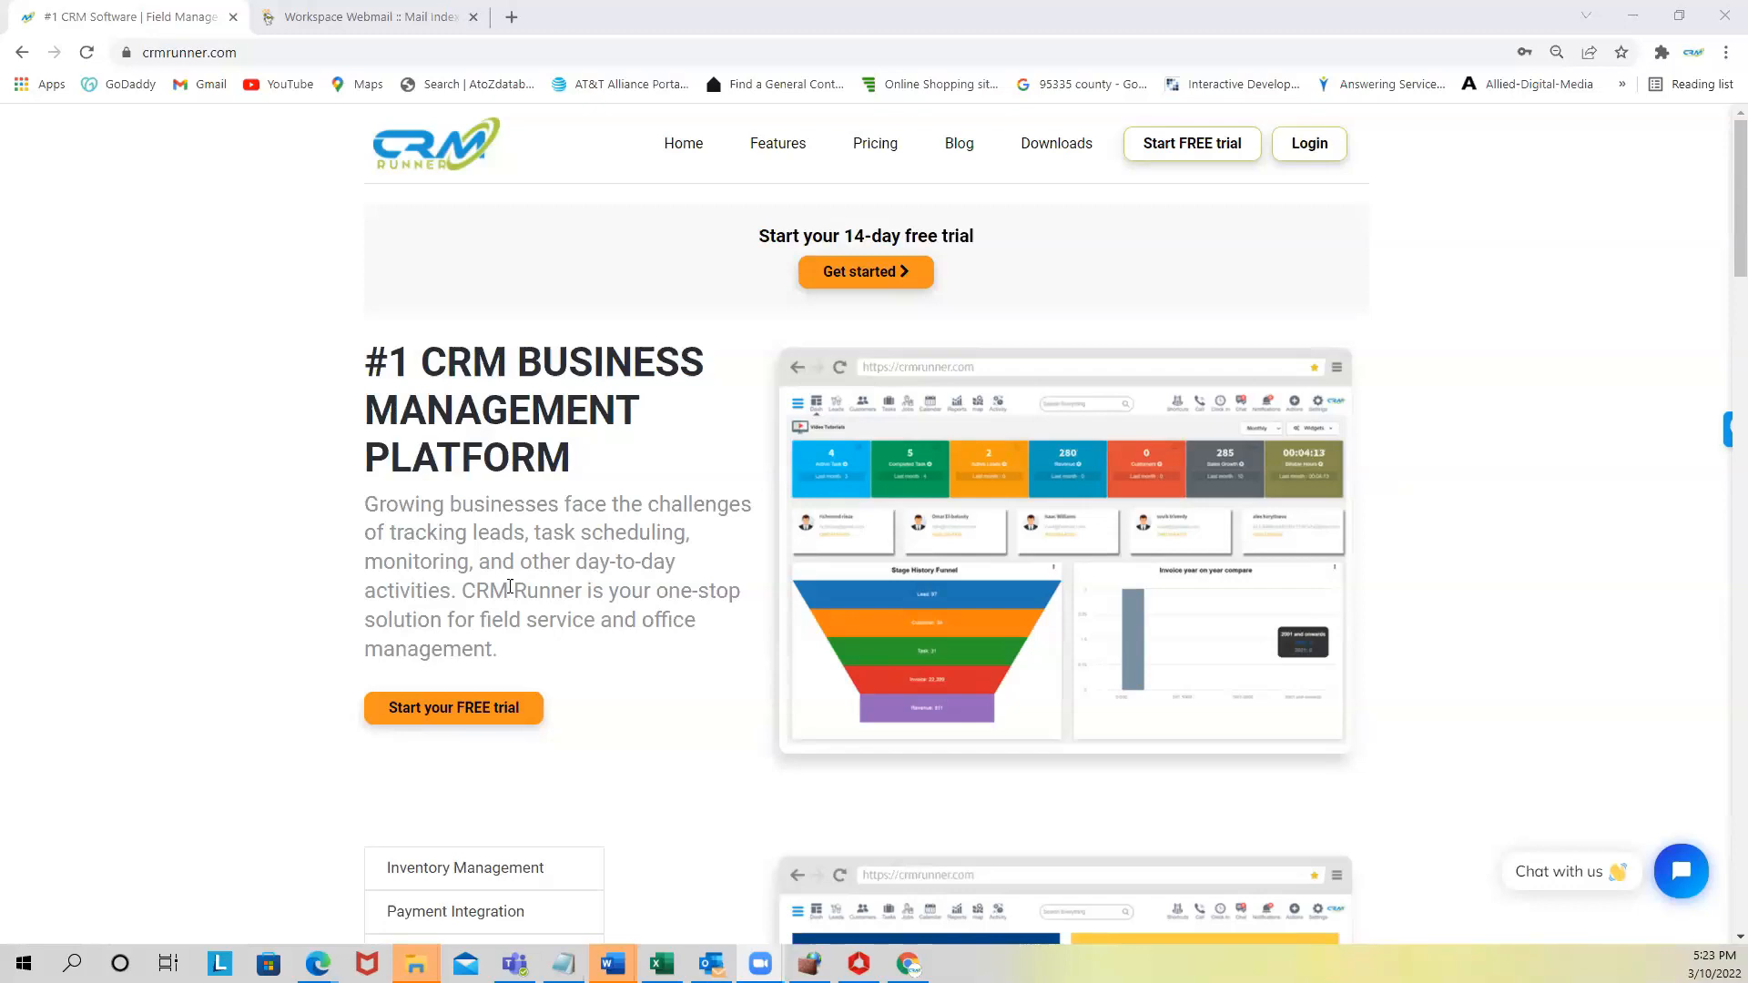
- Sign in to CRM Runner from crmrunner.com with the saved business account login
{"action": "left_click", "coordinate": [1312, 154]}
{"action": "left_click", "coordinate": [1311, 154]}
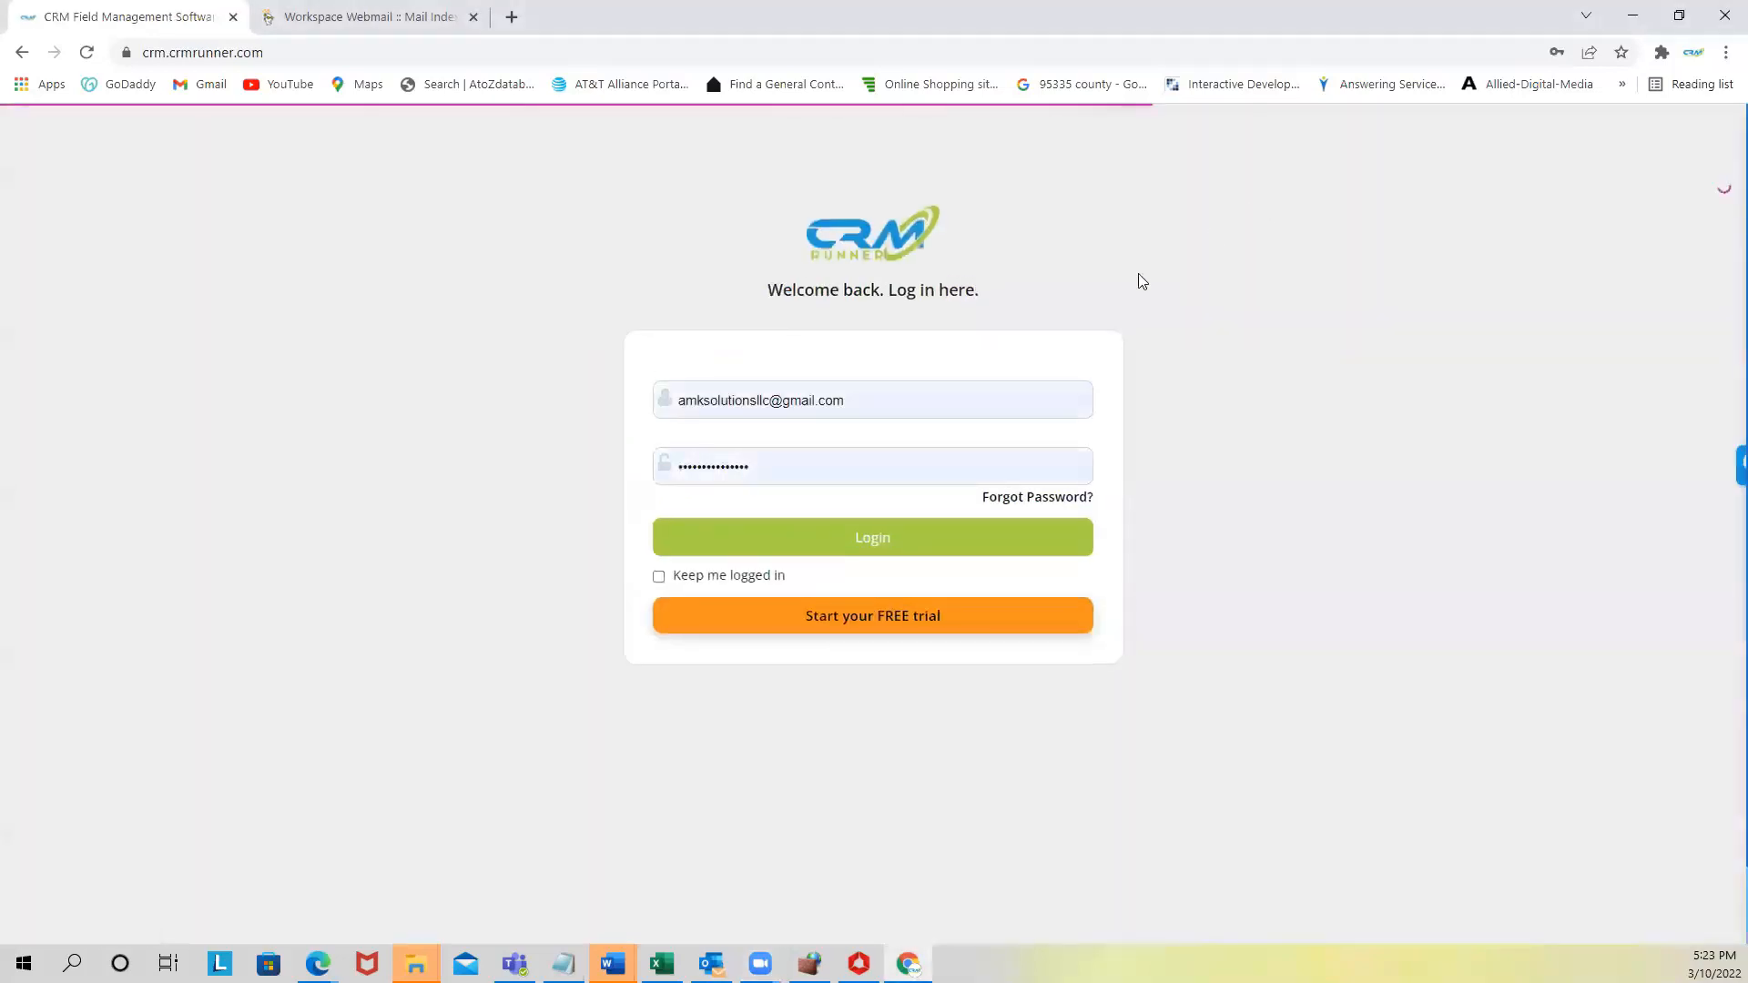
{"action": "left_click", "coordinate": [844, 396]}
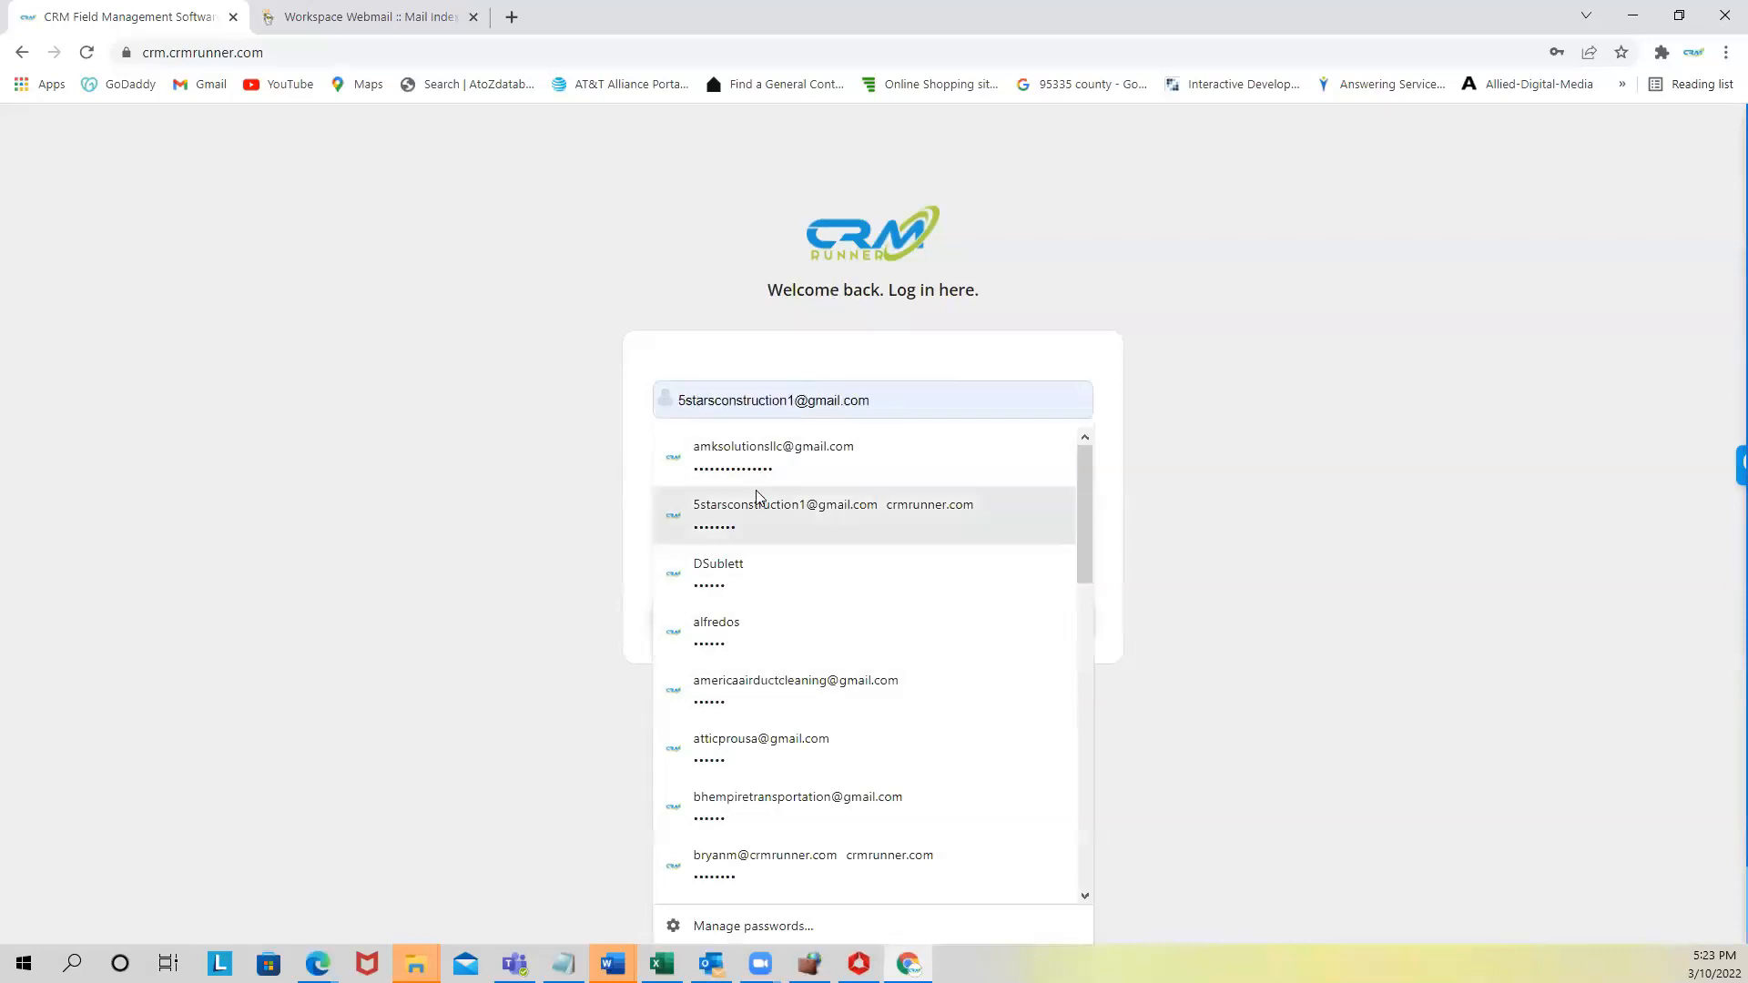
{"action": "scroll", "coordinate": [760, 496], "scroll_direction": "down", "scroll_amount": 3}
{"action": "scroll", "coordinate": [757, 481], "scroll_direction": "down", "scroll_amount": 6}
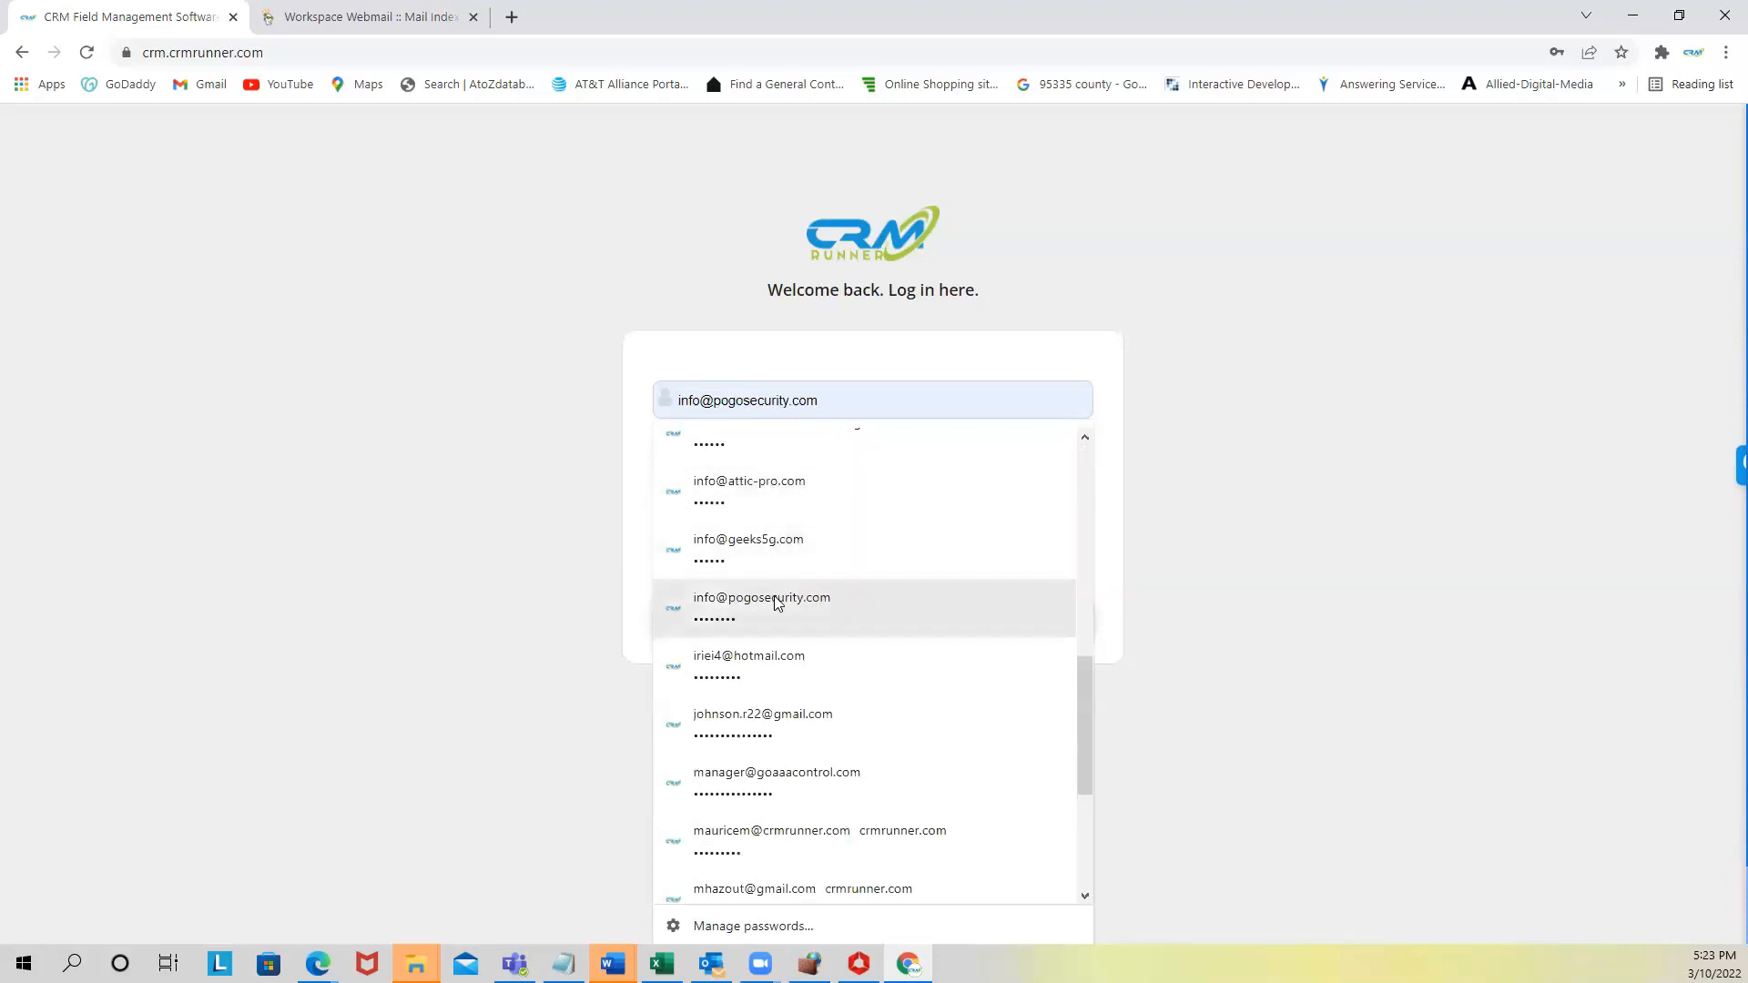
{"action": "left_click", "coordinate": [775, 601]}
{"action": "left_click", "coordinate": [792, 546]}
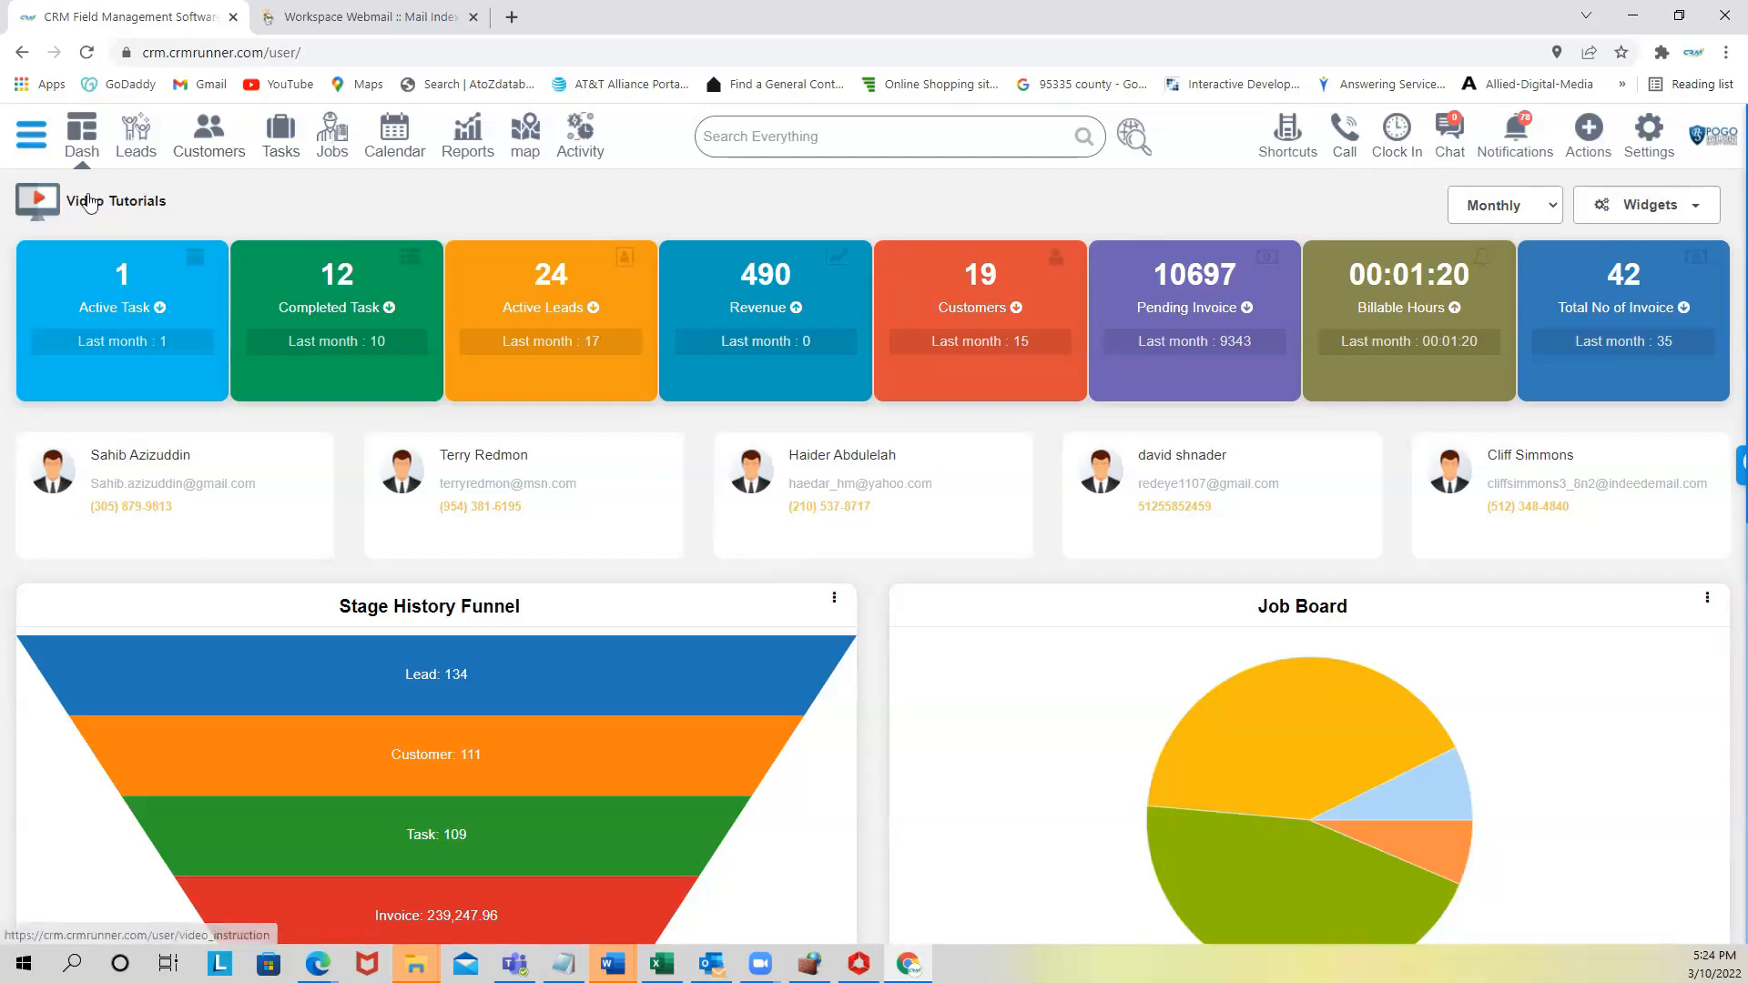
- Open the Video Tutorials page, which lists clips such as First steps and GPS Tracking
{"action": "left_click", "coordinate": [127, 202]}
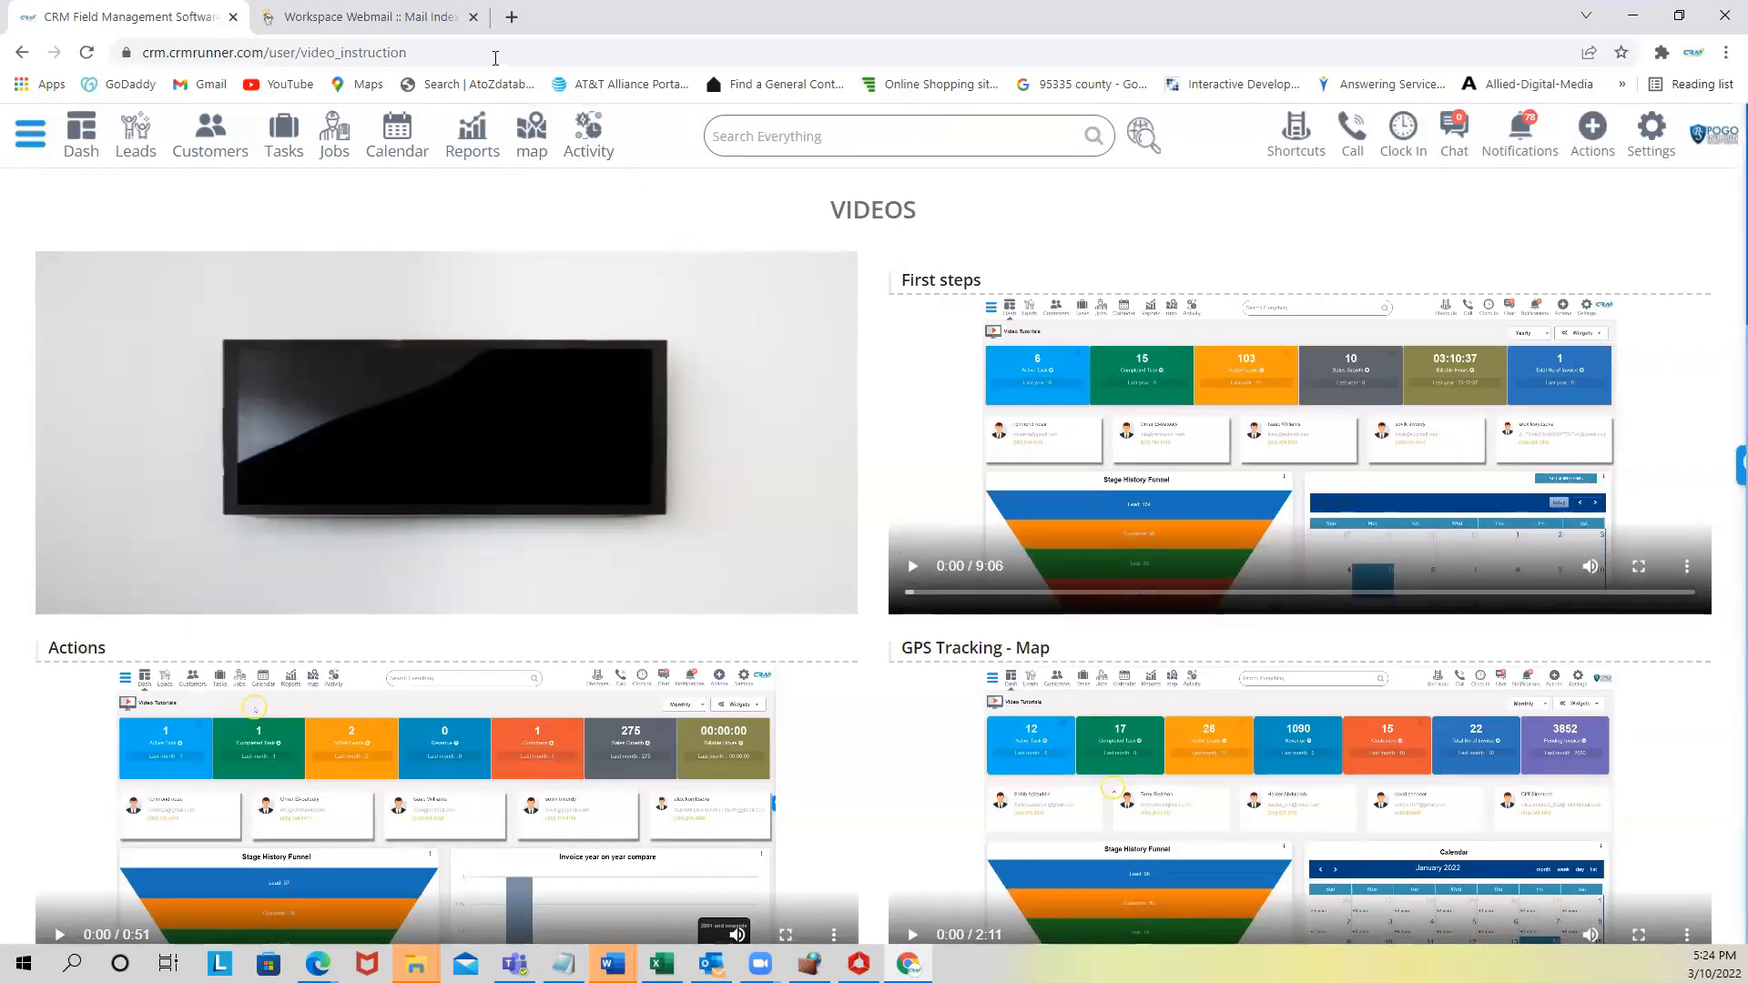
- Open the Clock In timesheet for 03/07/2022–03/13/2022 and show the 36-module shortcuts grid
{"action": "left_click", "coordinate": [1404, 133]}
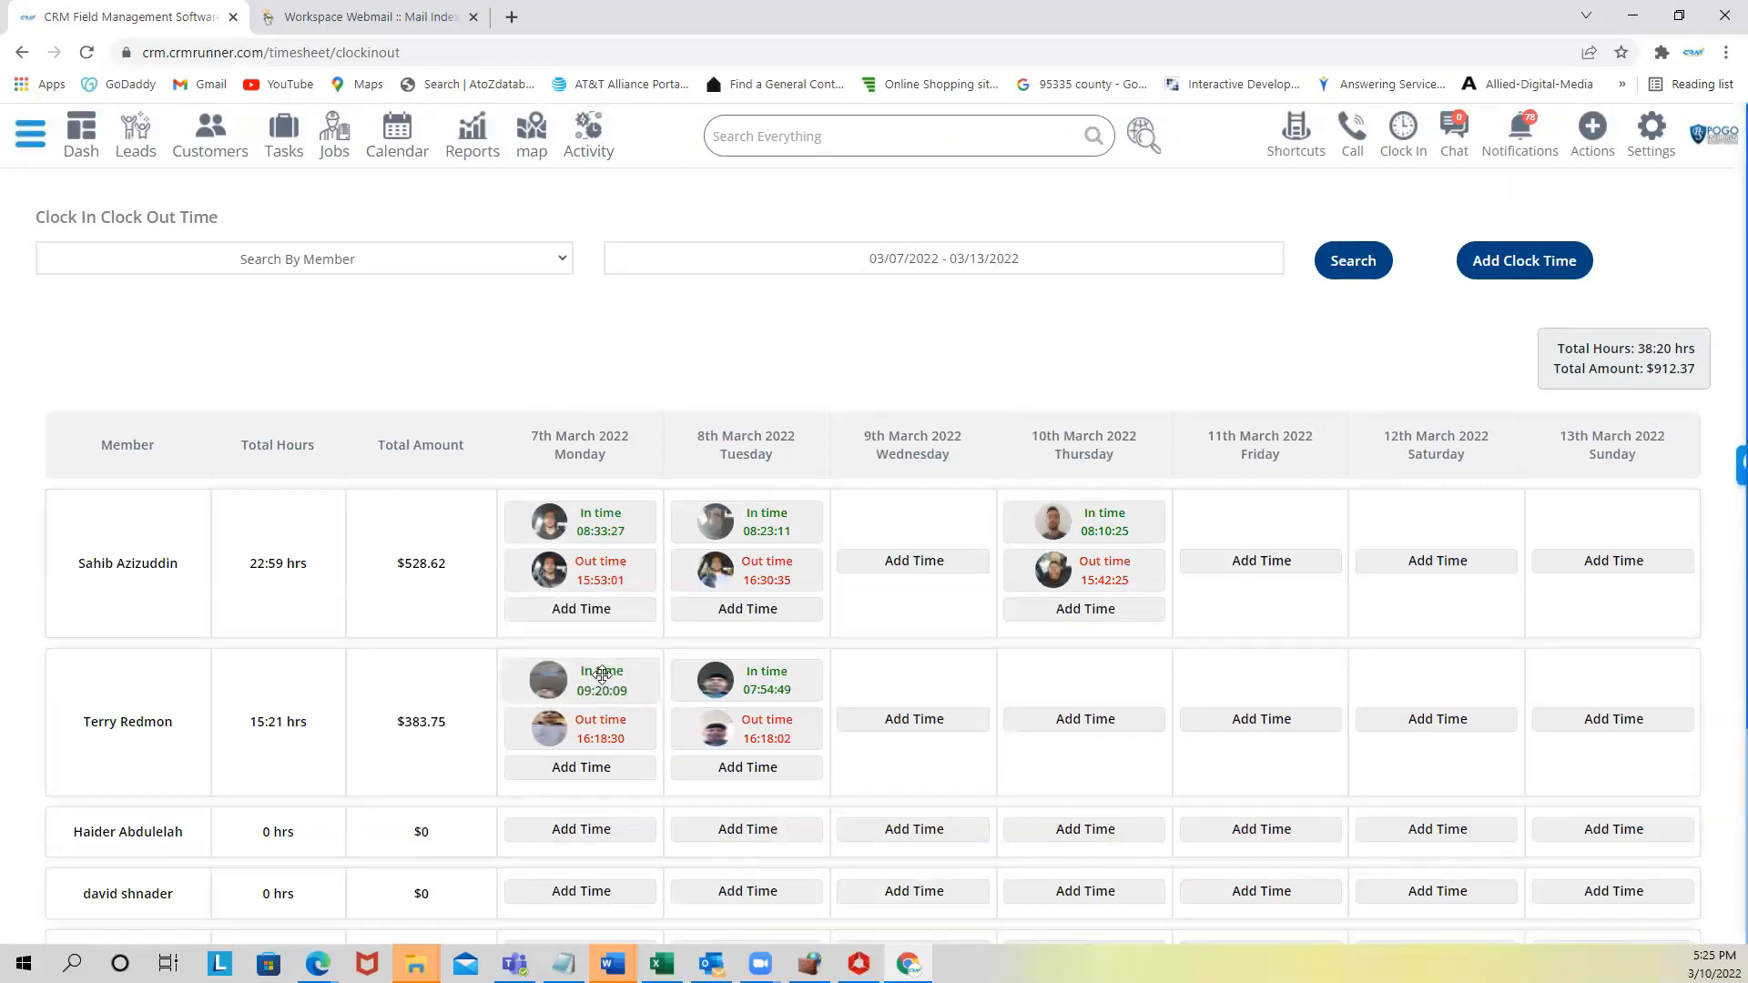
{"action": "mouse_move", "coordinate": [596, 737]}
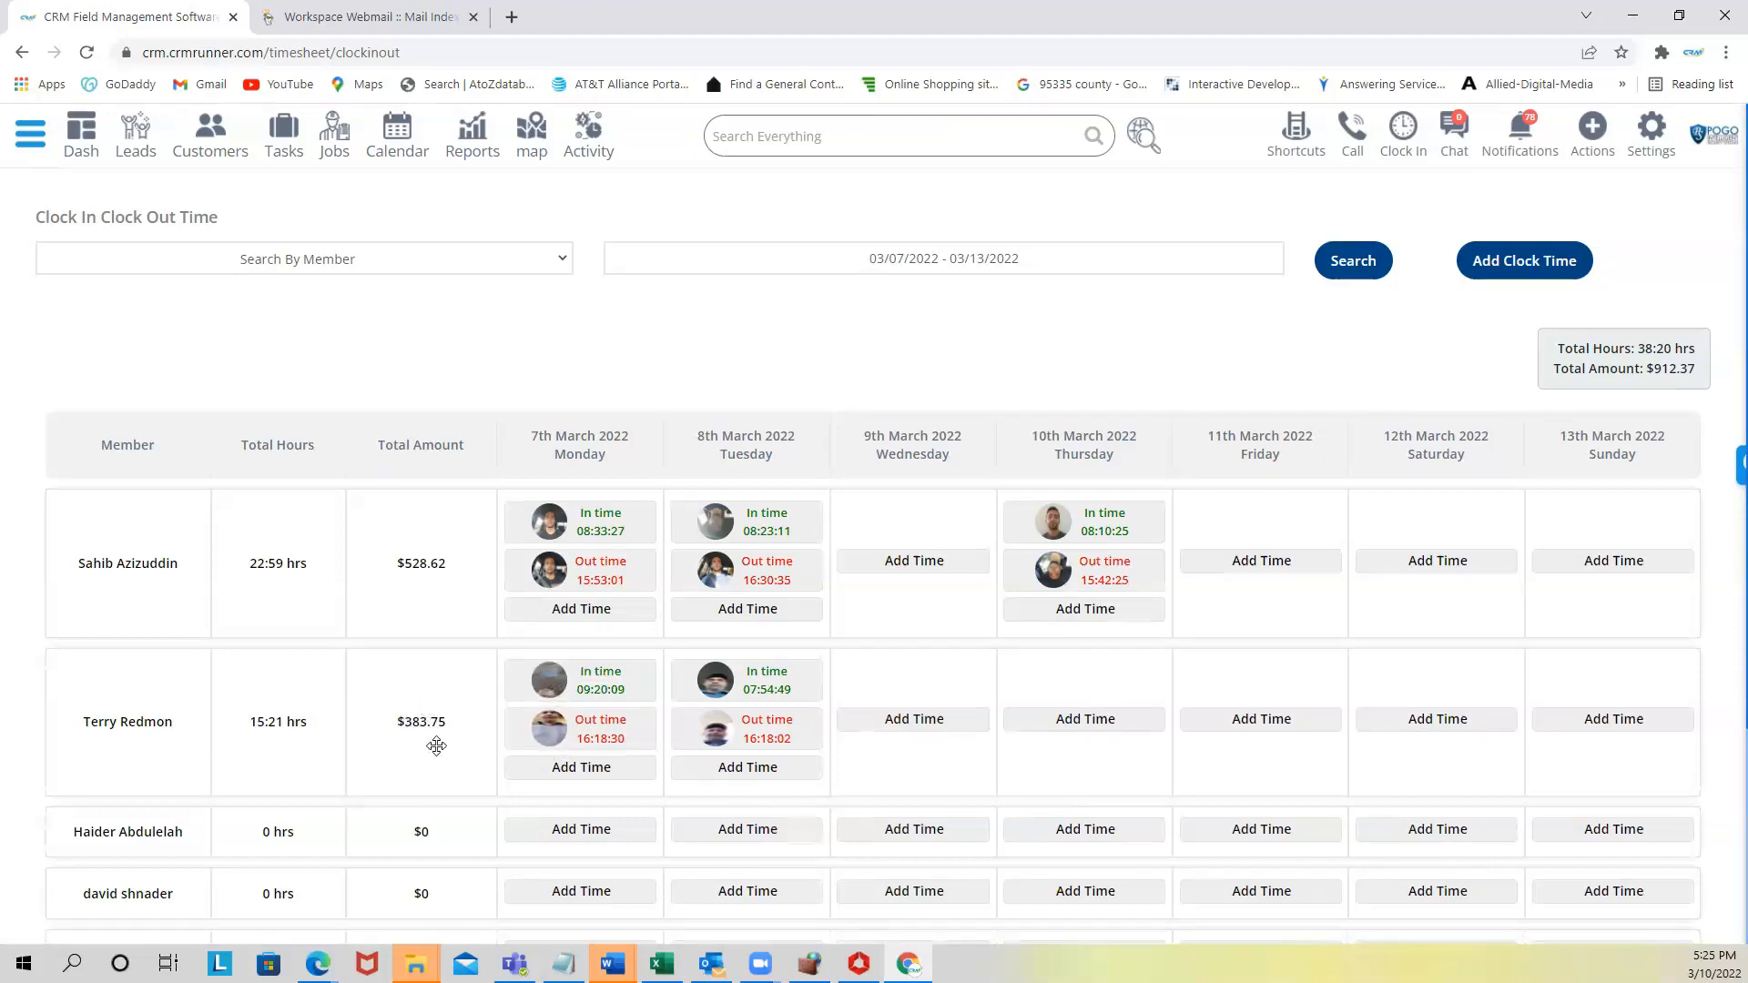
{"action": "left_click", "coordinate": [932, 261]}
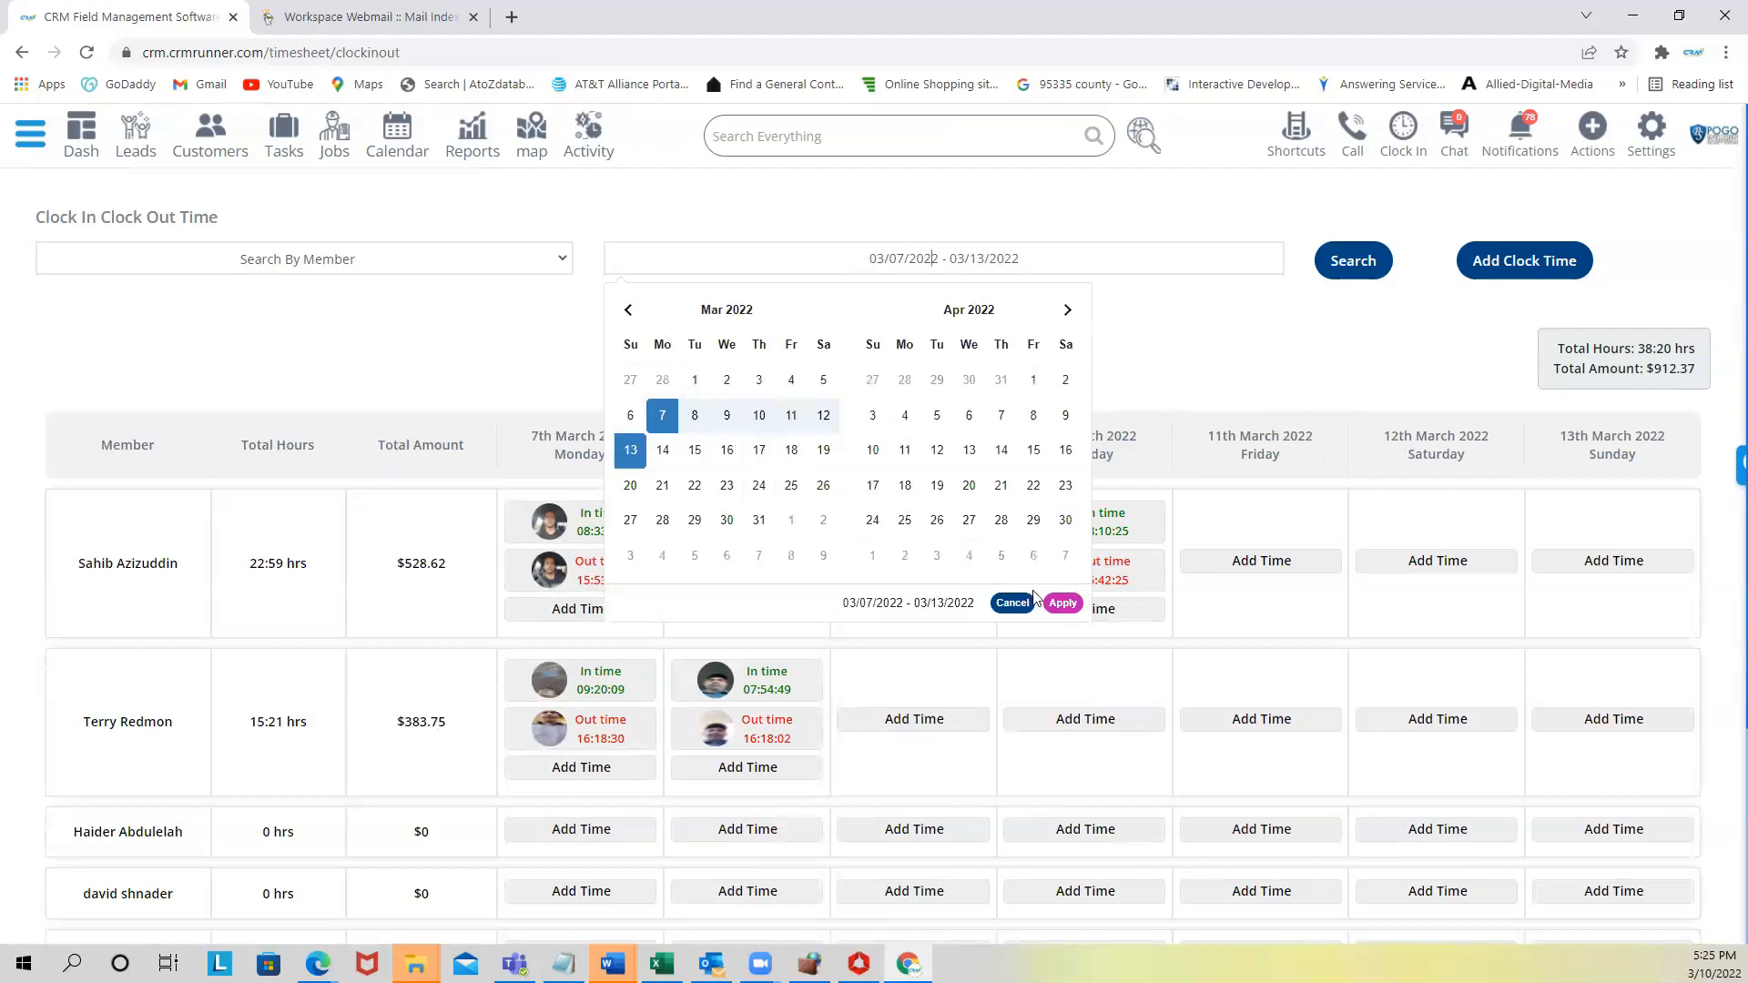
{"action": "left_click", "coordinate": [475, 383]}
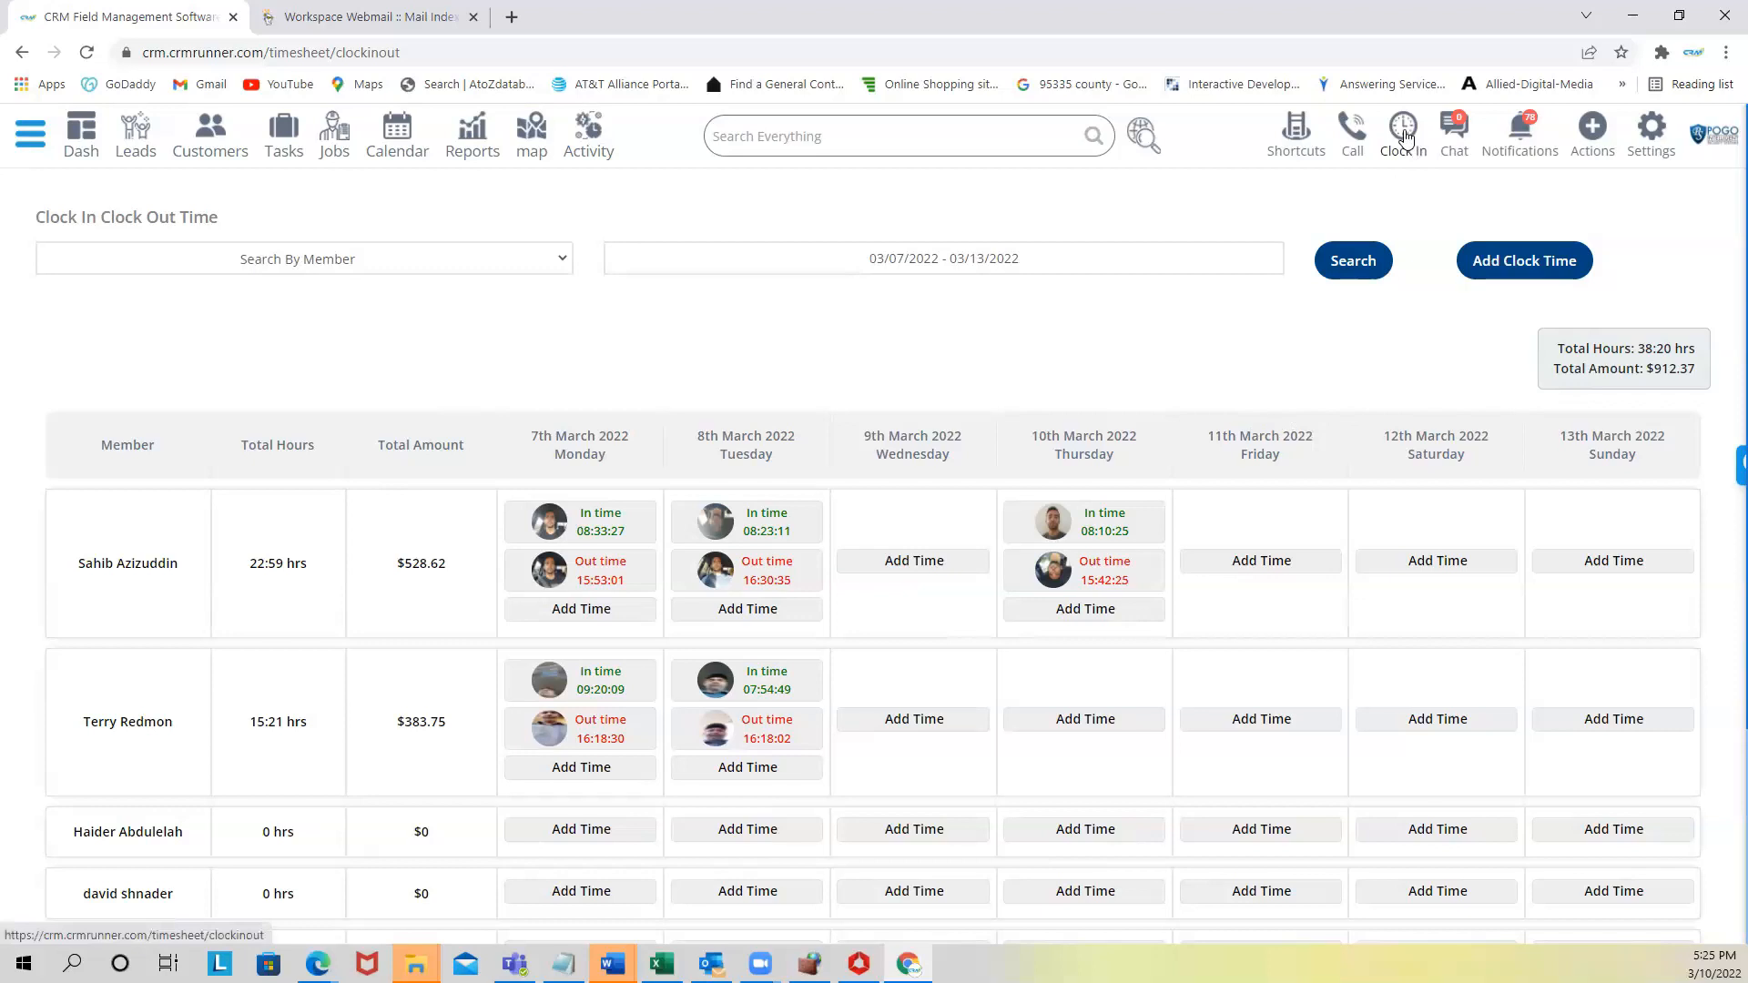
{"action": "left_click", "coordinate": [1297, 131]}
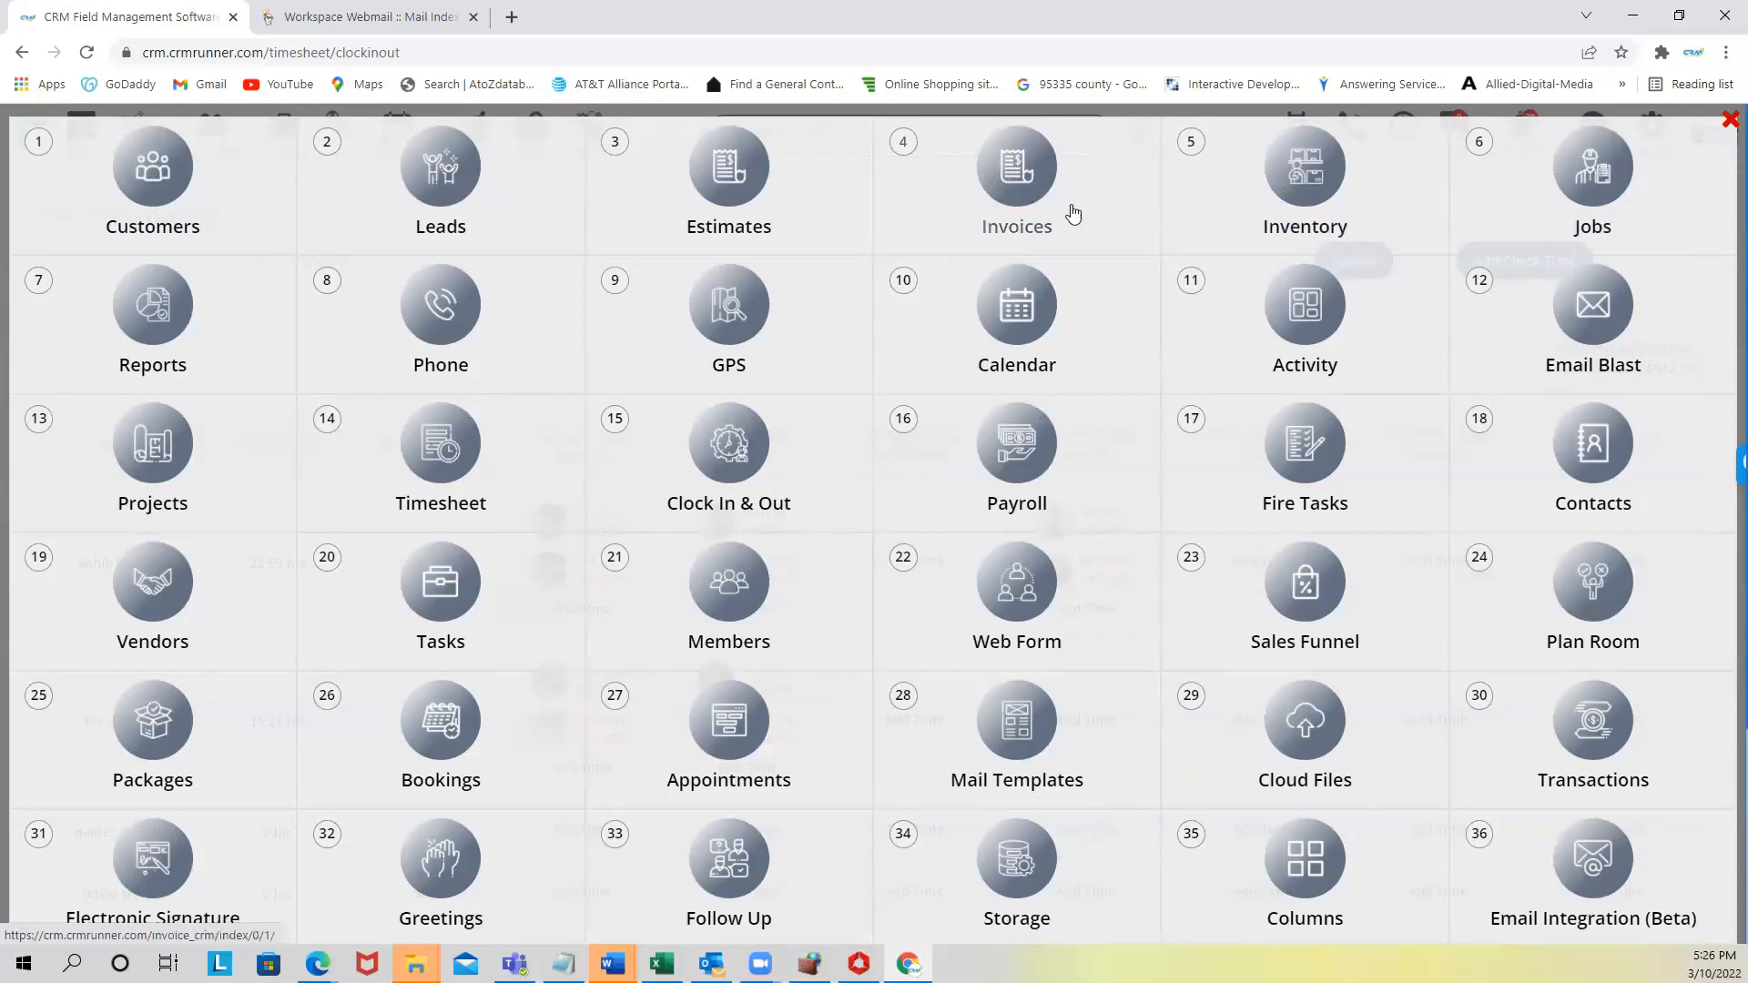
- Open Estimates, browse the 142 estimates, and start new estimate #1392
{"action": "left_click", "coordinate": [731, 182]}
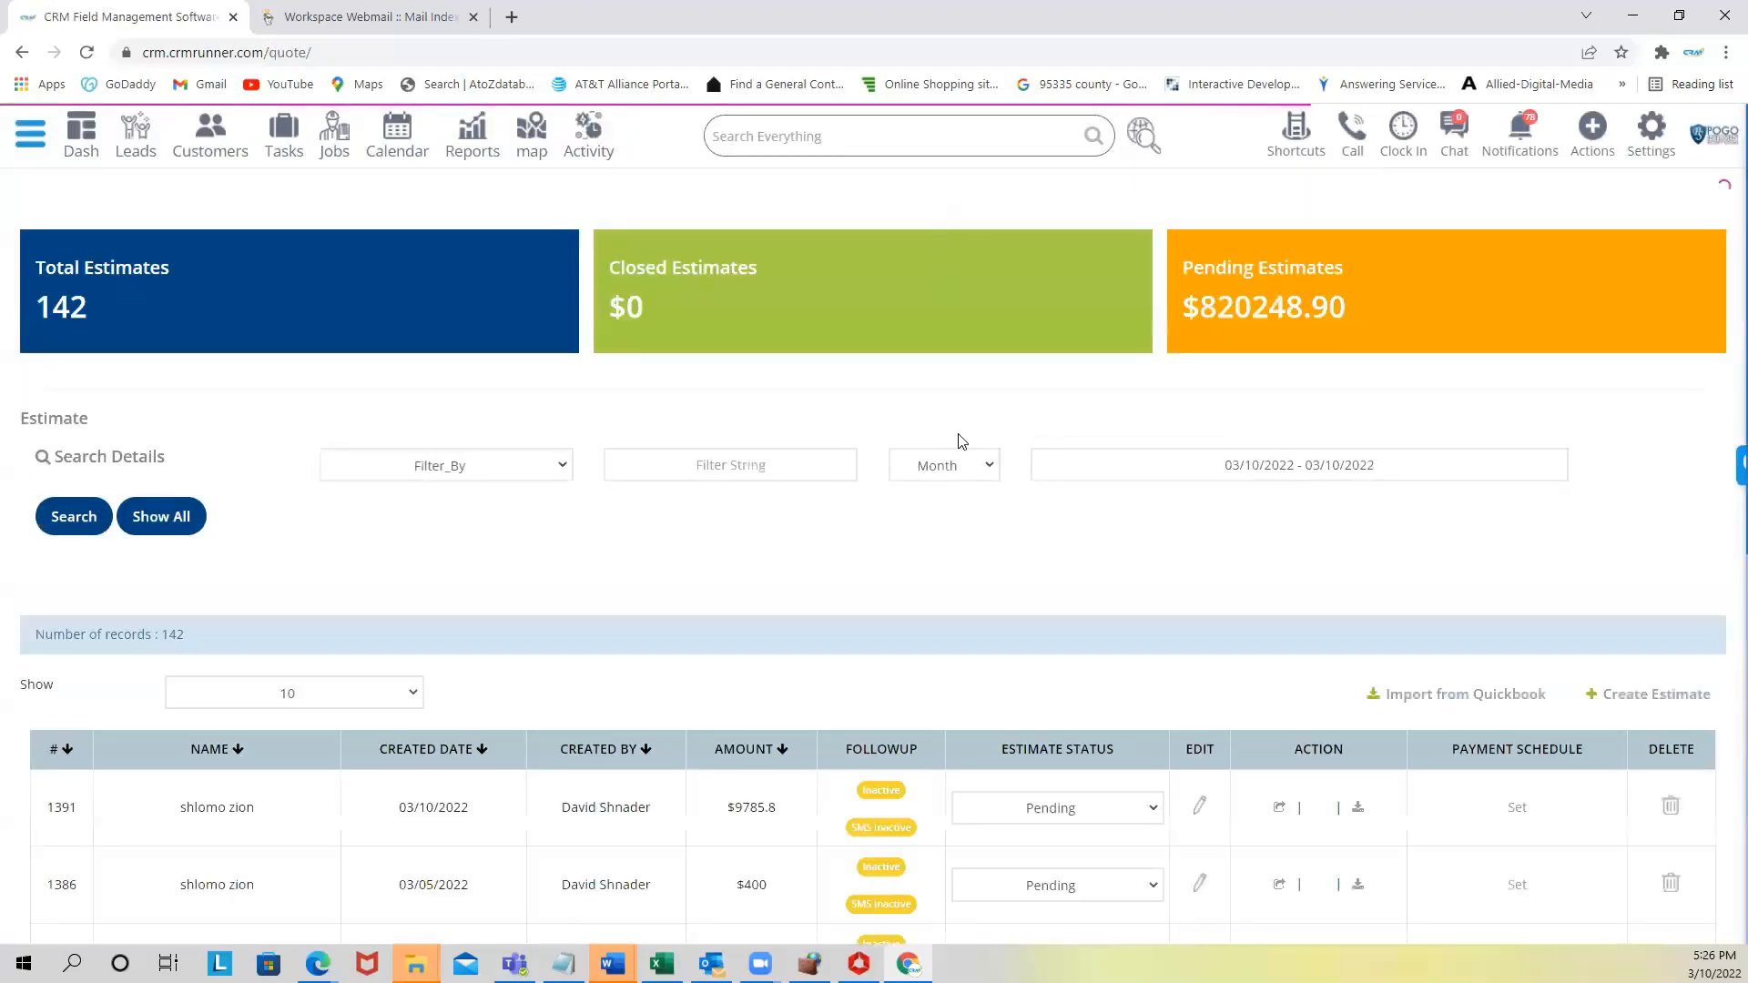
{"action": "scroll", "coordinate": [958, 424], "scroll_direction": "down", "scroll_amount": 3}
{"action": "scroll", "coordinate": [954, 431], "scroll_direction": "up", "scroll_amount": 2}
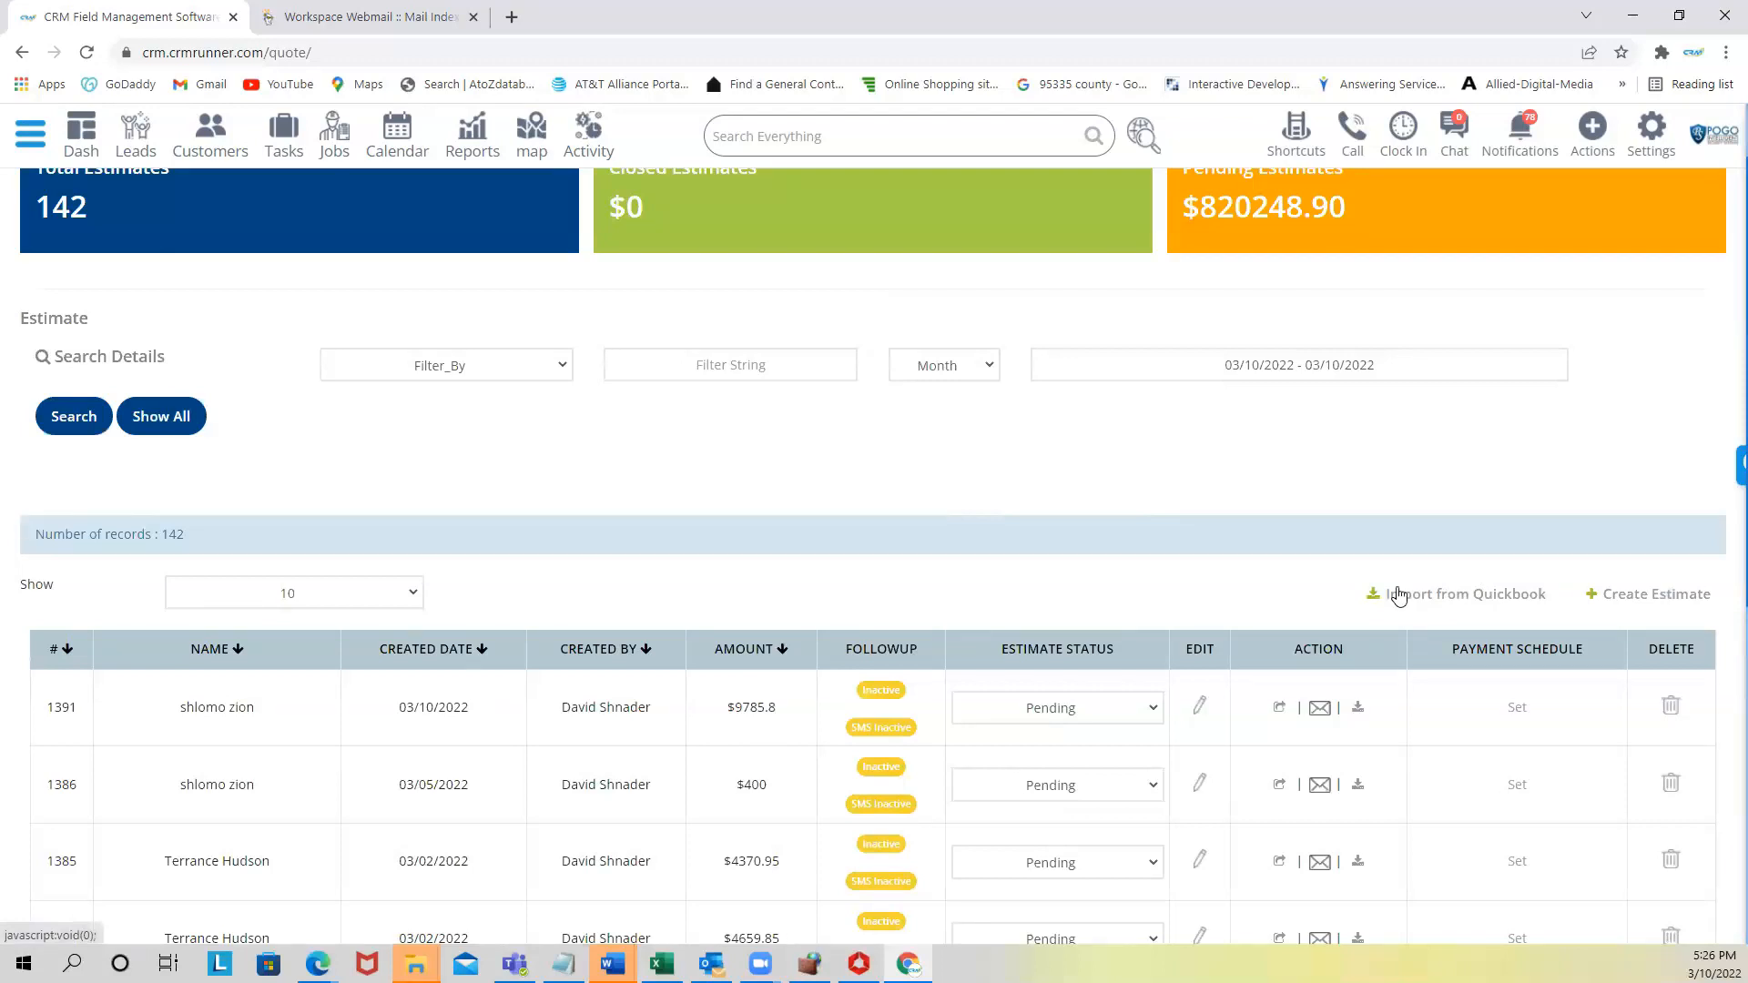
{"action": "scroll", "coordinate": [1413, 573], "scroll_direction": "up", "scroll_amount": 1}
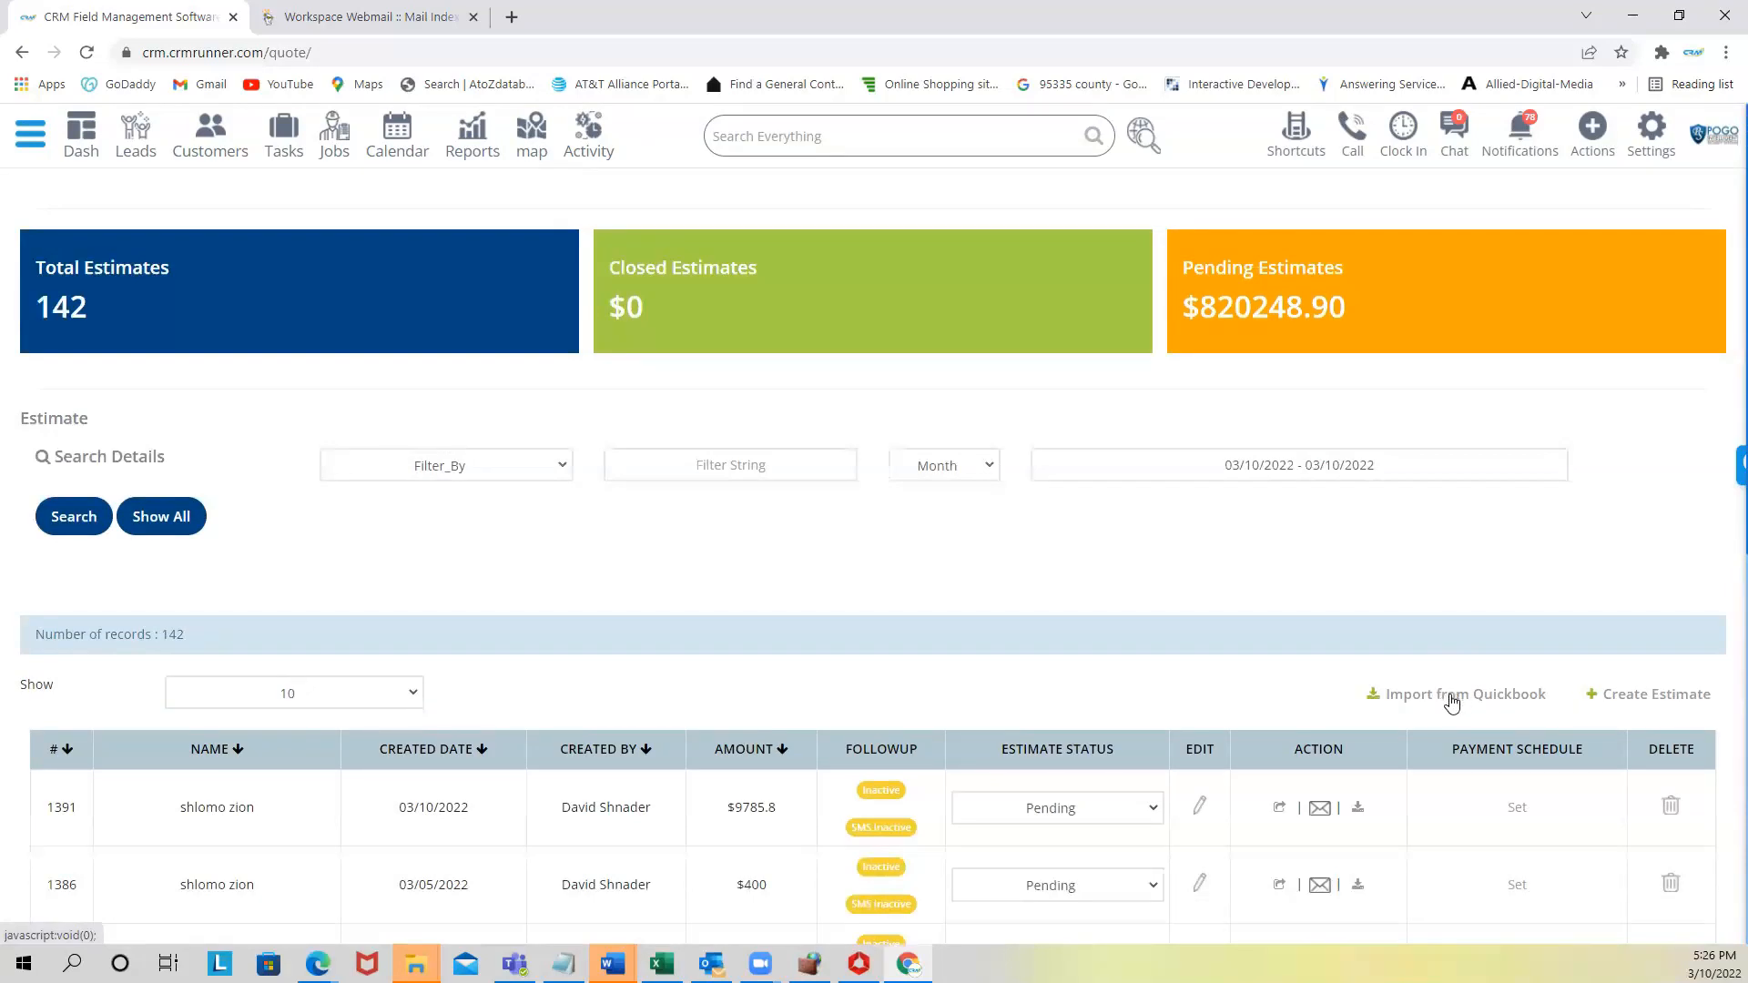
{"action": "left_click", "coordinate": [1624, 698]}
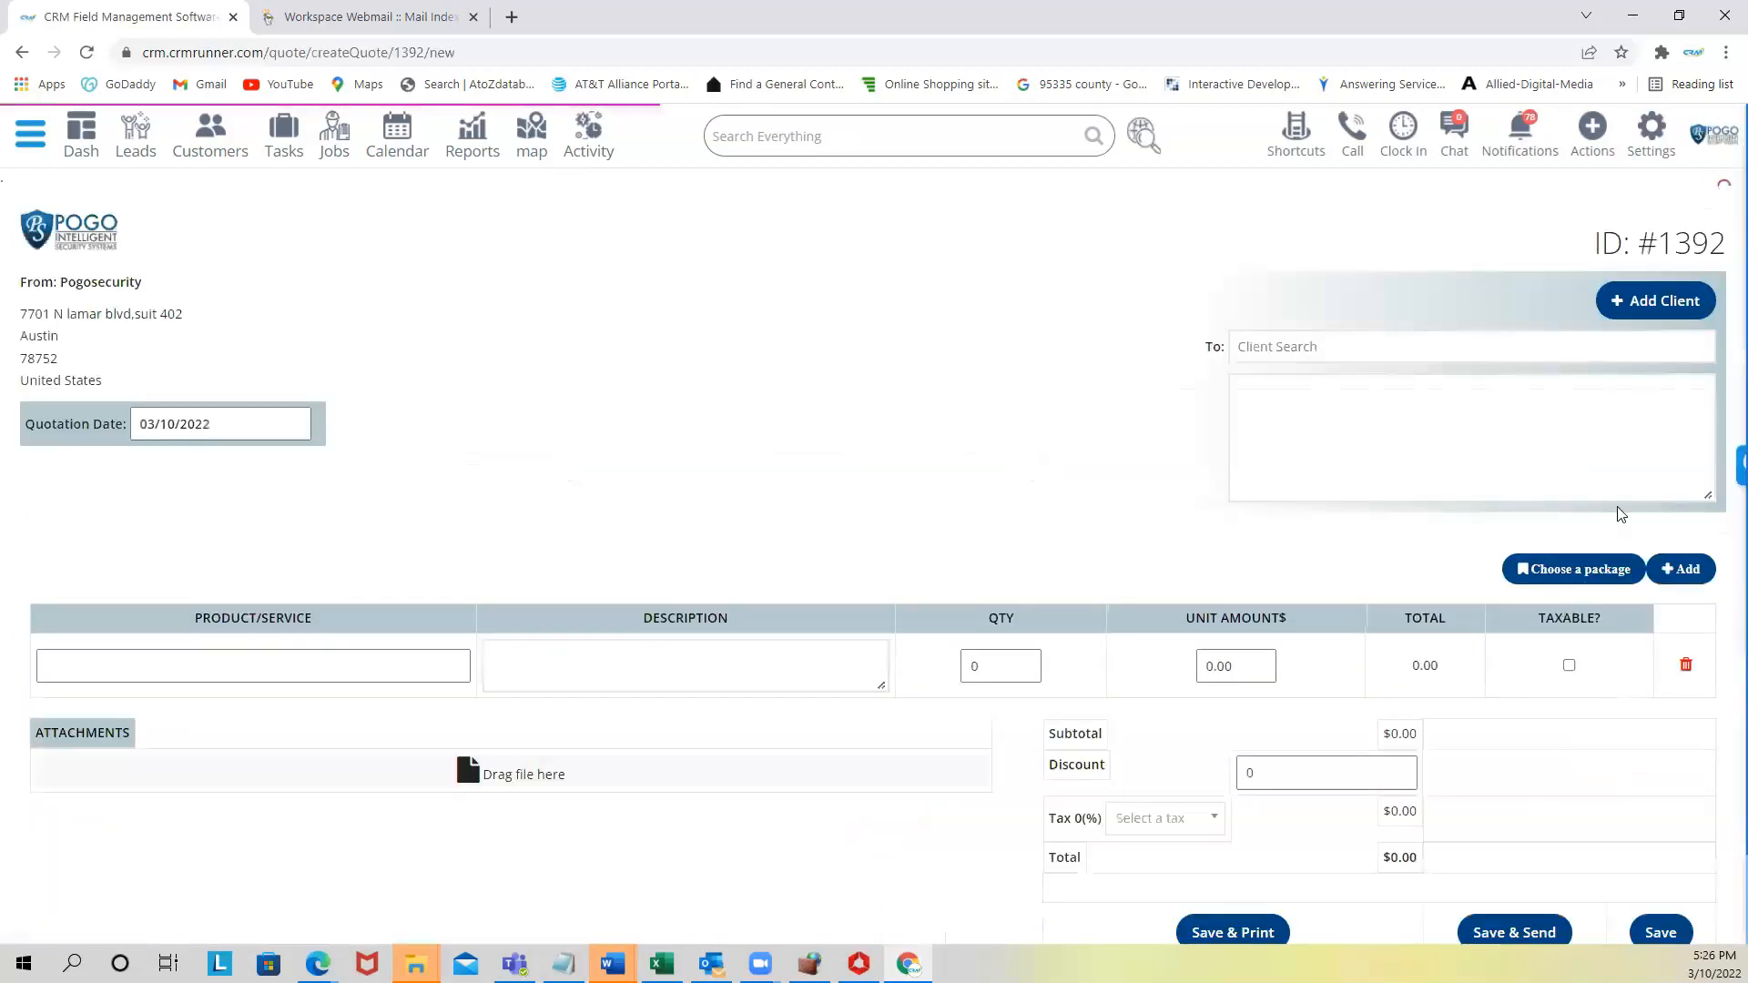
- Search for the client and select them on estimate #1392
{"action": "left_click", "coordinate": [1280, 347]}
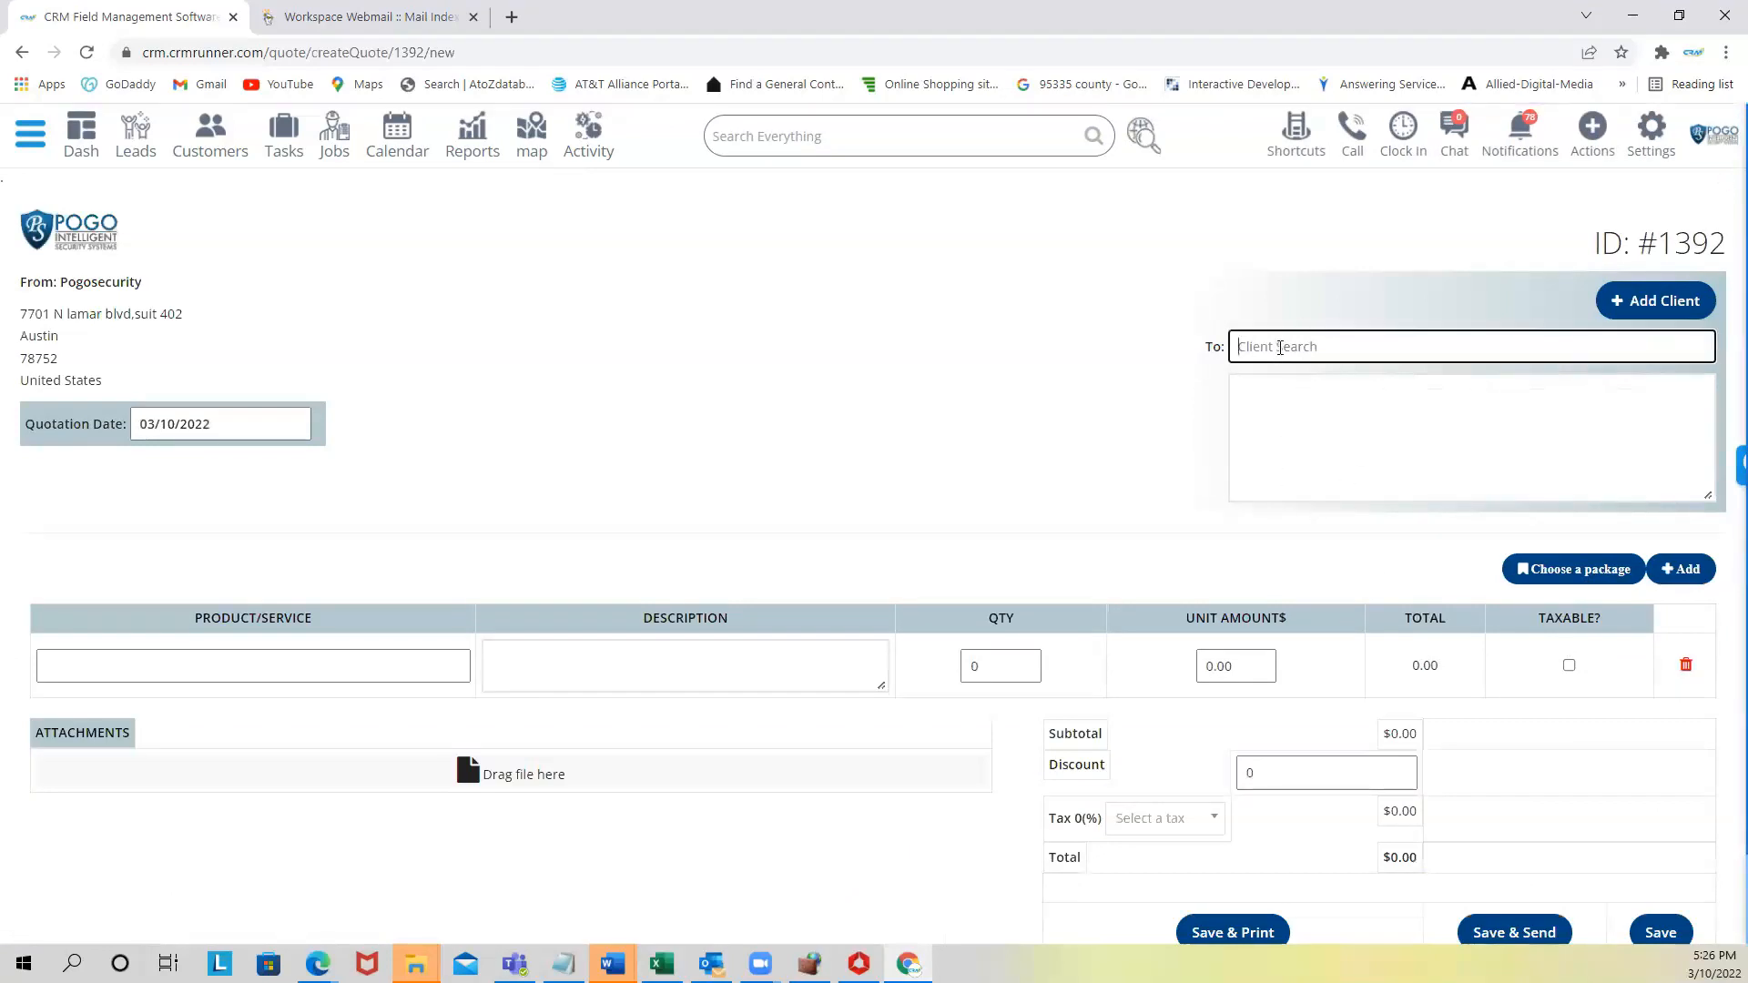
{"action": "left_click", "coordinate": [1306, 378]}
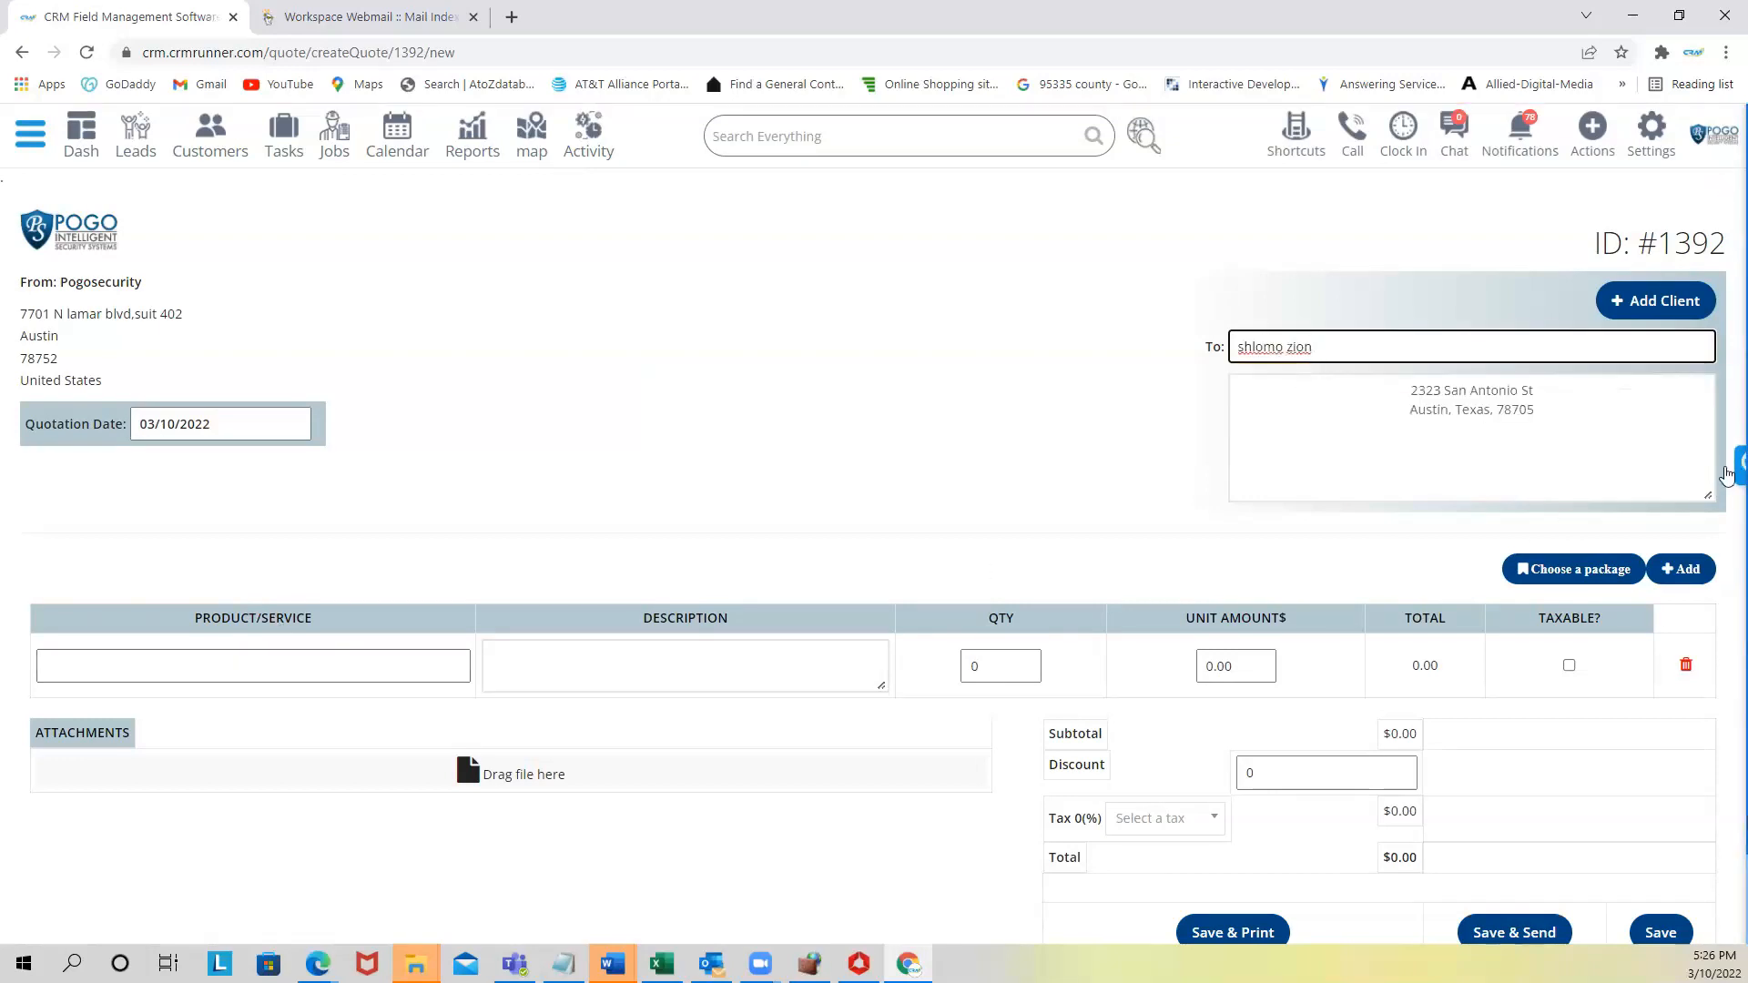
- Add DVR 8 CH HIK ($450) and cable pulling ($100) as items, for a $550 subtotal
{"action": "double_click", "coordinate": [1682, 571]}
{"action": "left_click", "coordinate": [300, 670]}
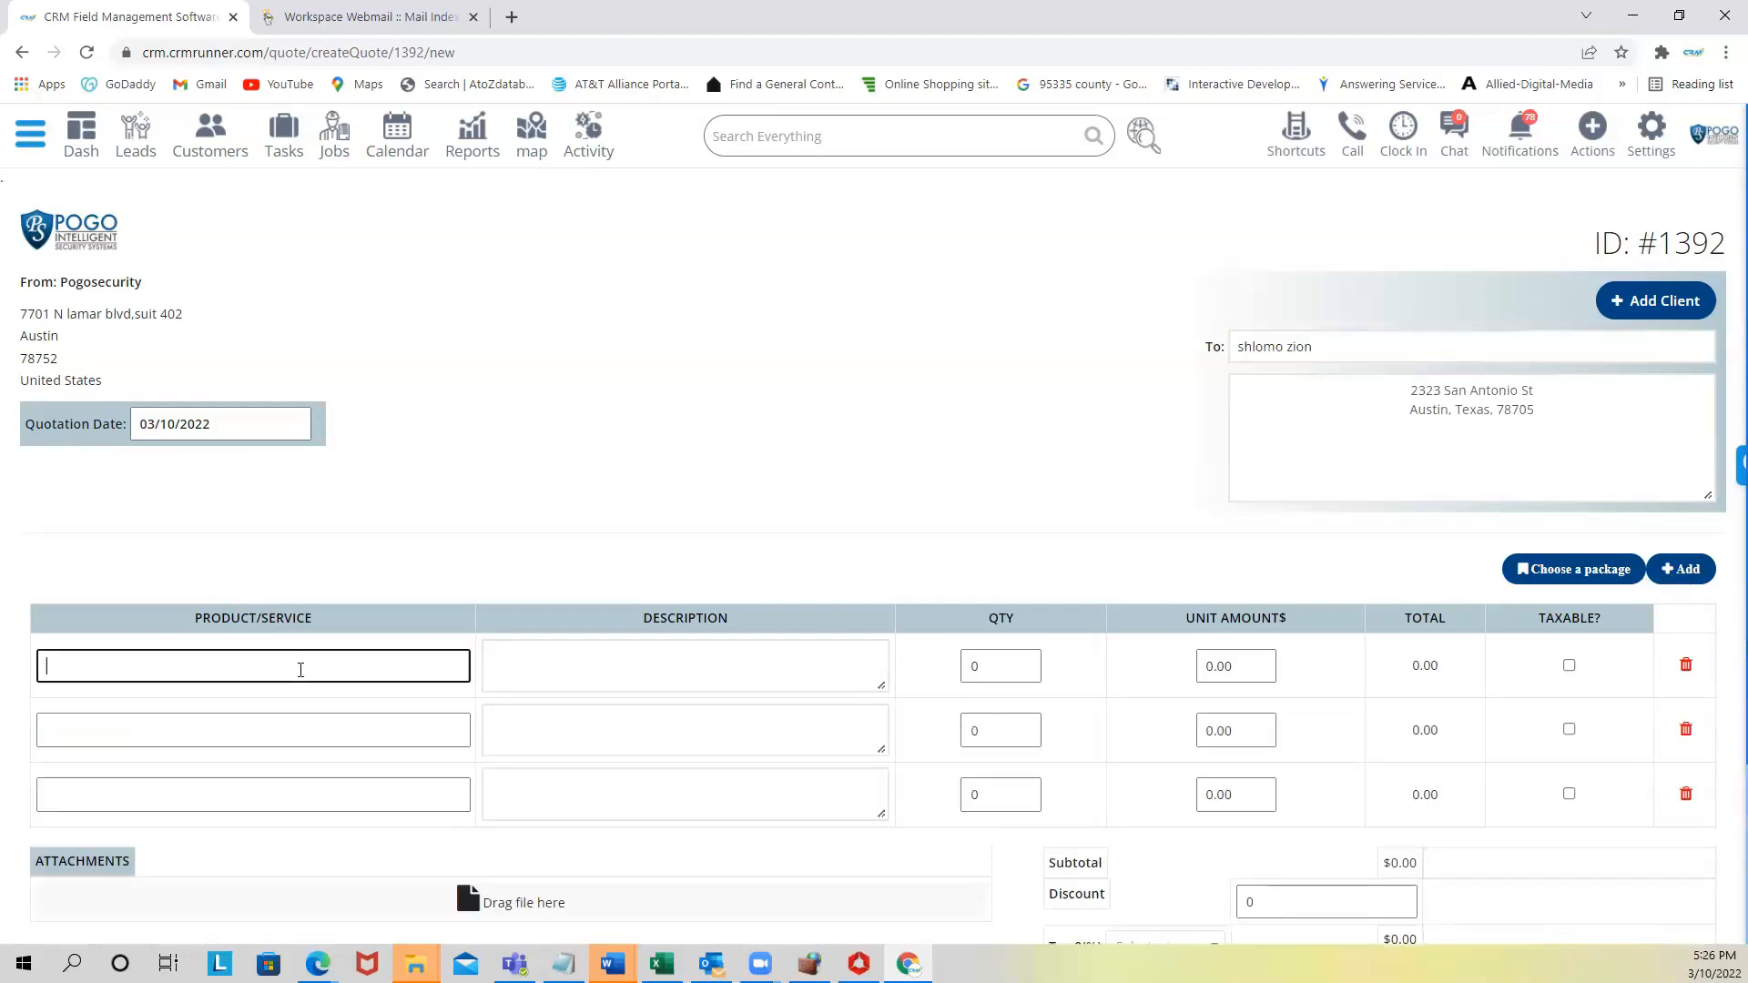
{"action": "type", "text": "dvr"}
{"action": "left_click", "coordinate": [130, 761]}
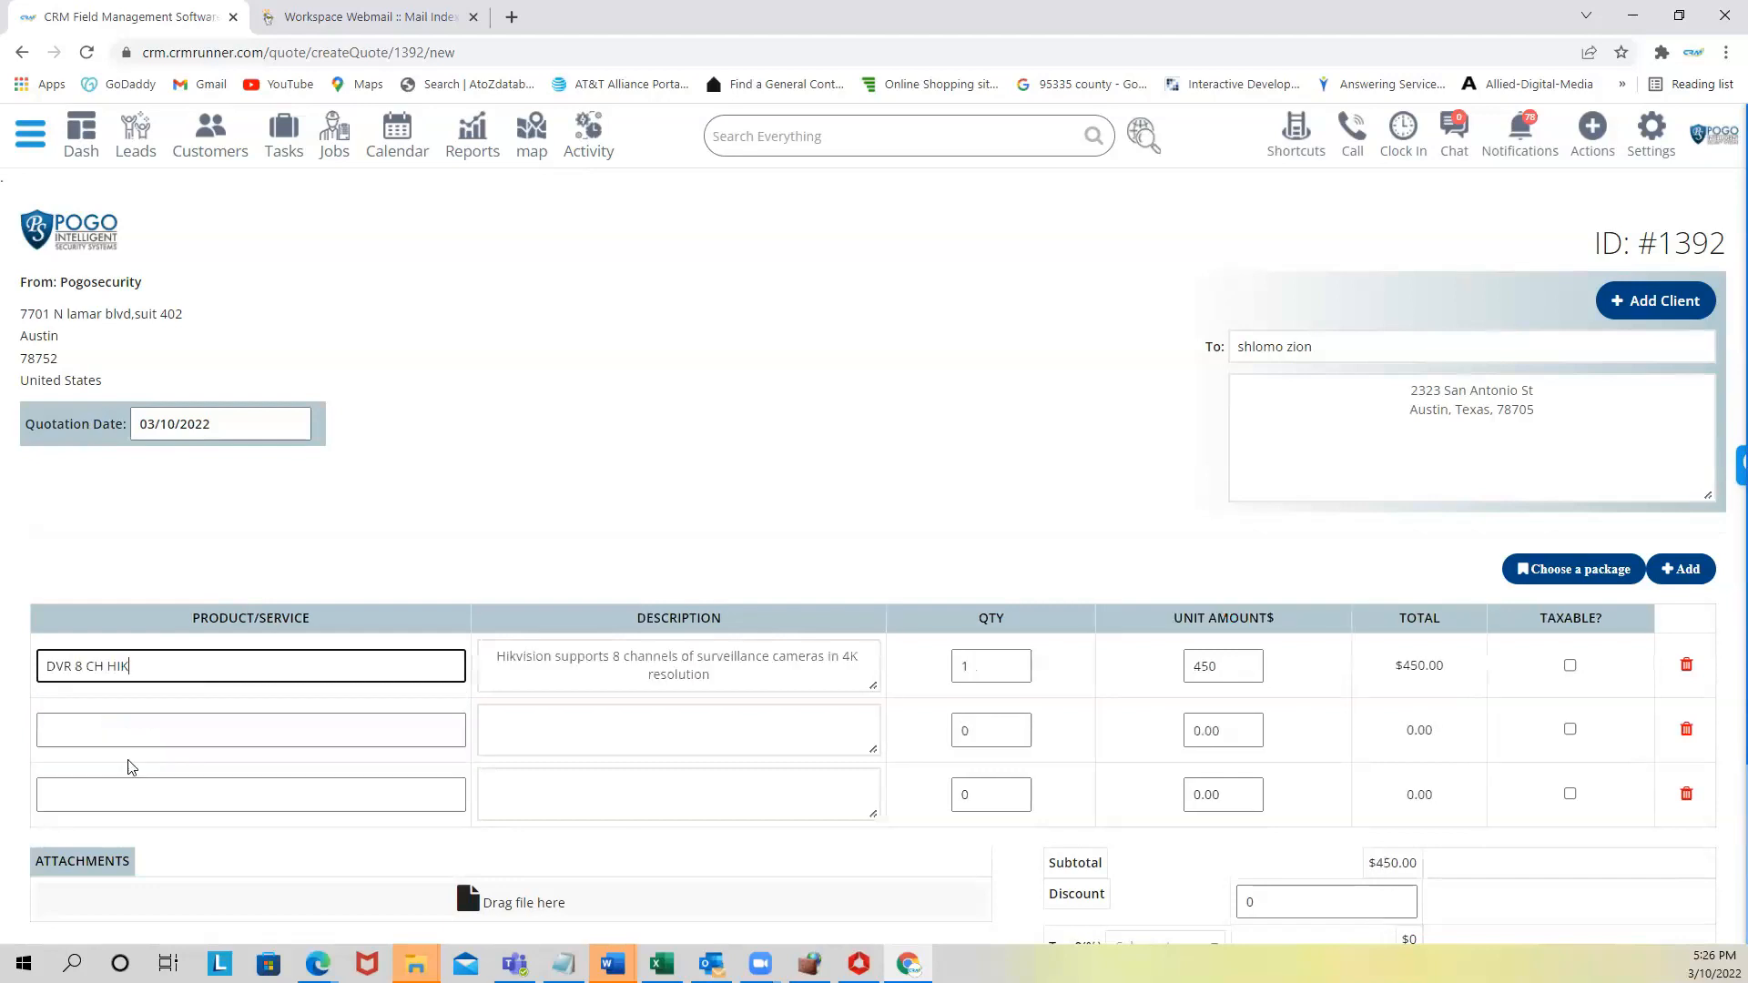
{"action": "left_click", "coordinate": [246, 728]}
{"action": "type", "text": "cable pulling"}
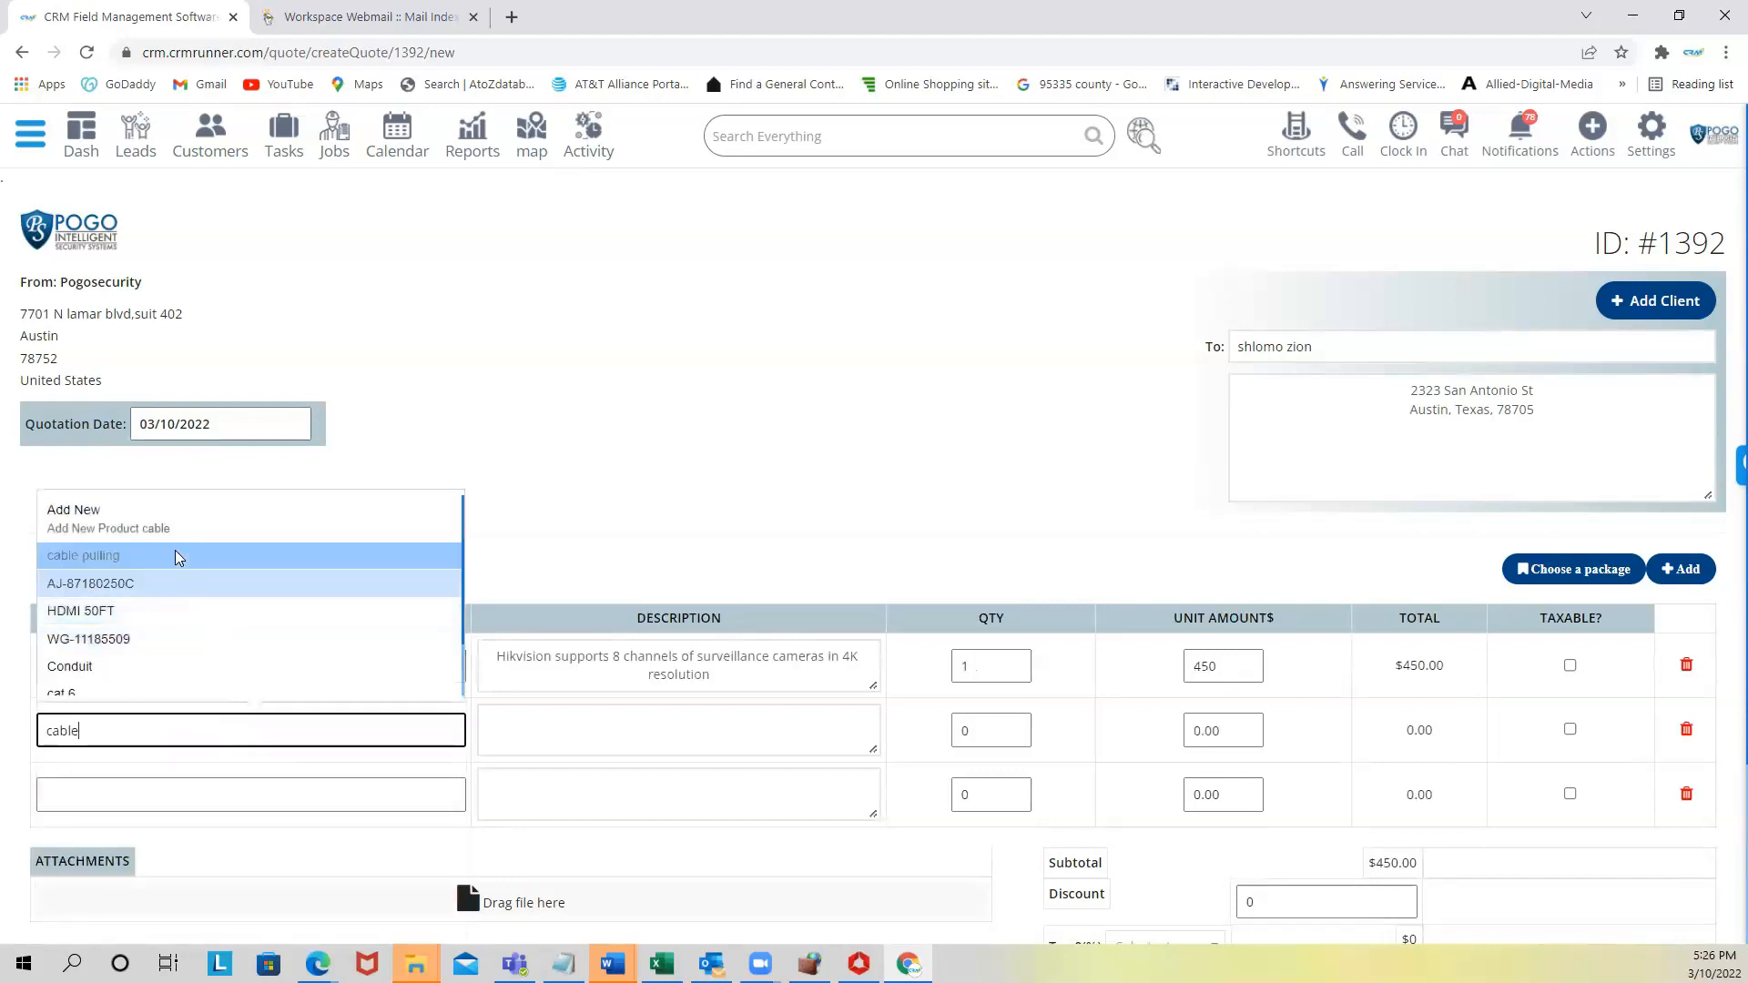
{"action": "left_click", "coordinate": [178, 558]}
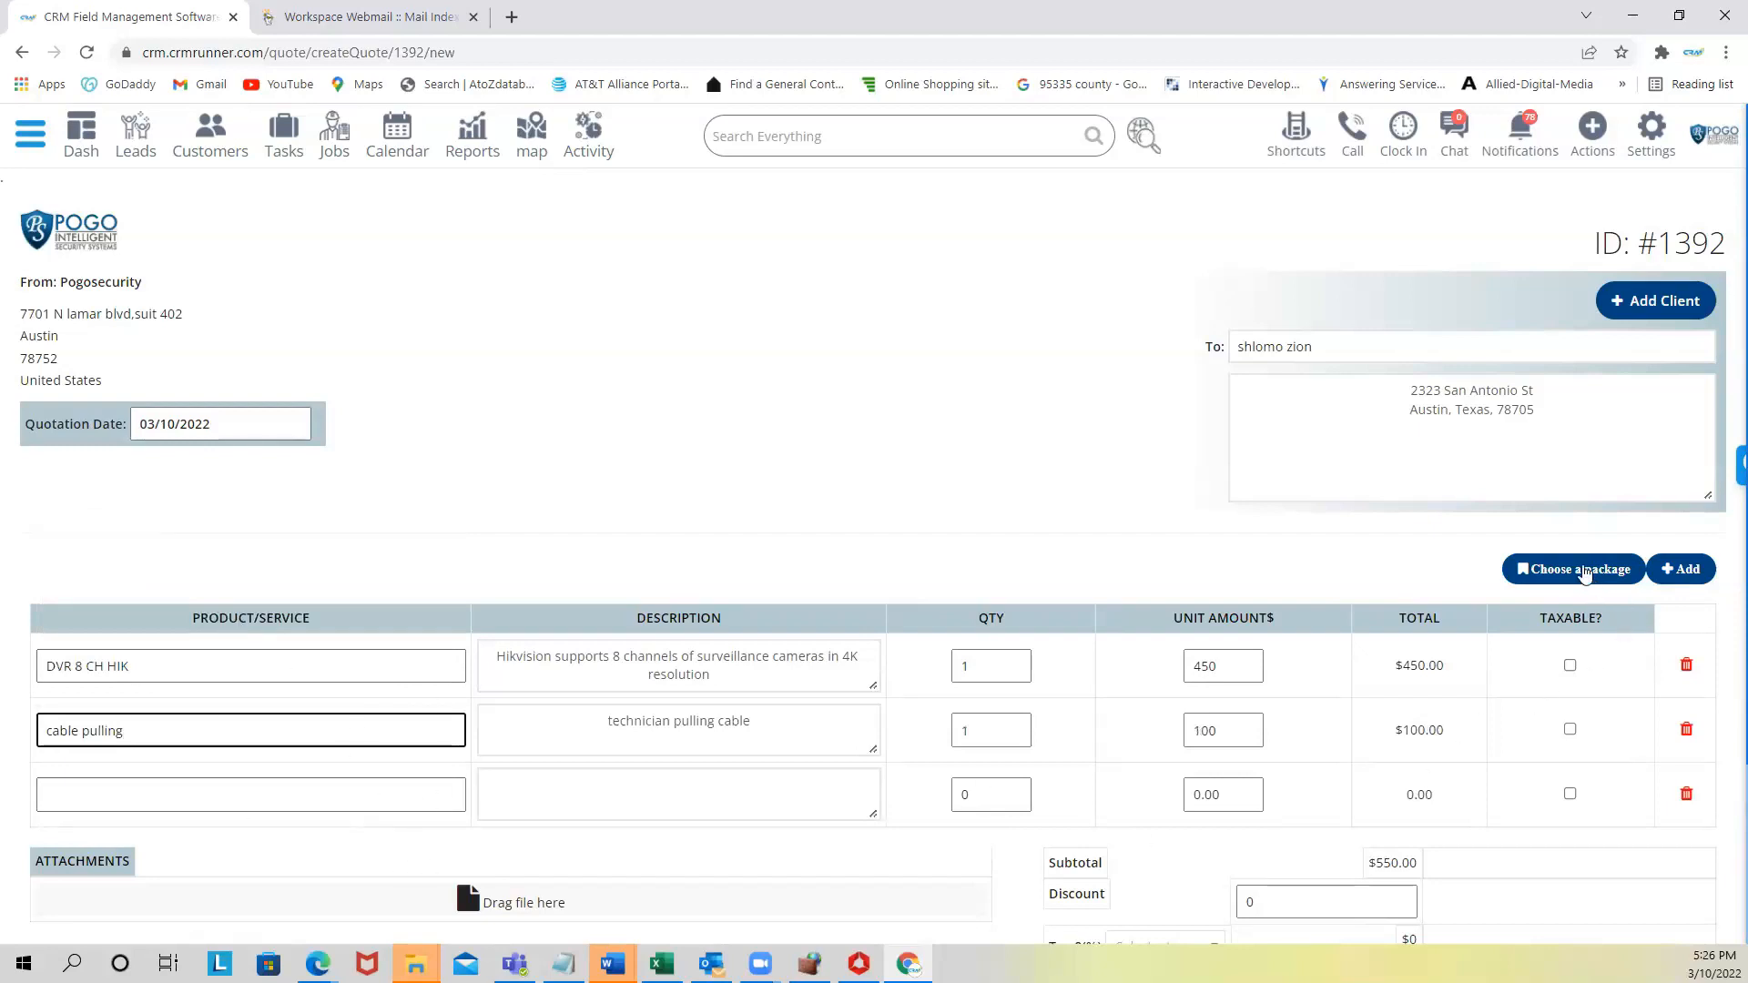
{"action": "left_click", "coordinate": [1579, 570]}
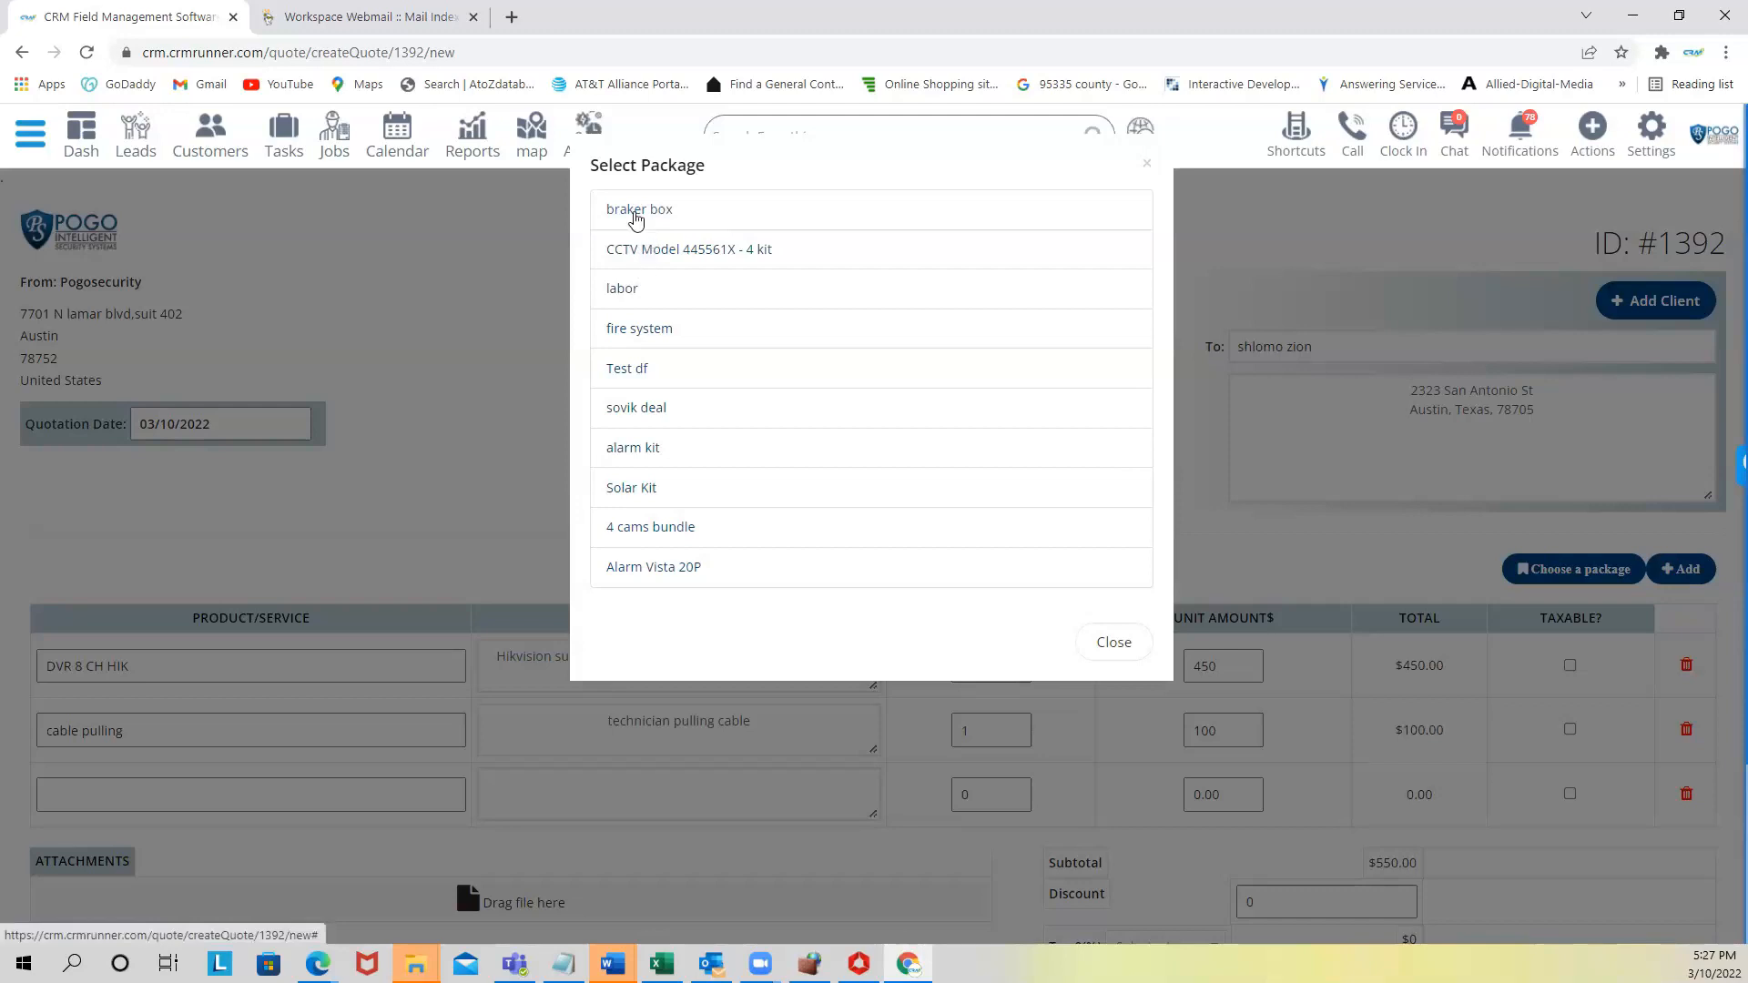
- Fill the estimate's items from the braker box and fire system packages
{"action": "left_click", "coordinate": [634, 219]}
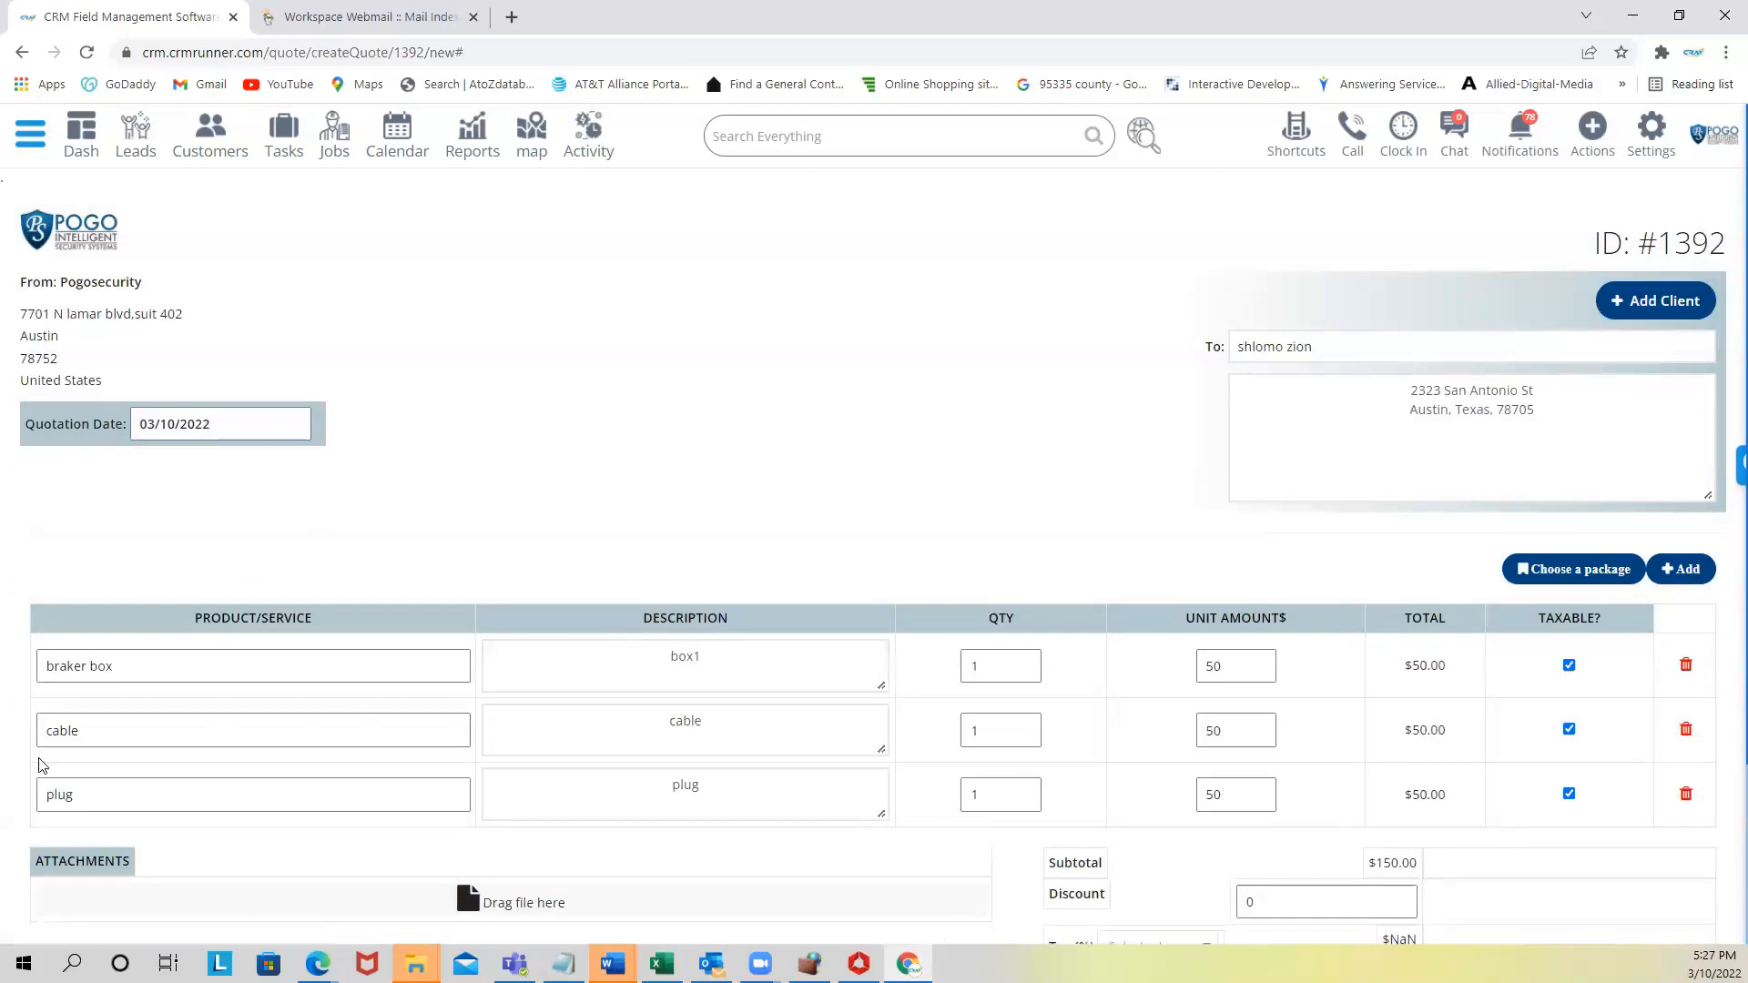
{"action": "double_click", "coordinate": [1004, 656]}
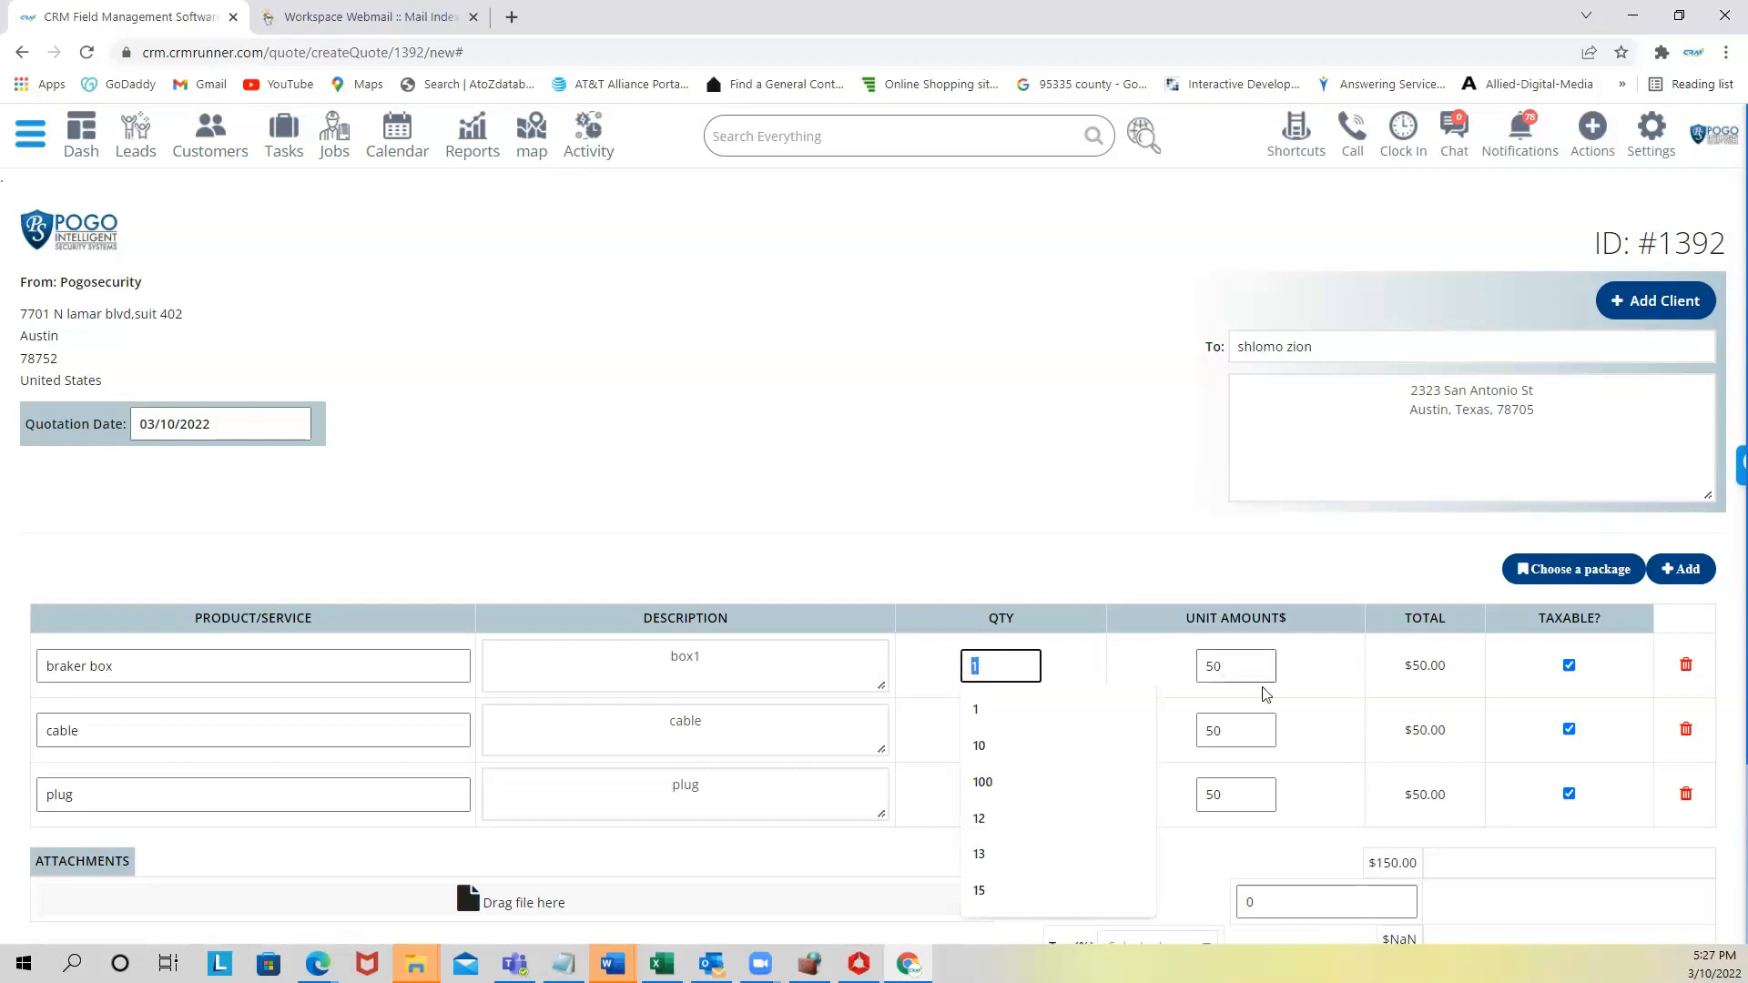
{"action": "scroll", "coordinate": [1320, 851], "scroll_direction": "down", "scroll_amount": 2}
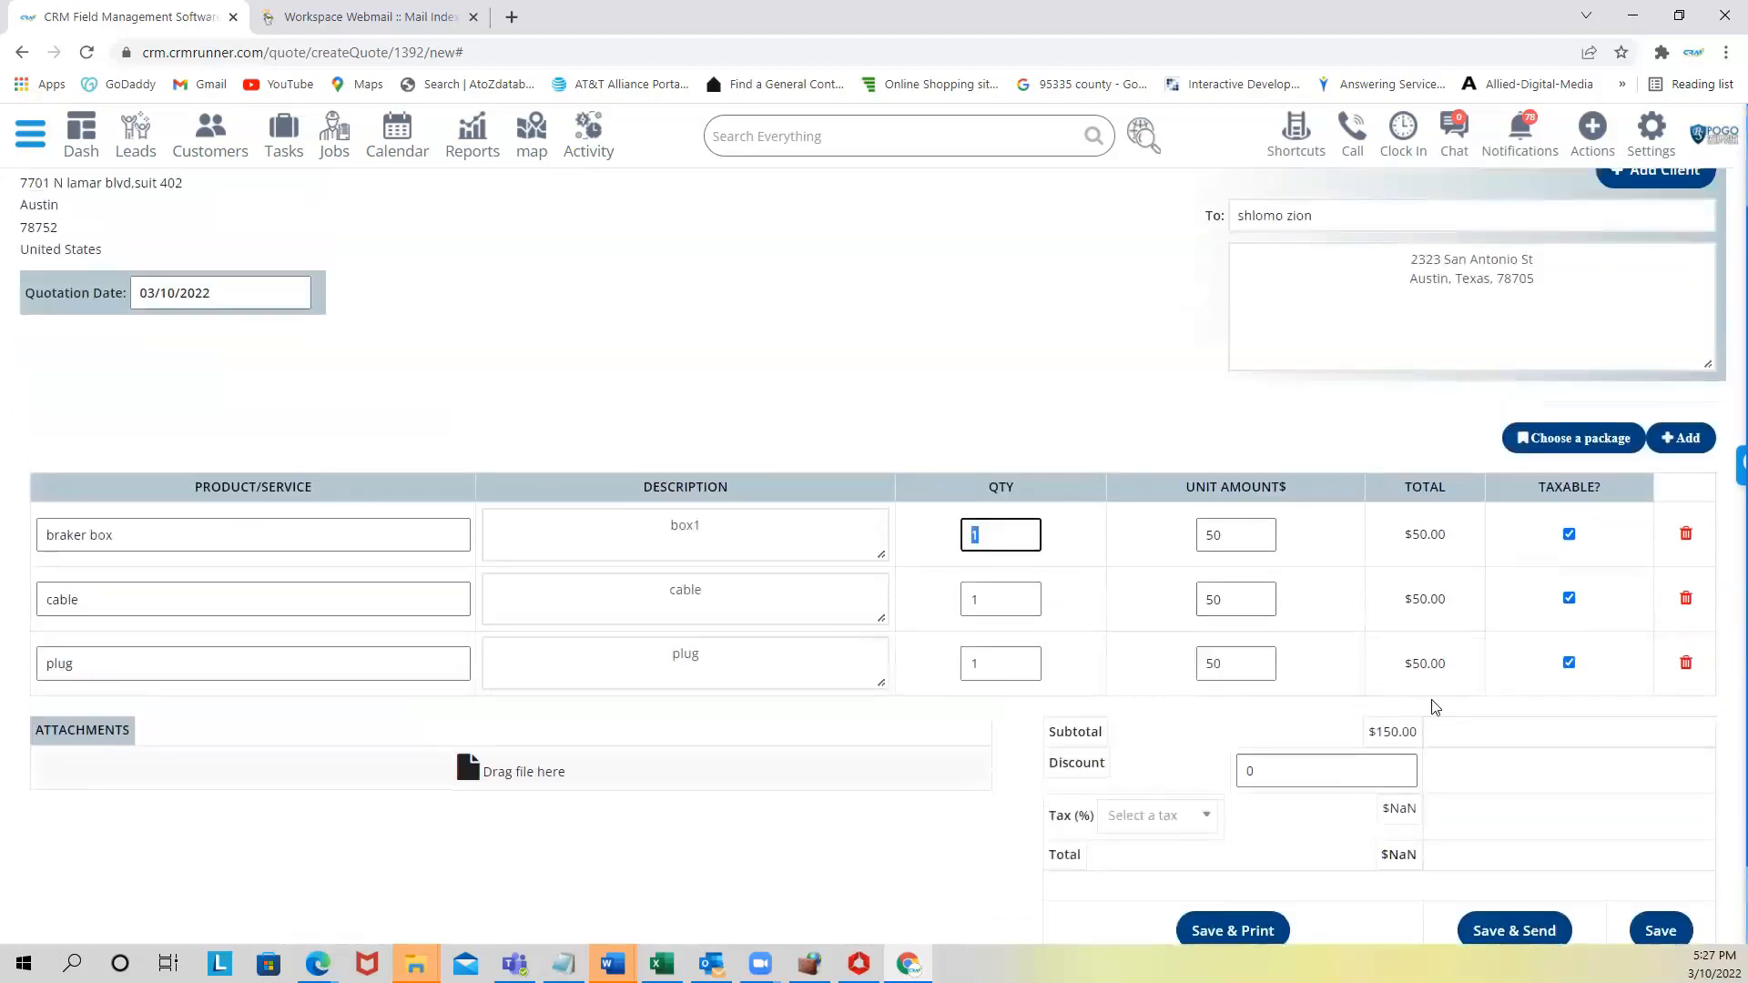
{"action": "left_click", "coordinate": [1571, 440]}
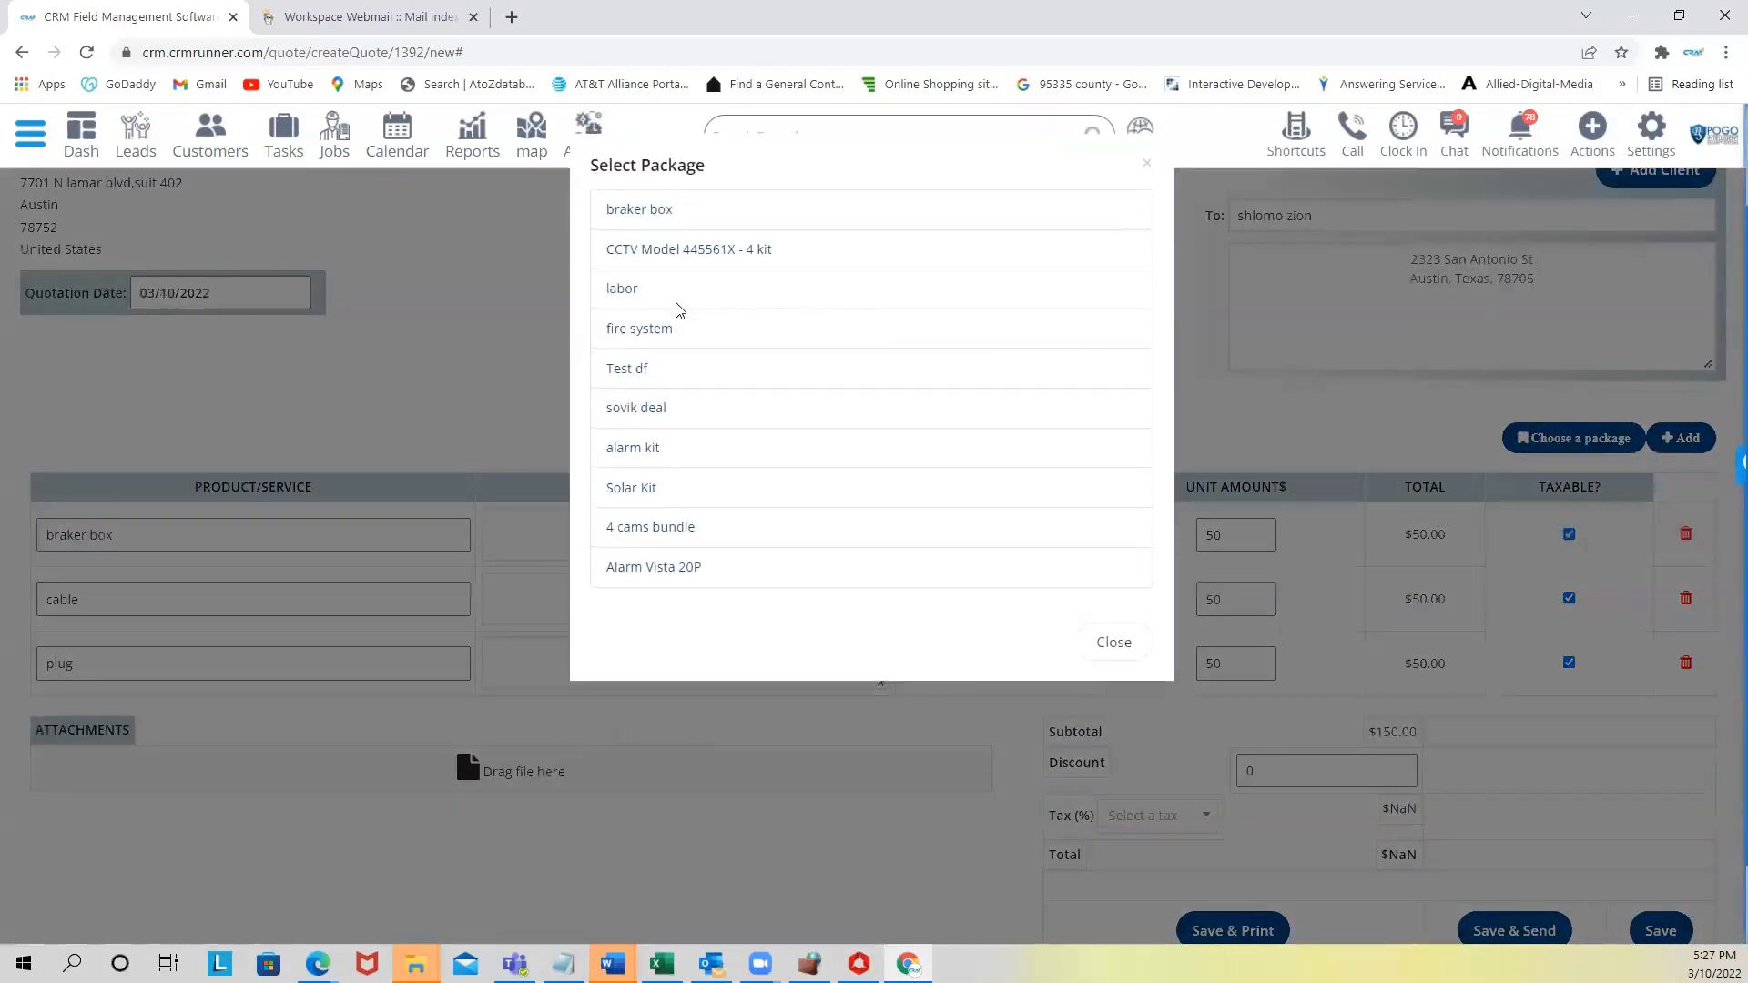
{"action": "left_click", "coordinate": [629, 329]}
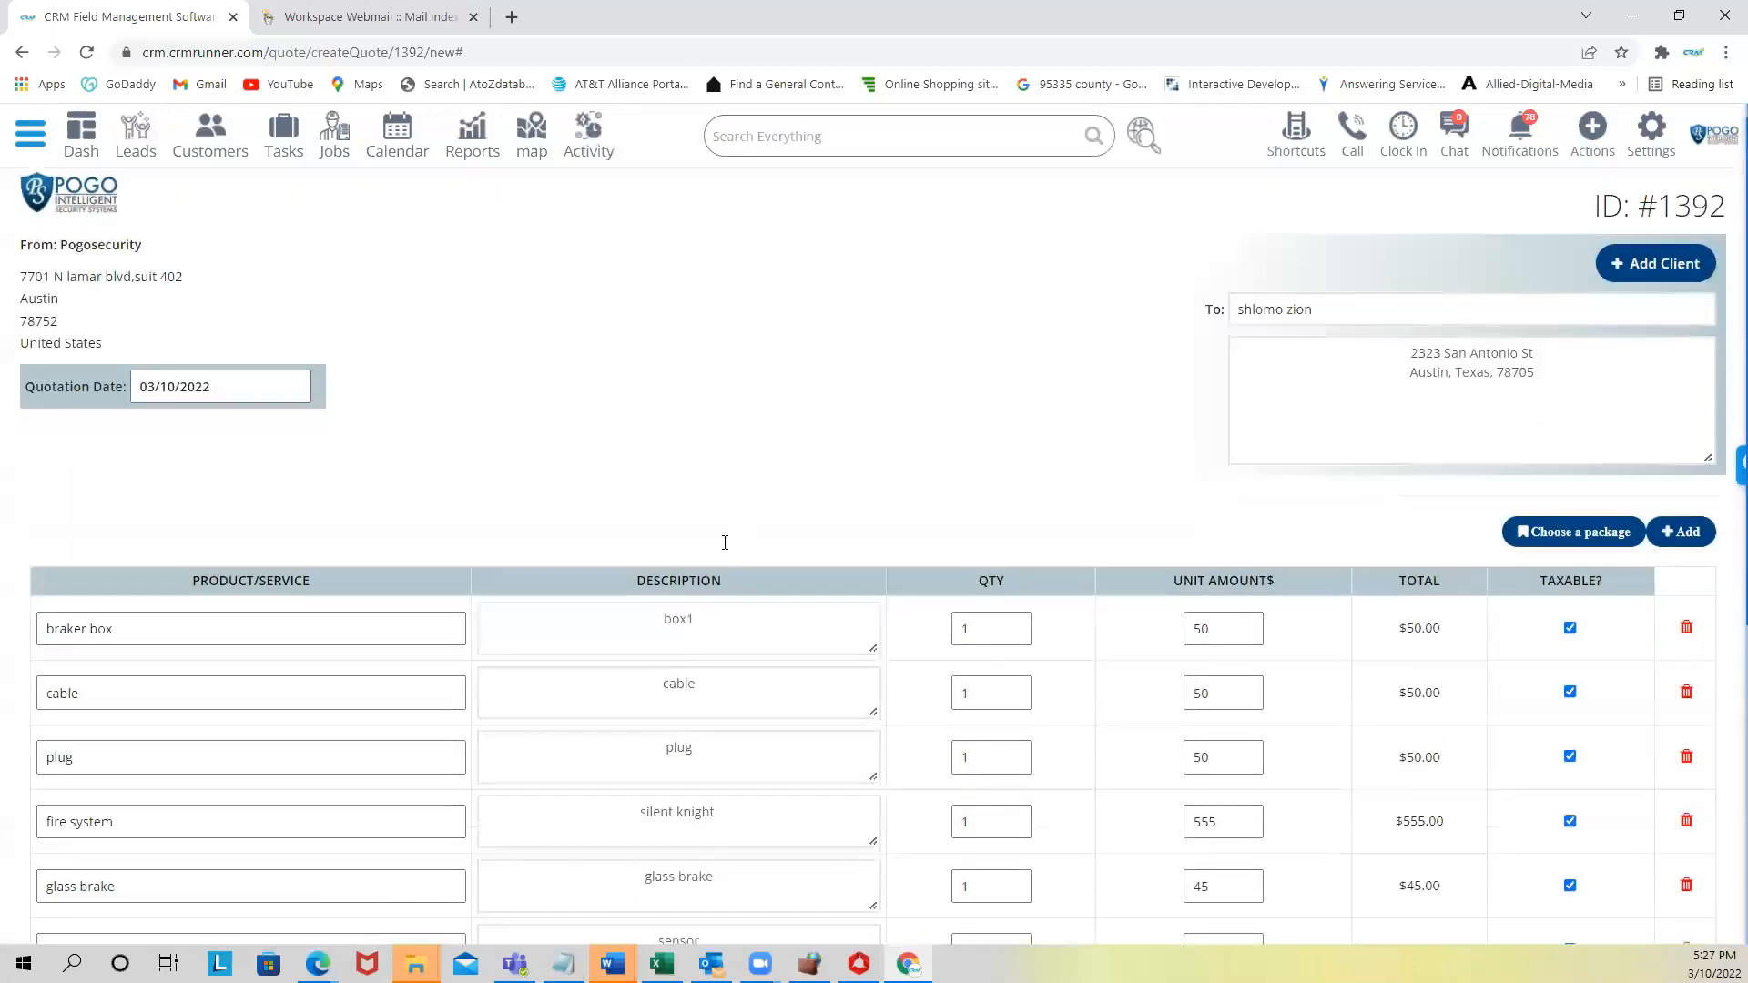
{"action": "scroll", "coordinate": [725, 542], "scroll_direction": "down", "scroll_amount": 4}
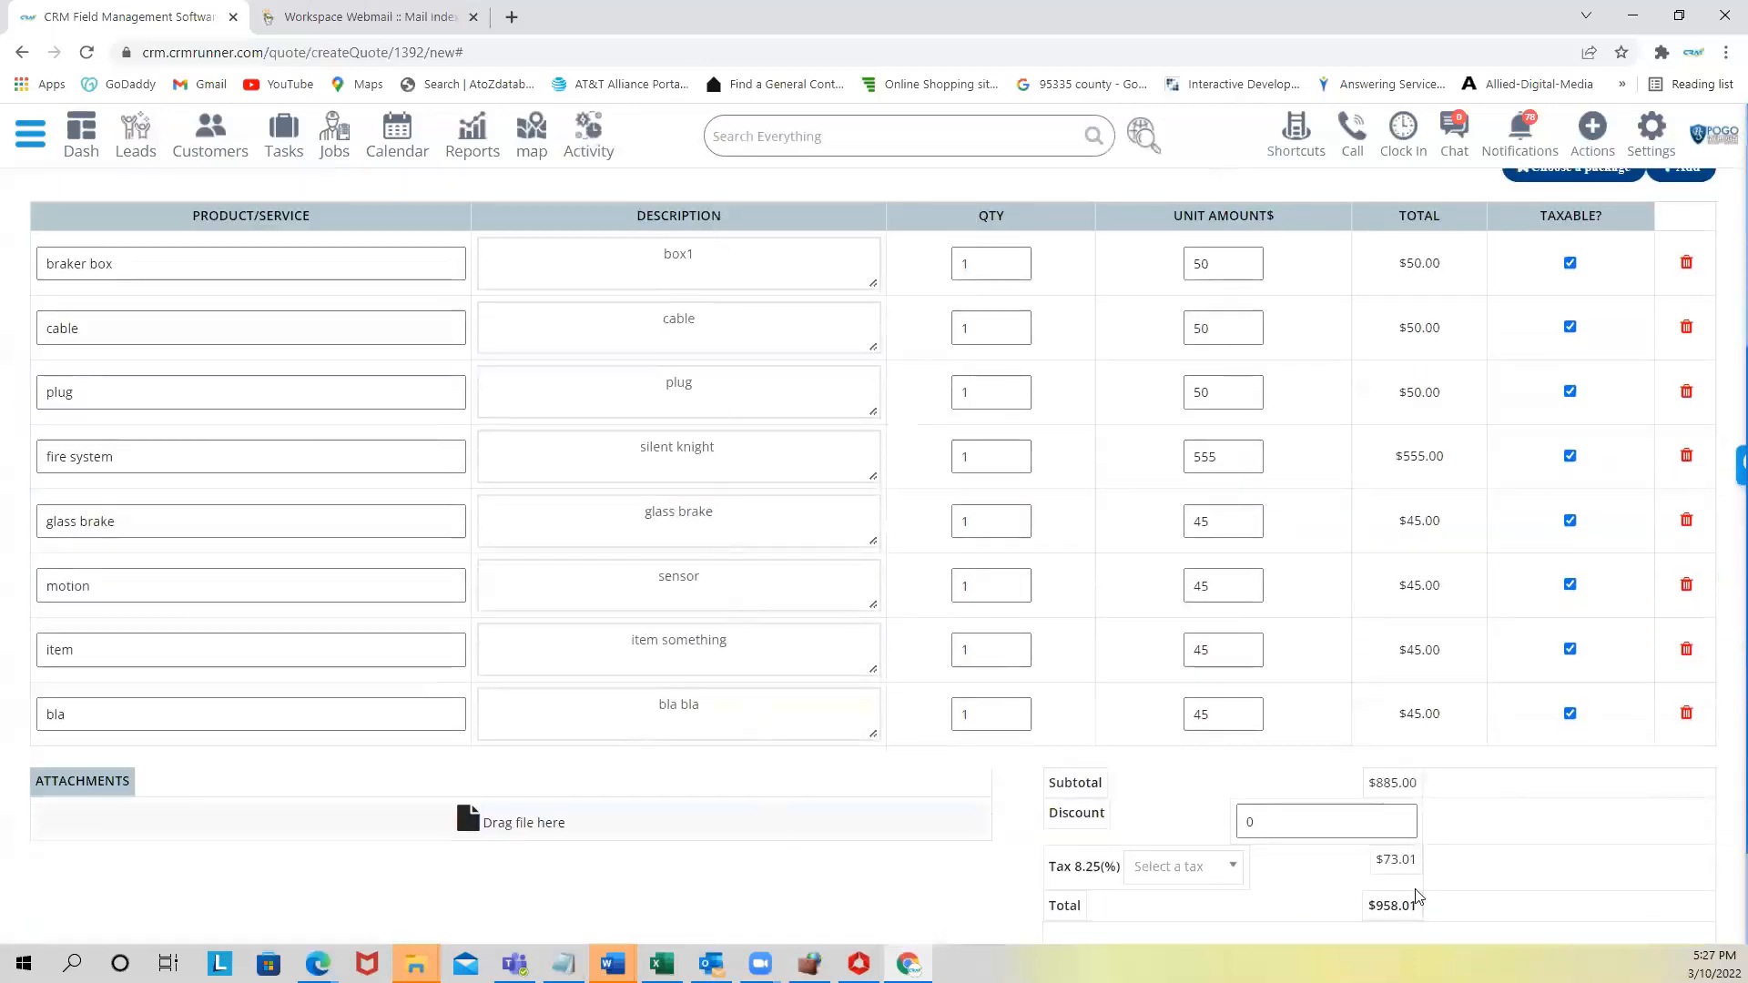
- Save estimate #1392 with its $958.01 total
{"action": "left_click_drag", "start_coordinate": [1378, 906], "coordinate": [1422, 908]}
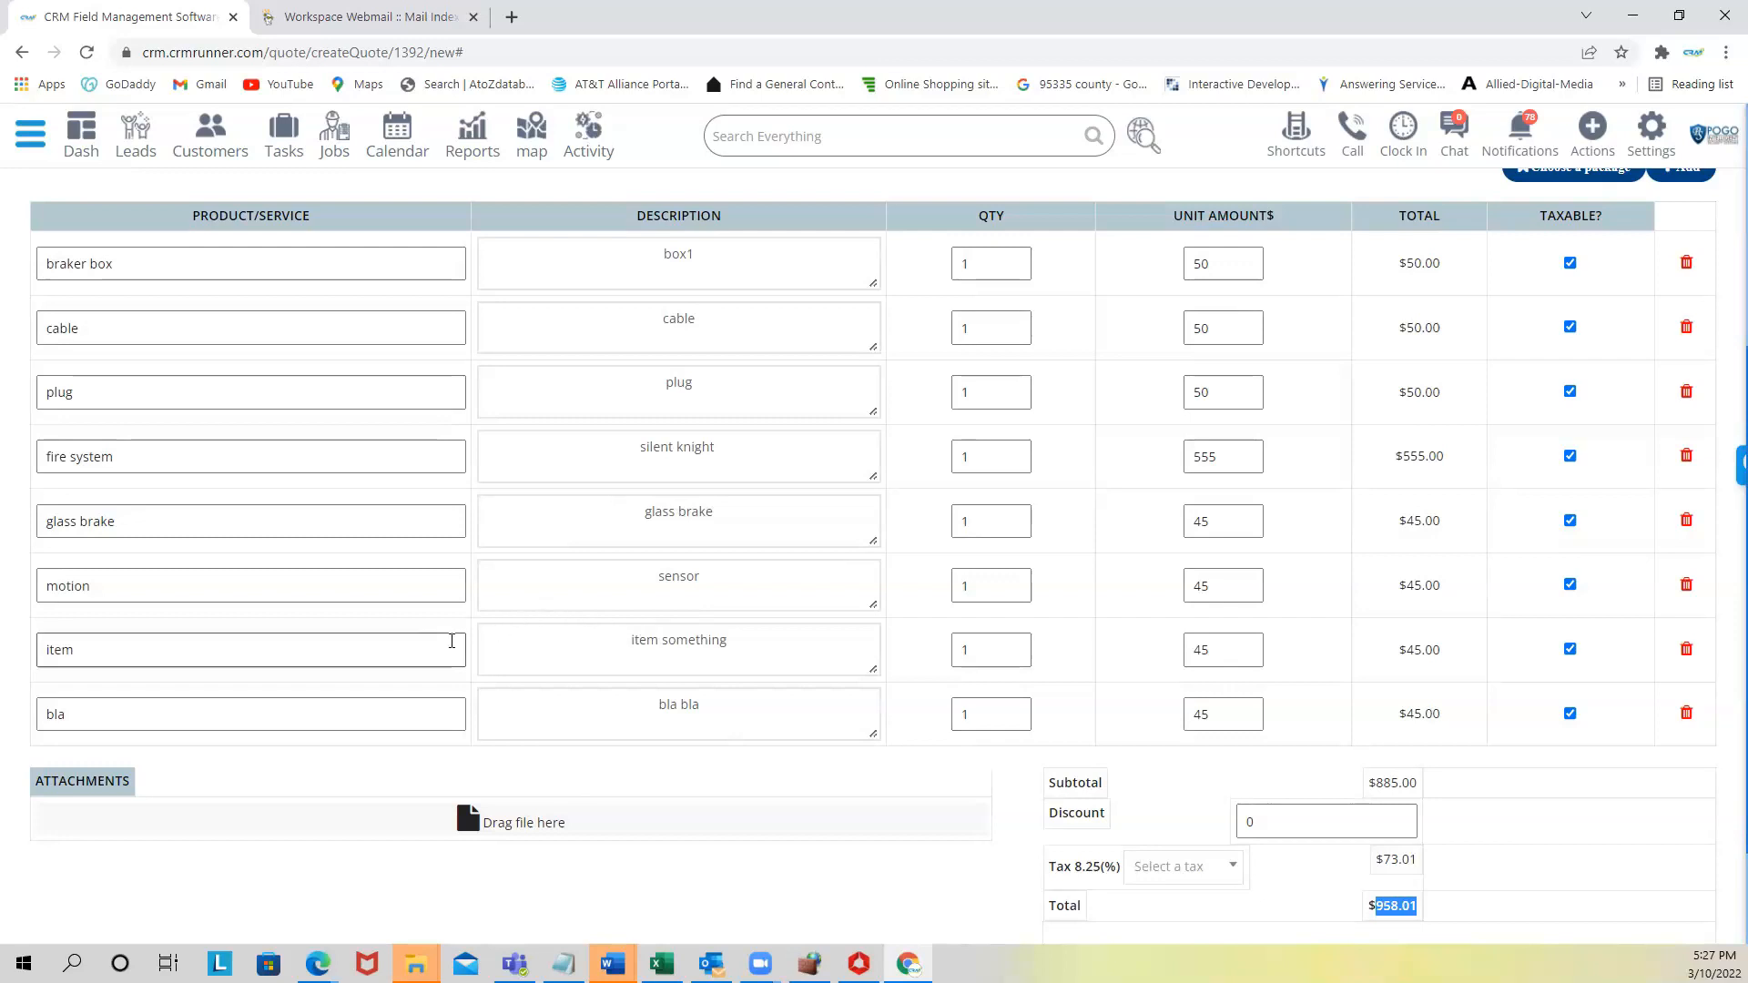
{"action": "scroll", "coordinate": [450, 660], "scroll_direction": "up", "scroll_amount": 1}
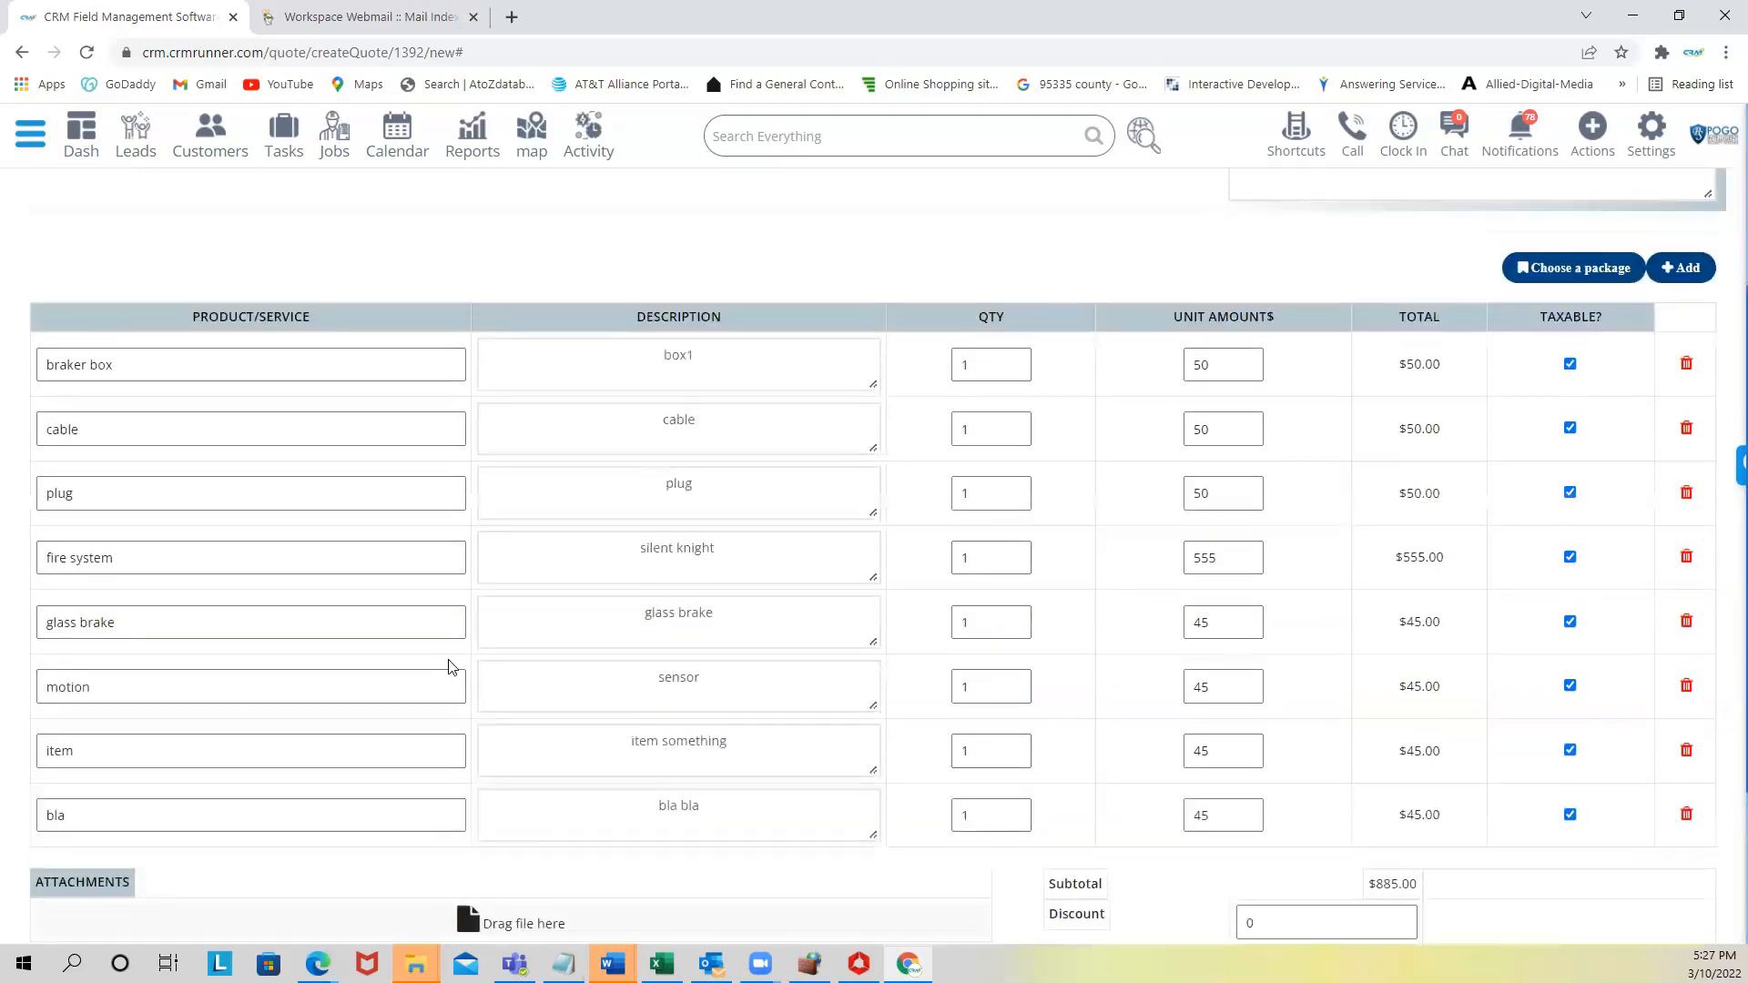
{"action": "scroll", "coordinate": [674, 651], "scroll_direction": "down", "scroll_amount": 3}
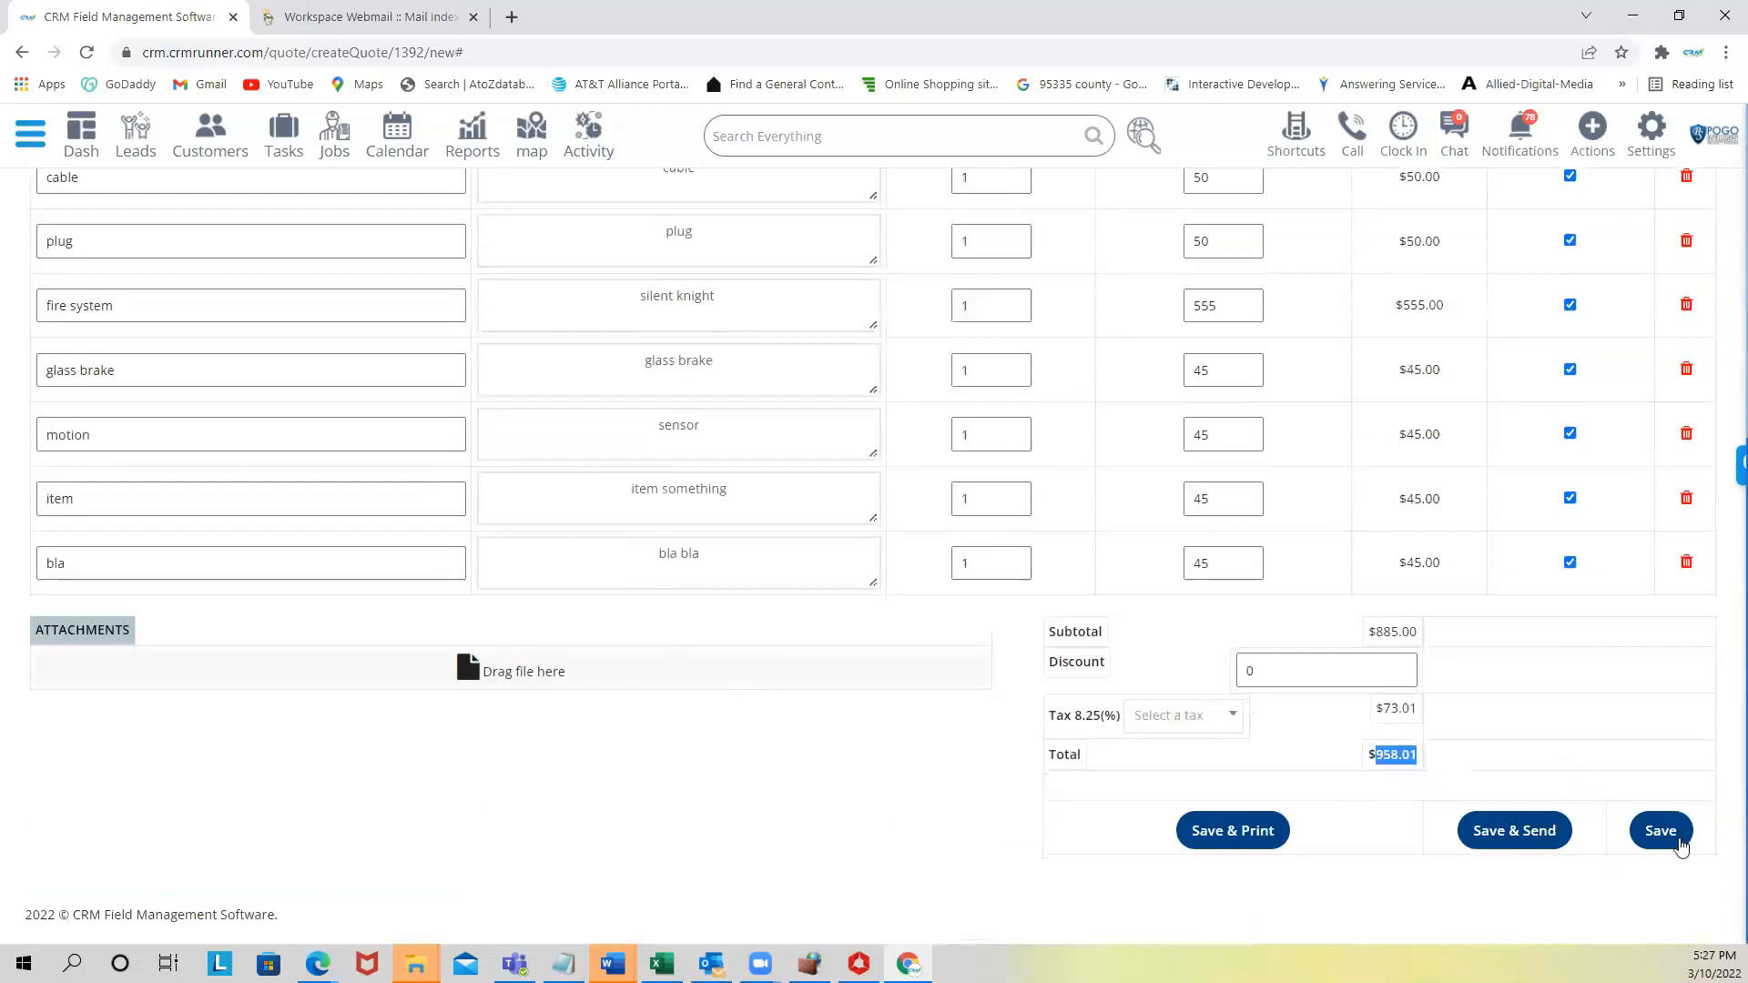
{"action": "left_click", "coordinate": [1655, 831]}
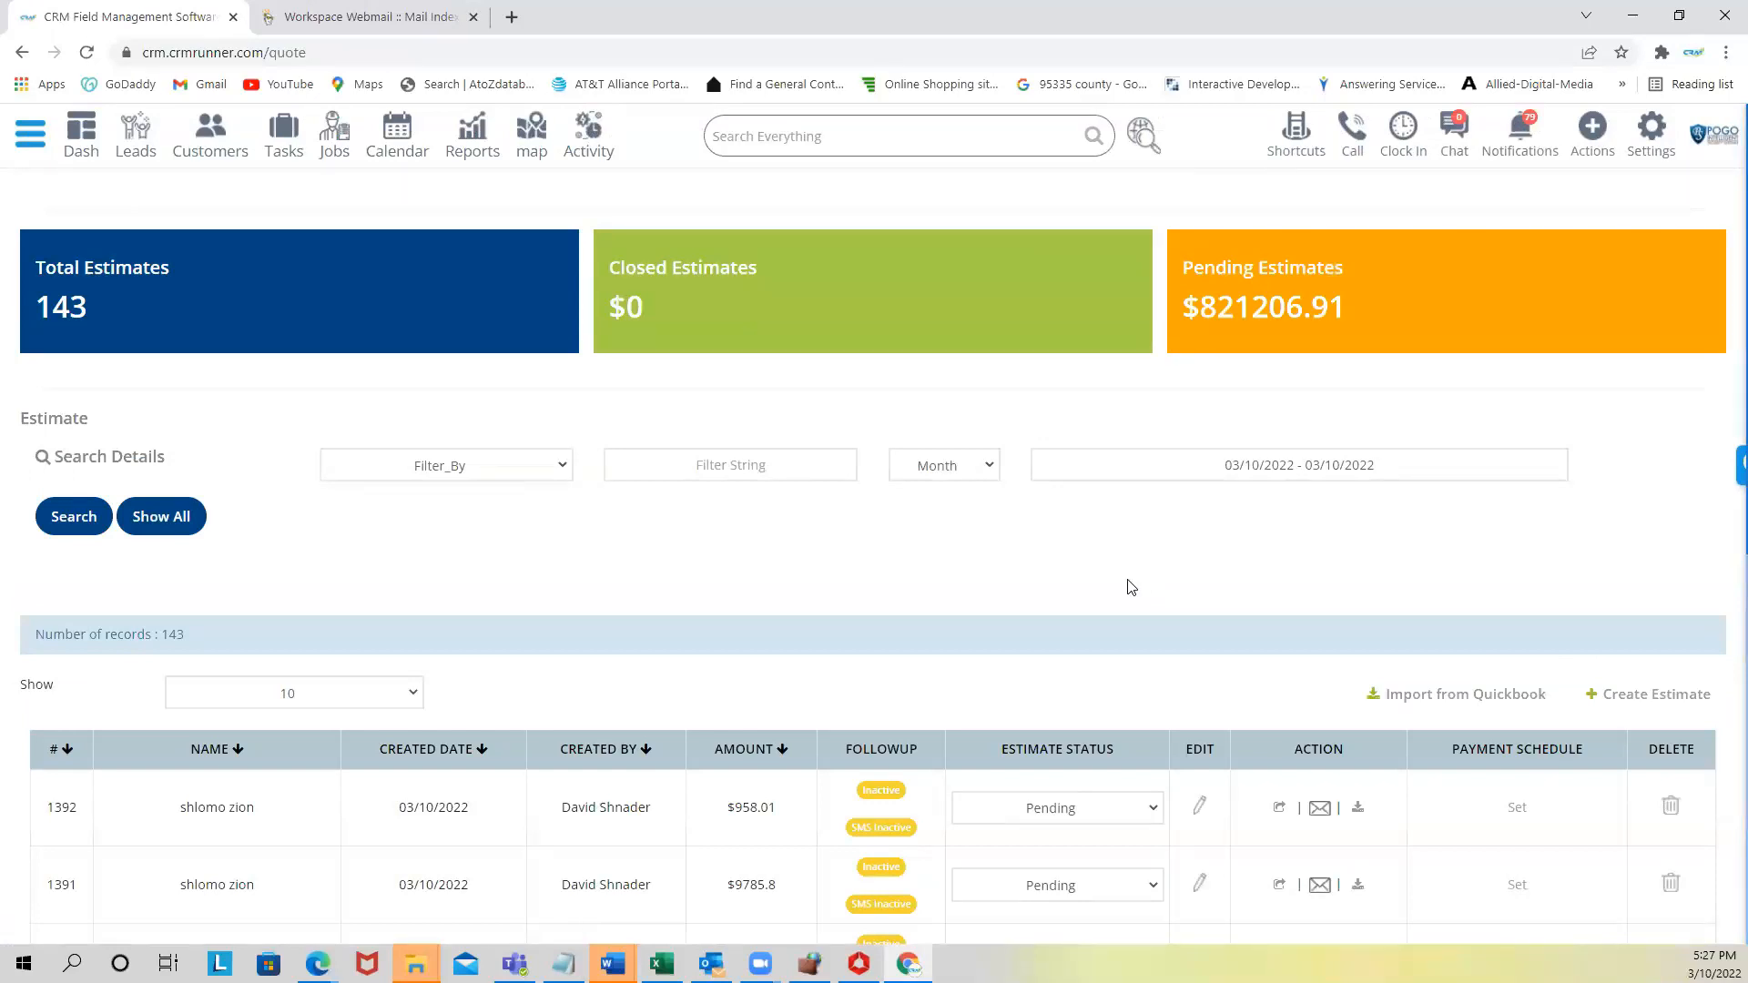
{"action": "scroll", "coordinate": [1129, 590], "scroll_direction": "down", "scroll_amount": 2}
- Open estimate #1392 as a PDF and scroll through all four pages
{"action": "left_click", "coordinate": [1358, 606]}
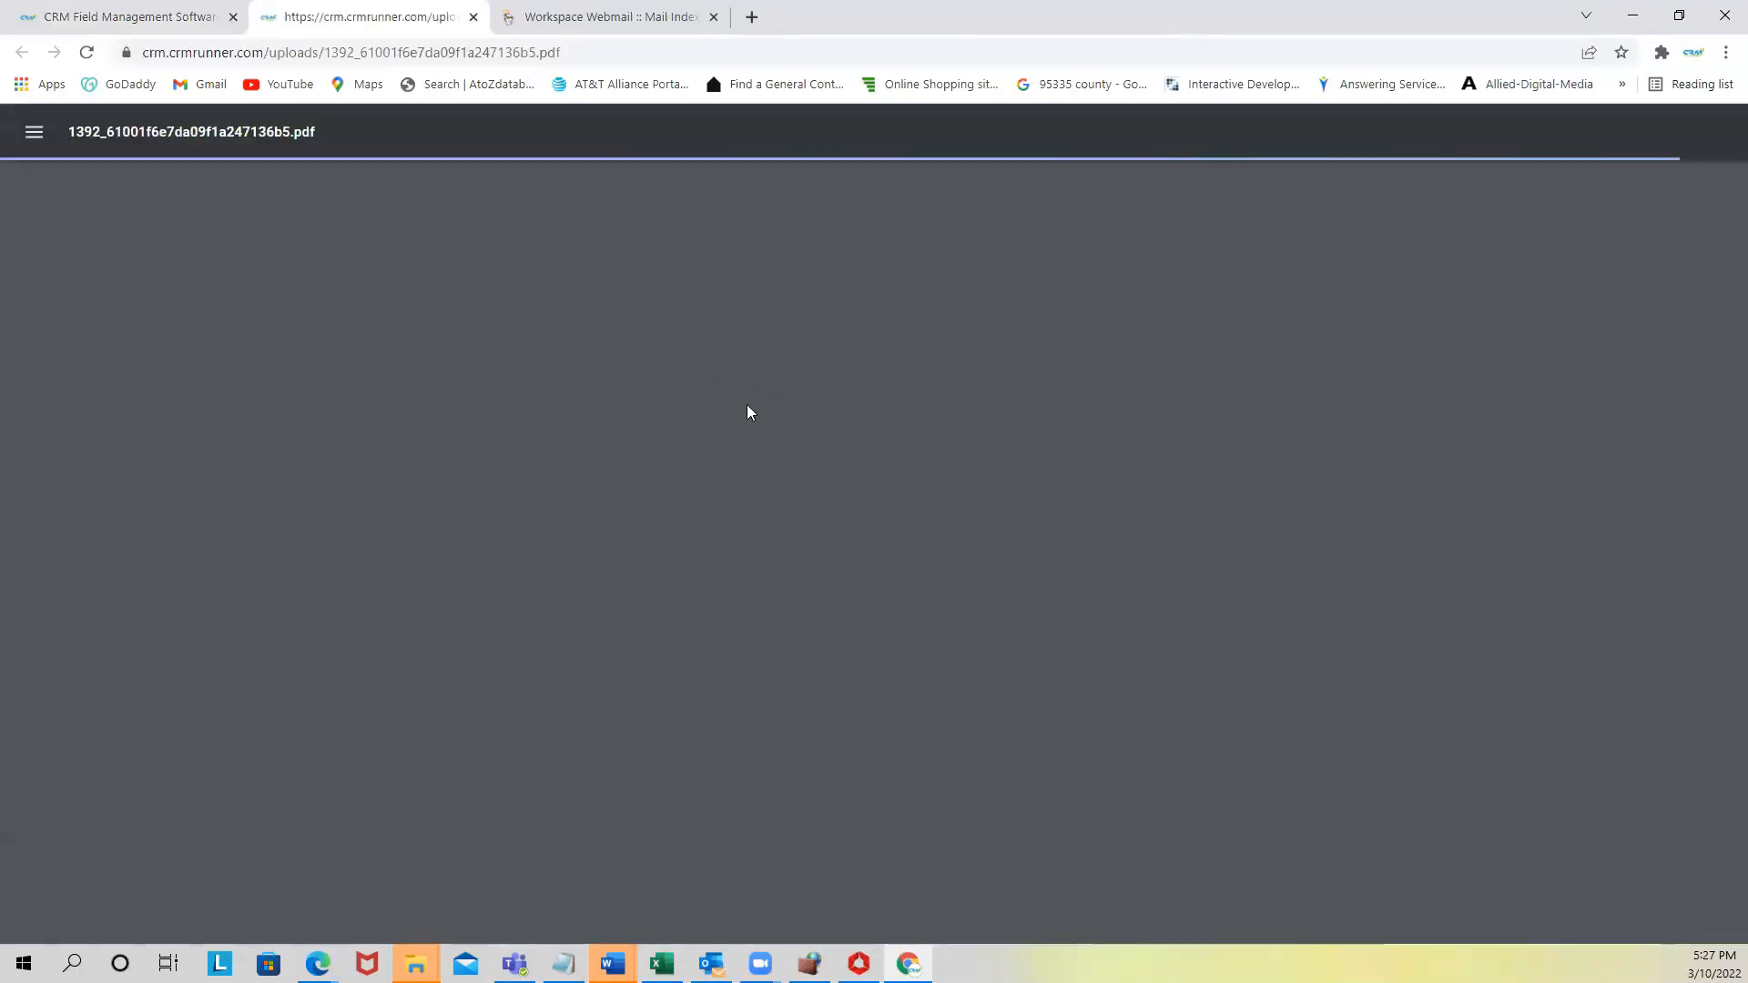
{"action": "scroll", "coordinate": [905, 441], "scroll_direction": "down", "scroll_amount": 2}
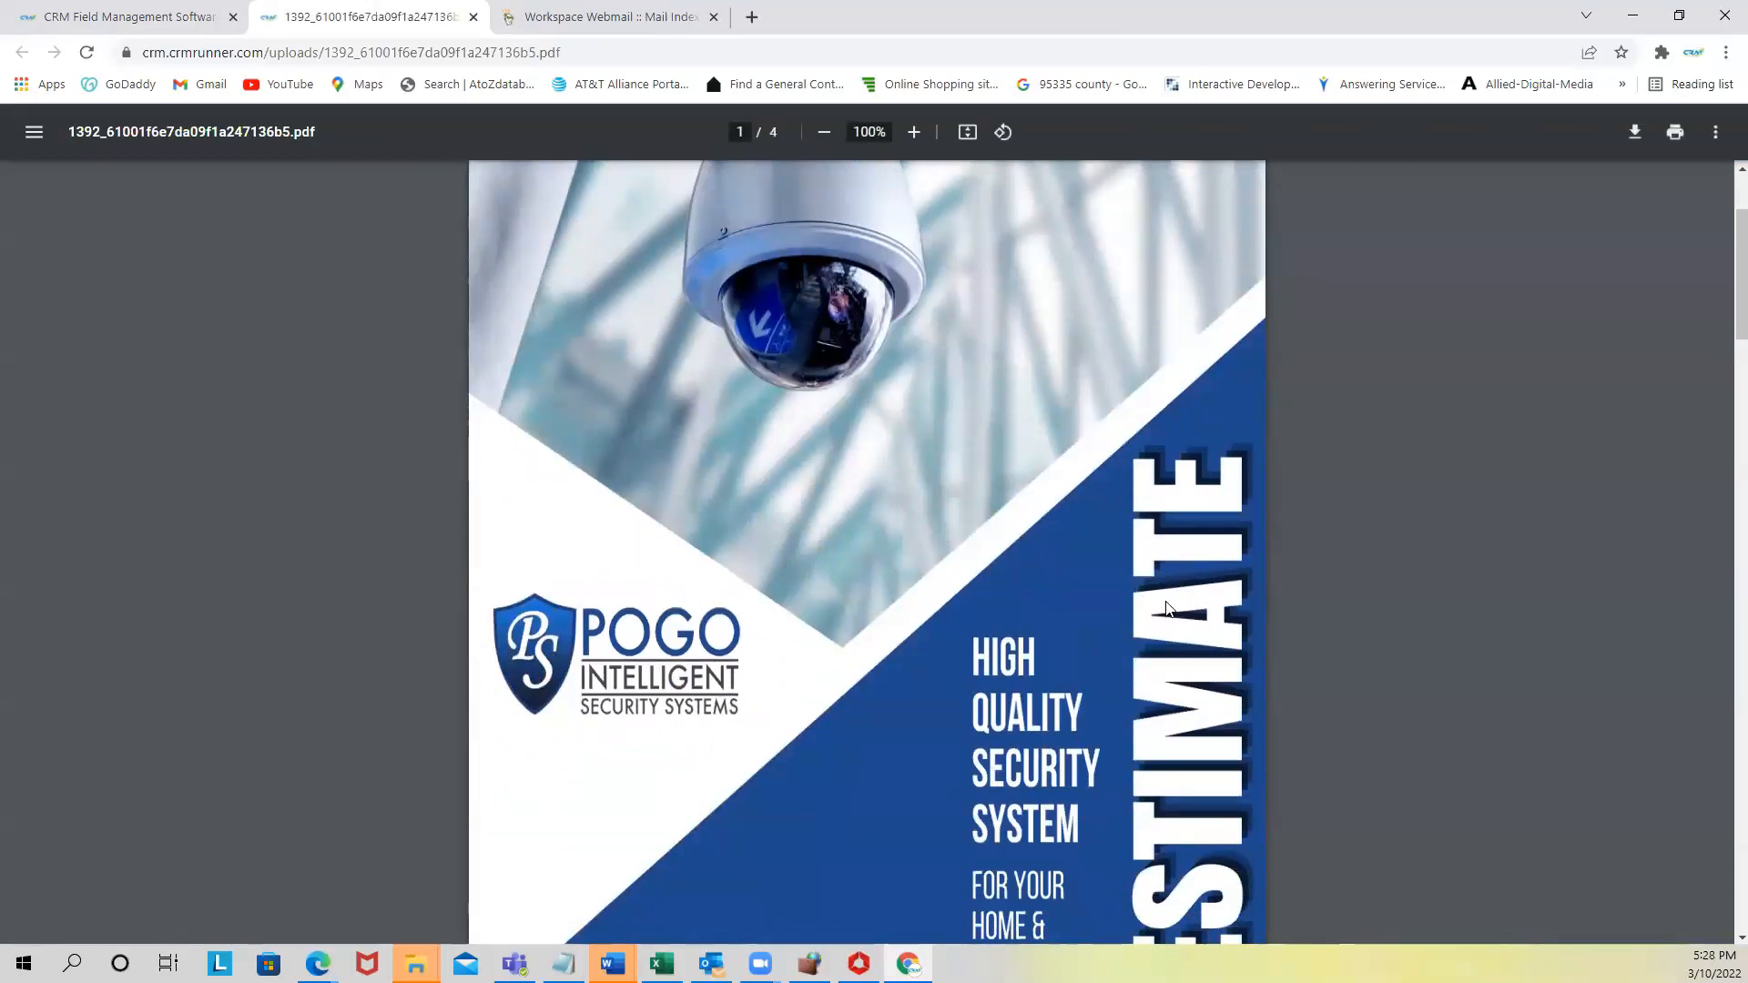
{"action": "scroll", "coordinate": [1129, 412], "scroll_direction": "down", "scroll_amount": 4}
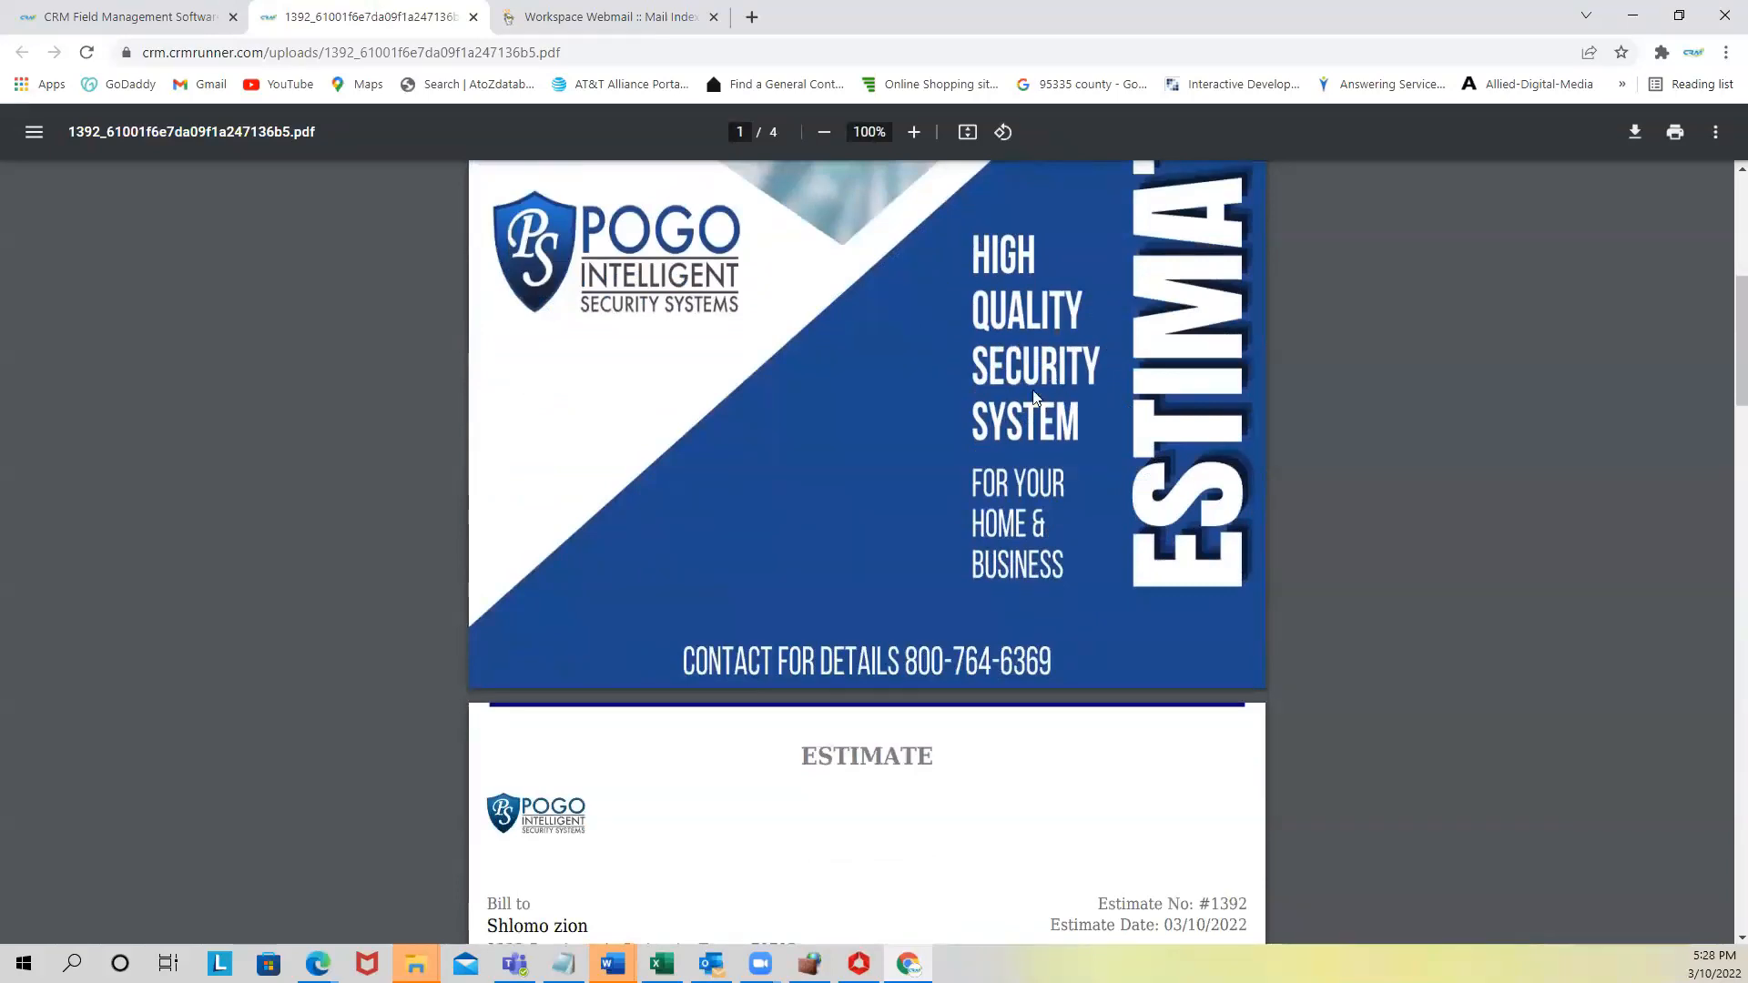
{"action": "scroll", "coordinate": [1018, 544], "scroll_direction": "down", "scroll_amount": 3}
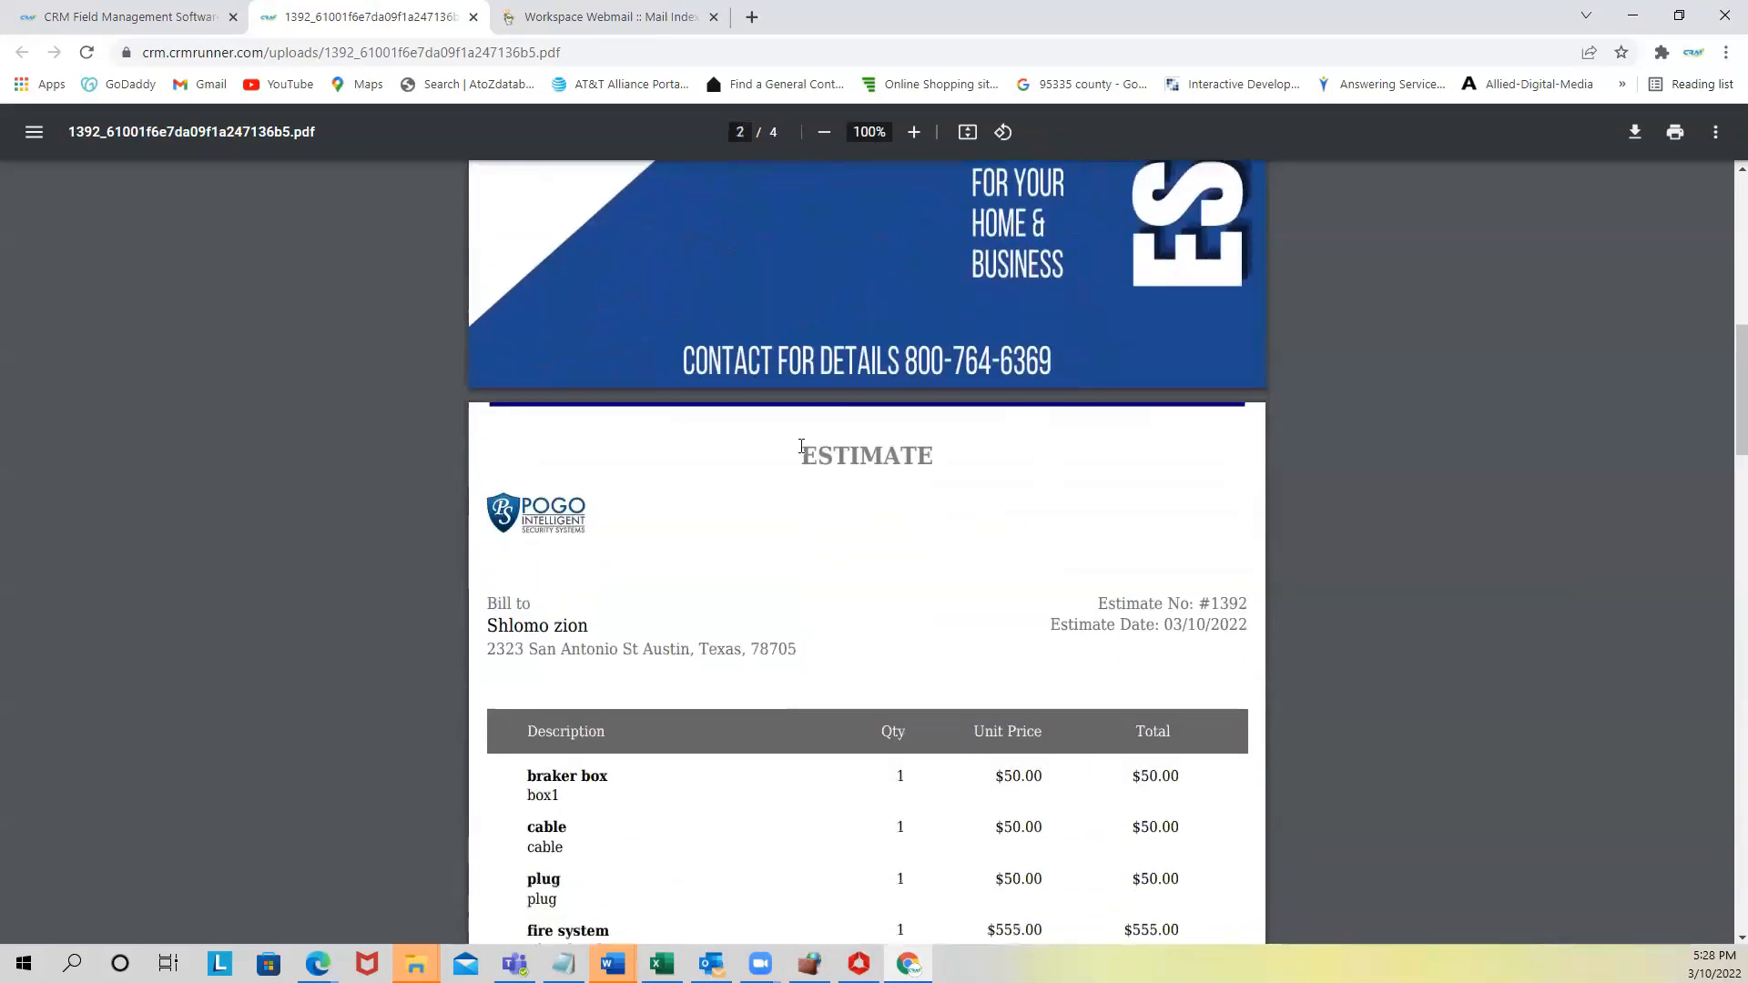
{"action": "scroll", "coordinate": [896, 504], "scroll_direction": "down", "scroll_amount": 2}
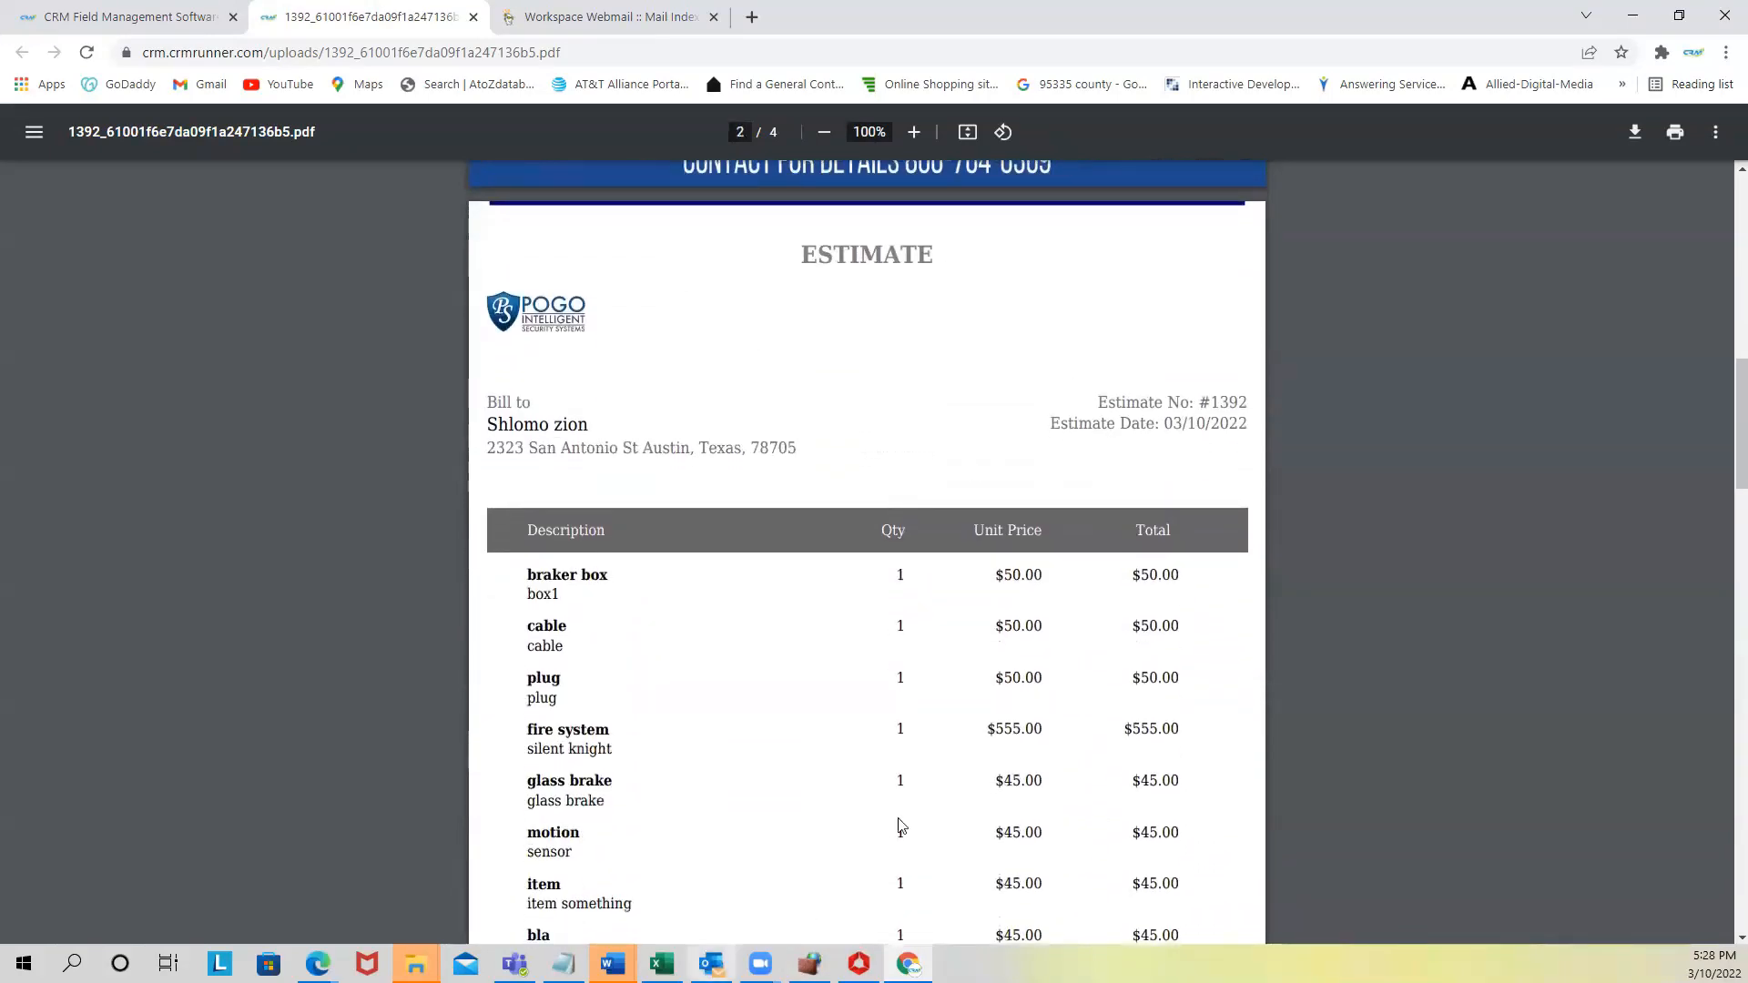
{"action": "scroll", "coordinate": [841, 685], "scroll_direction": "down", "scroll_amount": 2}
{"action": "scroll", "coordinate": [1033, 683], "scroll_direction": "down", "scroll_amount": 3}
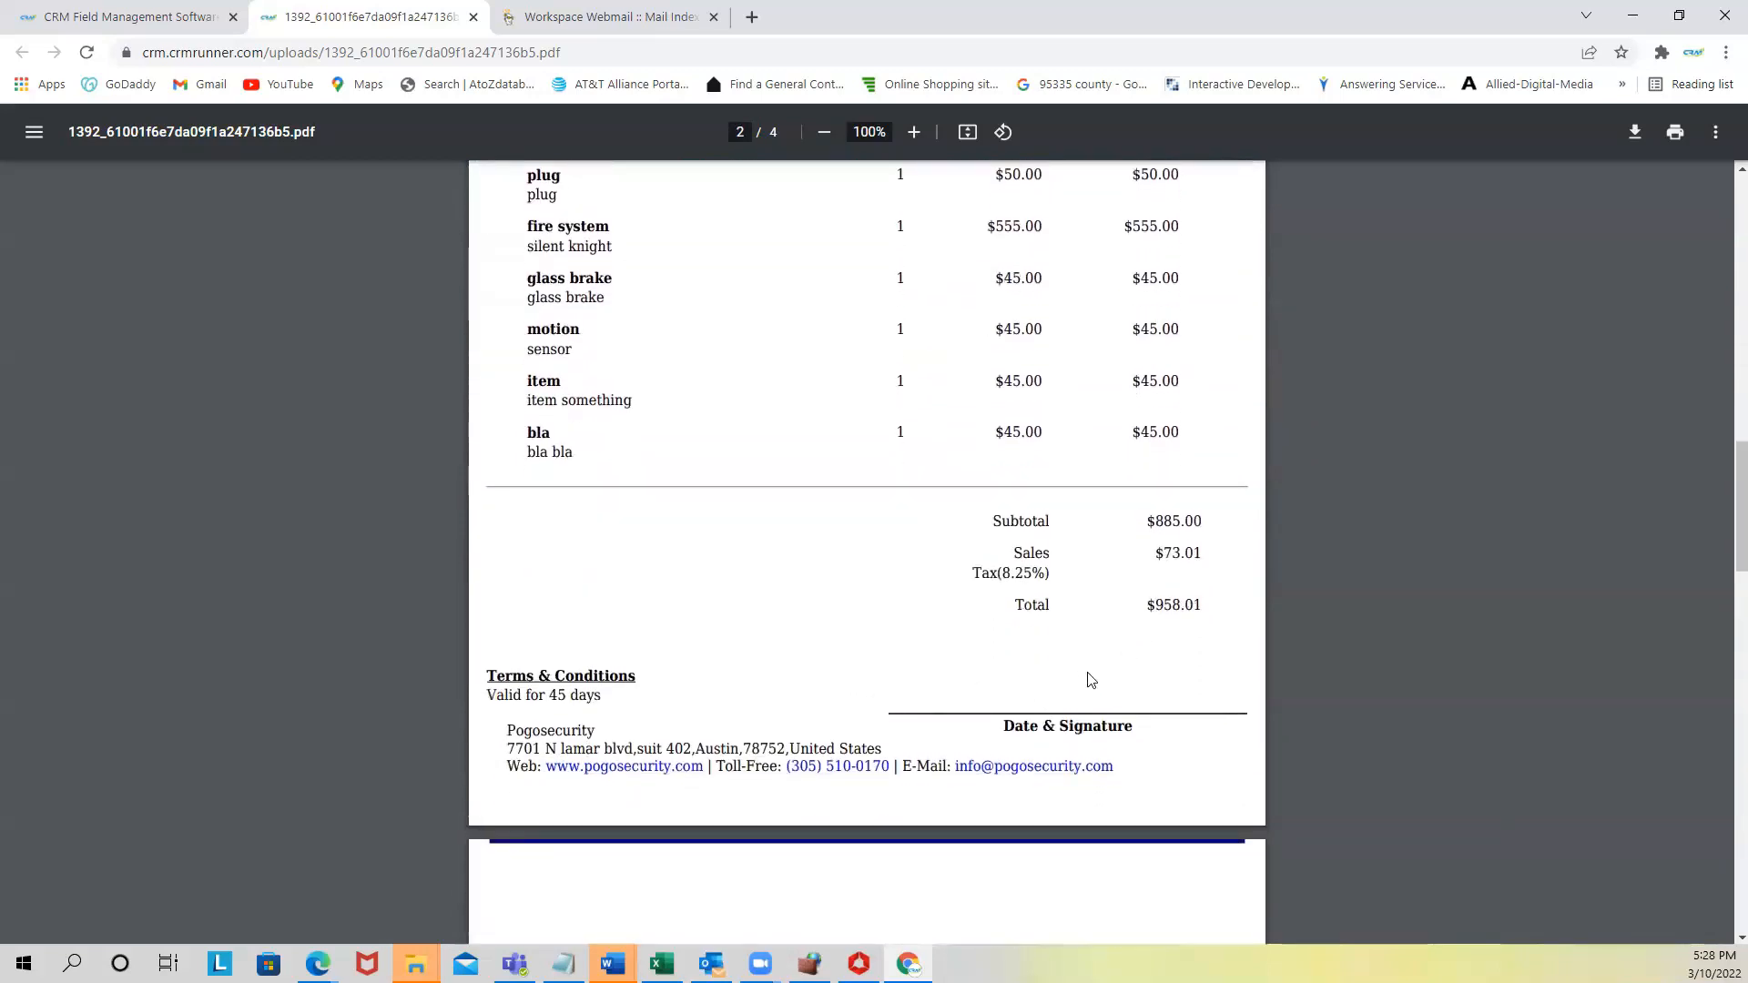
{"action": "scroll", "coordinate": [628, 739], "scroll_direction": "down", "scroll_amount": 9}
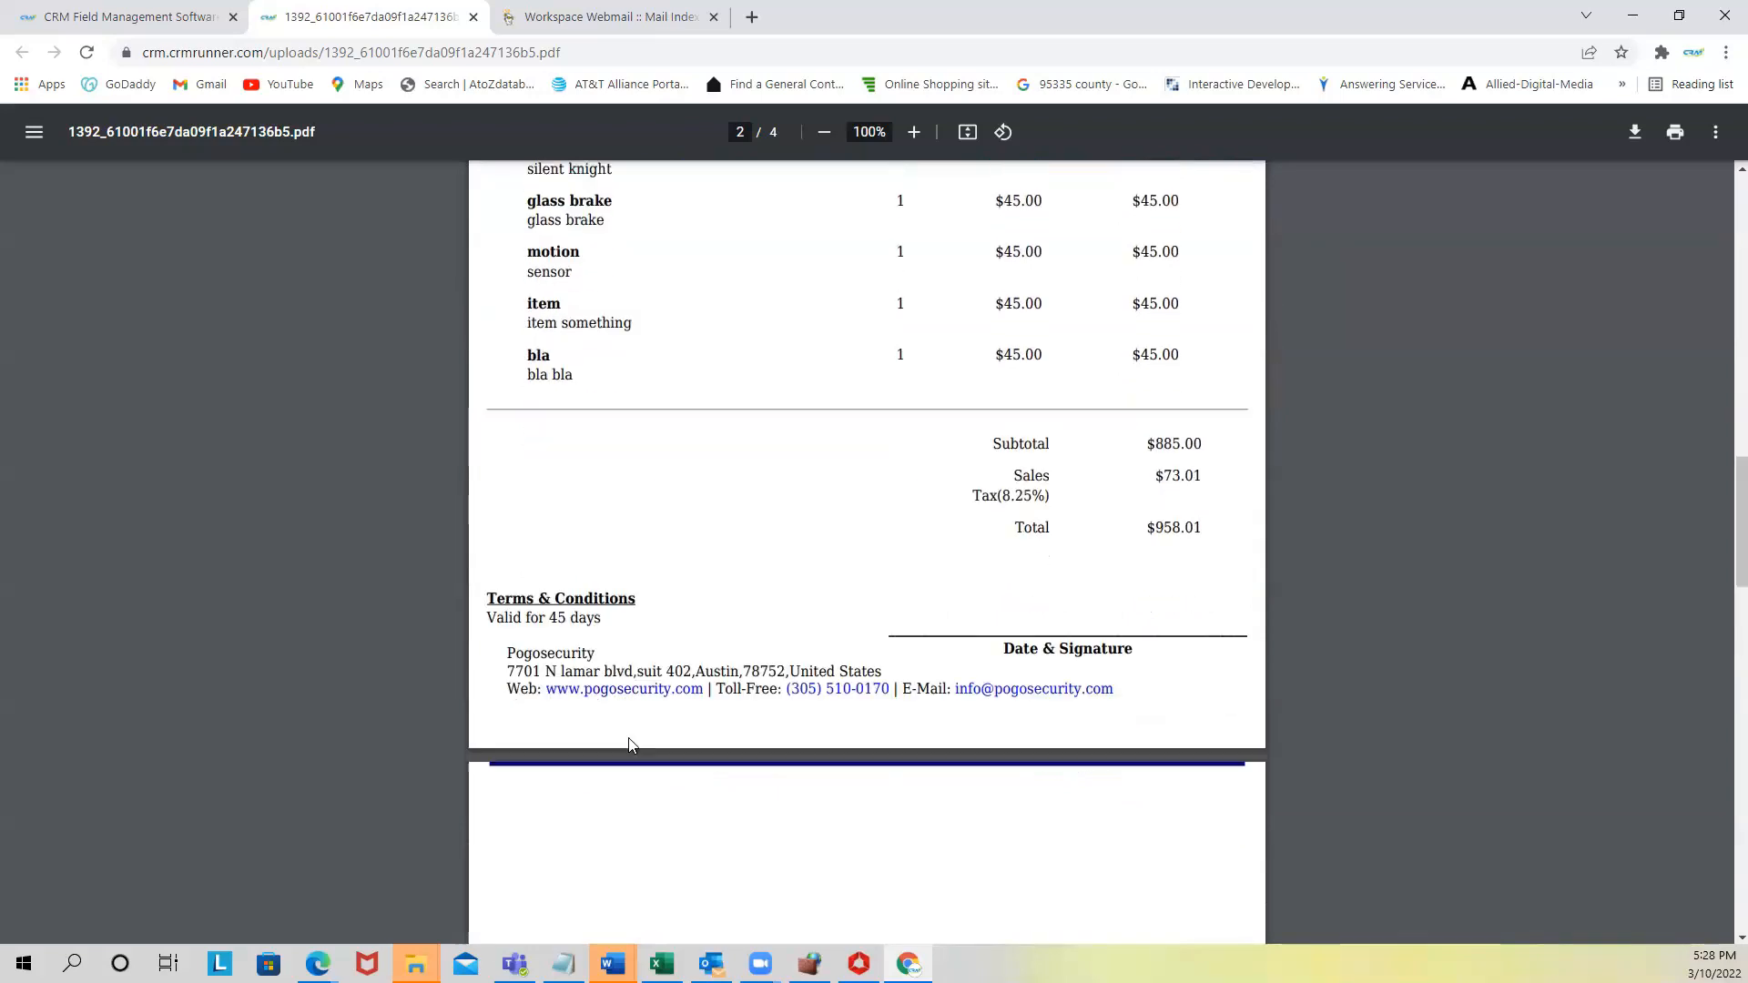
{"action": "scroll", "coordinate": [640, 743], "scroll_direction": "down", "scroll_amount": 10}
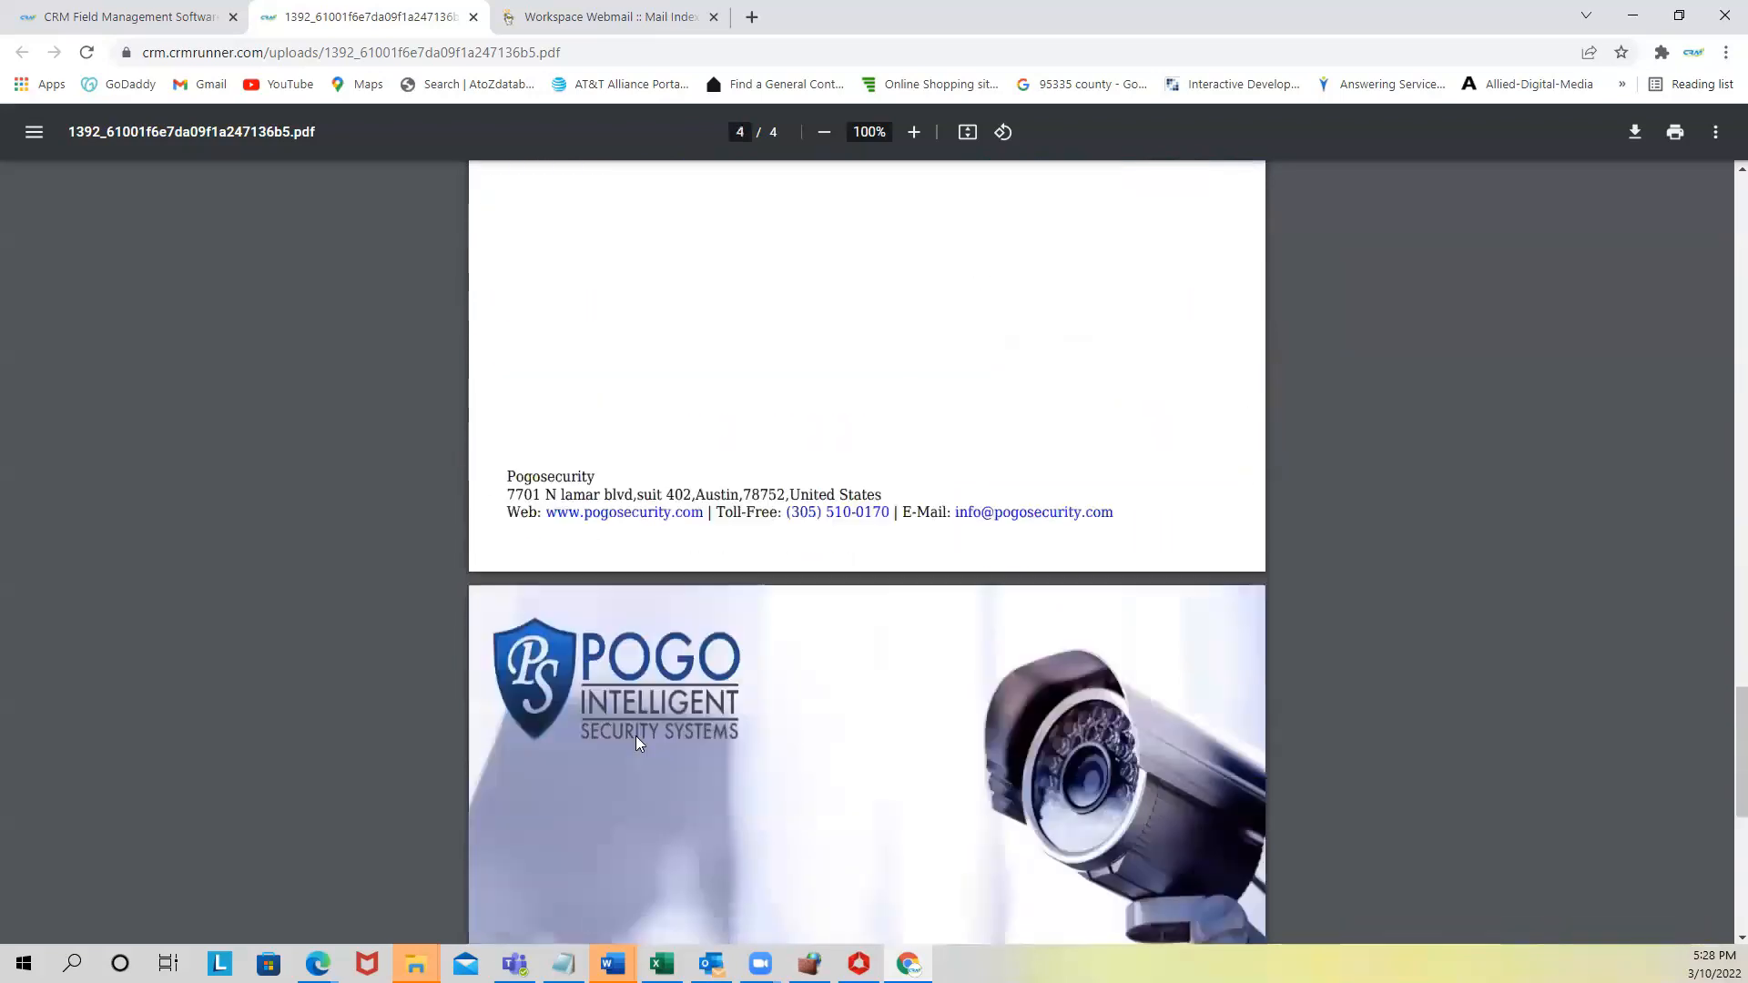
{"action": "scroll", "coordinate": [723, 440], "scroll_direction": "down", "scroll_amount": 1}
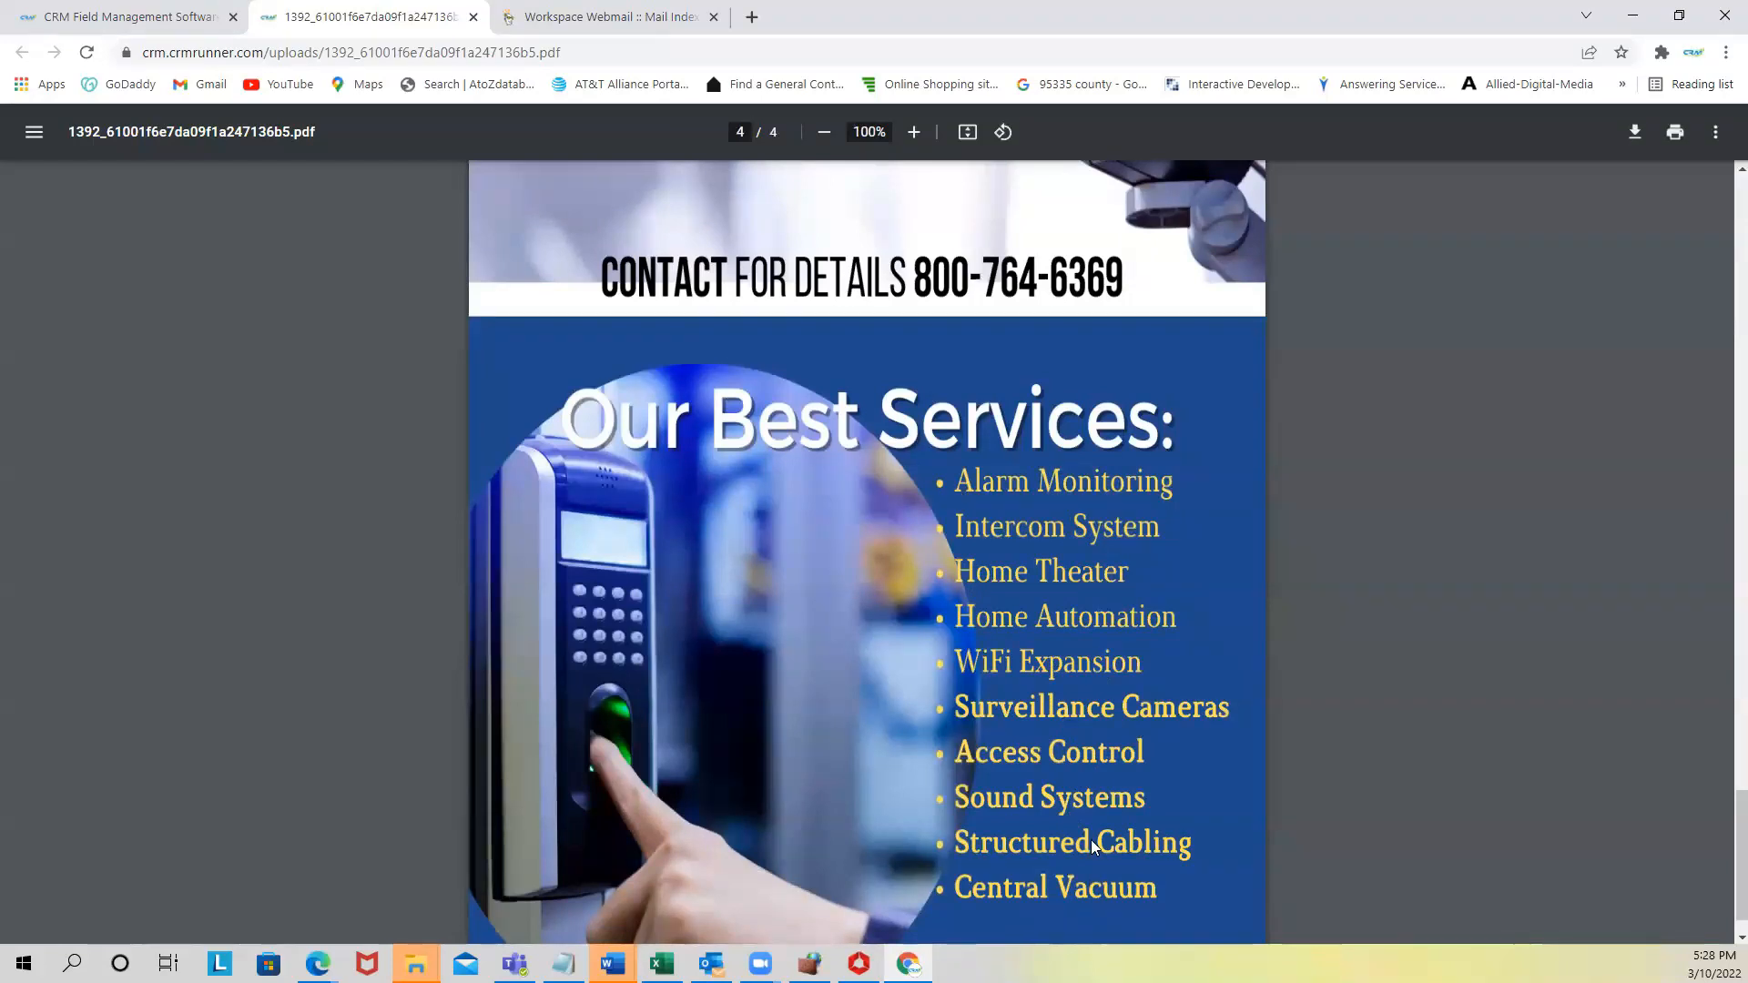
{"action": "scroll", "coordinate": [1086, 838], "scroll_direction": "down", "scroll_amount": 1}
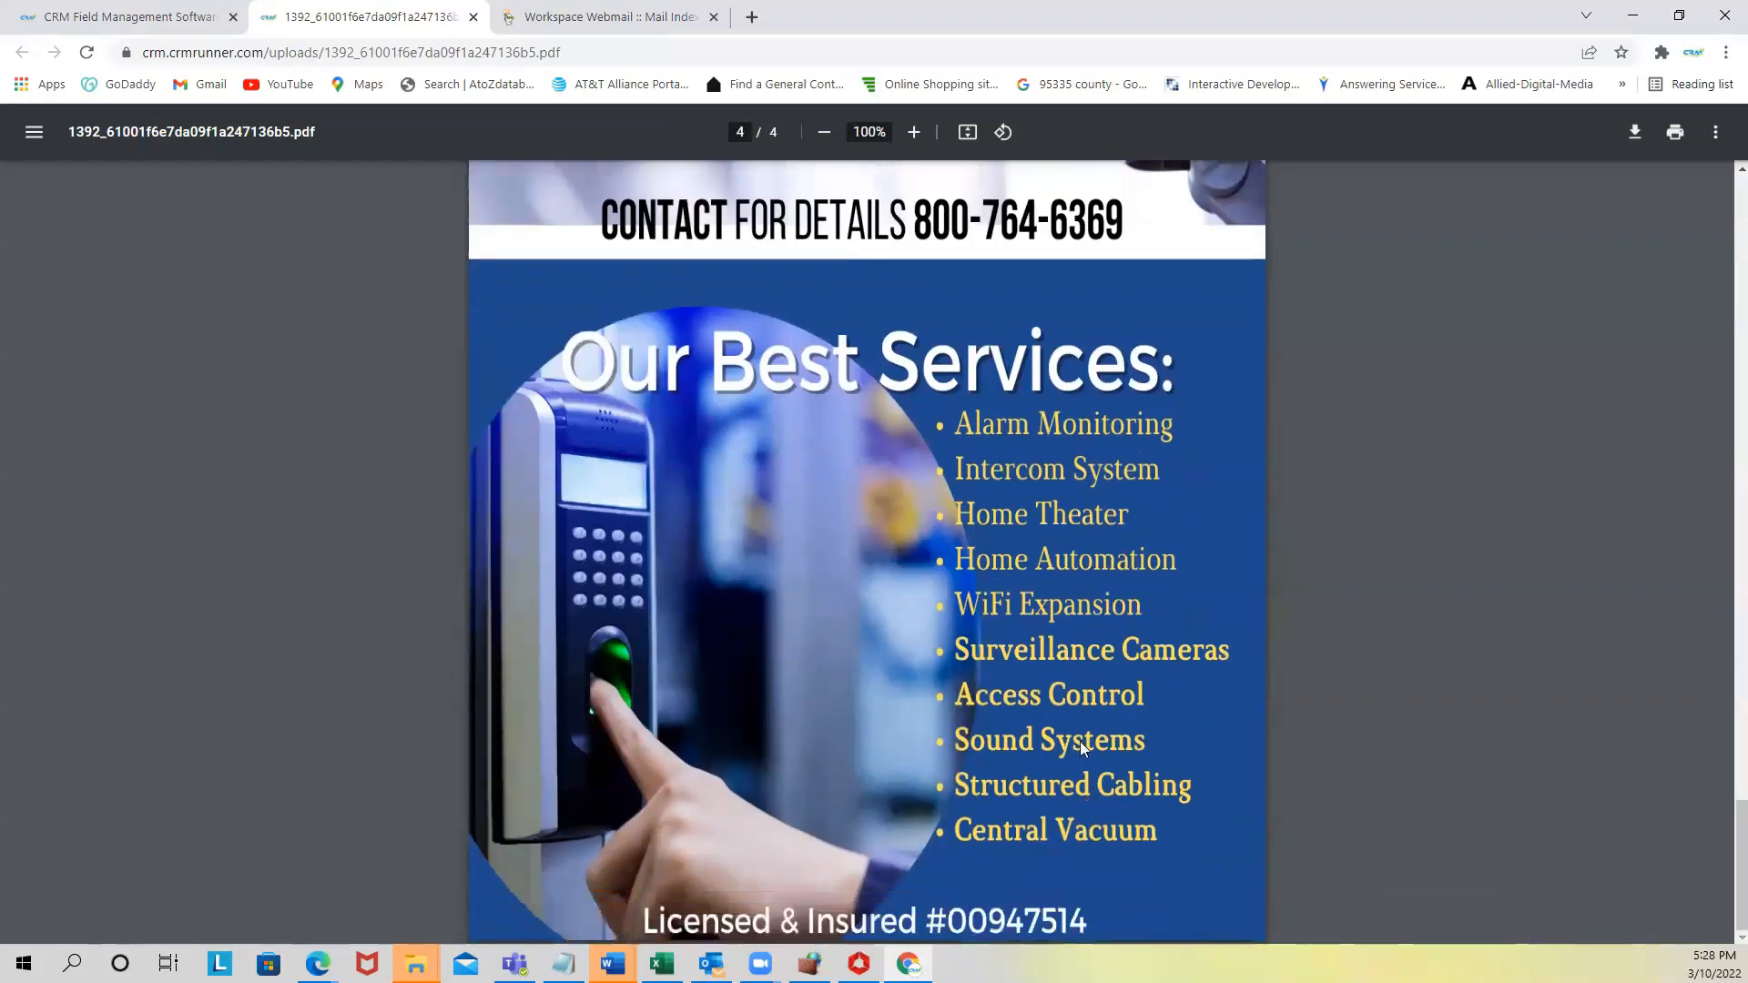
{"action": "scroll", "coordinate": [964, 514], "scroll_direction": "up", "scroll_amount": 10}
{"action": "scroll", "coordinate": [903, 481], "scroll_direction": "up", "scroll_amount": 12}
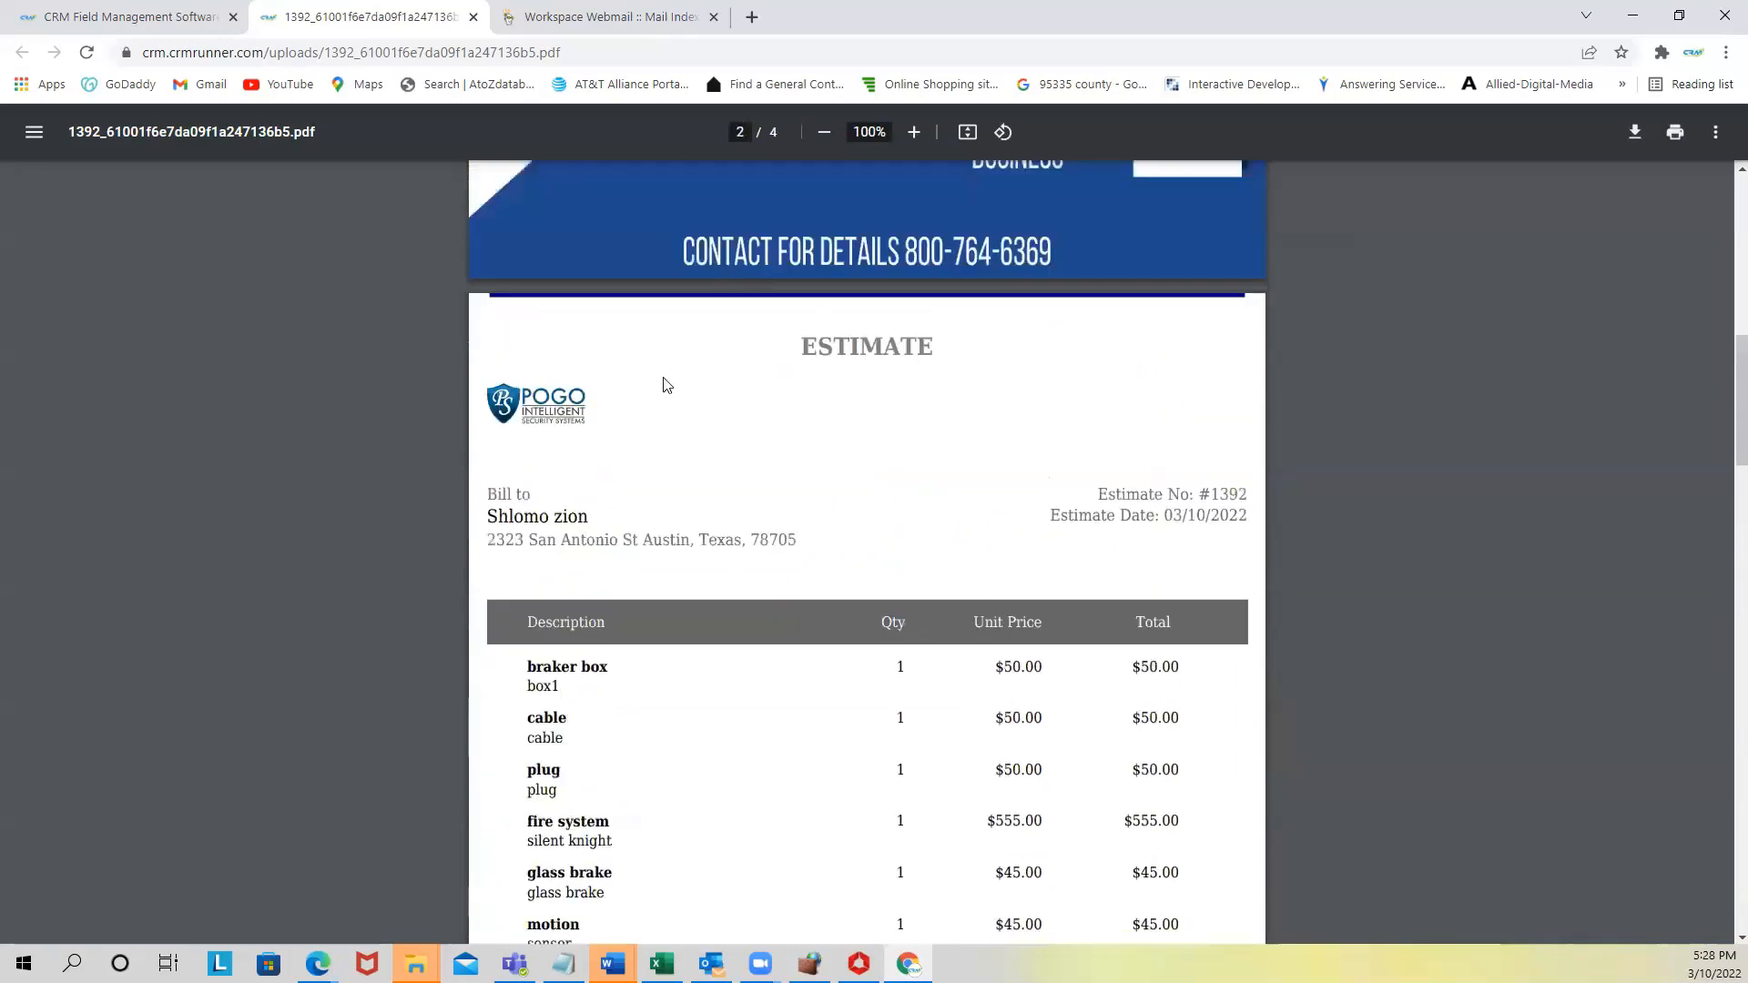
{"action": "scroll", "coordinate": [637, 346], "scroll_direction": "up", "scroll_amount": 1}
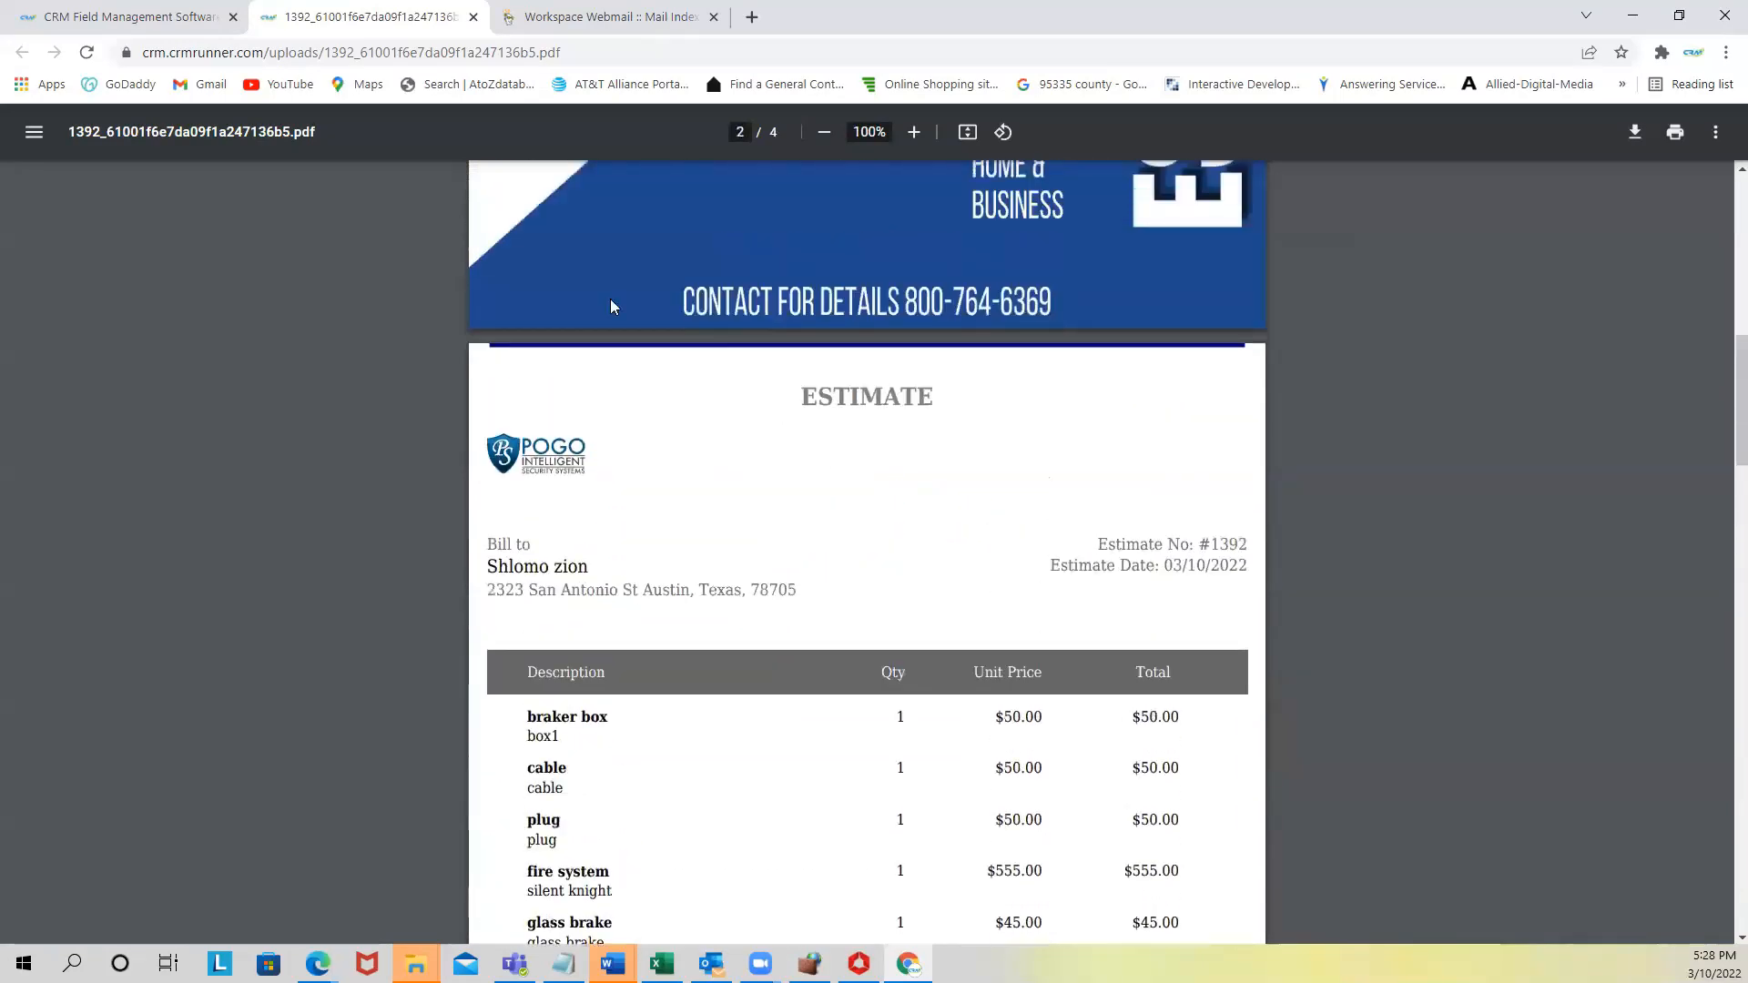
- Close the PDF to return to the Estimates list, now showing 143 records
{"action": "left_click", "coordinate": [473, 18]}
{"action": "scroll", "coordinate": [780, 669], "scroll_direction": "down", "scroll_amount": 1}
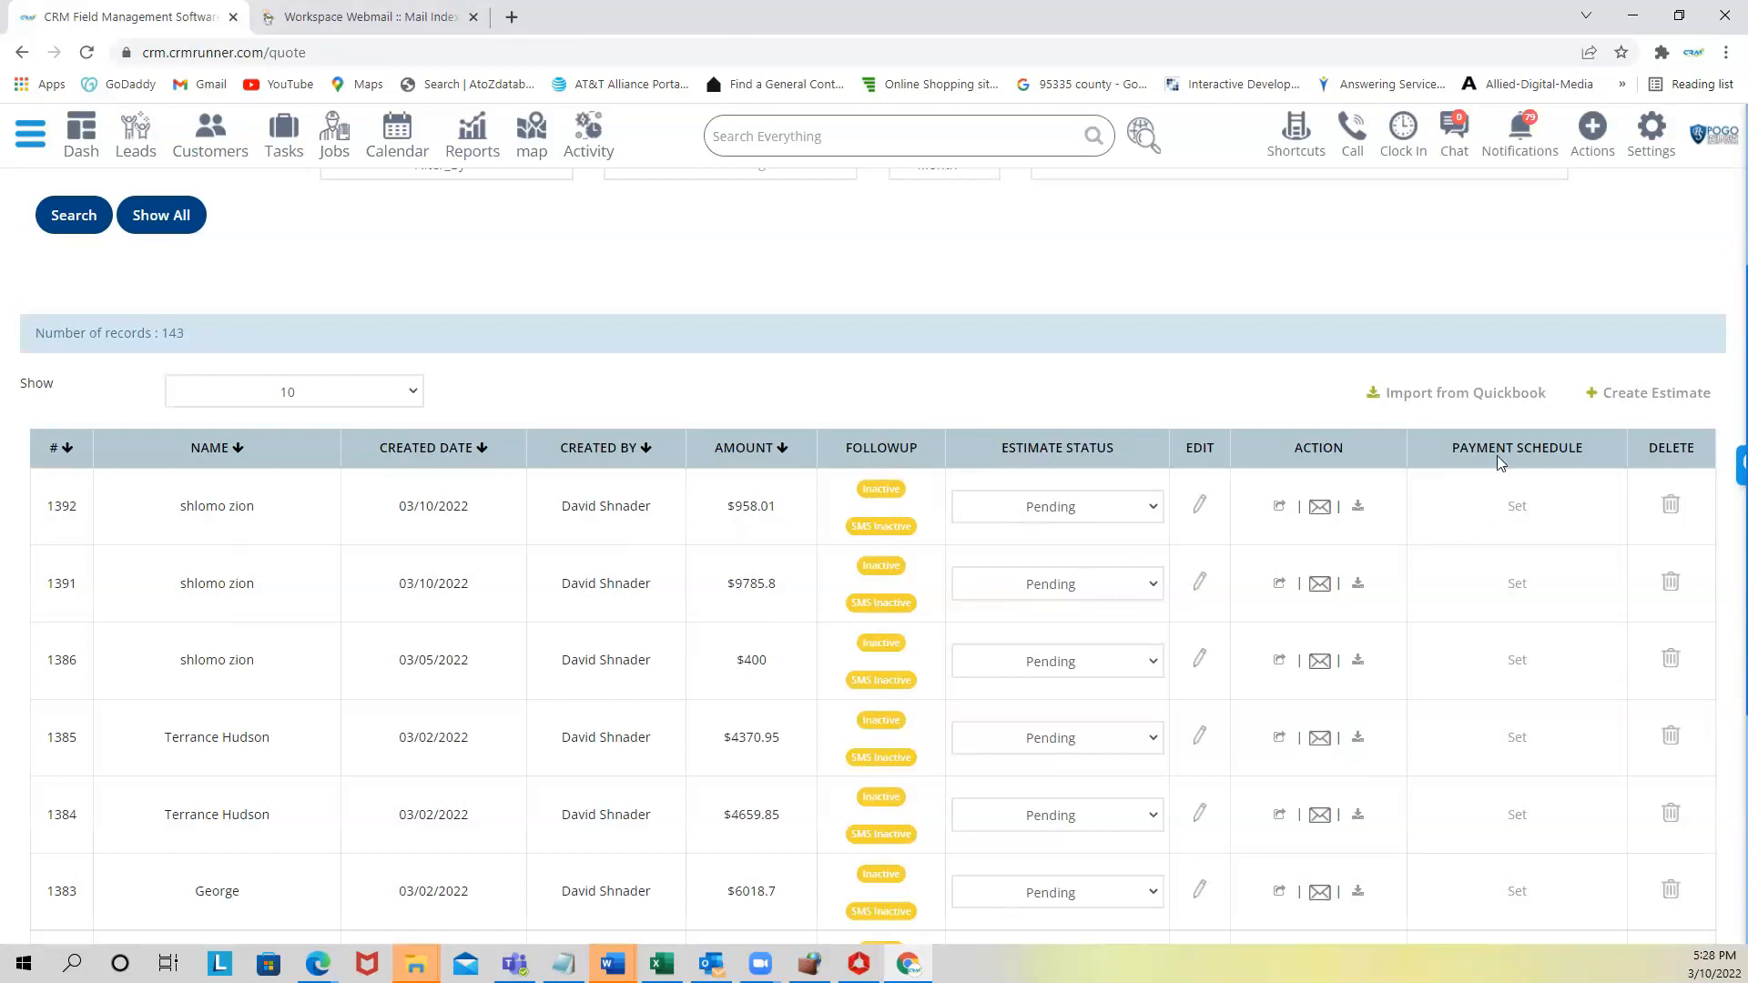
{"action": "left_click_drag", "start_coordinate": [1476, 446], "coordinate": [1589, 453]}
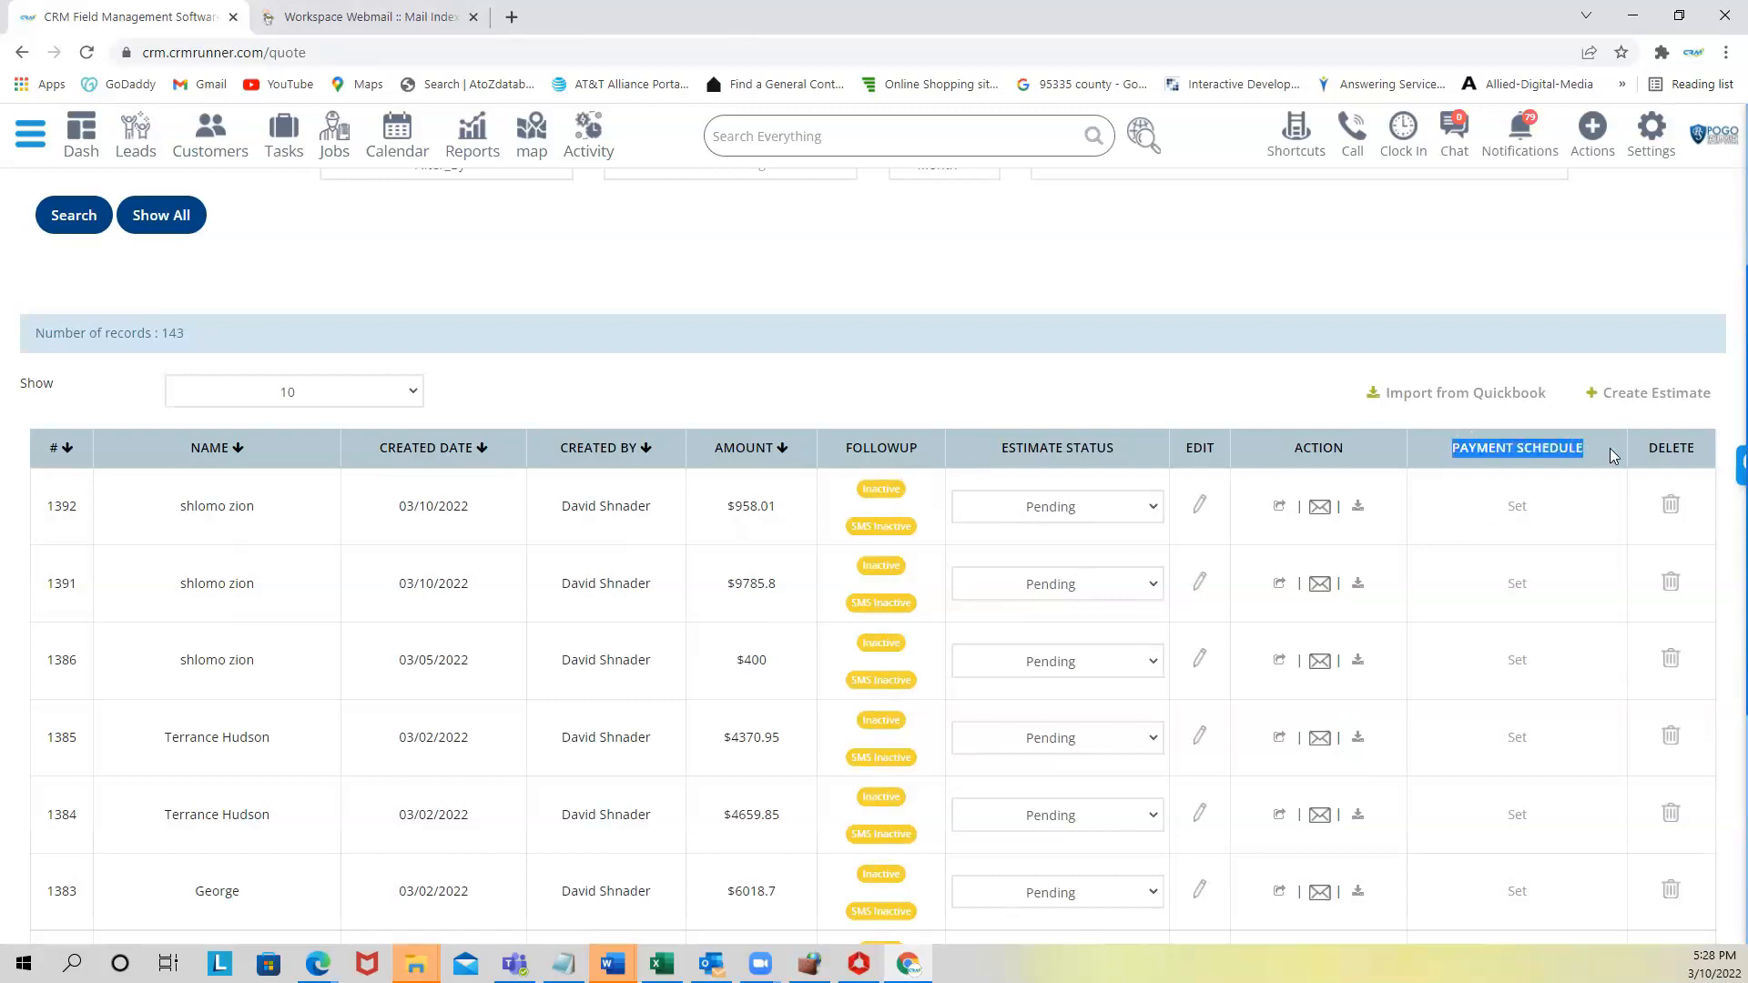
- Give estimate 1392 a percentage schedule: Deposit 50%, upon completion 50%, then save
{"action": "left_click", "coordinate": [1518, 512]}
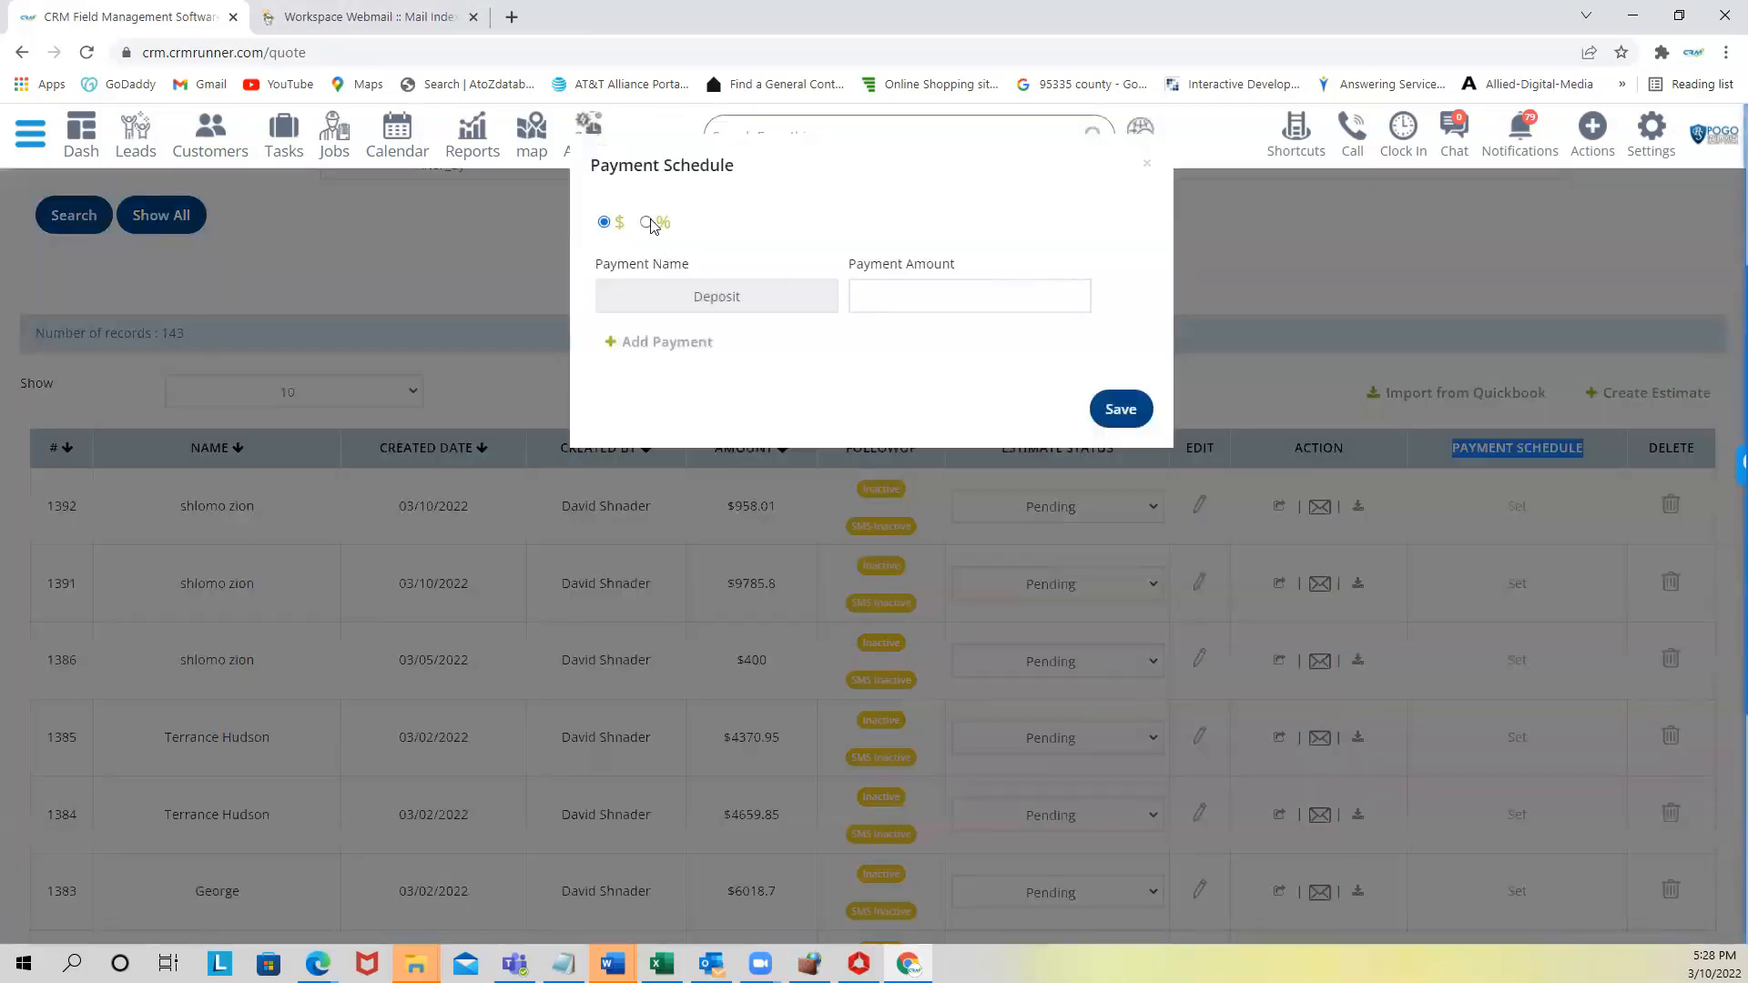
{"action": "left_click", "coordinate": [979, 296]}
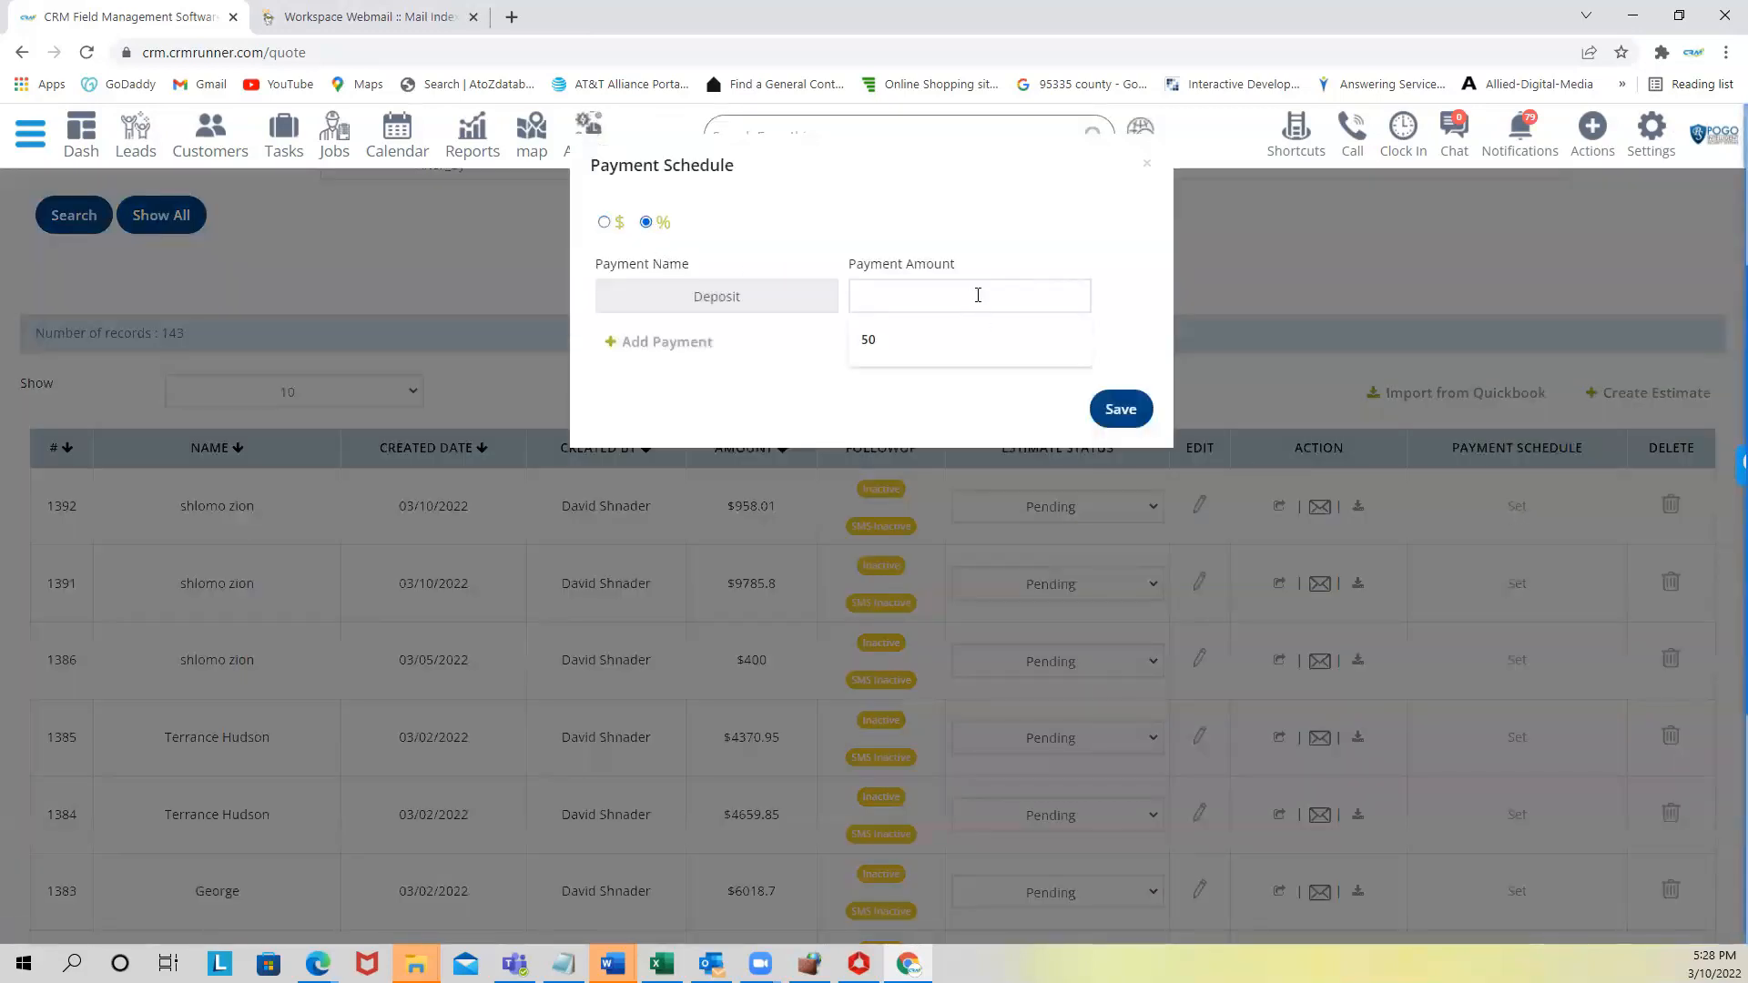
{"action": "type", "text": "50"}
{"action": "left_click_drag", "start_coordinate": [894, 389], "coordinate": [947, 391]}
{"action": "left_click", "coordinate": [672, 344]}
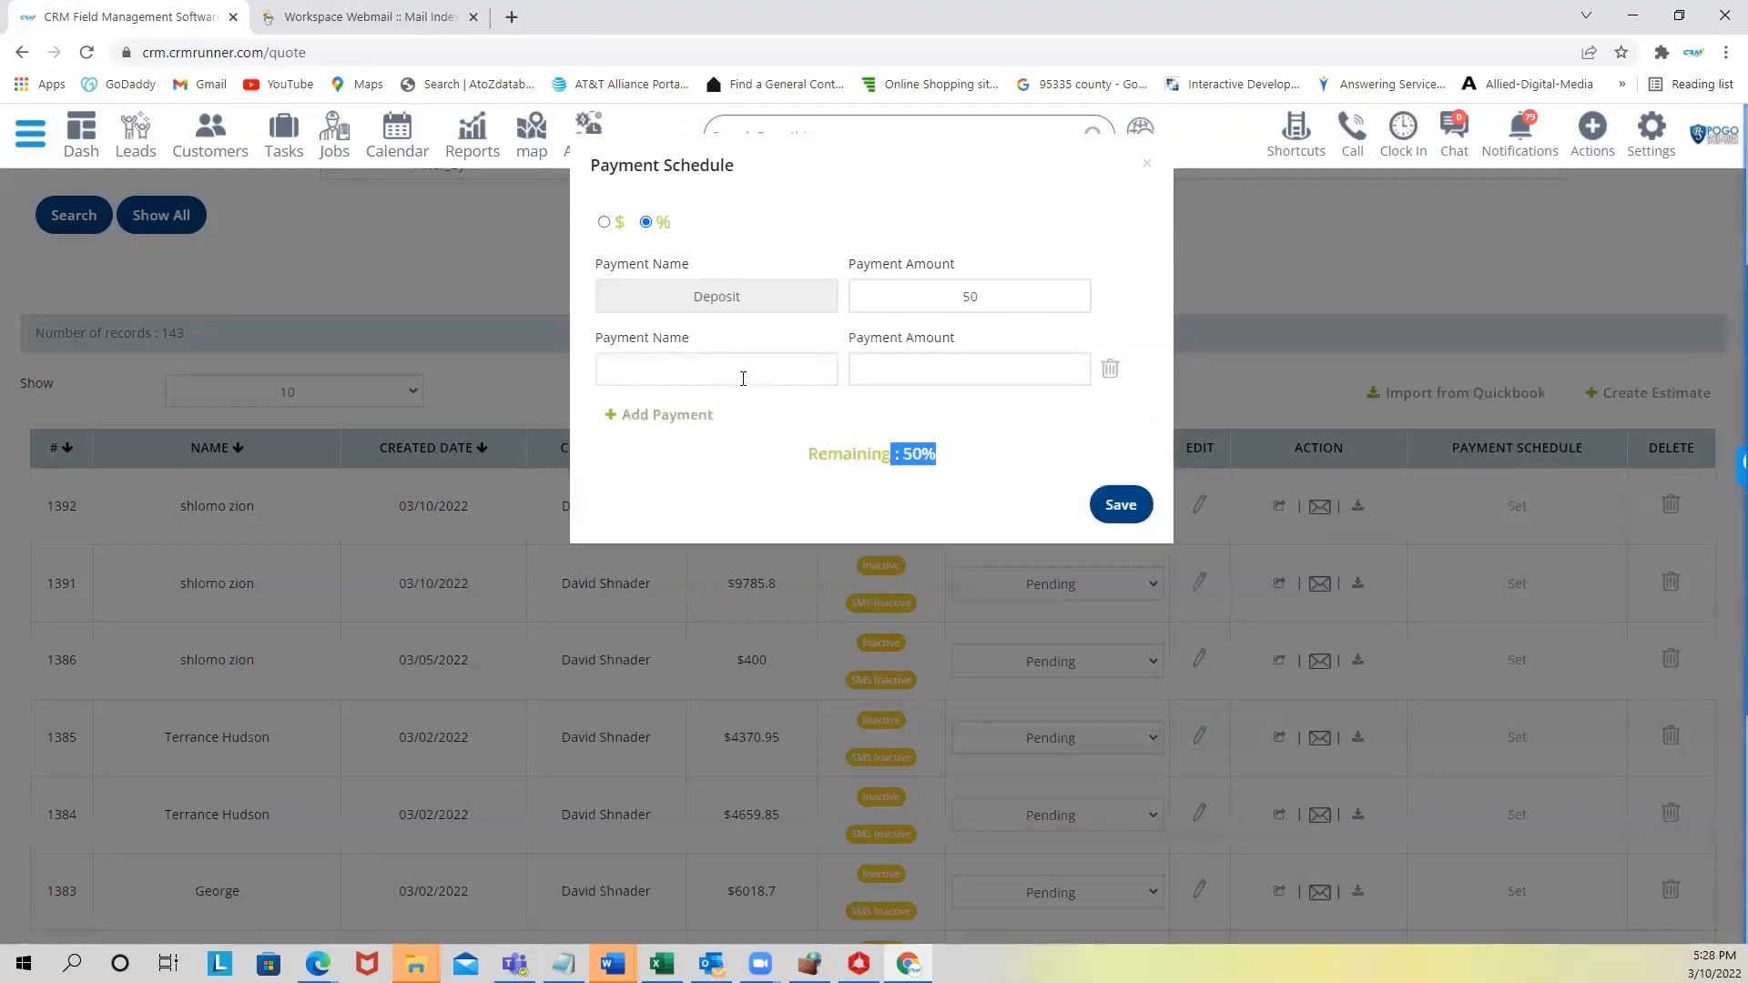
{"action": "left_click", "coordinate": [741, 369]}
{"action": "left_click", "coordinate": [714, 414]}
{"action": "left_click", "coordinate": [960, 379]}
{"action": "type", "text": "50"}
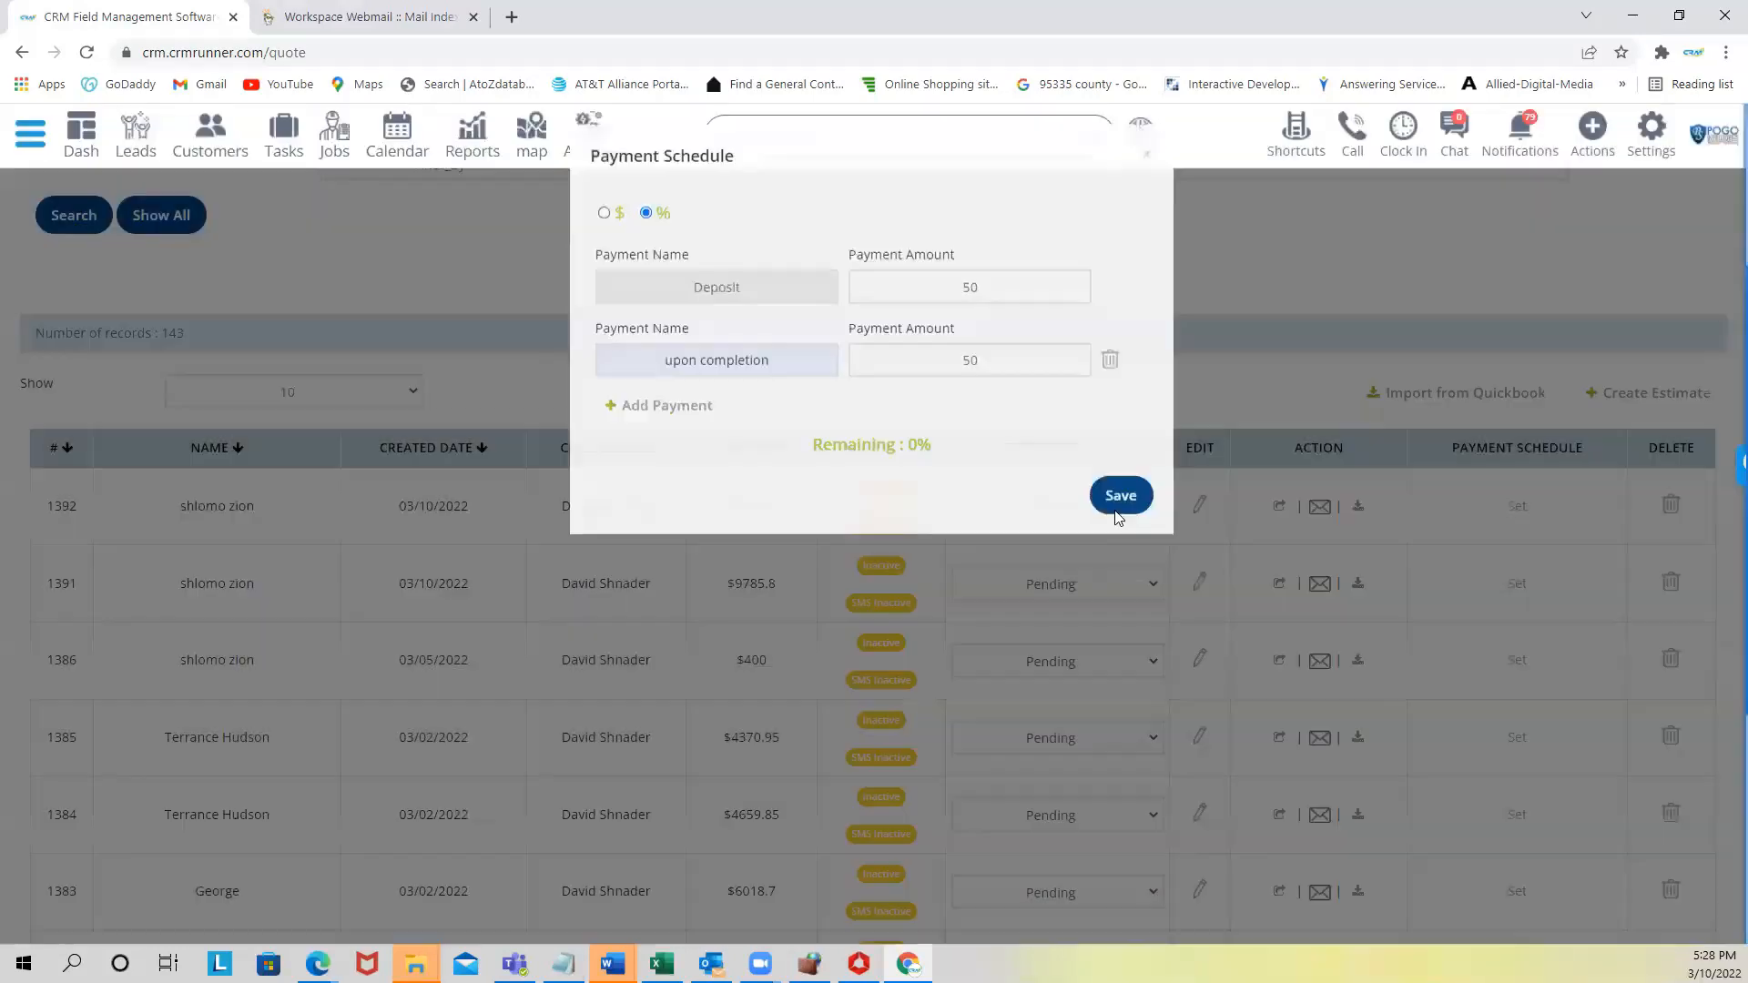
{"action": "left_click", "coordinate": [1119, 507]}
- Open estimate 1392's PDF to confirm two $479.01 payments, then return to estimates
{"action": "left_click", "coordinate": [1360, 510]}
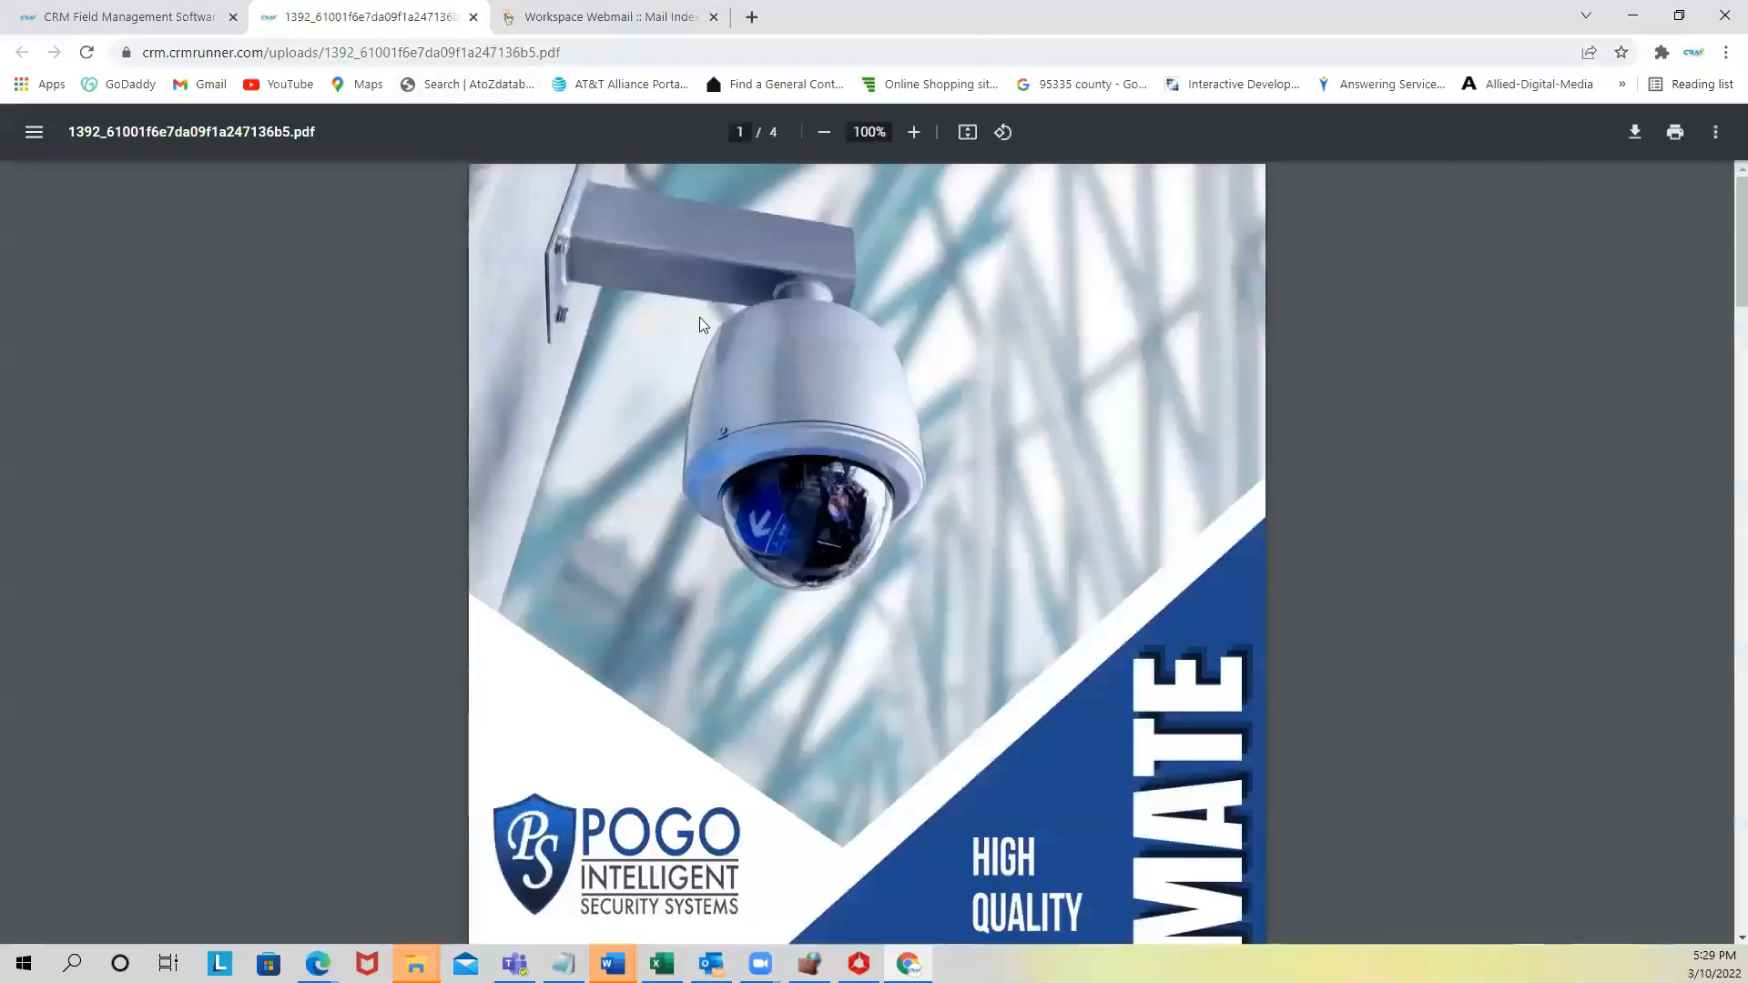
{"action": "scroll", "coordinate": [856, 528], "scroll_direction": "down", "scroll_amount": 7}
{"action": "scroll", "coordinate": [870, 562], "scroll_direction": "down", "scroll_amount": 13}
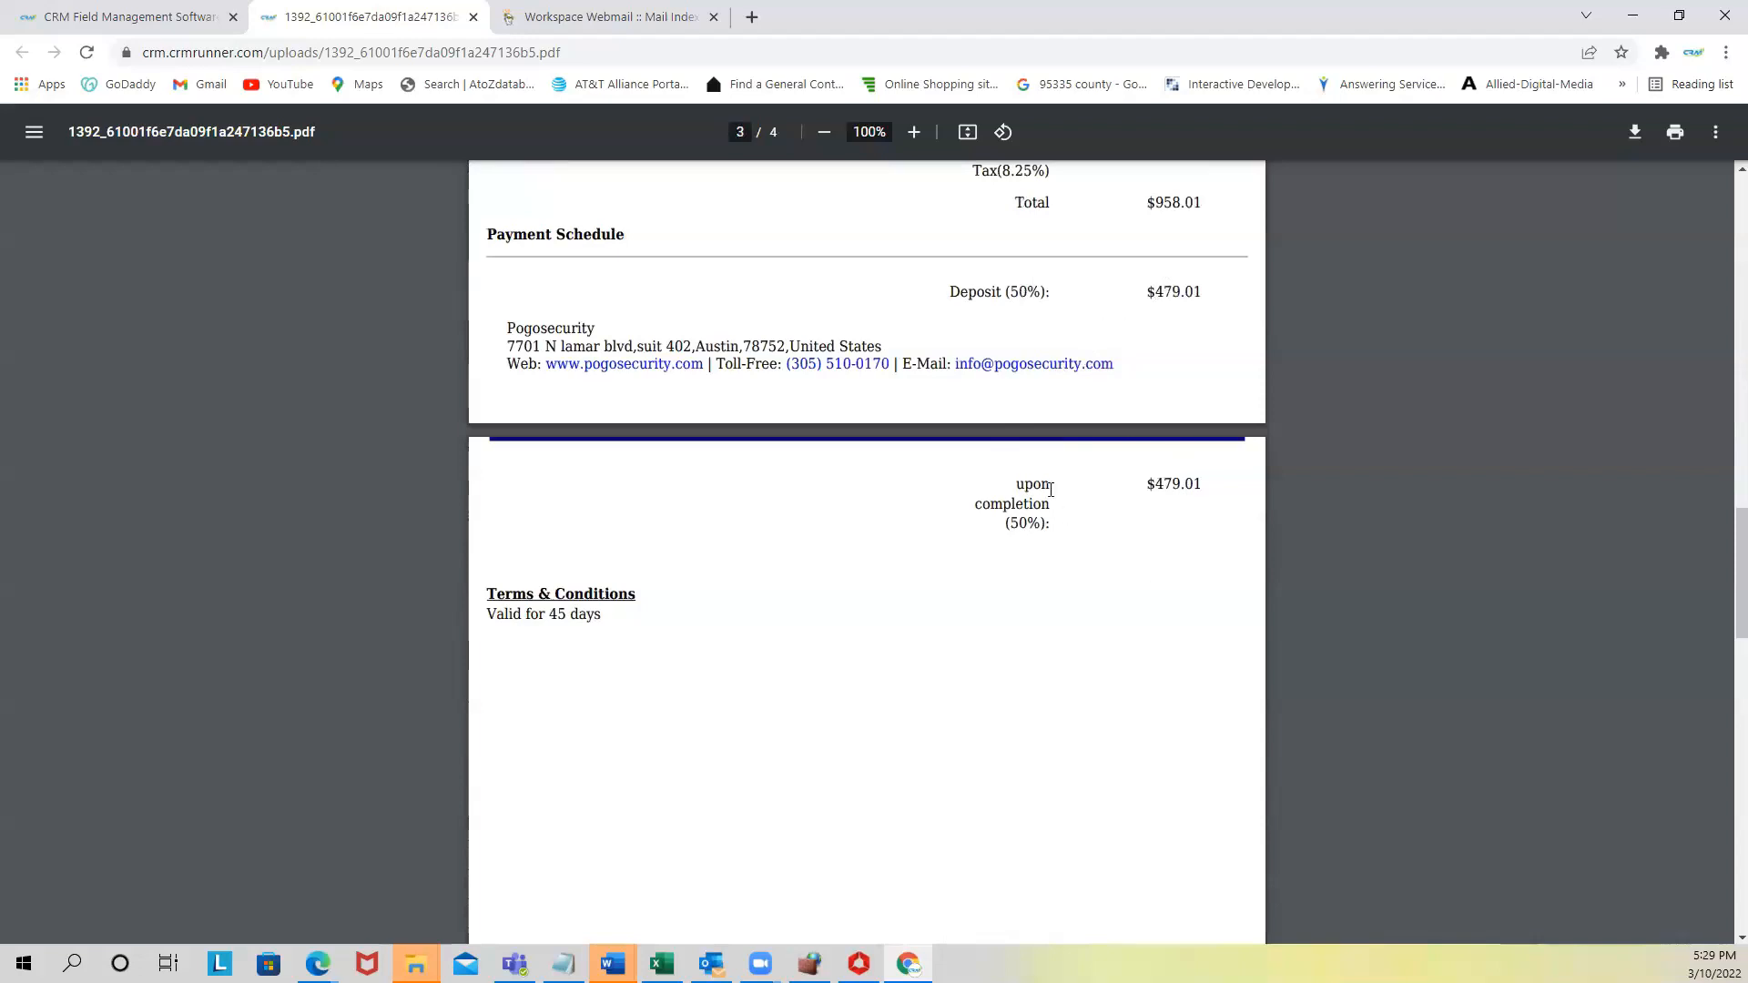
{"action": "scroll", "coordinate": [901, 401], "scroll_direction": "up", "scroll_amount": 5}
{"action": "left_click", "coordinate": [552, 17]}
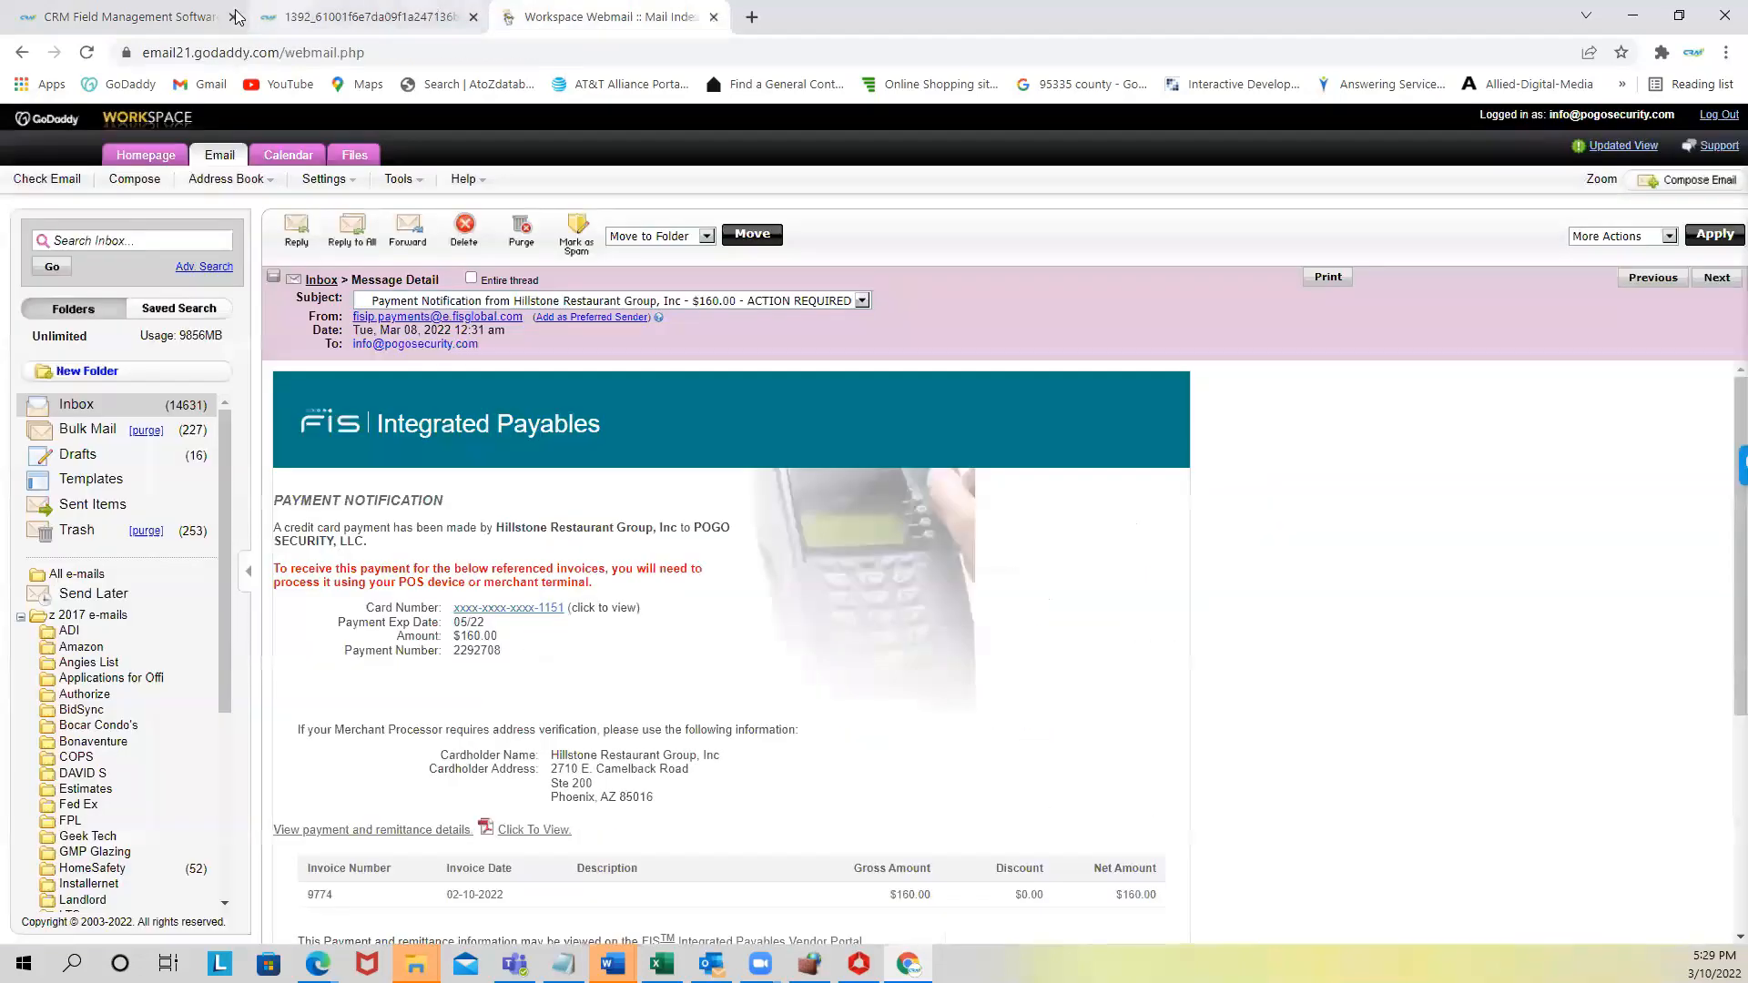
{"action": "left_click", "coordinate": [171, 16]}
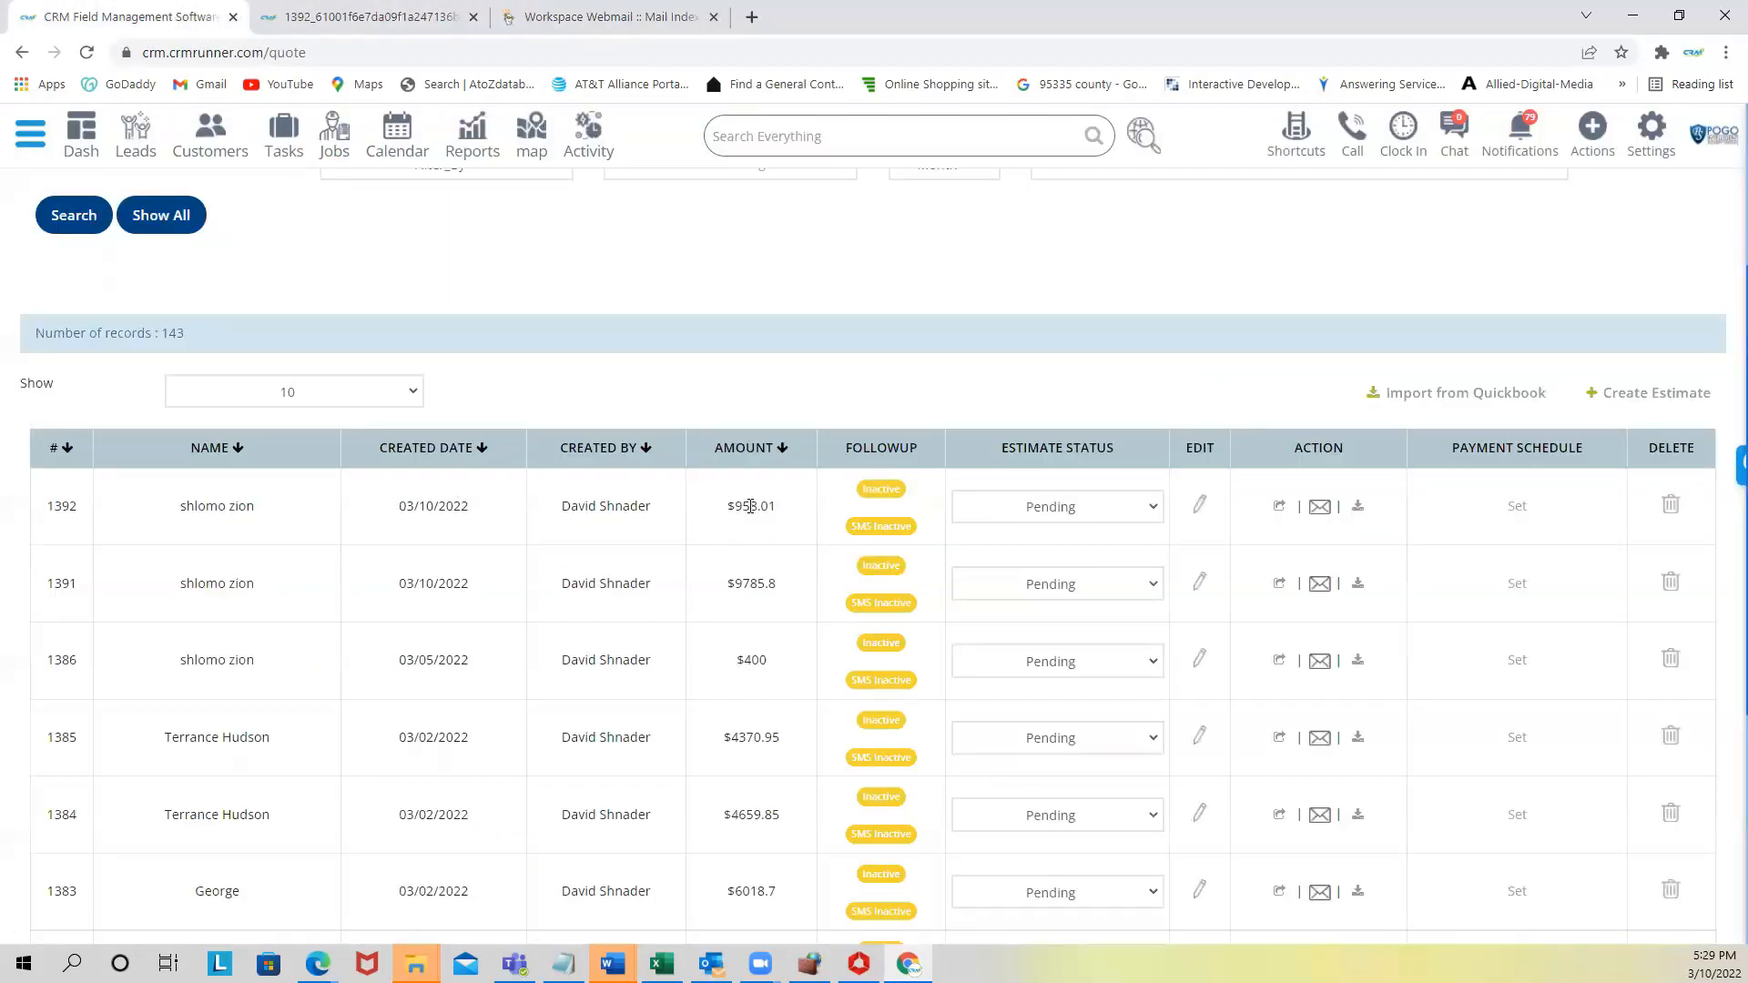
- Convert estimate 1392 into a $958.01 invoice and email it to the customer
{"action": "left_click", "coordinate": [1277, 507]}
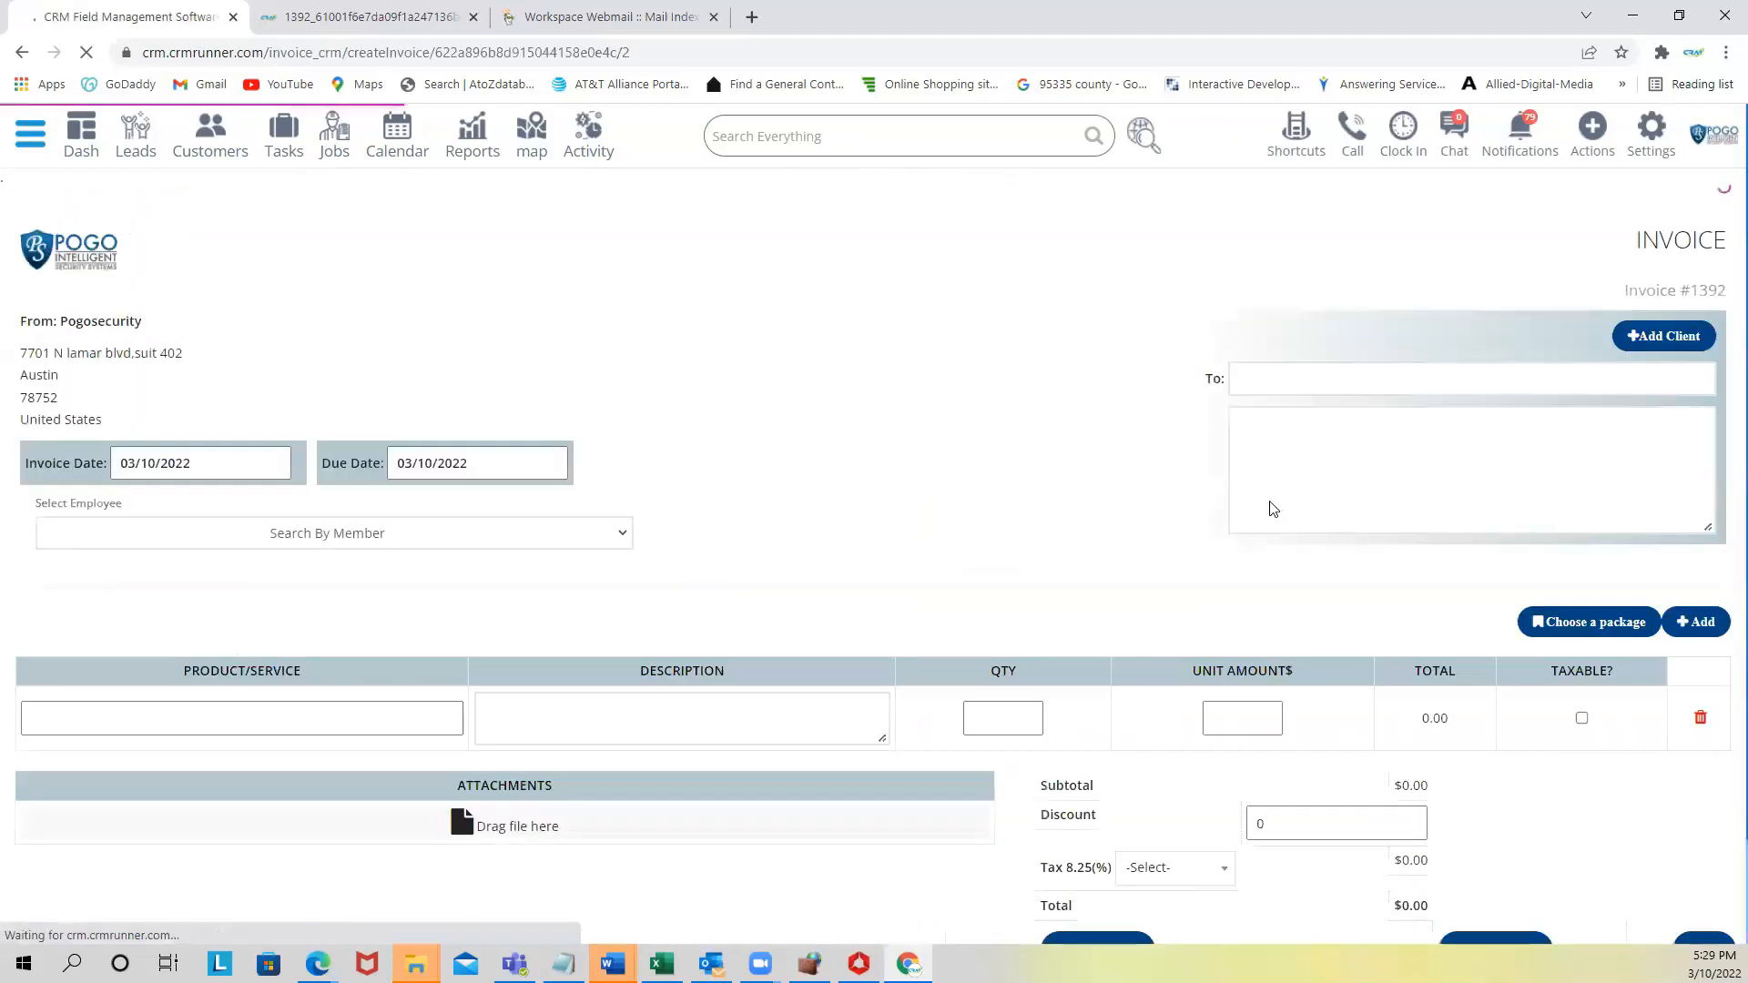
{"action": "scroll", "coordinate": [1261, 633], "scroll_direction": "down", "scroll_amount": 5}
{"action": "left_click", "coordinate": [1494, 831]}
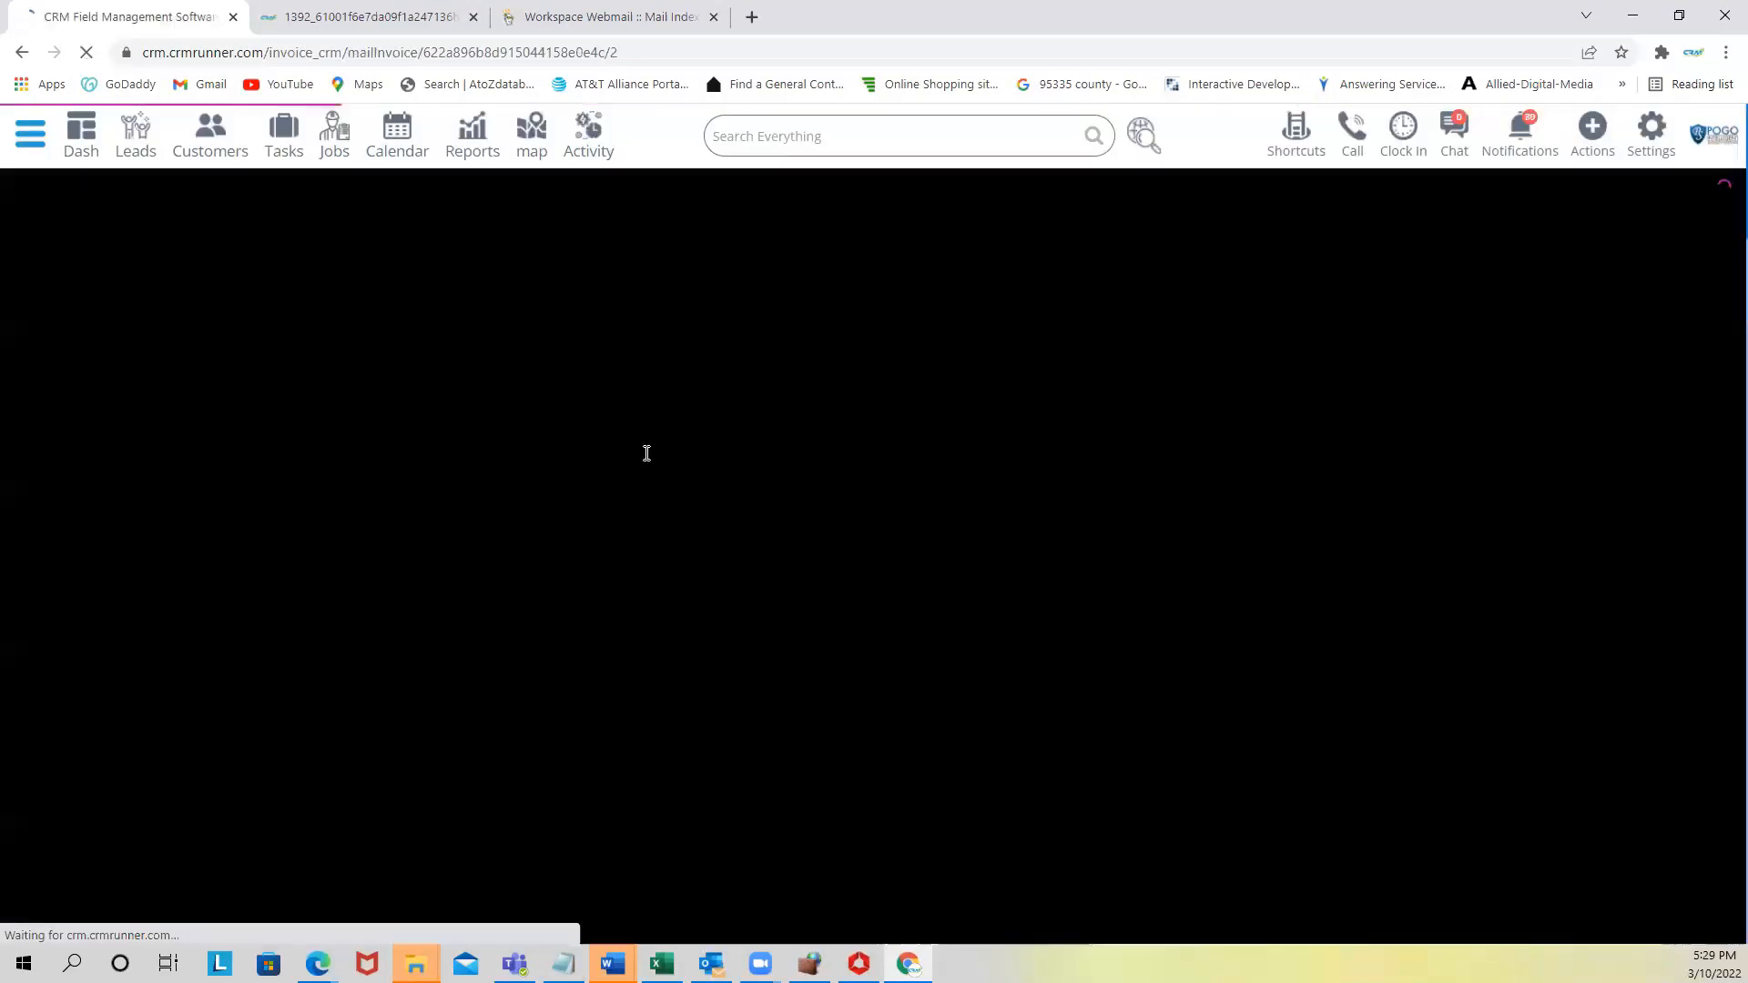
{"action": "scroll", "coordinate": [1207, 638], "scroll_direction": "down", "scroll_amount": 1}
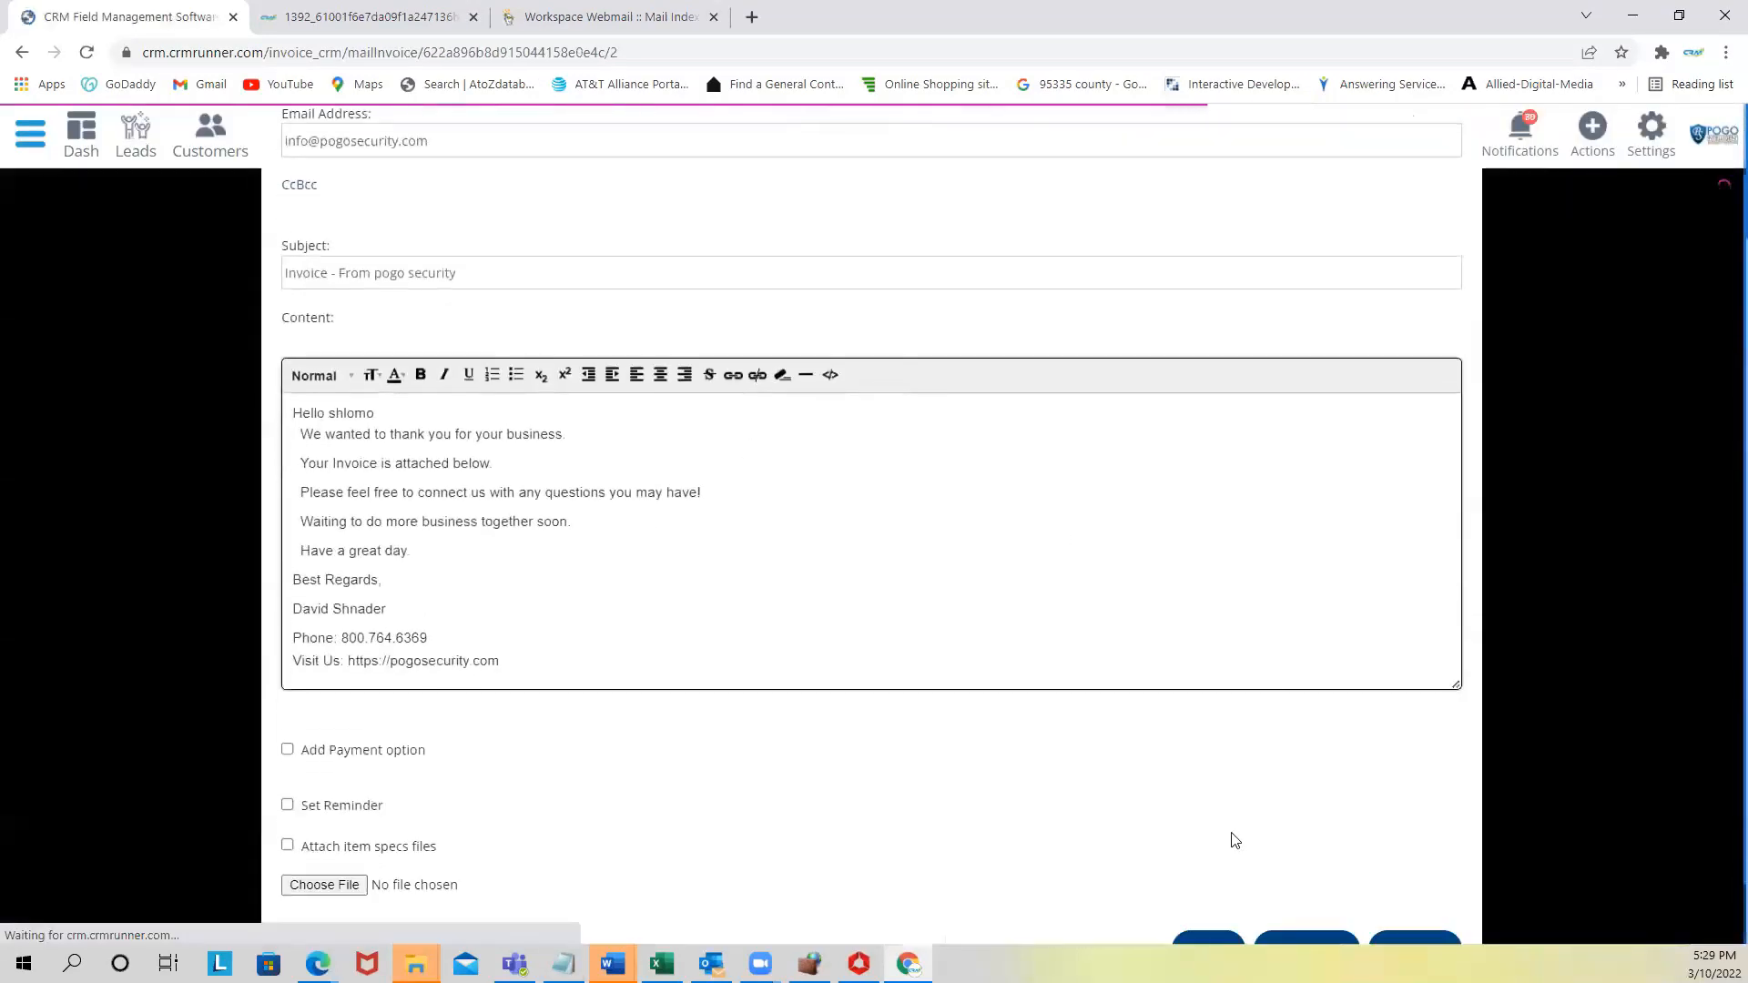
{"action": "scroll", "coordinate": [1291, 850], "scroll_direction": "down", "scroll_amount": 1}
{"action": "left_click", "coordinate": [1289, 872]}
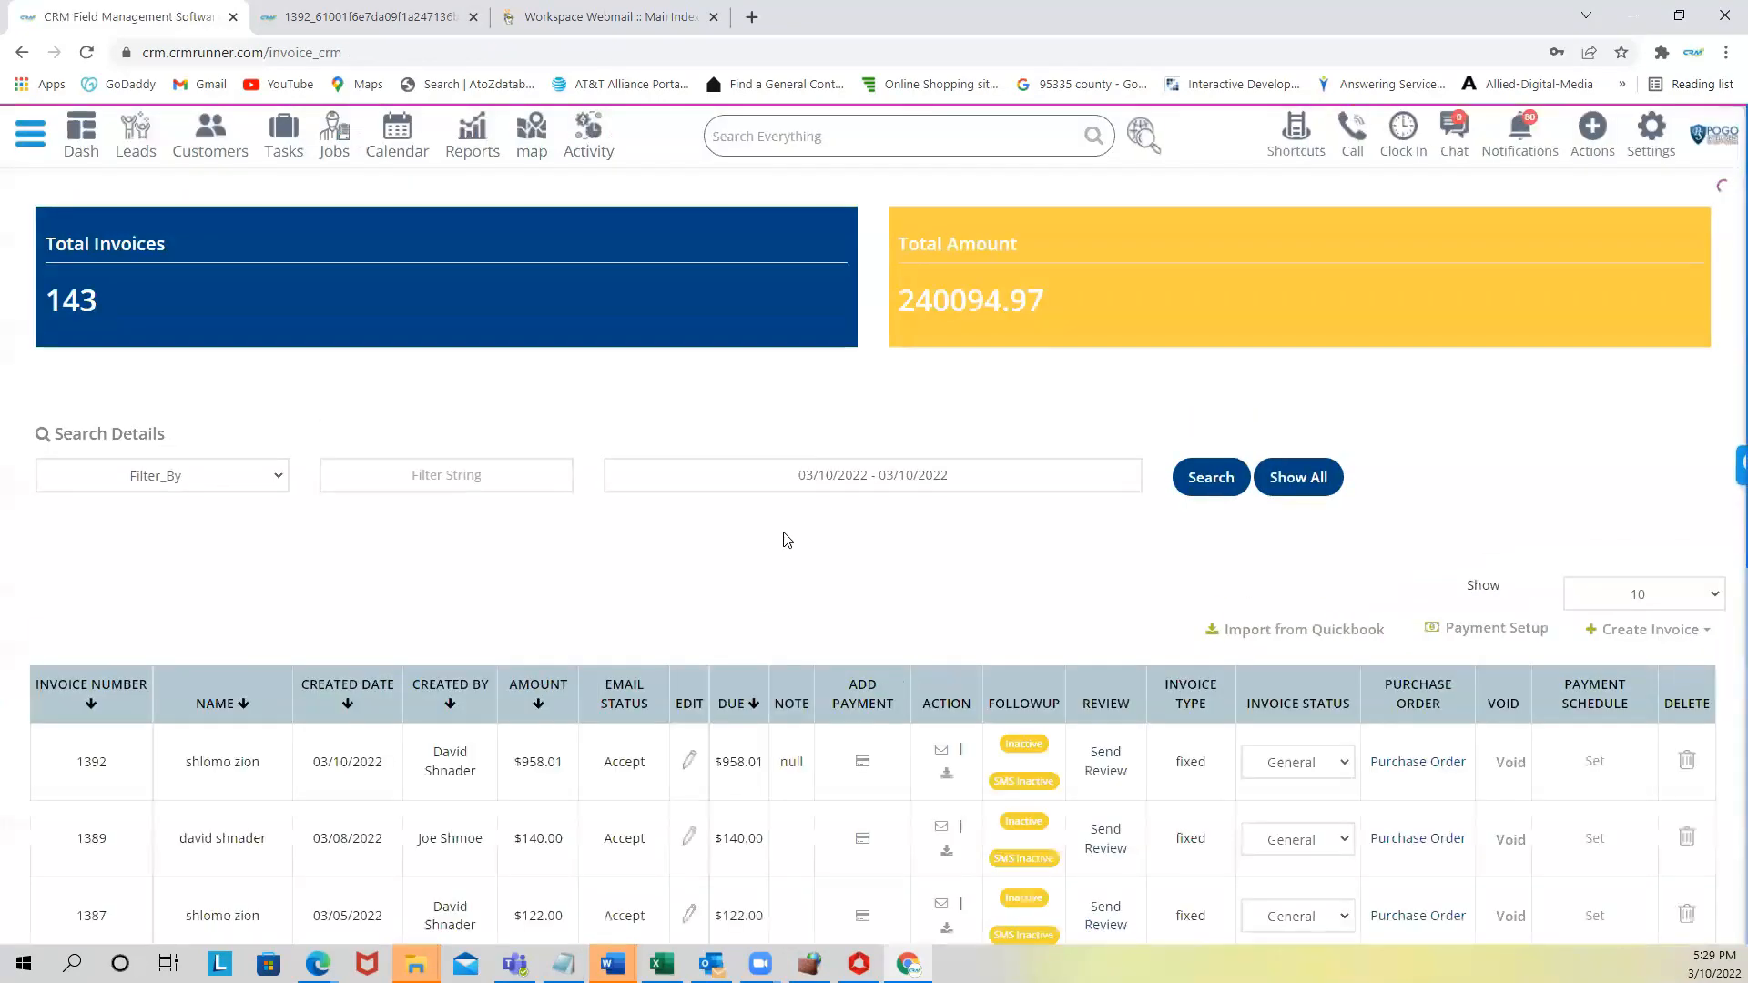
{"action": "scroll", "coordinate": [452, 656], "scroll_direction": "down", "scroll_amount": 2}
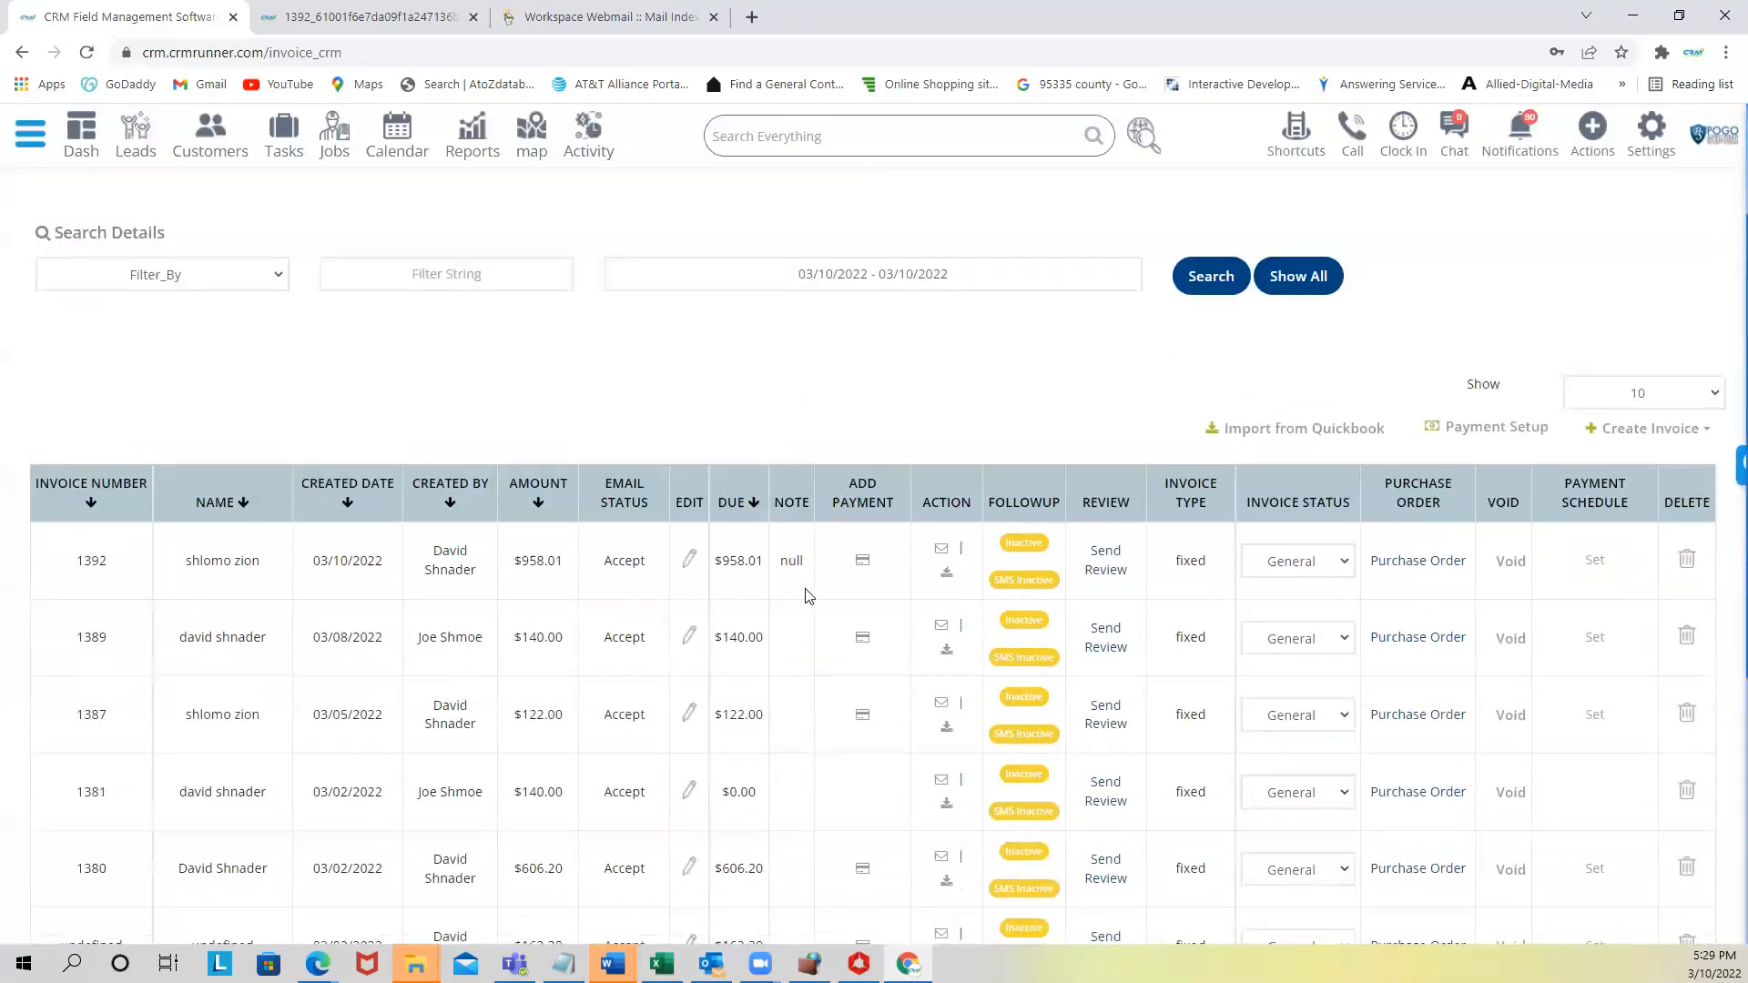
- Check the two new Invoice emails in the Webmail inbox, then return to the CRM invoice list
{"action": "left_click", "coordinate": [611, 17]}
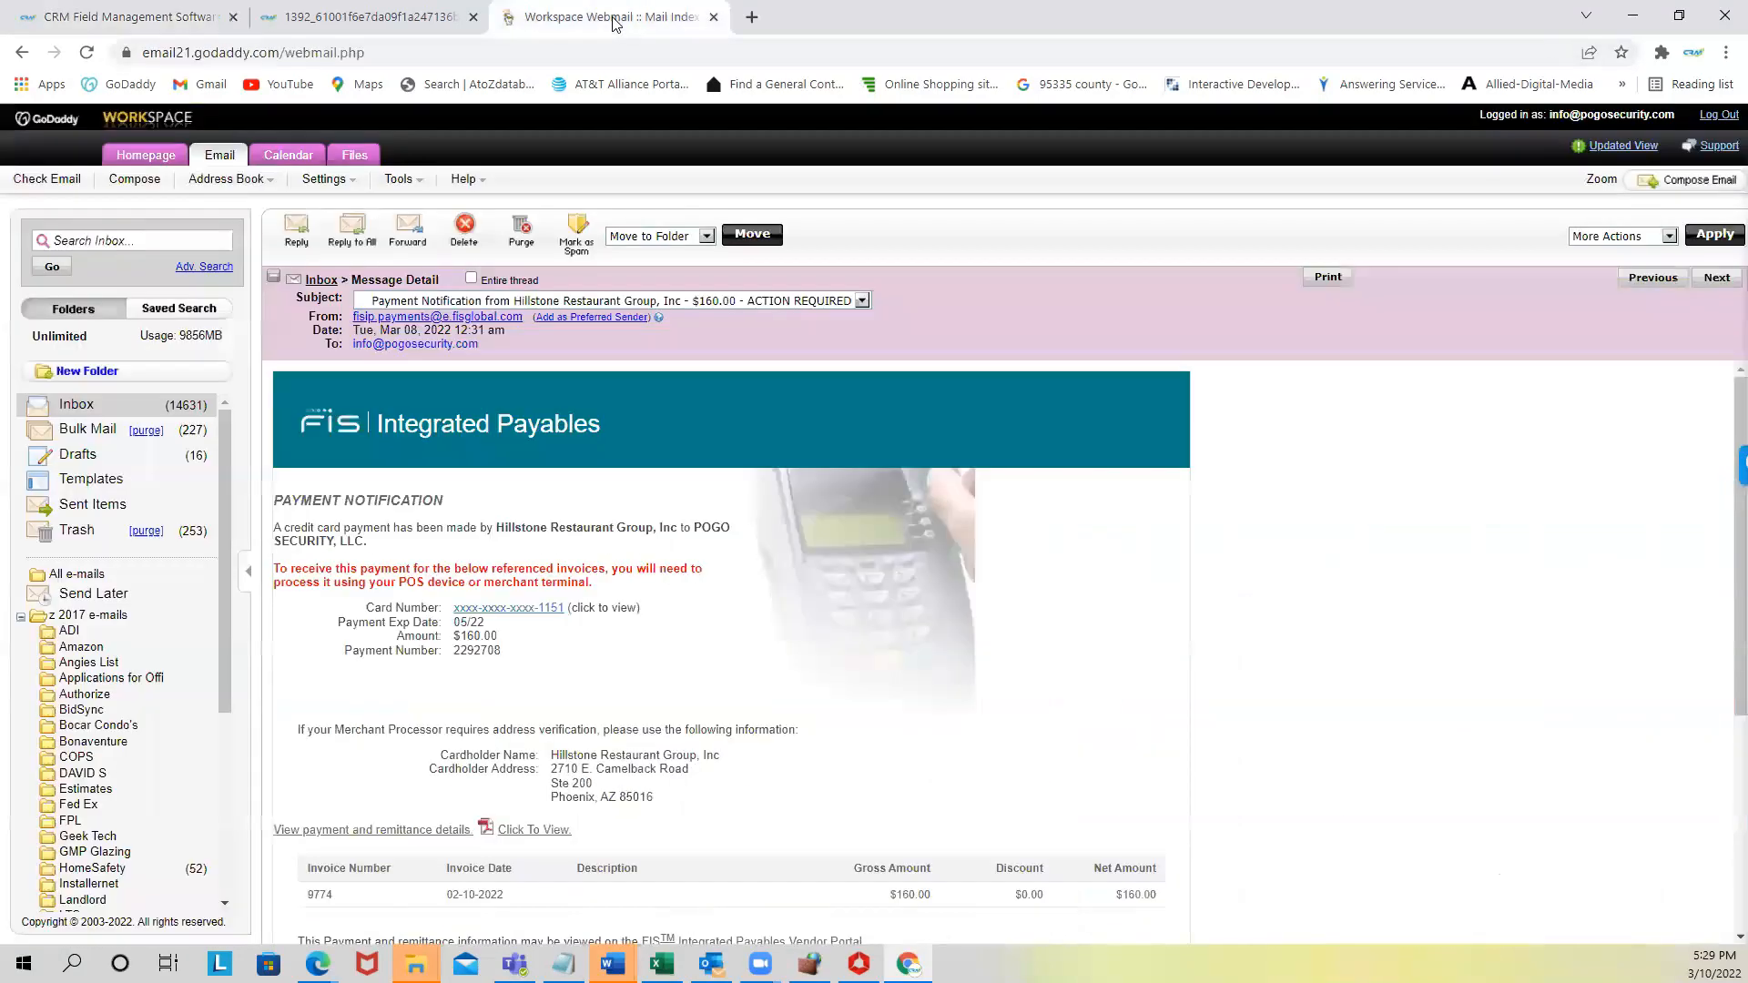
{"action": "scroll", "coordinate": [729, 637], "scroll_direction": "down", "scroll_amount": 4}
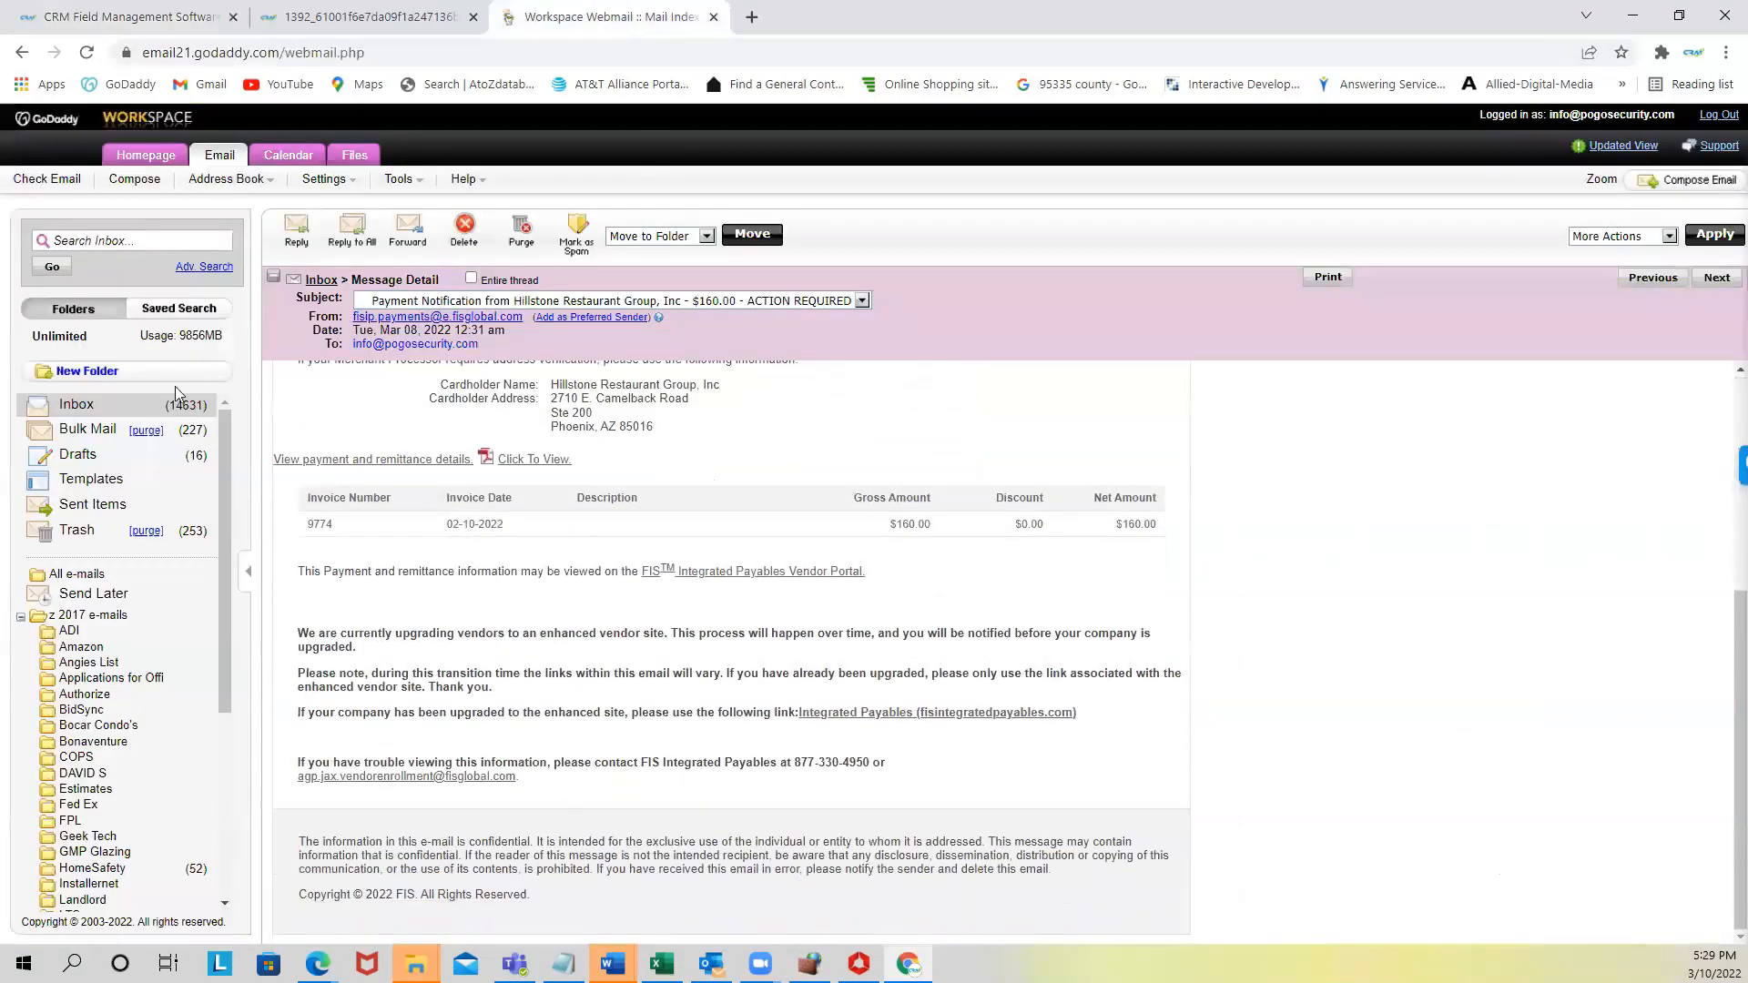
{"action": "left_click", "coordinate": [77, 404]}
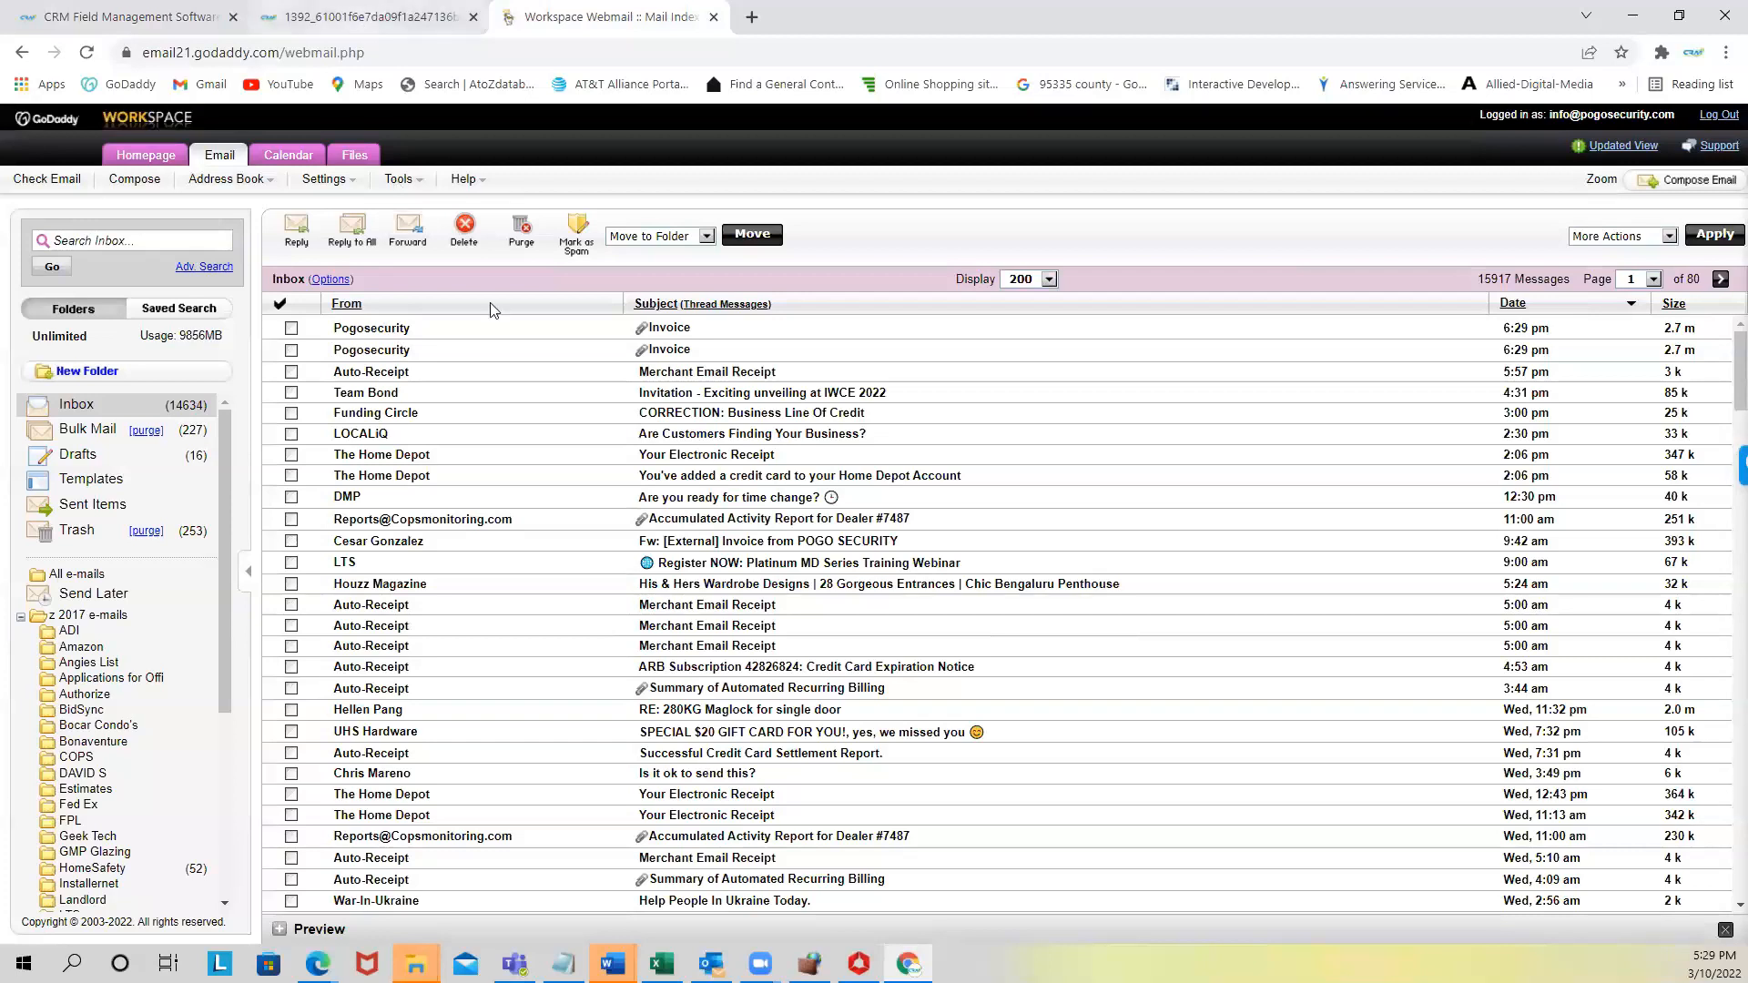
{"action": "left_click", "coordinate": [354, 22]}
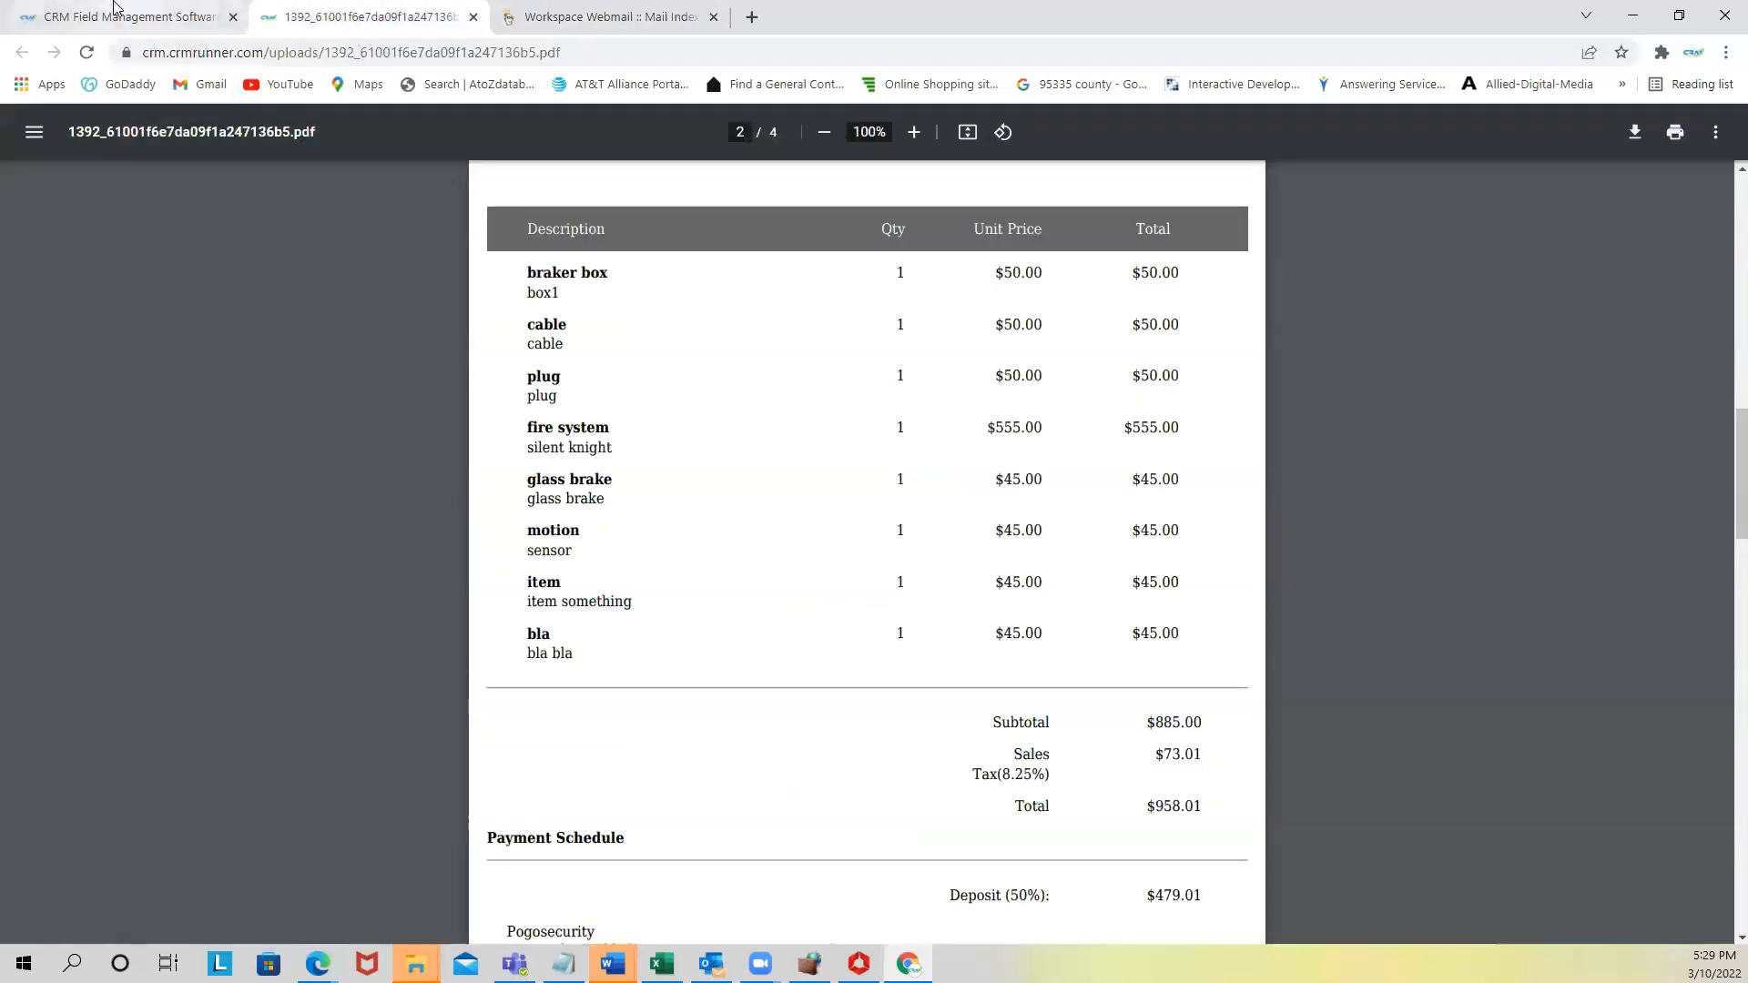
{"action": "left_click", "coordinate": [153, 13]}
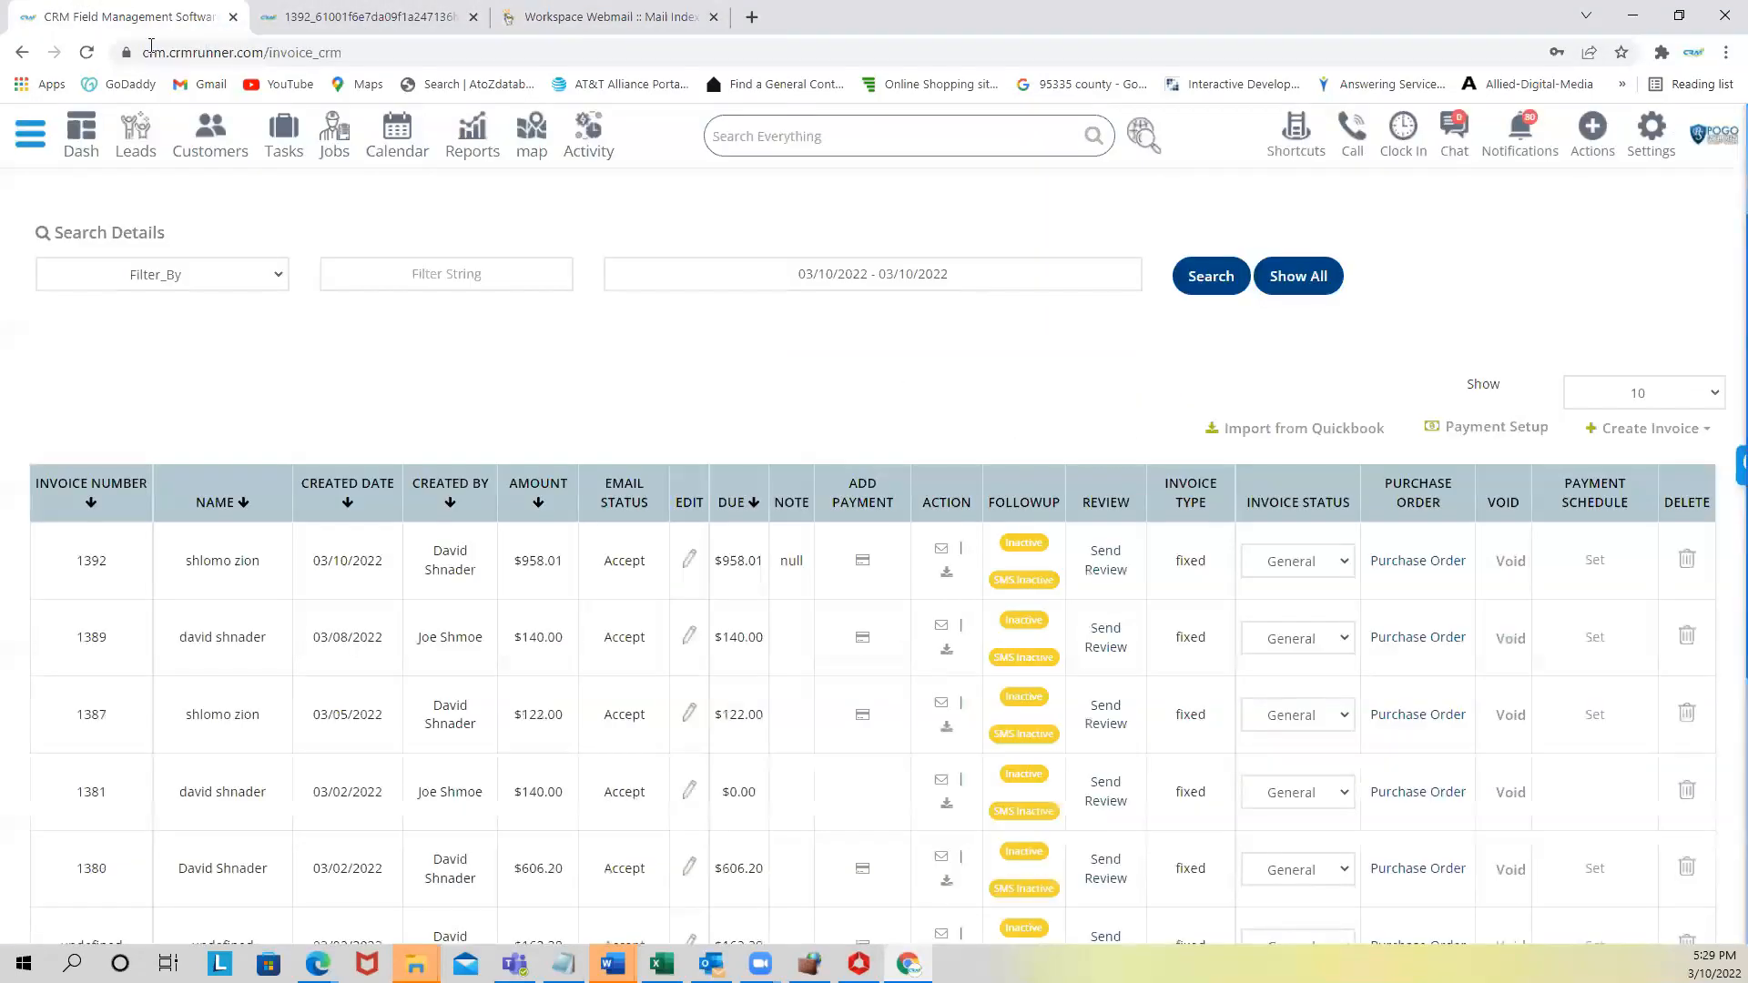
- Email invoice #1392 for 958.01 with an Authorize.net payment option added
{"action": "left_click", "coordinate": [943, 551]}
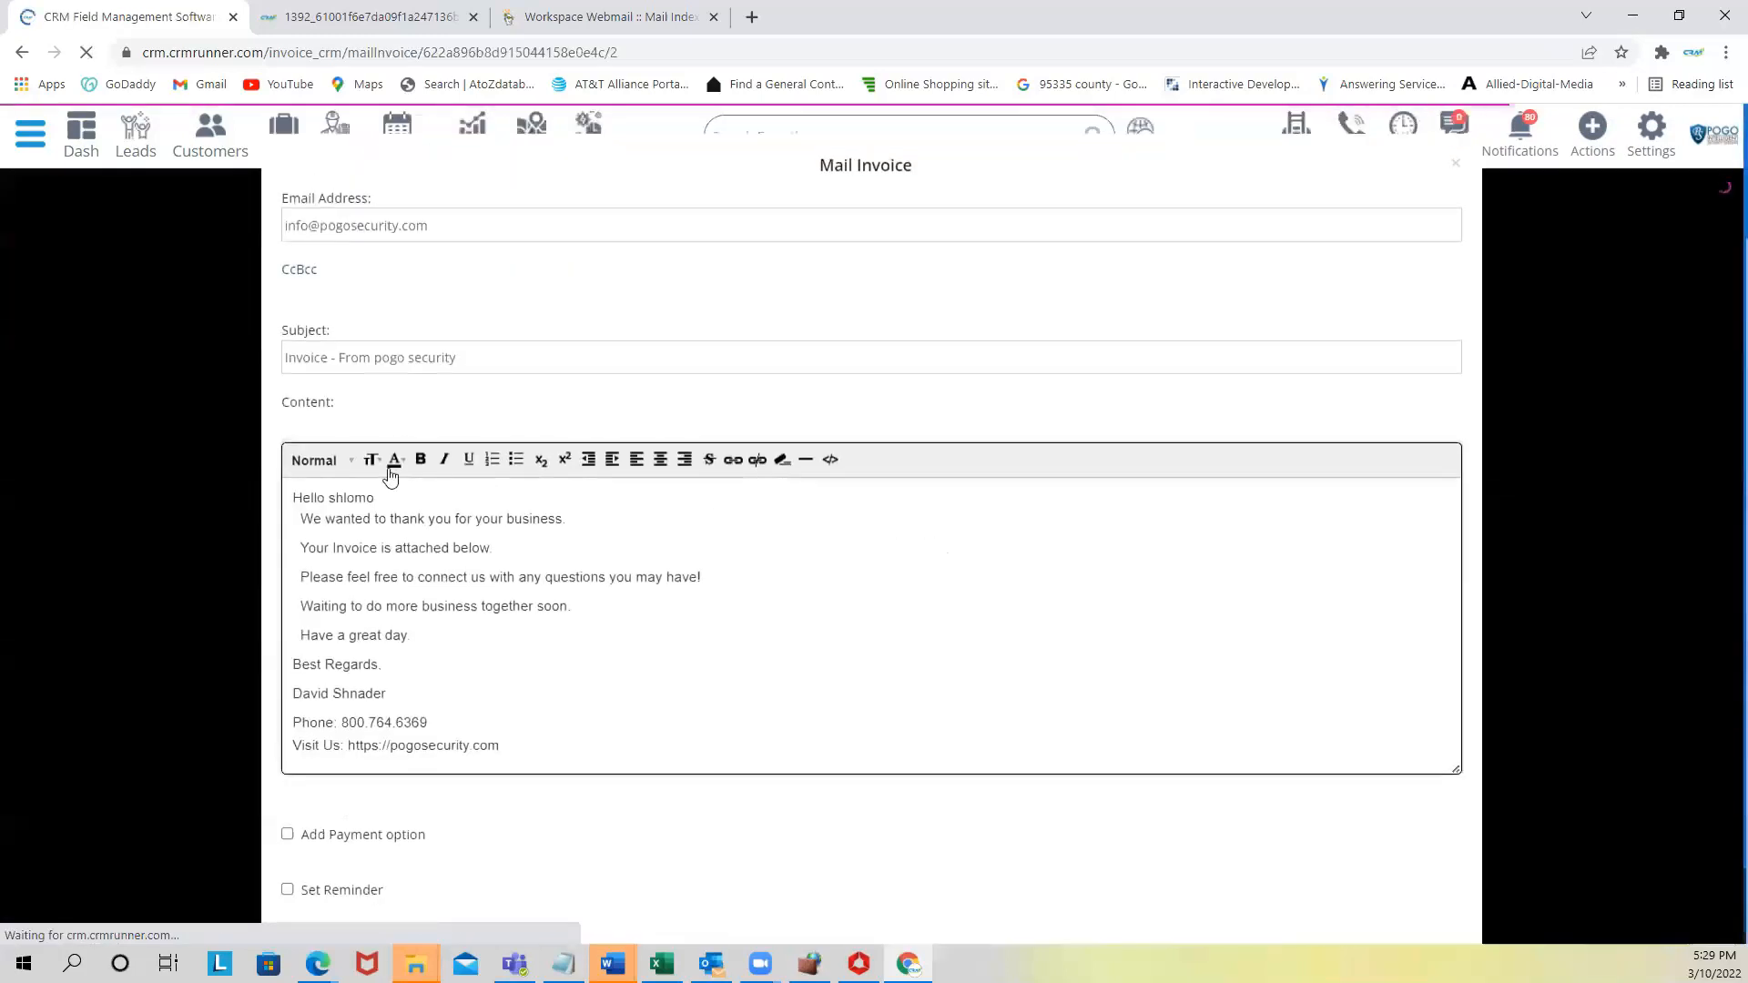
{"action": "scroll", "coordinate": [310, 621], "scroll_direction": "down", "scroll_amount": 2}
{"action": "left_click", "coordinate": [288, 676]}
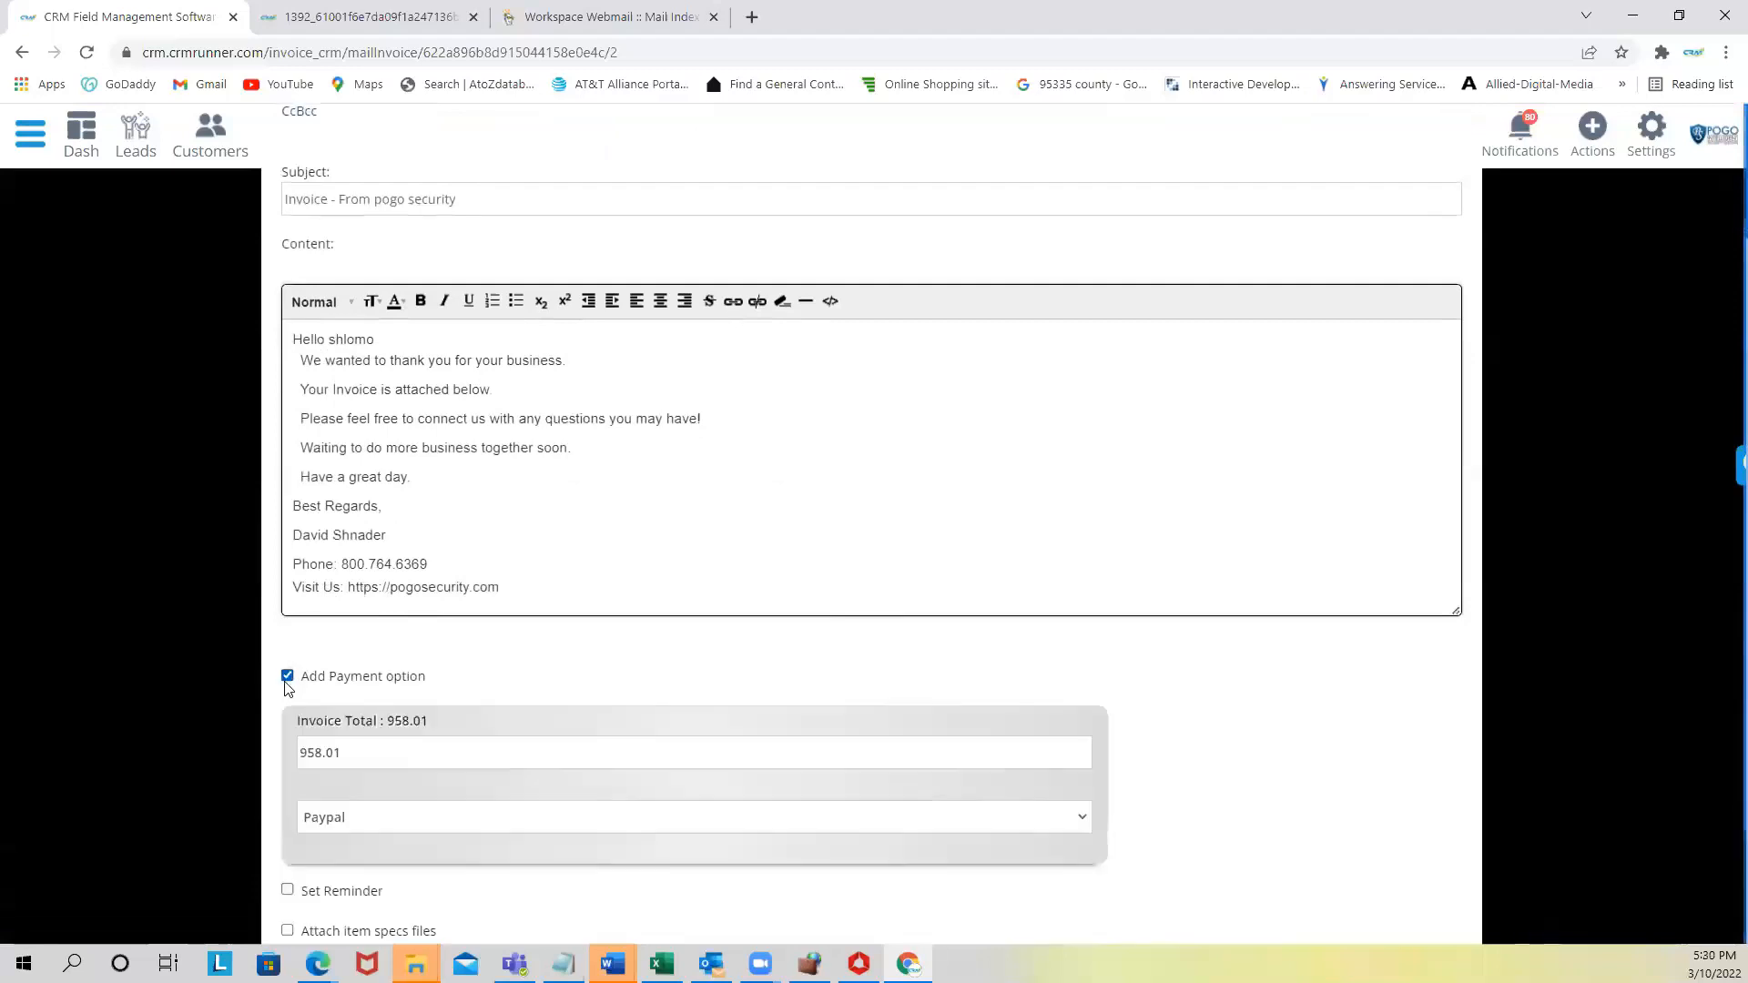
{"action": "scroll", "coordinate": [528, 724], "scroll_direction": "down", "scroll_amount": 2}
{"action": "left_click", "coordinate": [470, 658]}
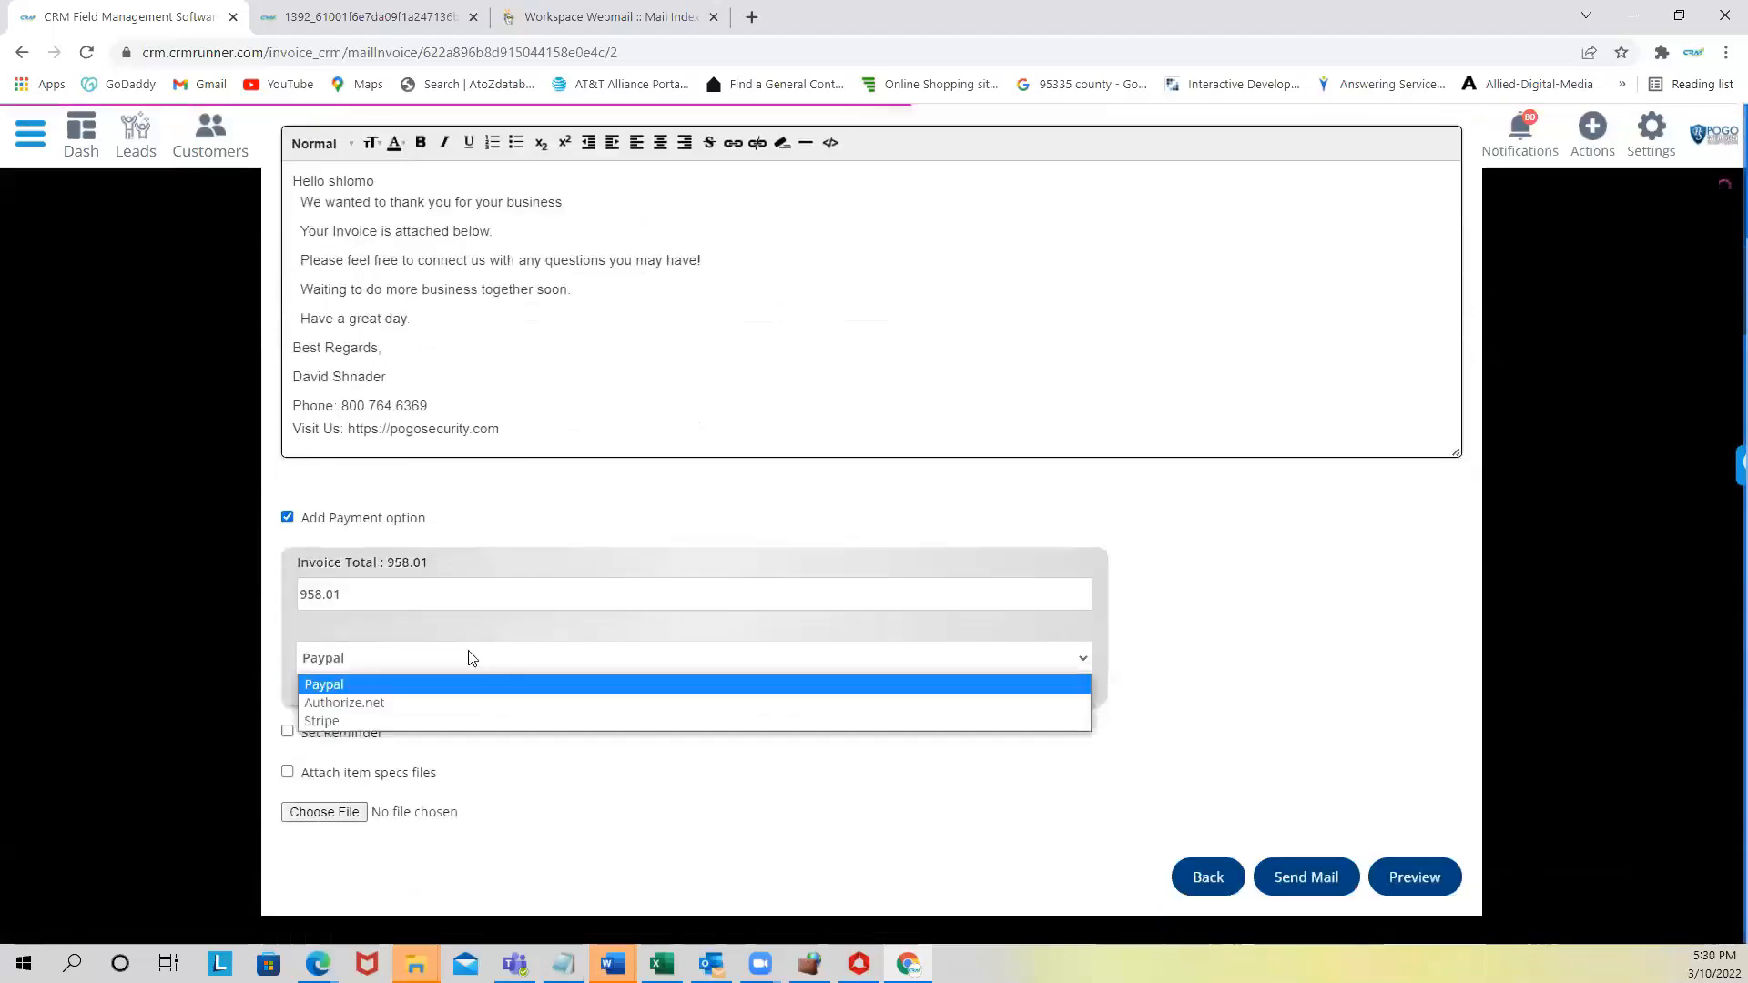
{"action": "left_click", "coordinate": [437, 703]}
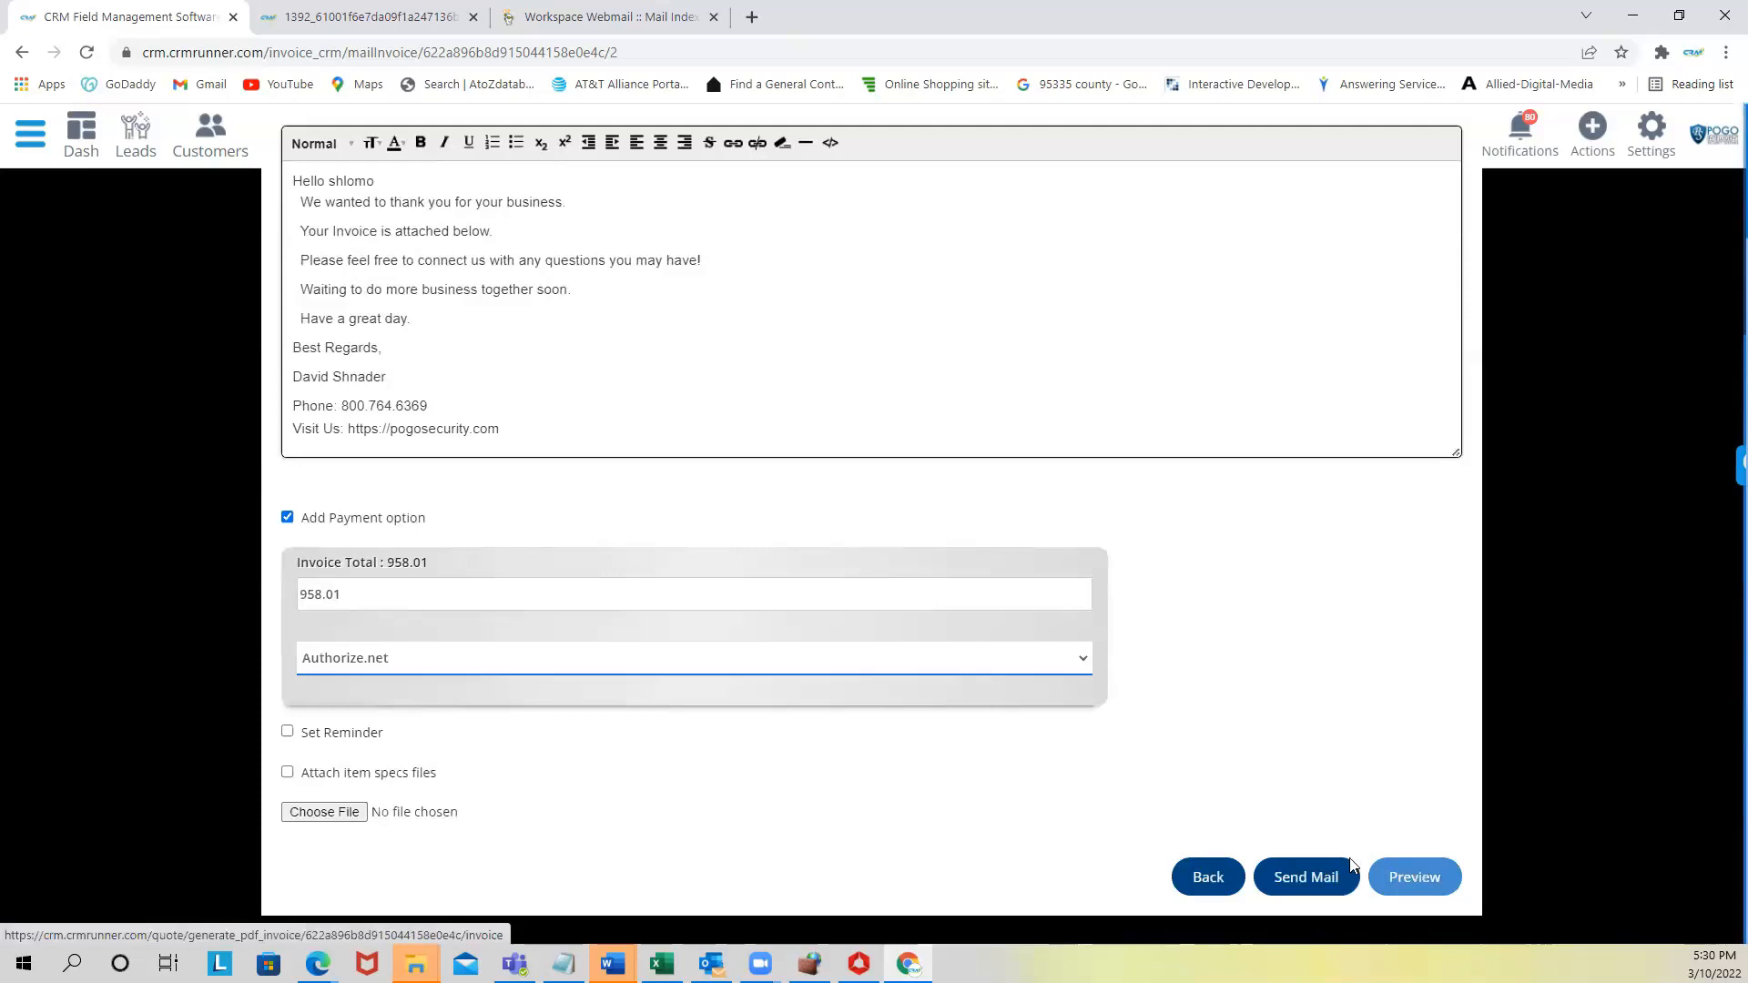
{"action": "left_click", "coordinate": [1305, 877]}
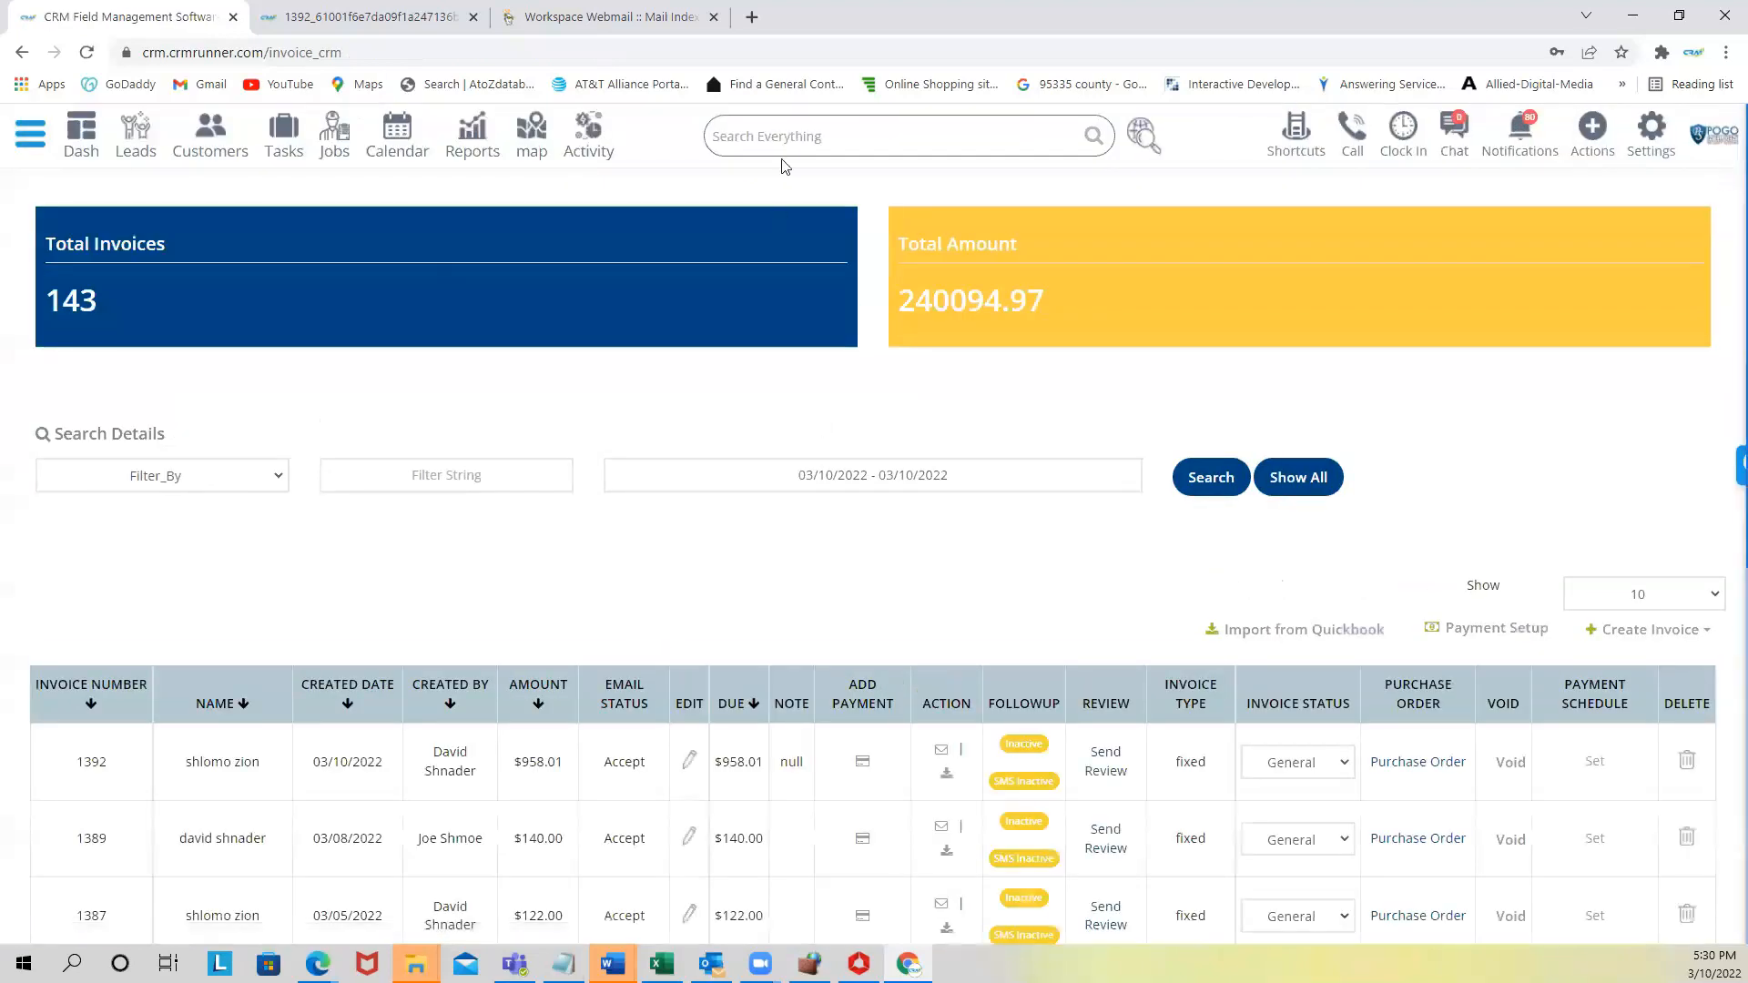
- Open the newest Invoice email in the Webmail inbox
{"action": "left_click", "coordinate": [583, 16]}
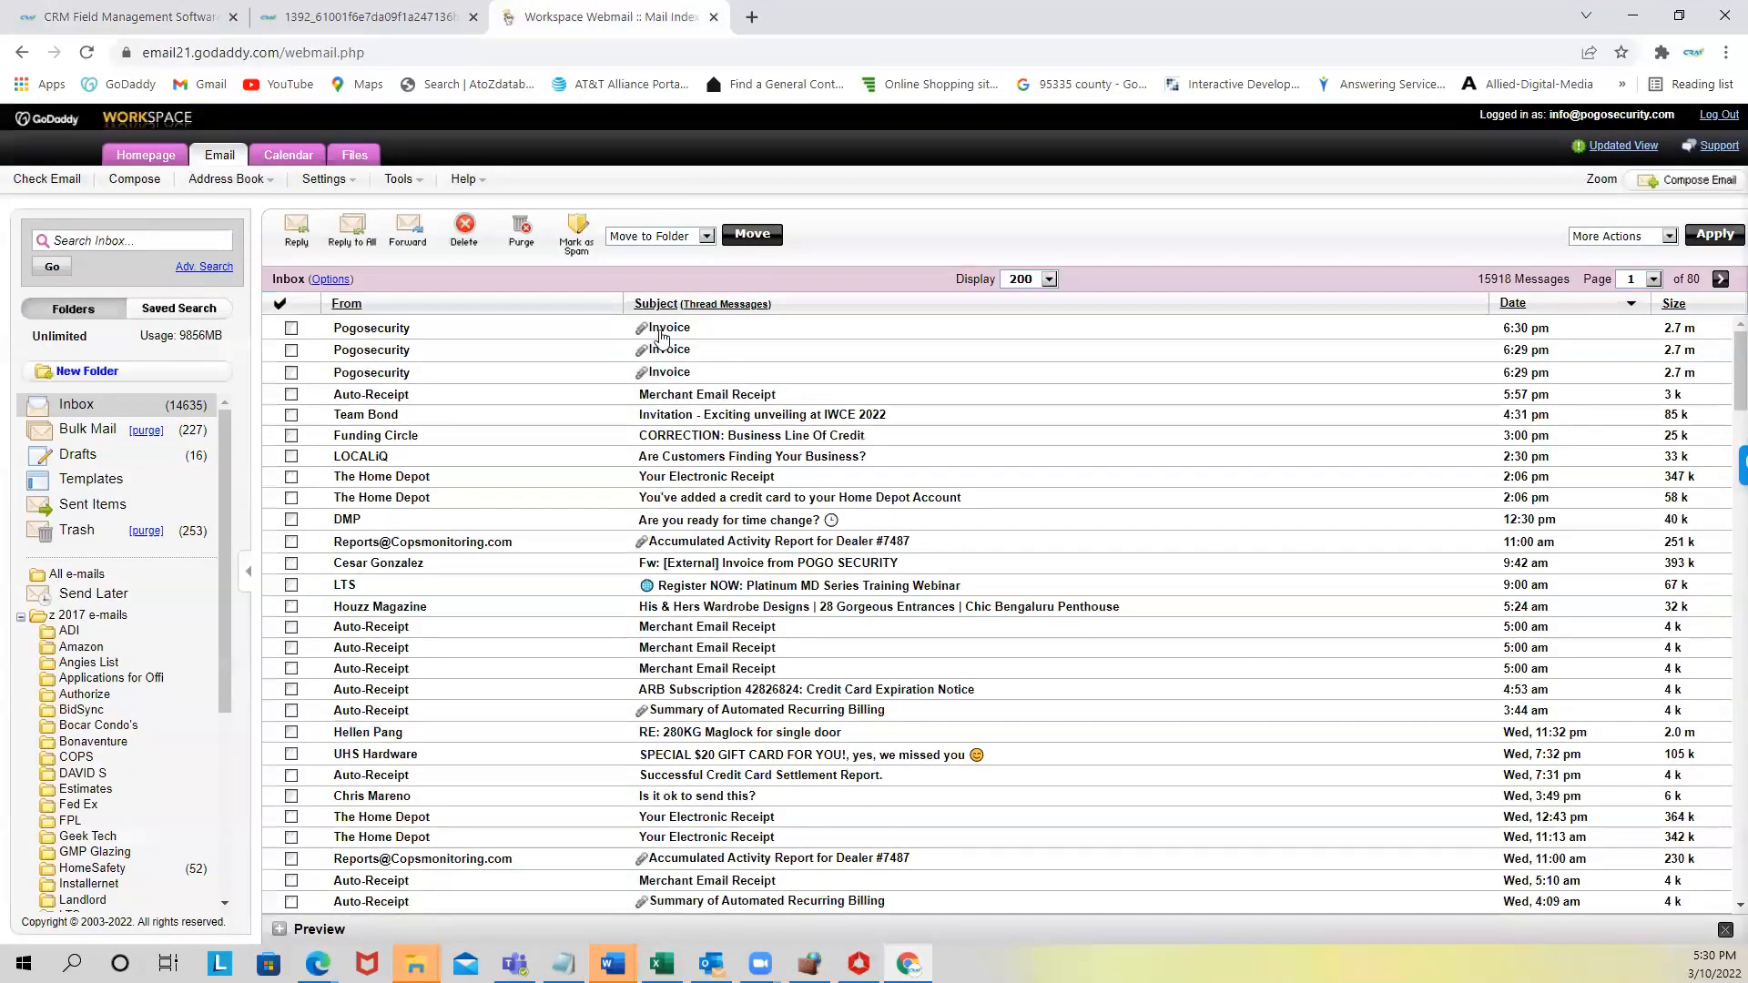
{"action": "left_click", "coordinate": [661, 330]}
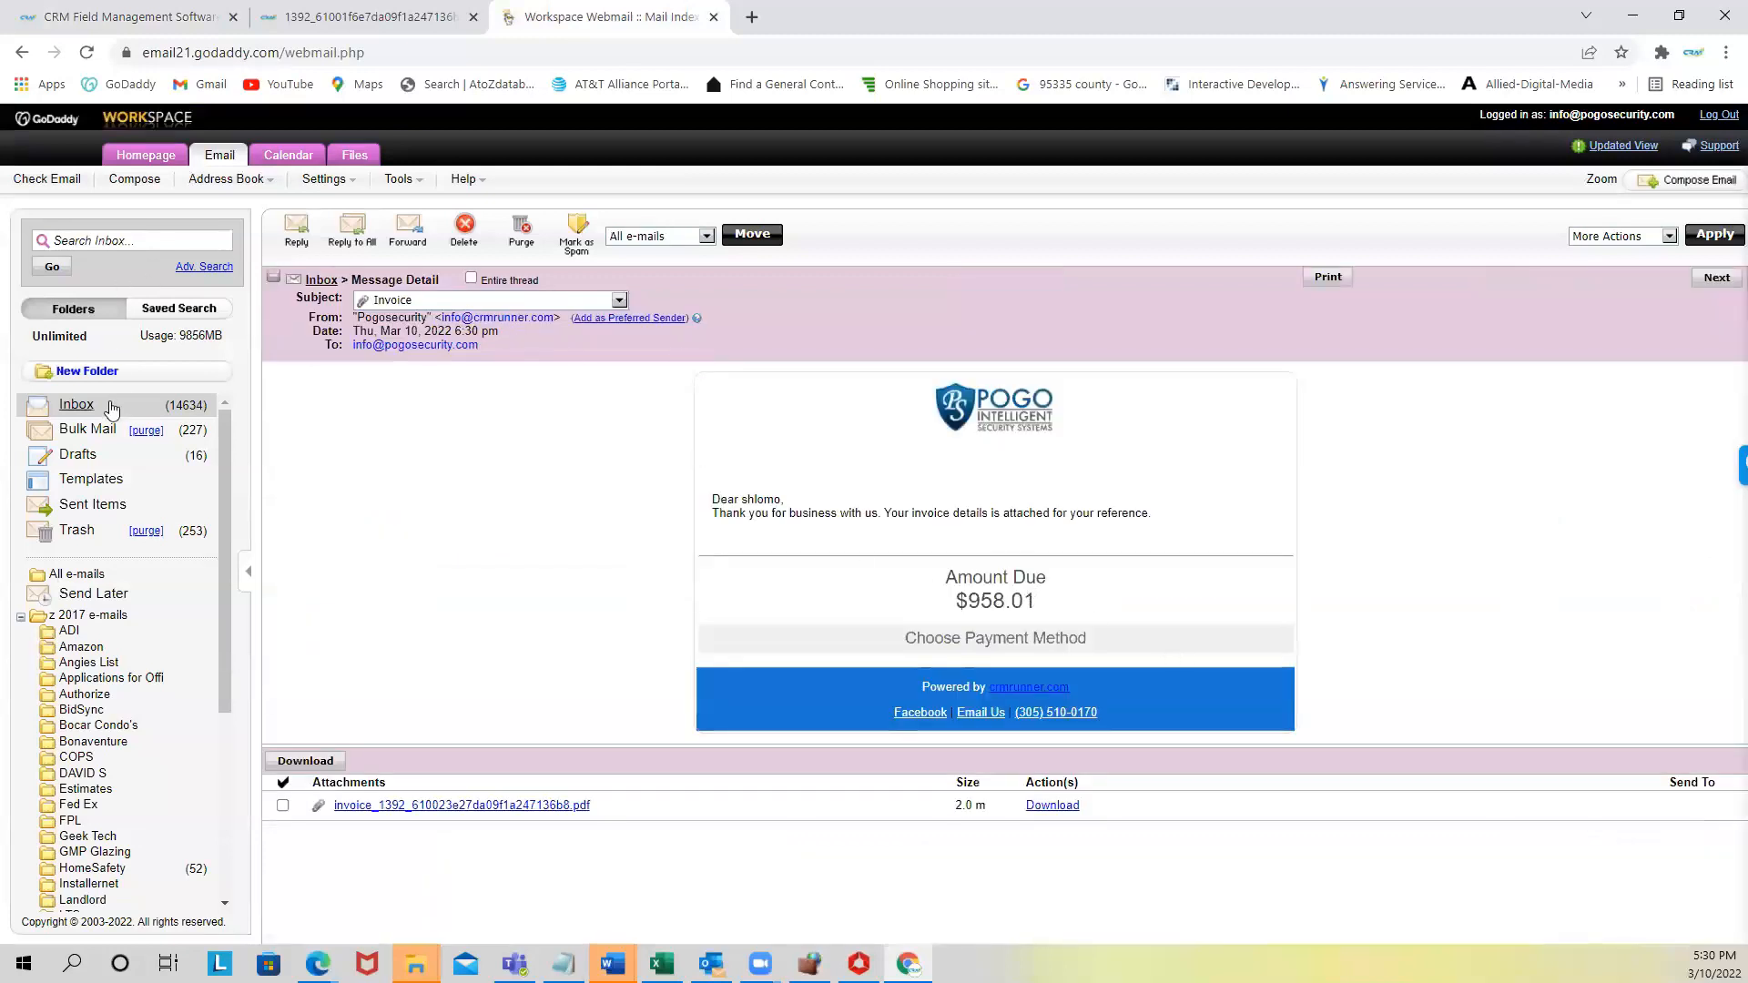
{"action": "left_click", "coordinate": [76, 405]}
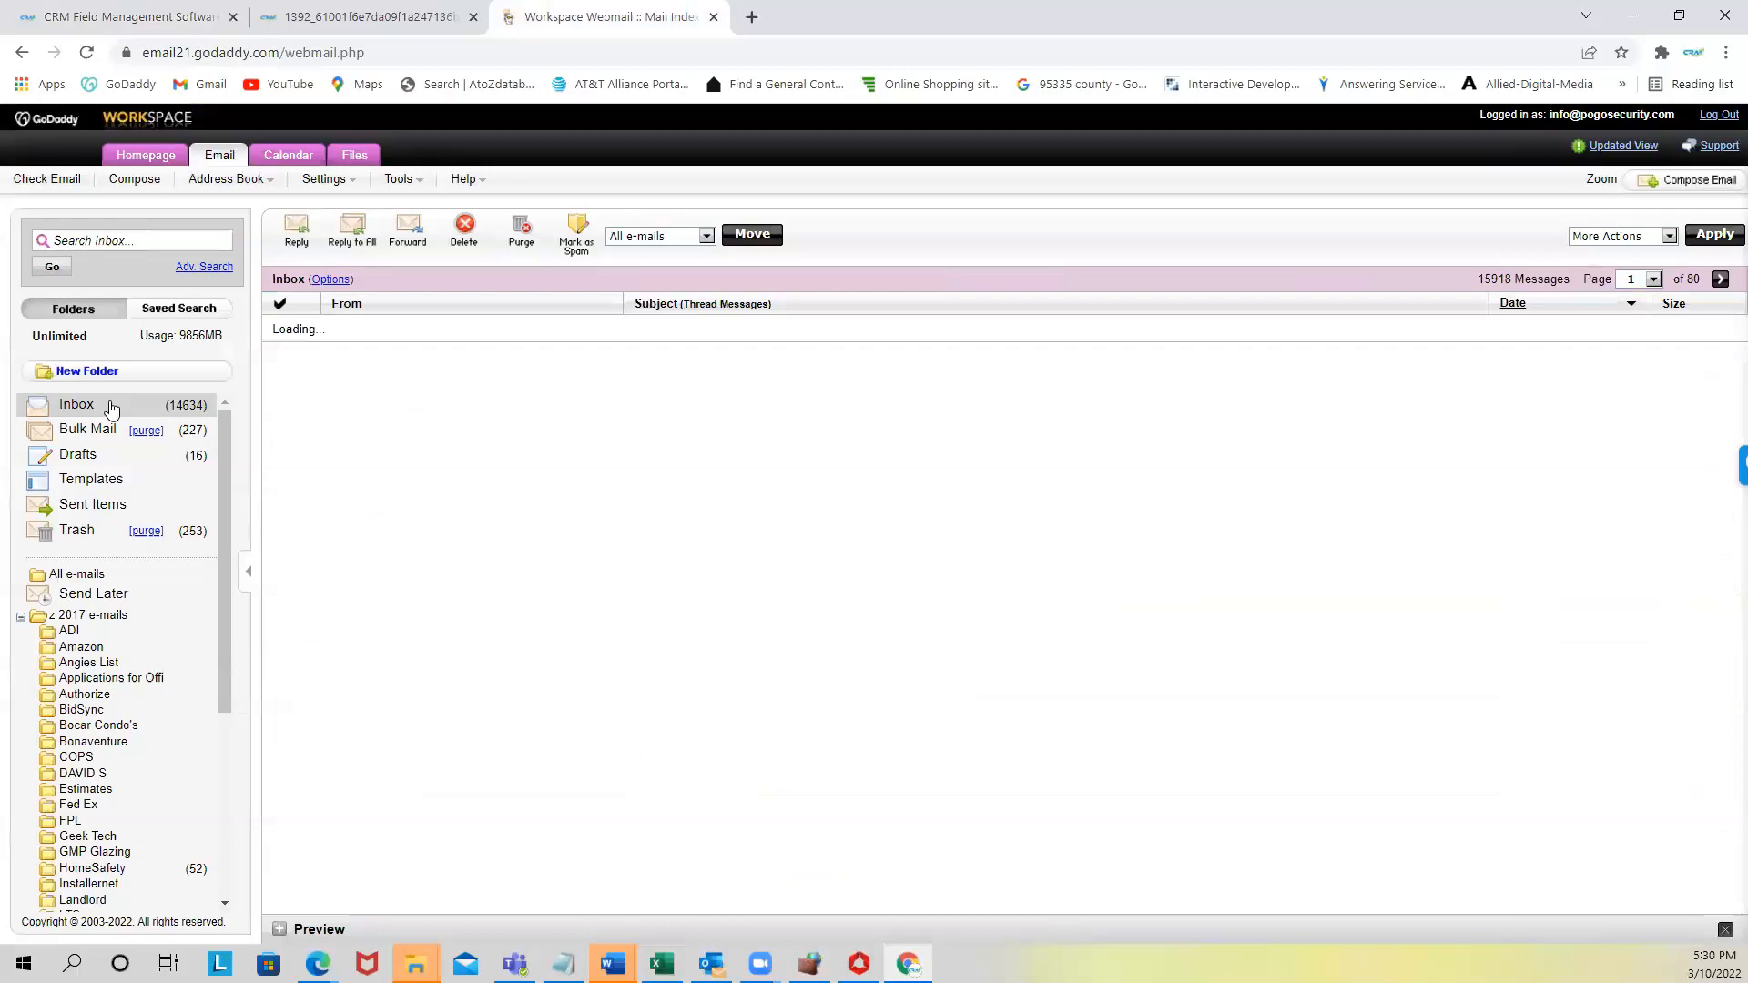
{"action": "left_click", "coordinate": [670, 331]}
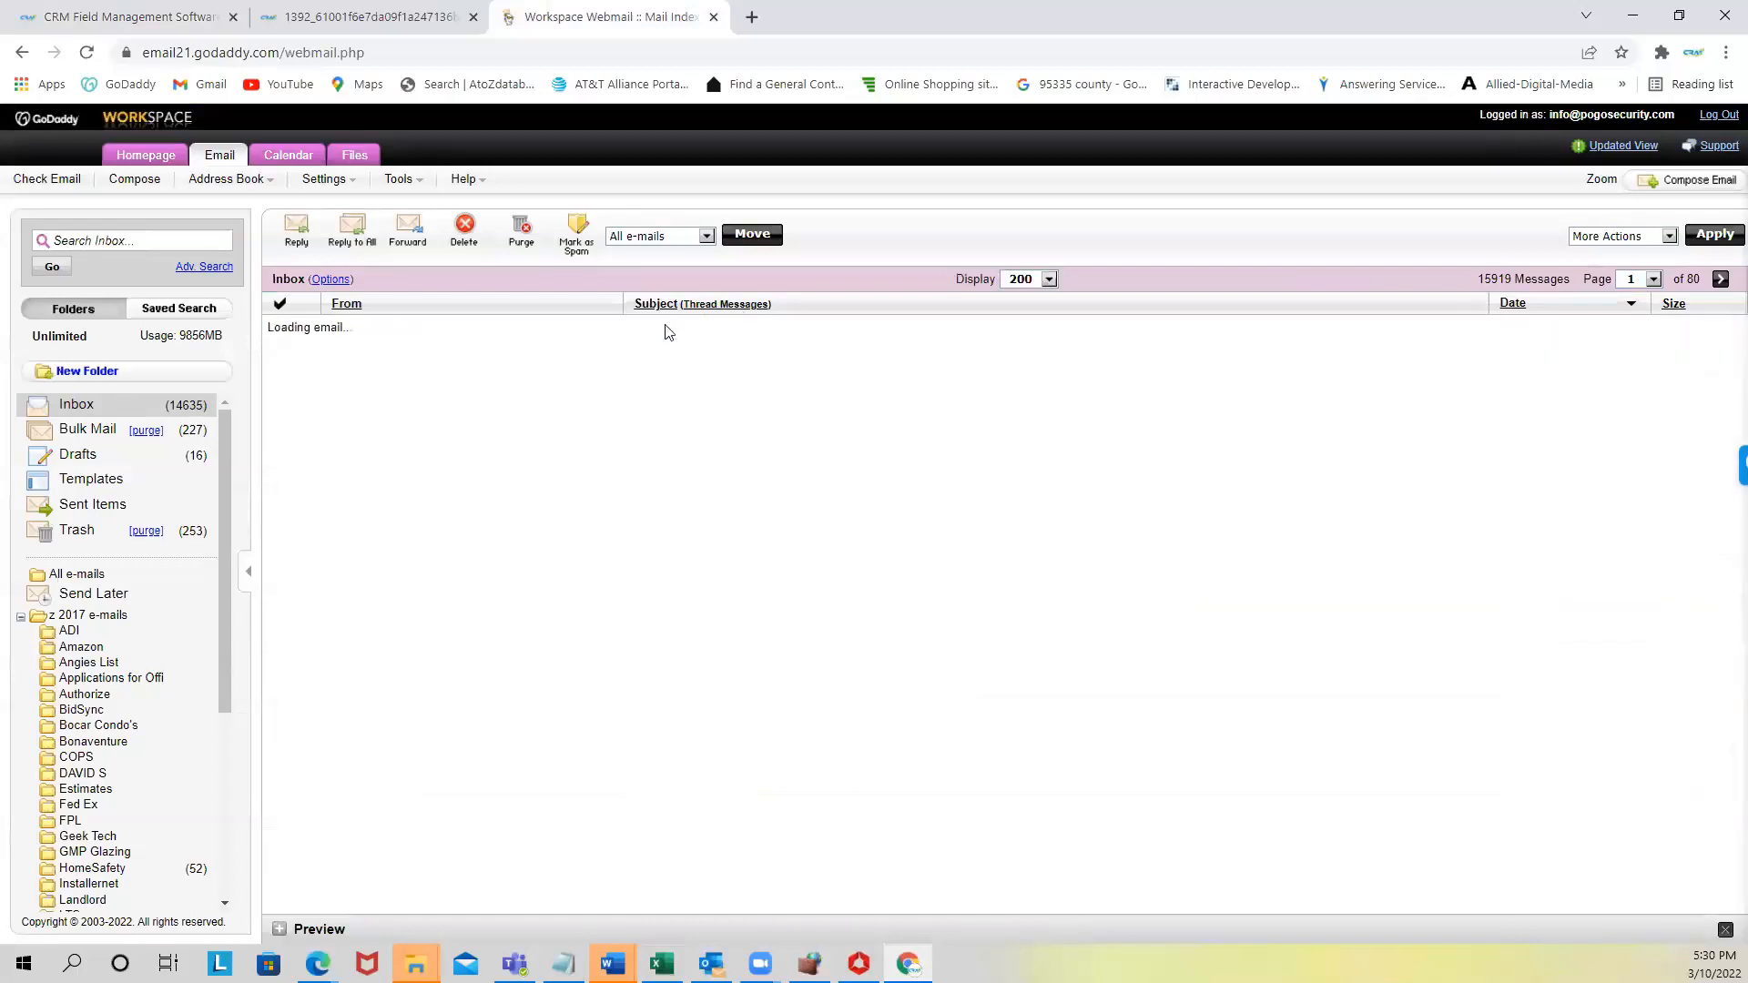
- Review the email's greeting and $958.01 amount due, then launch its Card payment page
{"action": "scroll", "coordinate": [889, 605], "scroll_direction": "down", "scroll_amount": 3}
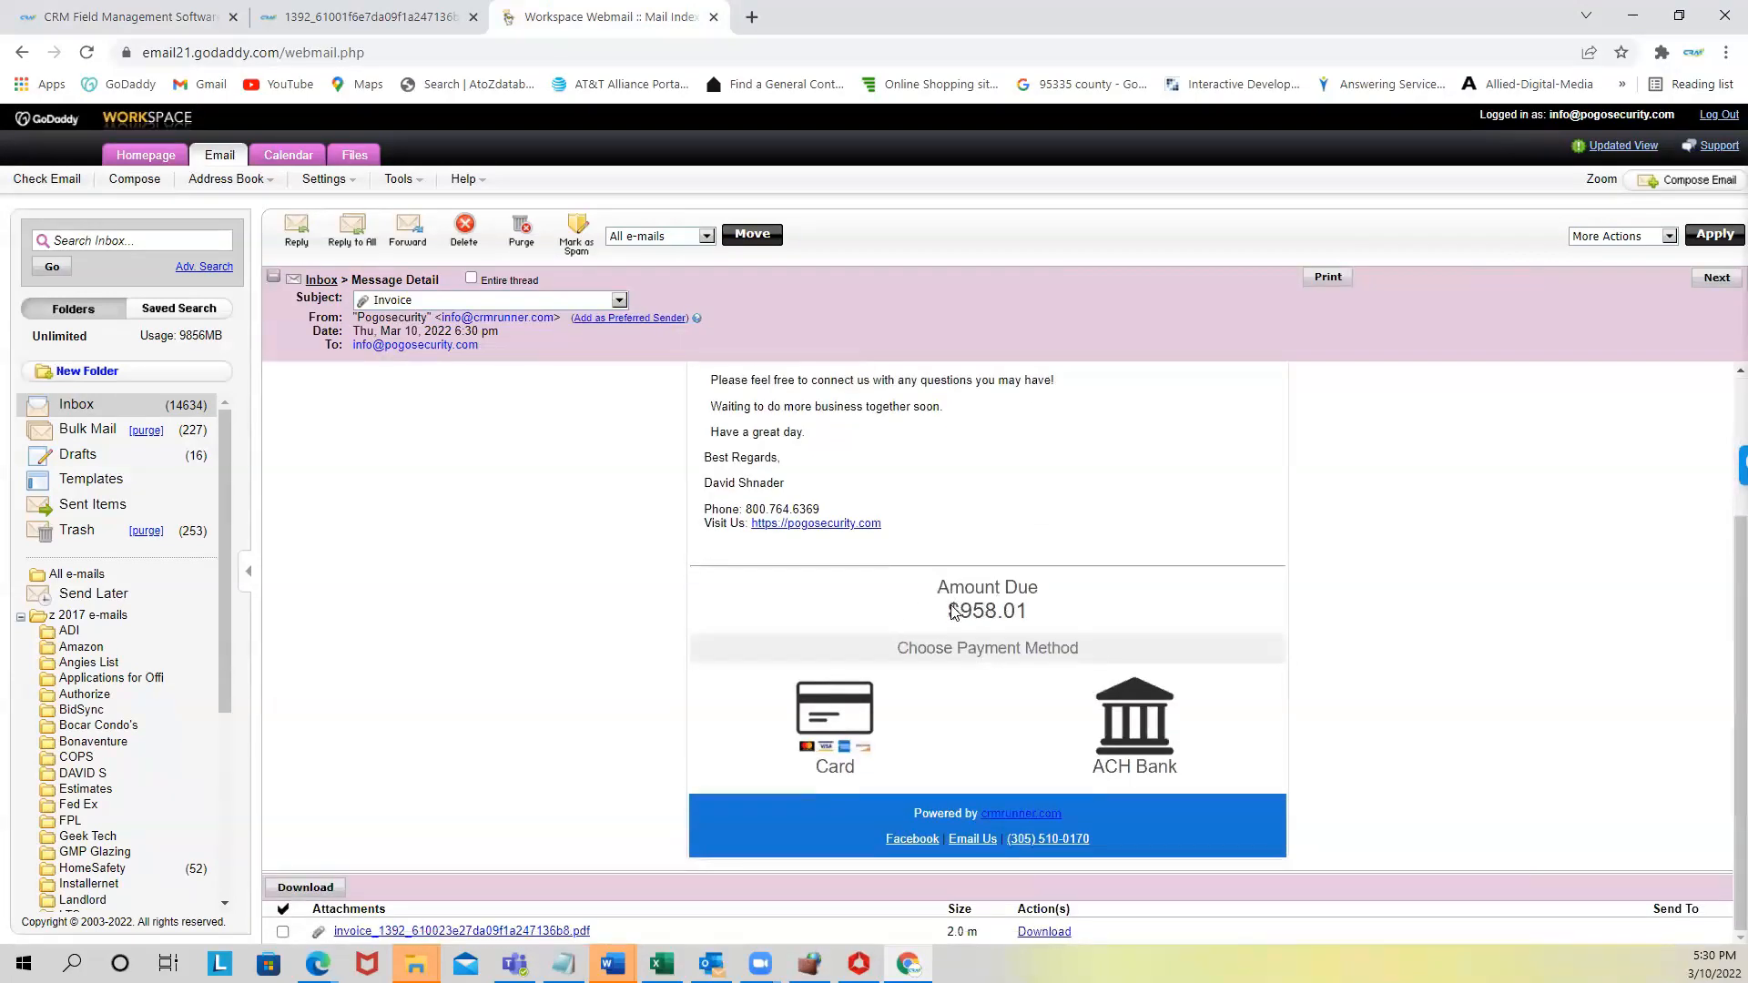
{"action": "scroll", "coordinate": [953, 610], "scroll_direction": "up", "scroll_amount": 3}
{"action": "left_click_drag", "start_coordinate": [703, 499], "coordinate": [790, 506]}
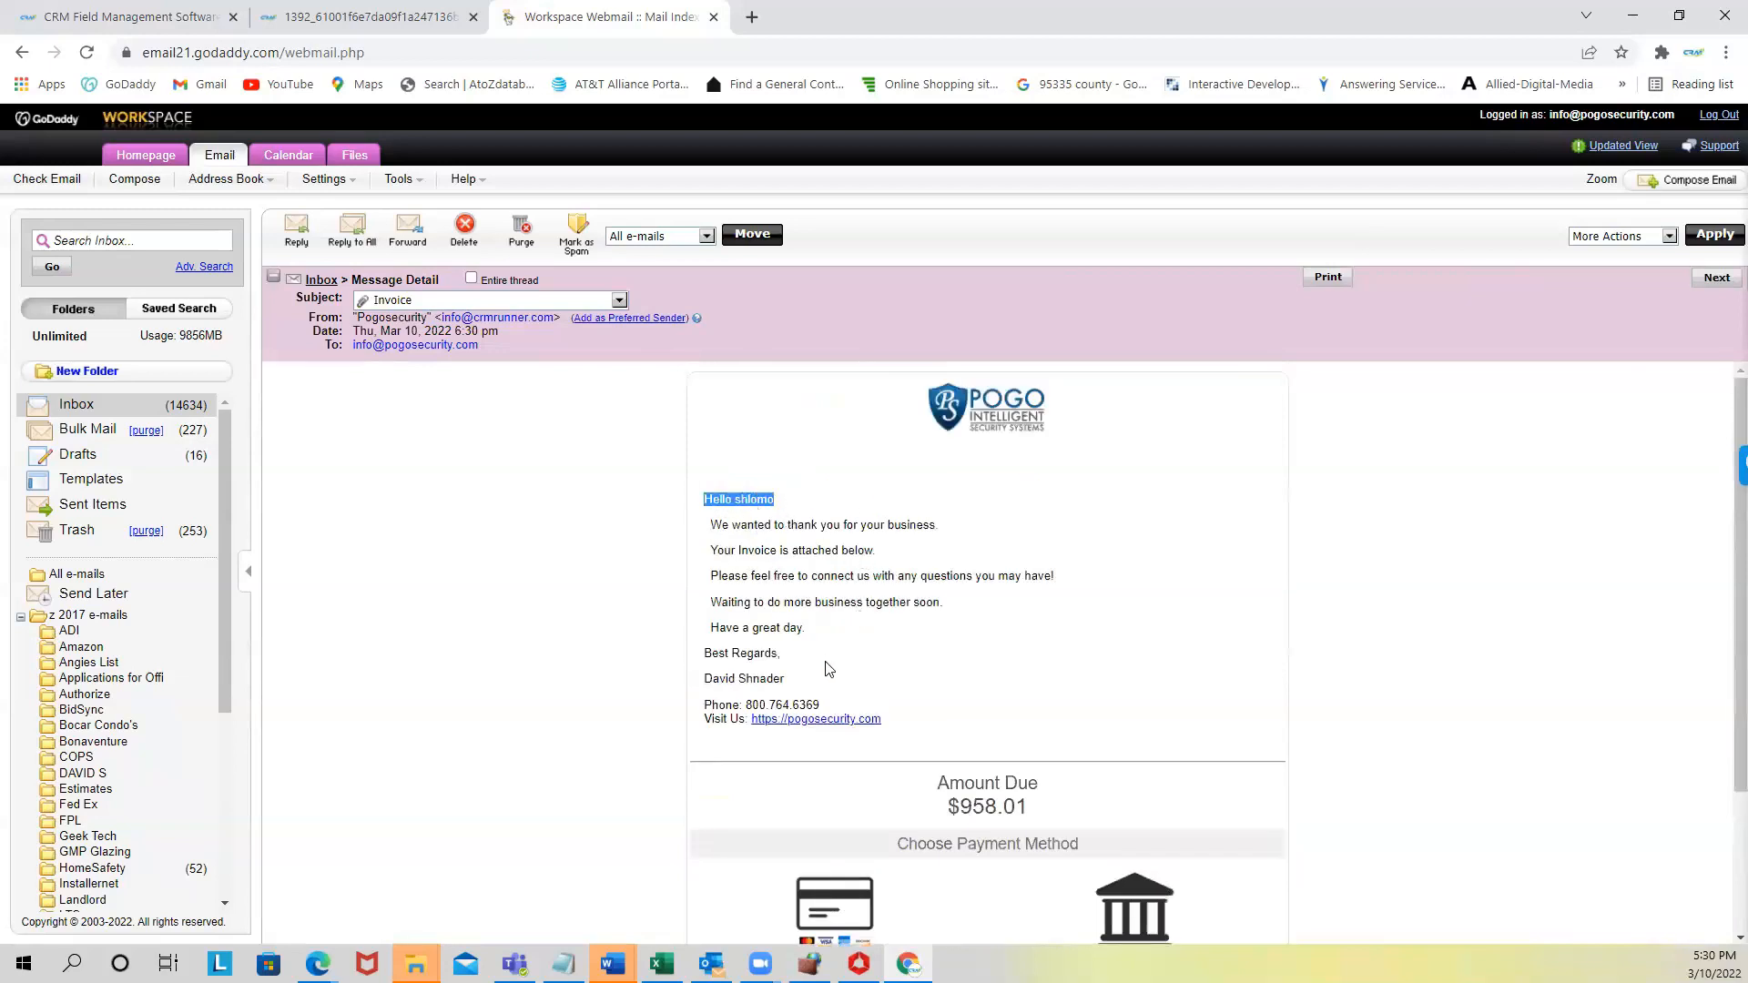
{"action": "scroll", "coordinate": [881, 740], "scroll_direction": "down", "scroll_amount": 2}
{"action": "left_click_drag", "start_coordinate": [937, 588], "coordinate": [1019, 620]}
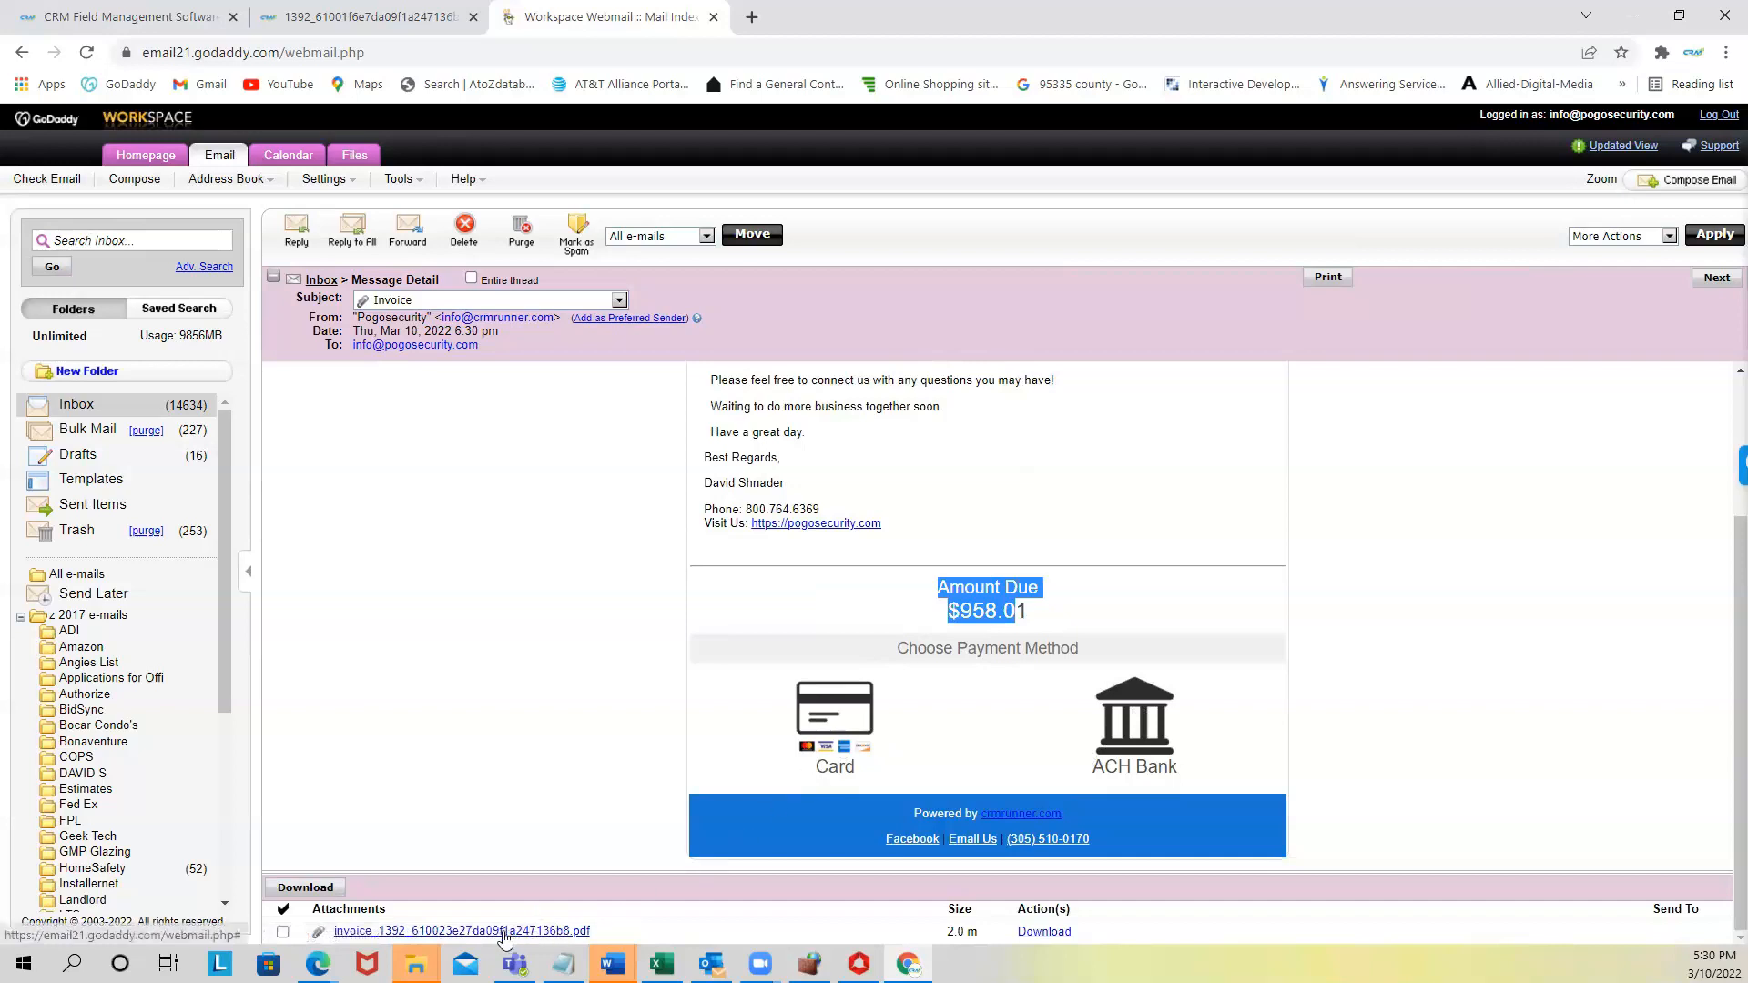
{"action": "left_click", "coordinate": [797, 733]}
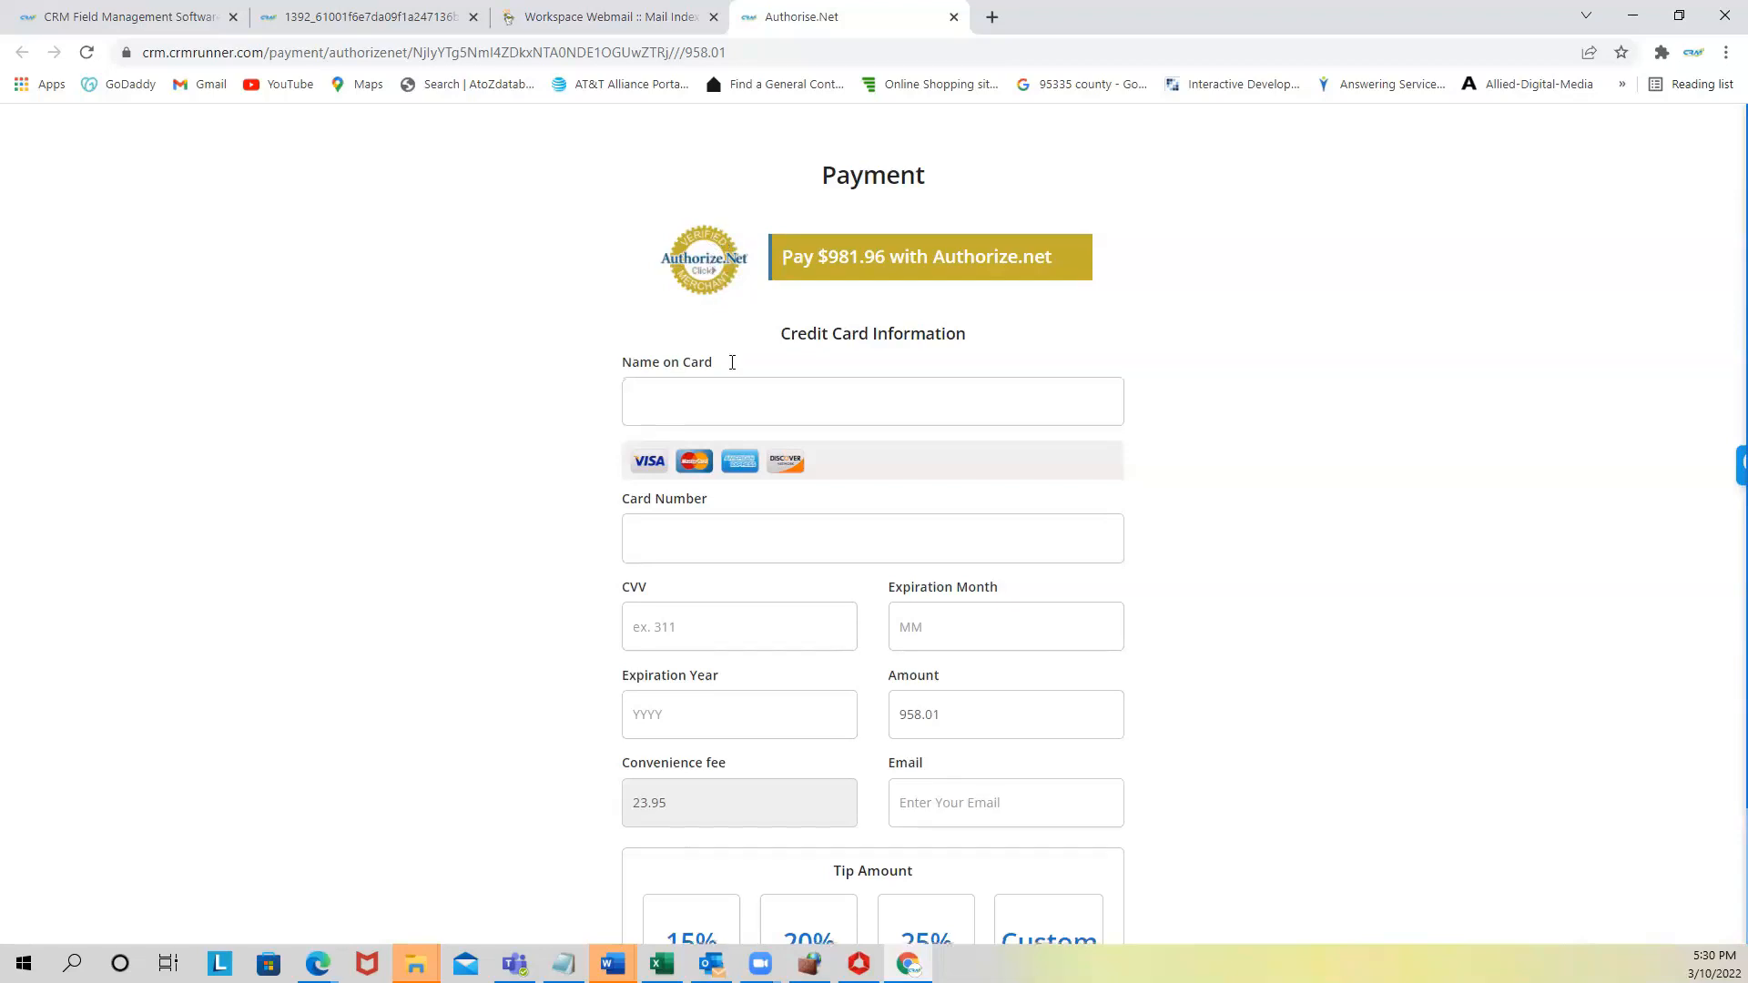
- Scroll the Authorize.Net form to the tip and Pay Now area, then return to the CRM invoices list
{"action": "scroll", "coordinate": [832, 721], "scroll_direction": "down", "scroll_amount": 2}
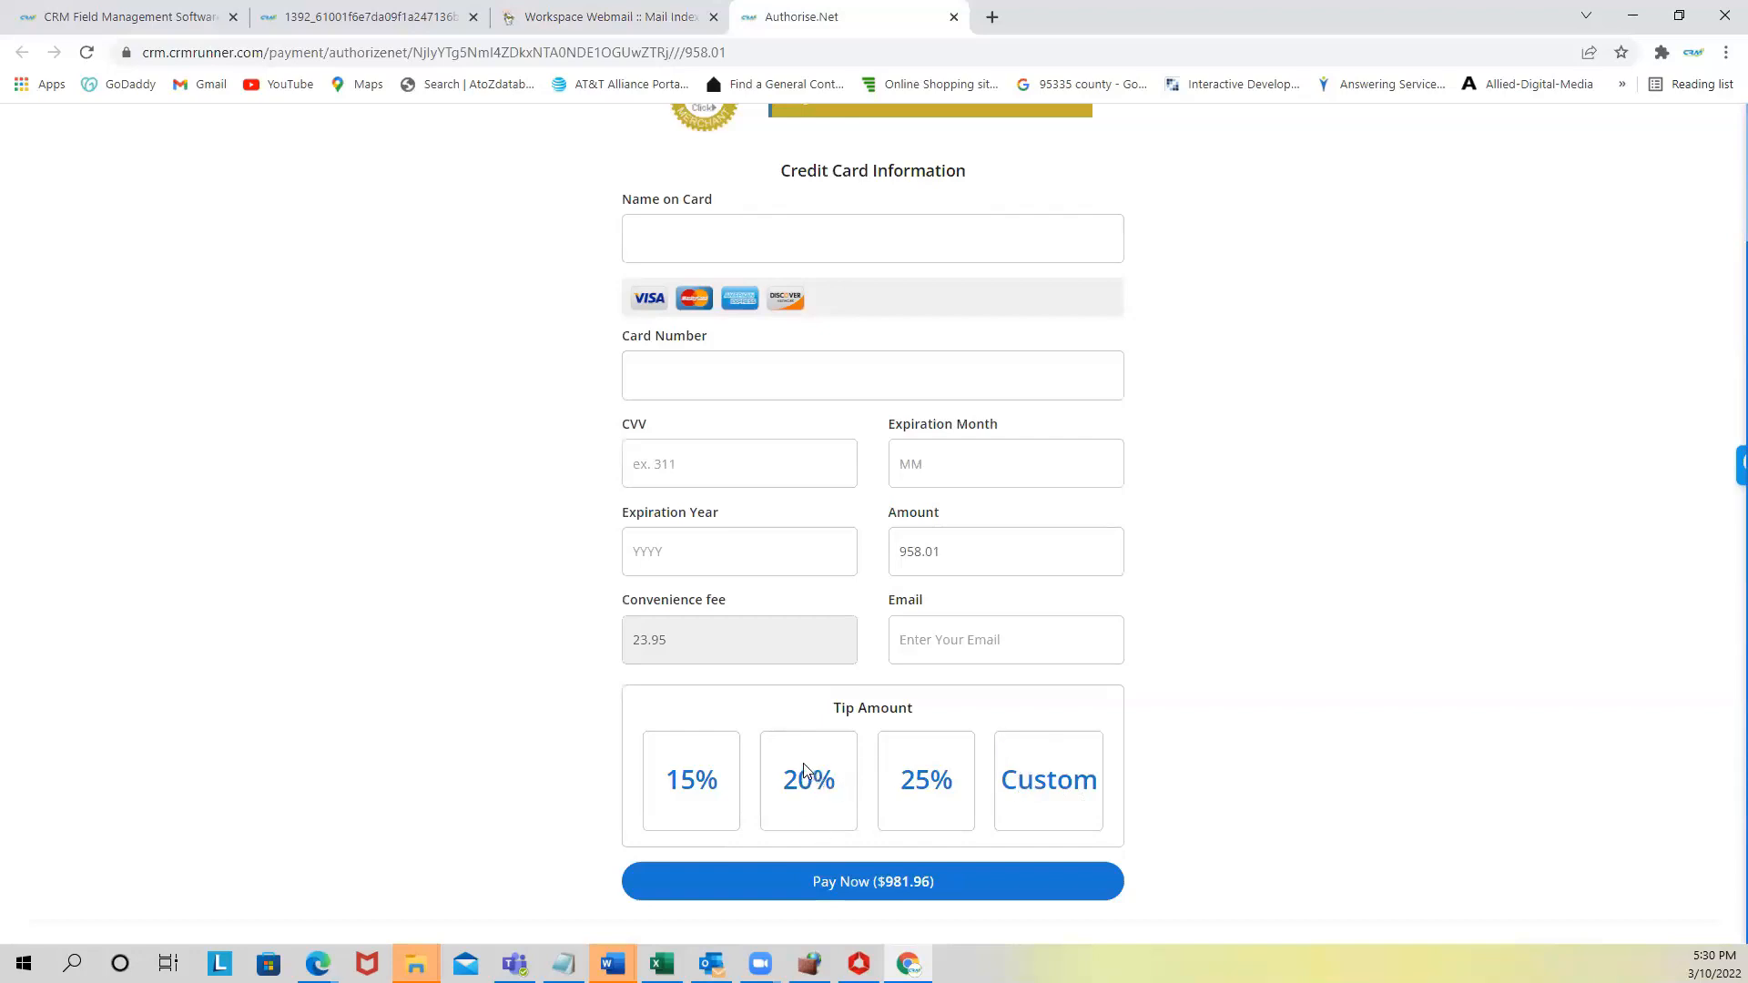
{"action": "left_click", "coordinate": [146, 17]}
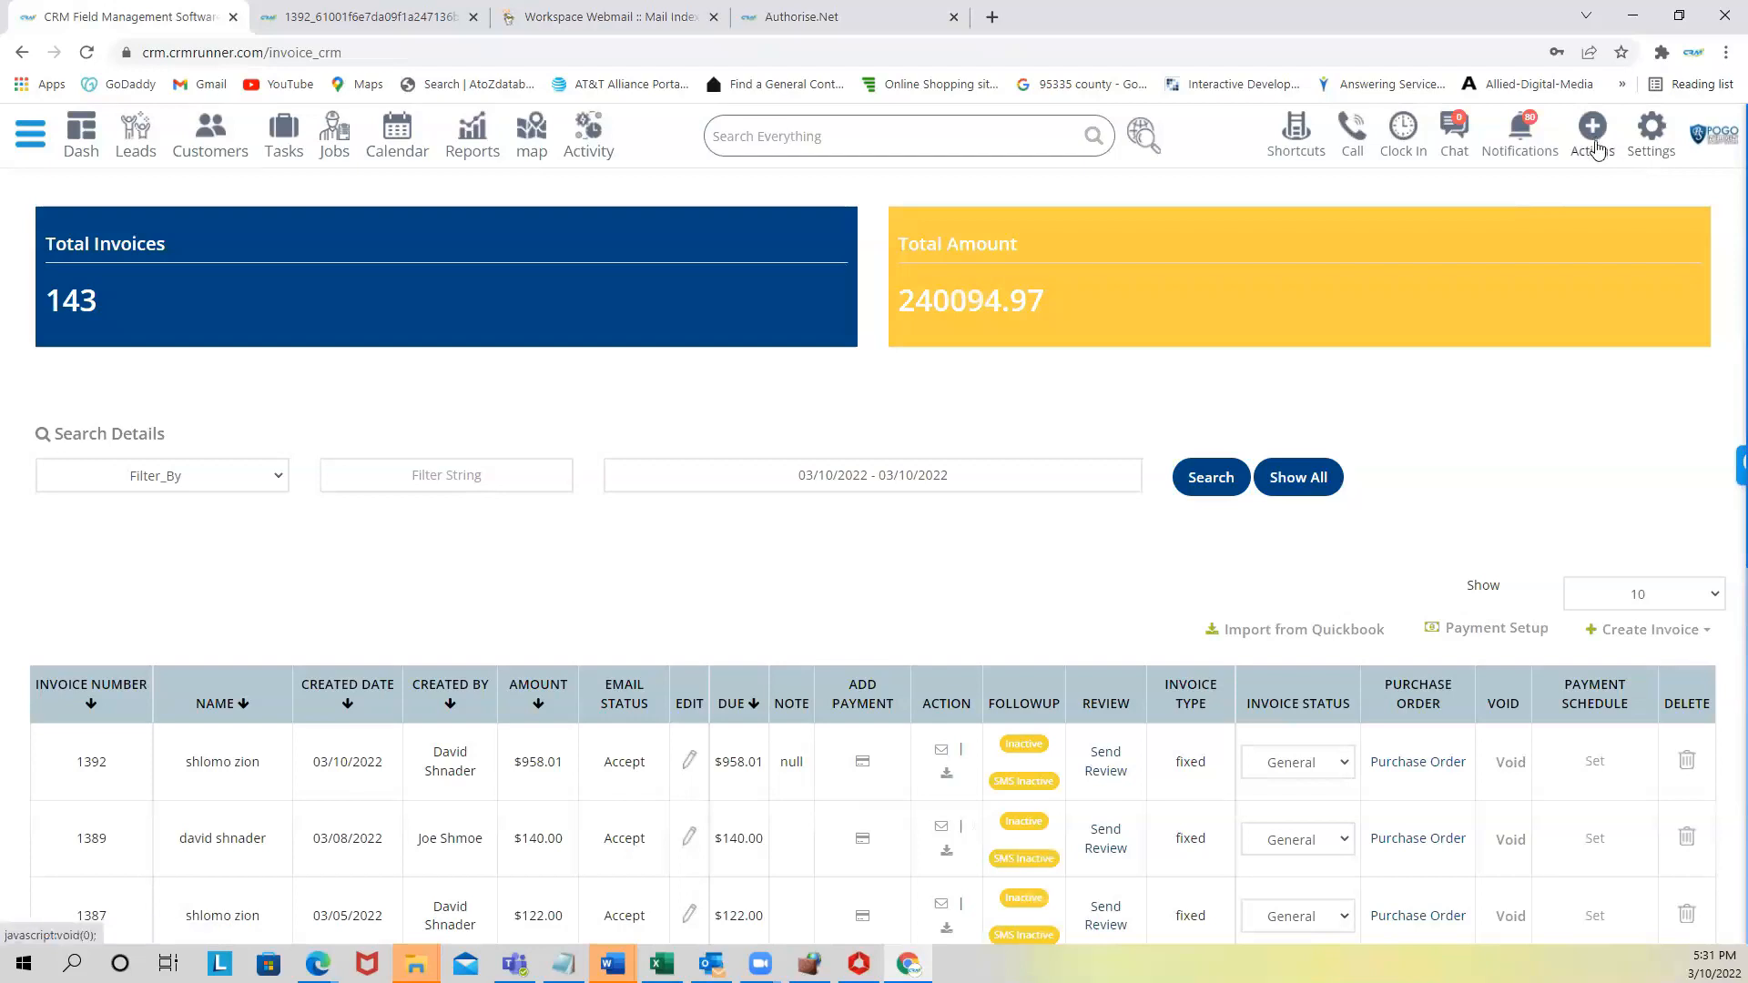
- View the Payment Gateway settings, then the Business Profile's 2.5 Convenience Fee (%)
{"action": "left_click", "coordinate": [1656, 136]}
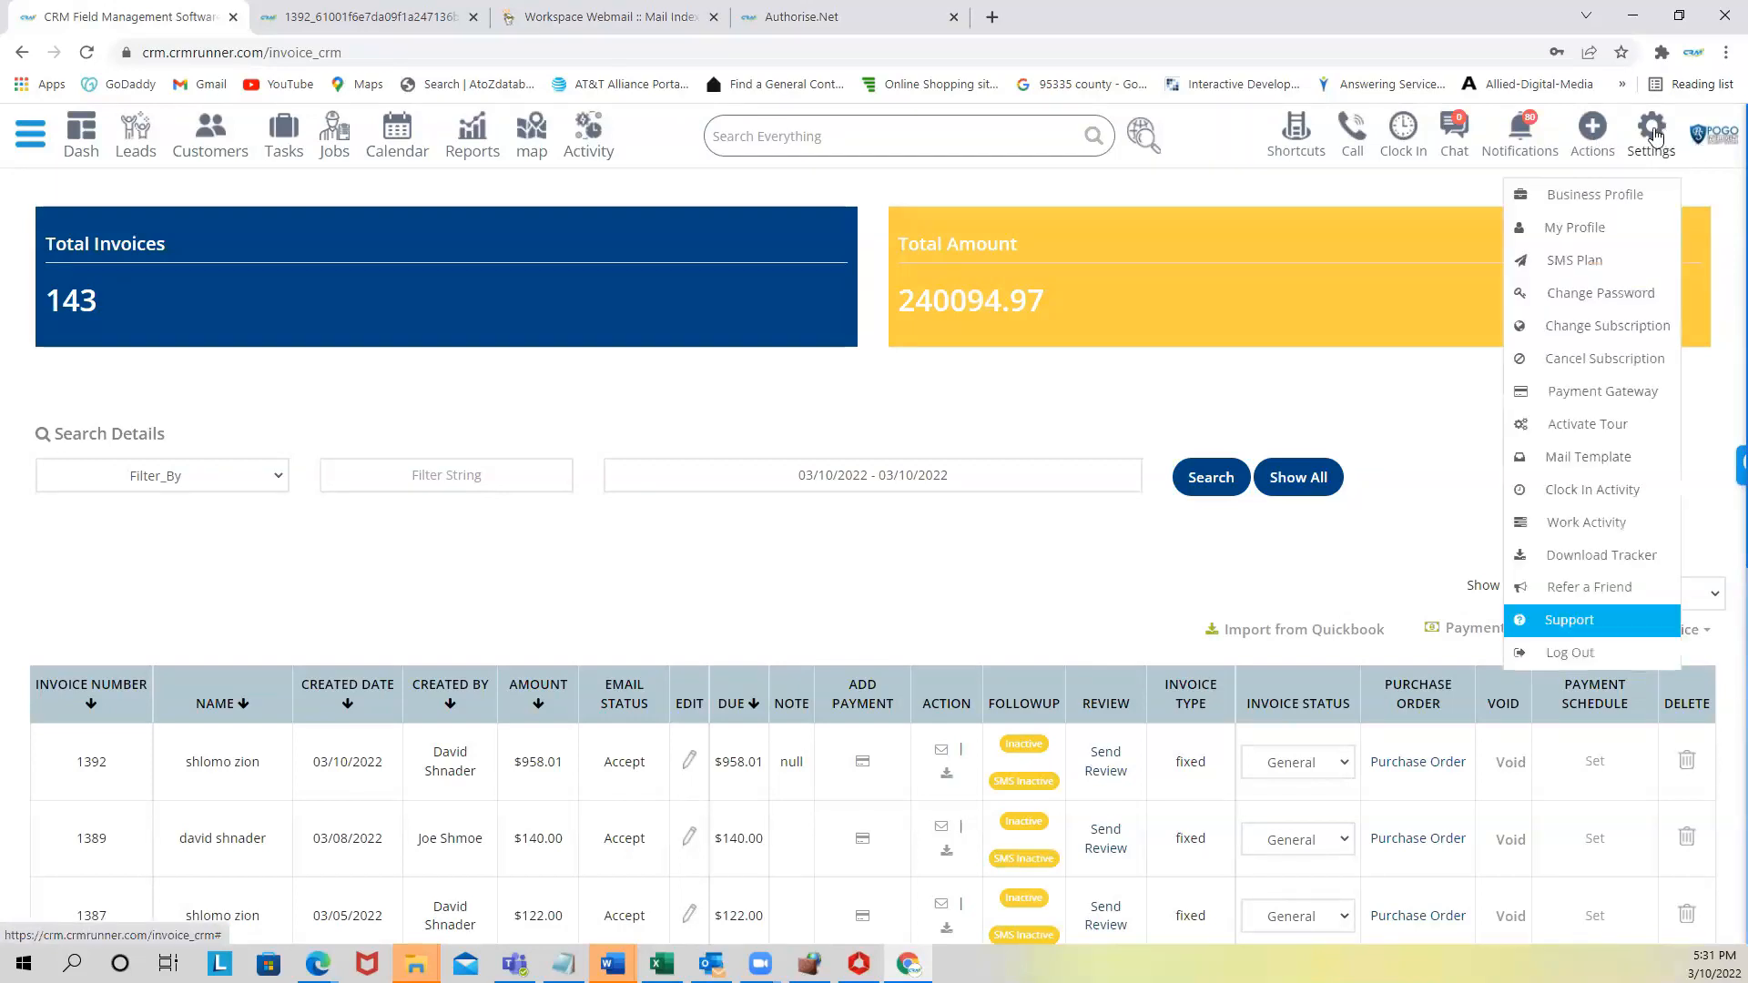
{"action": "left_click", "coordinate": [1574, 396]}
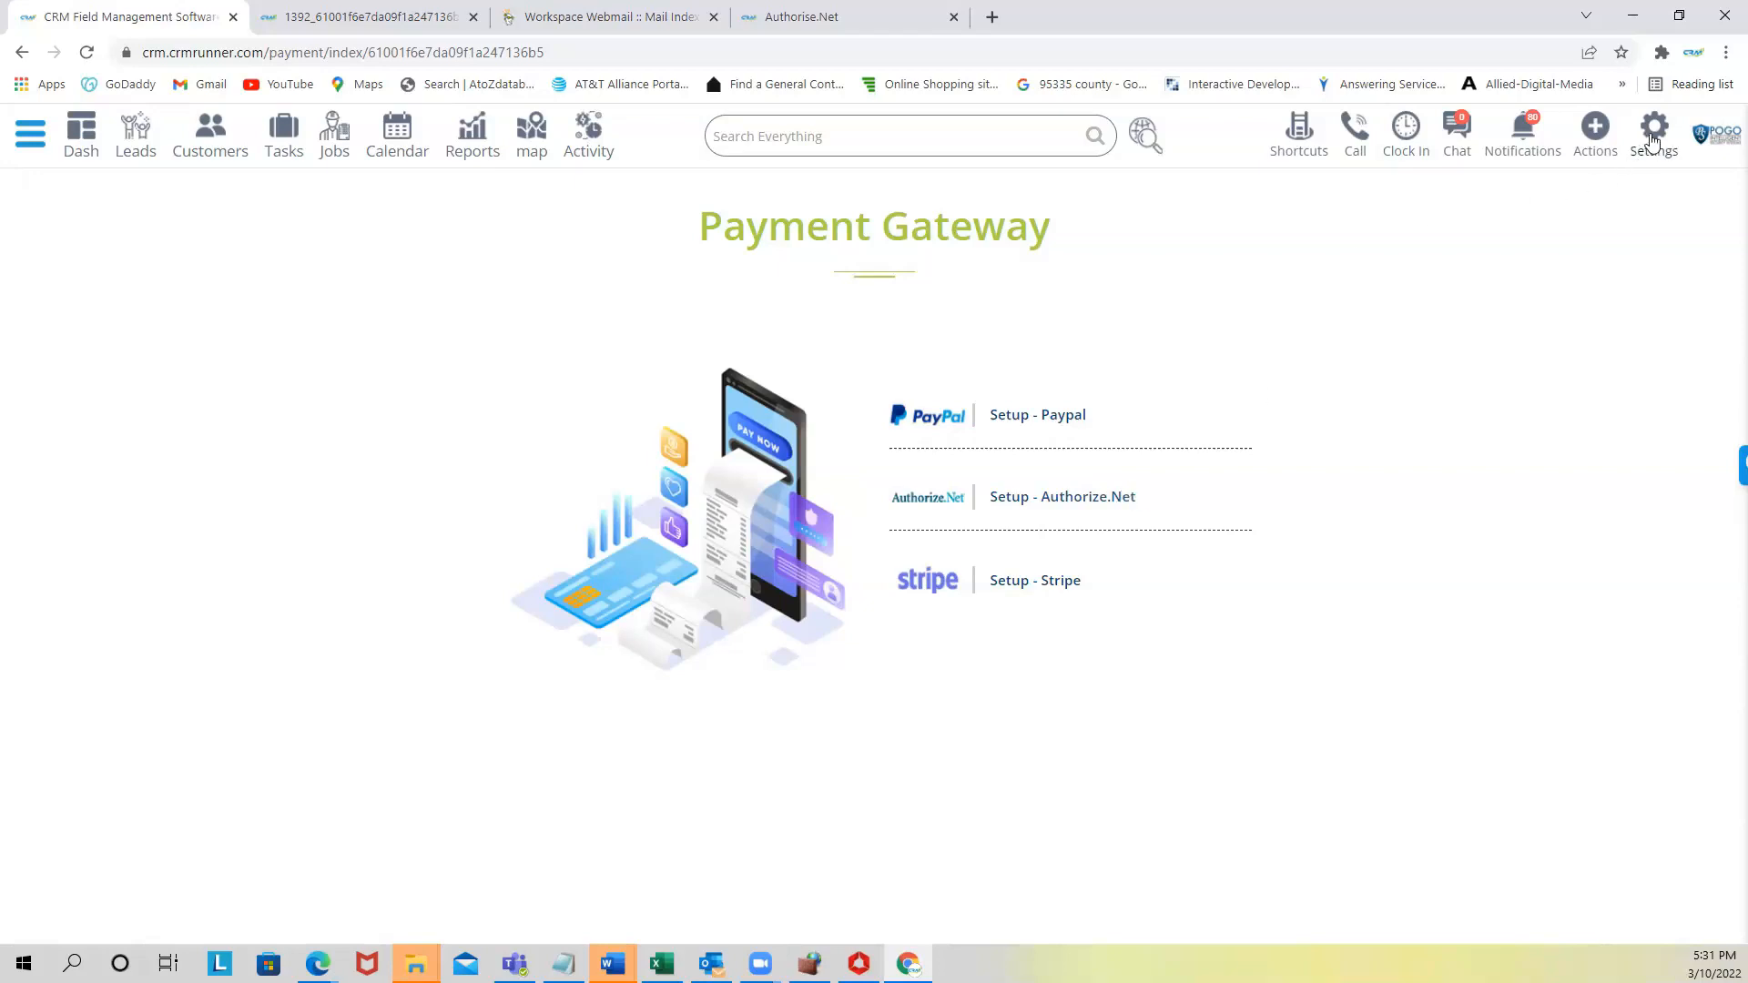
{"action": "left_click", "coordinate": [1653, 134]}
{"action": "left_click", "coordinate": [1617, 206]}
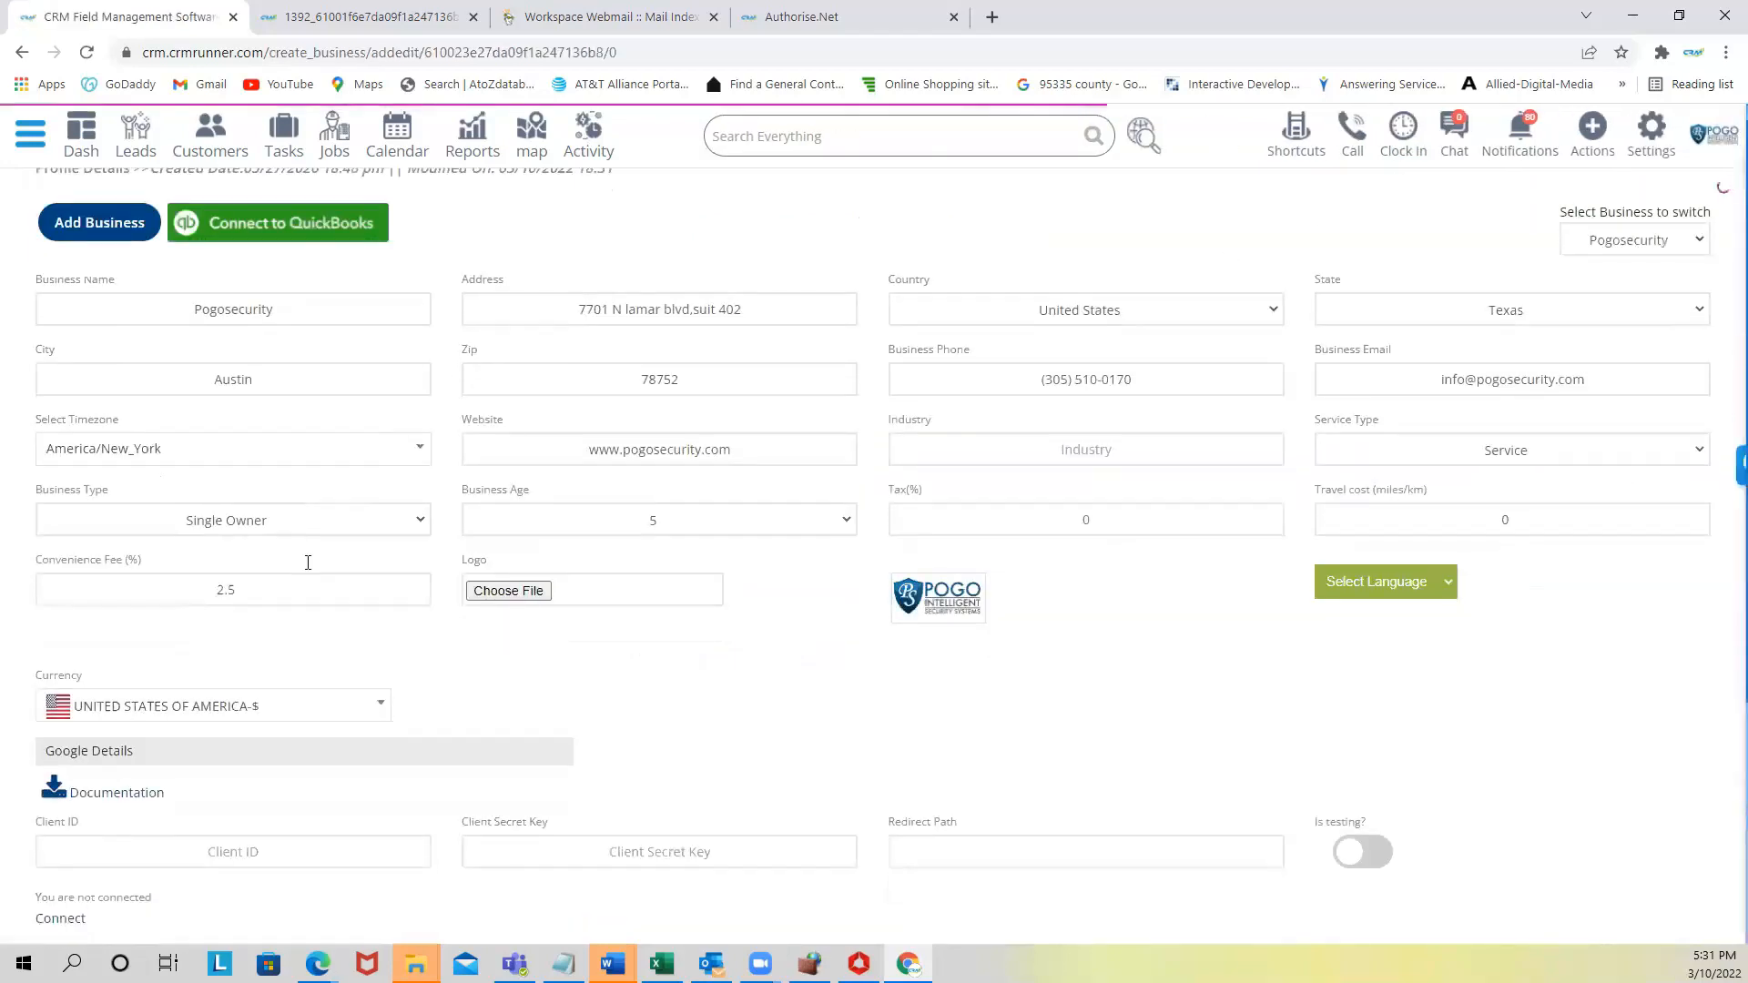
{"action": "scroll", "coordinate": [182, 537], "scroll_direction": "down", "scroll_amount": 1}
{"action": "left_click_drag", "start_coordinate": [34, 505], "coordinate": [151, 508]}
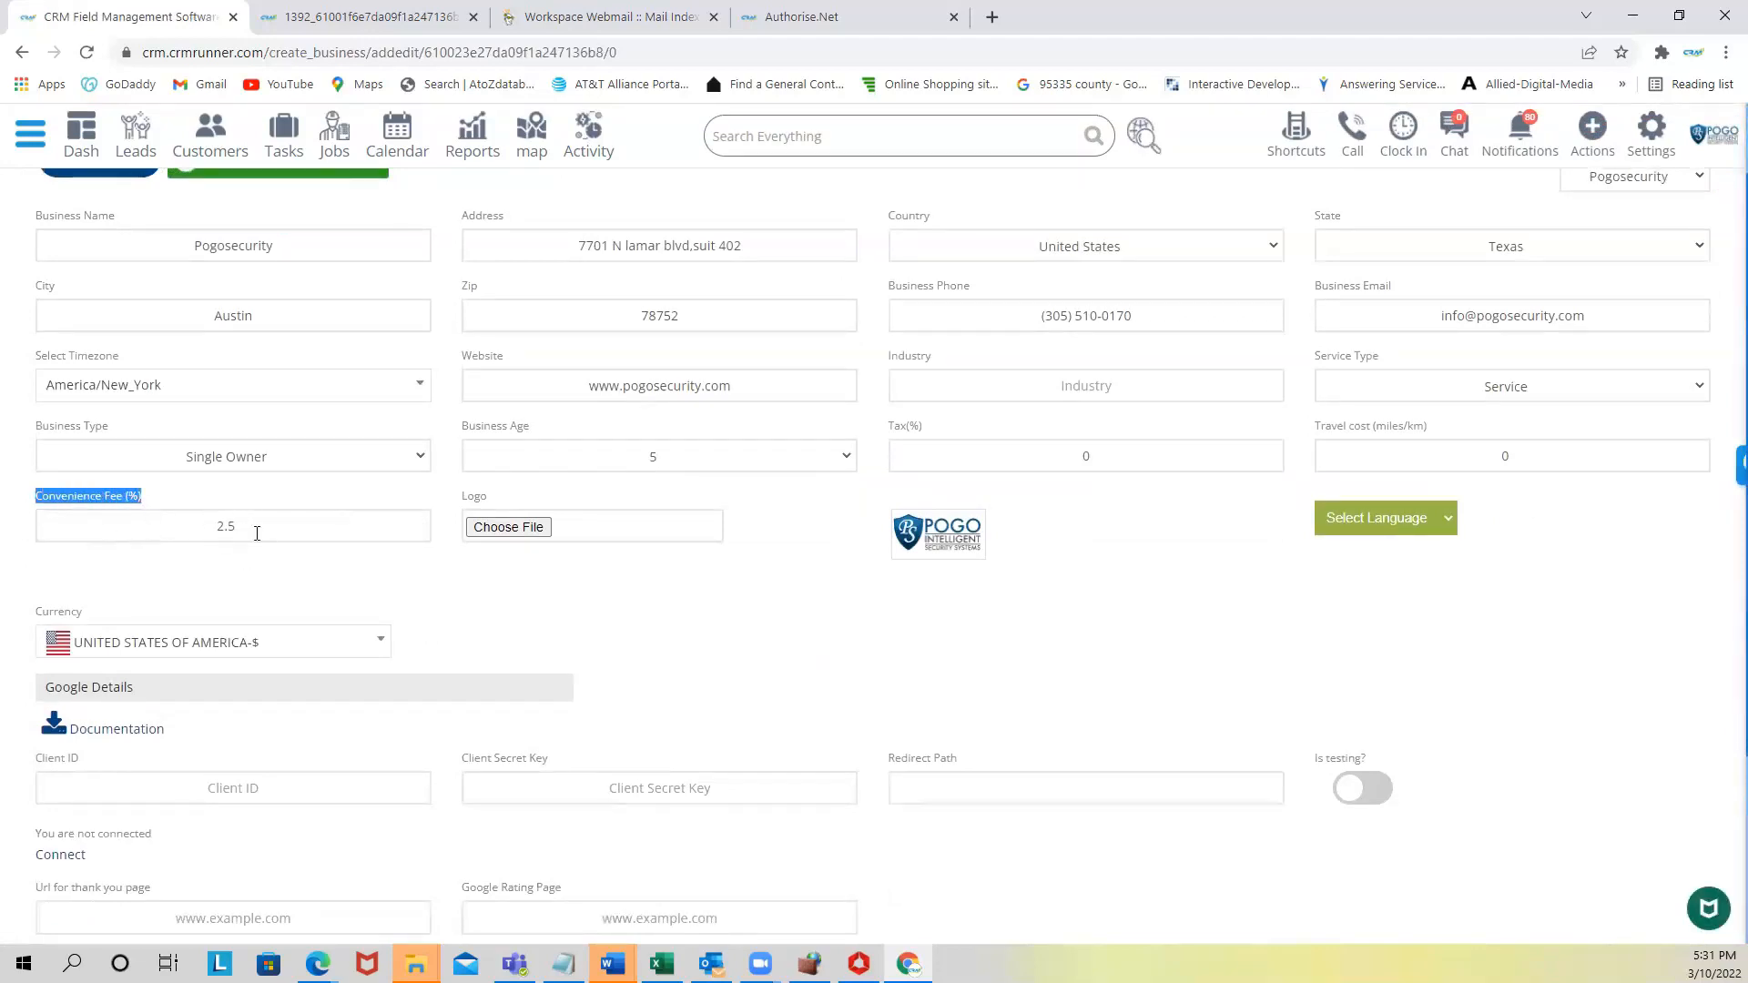
{"action": "double_click", "coordinate": [212, 528]}
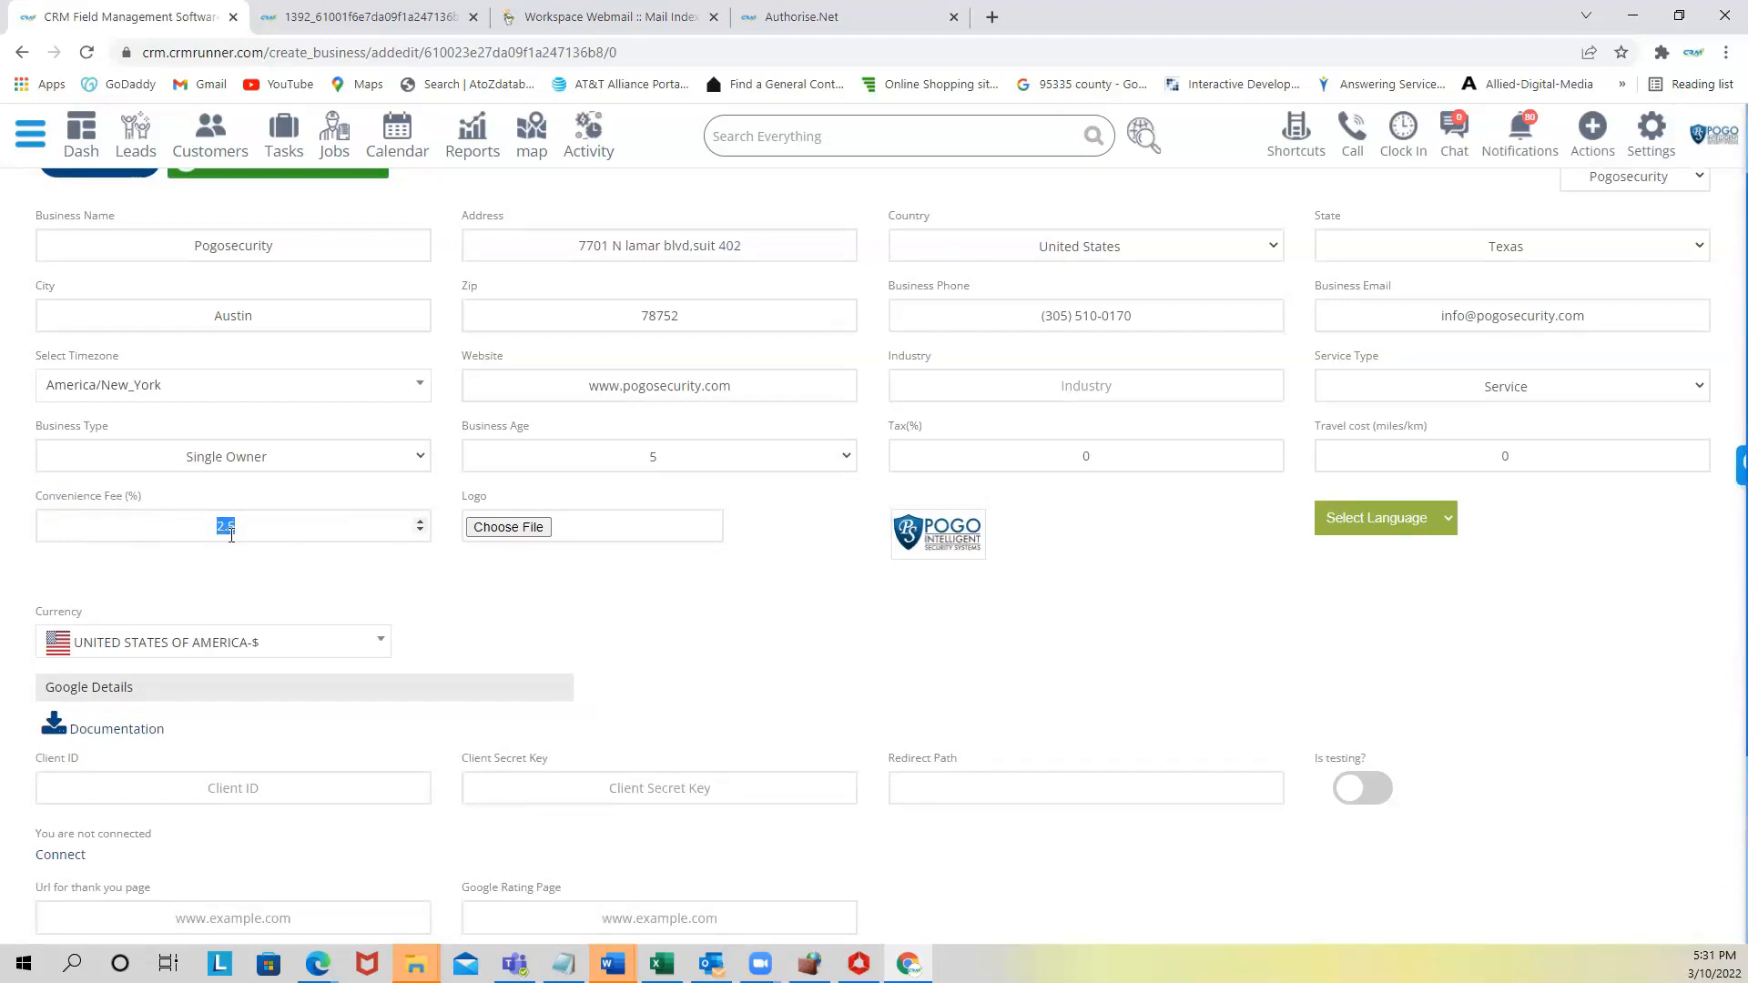
{"action": "scroll", "coordinate": [231, 535], "scroll_direction": "down", "scroll_amount": 1}
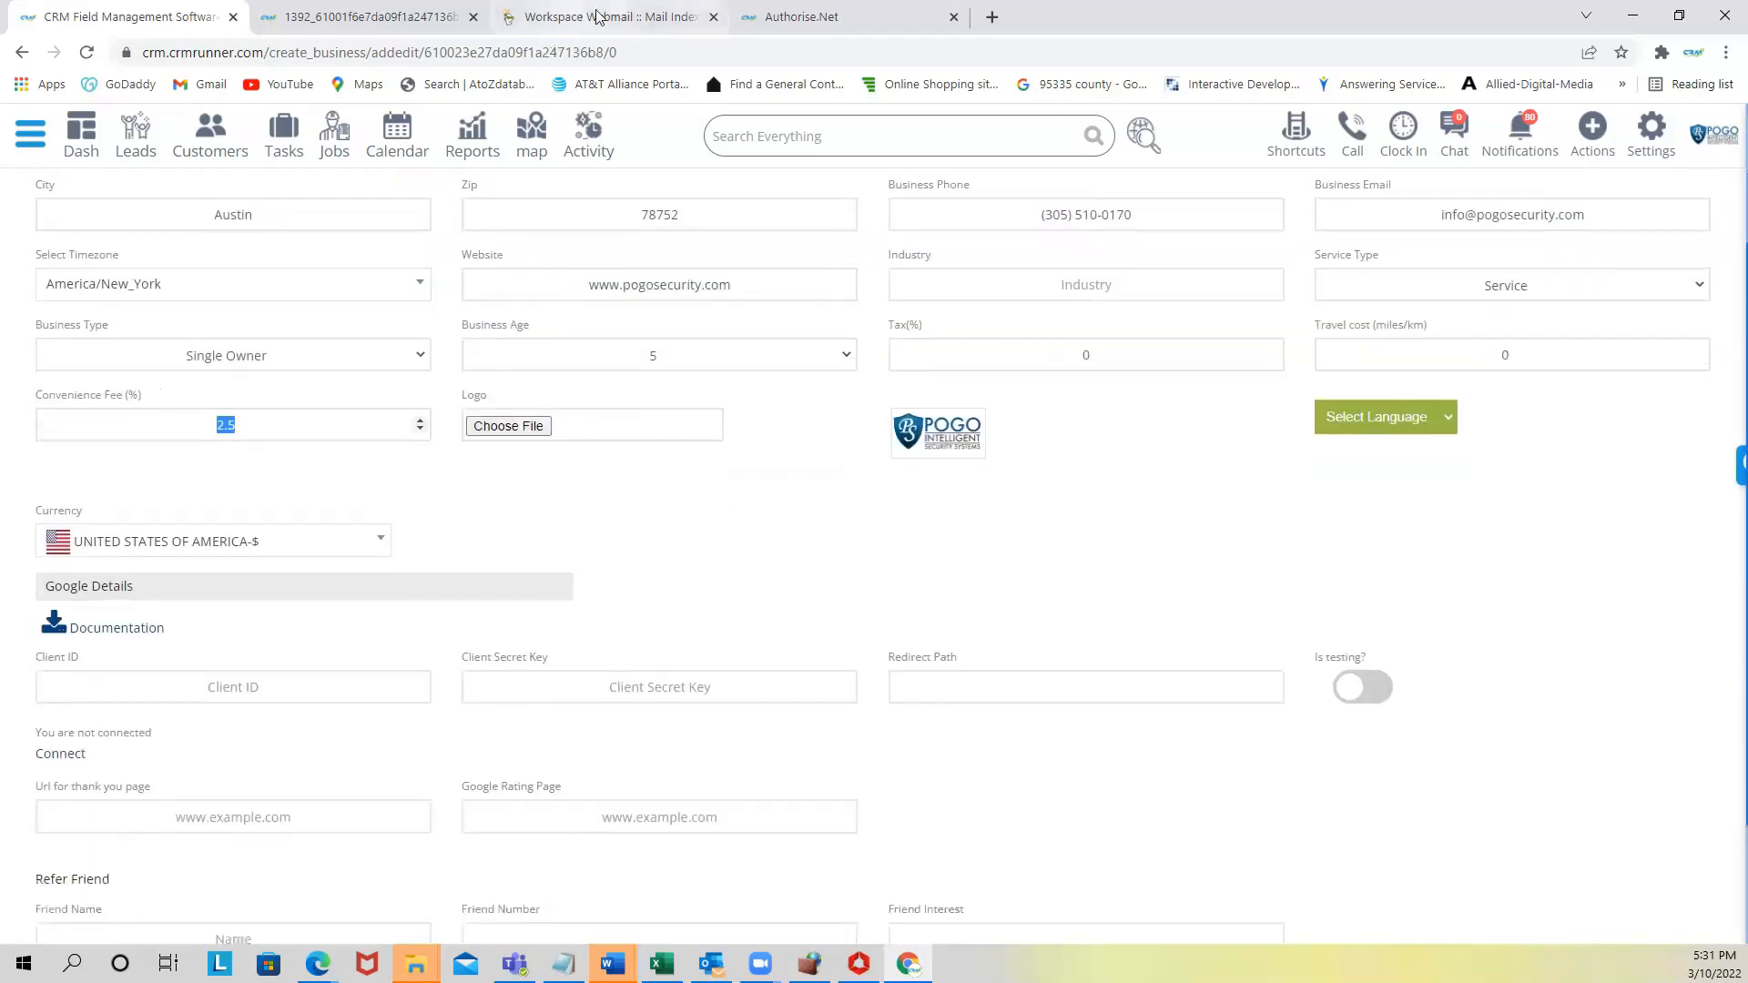
- Reopen the card payment page and compare the 958.01 invoice amount with the 981.96 total
{"action": "left_click", "coordinate": [597, 17]}
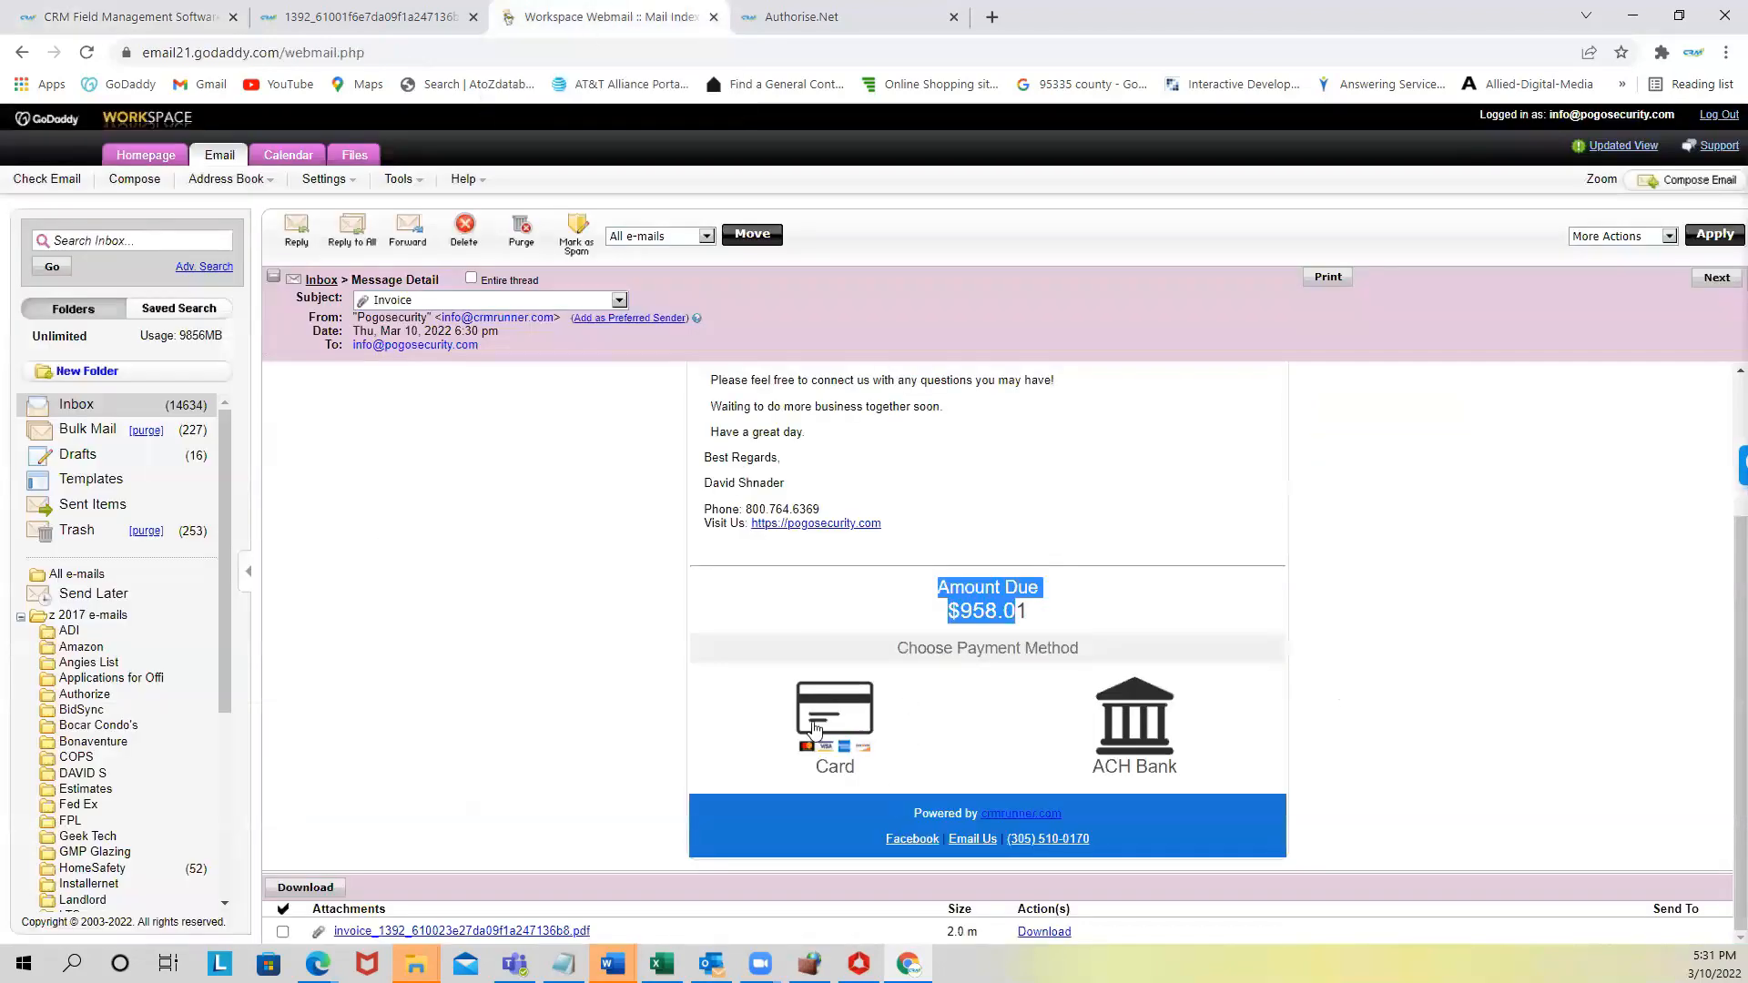
{"action": "left_click", "coordinate": [833, 715]}
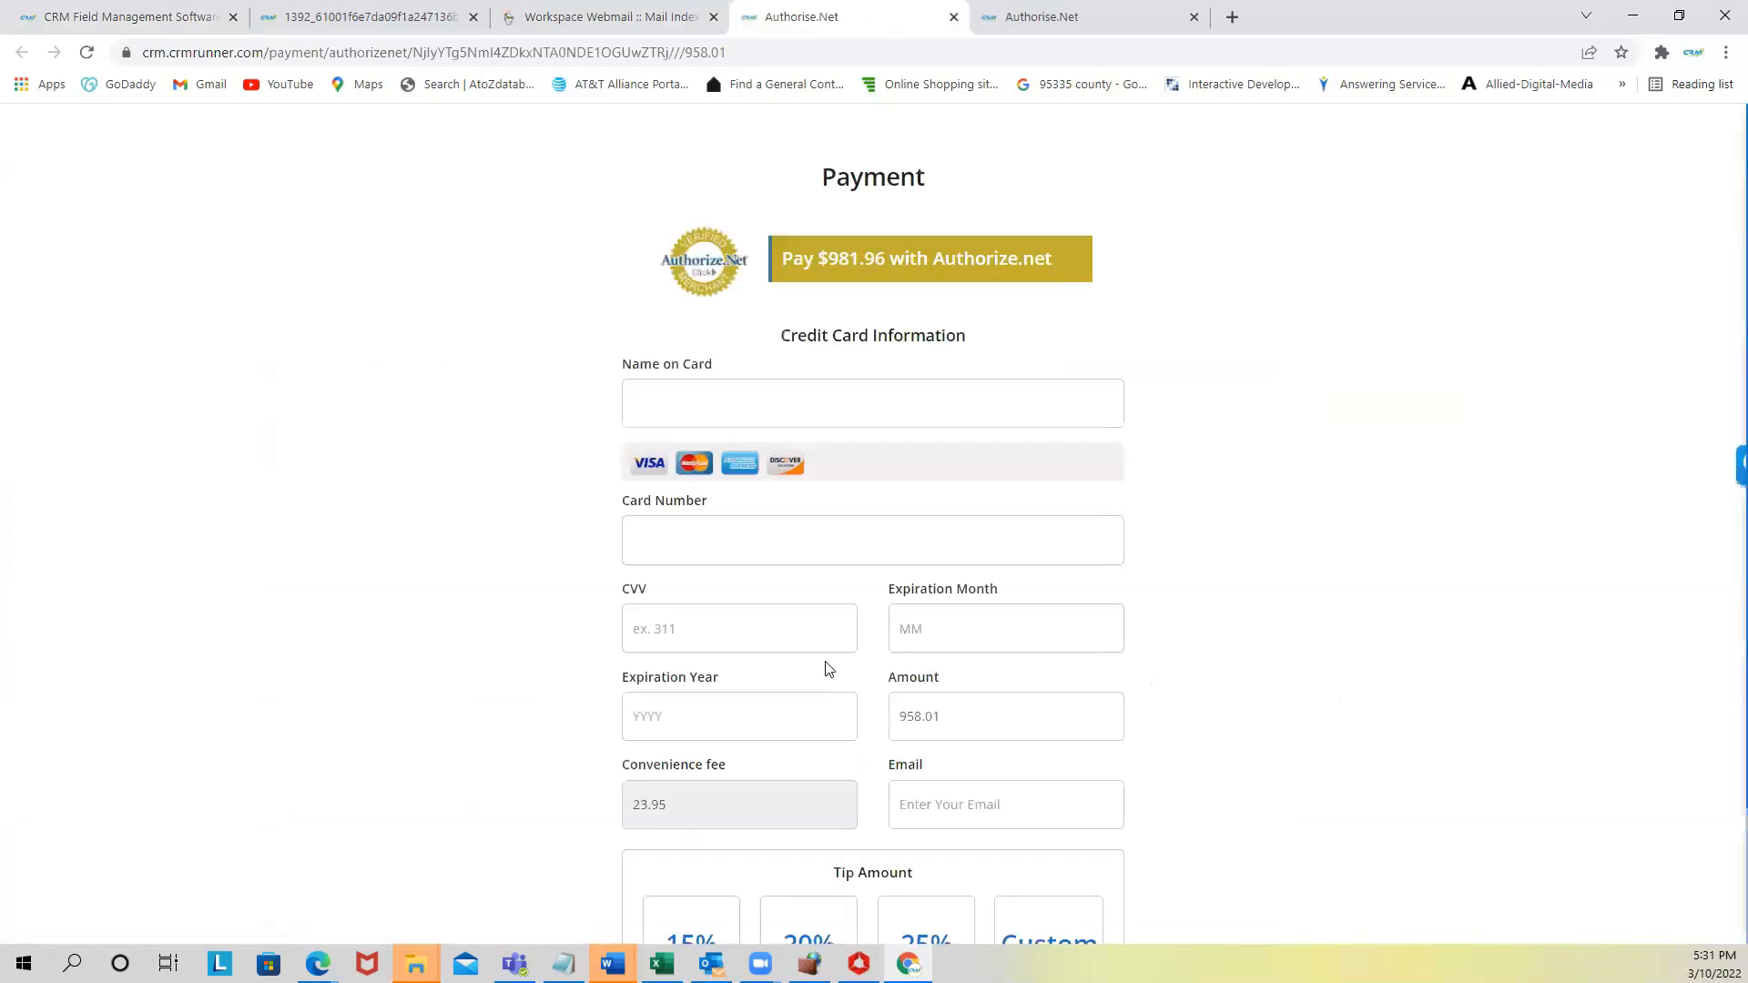
{"action": "left_click_drag", "start_coordinate": [829, 258], "coordinate": [869, 259]}
{"action": "left_click_drag", "start_coordinate": [902, 717], "coordinate": [947, 717]}
{"action": "left_click_drag", "start_coordinate": [825, 259], "coordinate": [885, 260]}
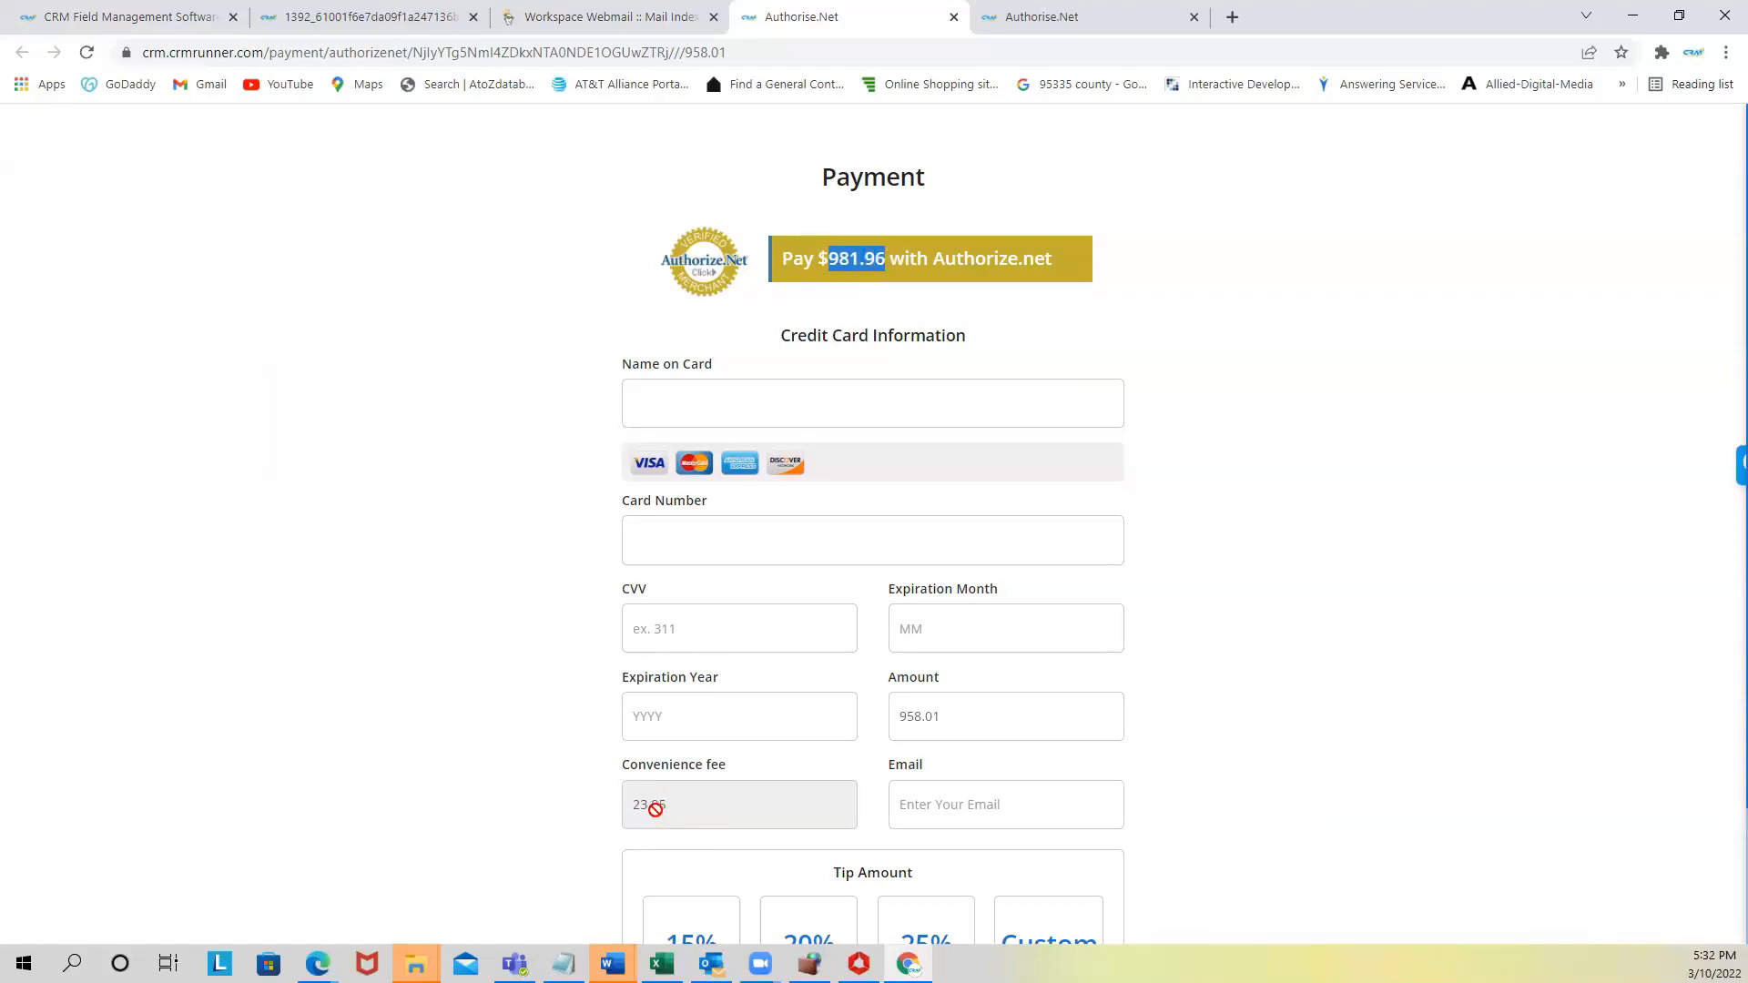
{"action": "scroll", "coordinate": [654, 805], "scroll_direction": "down", "scroll_amount": 2}
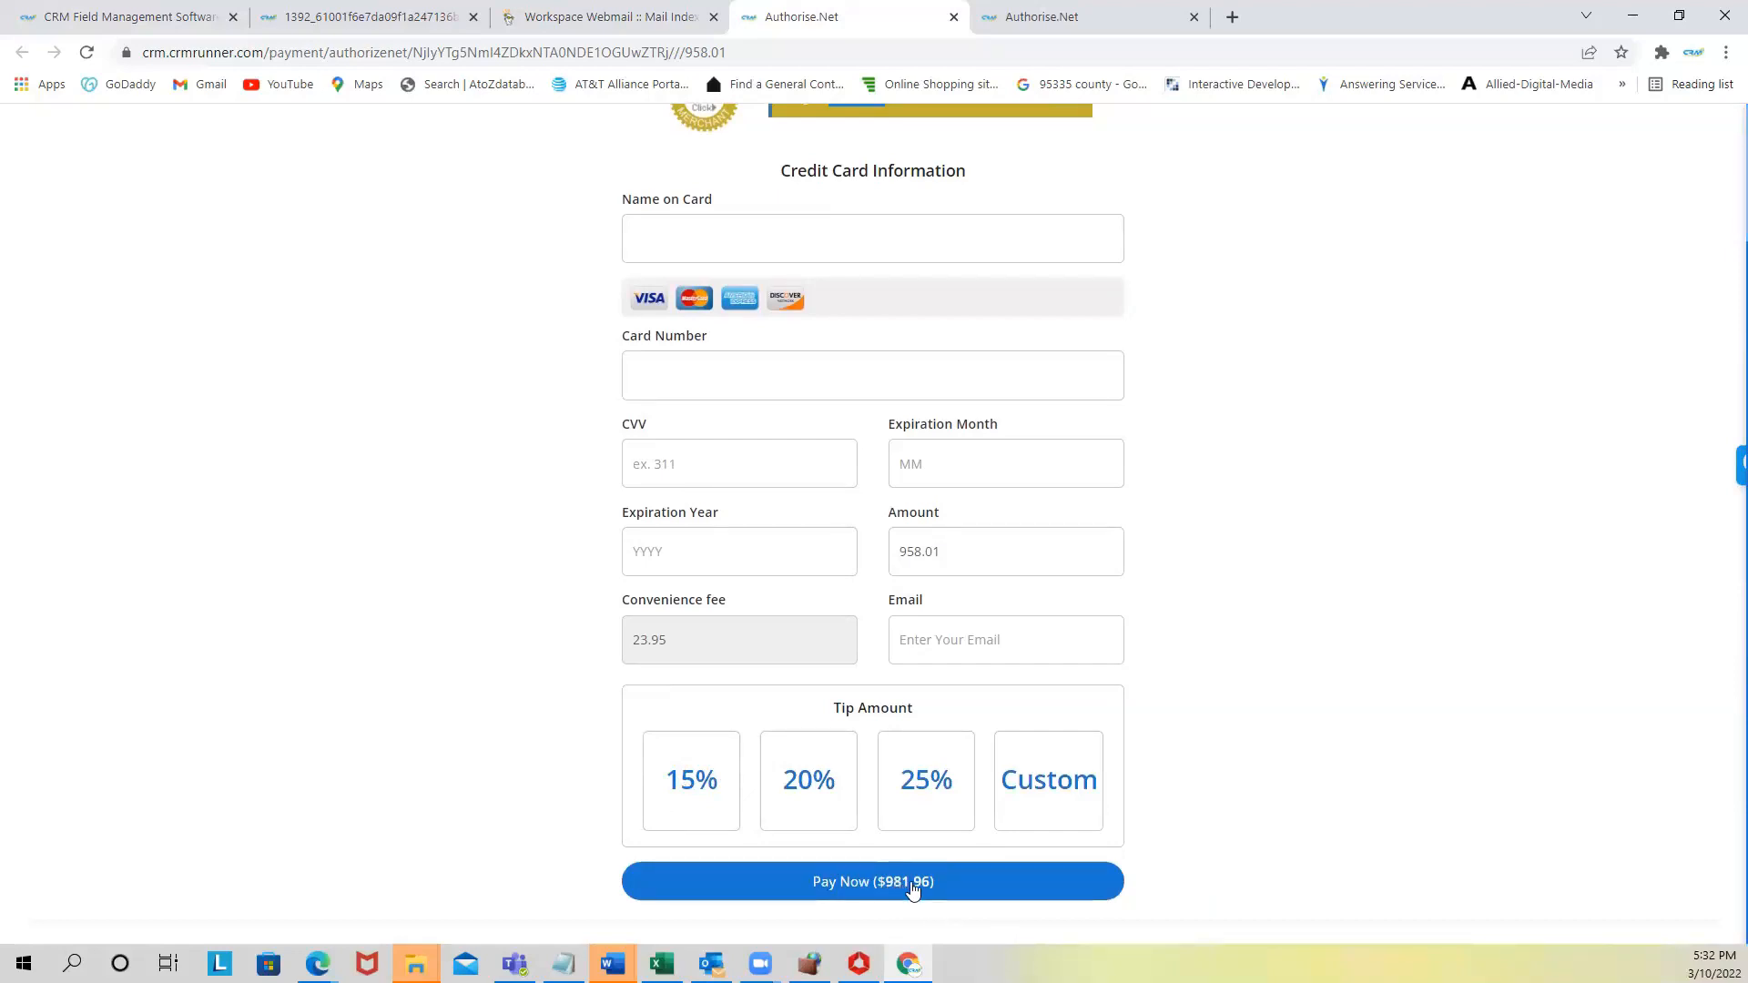
- Try 15% and 20% tips, settle on a custom 10 tip, then close the extra payment tab
{"action": "left_click", "coordinate": [689, 781]}
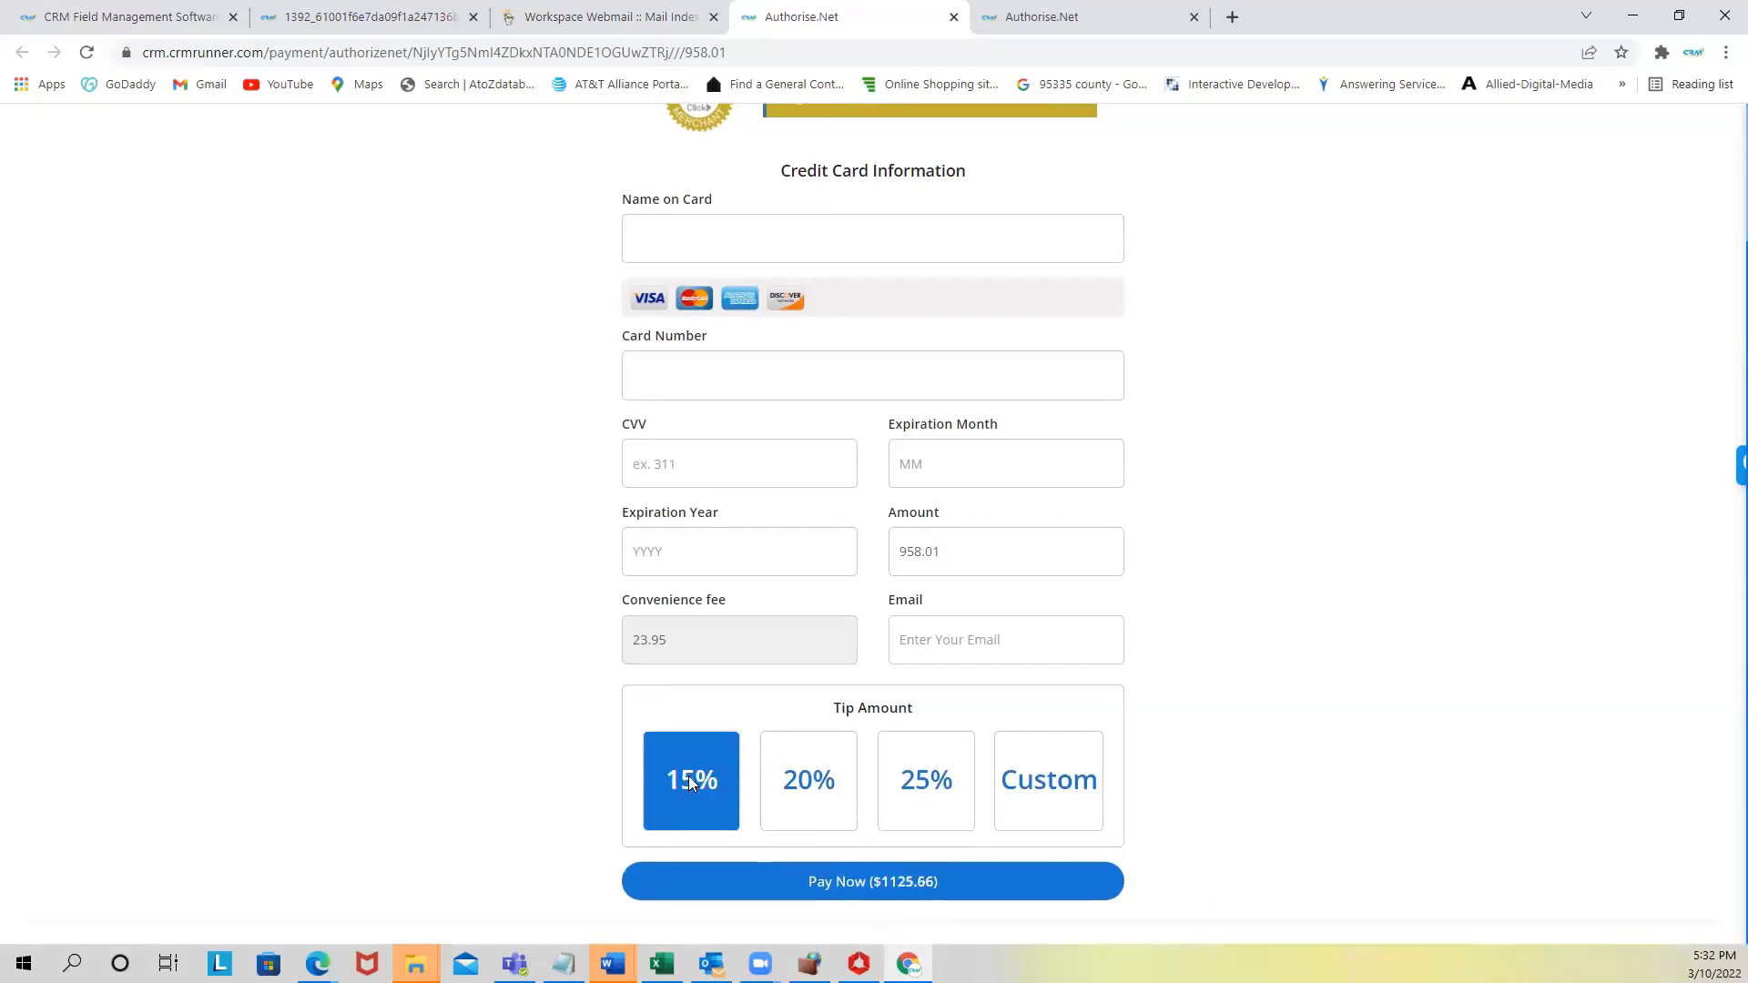
{"action": "left_click", "coordinate": [831, 797]}
{"action": "left_click", "coordinate": [1036, 781]}
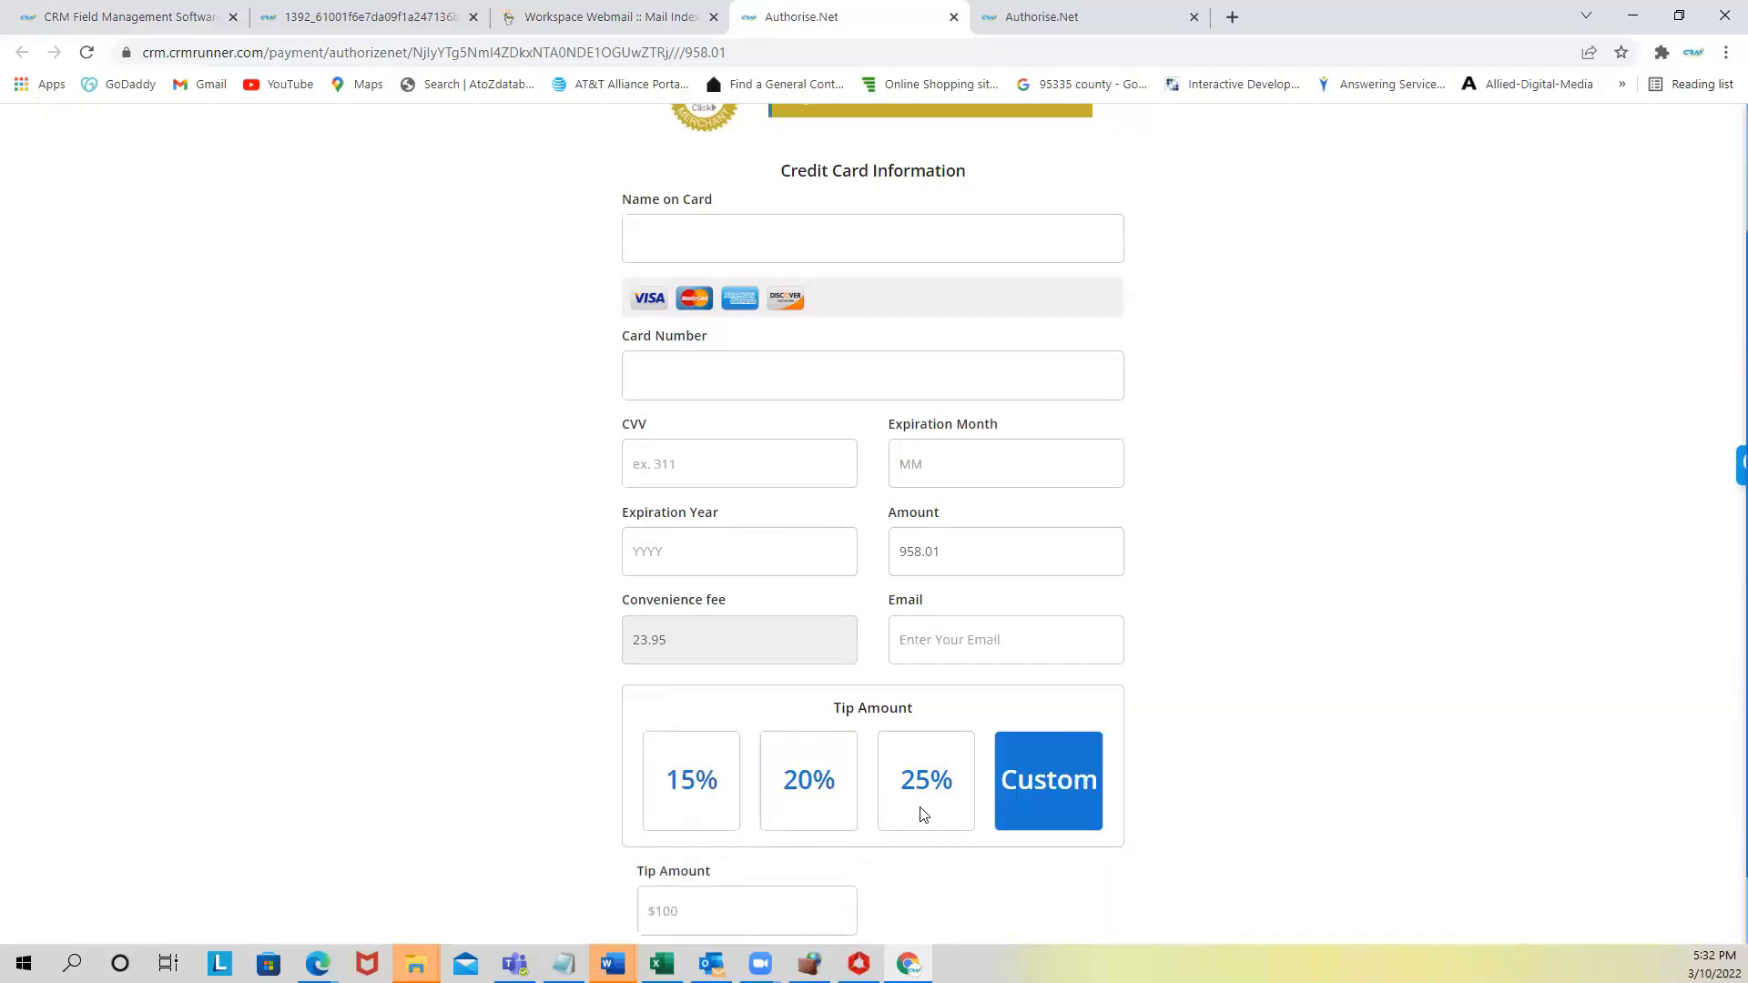
{"action": "scroll", "coordinate": [921, 810], "scroll_direction": "down", "scroll_amount": 1}
{"action": "type", "text": "10"}
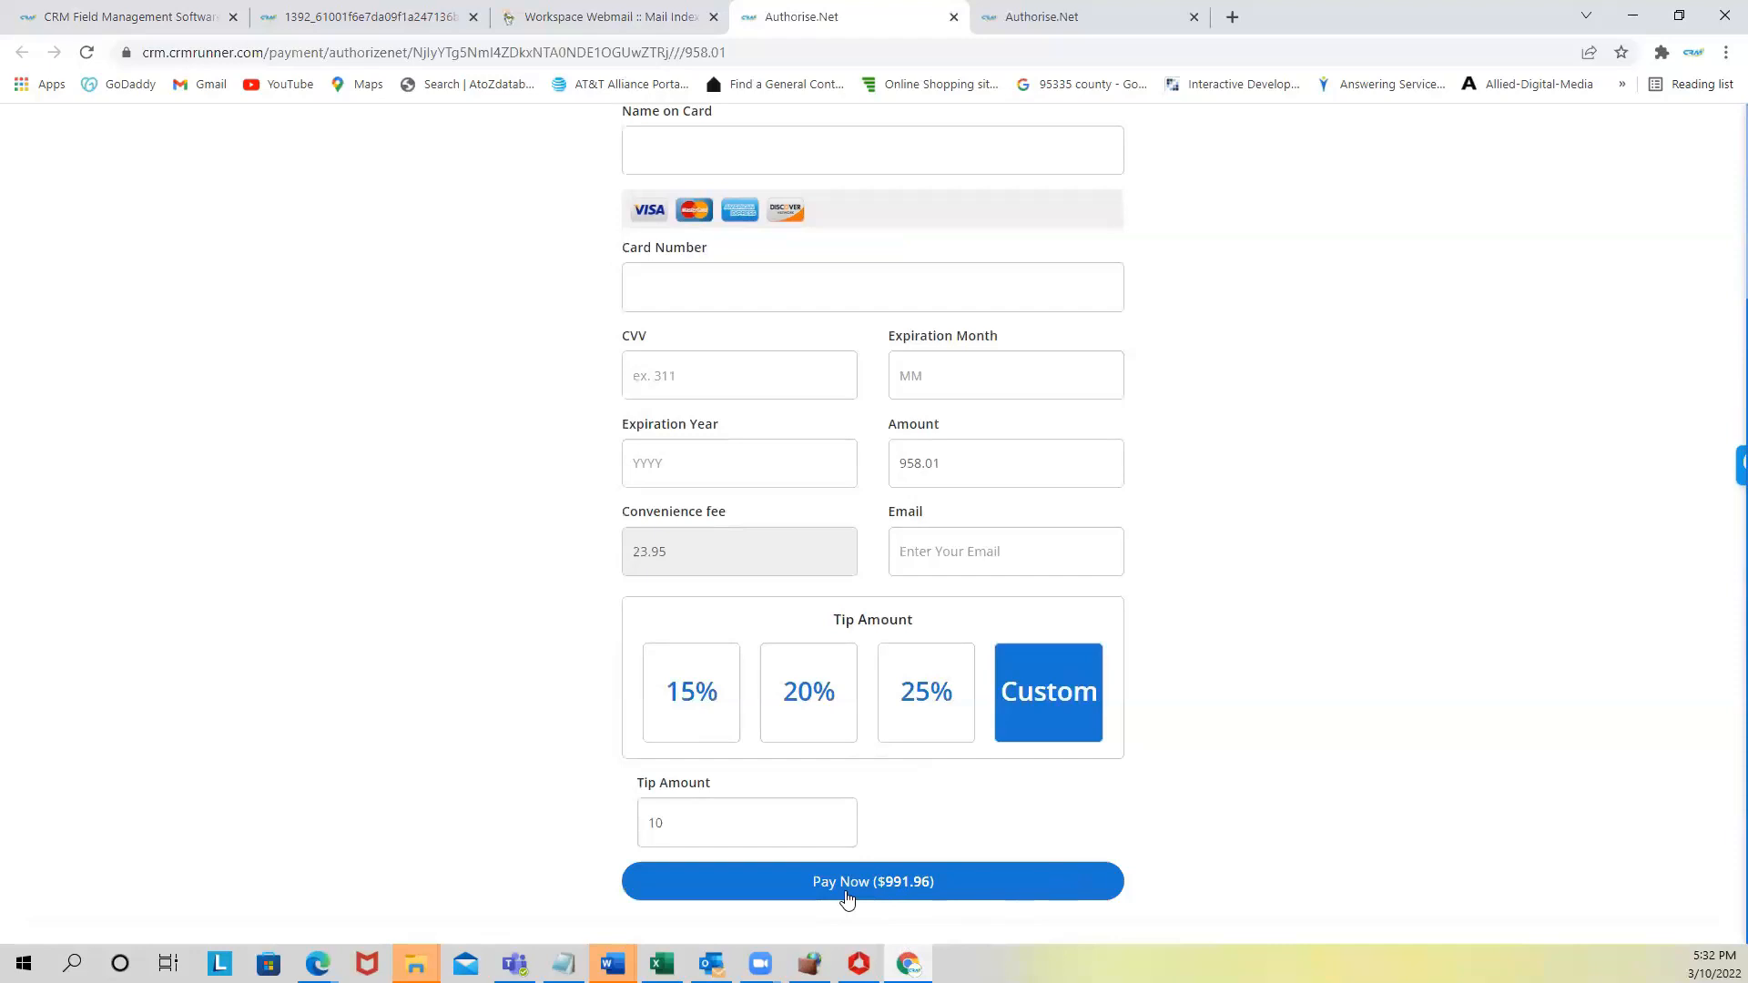
{"action": "scroll", "coordinate": [842, 897], "scroll_direction": "up", "scroll_amount": 3}
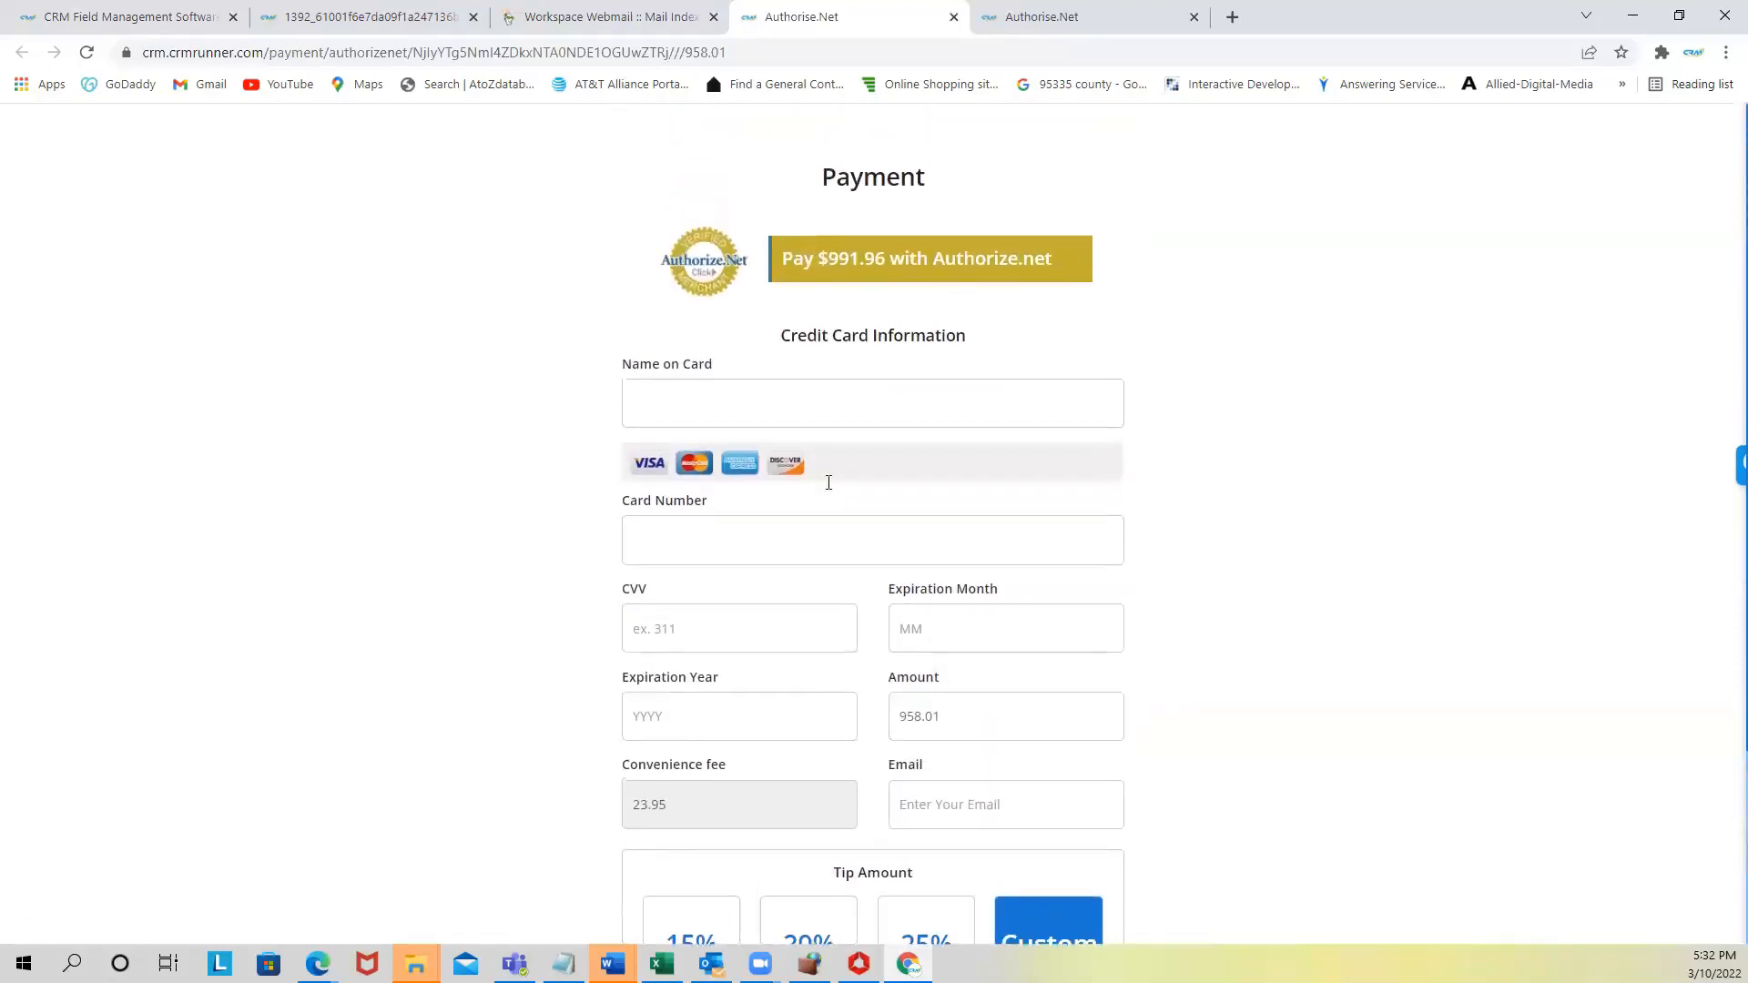
{"action": "left_click", "coordinate": [953, 16]}
{"action": "left_click", "coordinate": [657, 16]}
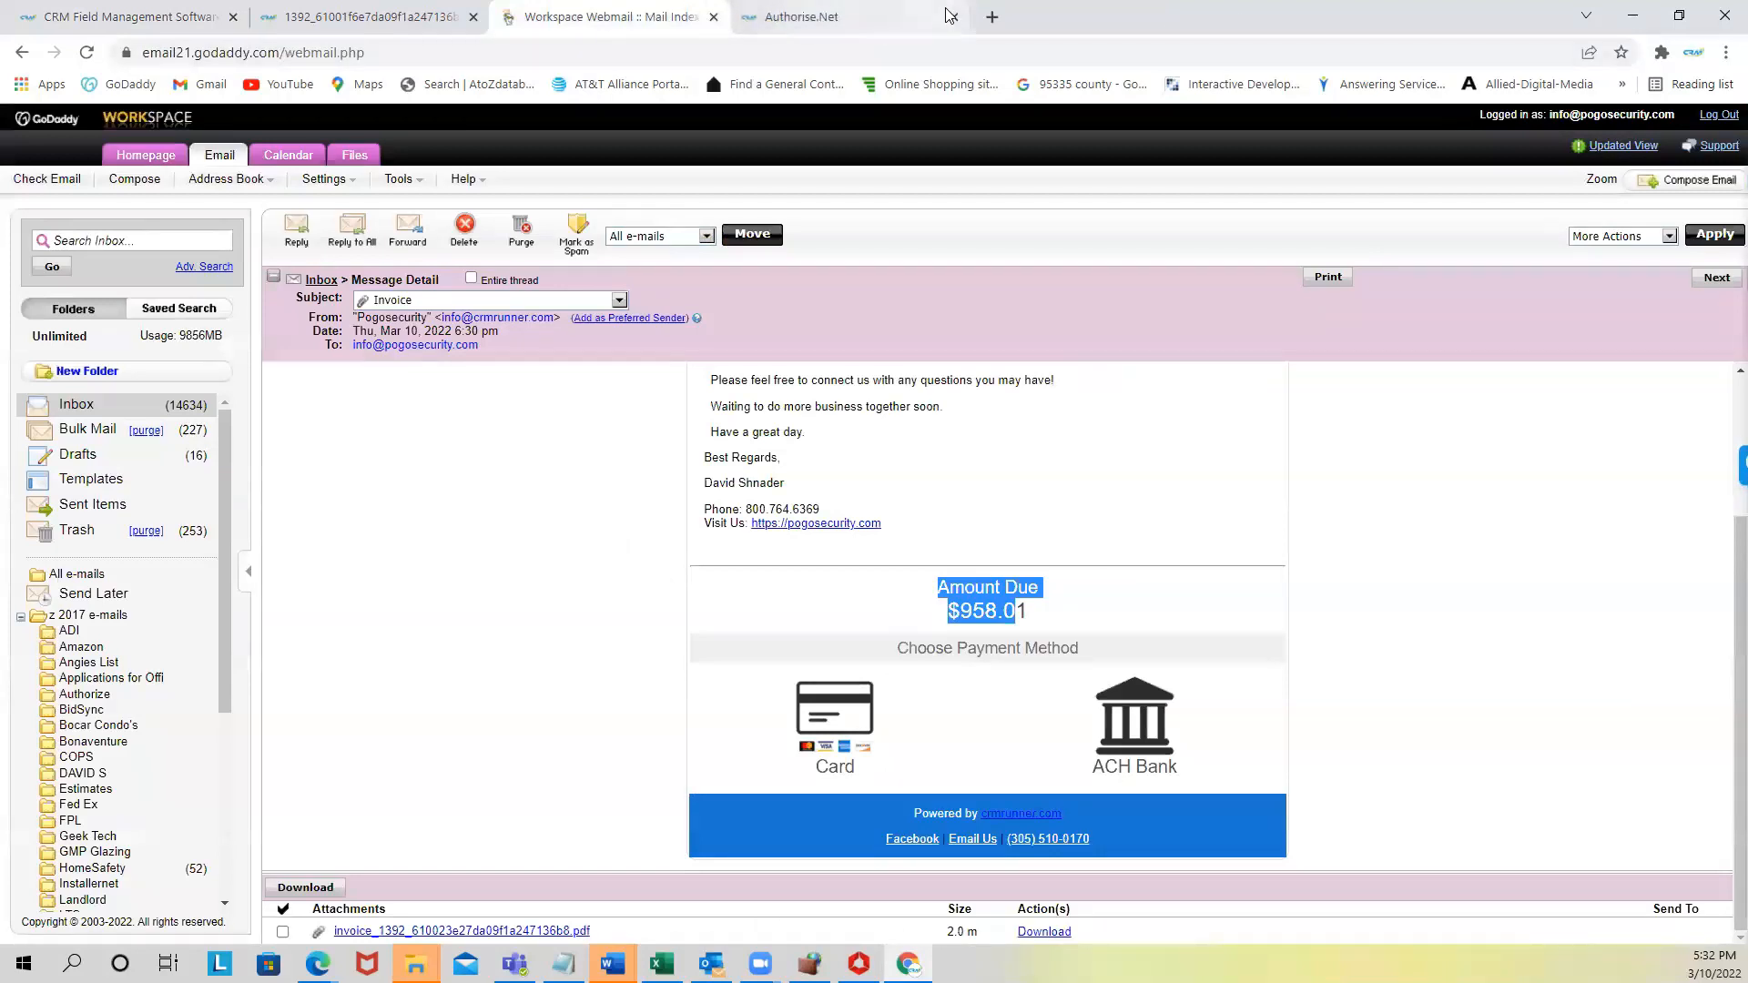
- Close the remaining payment page and return to CRM Runner
{"action": "left_click", "coordinate": [953, 16]}
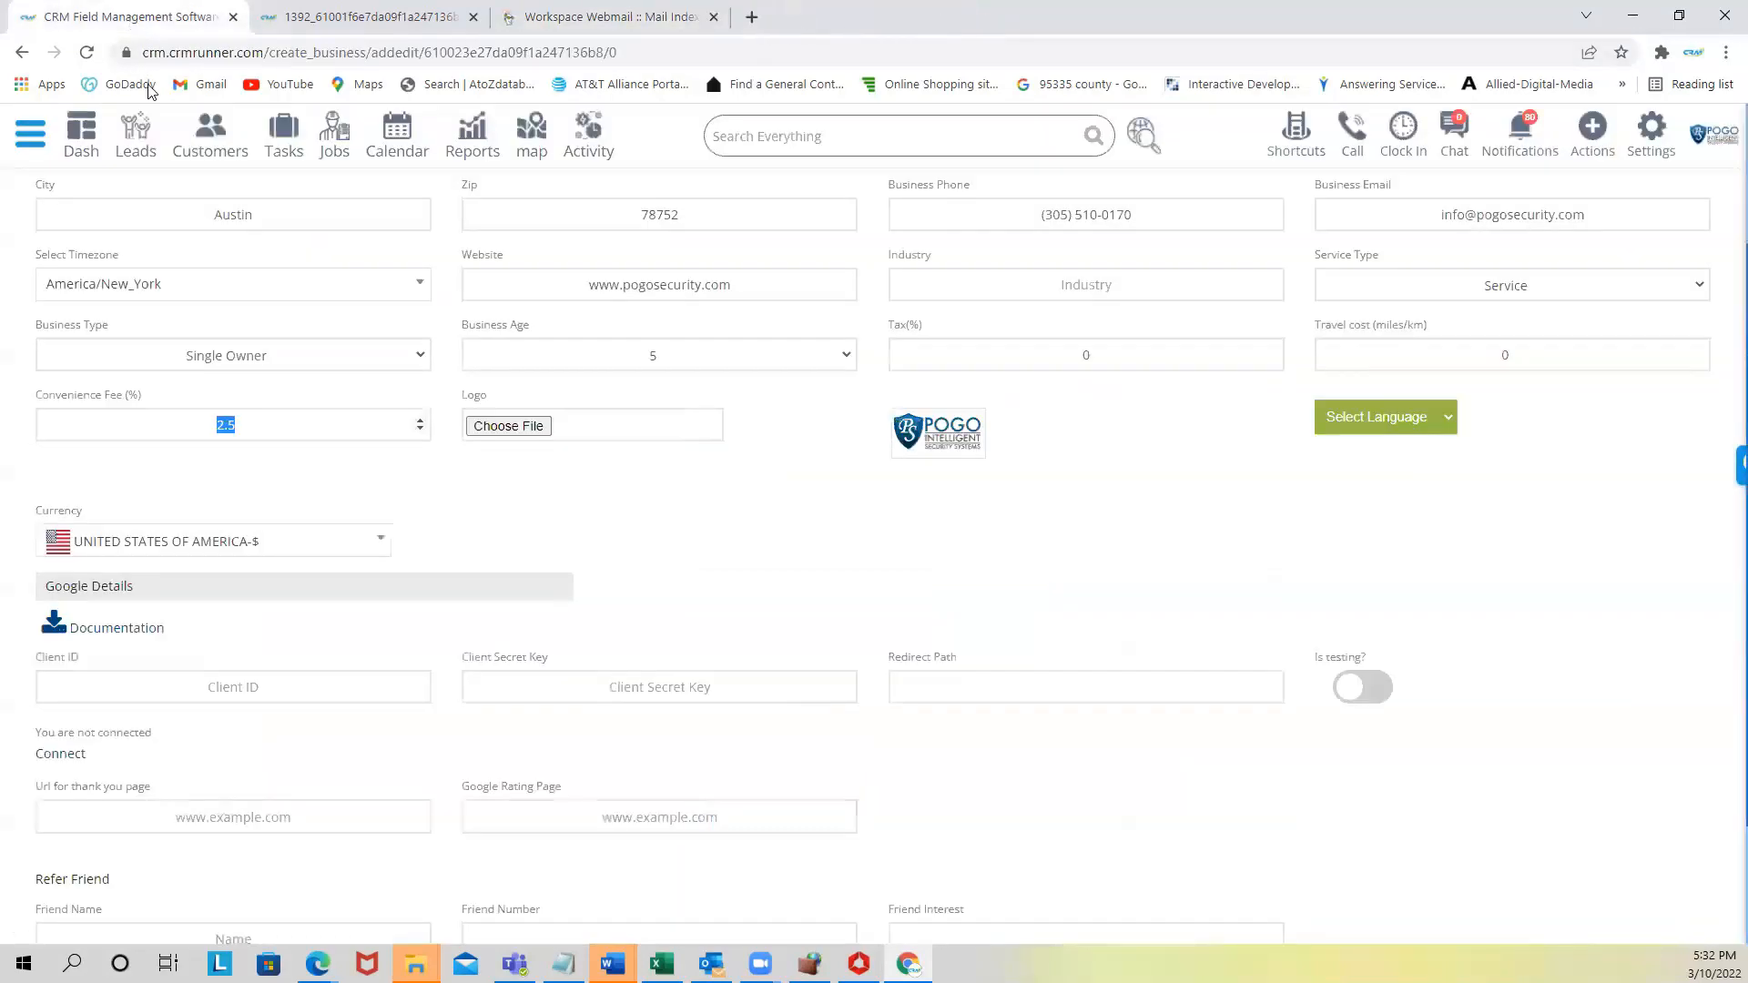
{"action": "left_click", "coordinate": [135, 18]}
{"action": "scroll", "coordinate": [392, 464], "scroll_direction": "up", "scroll_amount": 3}
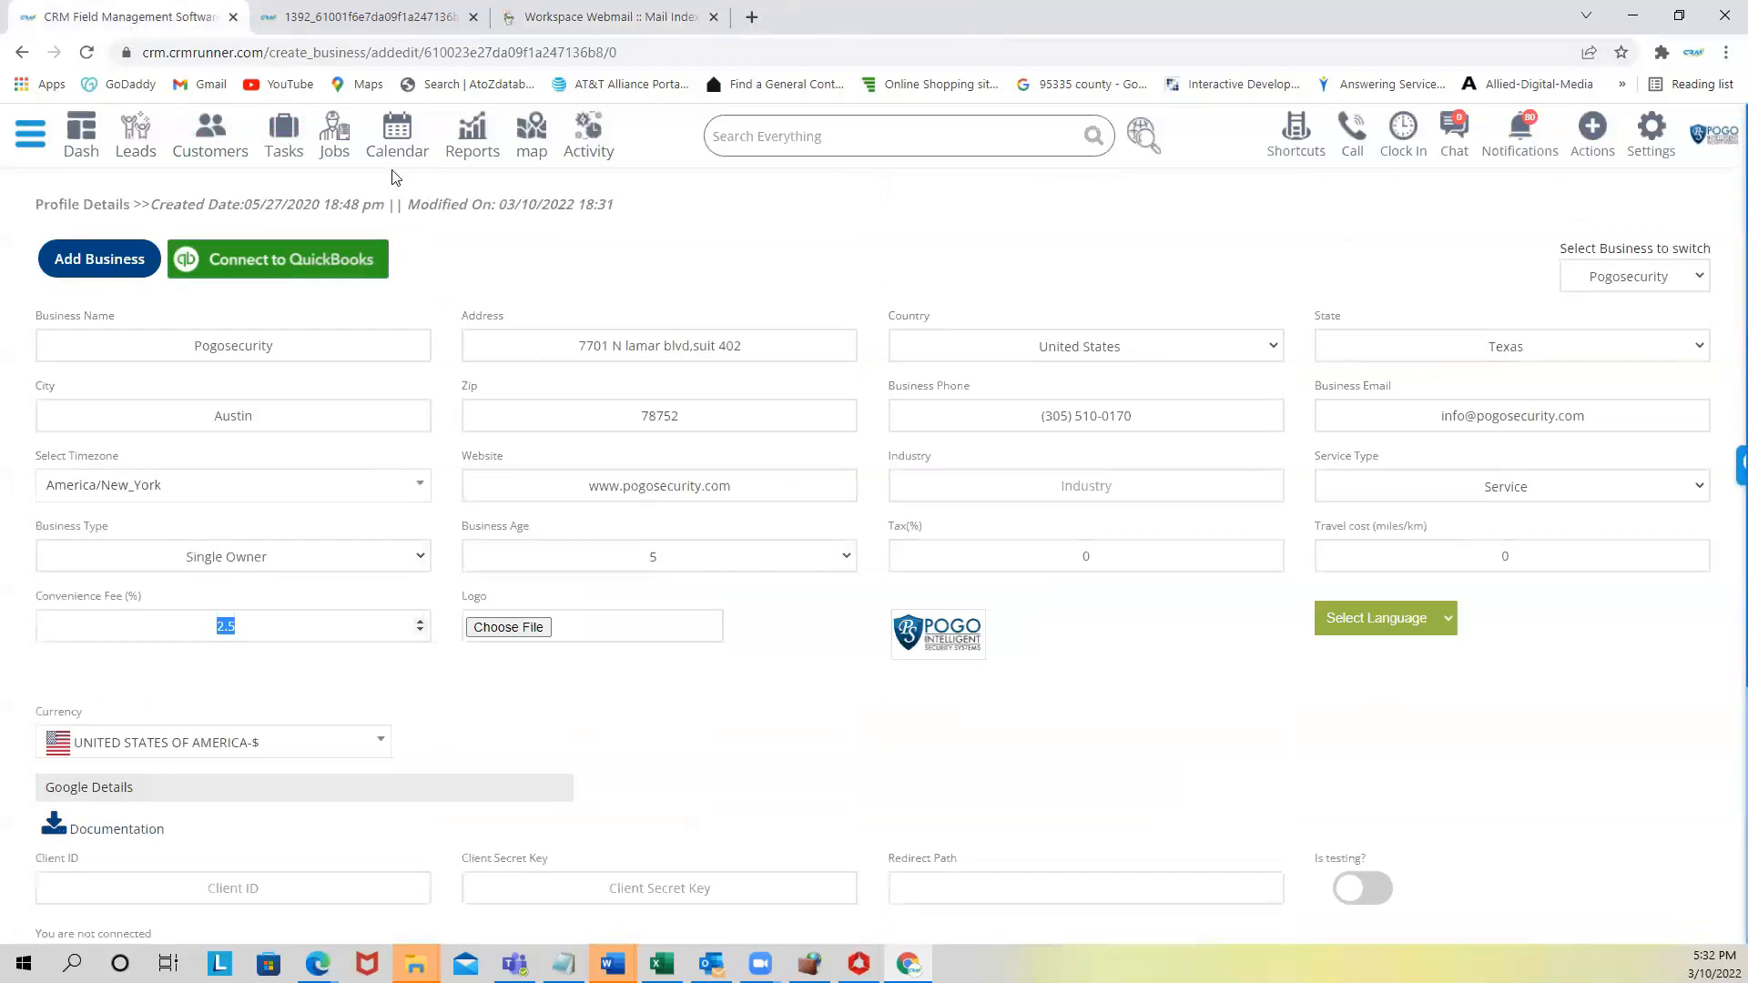
- View the calendar in week, day and list modes, then open the Job Schedule for March 10, 2022
{"action": "left_click", "coordinate": [386, 139]}
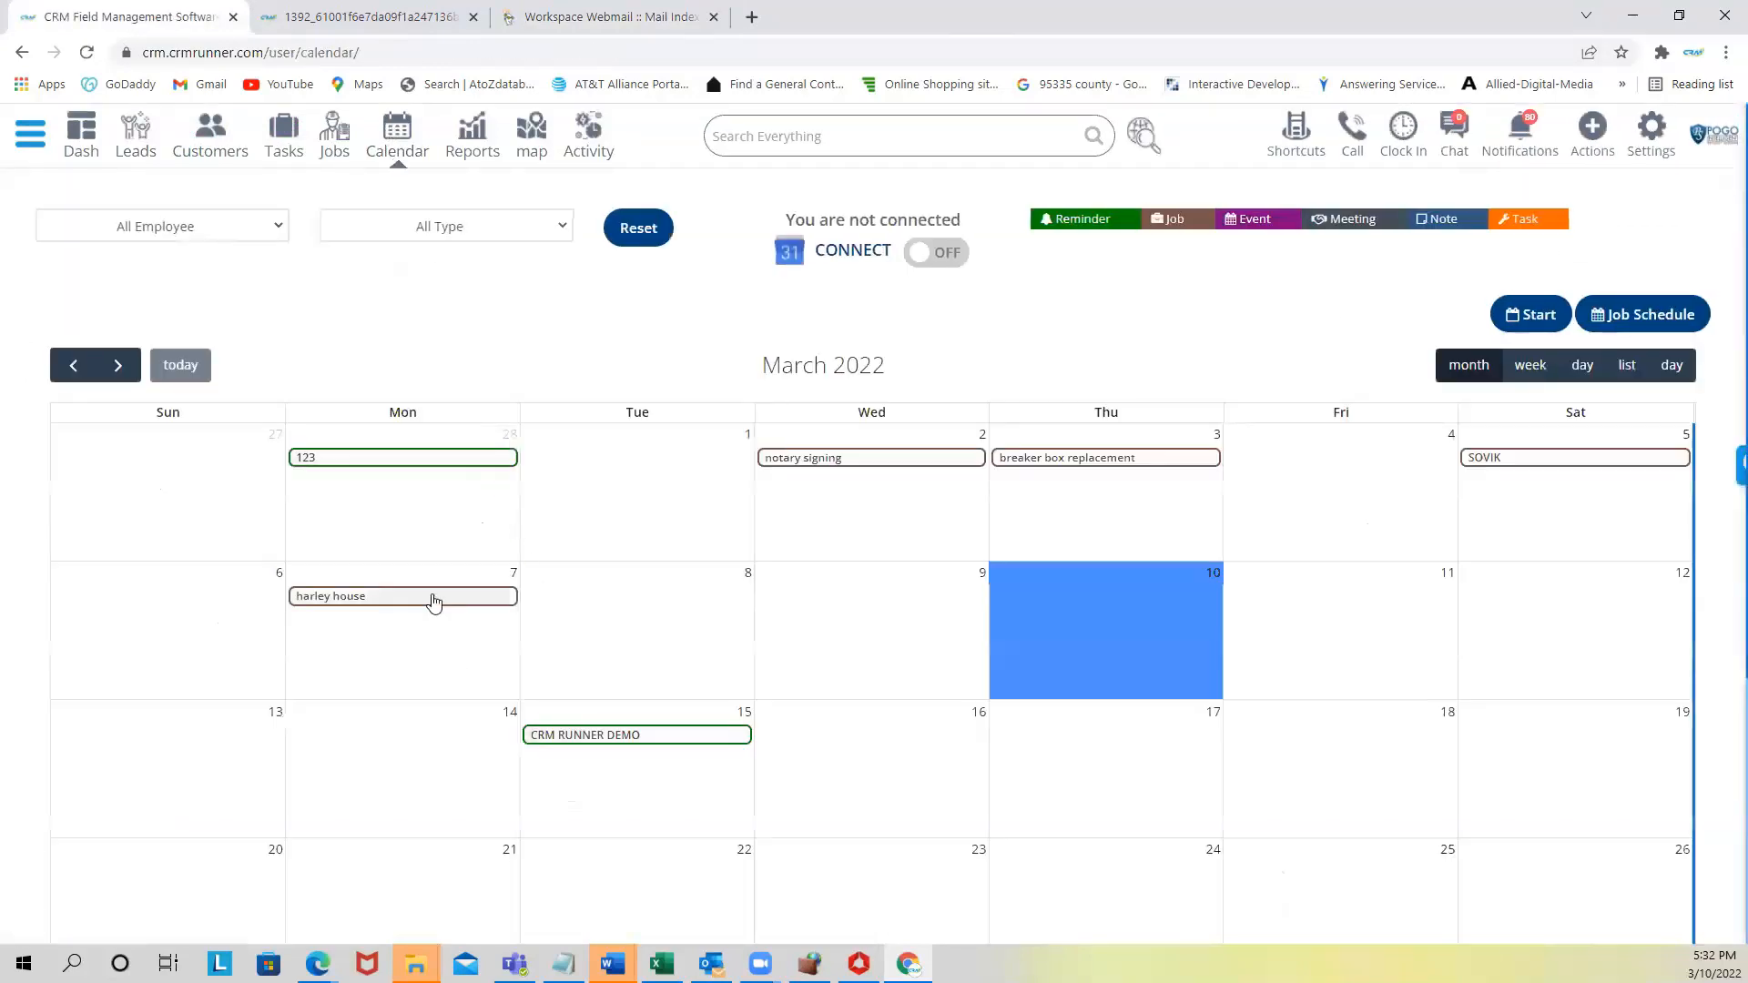
{"action": "left_click", "coordinate": [1542, 367]}
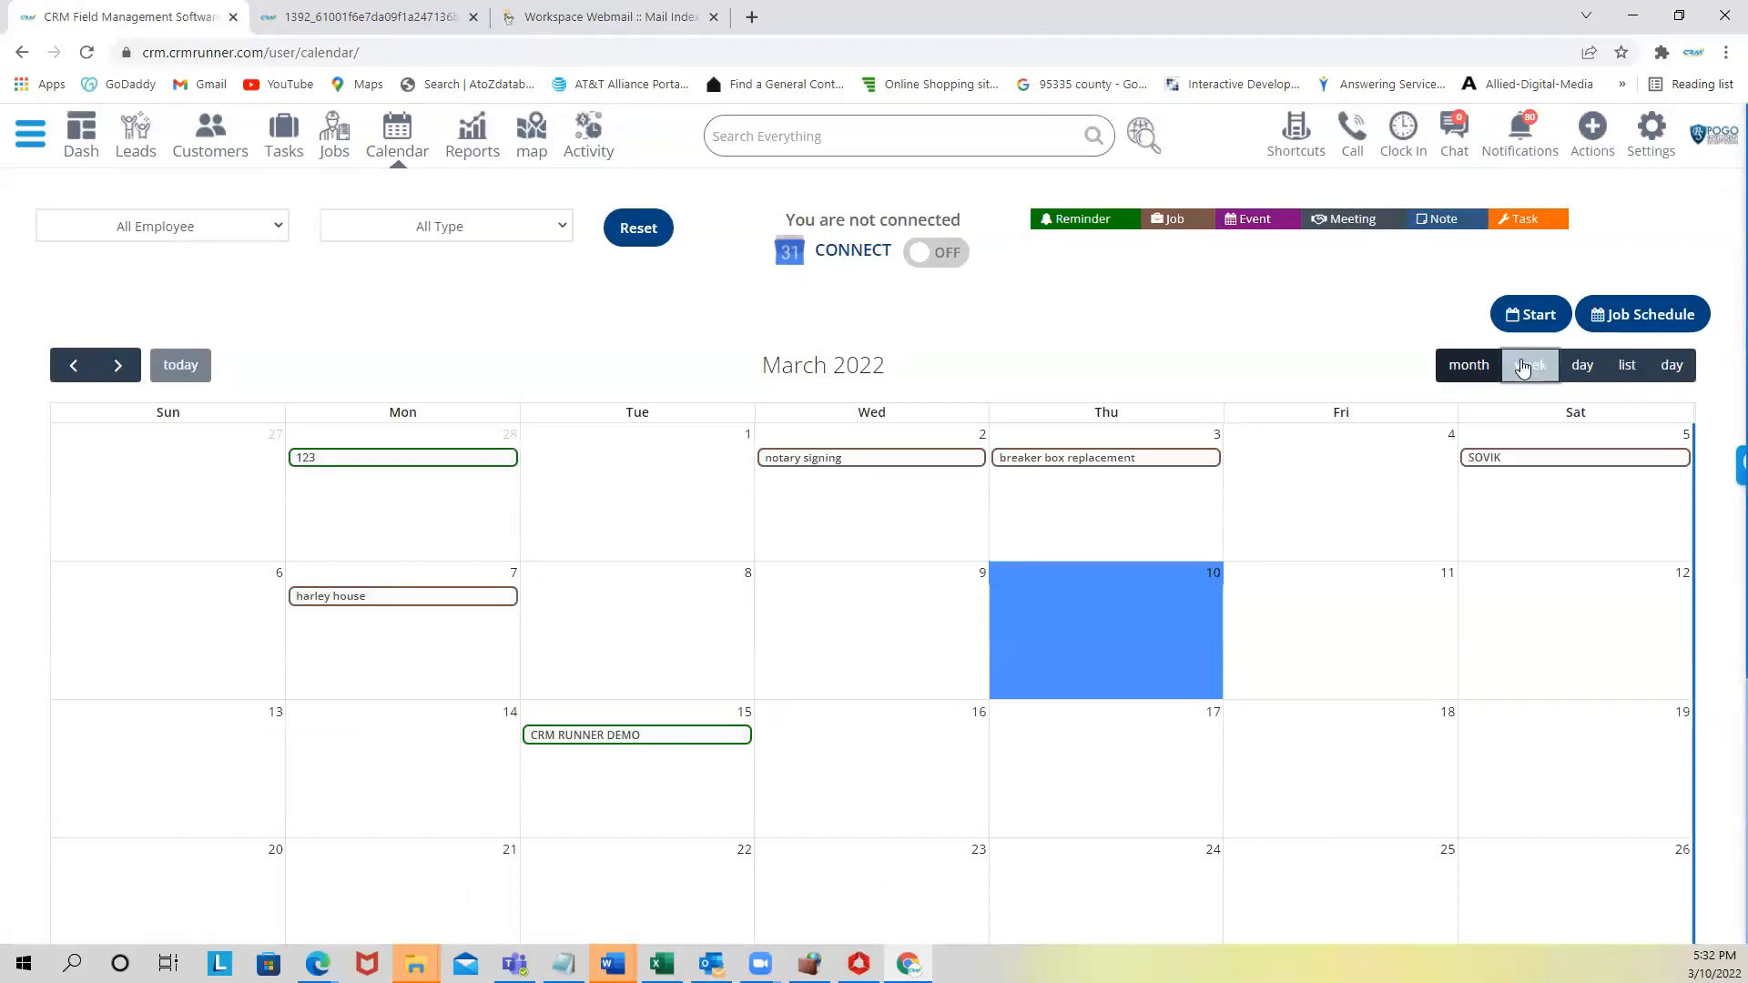
{"action": "left_click", "coordinate": [1583, 365]}
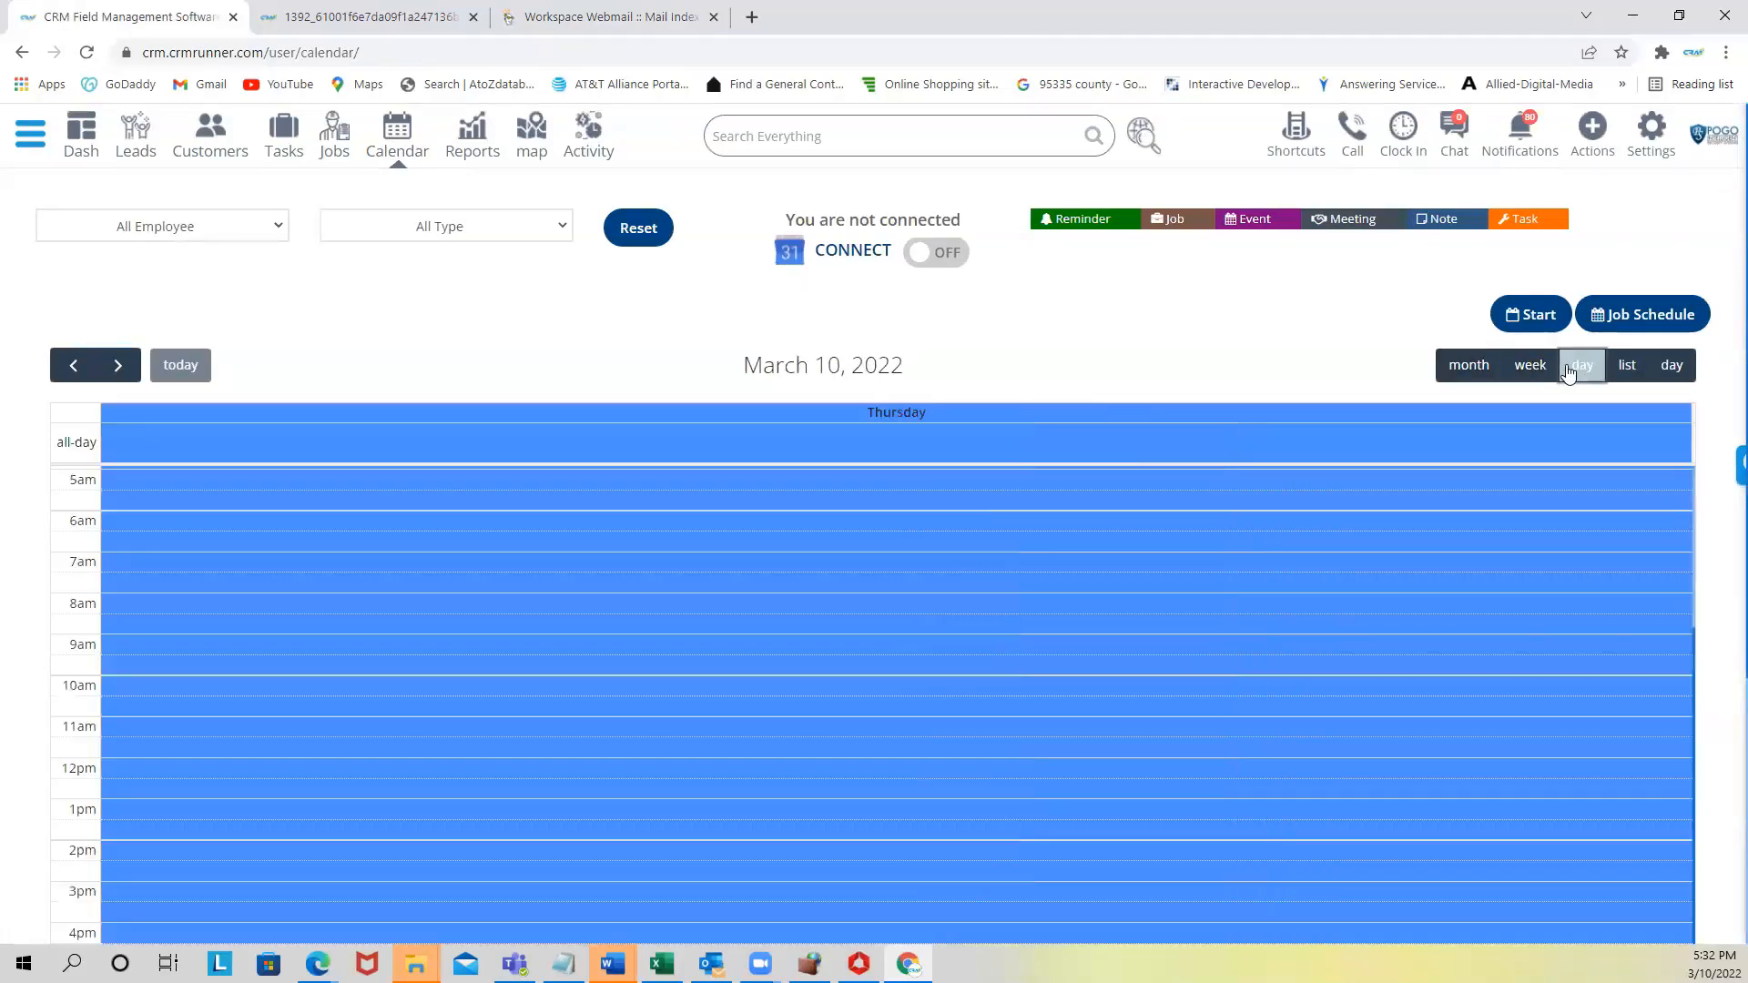
{"action": "left_click", "coordinate": [1617, 367]}
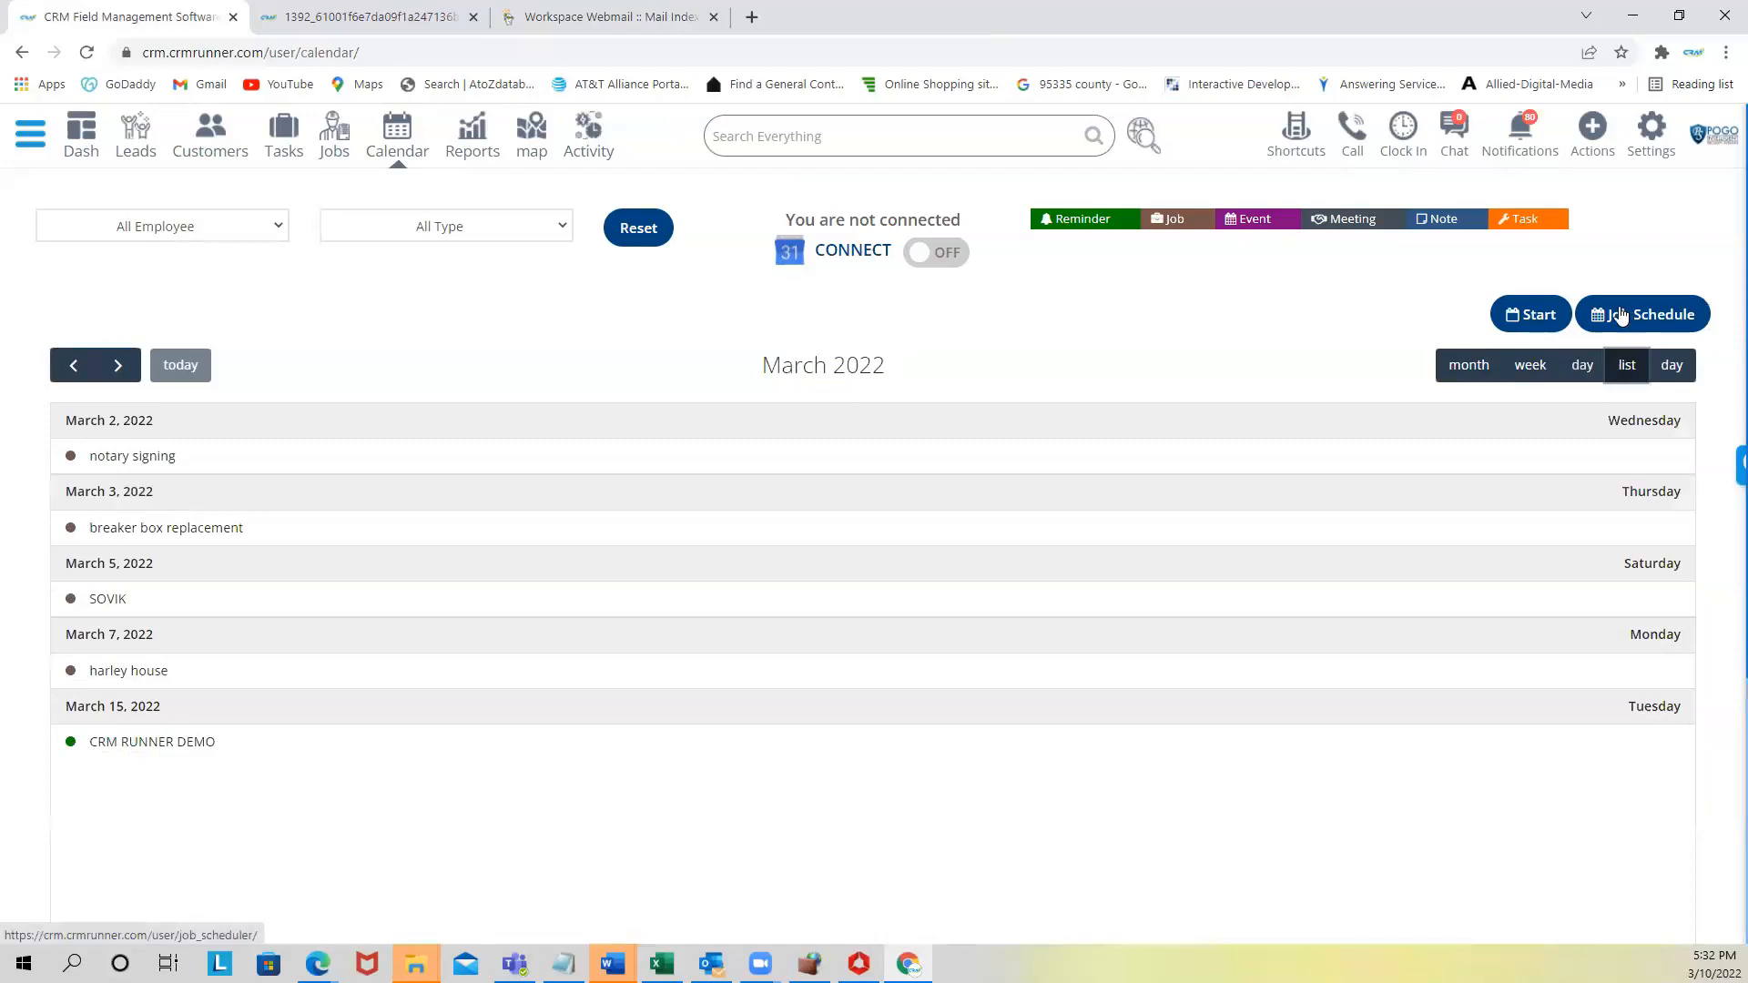
{"action": "left_click", "coordinate": [1630, 318]}
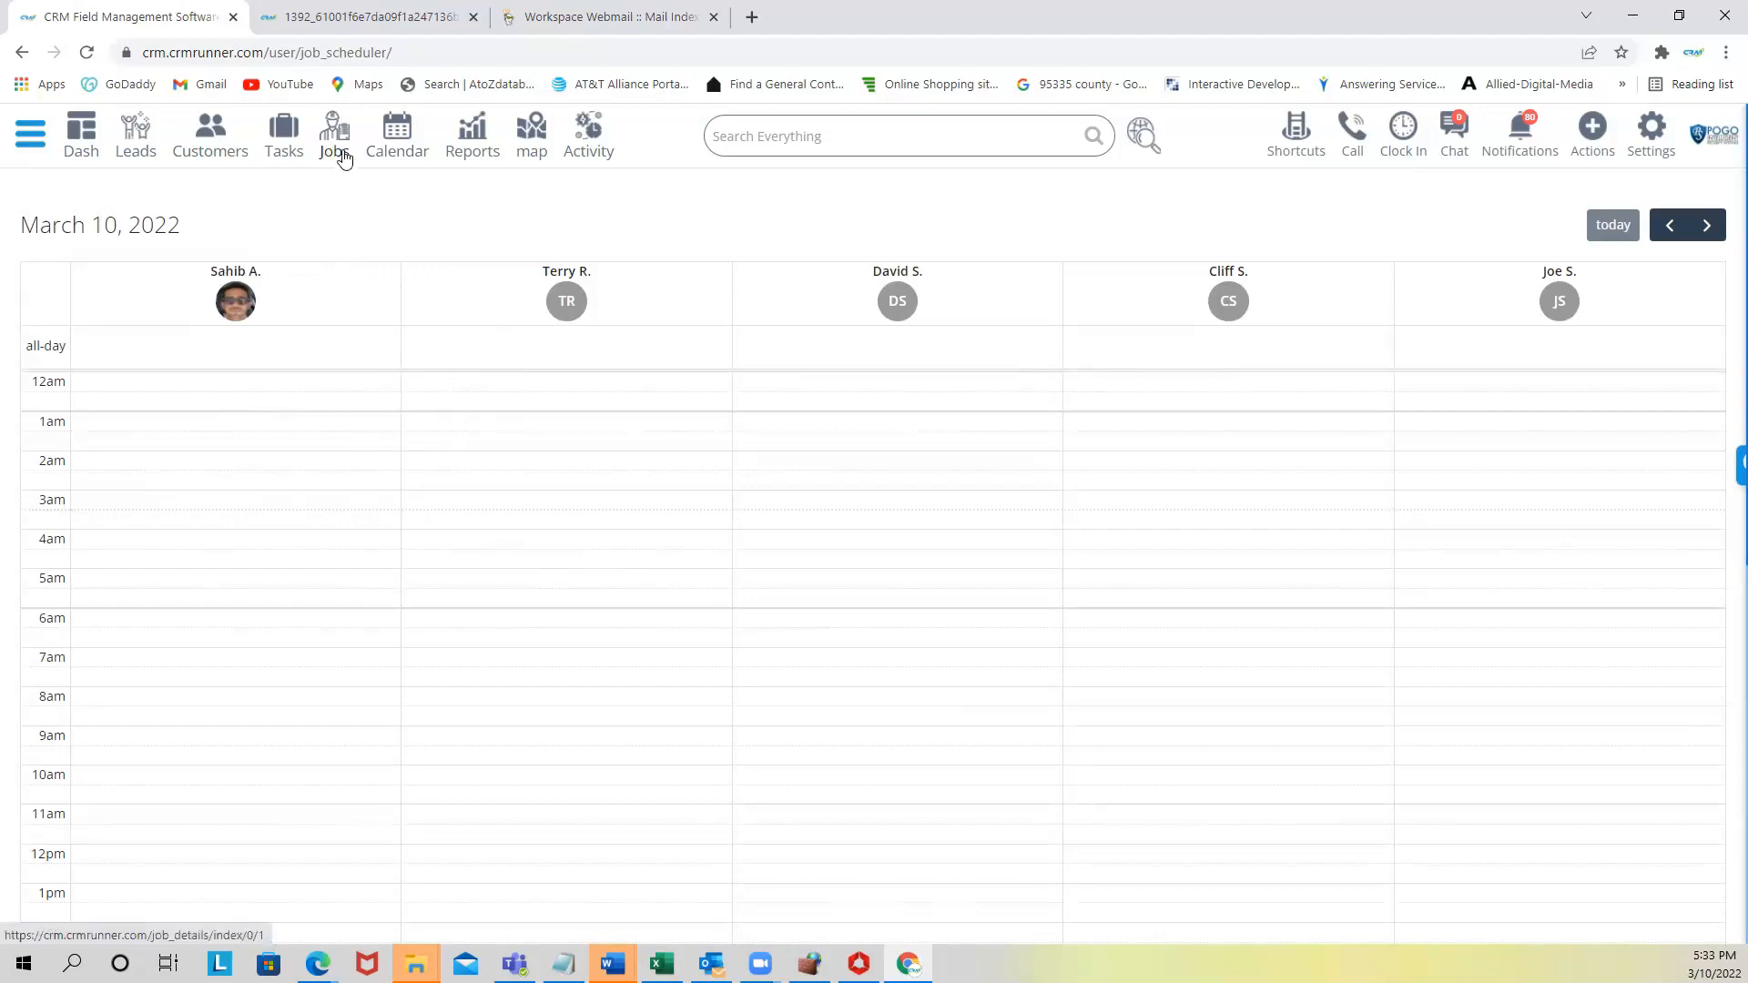
- Open the live map and search it for an employee by name
{"action": "left_click", "coordinate": [529, 137]}
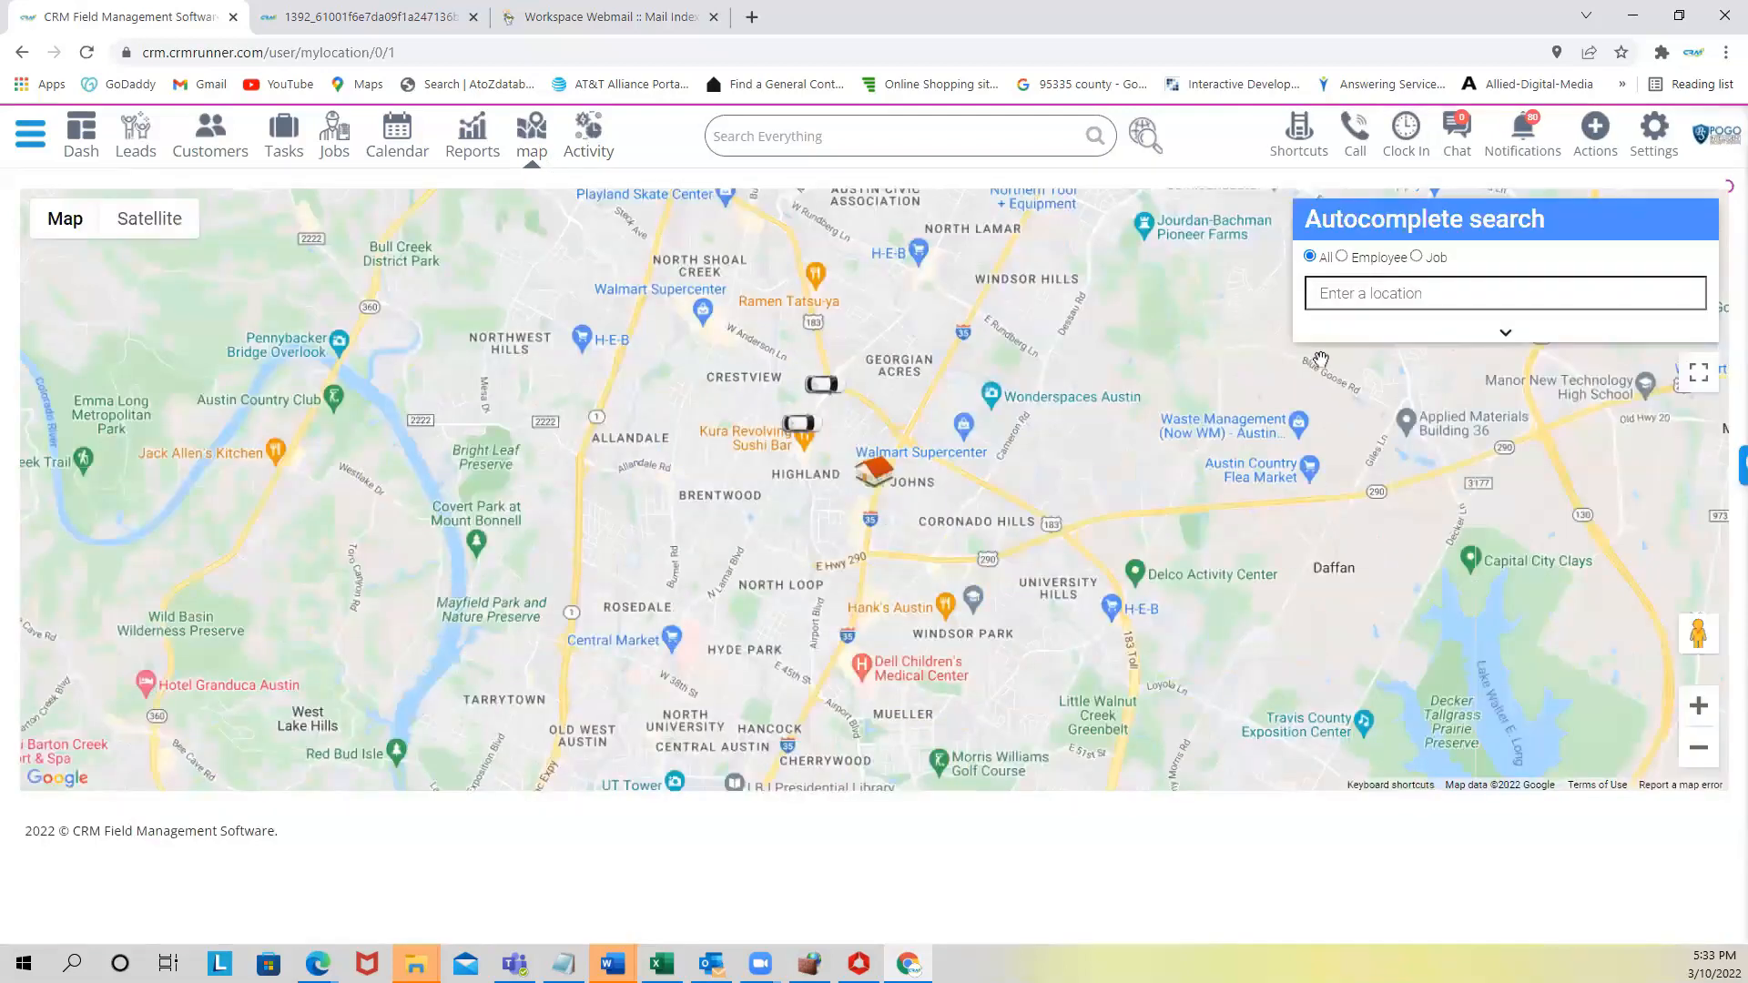
{"action": "left_click", "coordinate": [1341, 256]}
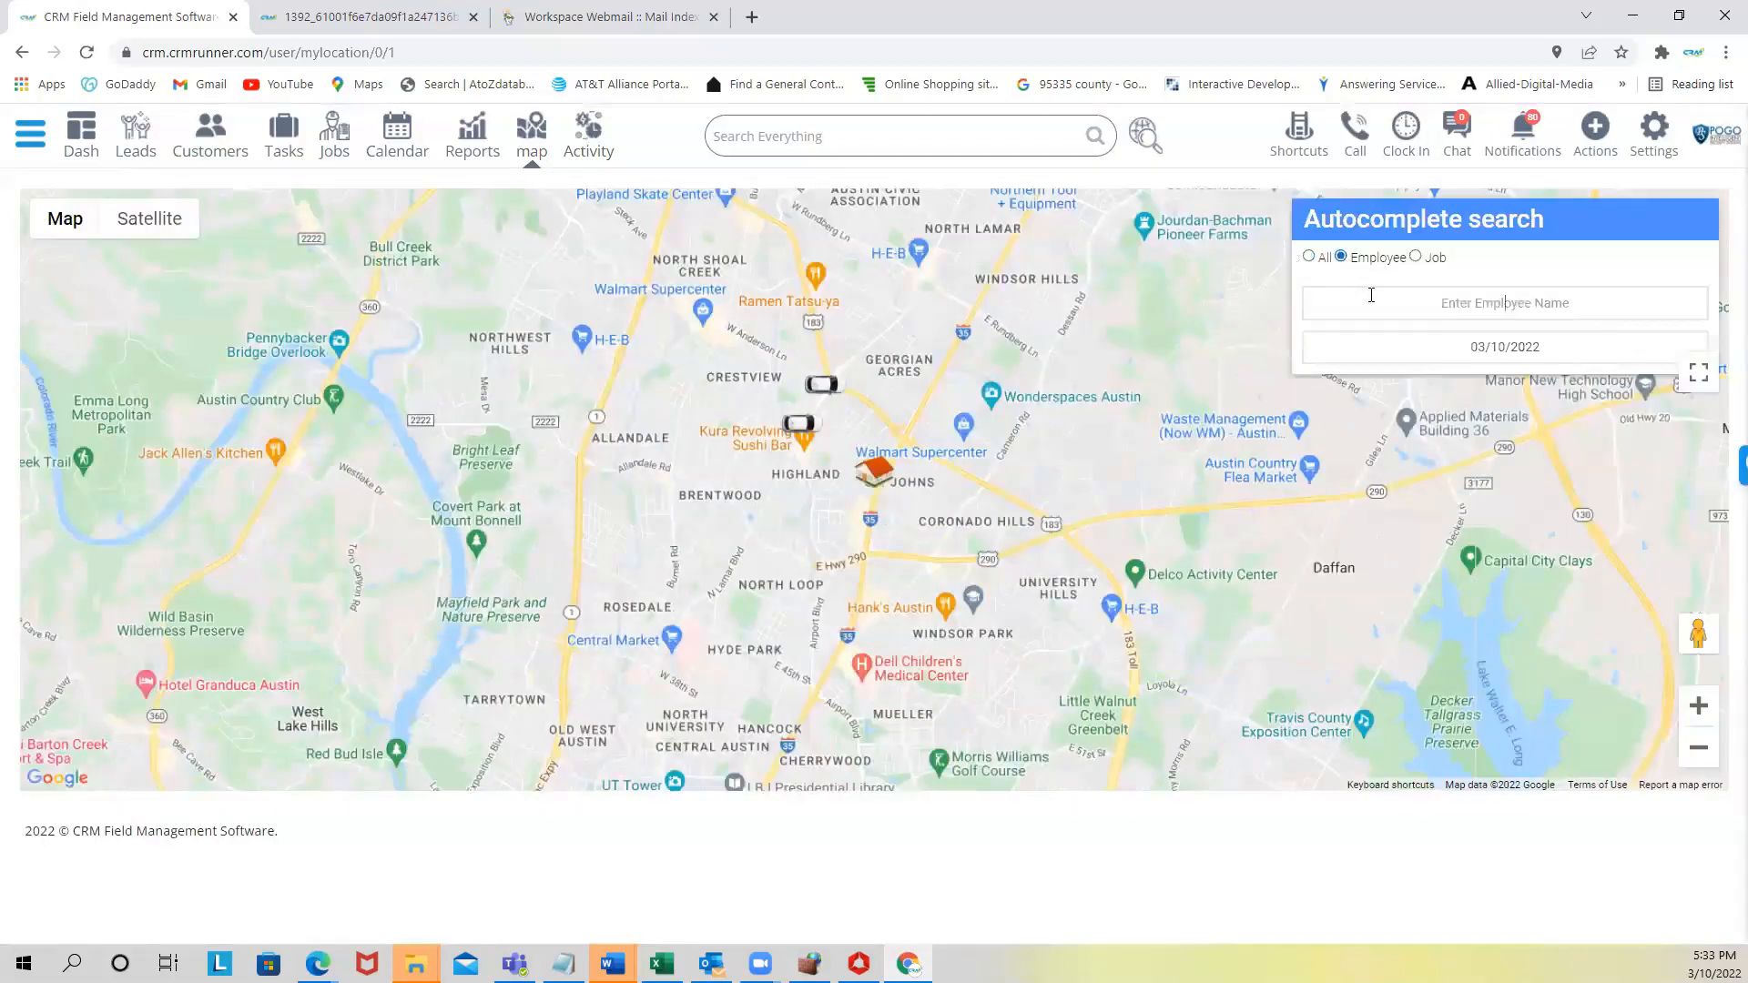
{"action": "left_click", "coordinate": [1371, 295]}
{"action": "type", "text": "joe"}
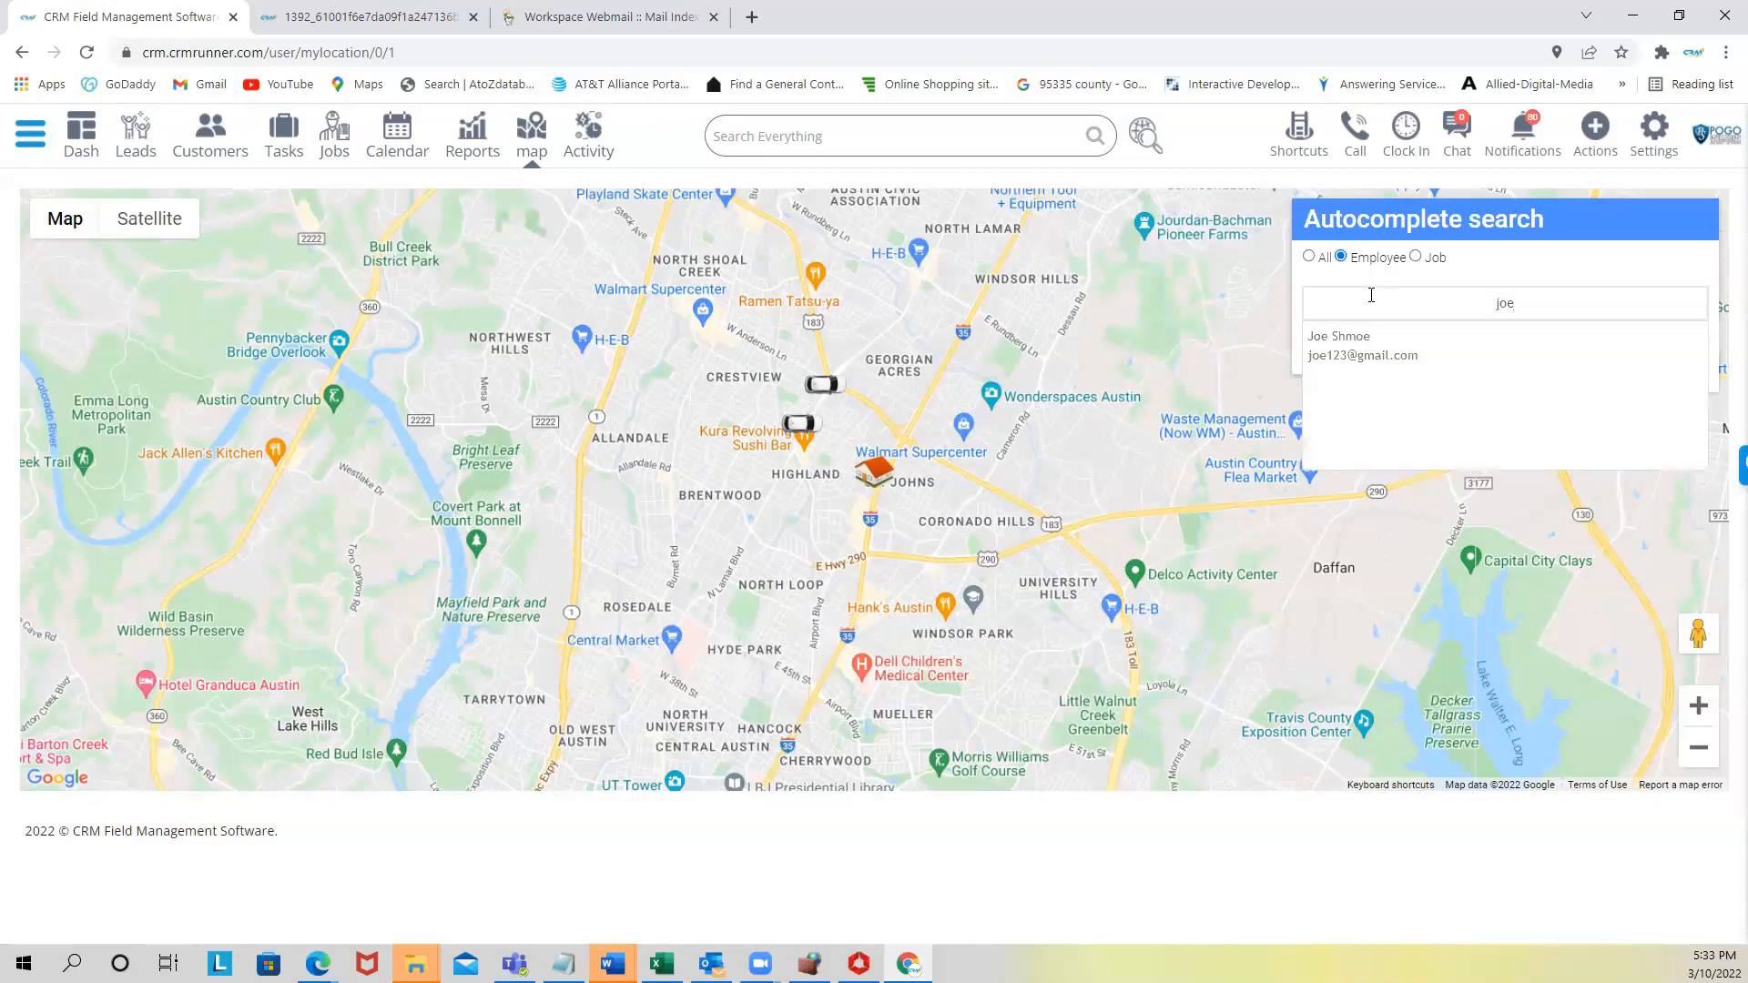
{"action": "left_click", "coordinate": [1357, 346]}
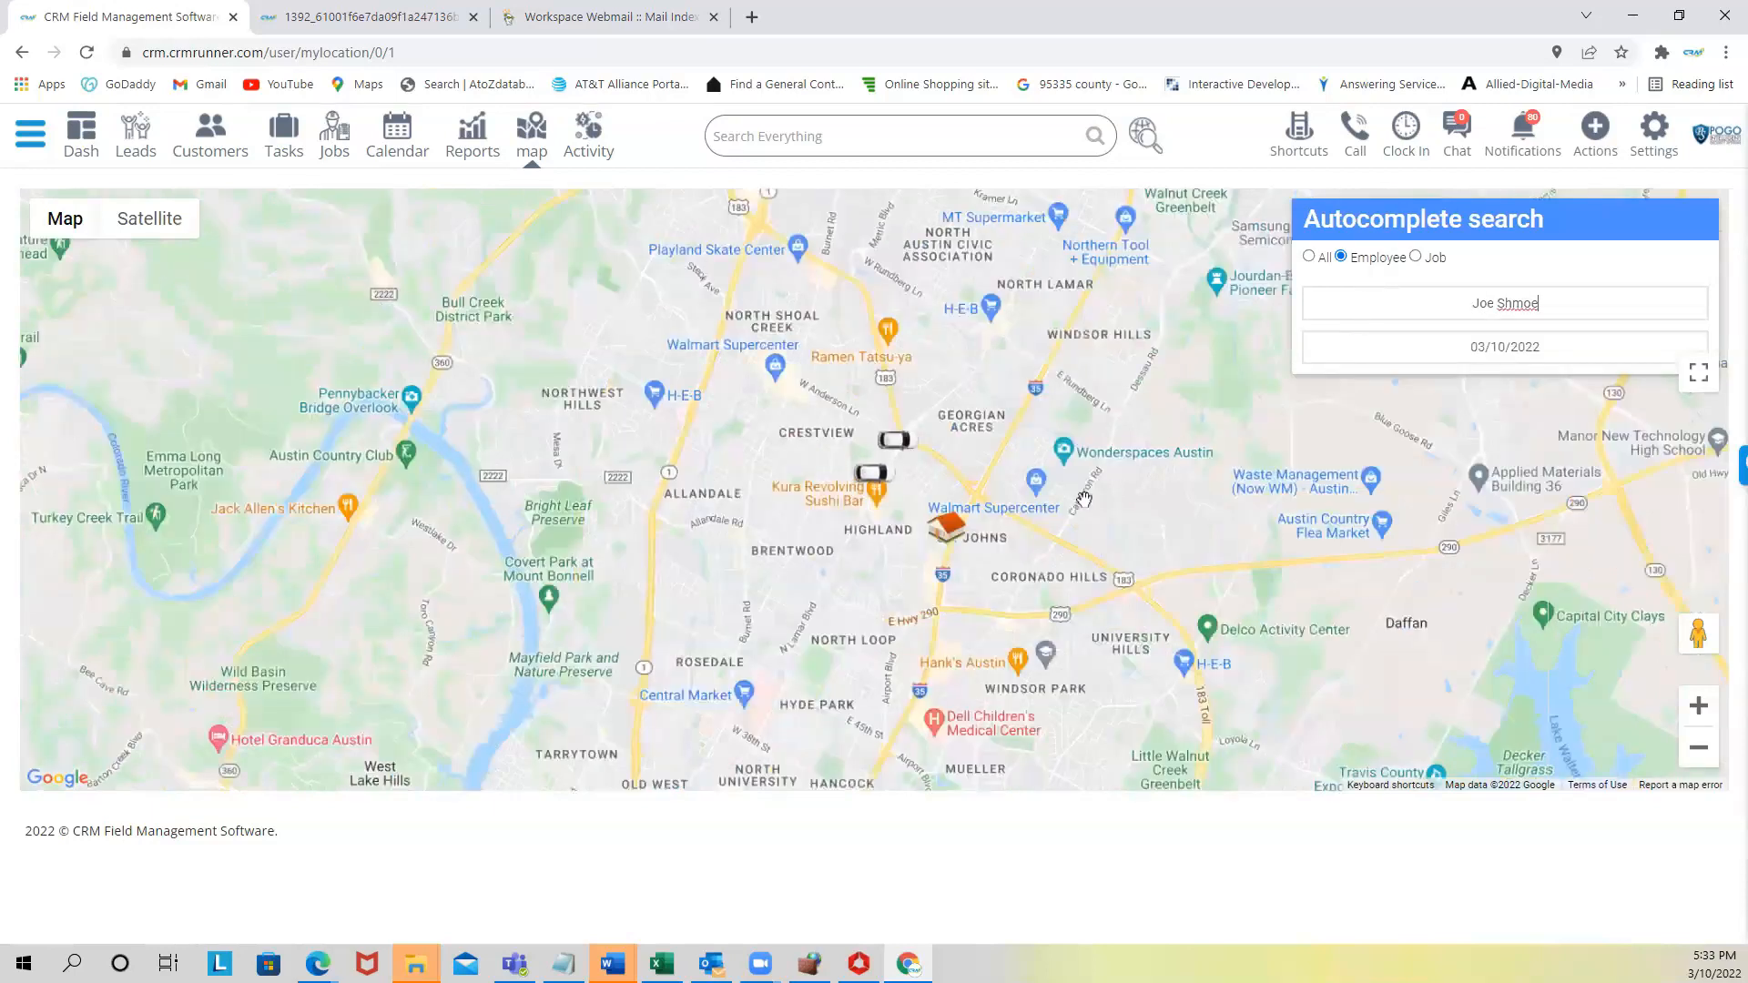
- Switch the map to Satellite imagery
{"action": "scroll", "coordinate": [870, 506], "scroll_direction": "up", "scroll_amount": 3}
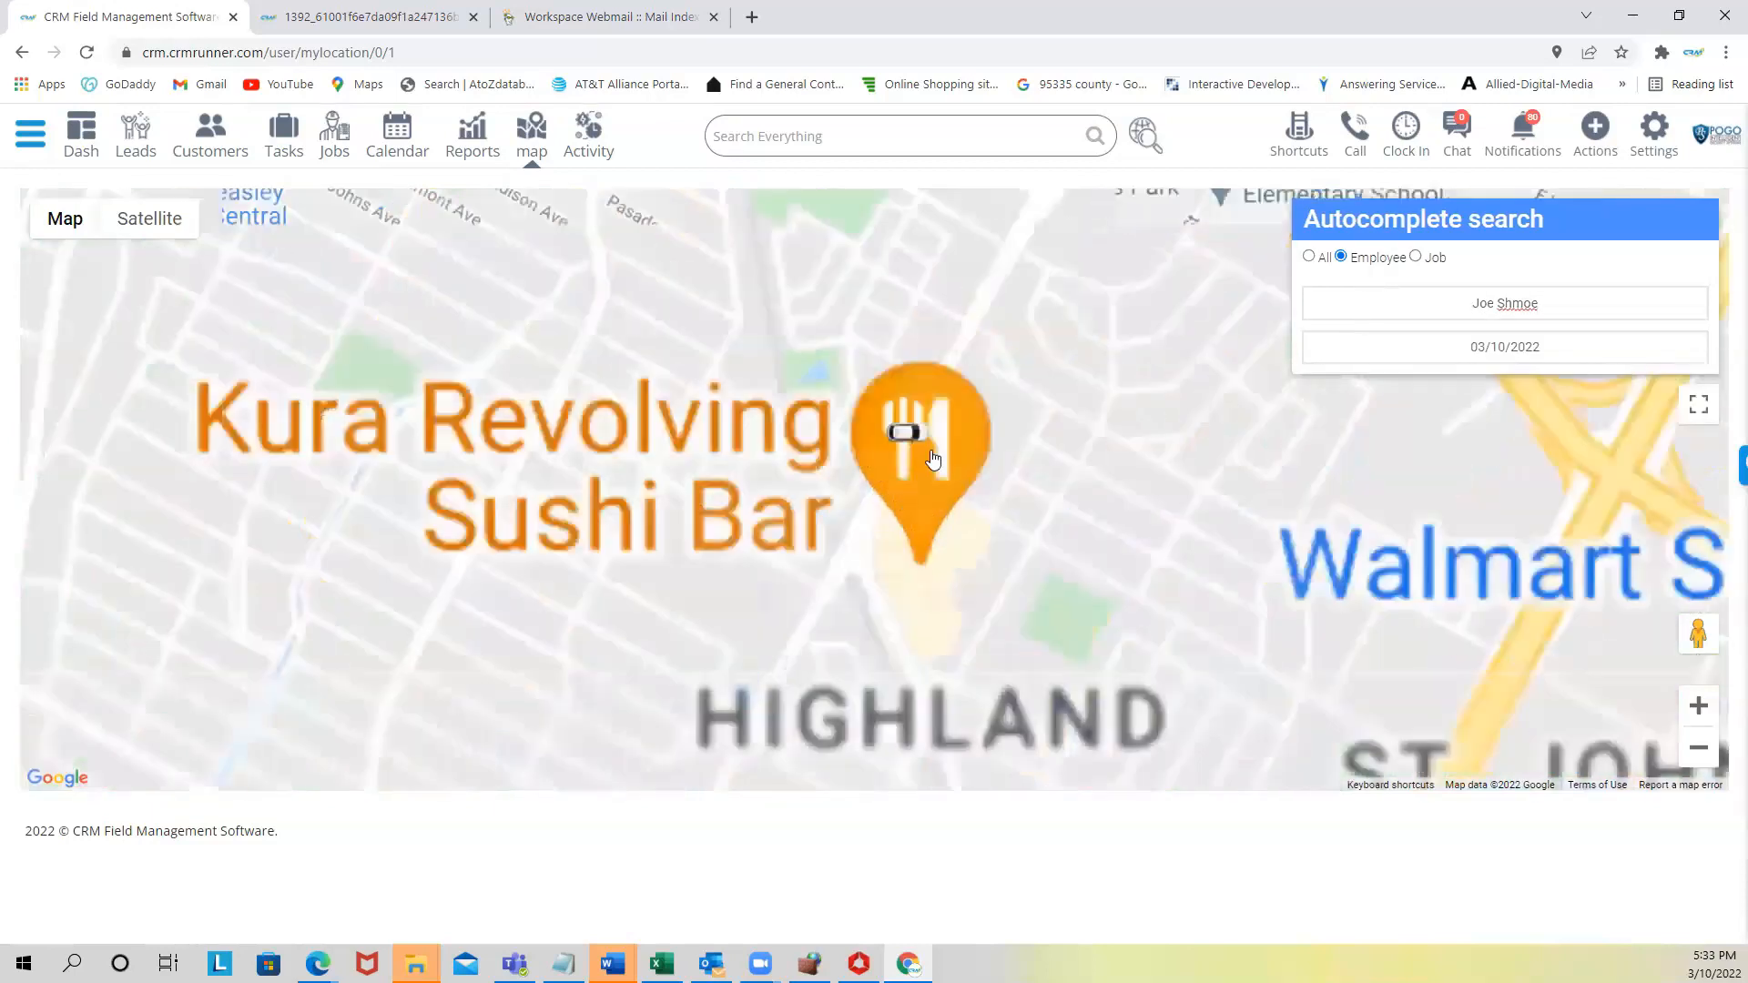
{"action": "scroll", "coordinate": [930, 442], "scroll_direction": "up", "scroll_amount": 2}
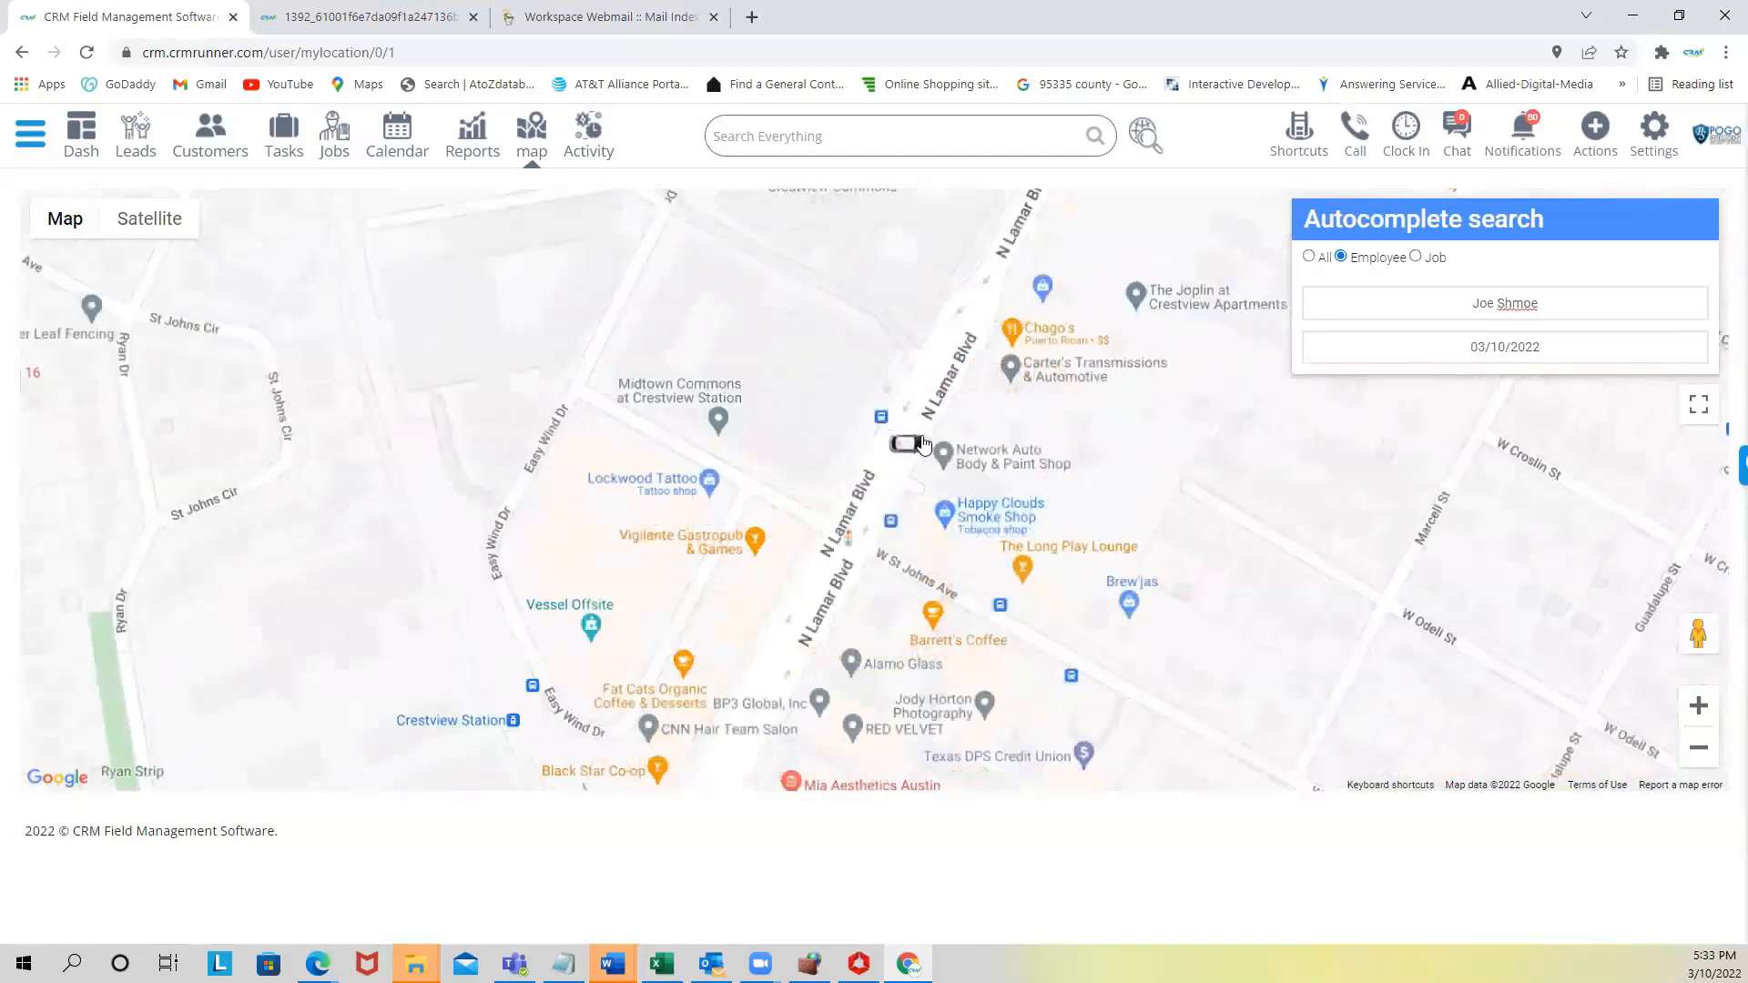
{"action": "left_click", "coordinate": [151, 215]}
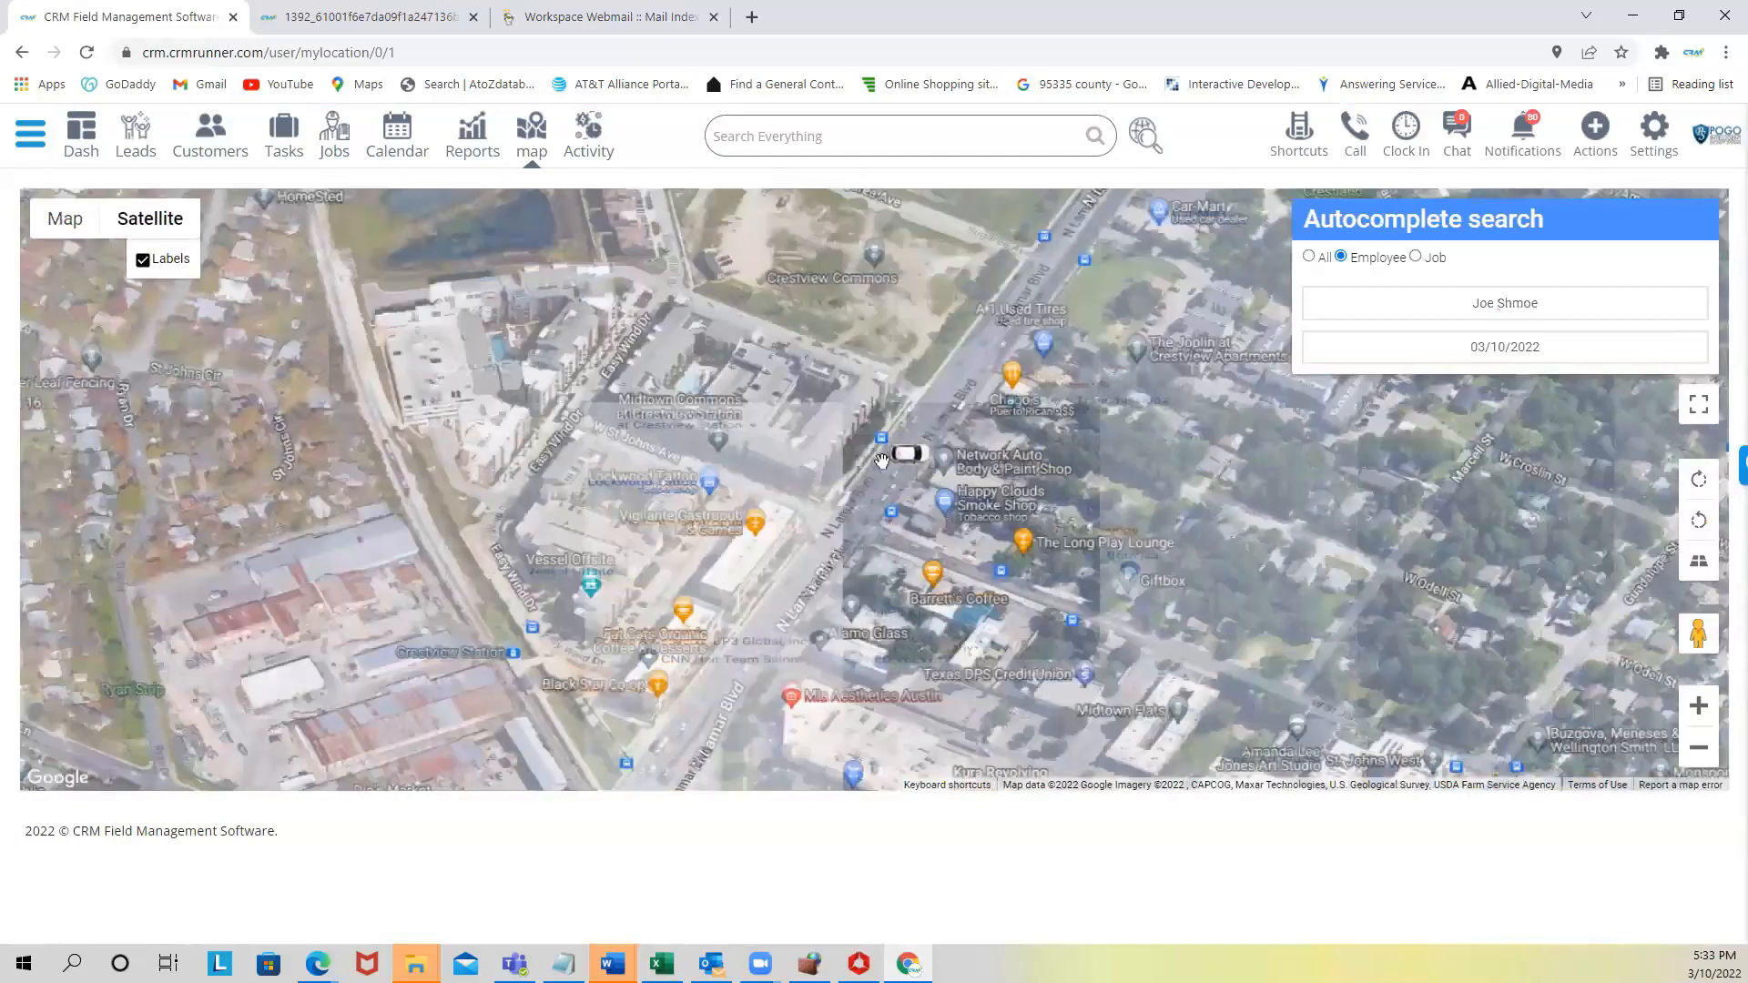
{"action": "scroll", "coordinate": [983, 474], "scroll_direction": "up", "scroll_amount": 2}
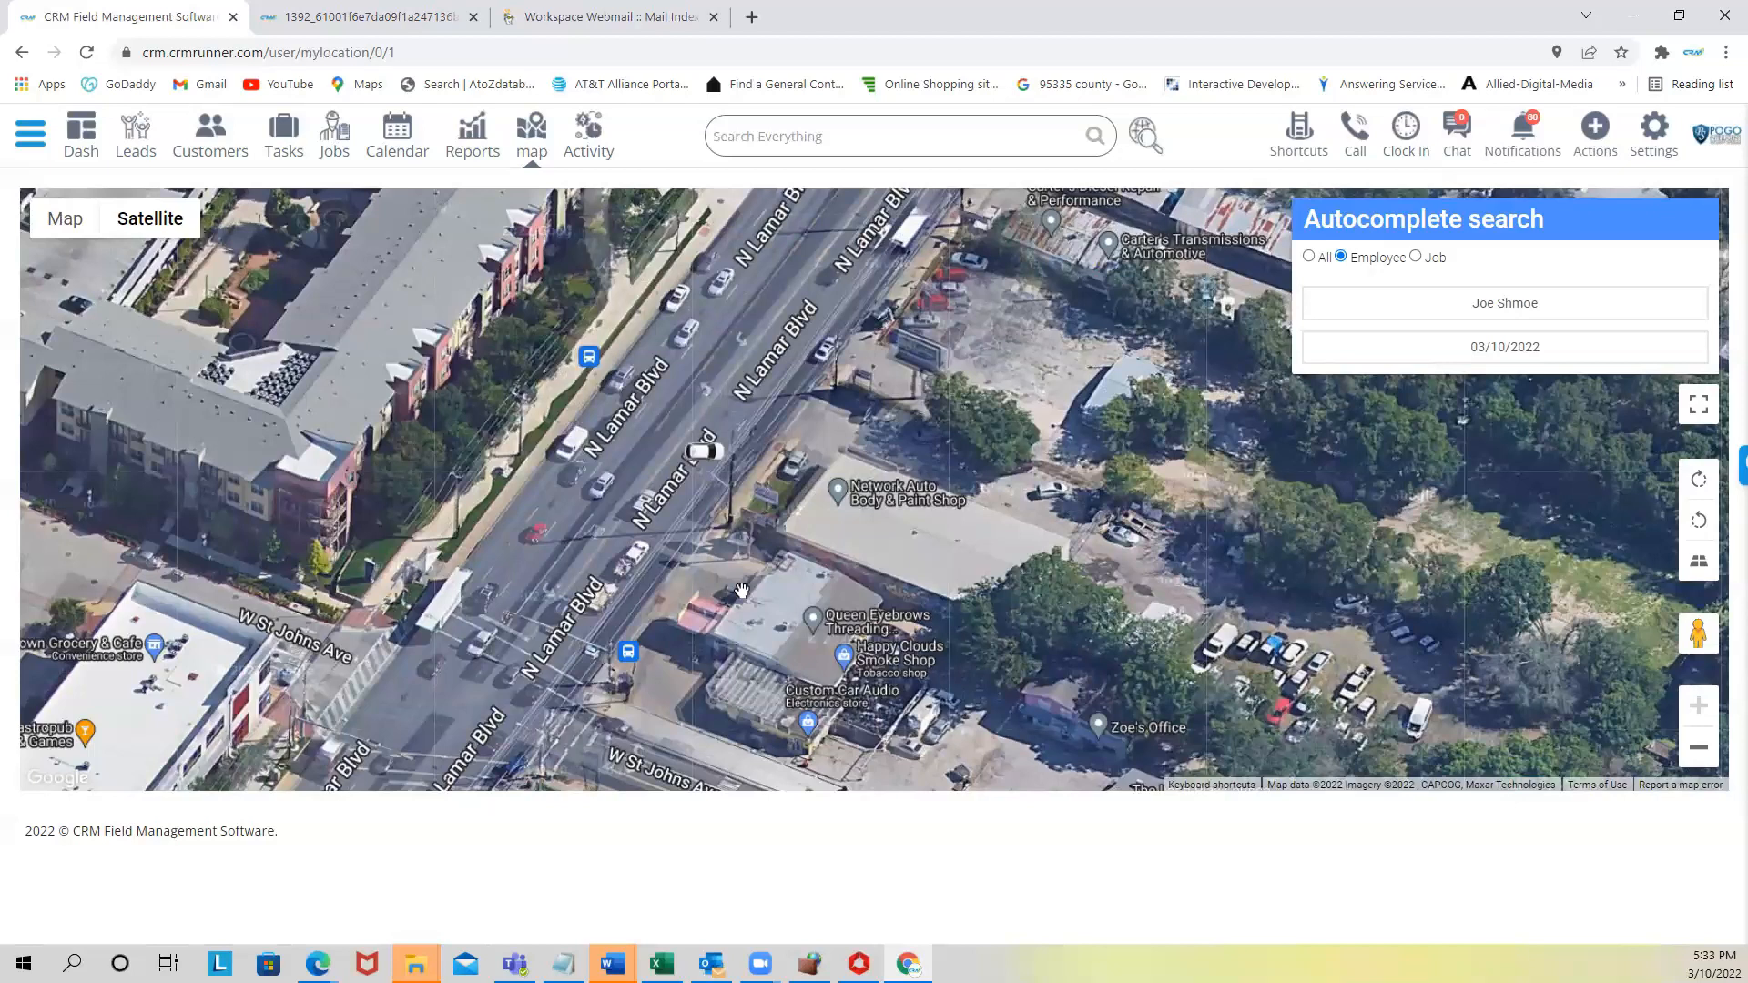
- Show job locations for 03/10/2022 and inspect the install 10 cameras job marker
{"action": "left_click", "coordinate": [1416, 258]}
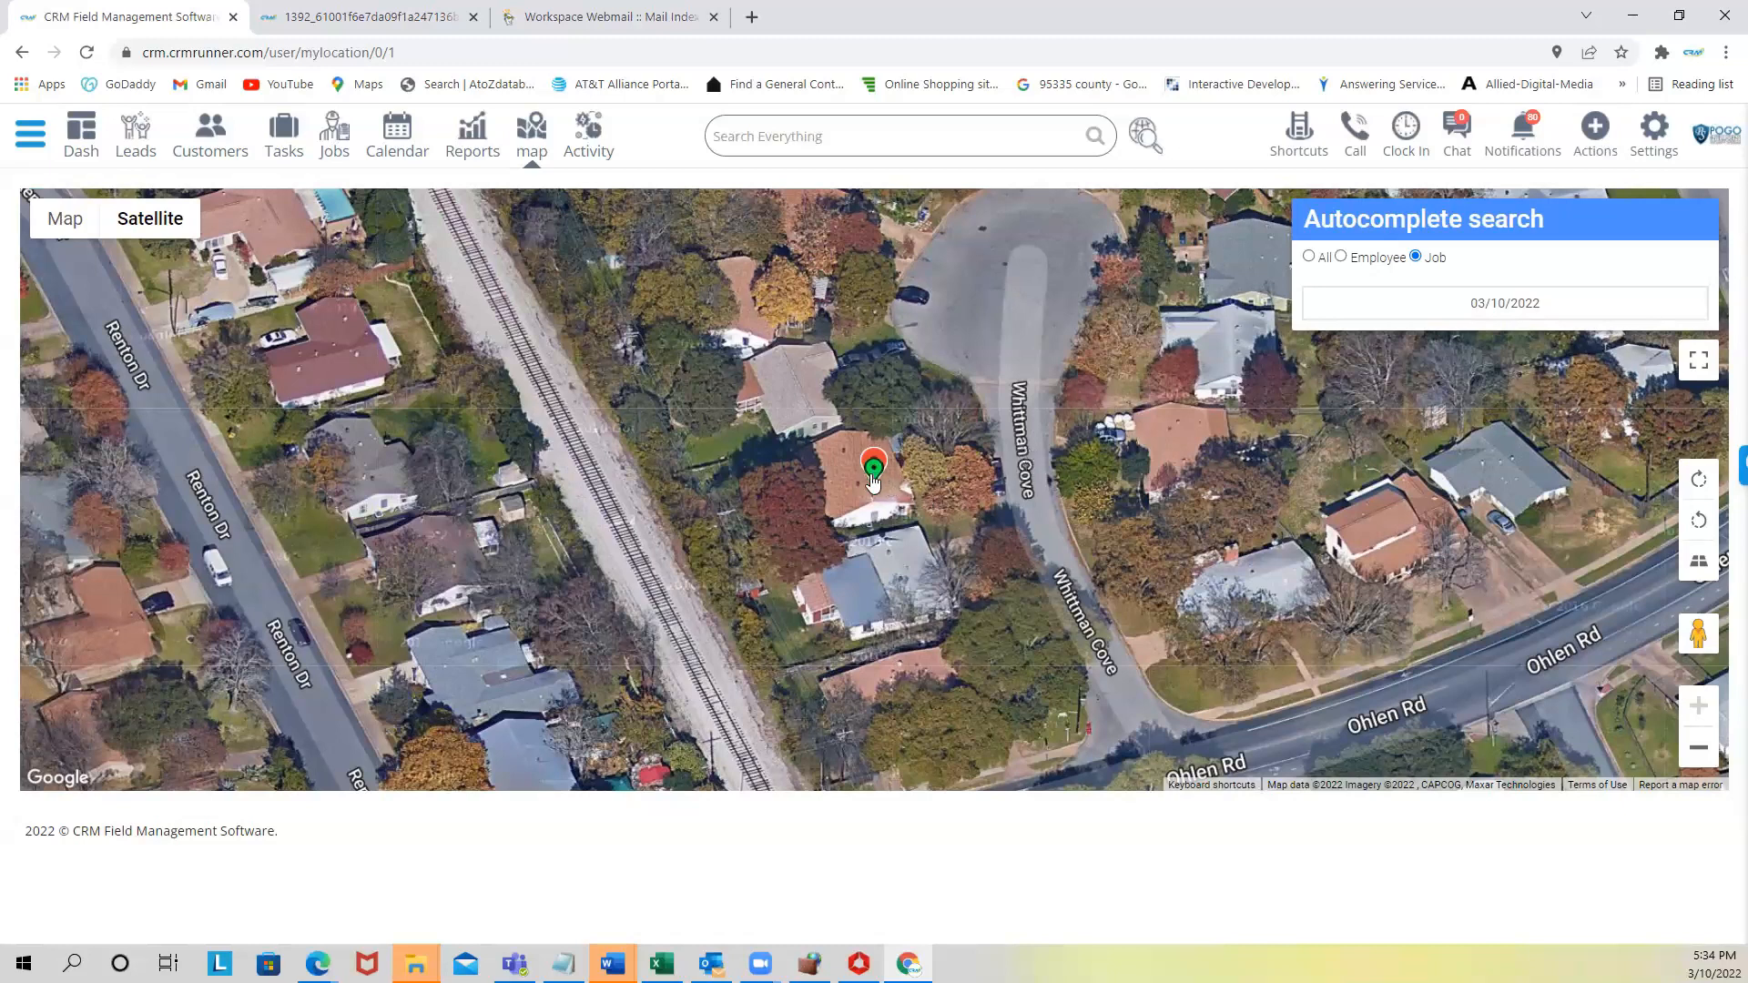
{"action": "mouse_move", "coordinate": [878, 484]}
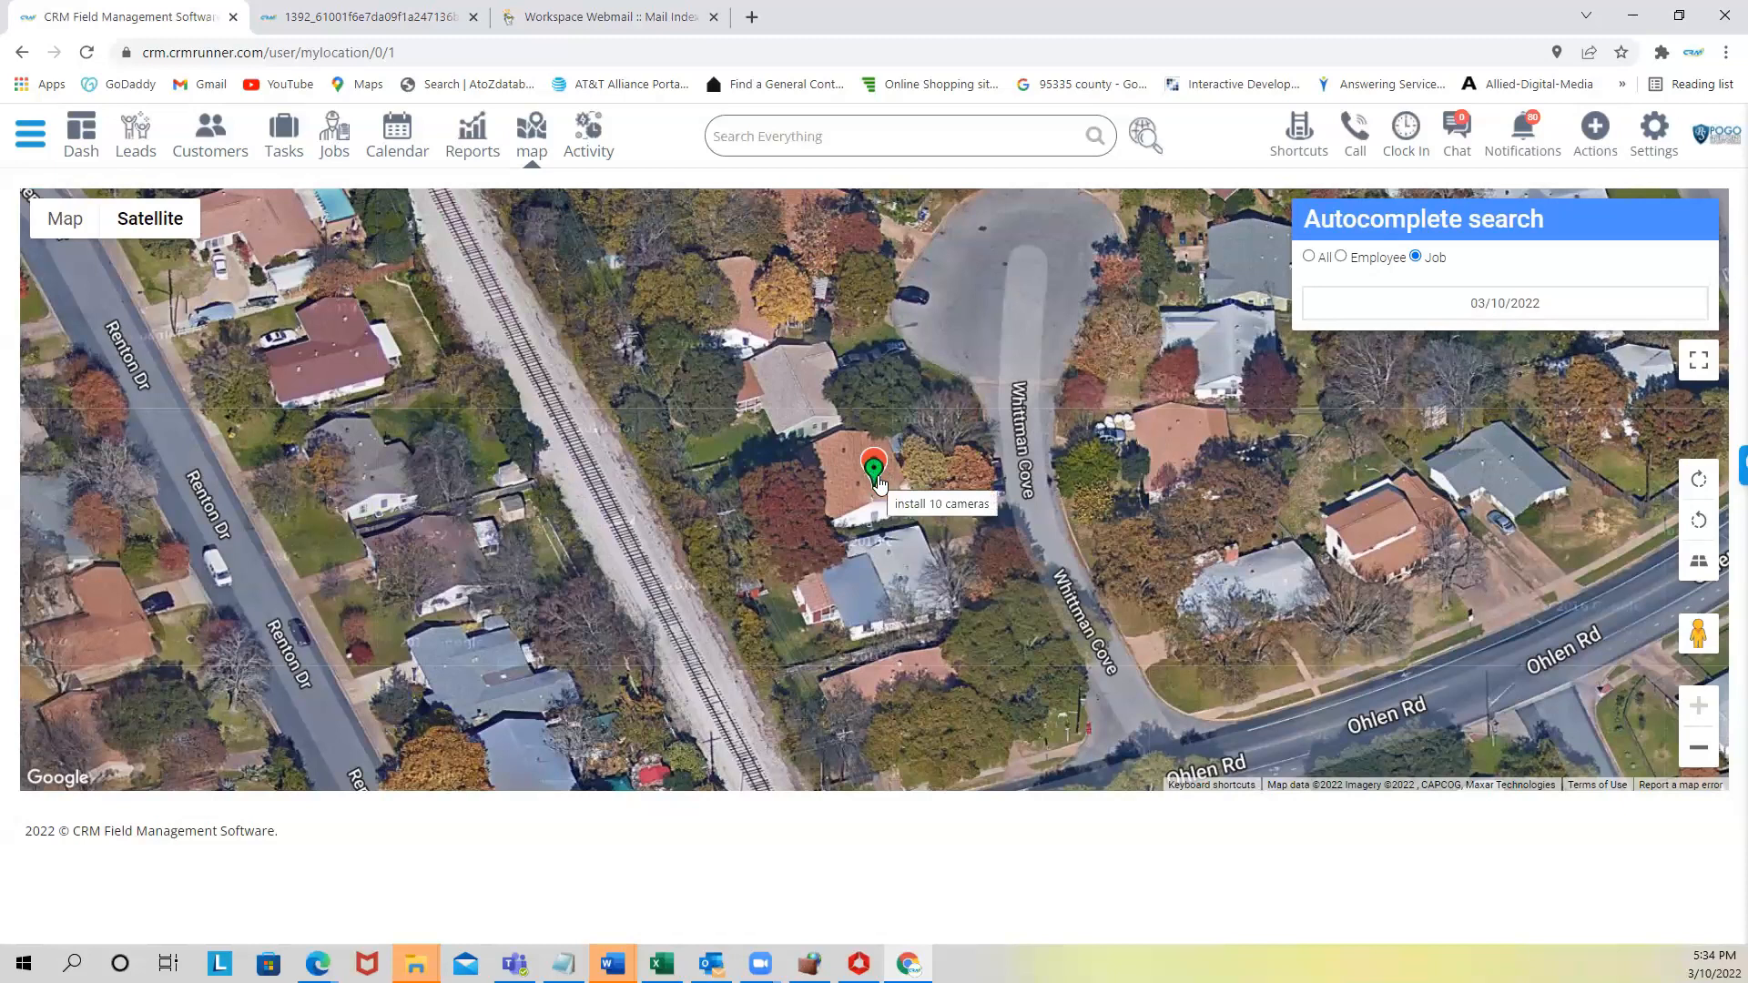
{"action": "scroll", "coordinate": [879, 485], "scroll_direction": "down", "scroll_amount": 4}
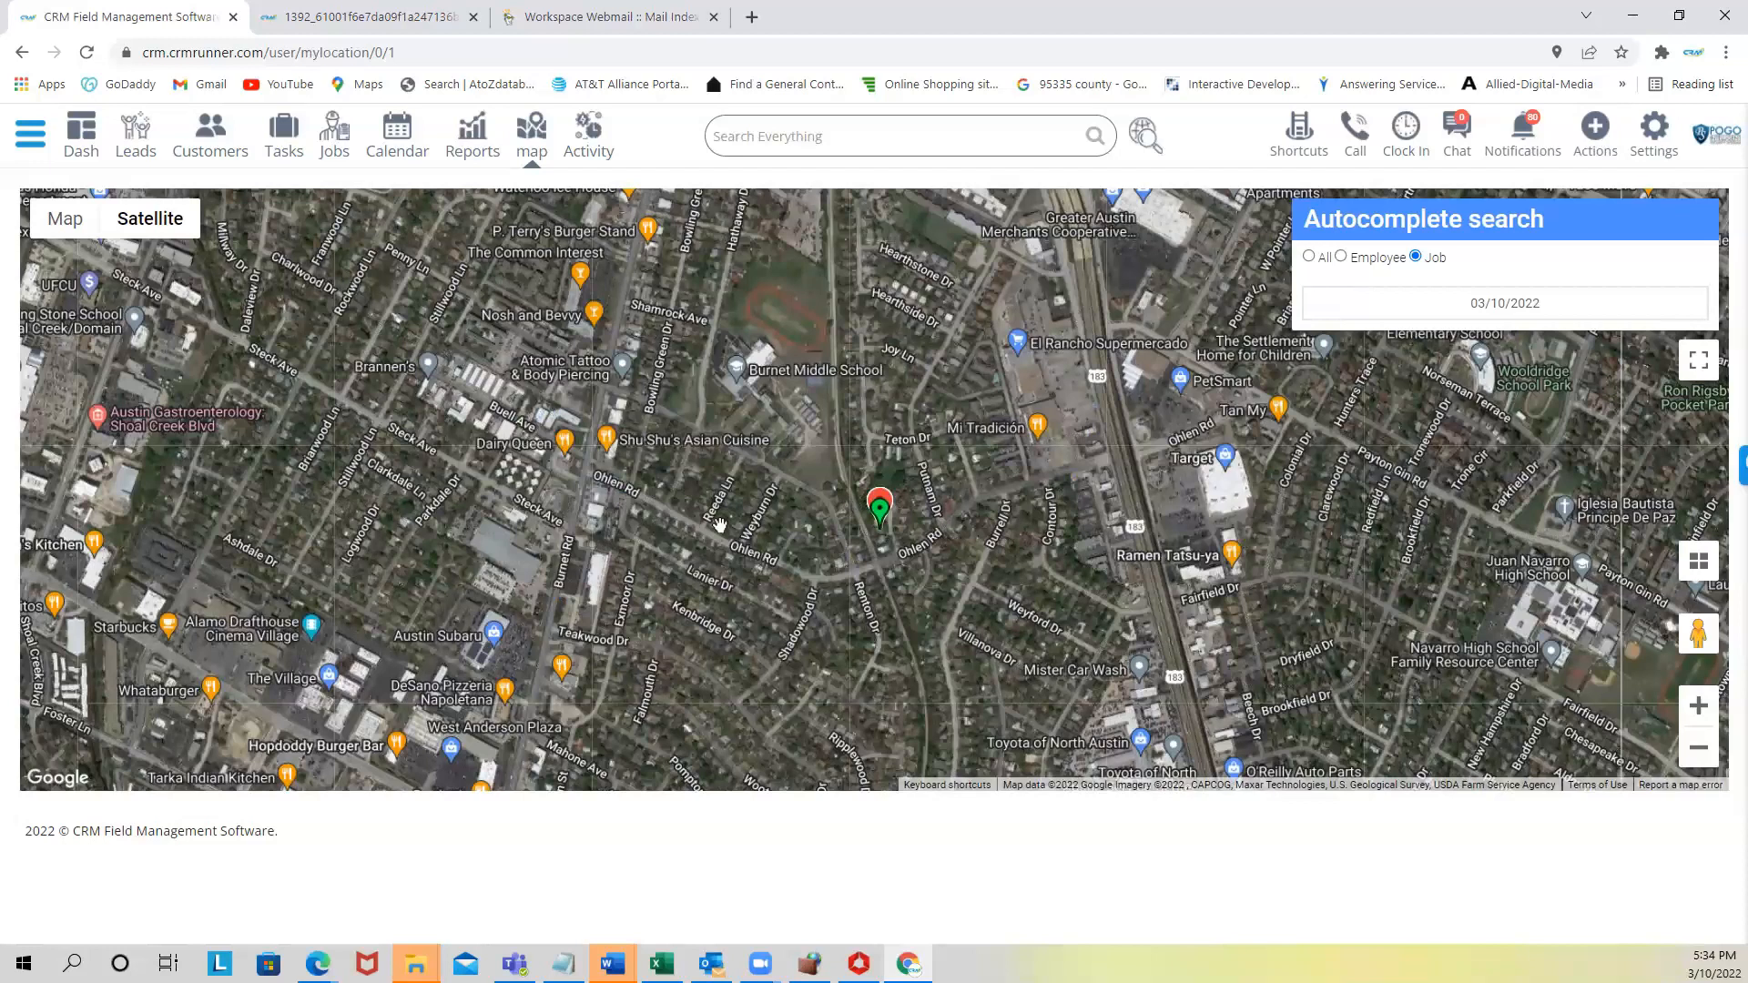
{"action": "left_click", "coordinate": [879, 512]}
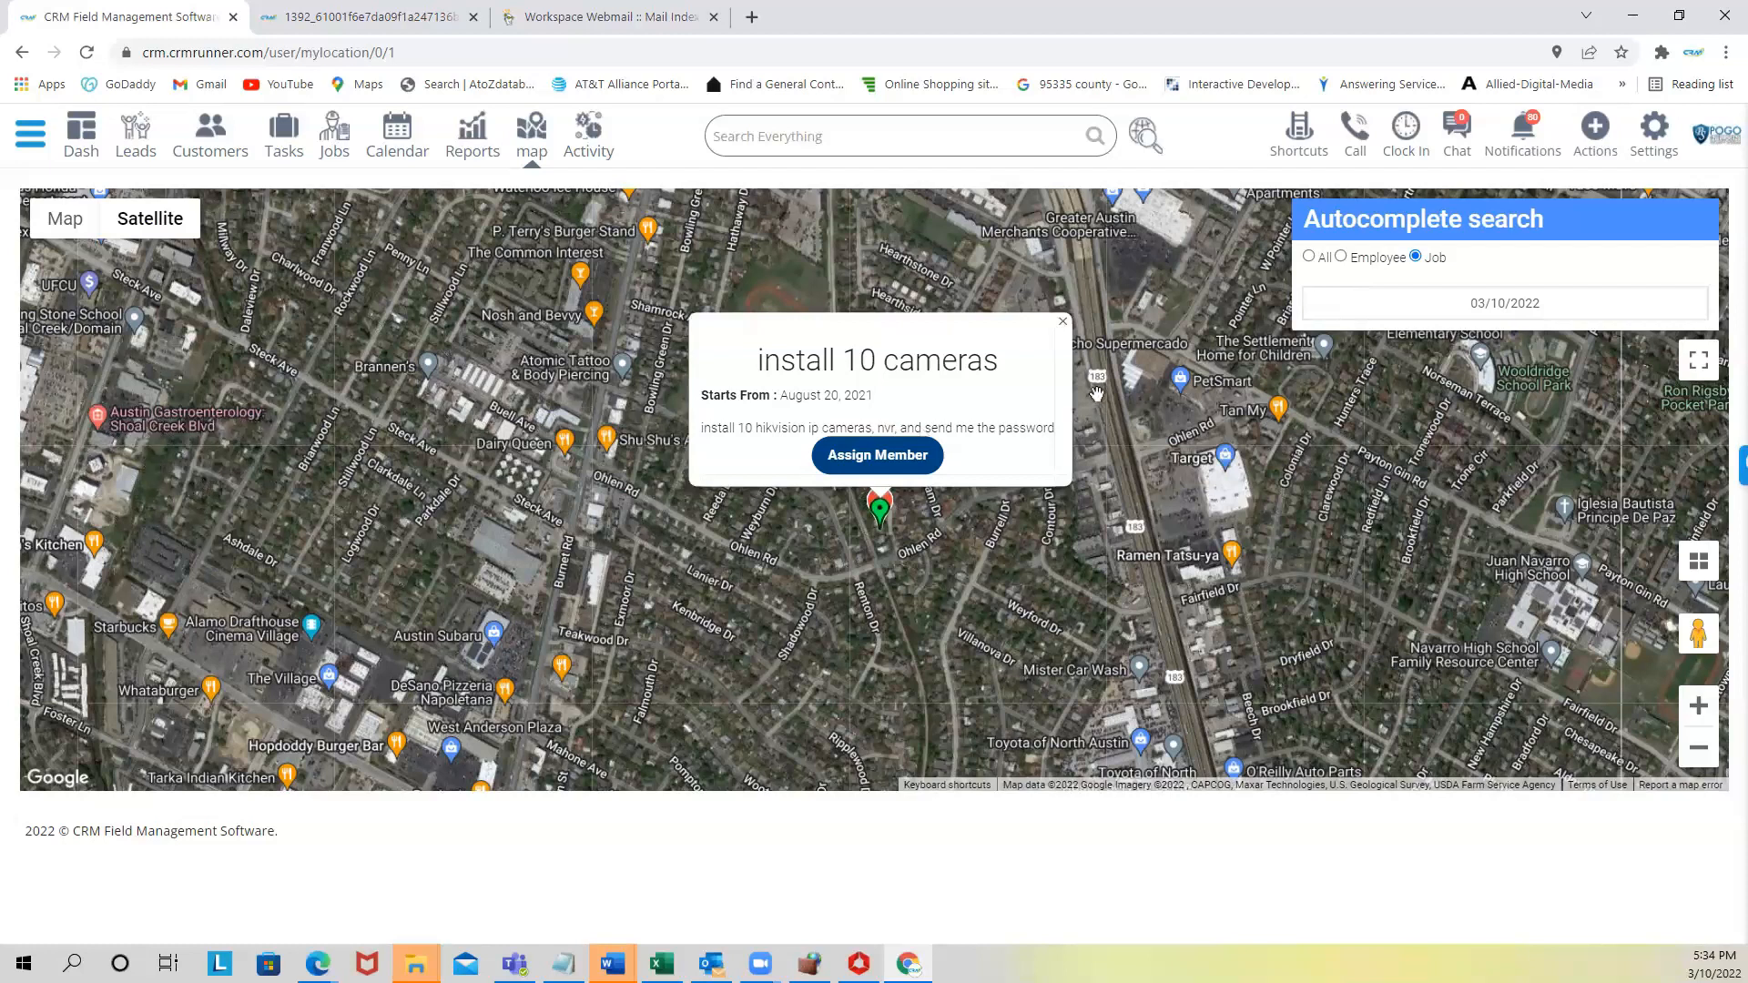
{"action": "left_click", "coordinate": [1063, 321]}
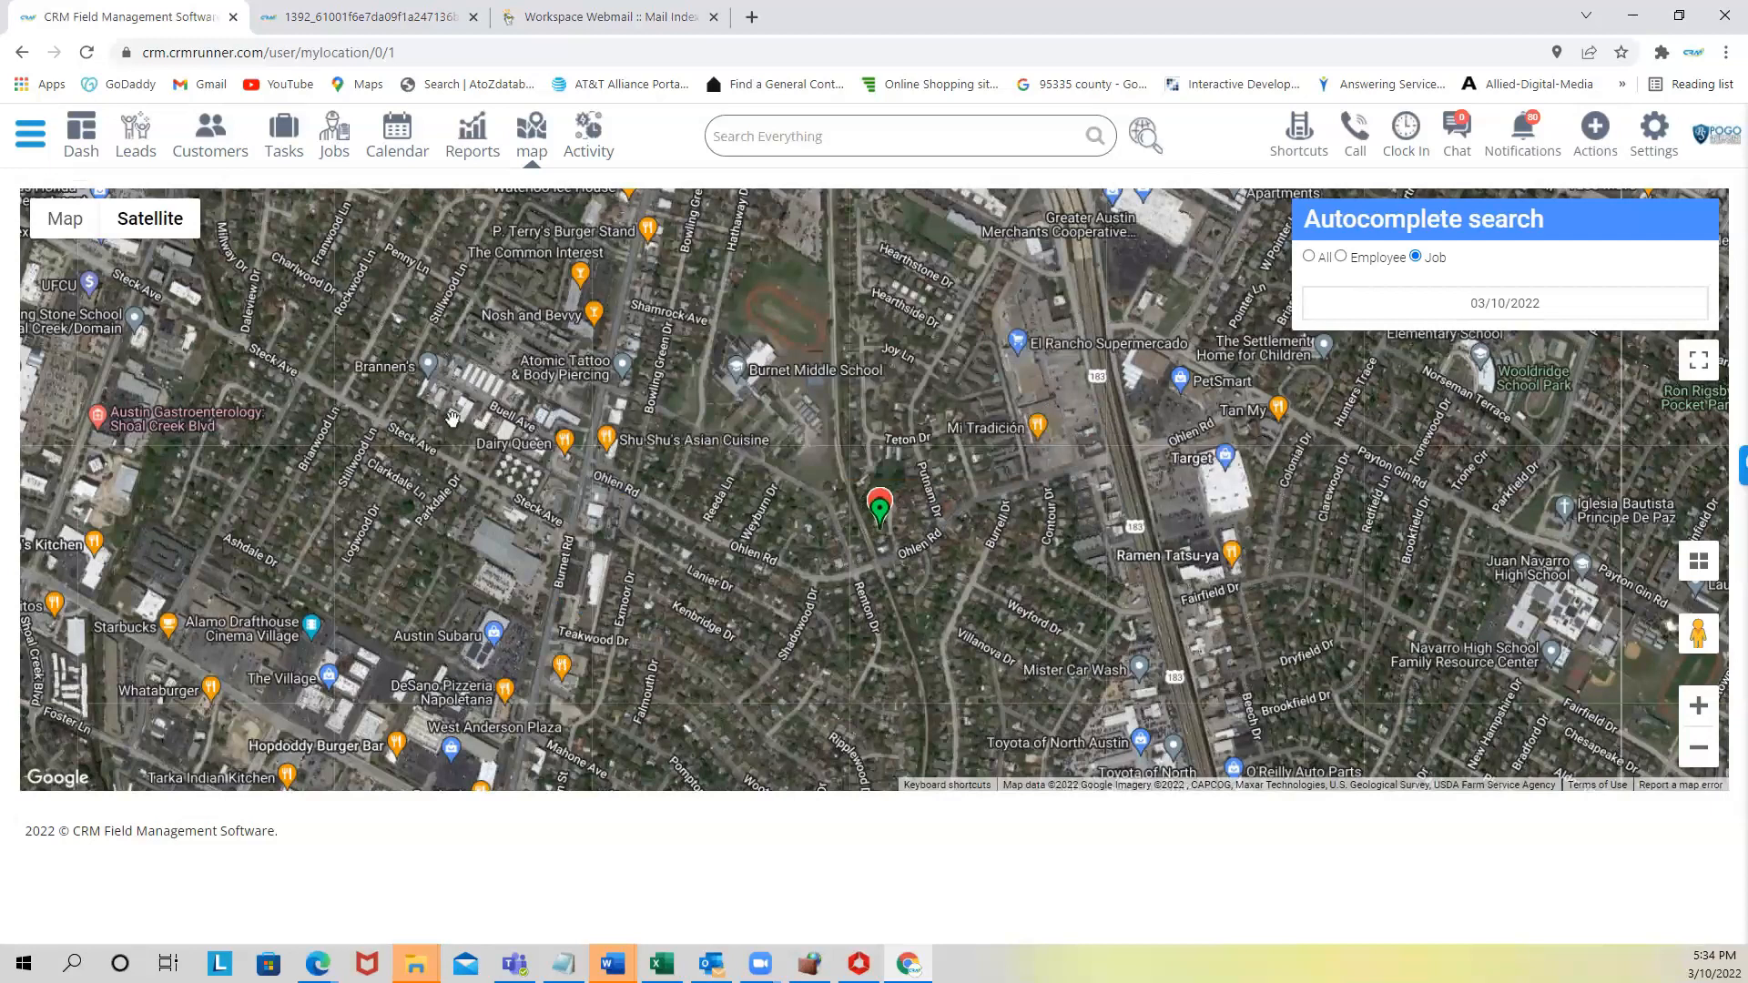
- Go to the Jobs list and open a blank New Job form
{"action": "left_click", "coordinate": [338, 139]}
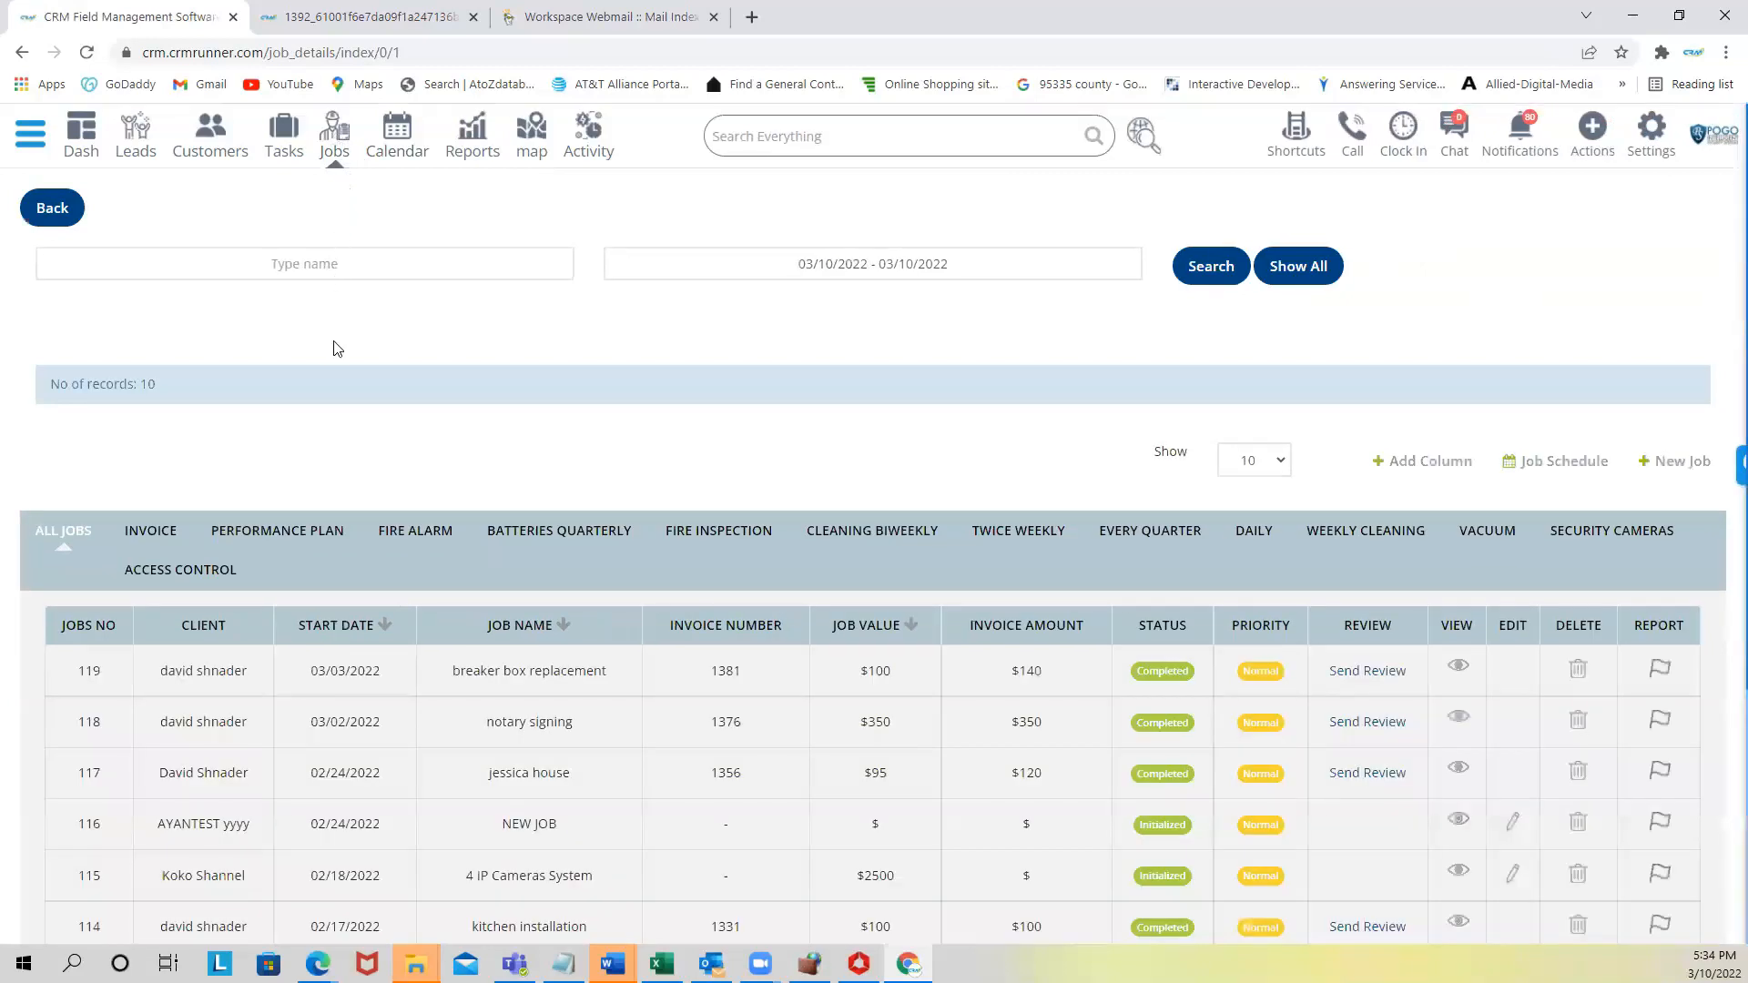
{"action": "scroll", "coordinate": [431, 323], "scroll_direction": "down", "scroll_amount": 1}
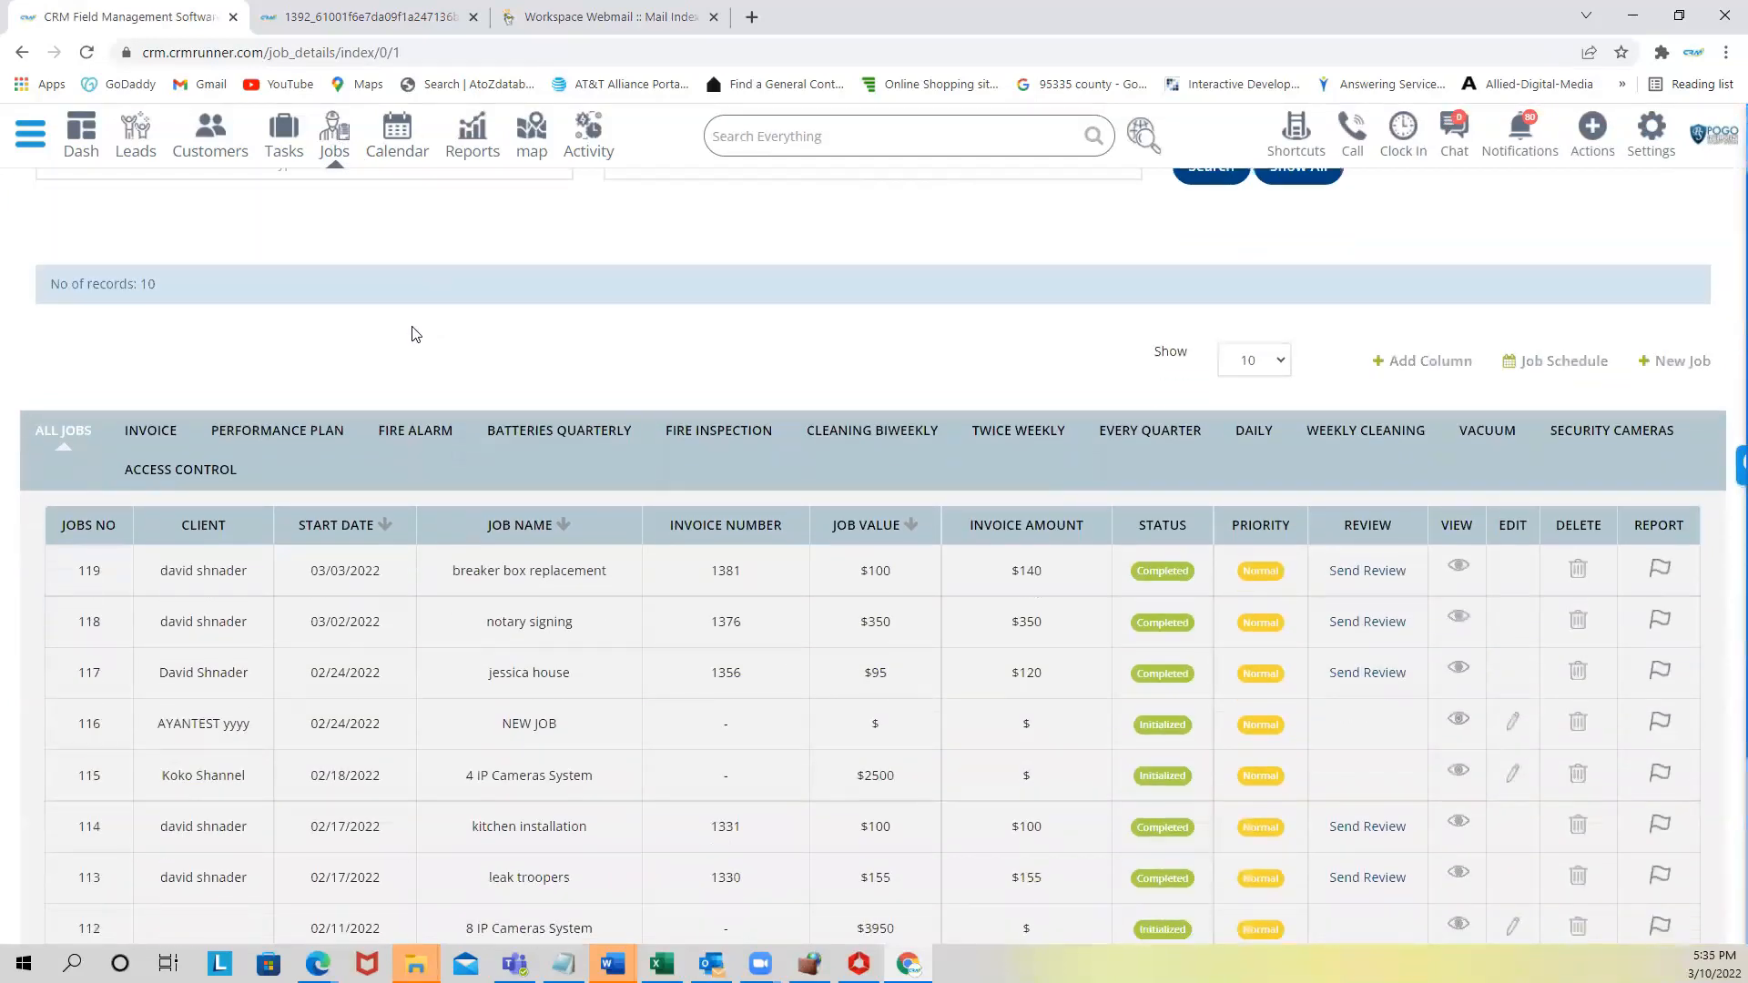
{"action": "scroll", "coordinate": [419, 330], "scroll_direction": "up", "scroll_amount": 1}
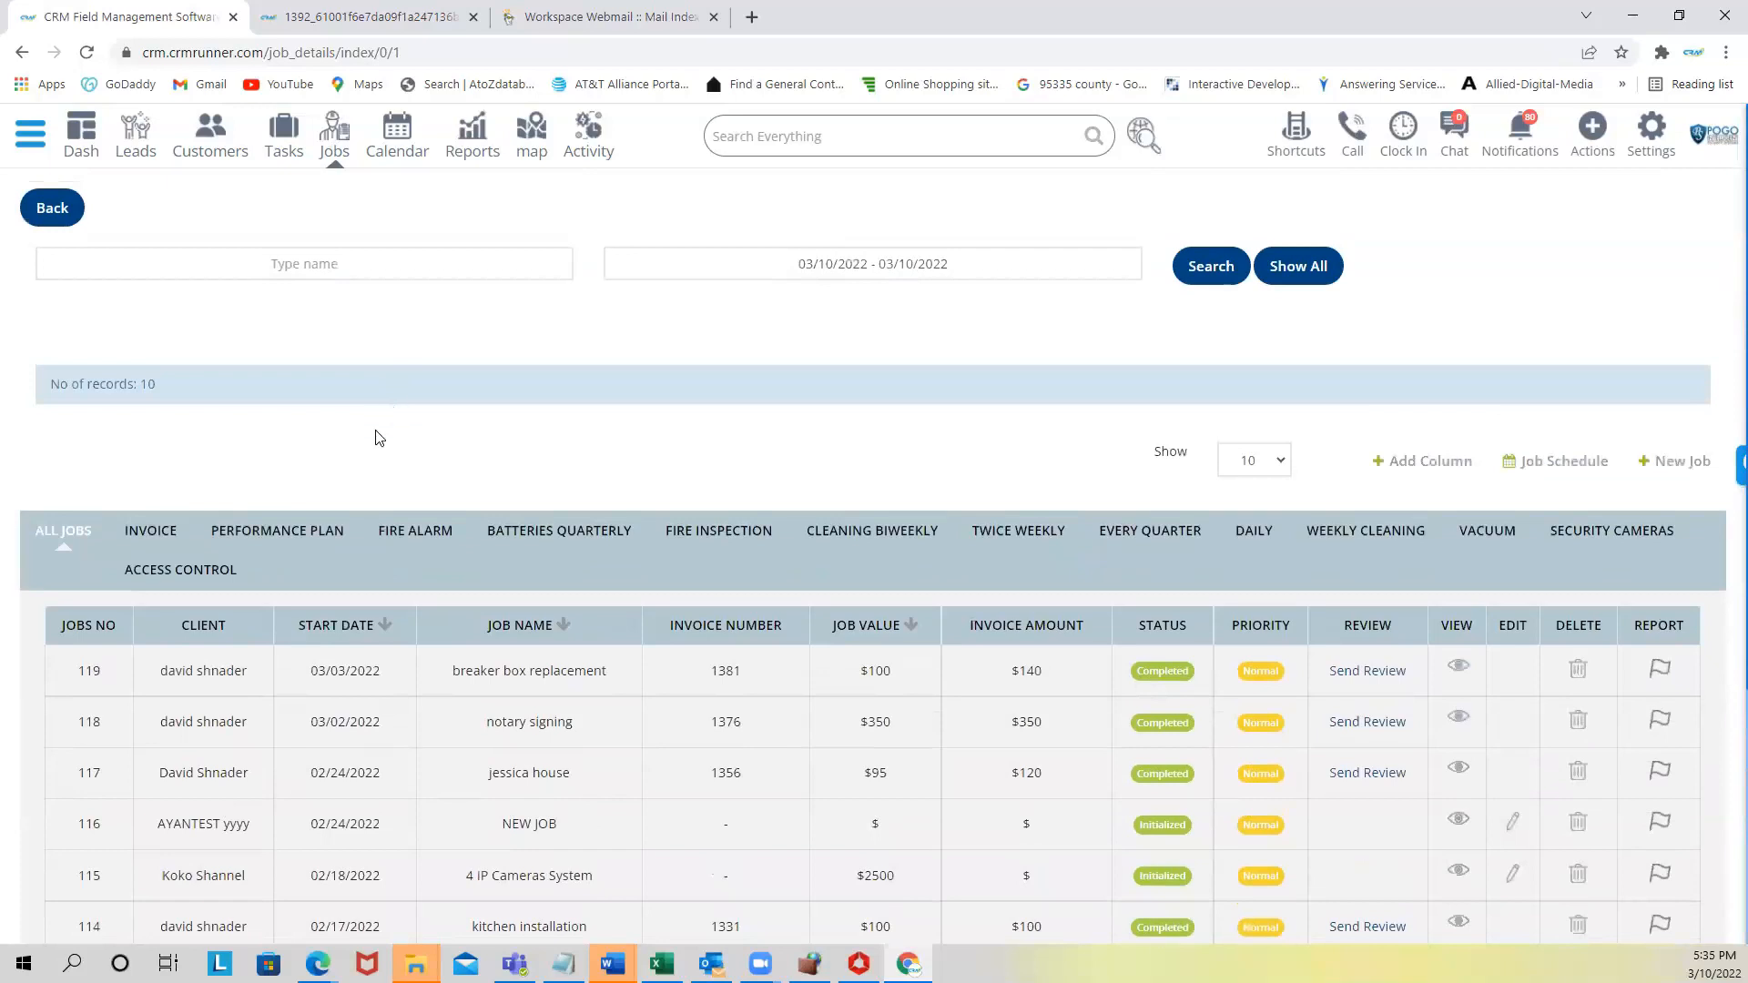
{"action": "left_click", "coordinate": [1682, 471]}
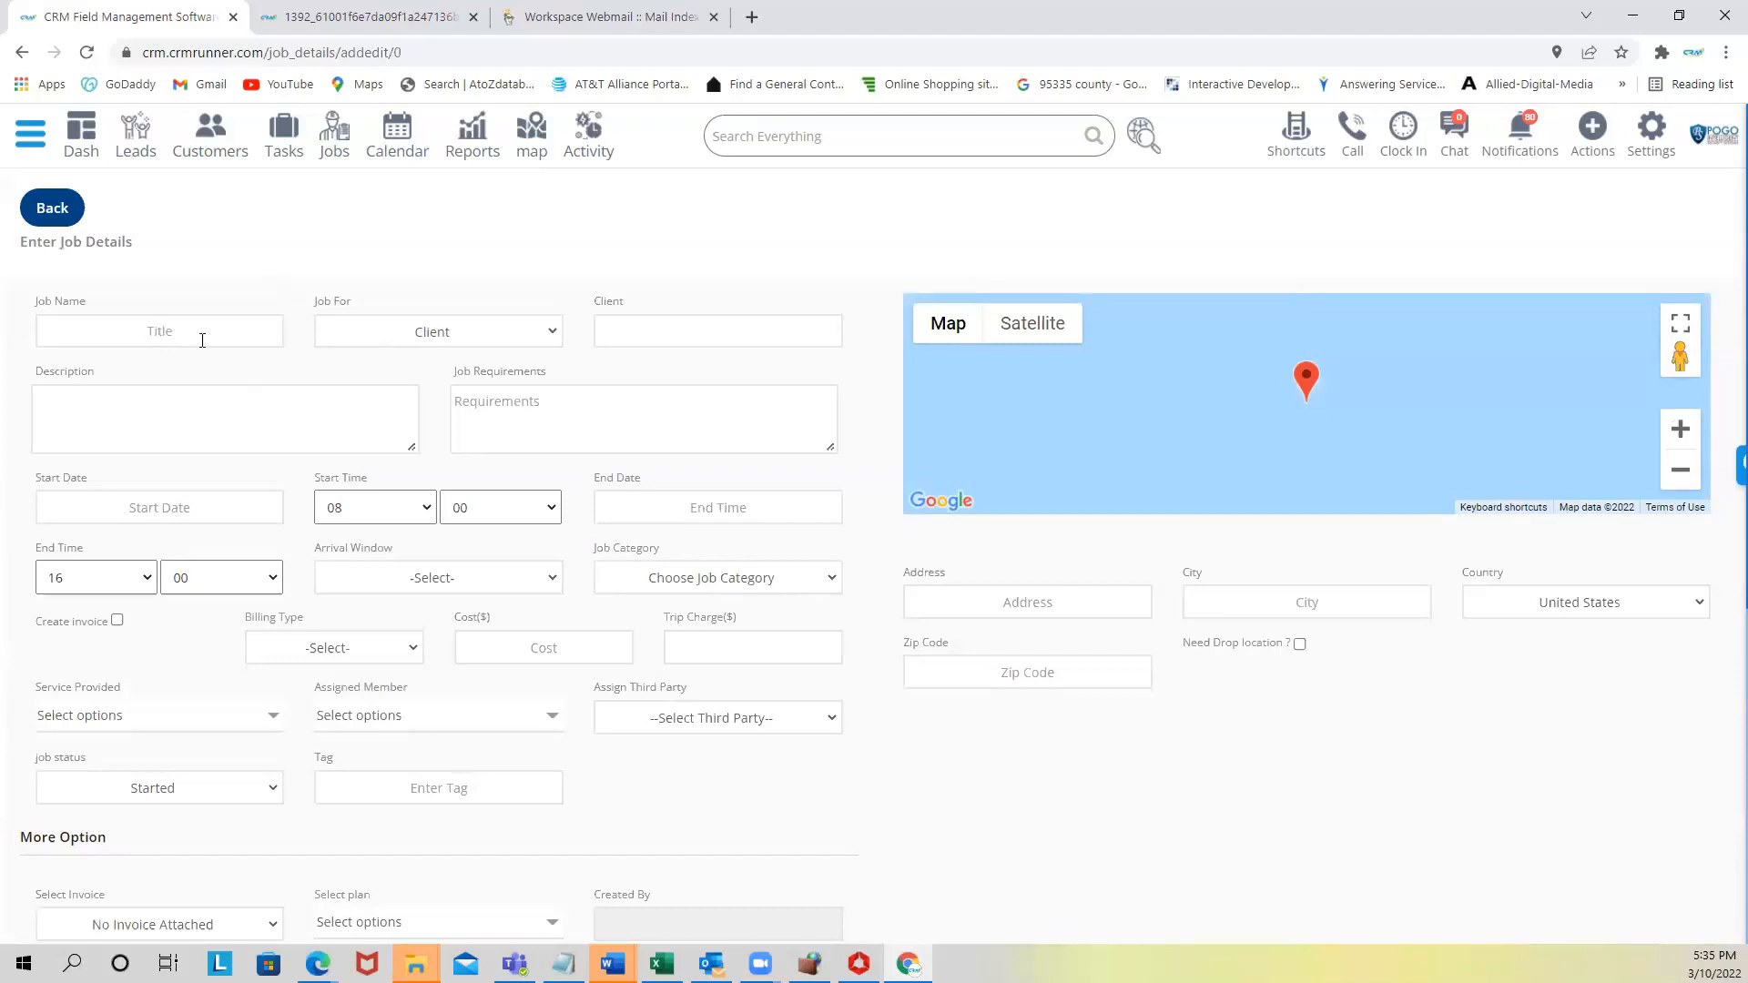
- Name the job 'breaker box' and attach an existing client from the suggestions
{"action": "type", "text": "breaker box"}
{"action": "left_click", "coordinate": [637, 333]}
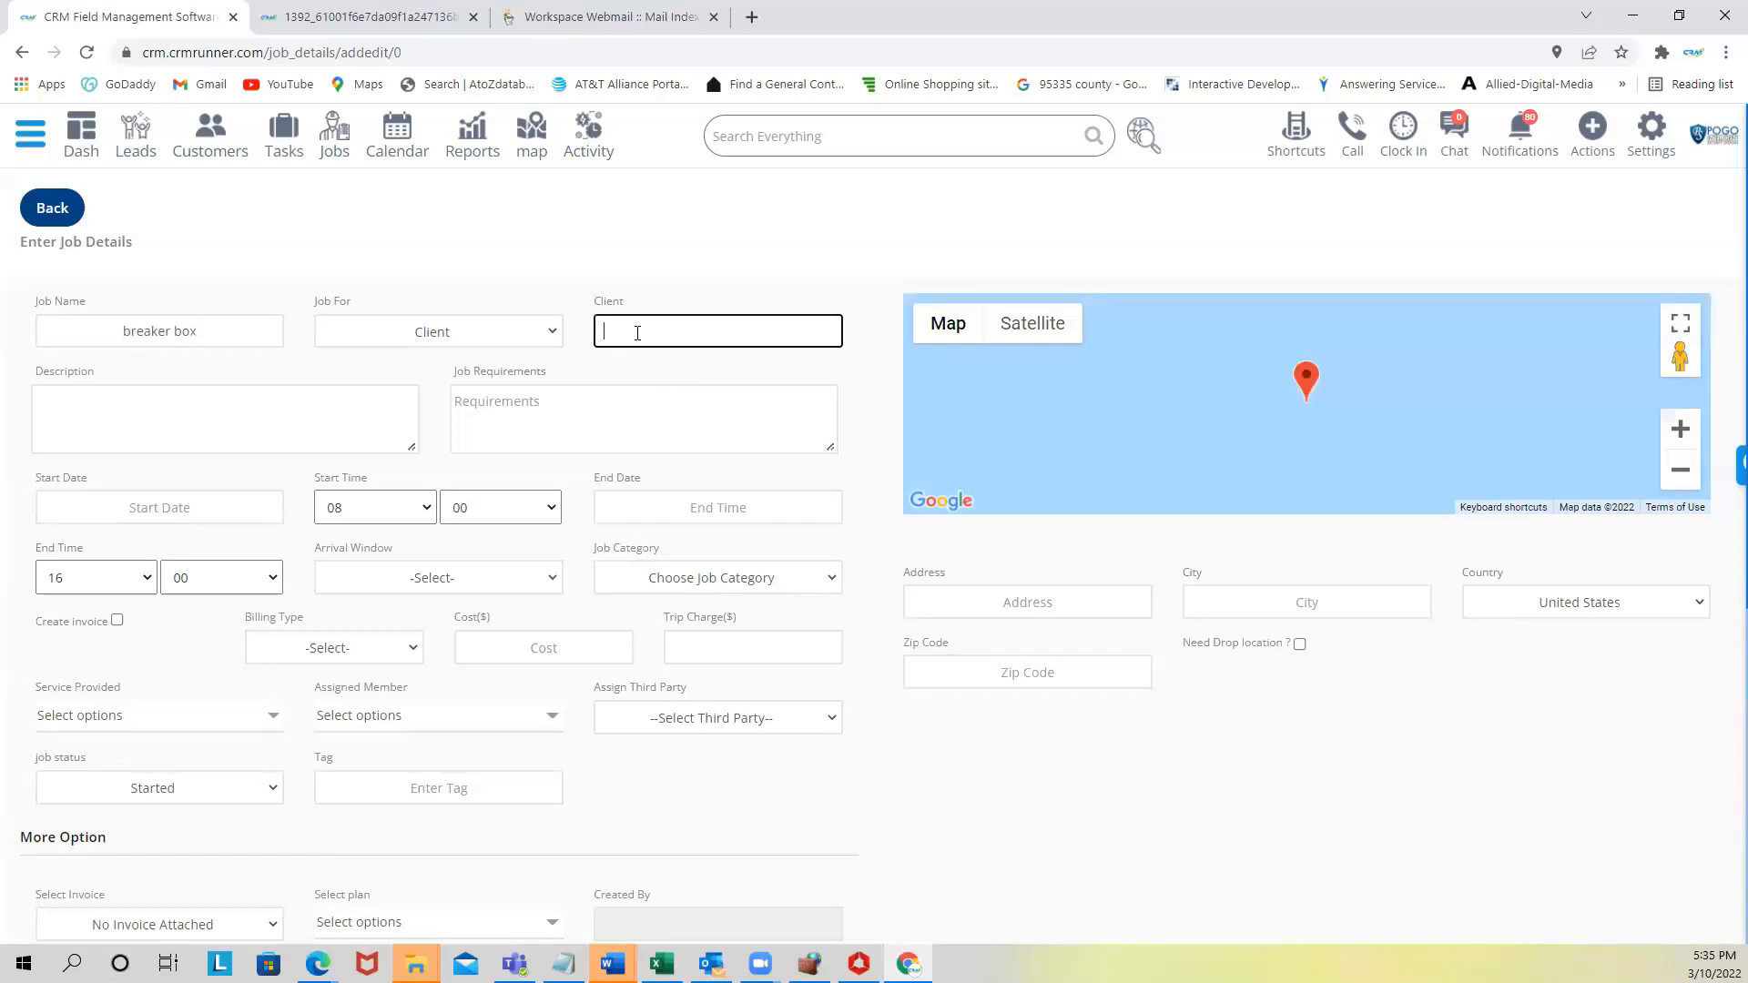
{"action": "type", "text": "sh"}
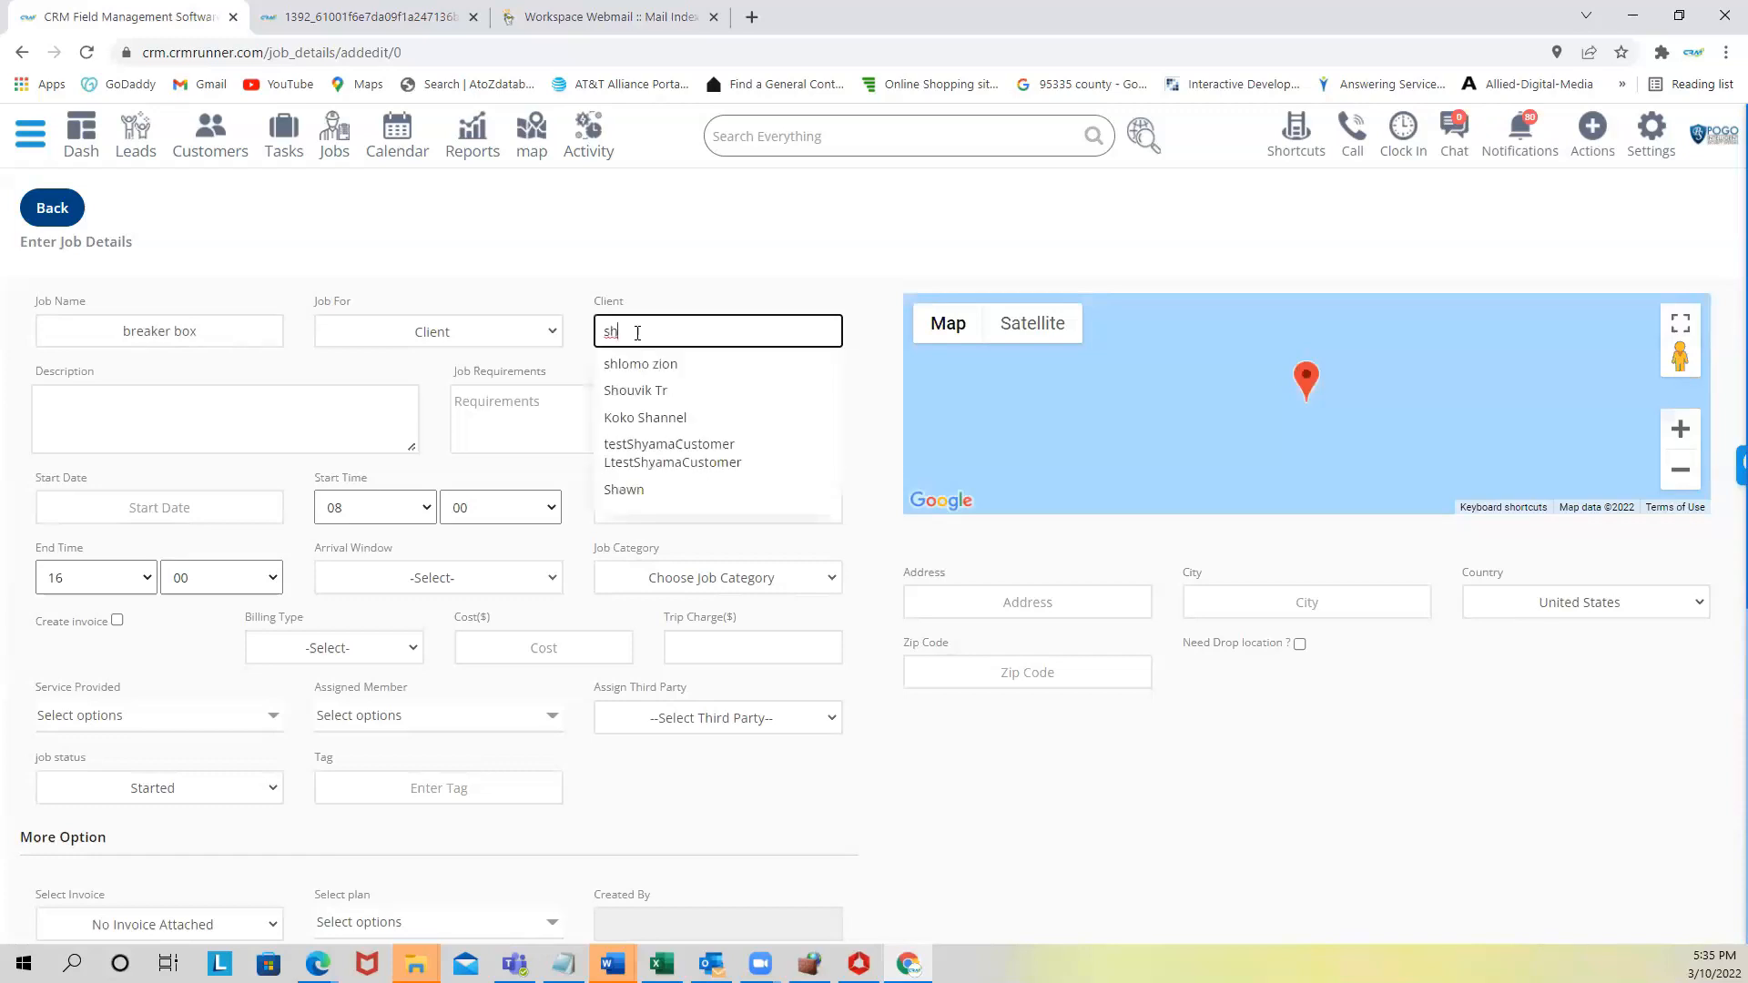
{"action": "left_click", "coordinate": [669, 366]}
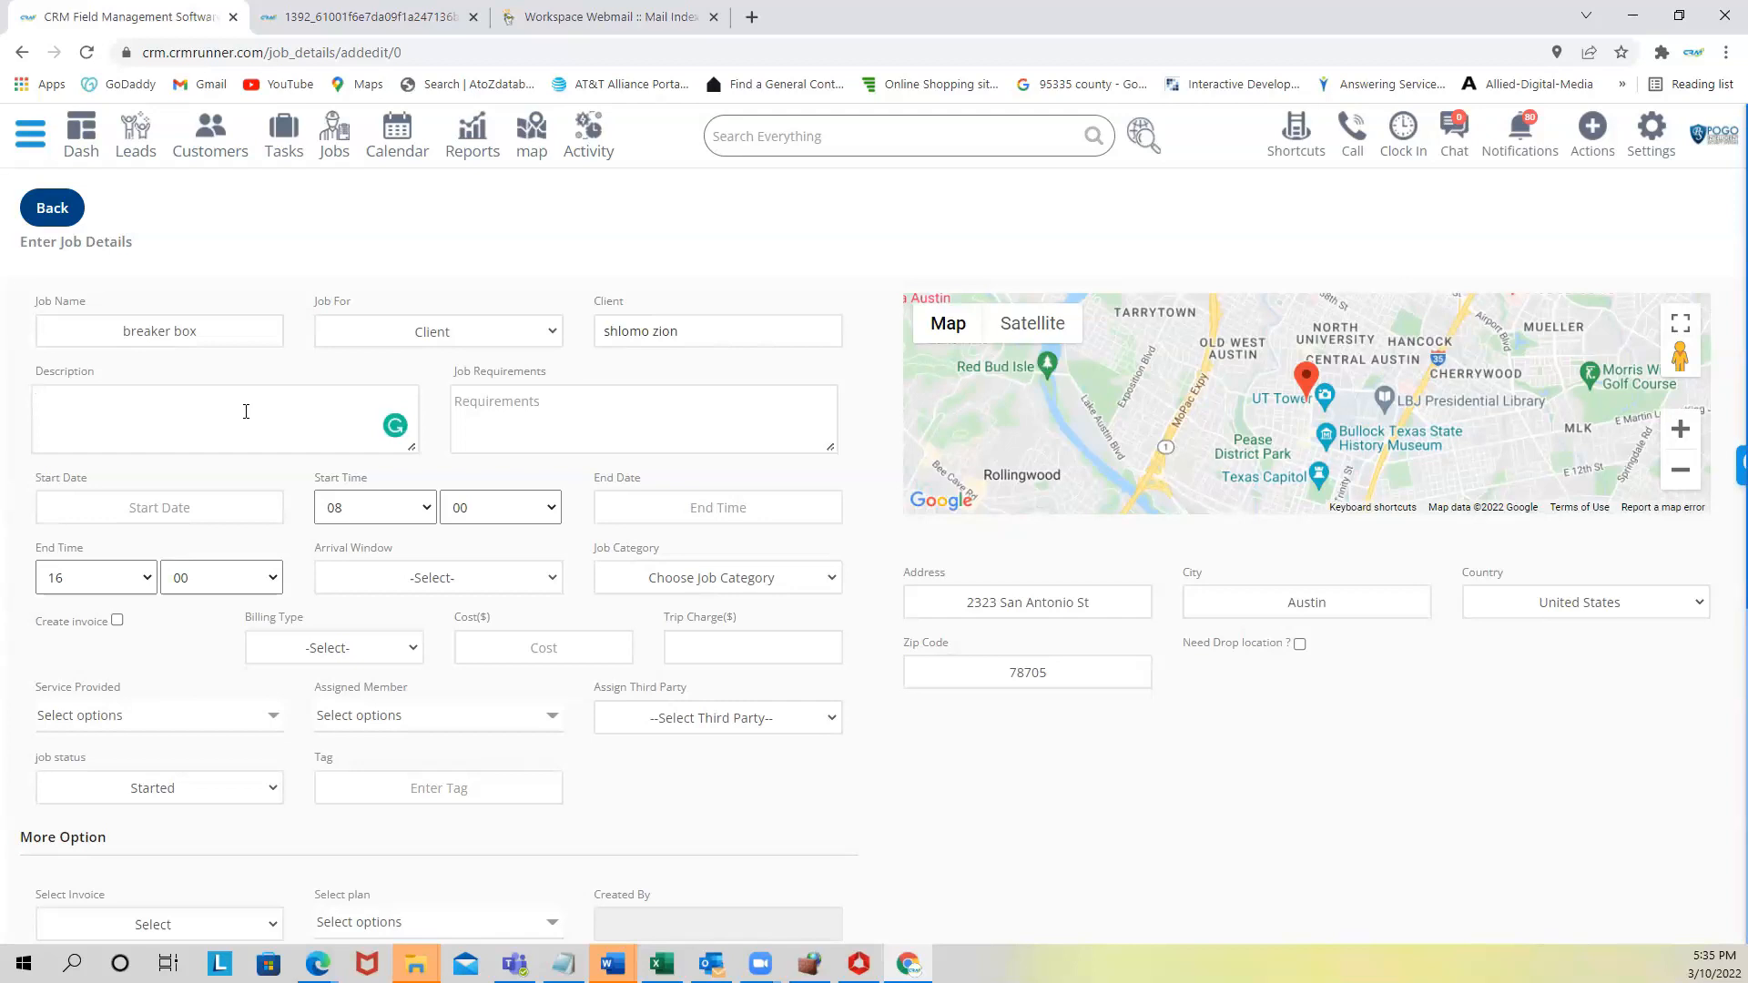
- Describe the job as 'replace electrical panel', leaving Job Requirements empty
{"action": "type", "text": "replace electricalp"}
{"action": "key", "text": "BackSpace"}
{"action": "type", "text": "panel"}
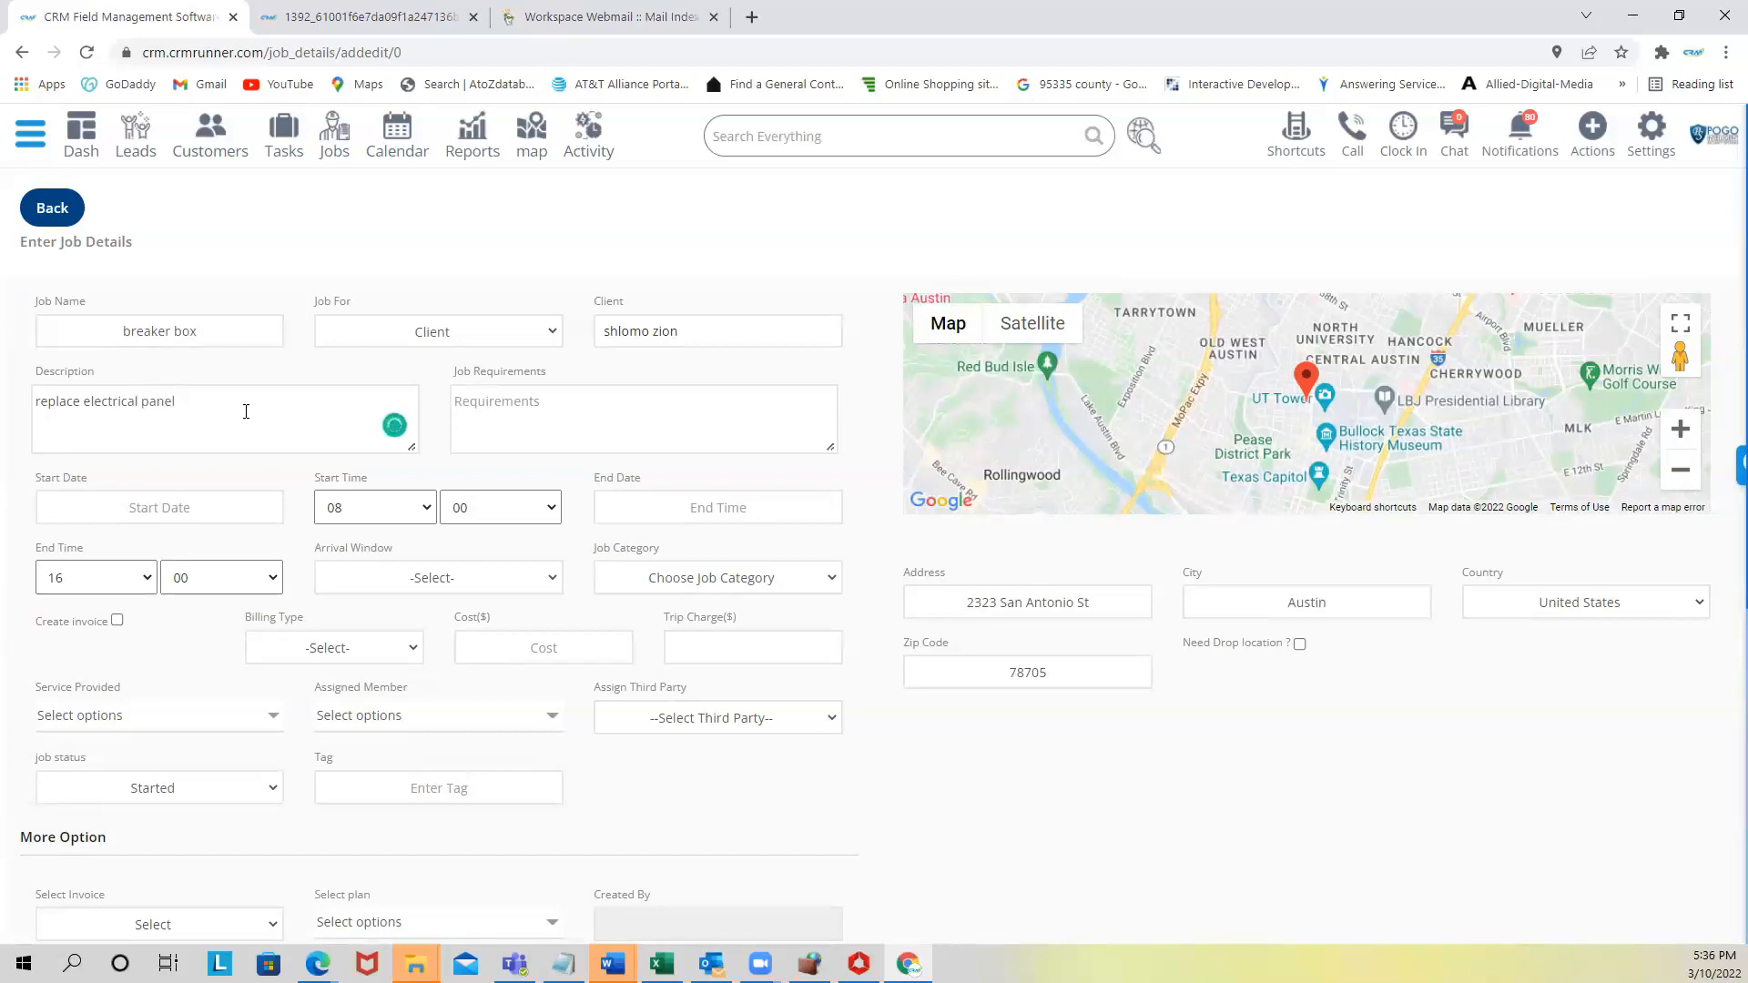
{"action": "left_click", "coordinate": [502, 410]}
{"action": "type", "text": "bri"}
{"action": "key", "text": "BackSpace"}
{"action": "key", "text": "BackSpace"}
- Set the job's start and end dates to March 11, 2022, ending at 13:00
{"action": "left_click", "coordinate": [475, 410]}
{"action": "scroll", "coordinate": [319, 455], "scroll_direction": "down", "scroll_amount": 1}
{"action": "left_click", "coordinate": [156, 507]}
{"action": "left_click", "coordinate": [240, 547]}
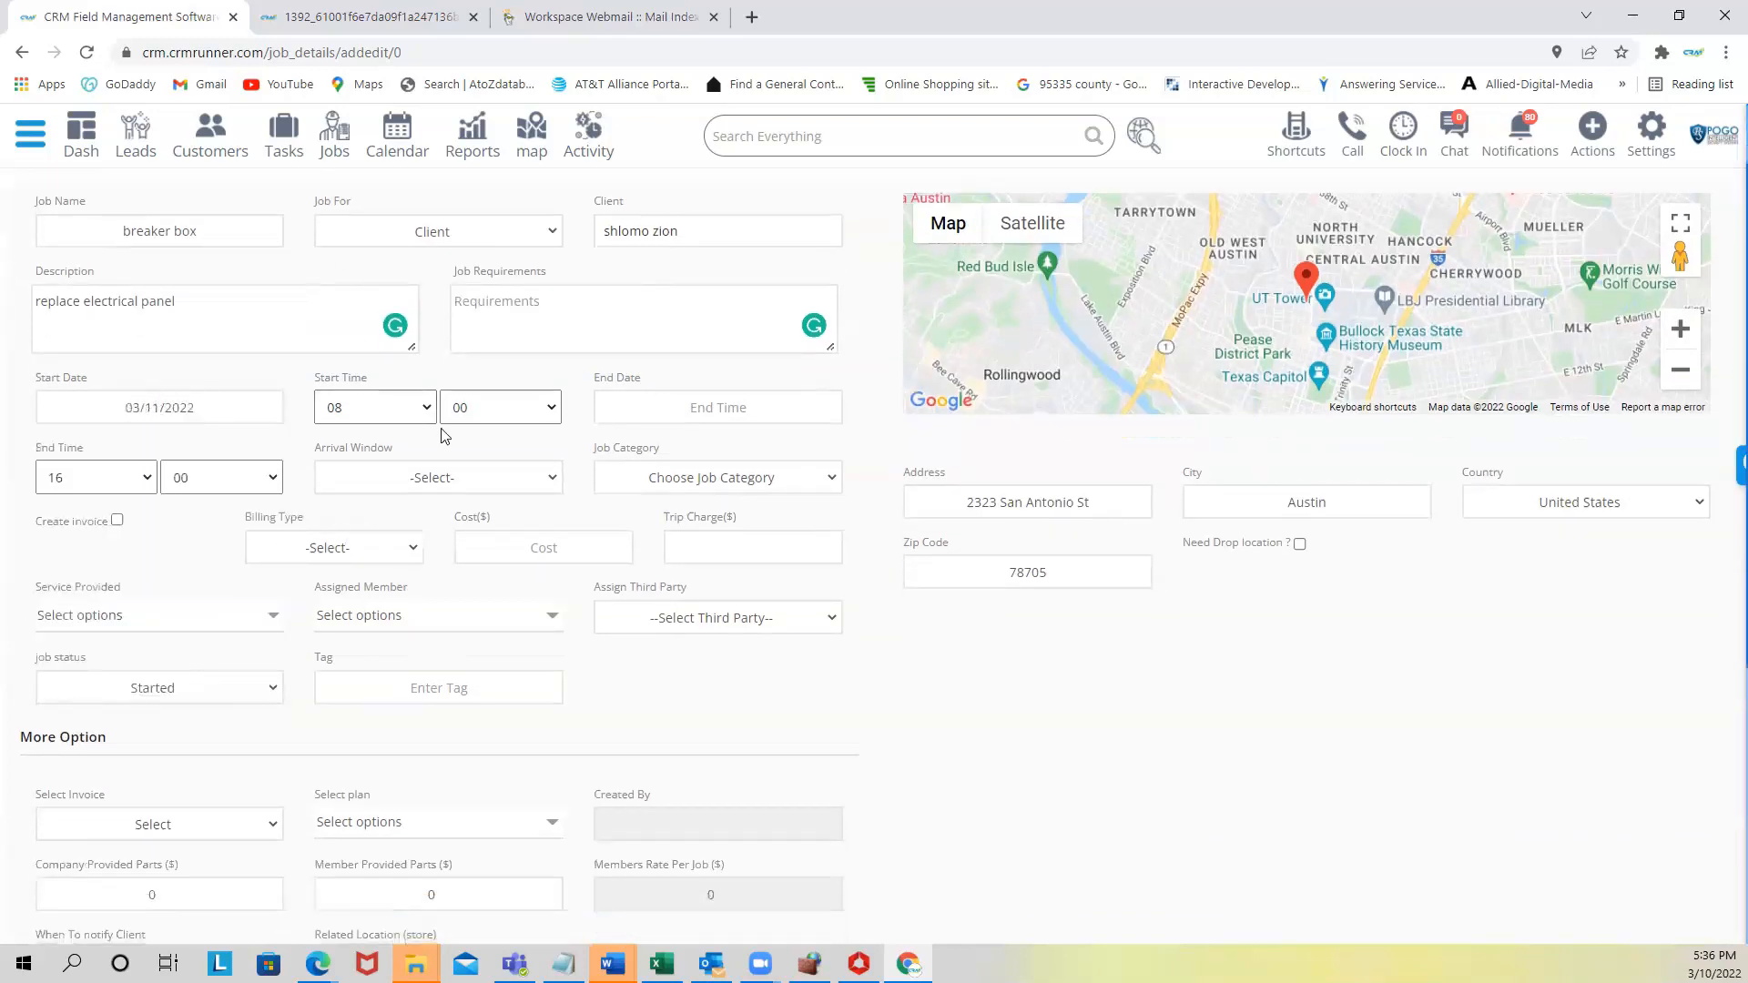
{"action": "left_click", "coordinate": [683, 407]}
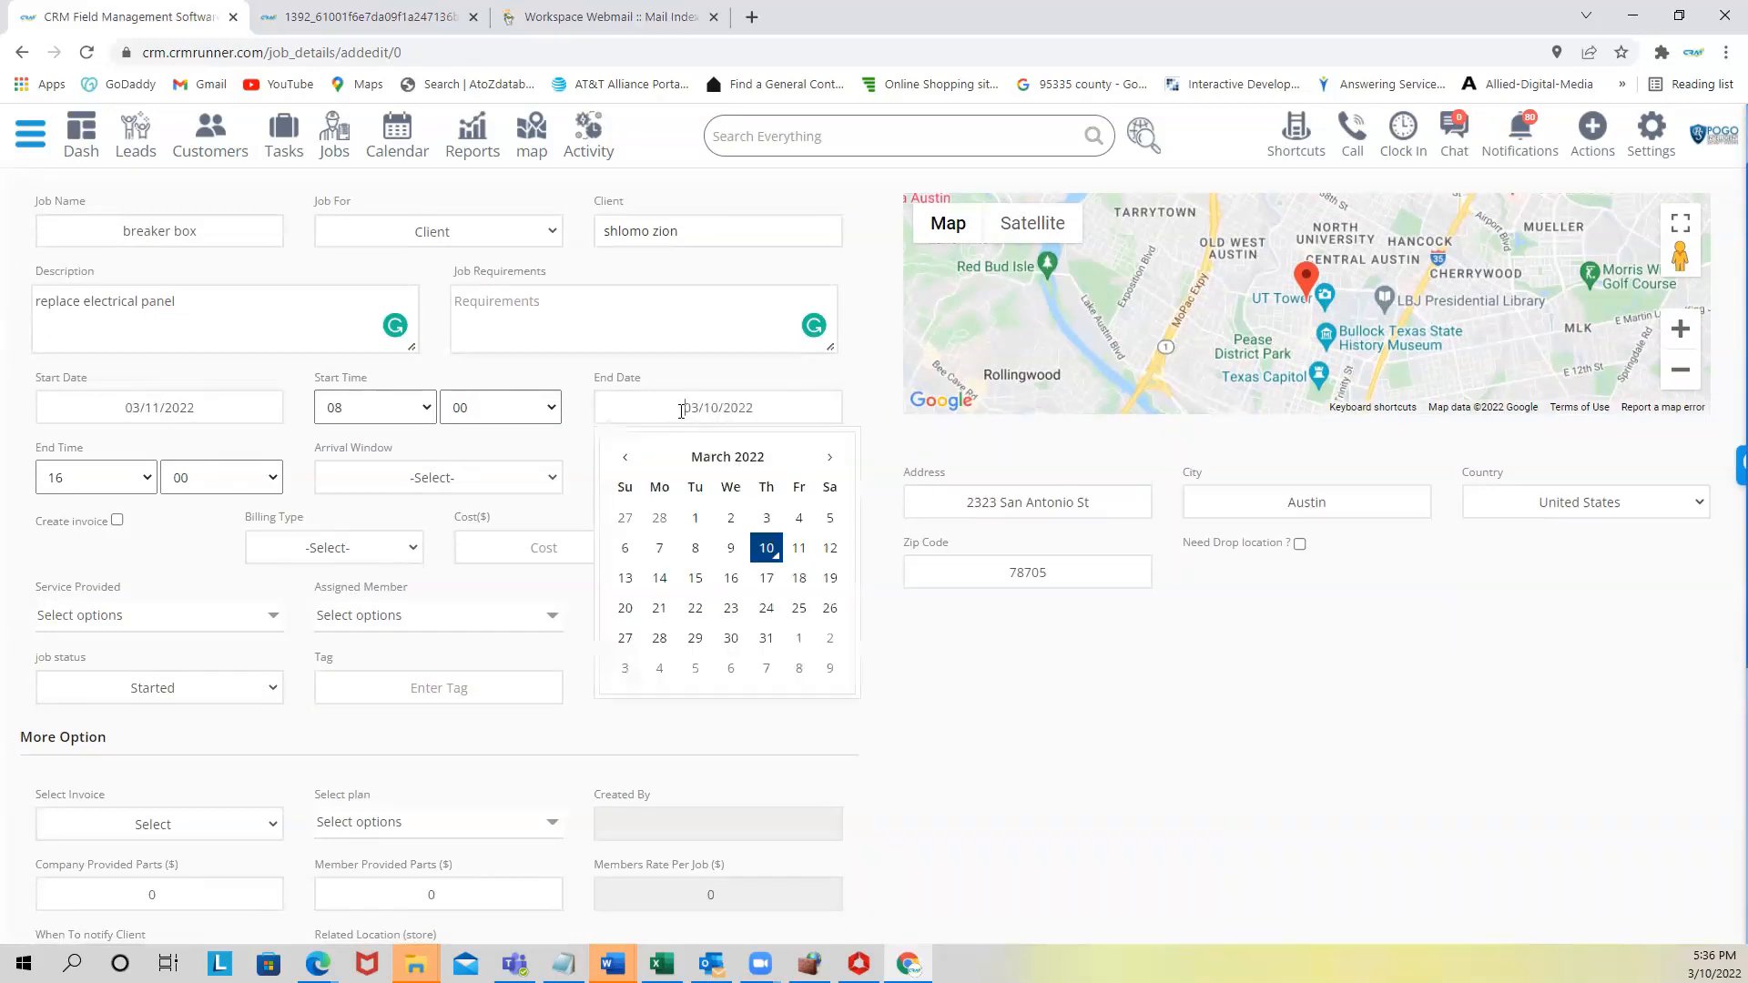
{"action": "left_click", "coordinate": [796, 549]}
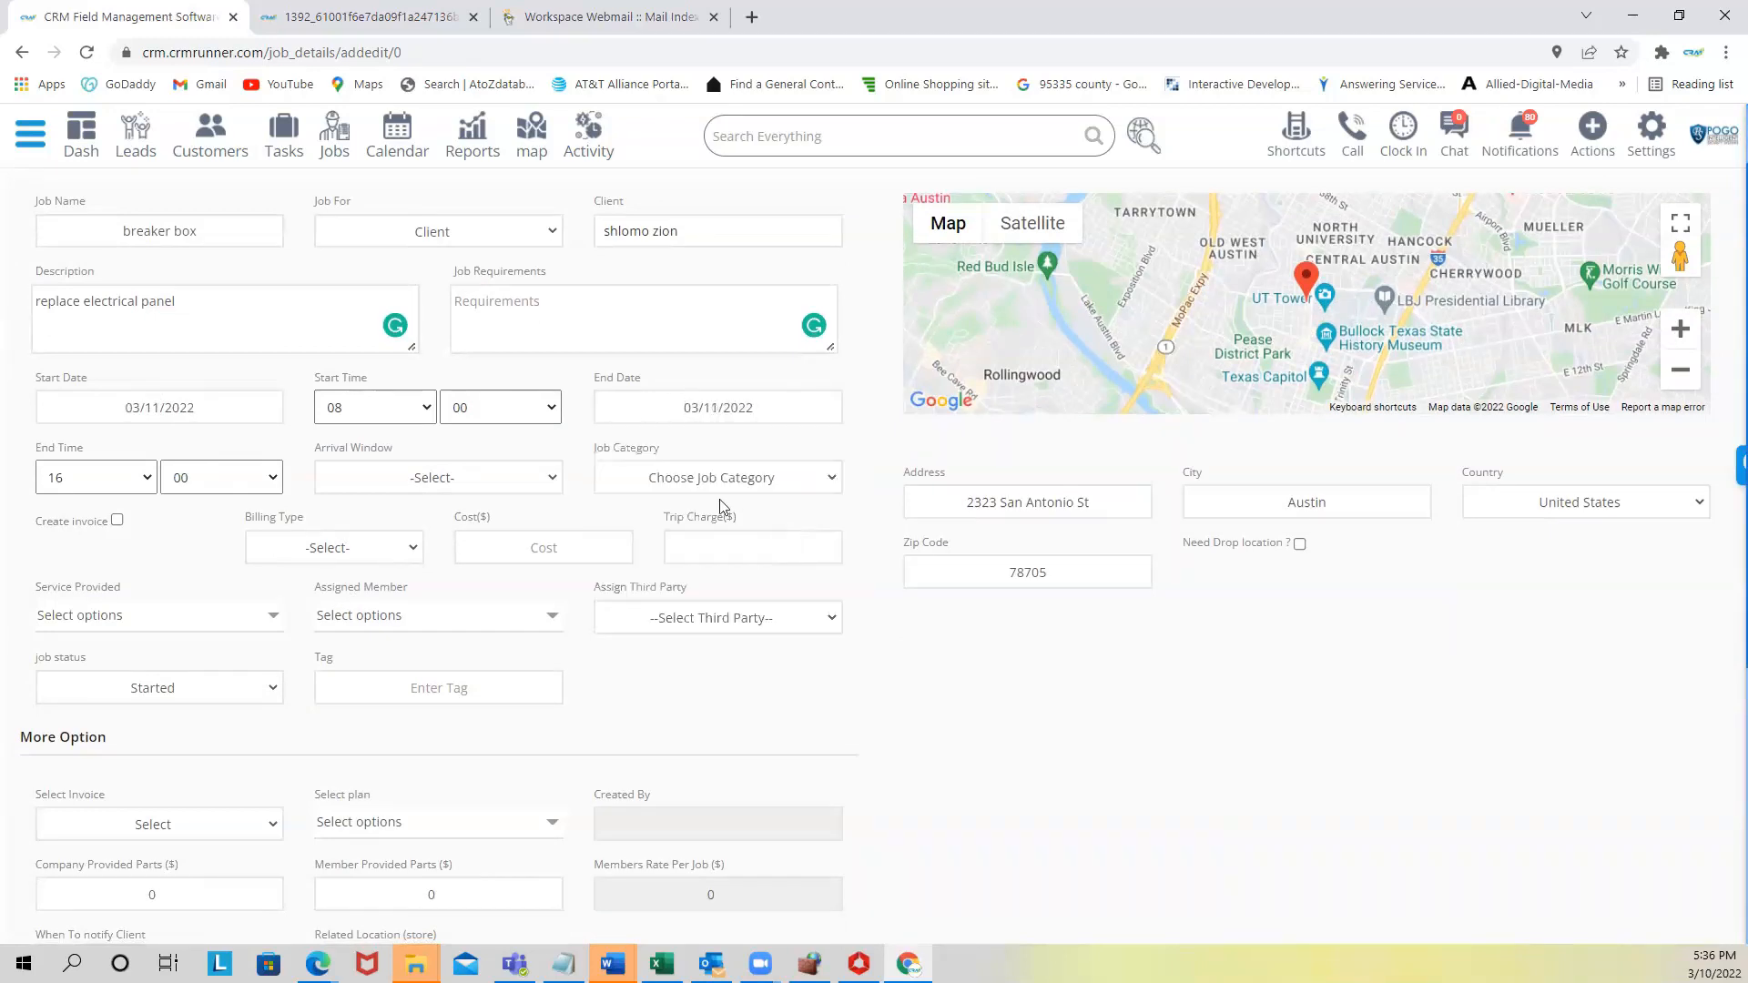
{"action": "left_click", "coordinate": [111, 480]}
{"action": "left_click", "coordinate": [91, 742]}
- Choose a 1 Hour Window arrival, enable invoicing, and bill hourly at 72 with a 125 trip charge
{"action": "left_click", "coordinate": [437, 477]}
{"action": "left_click", "coordinate": [426, 521]}
{"action": "left_click", "coordinate": [117, 521]}
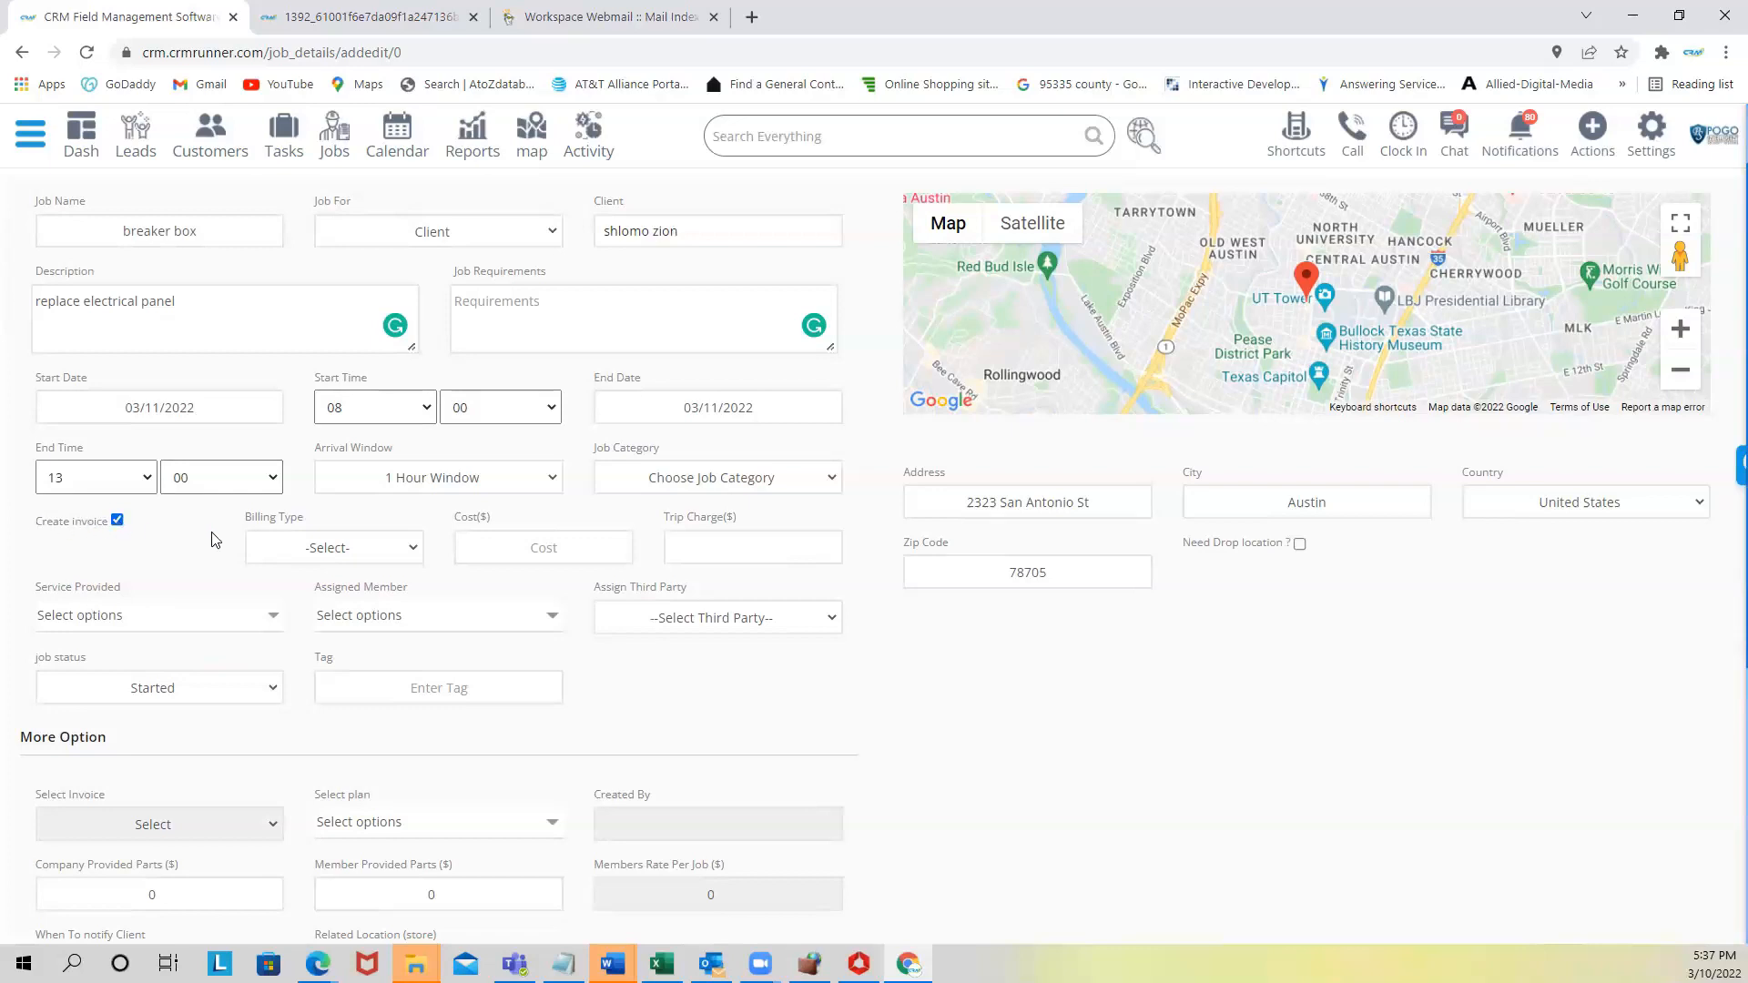
{"action": "left_click", "coordinate": [362, 549]}
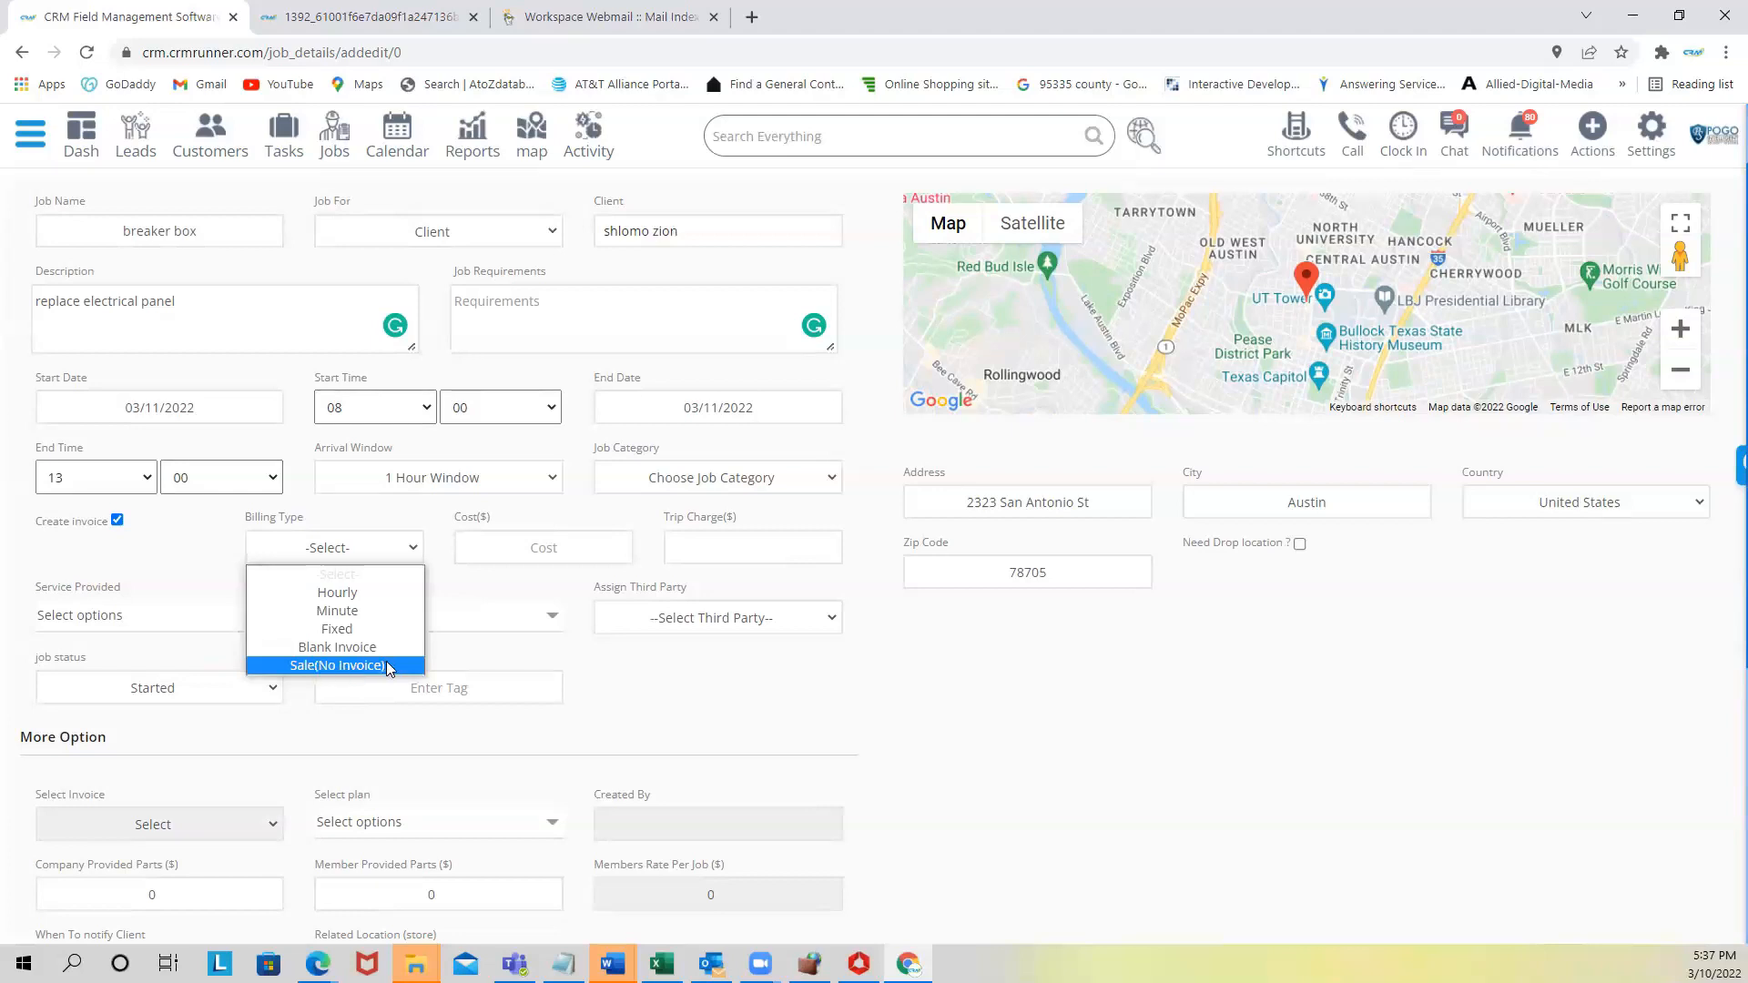
{"action": "left_click", "coordinate": [409, 592]}
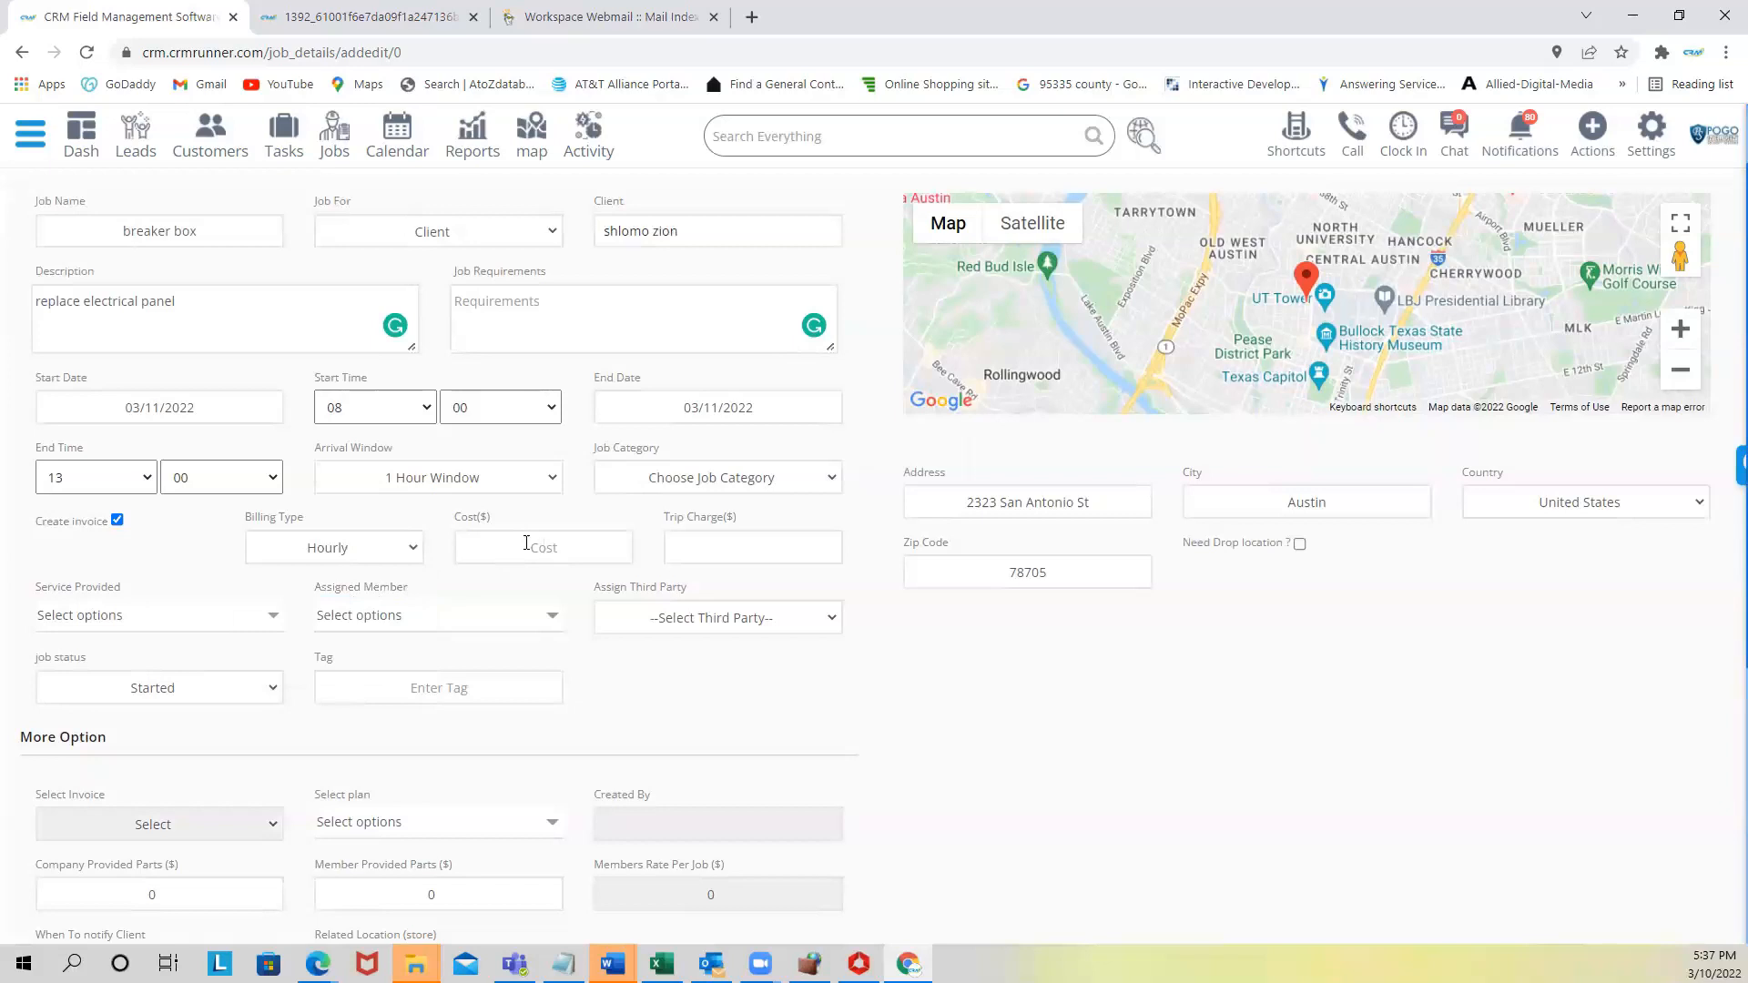
{"action": "type", "text": "72"}
{"action": "left_click", "coordinate": [703, 547]}
{"action": "type", "text": "125"}
- Mark CCTV as the service provided and assign the first team member
{"action": "left_click", "coordinate": [178, 617]}
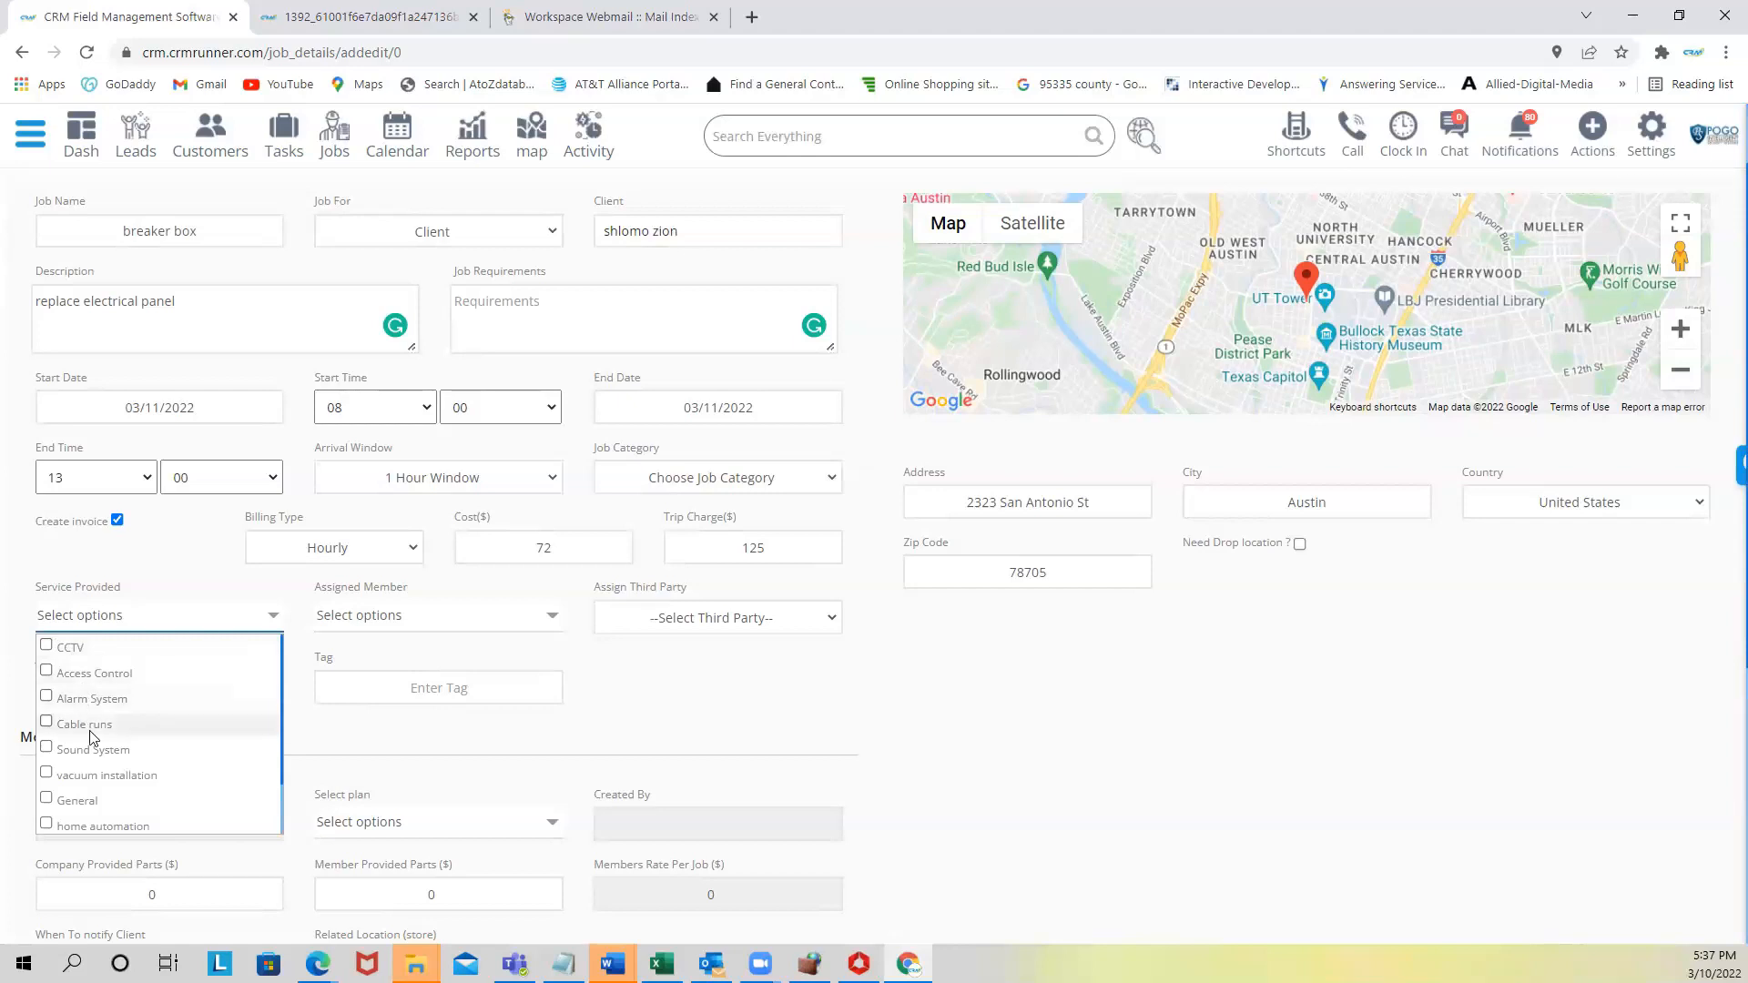
{"action": "left_click", "coordinate": [82, 647]}
{"action": "left_click", "coordinate": [364, 616]}
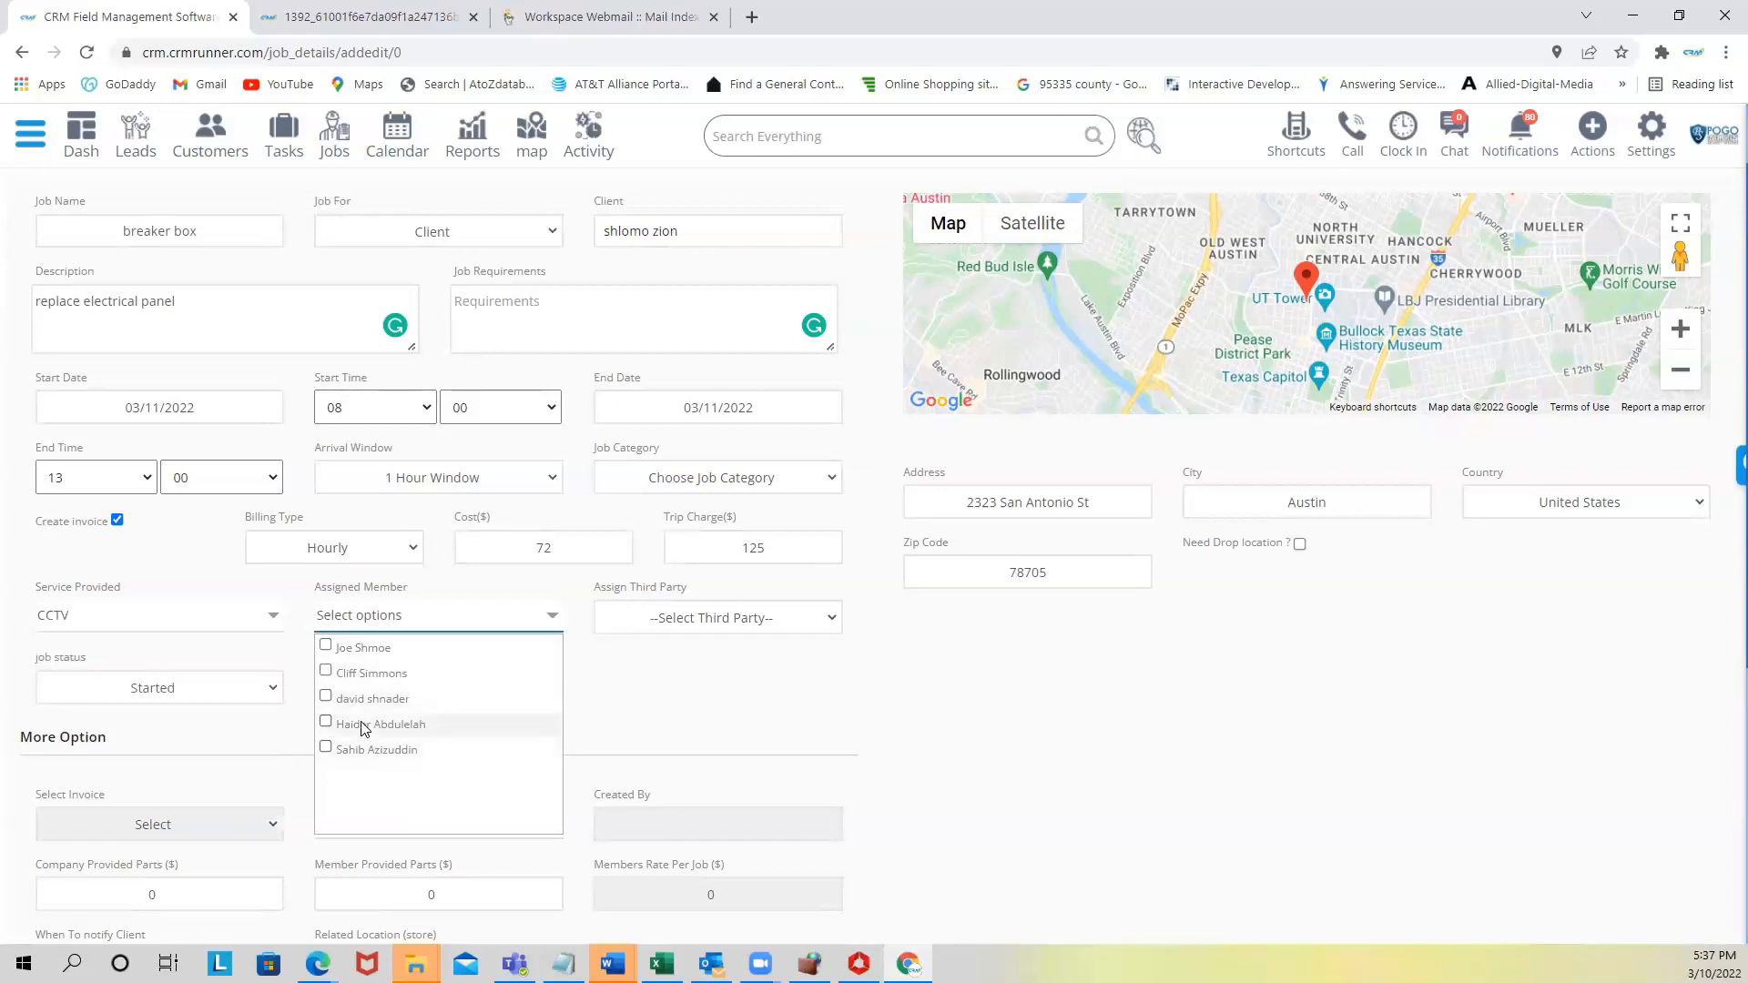
{"action": "left_click", "coordinate": [359, 648]}
{"action": "left_click", "coordinate": [643, 669]}
{"action": "scroll", "coordinate": [171, 728], "scroll_direction": "down", "scroll_amount": 3}
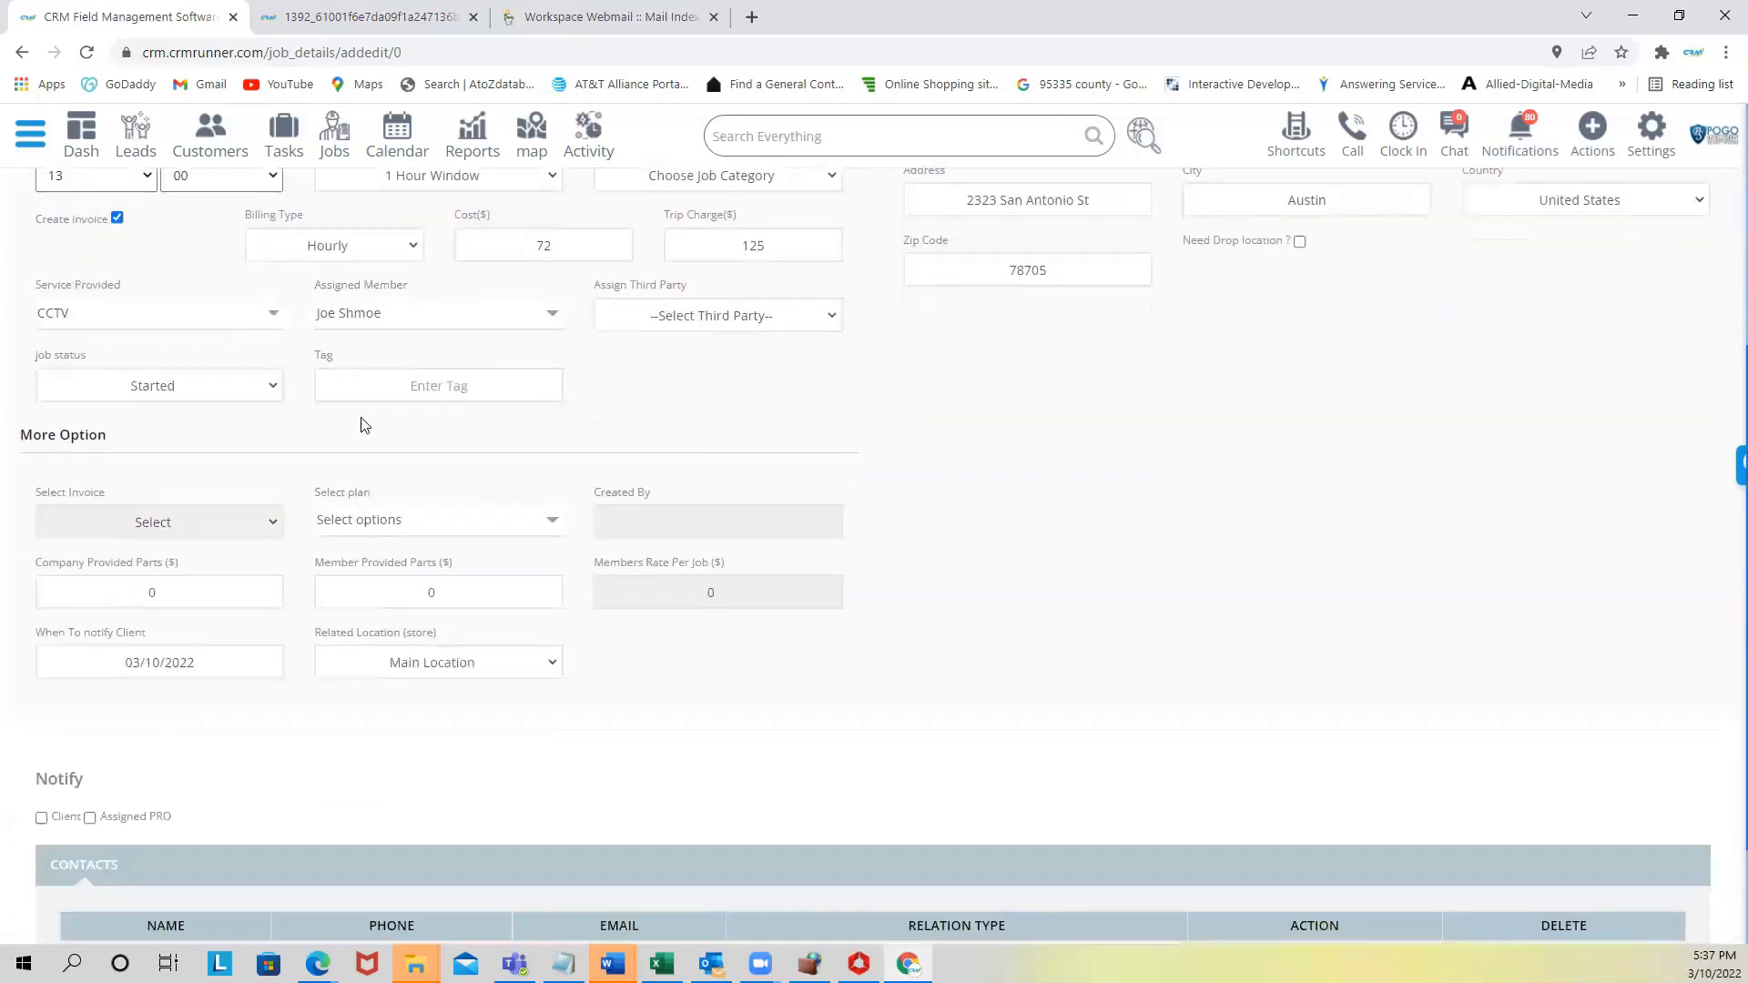
- Leave the plan unselected, check Notify Client, and save the breaker box job
{"action": "scroll", "coordinate": [273, 596], "scroll_direction": "down", "scroll_amount": 2}
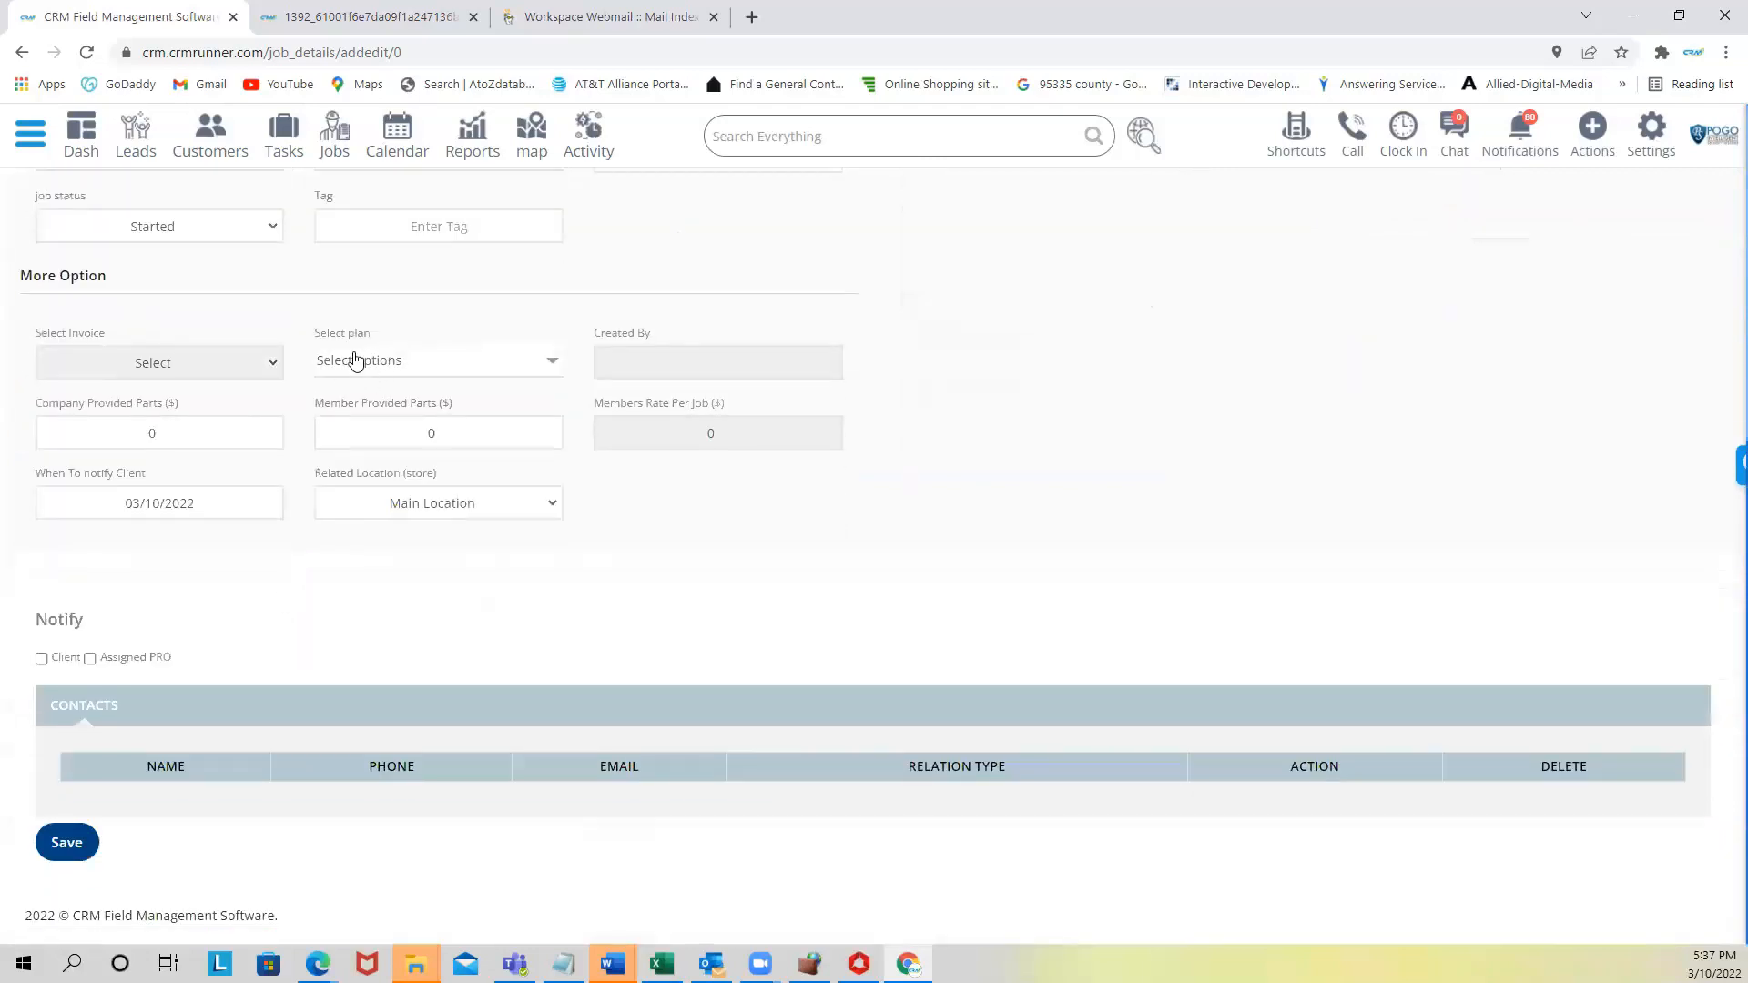
{"action": "left_click_drag", "start_coordinate": [314, 333], "coordinate": [393, 337]}
{"action": "left_click", "coordinate": [389, 361]}
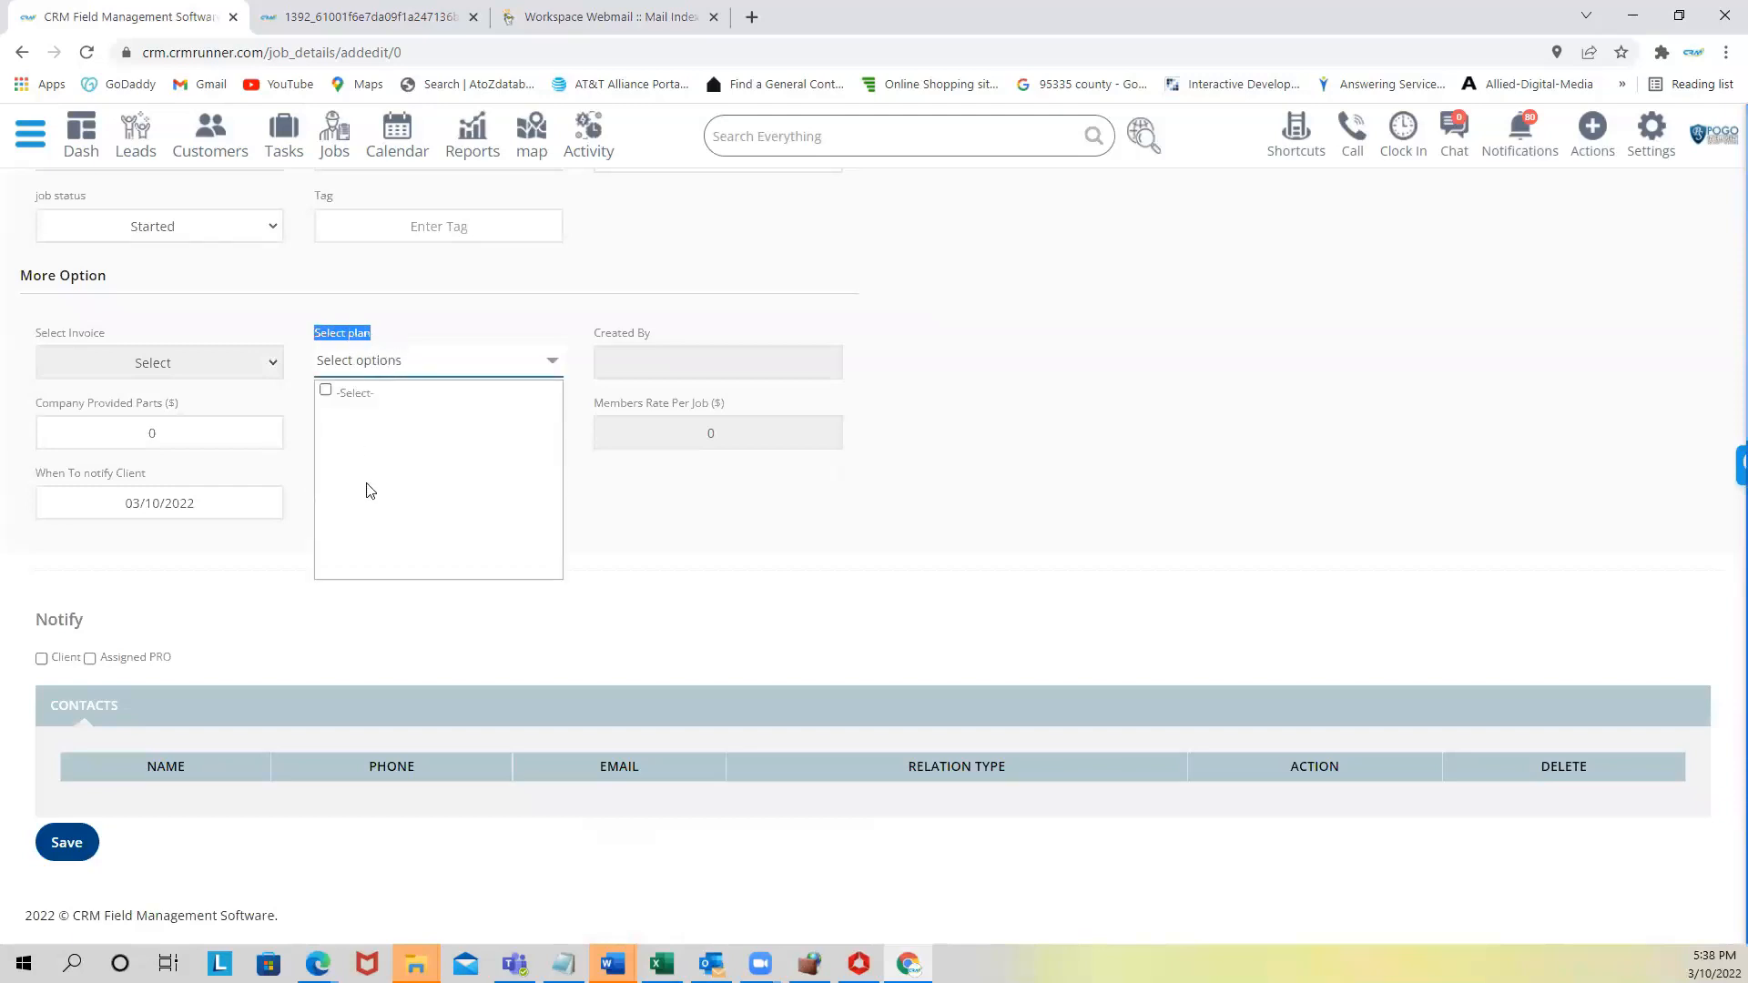
{"action": "left_click", "coordinate": [420, 323]}
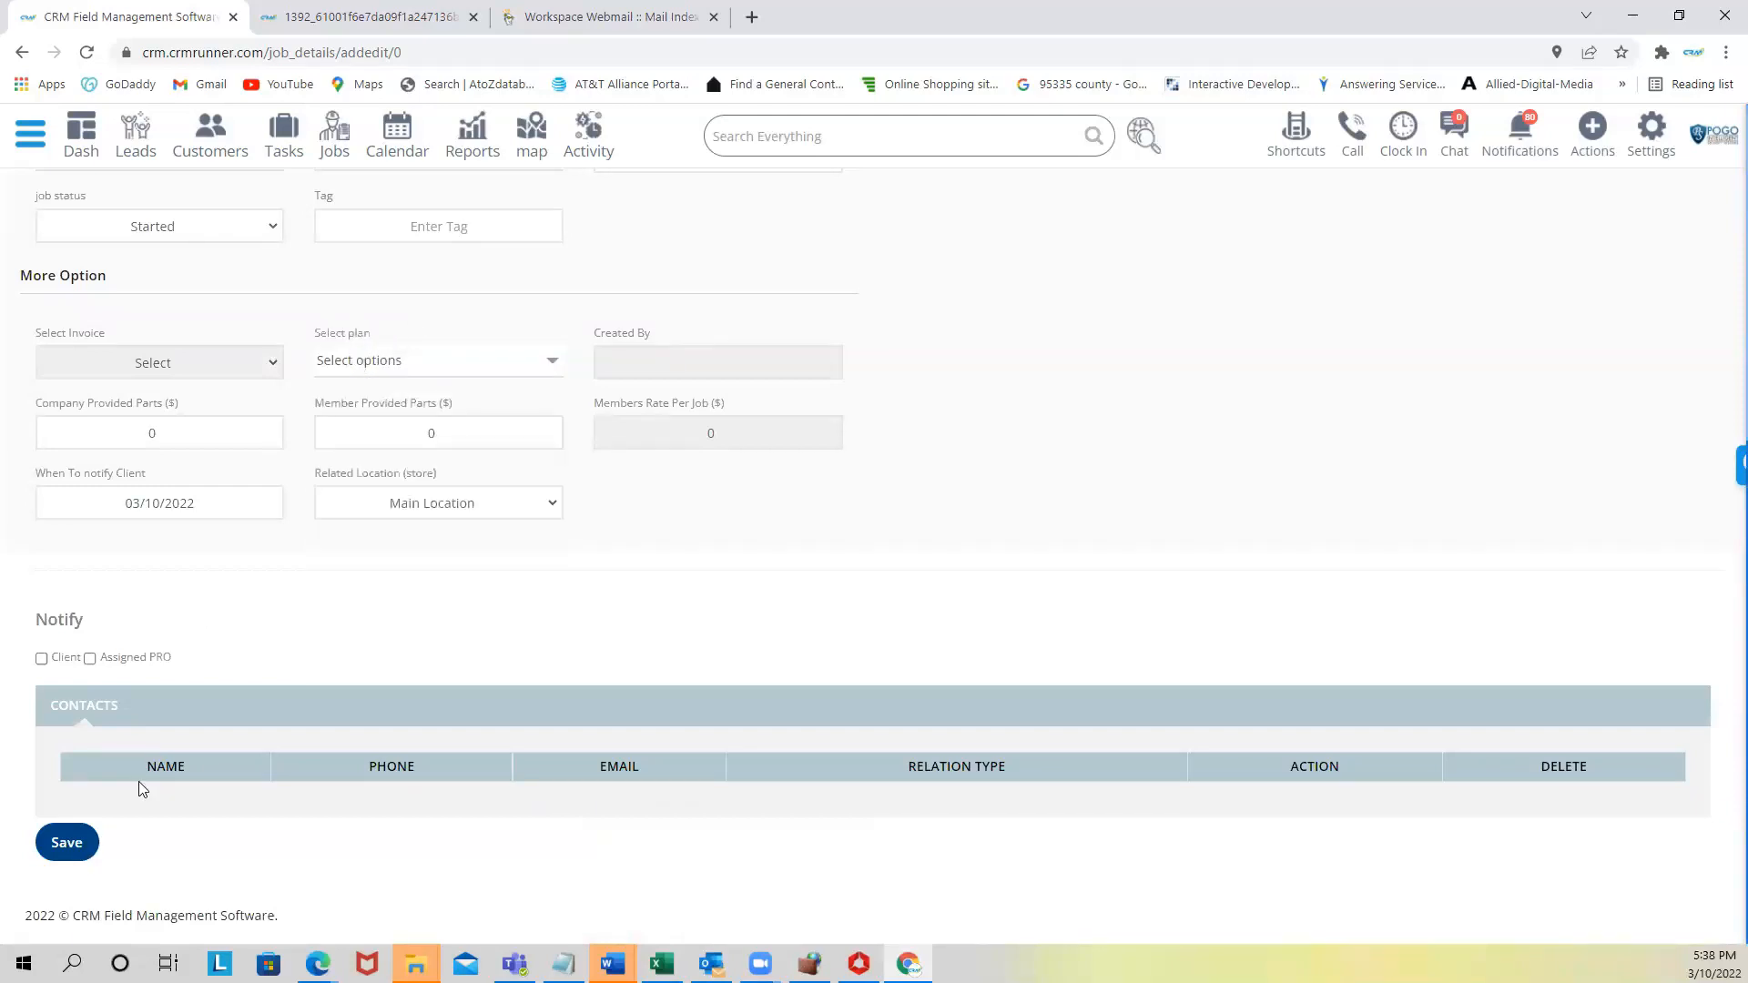
{"action": "left_click", "coordinate": [42, 659]}
{"action": "left_click", "coordinate": [63, 845]}
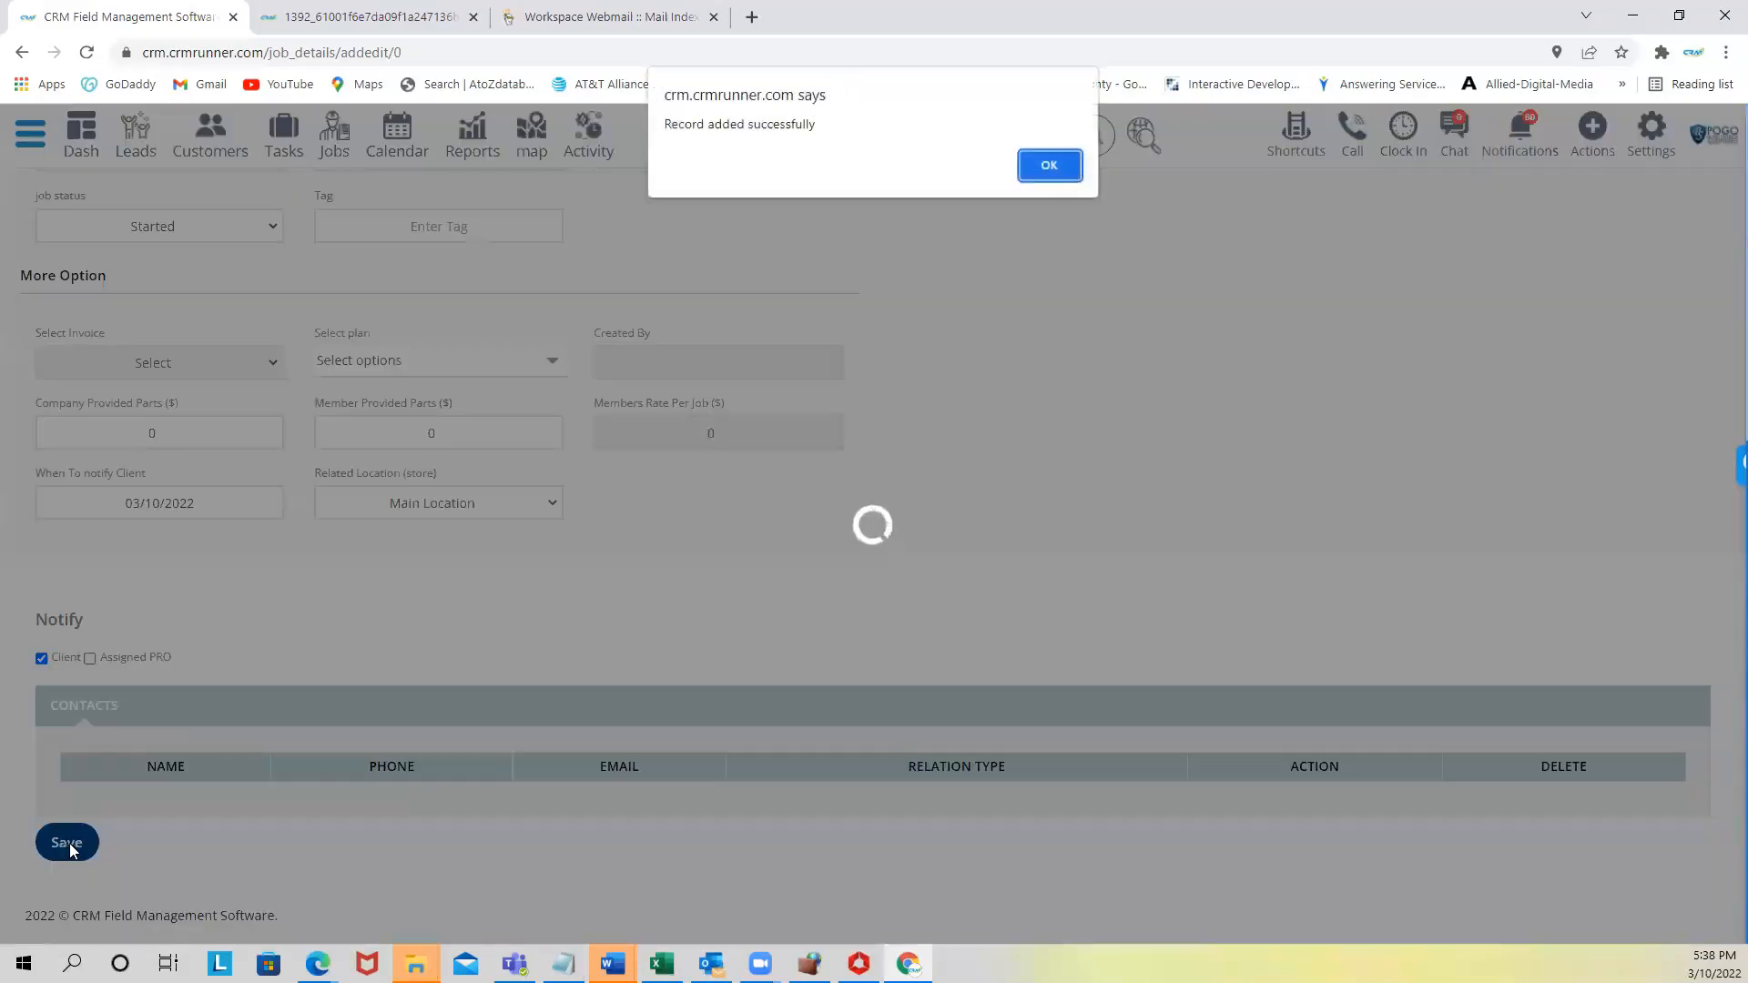
{"action": "left_click", "coordinate": [1039, 169]}
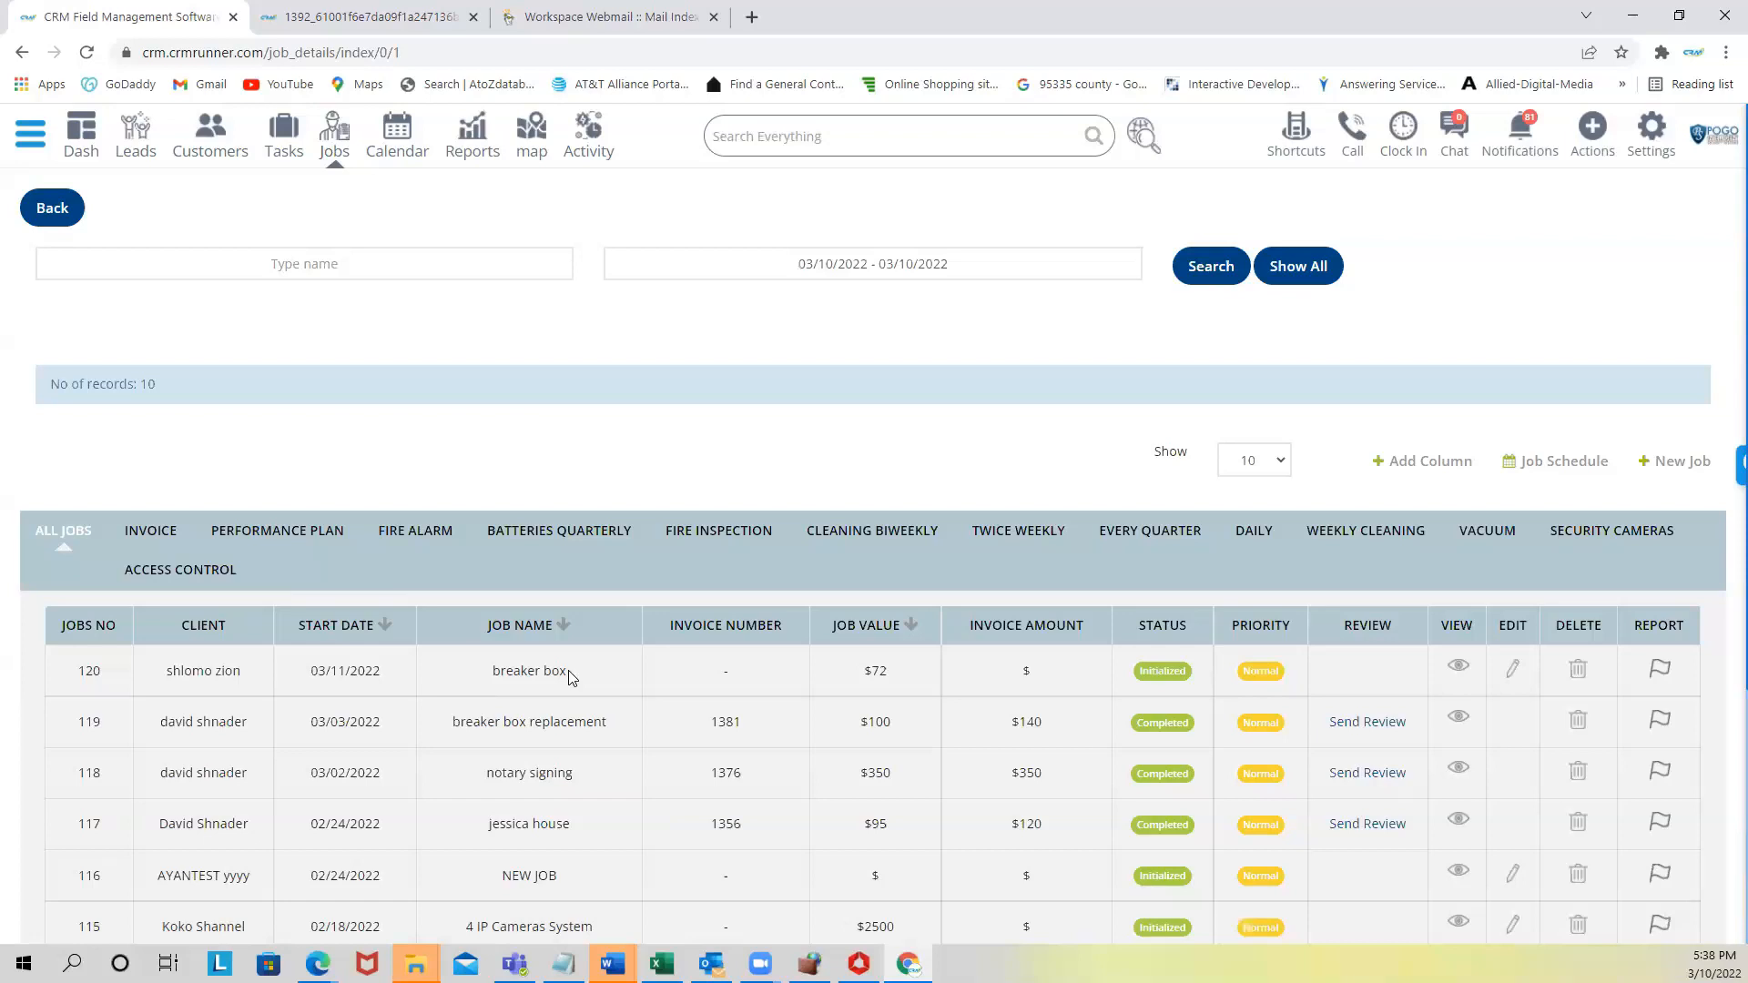
- After checking job 120 in the Jobs list, open a new blank browser tab
{"action": "left_click", "coordinate": [751, 17]}
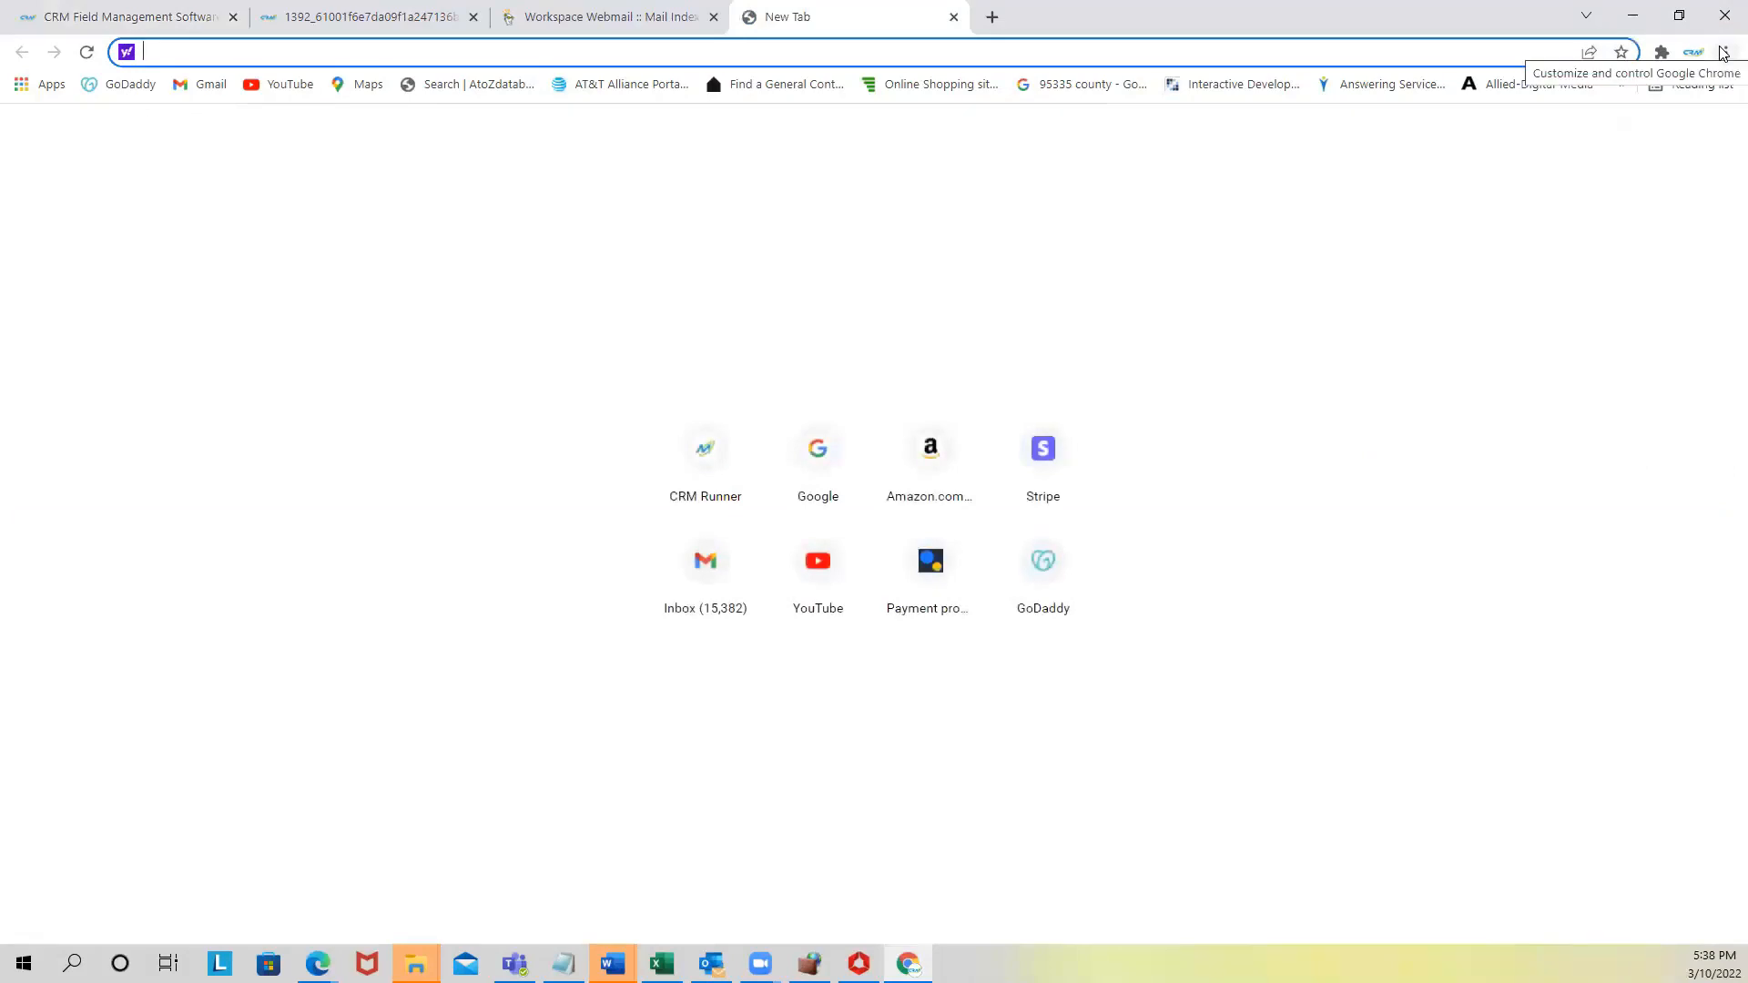
- Load the Smart Mirroring page at 192.168.1.21/1/1.htm from the address-bar suggestions
{"action": "type", "text": "192"}
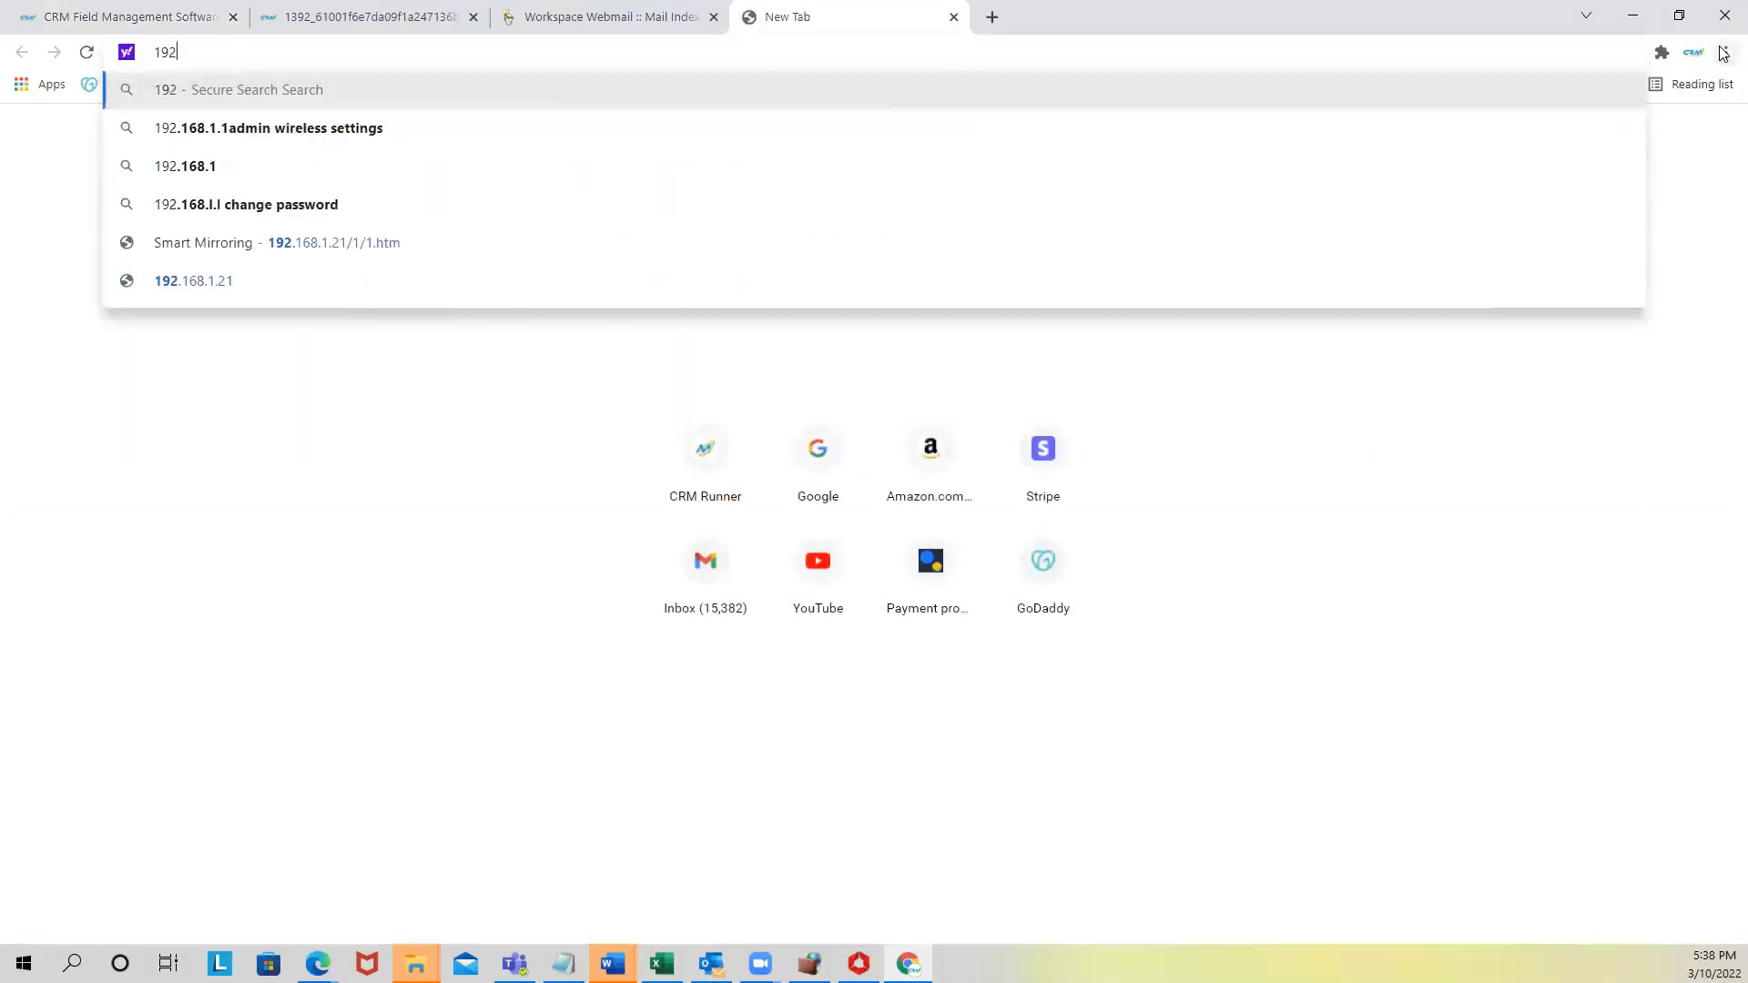
{"action": "key", "text": "Down"}
{"action": "key", "text": "Down"}
{"action": "key", "text": "Down"}
{"action": "key", "text": "Down"}
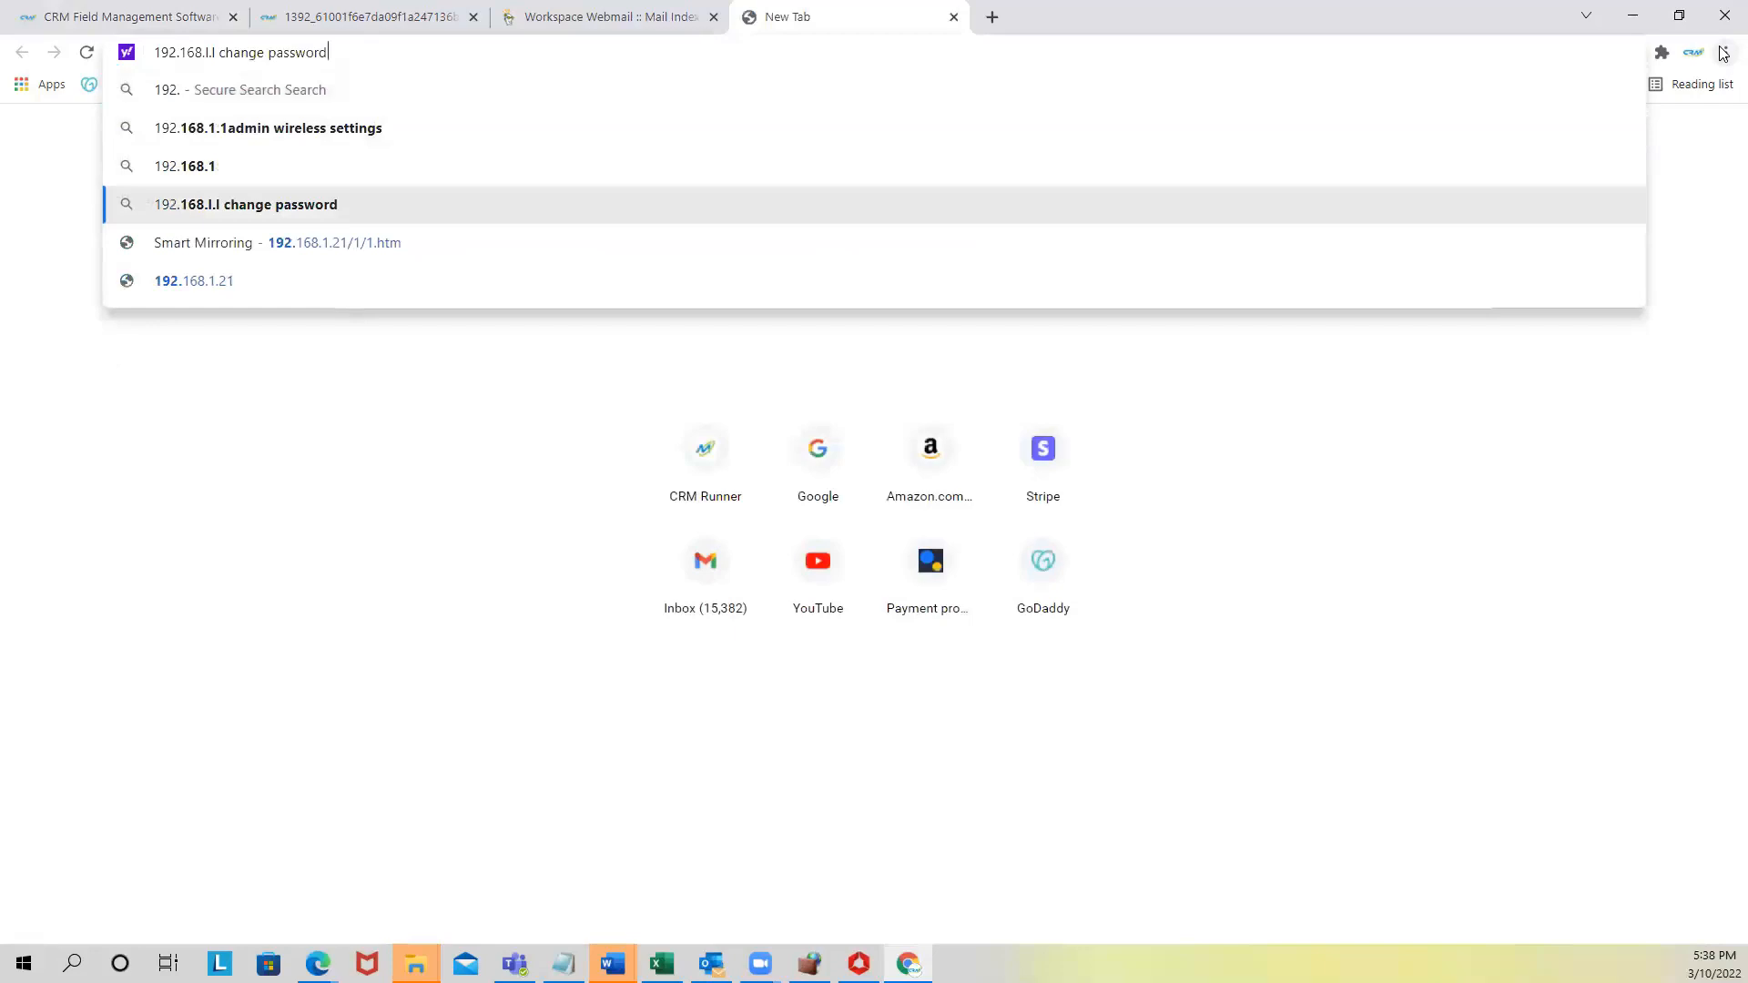
{"action": "key", "text": "Return"}
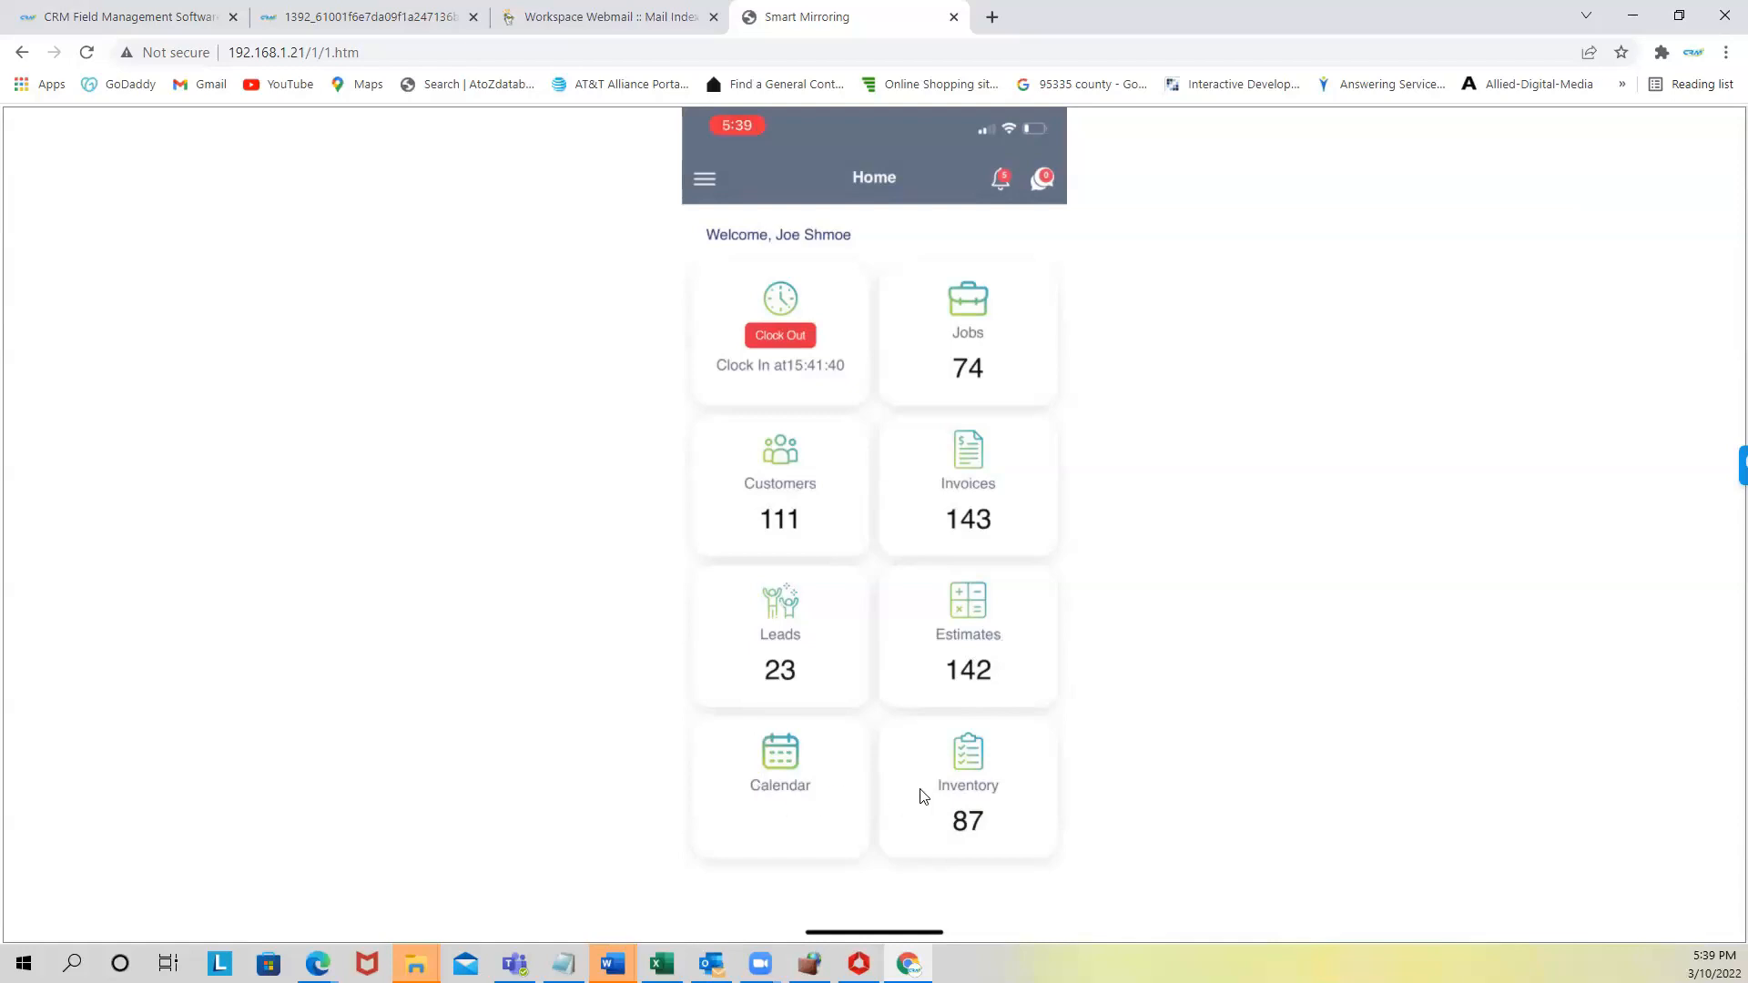
- Open the breaker box job from Jobs and choose Waze to navigate to its location
{"action": "left_click", "coordinate": [968, 368]}
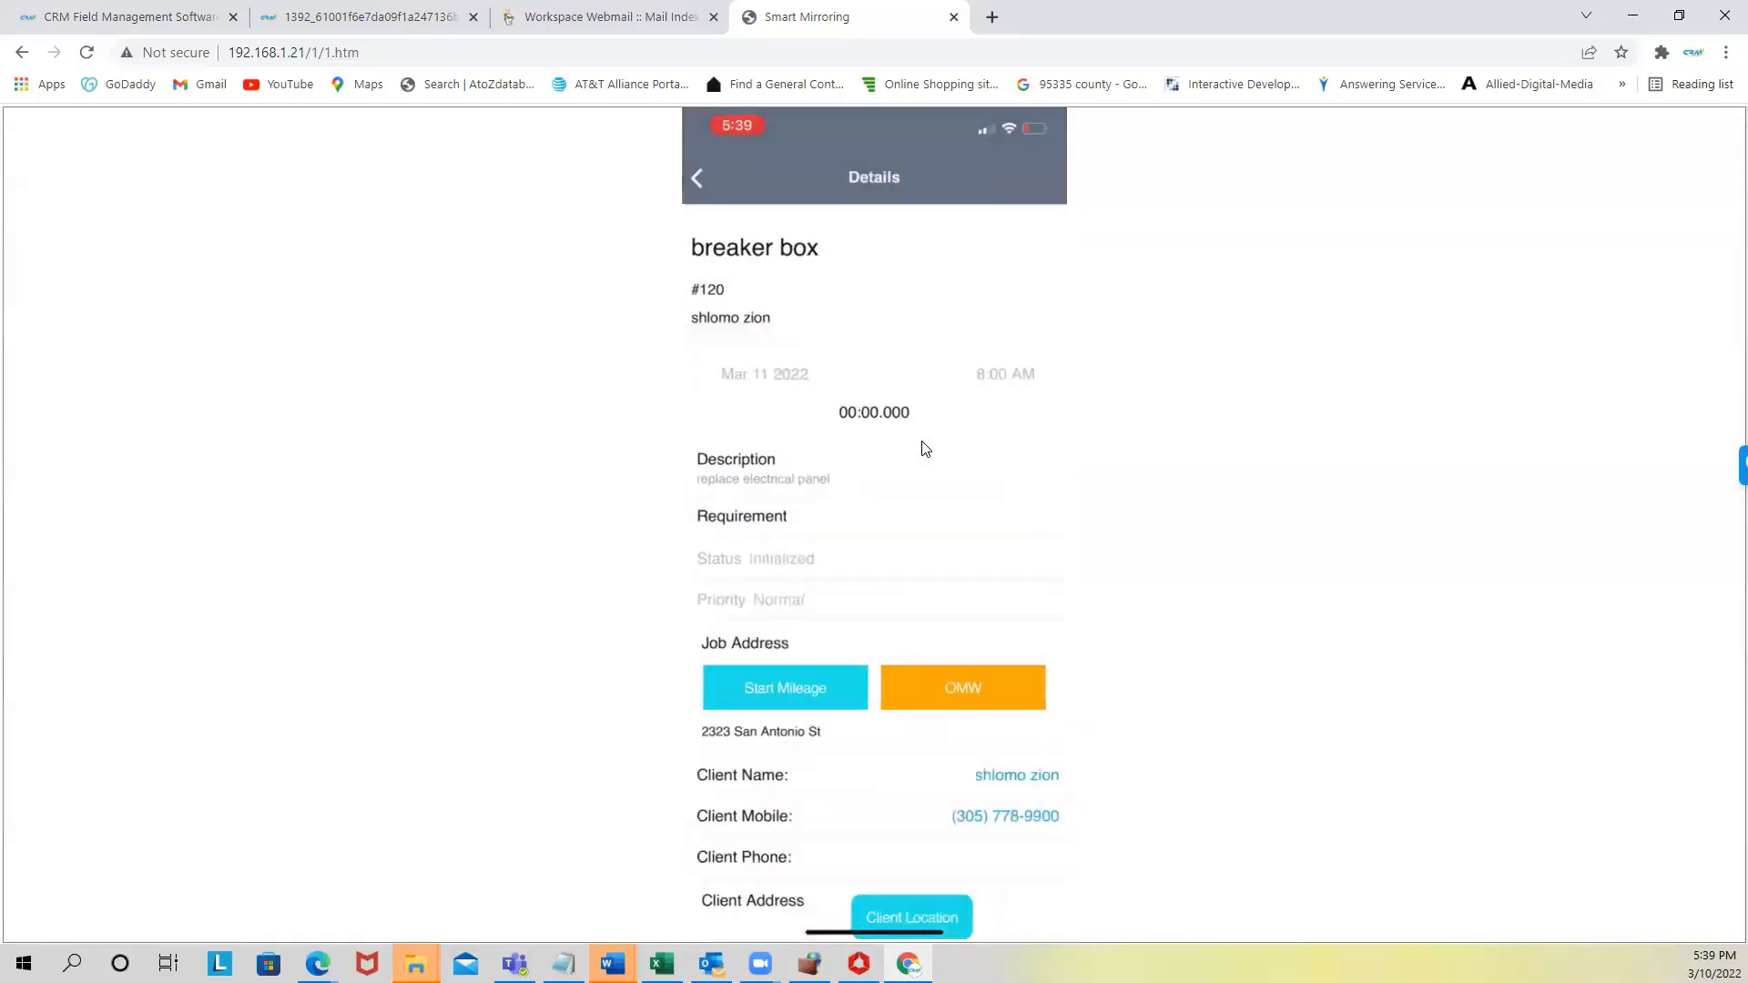
{"action": "scroll", "coordinate": [792, 343], "scroll_direction": "down", "scroll_amount": 1}
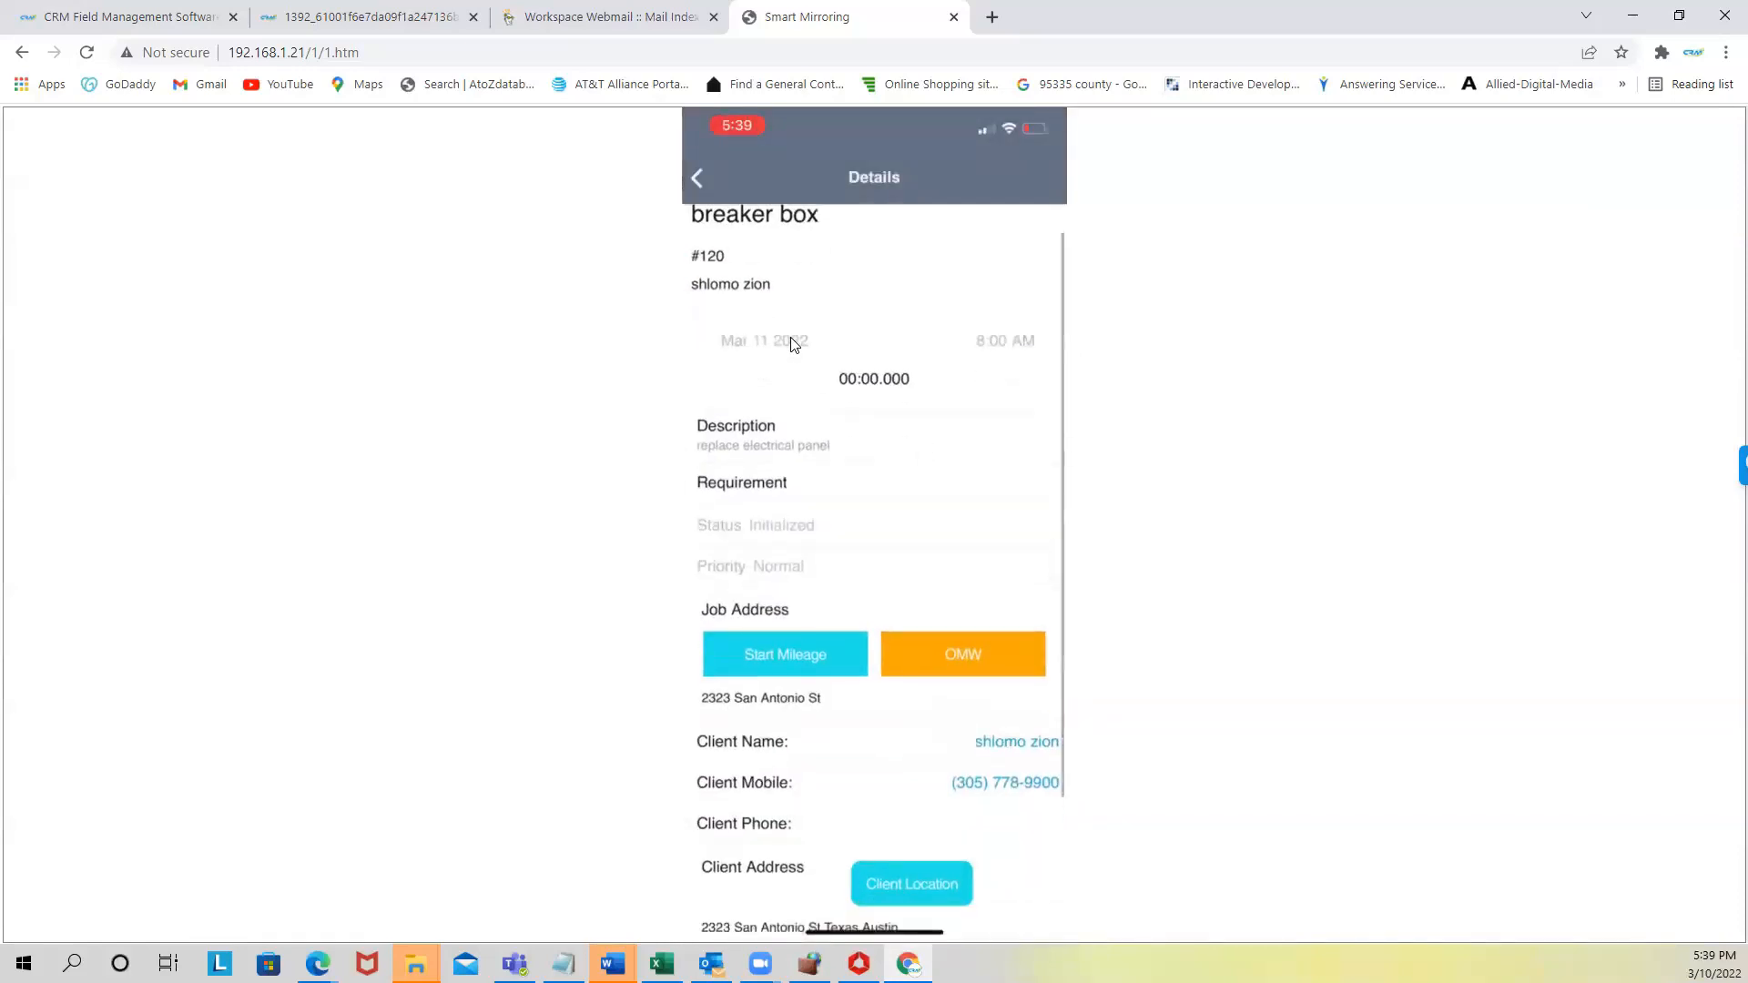
{"action": "scroll", "coordinate": [741, 660], "scroll_direction": "down", "scroll_amount": 4}
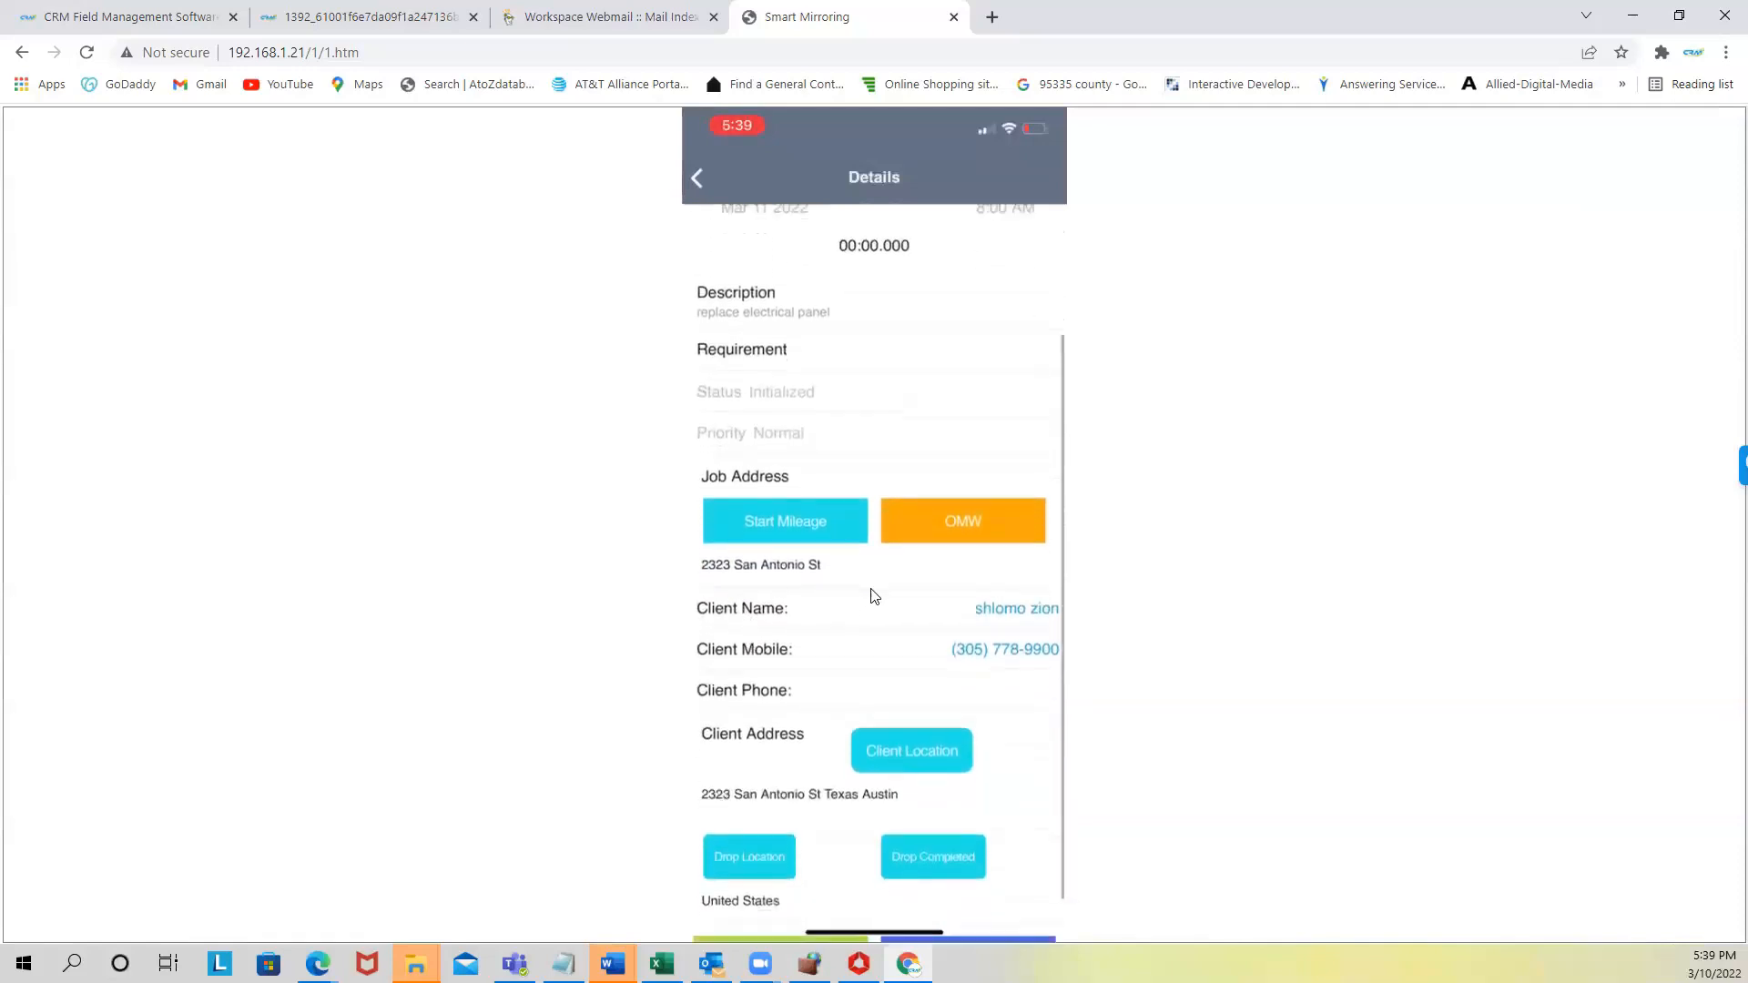
{"action": "scroll", "coordinate": [986, 604], "scroll_direction": "down", "scroll_amount": 1}
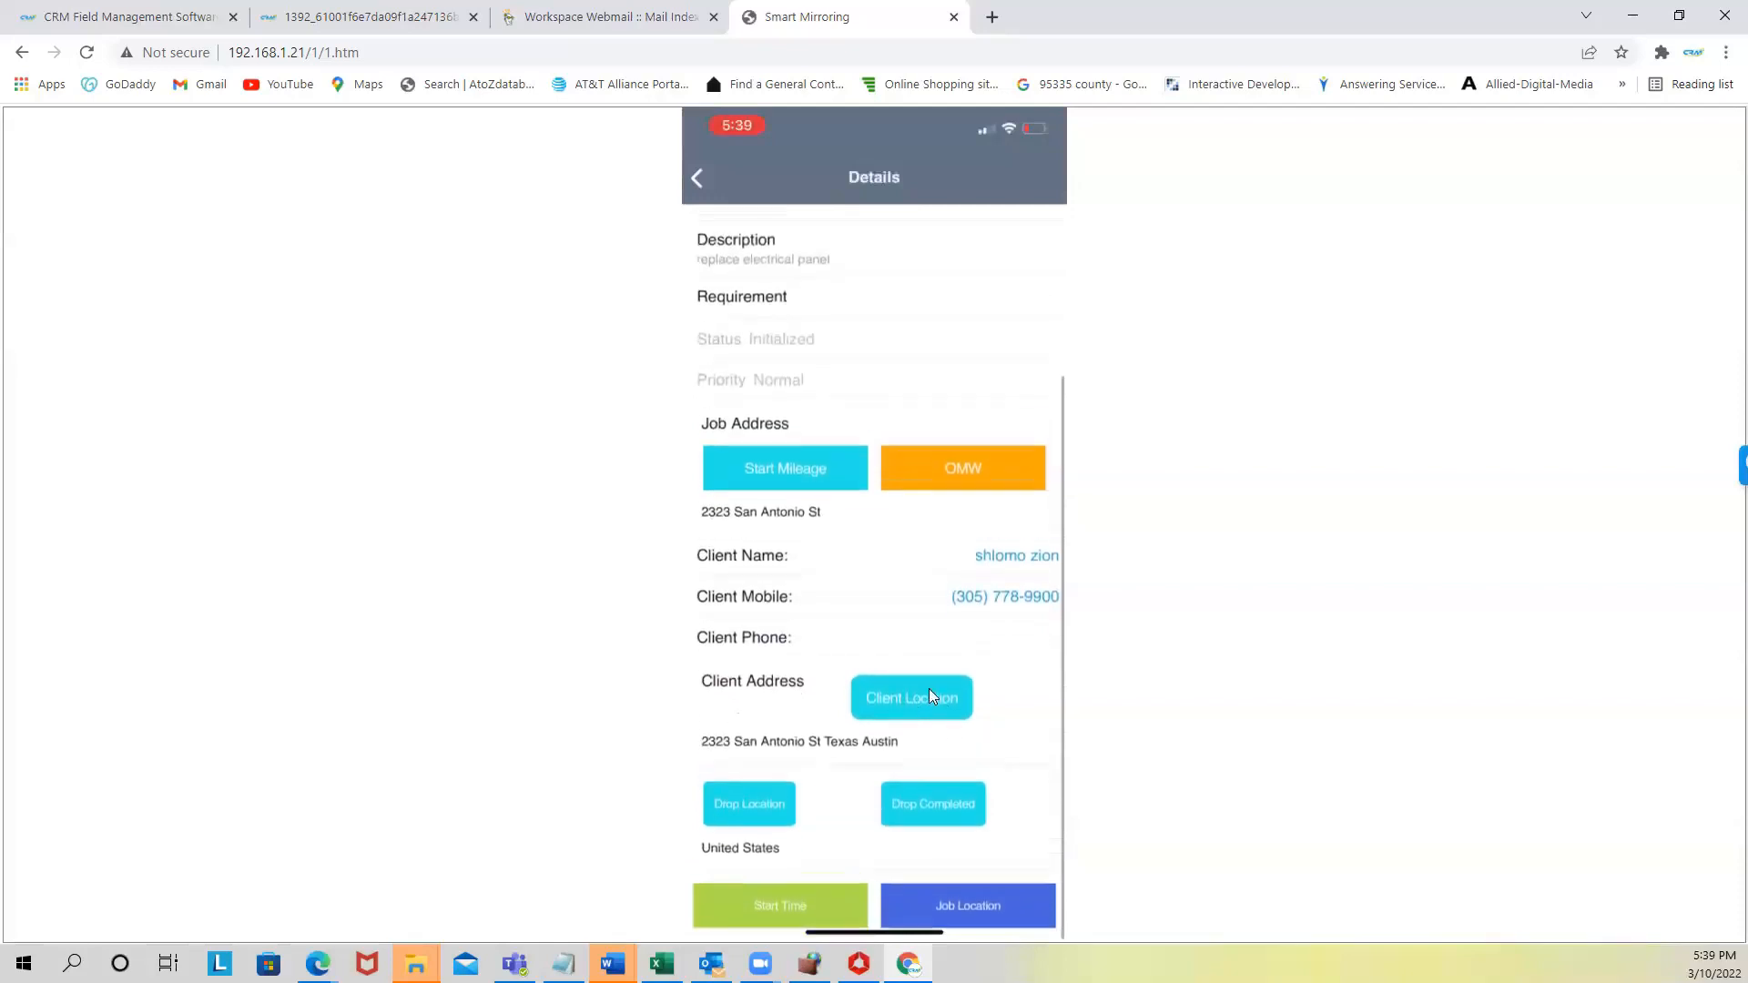
{"action": "left_click", "coordinate": [969, 905]}
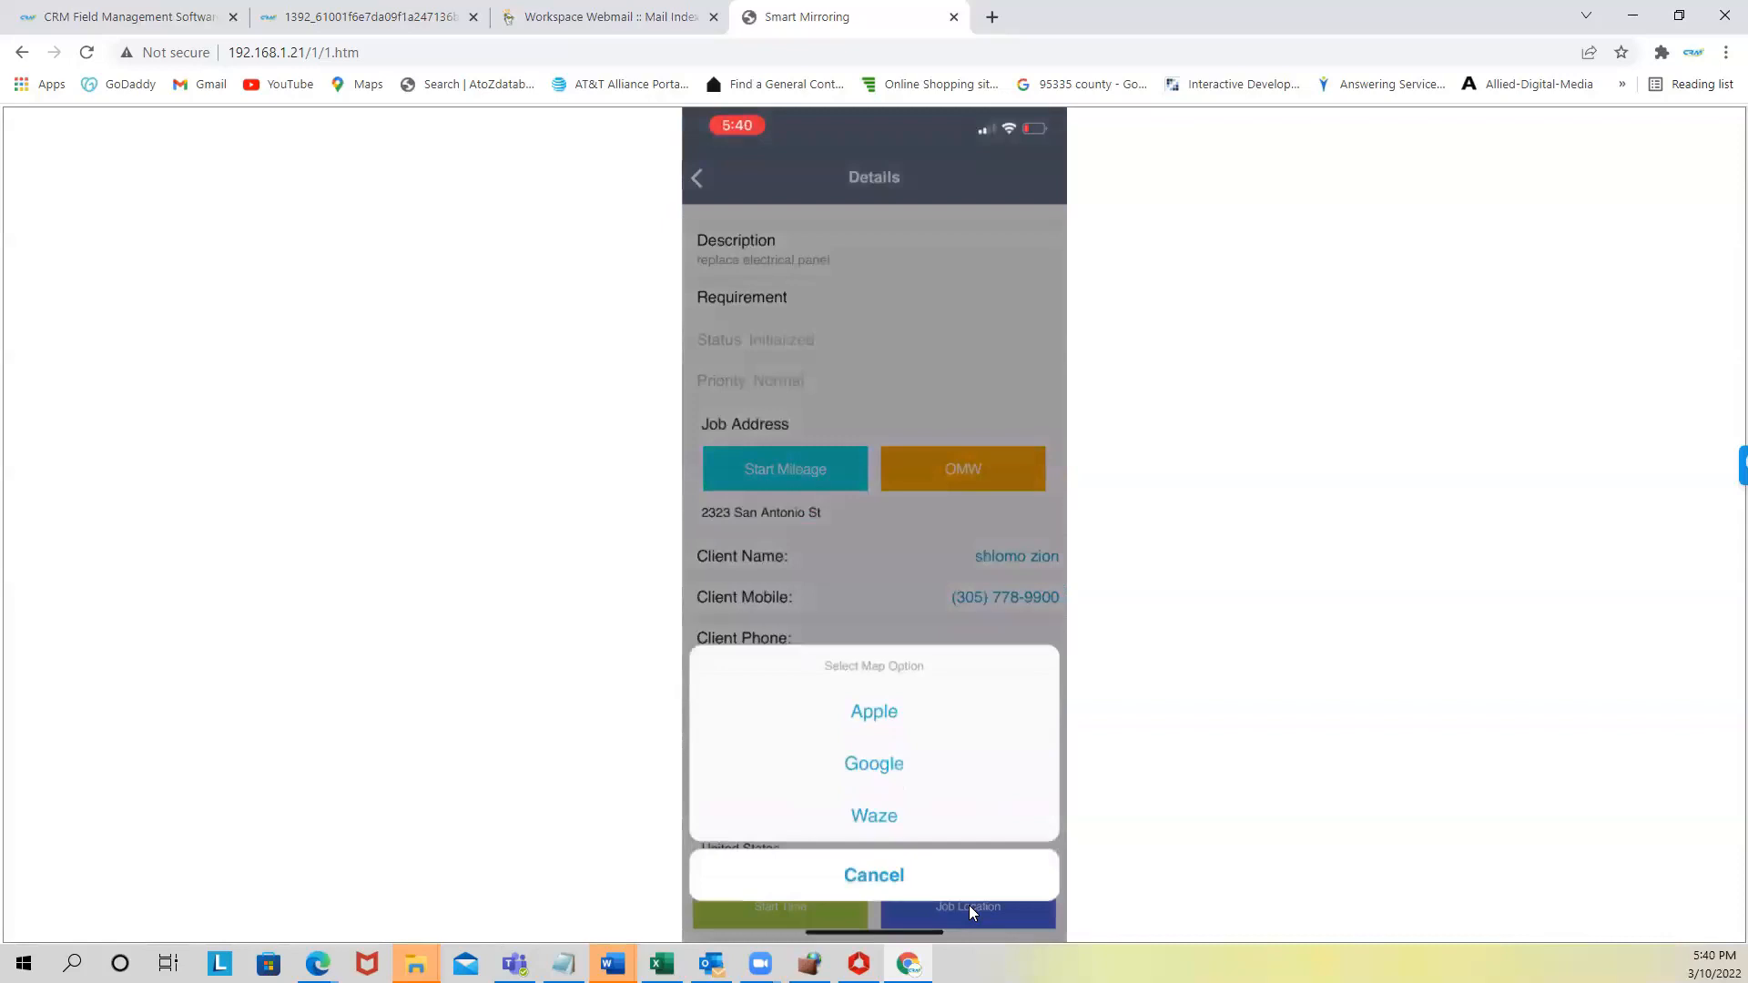
{"action": "left_click", "coordinate": [926, 814]}
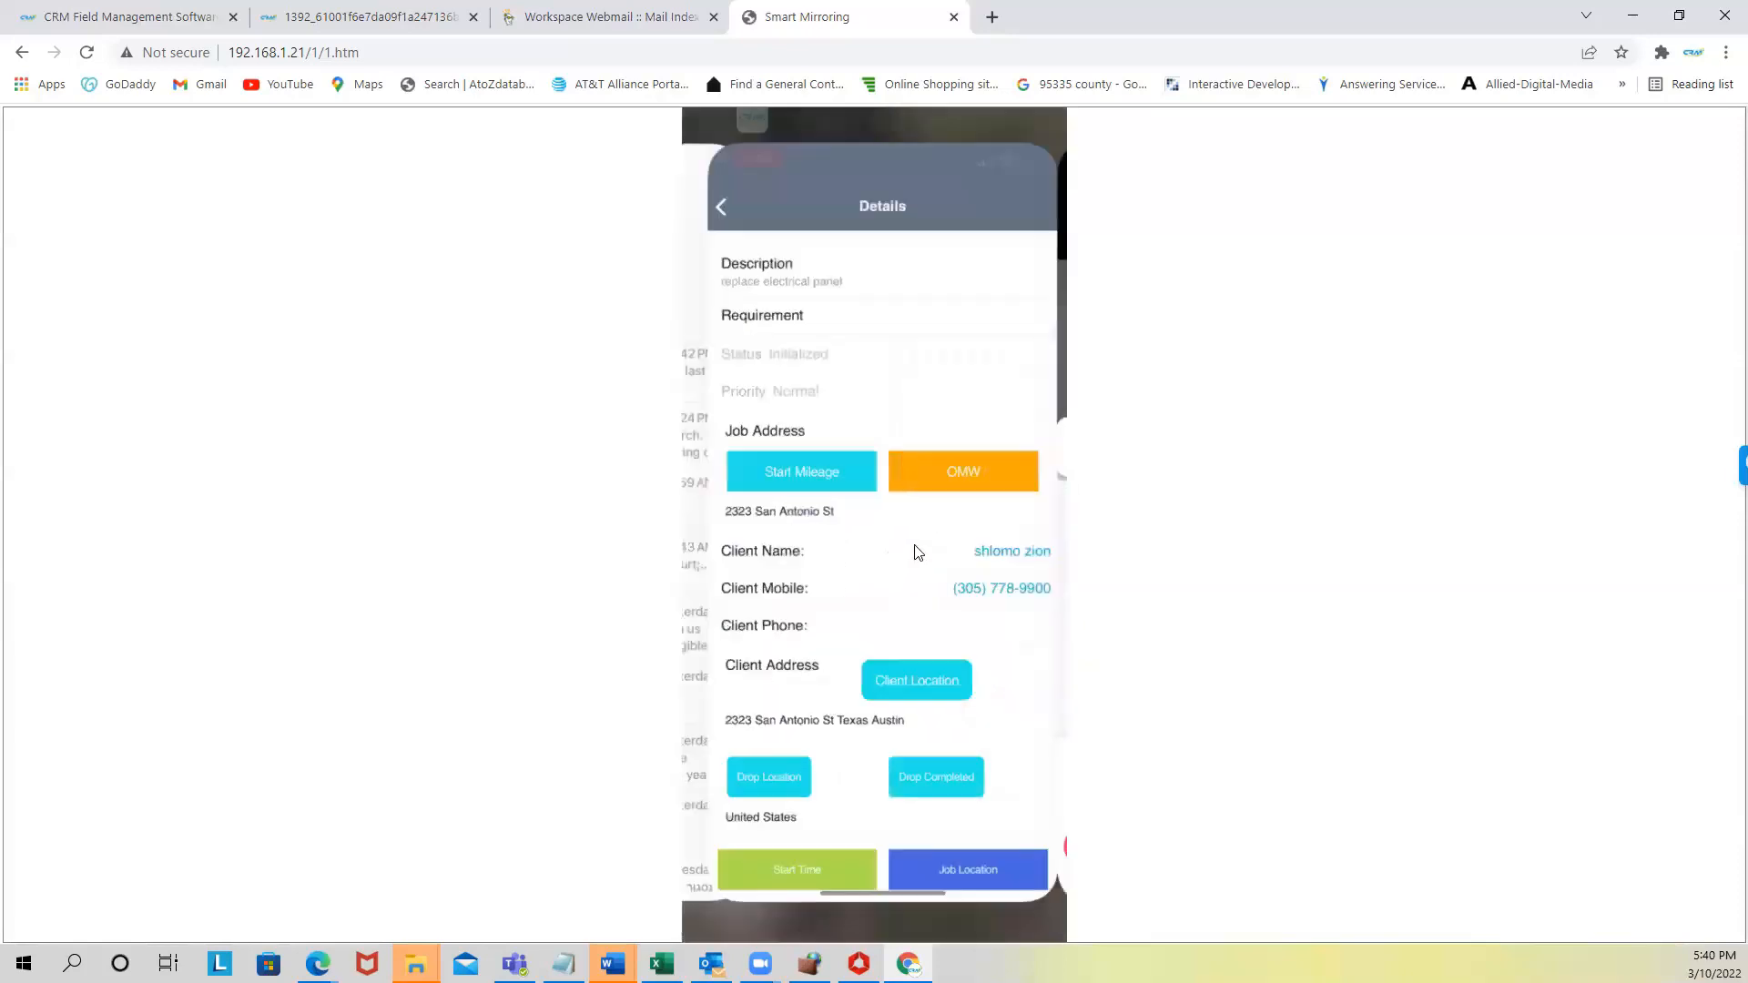
- Record the technician as on the way (OMW) and reached, then start the job's work timer
{"action": "left_click", "coordinate": [941, 474]}
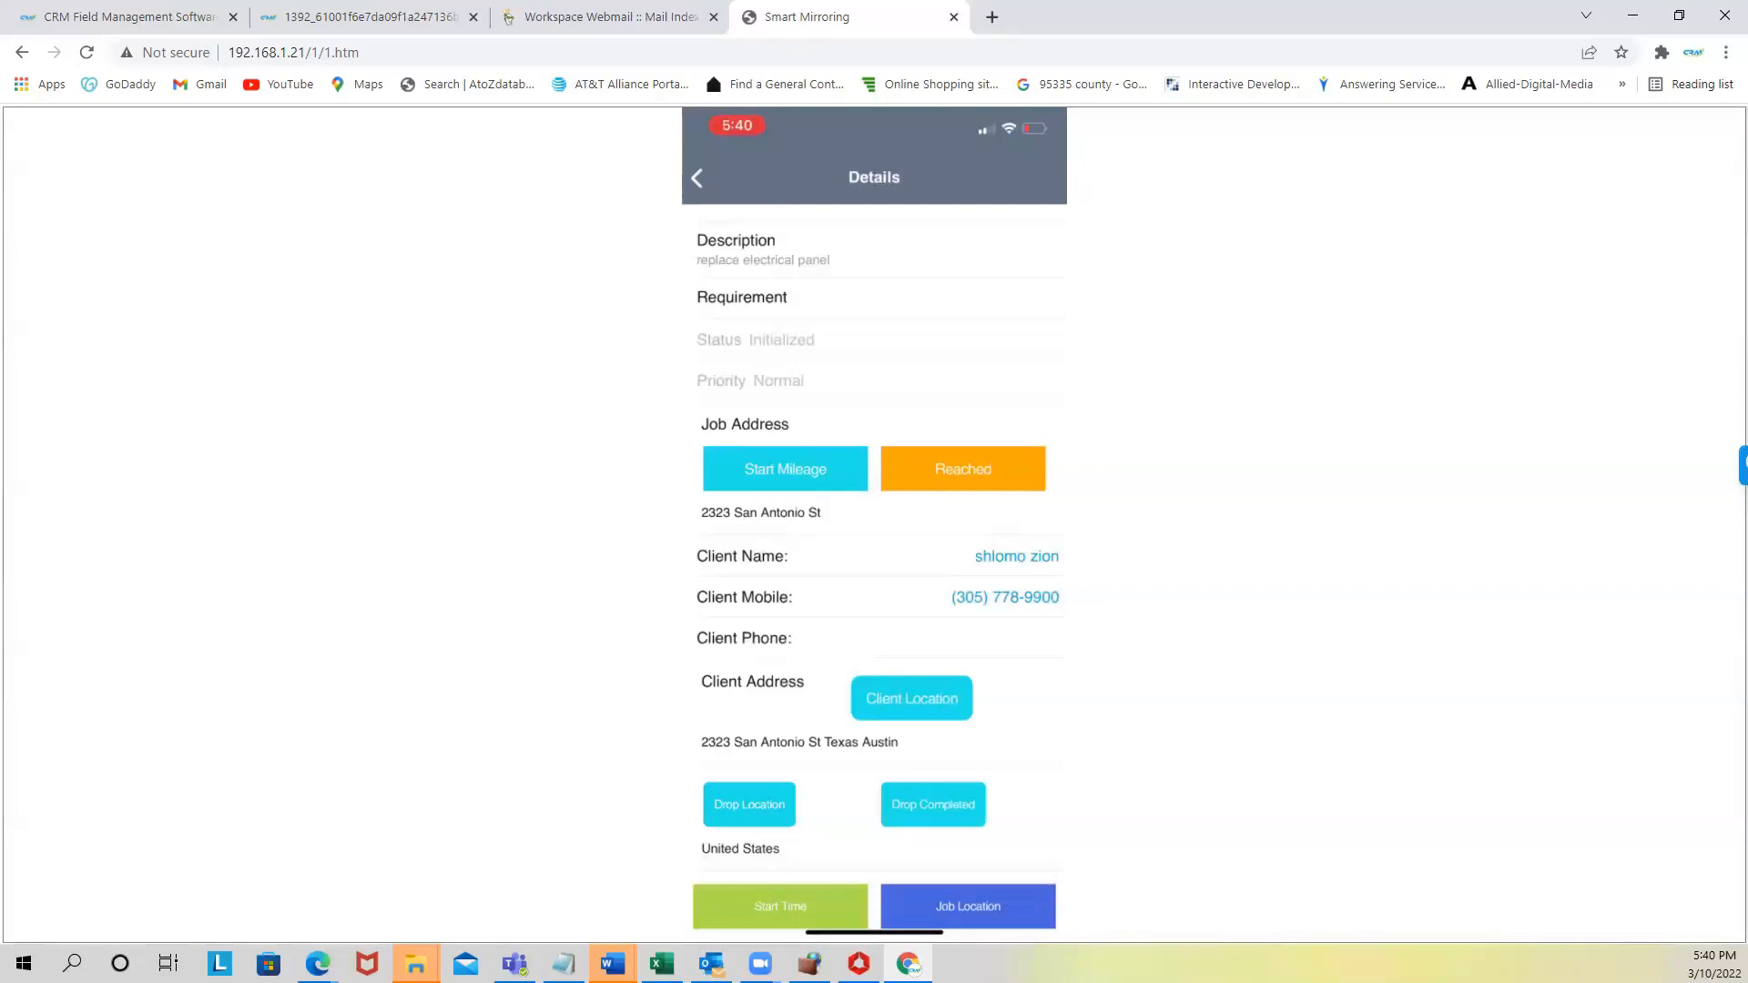
{"action": "left_click", "coordinate": [967, 469]}
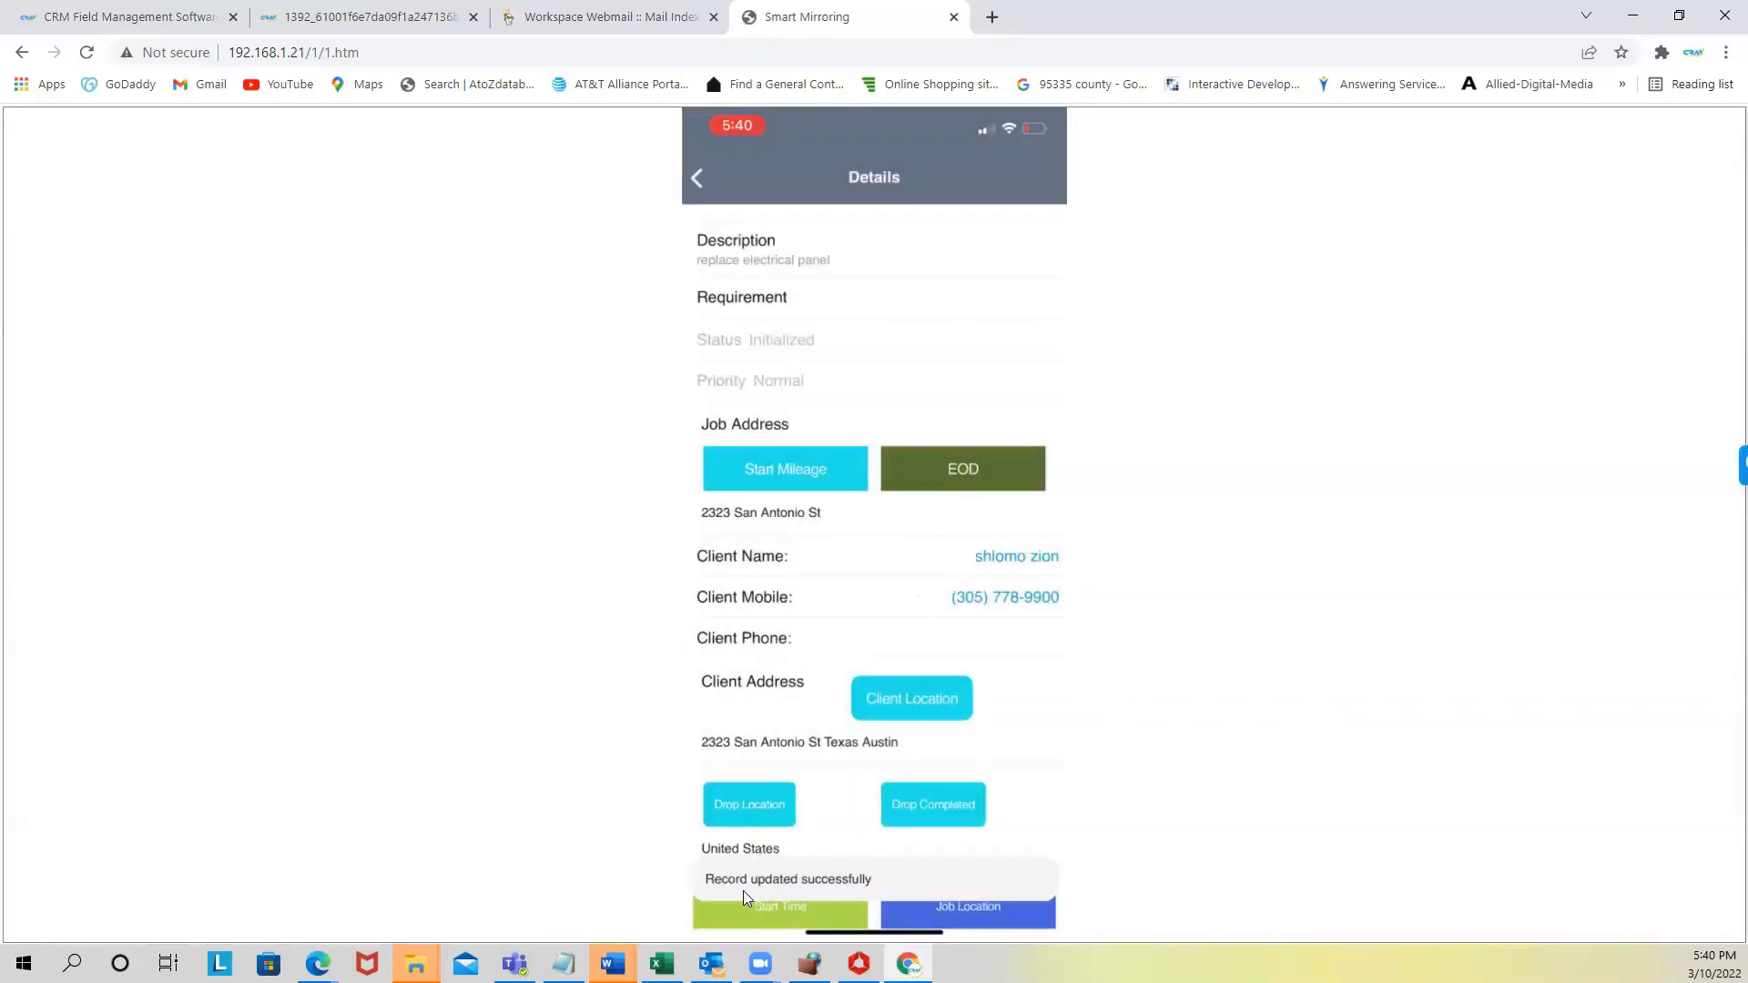
{"action": "left_click", "coordinate": [787, 910]}
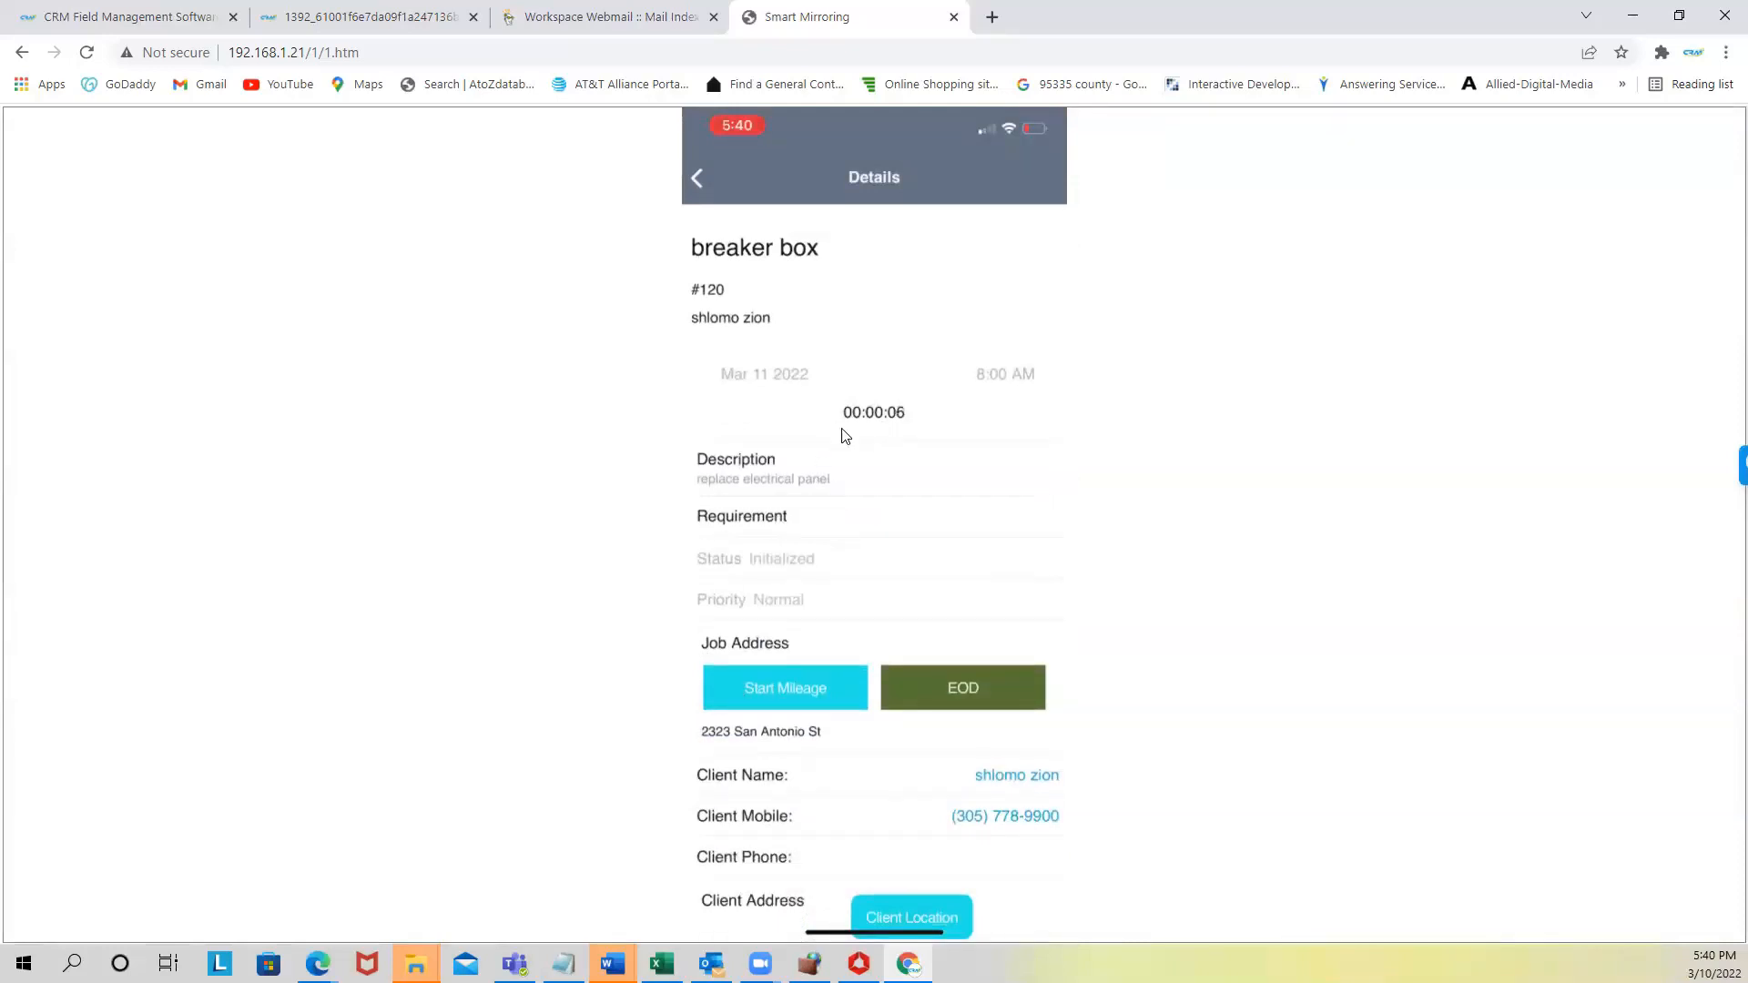
{"action": "scroll", "coordinate": [819, 541], "scroll_direction": "down", "scroll_amount": 1}
{"action": "scroll", "coordinate": [859, 901], "scroll_direction": "down", "scroll_amount": 2}
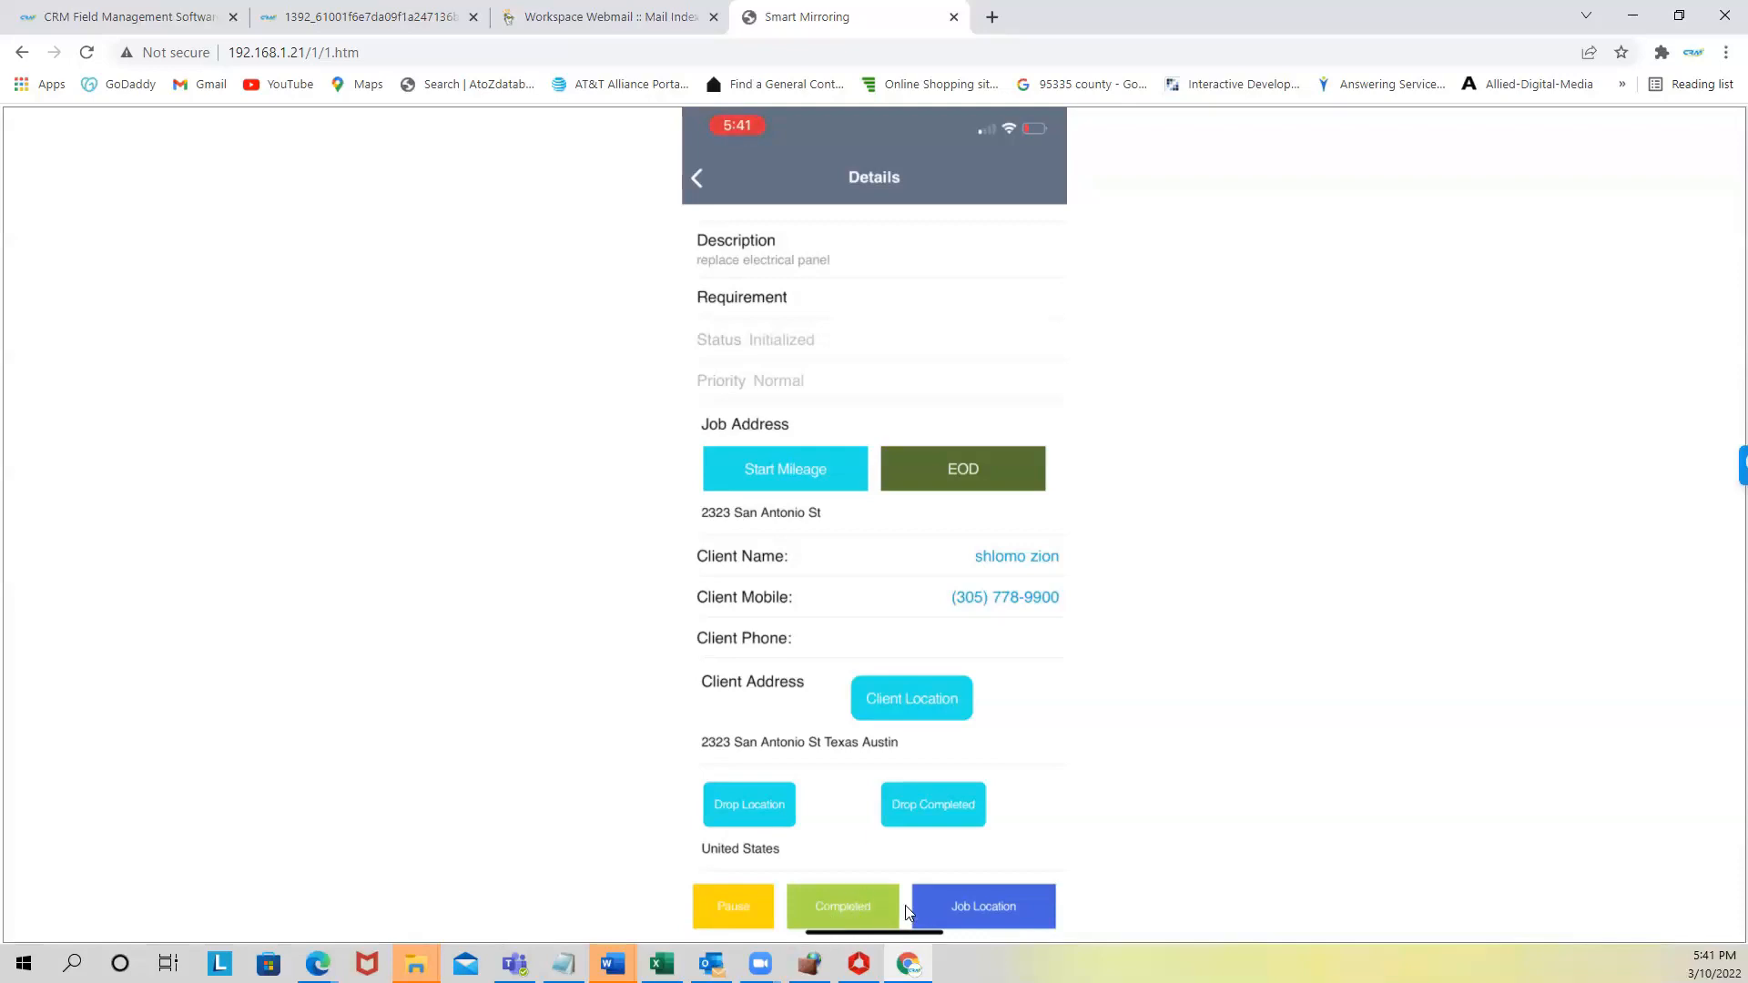
- Mark the breaker box job Completed and skip adding additional costs
{"action": "left_click", "coordinate": [843, 904]}
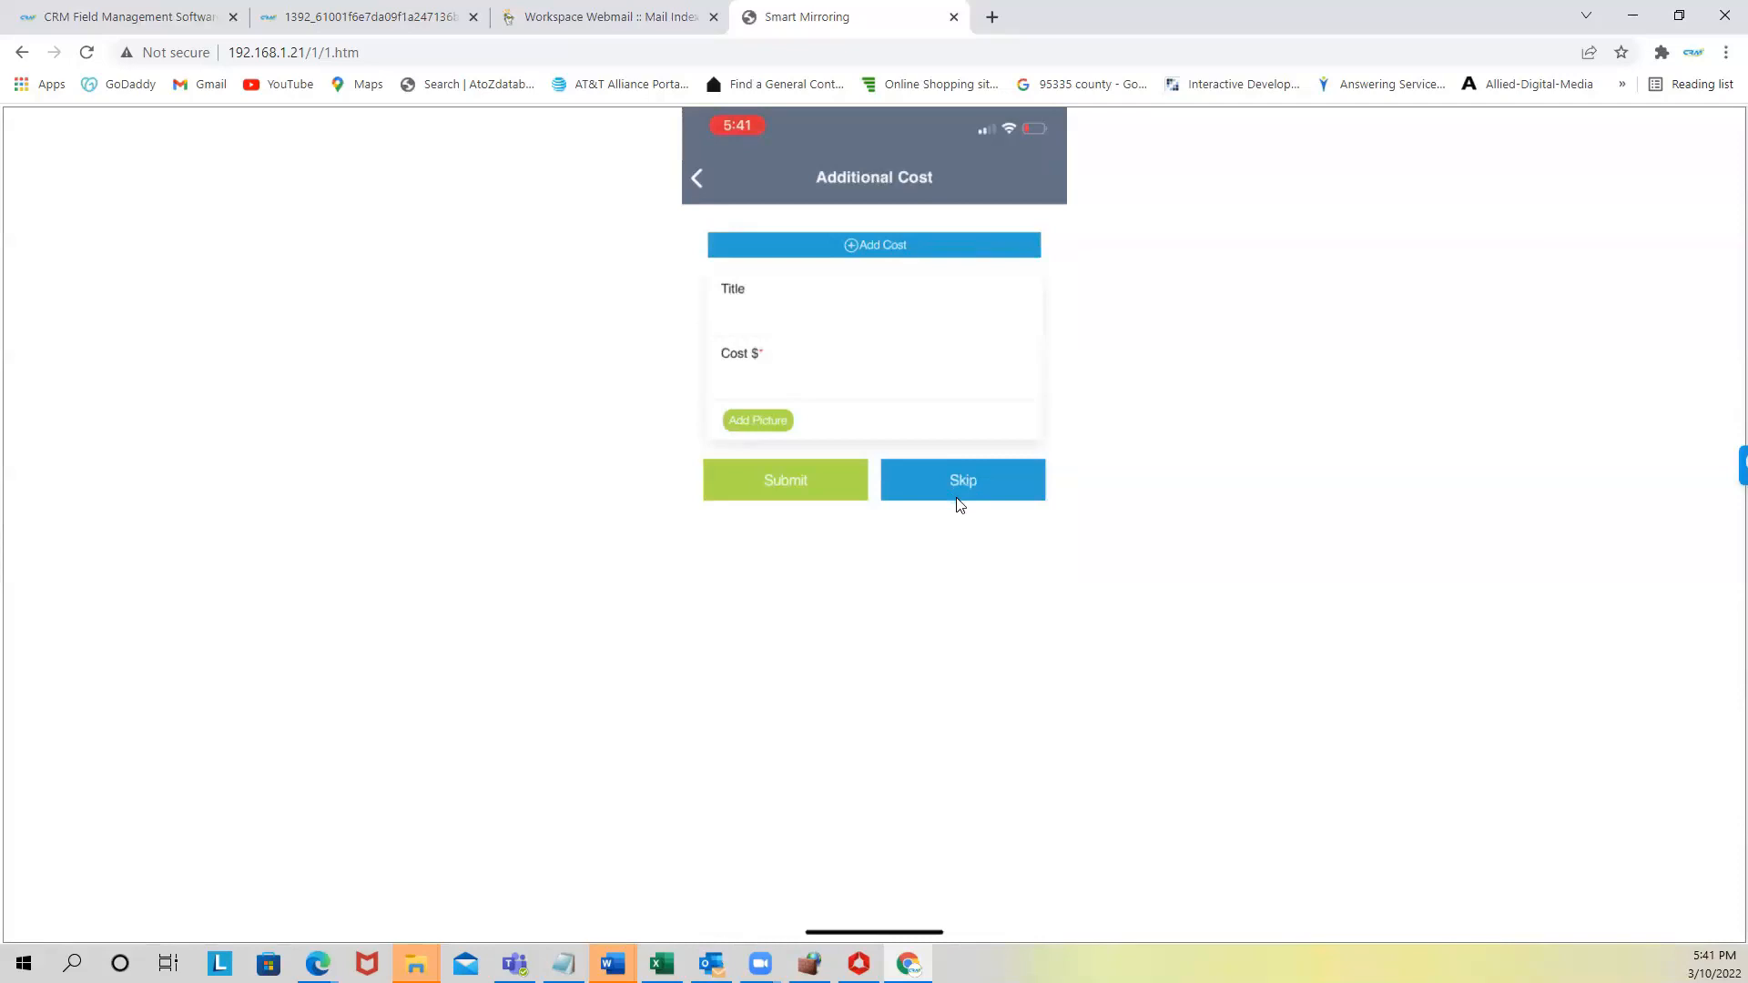
{"action": "left_click", "coordinate": [956, 499]}
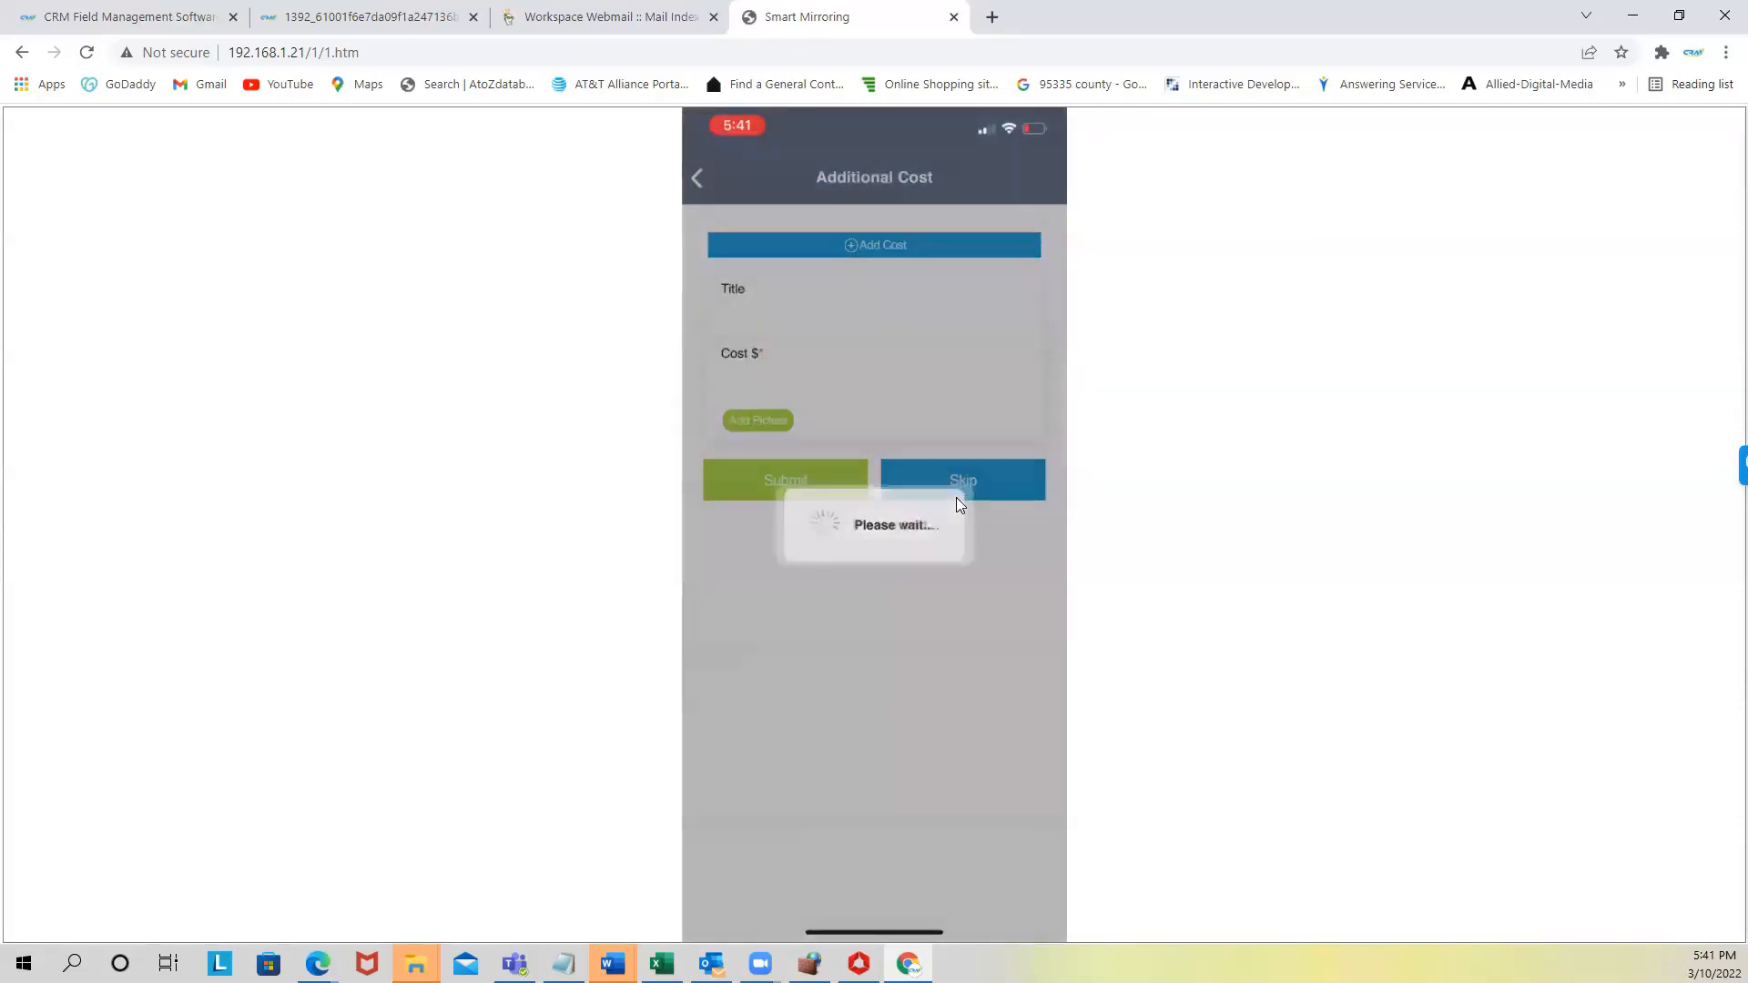
- Look over invoice #1393's labor and trip charge lines totalling $197.00, then submit it
{"action": "scroll", "coordinate": [882, 447], "scroll_direction": "down", "scroll_amount": 3}
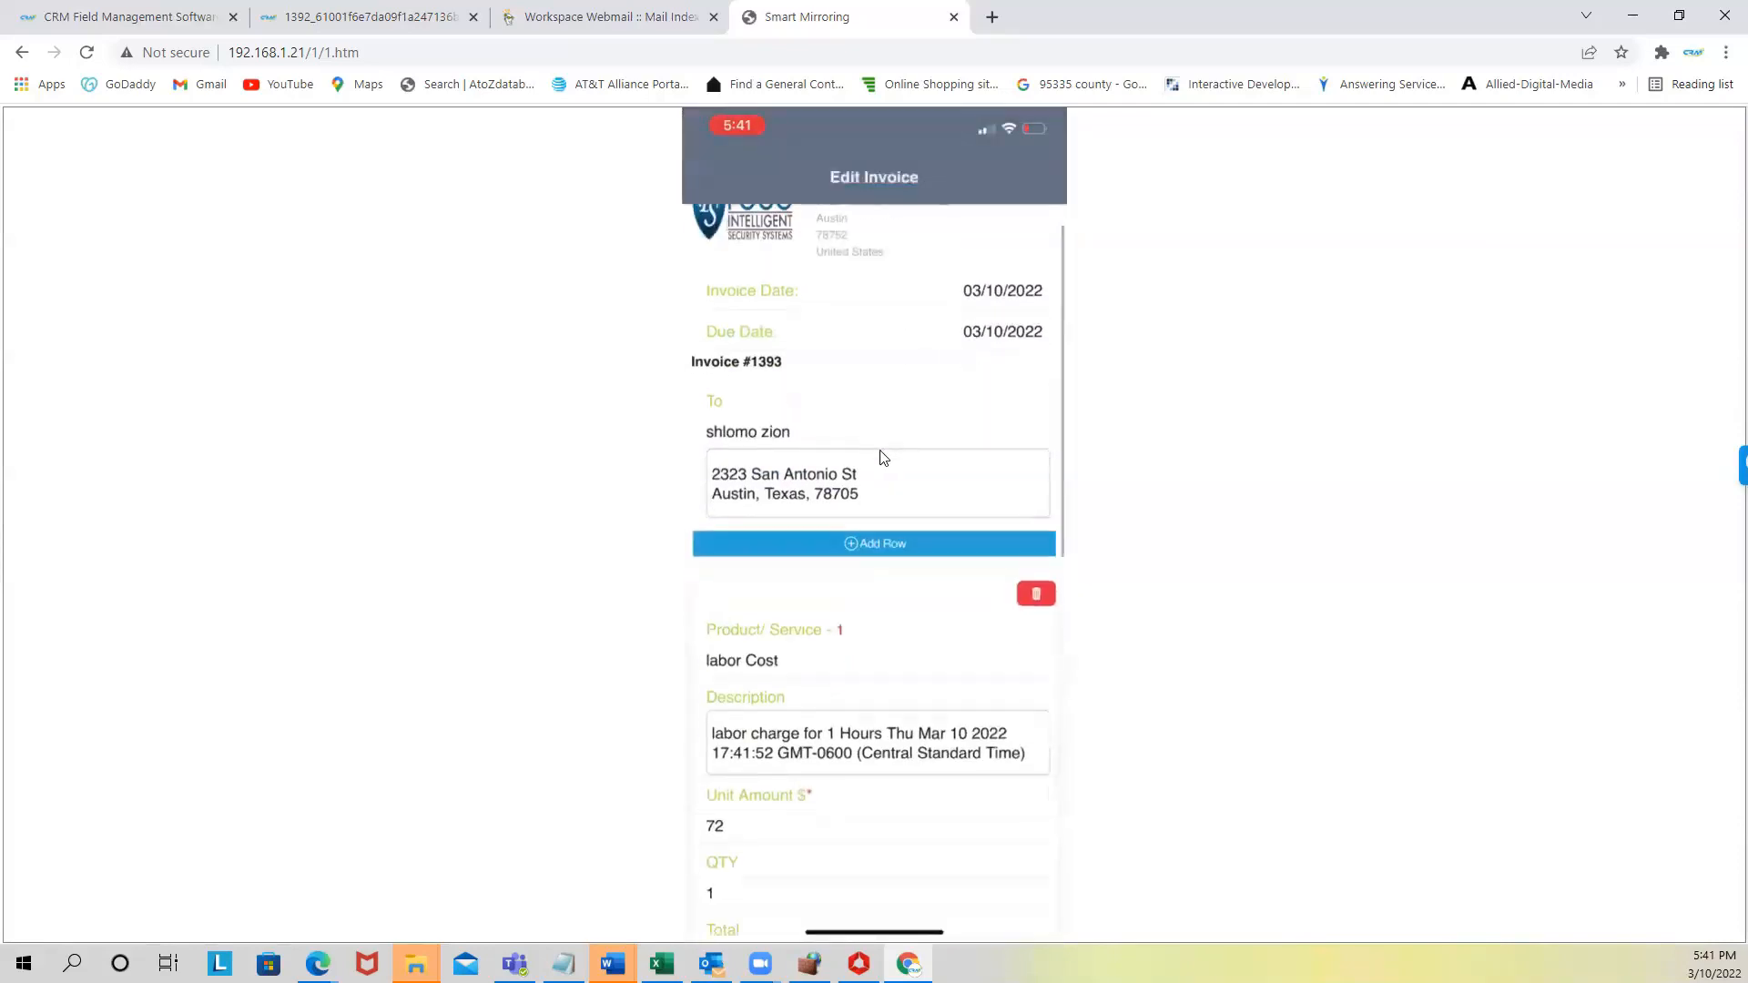
{"action": "scroll", "coordinate": [893, 297], "scroll_direction": "up", "scroll_amount": 3}
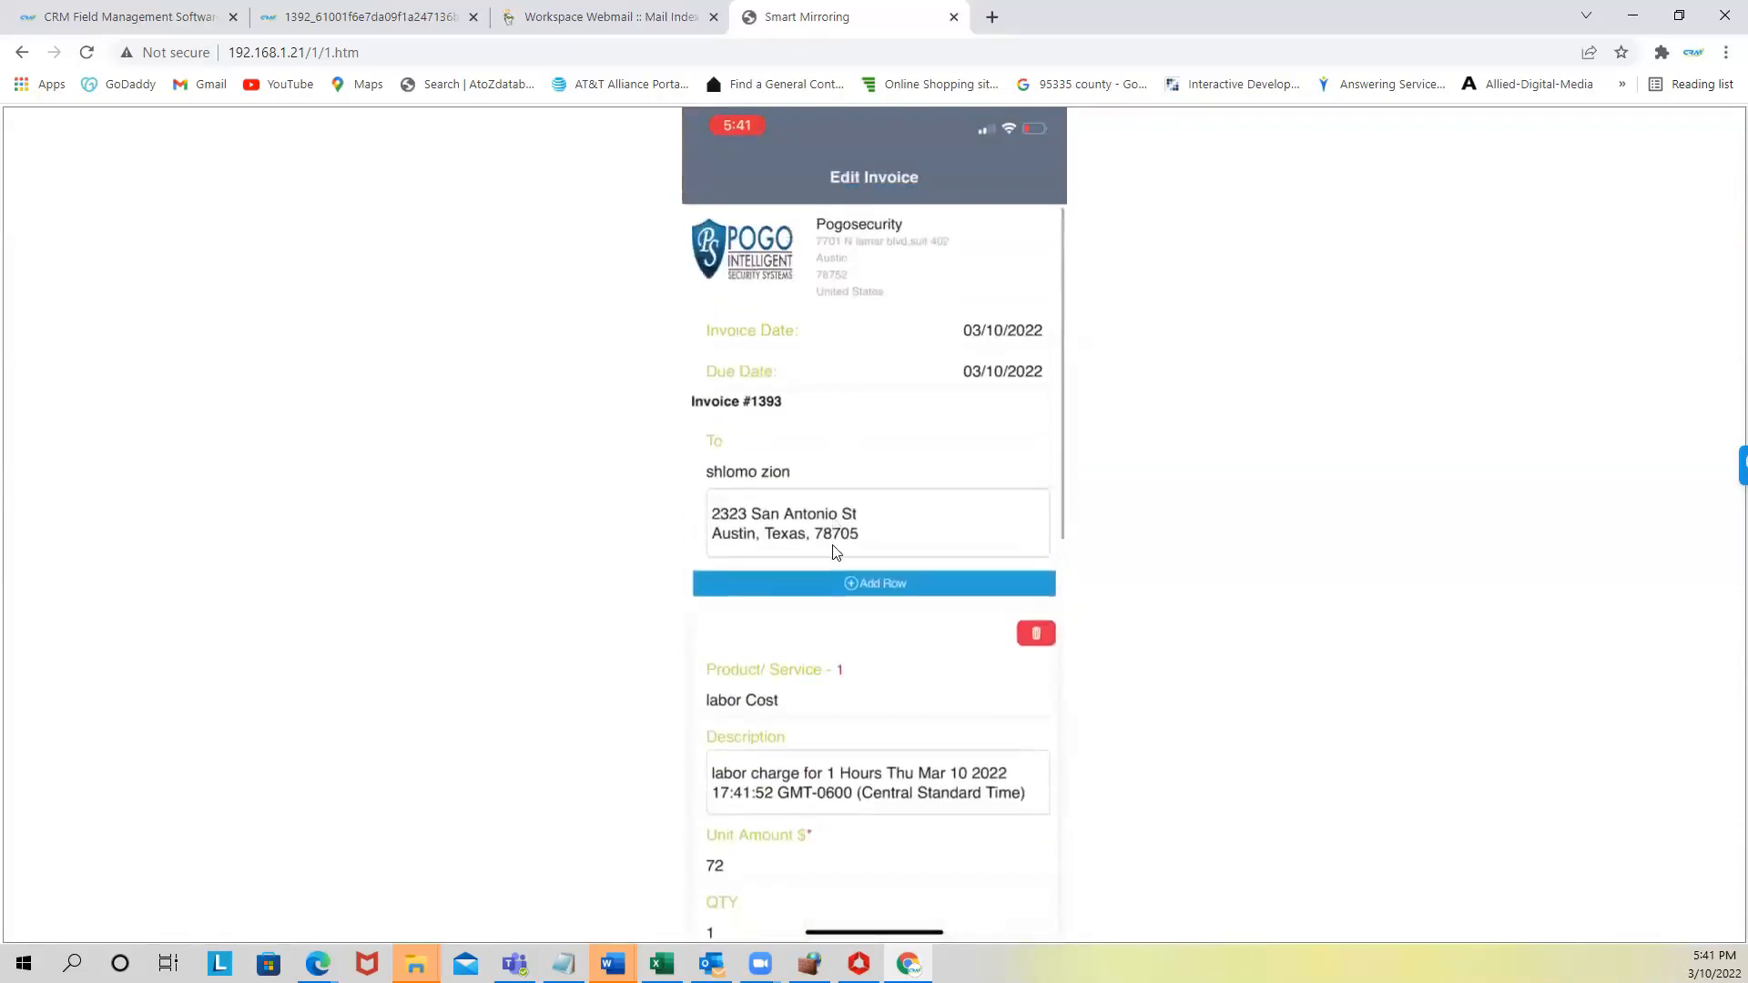
{"action": "scroll", "coordinate": [824, 560], "scroll_direction": "down", "scroll_amount": 2}
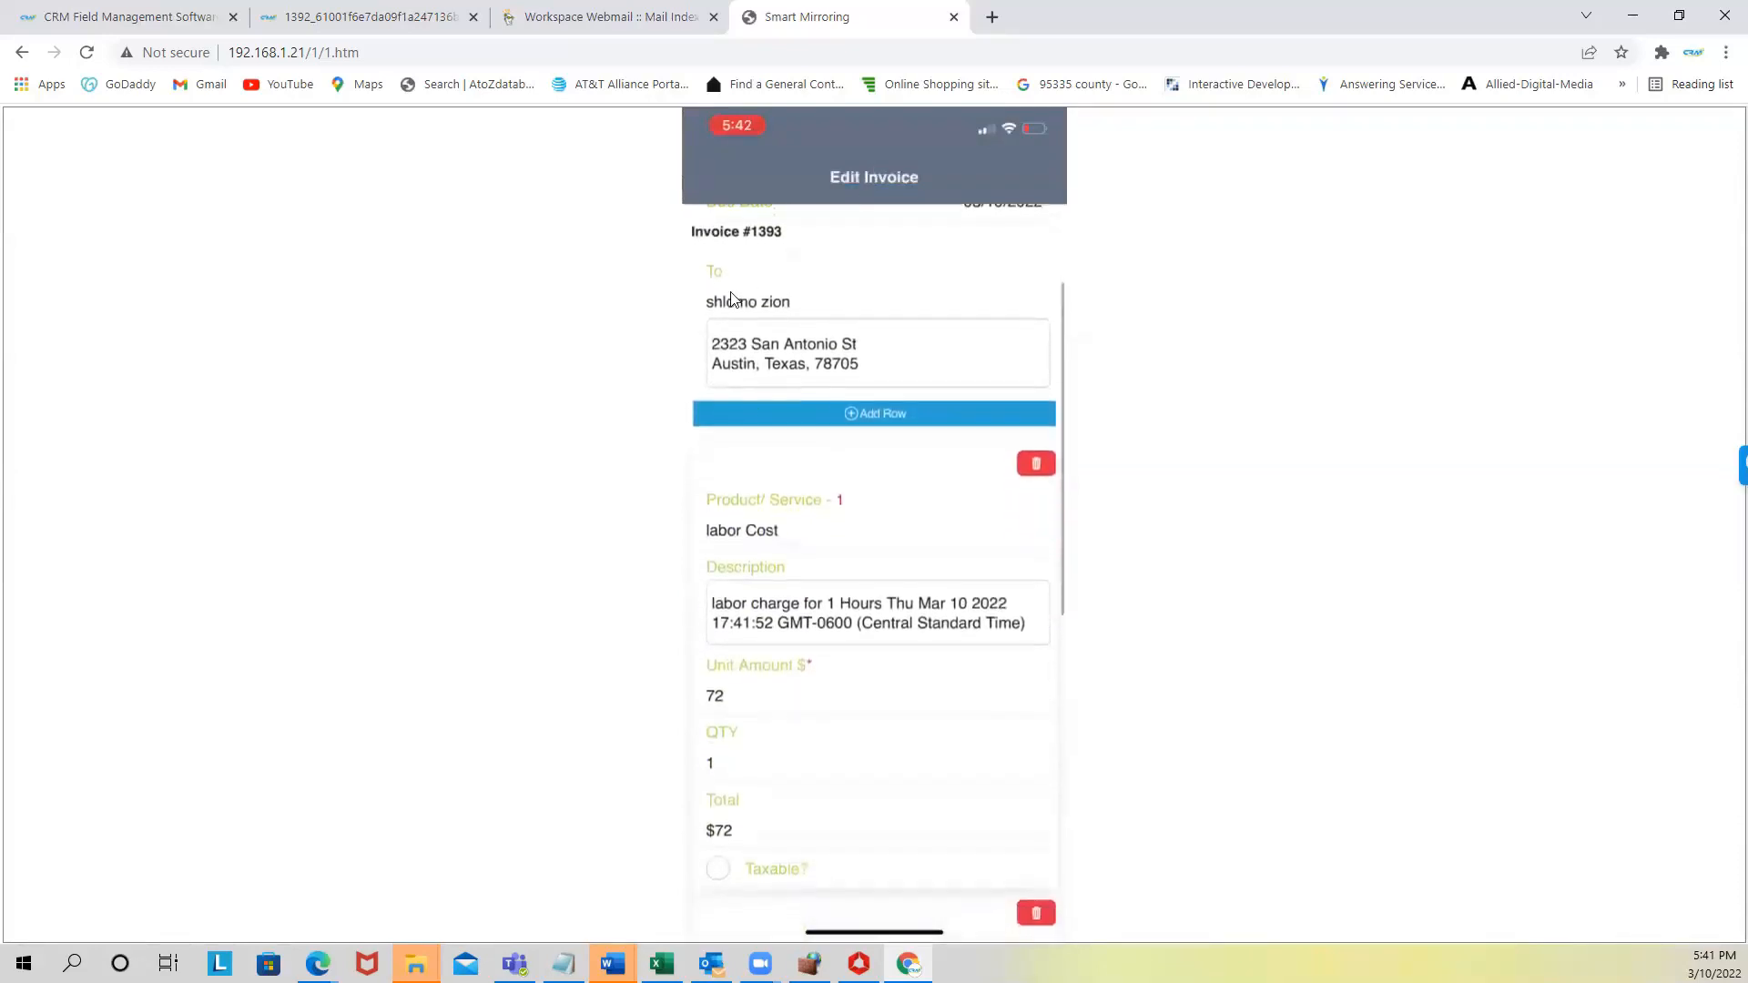
{"action": "scroll", "coordinate": [753, 537], "scroll_direction": "down", "scroll_amount": 2}
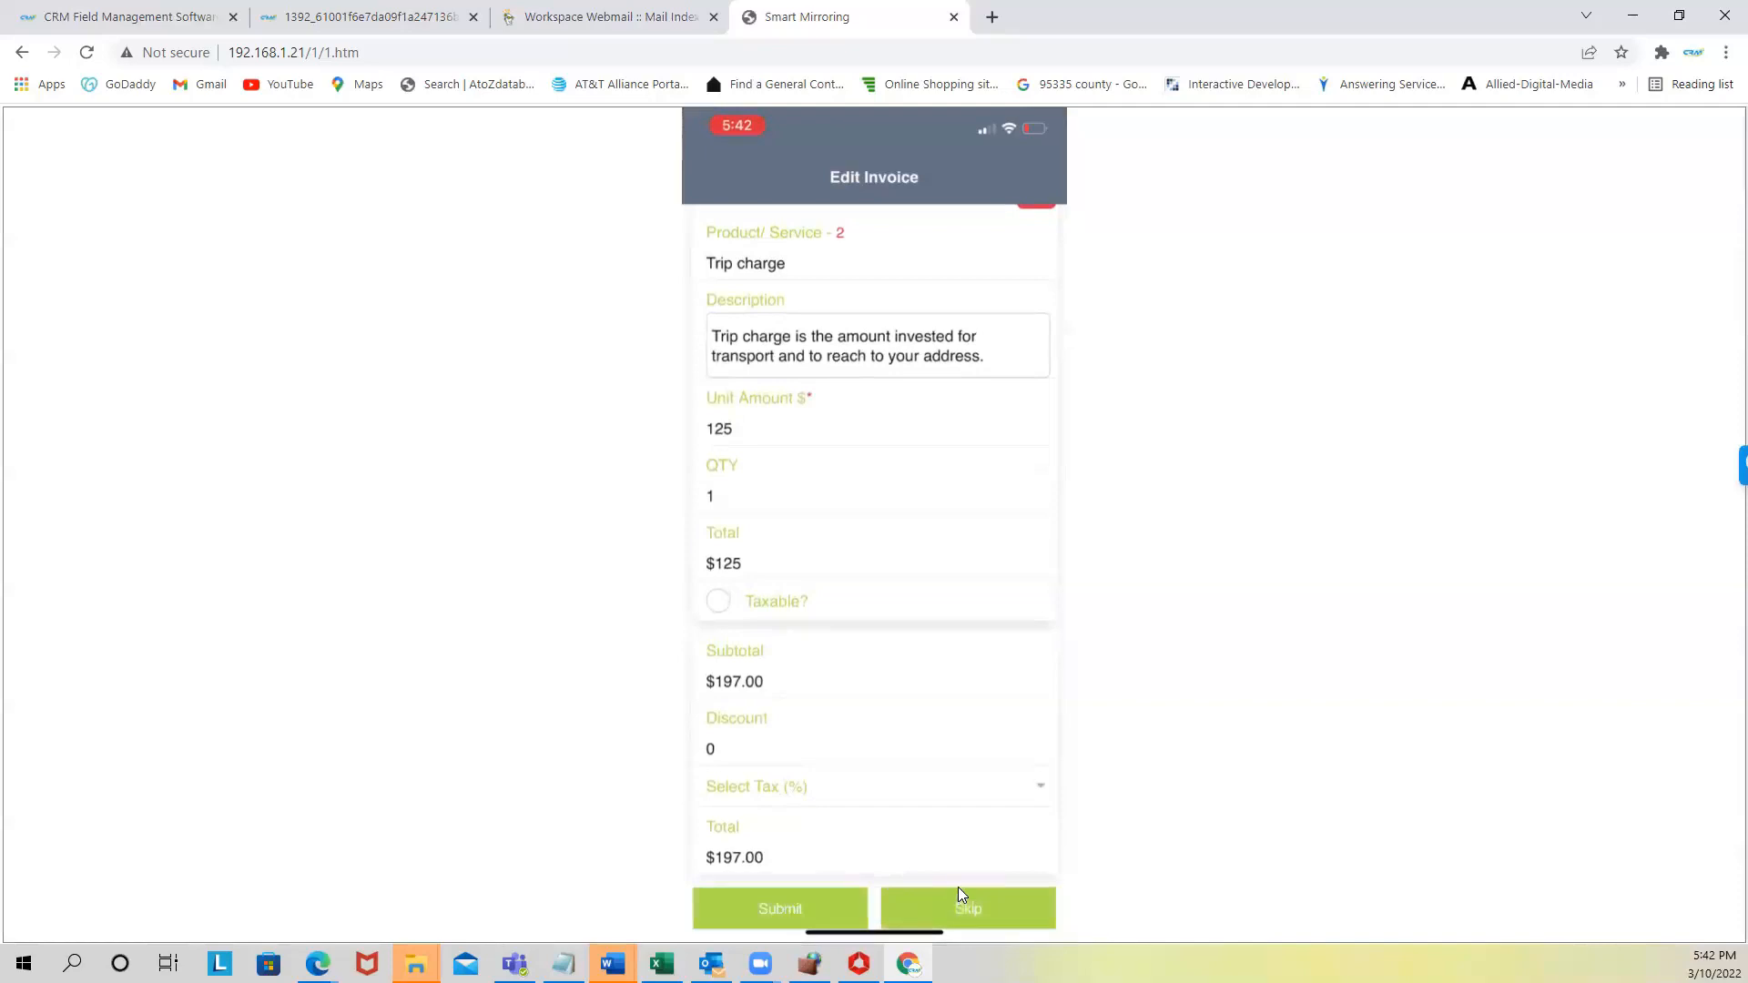
{"action": "left_click", "coordinate": [794, 907]}
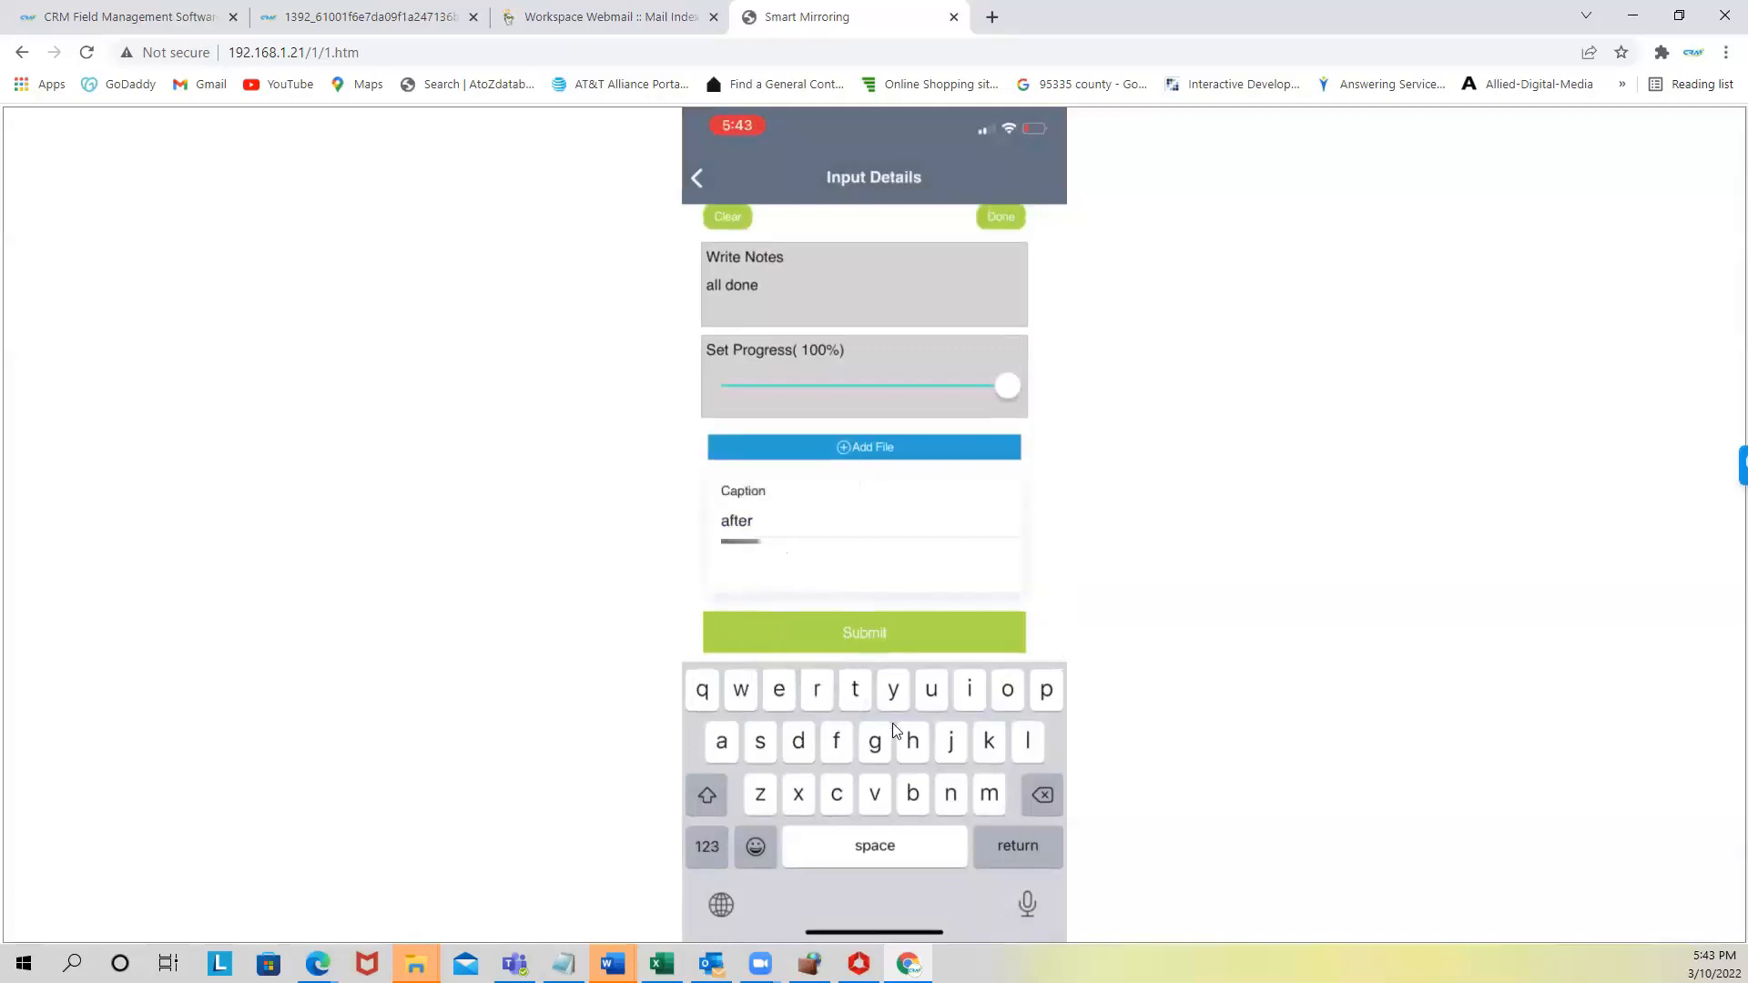
- Submit the 'all done' notes at 100% progress and switch back to the CRM Field Management tab
{"action": "left_click", "coordinate": [856, 636]}
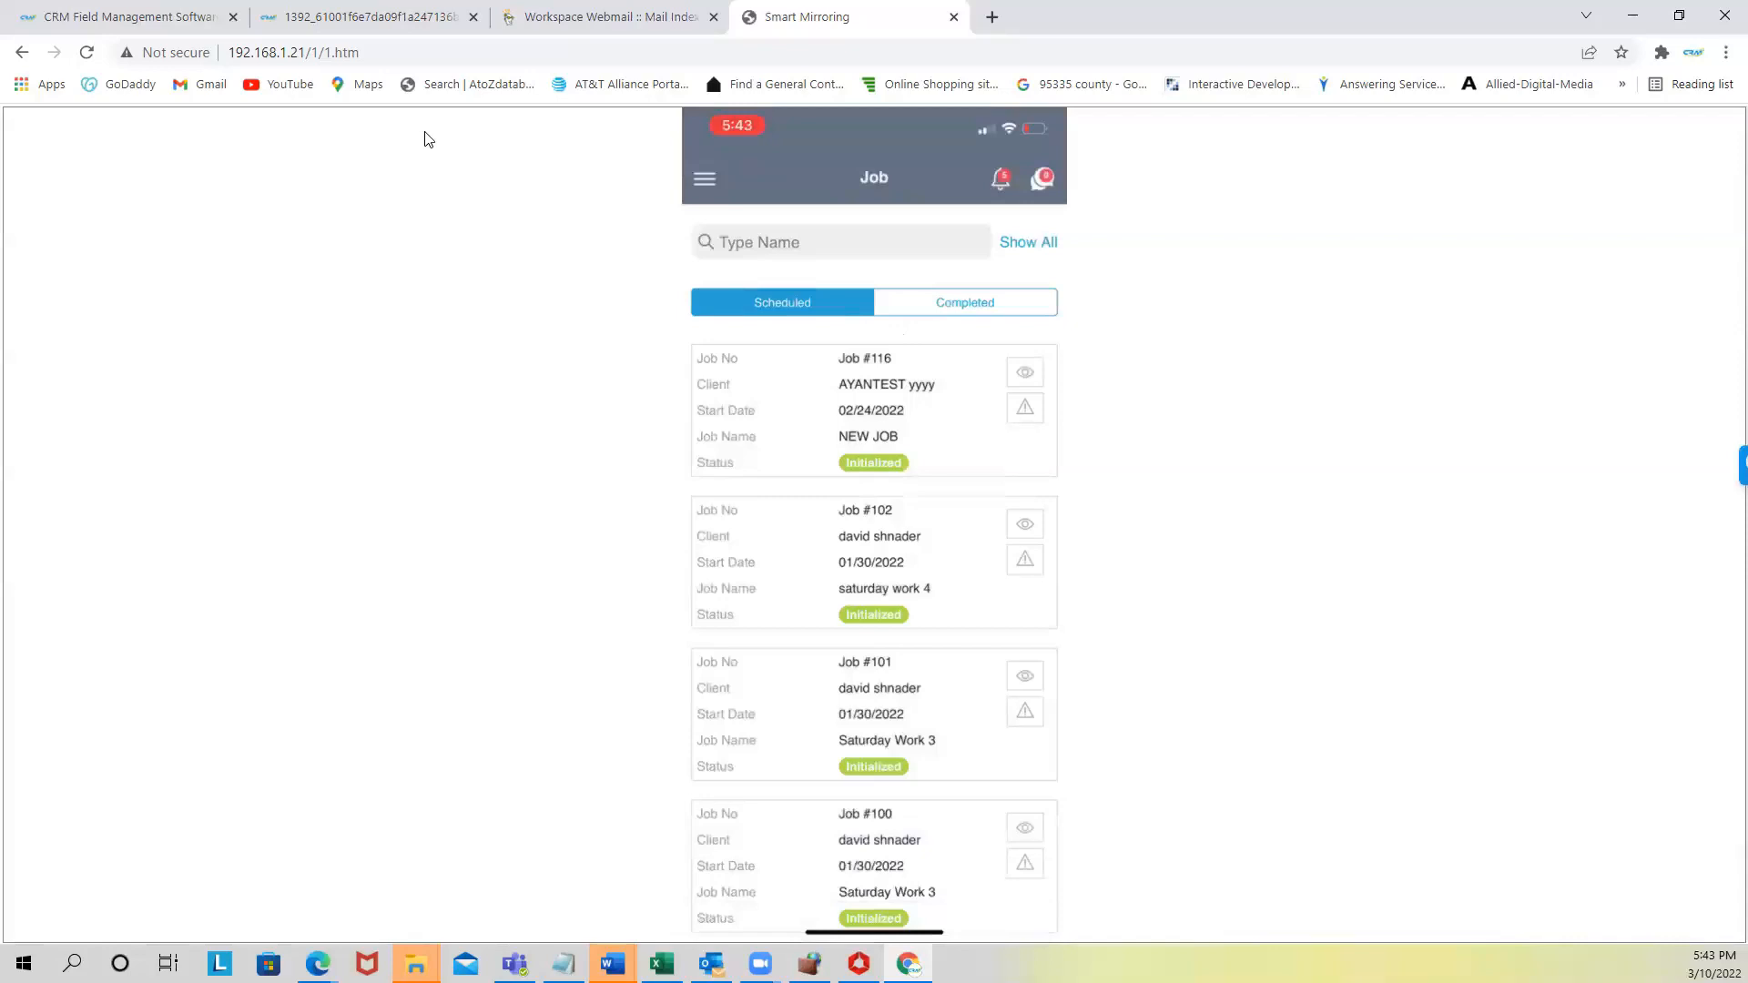
{"action": "left_click", "coordinate": [134, 18]}
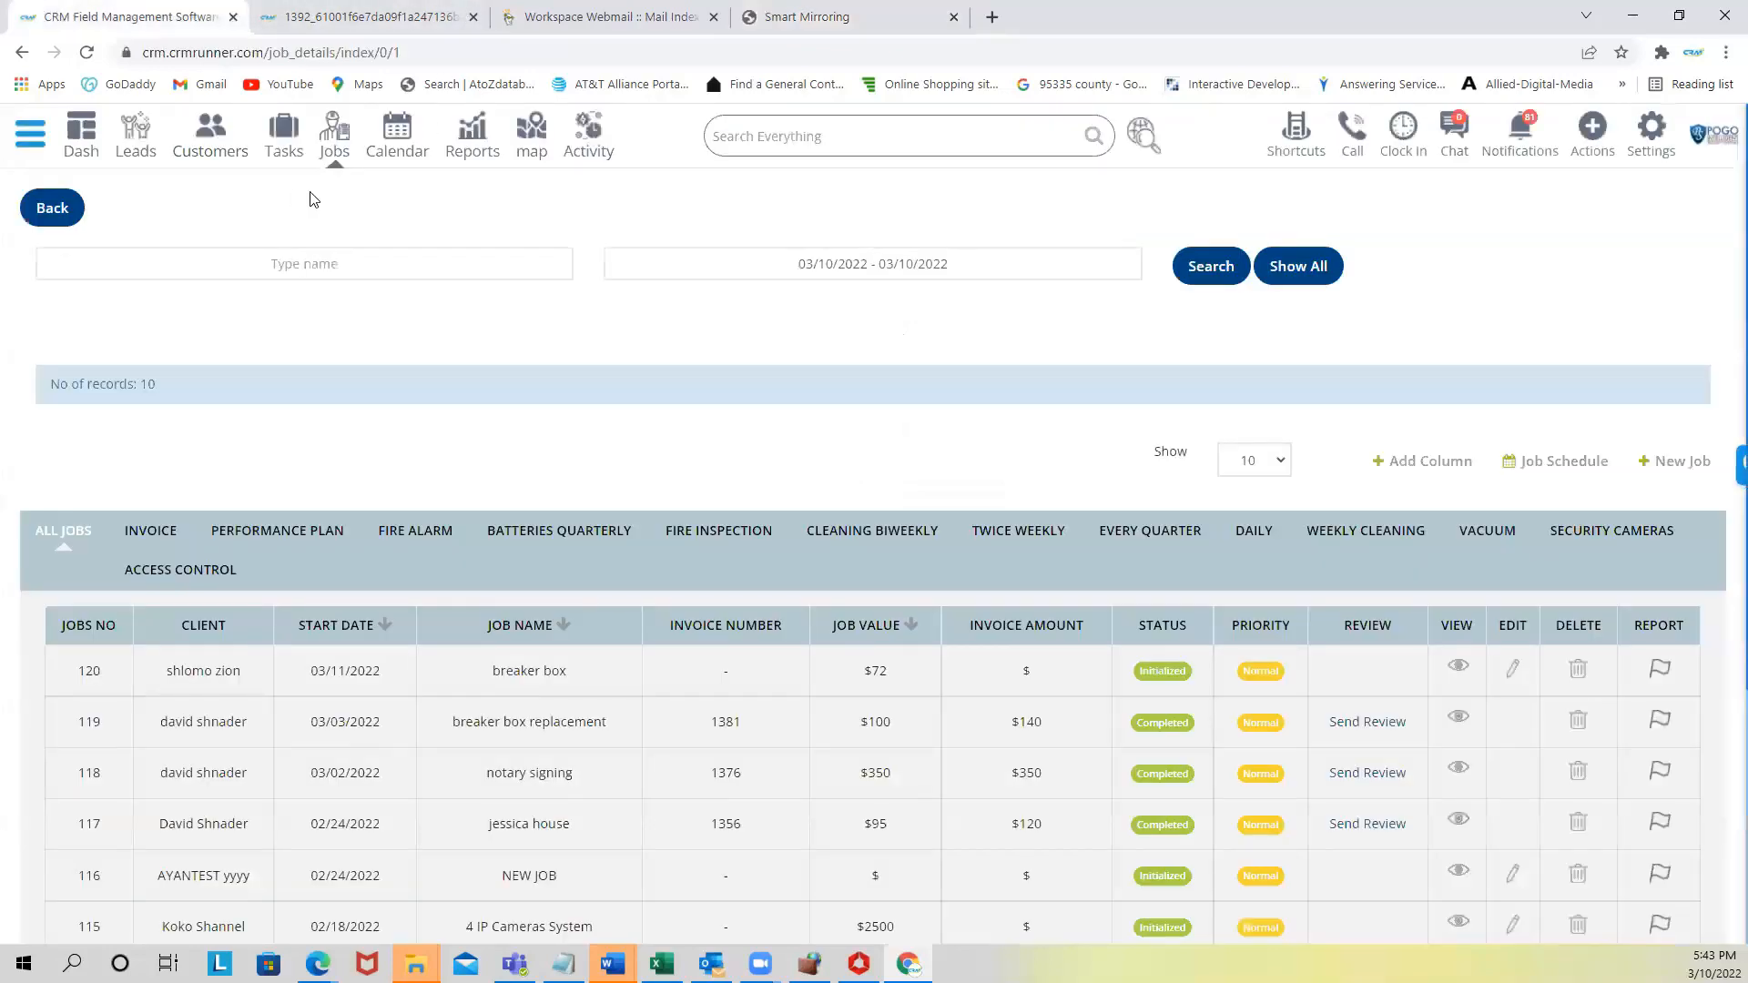
- Reload the Jobs list and open the report for job 120, the $72 breaker box job
{"action": "left_click", "coordinate": [339, 52]}
{"action": "key", "text": "Return"}
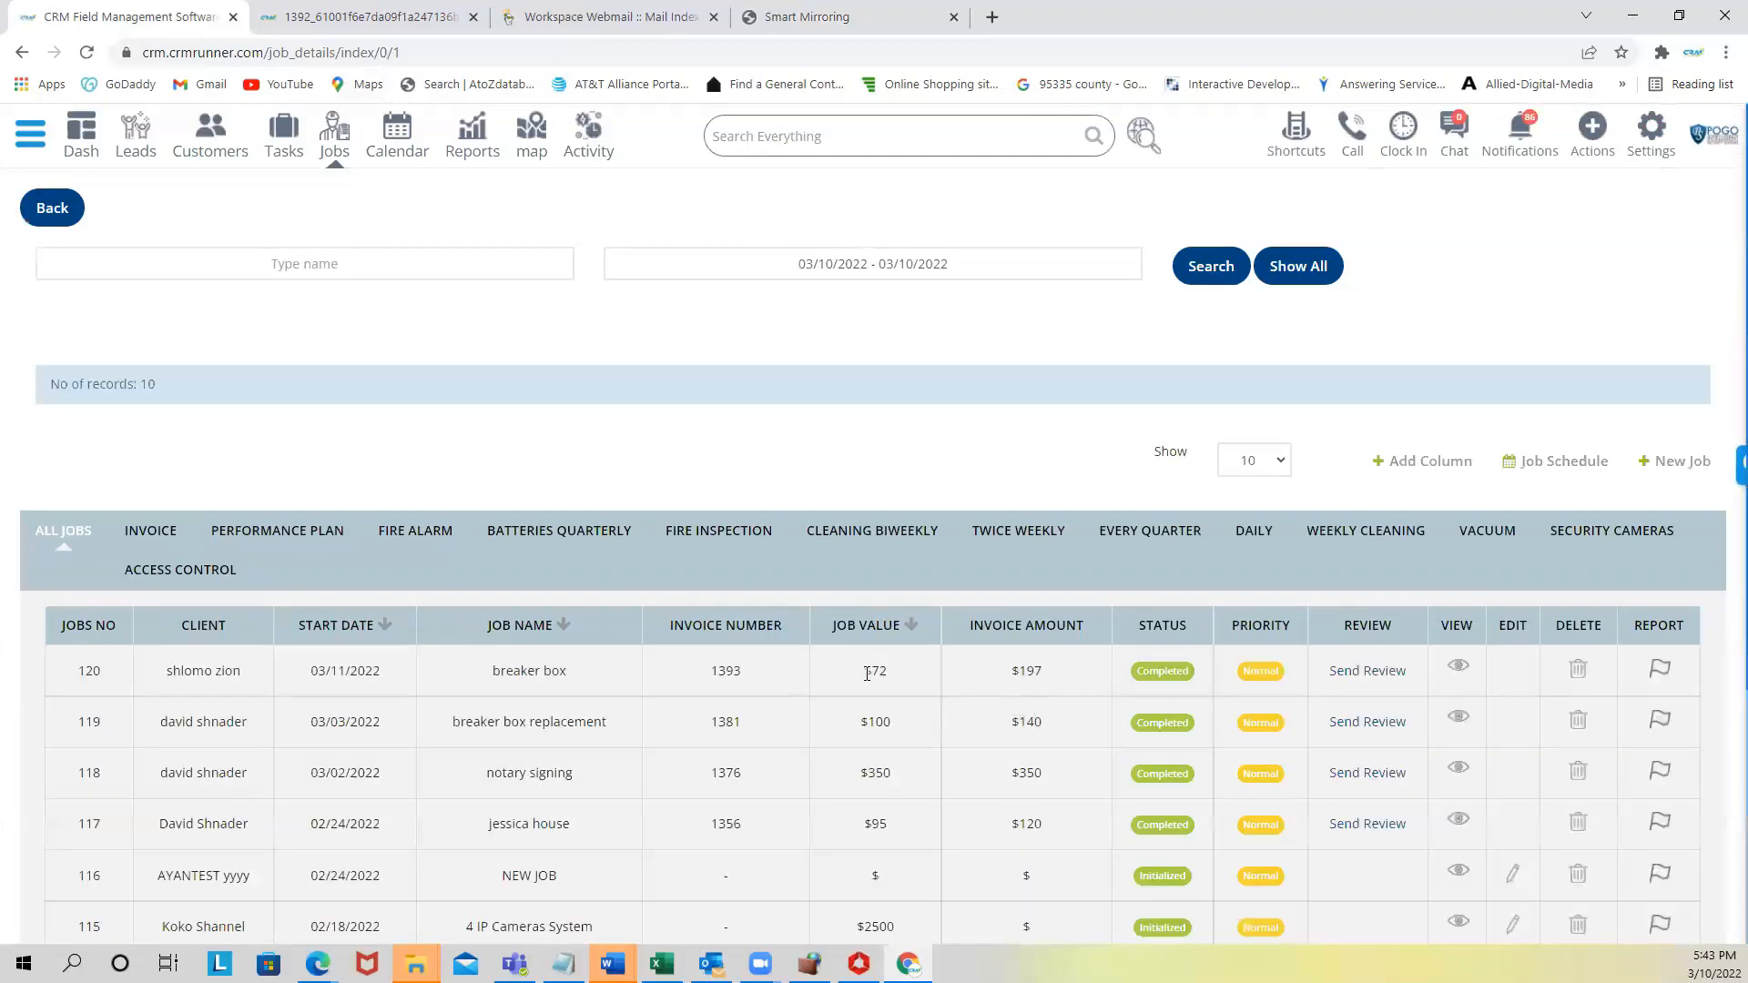
{"action": "left_click_drag", "start_coordinate": [861, 675], "coordinate": [896, 678]}
{"action": "scroll", "coordinate": [933, 681], "scroll_direction": "down", "scroll_amount": 3}
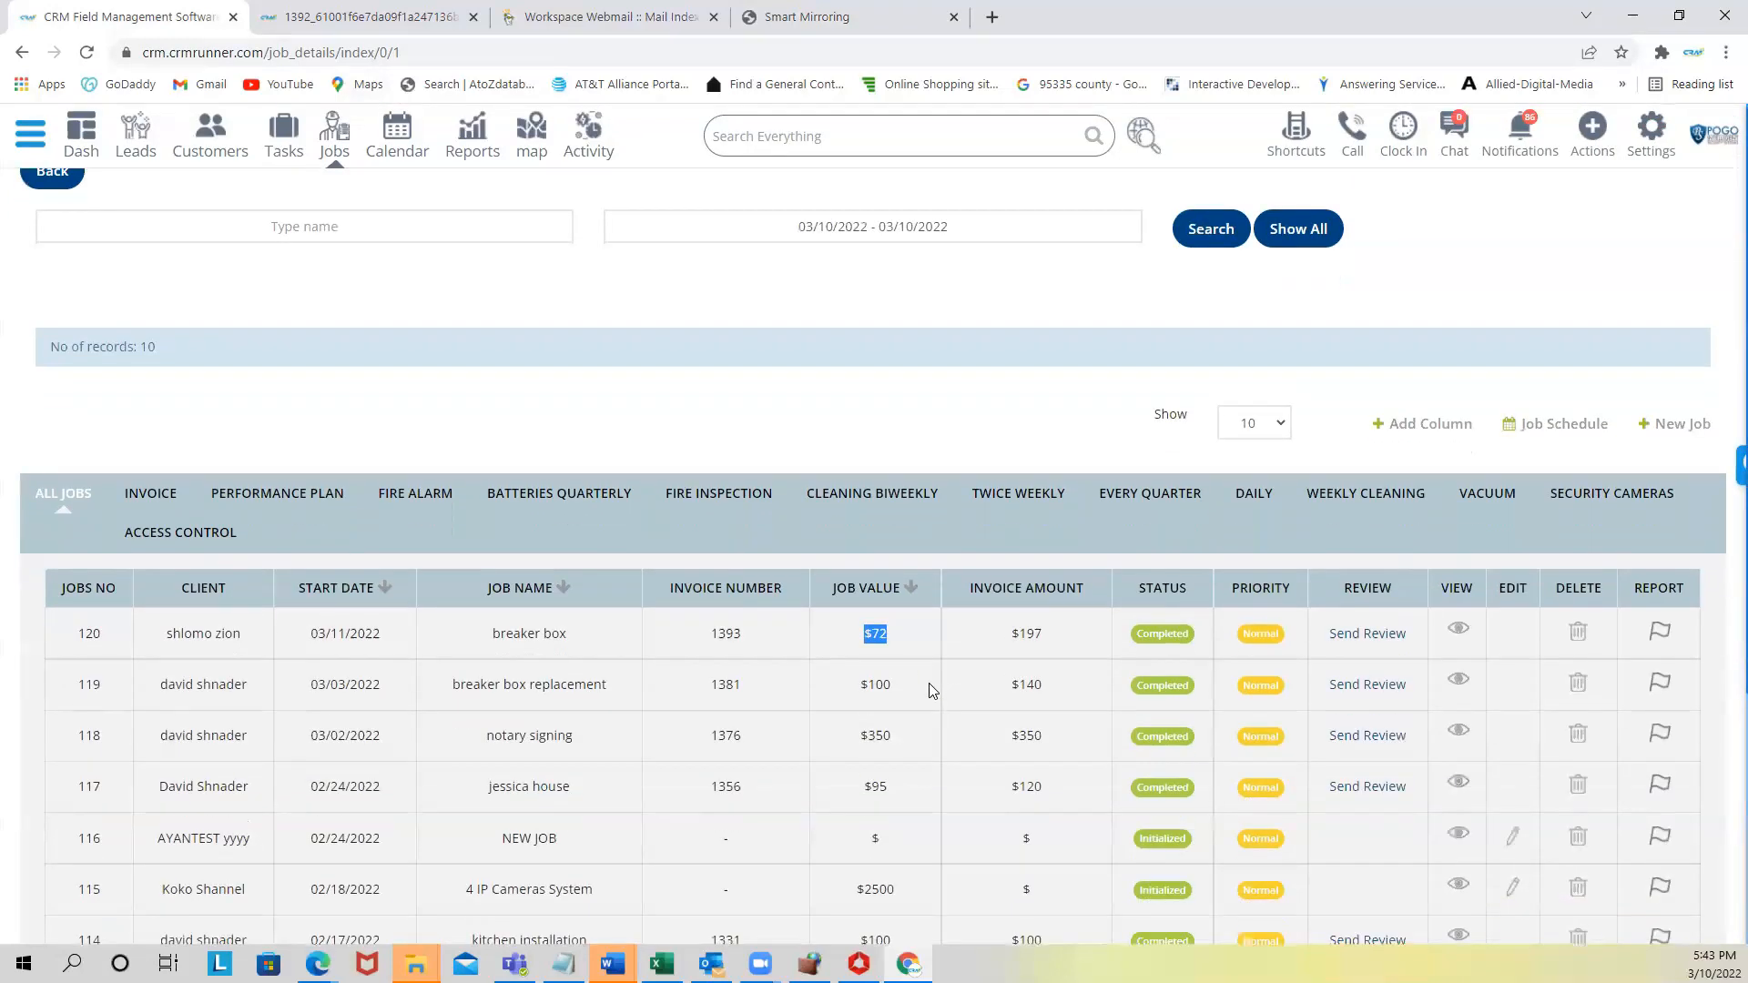
{"action": "left_click_drag", "start_coordinate": [1007, 370], "coordinate": [1056, 371]}
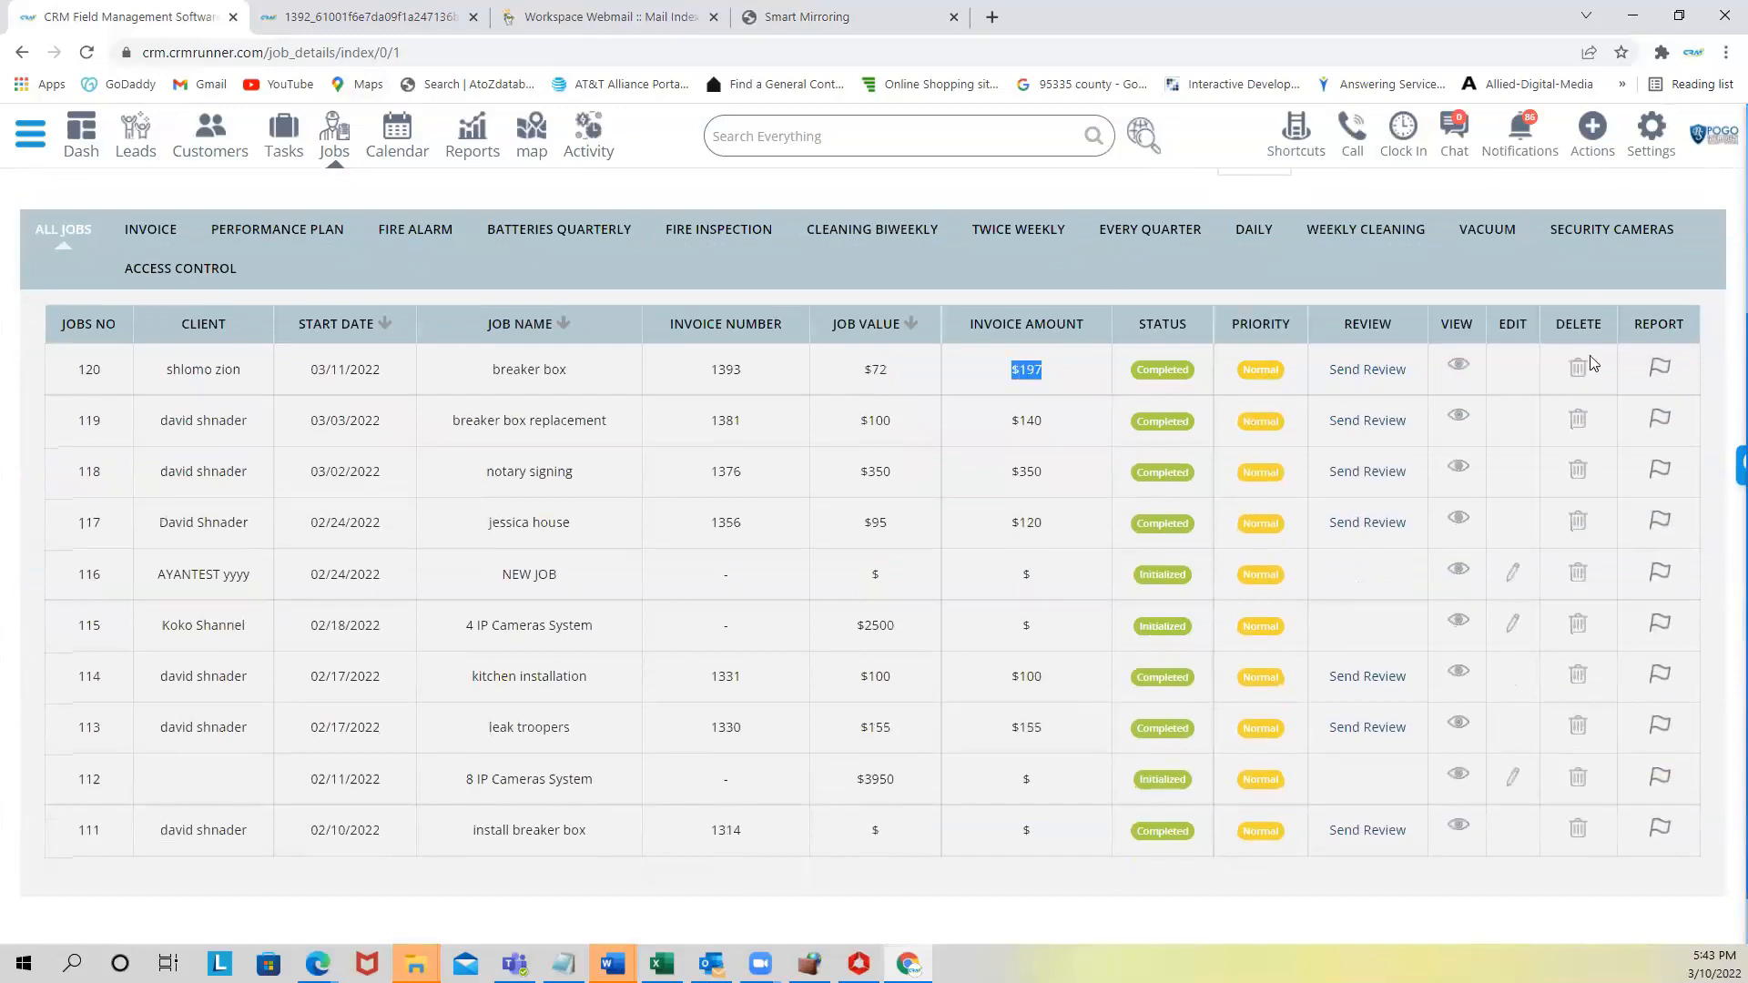
{"action": "left_click", "coordinate": [1654, 370]}
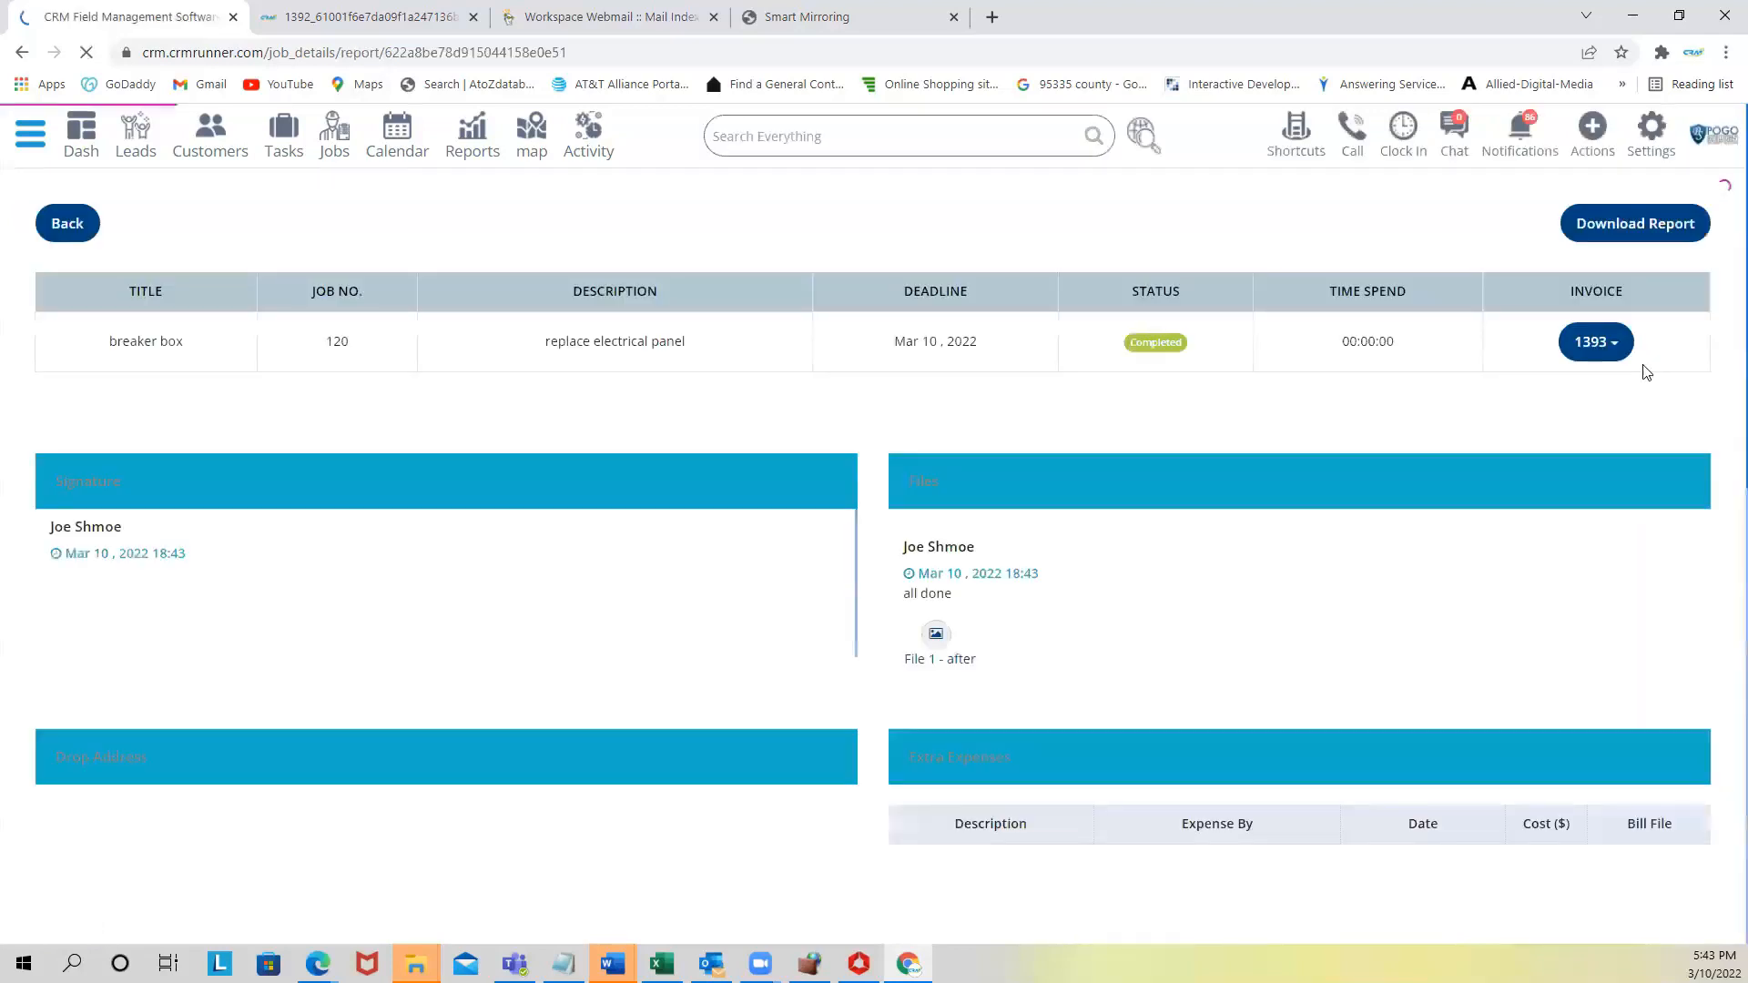
- Download and view the job's after photo, 1646955777517.jpeg, then close it
{"action": "scroll", "coordinate": [167, 550], "scroll_direction": "down", "scroll_amount": 3}
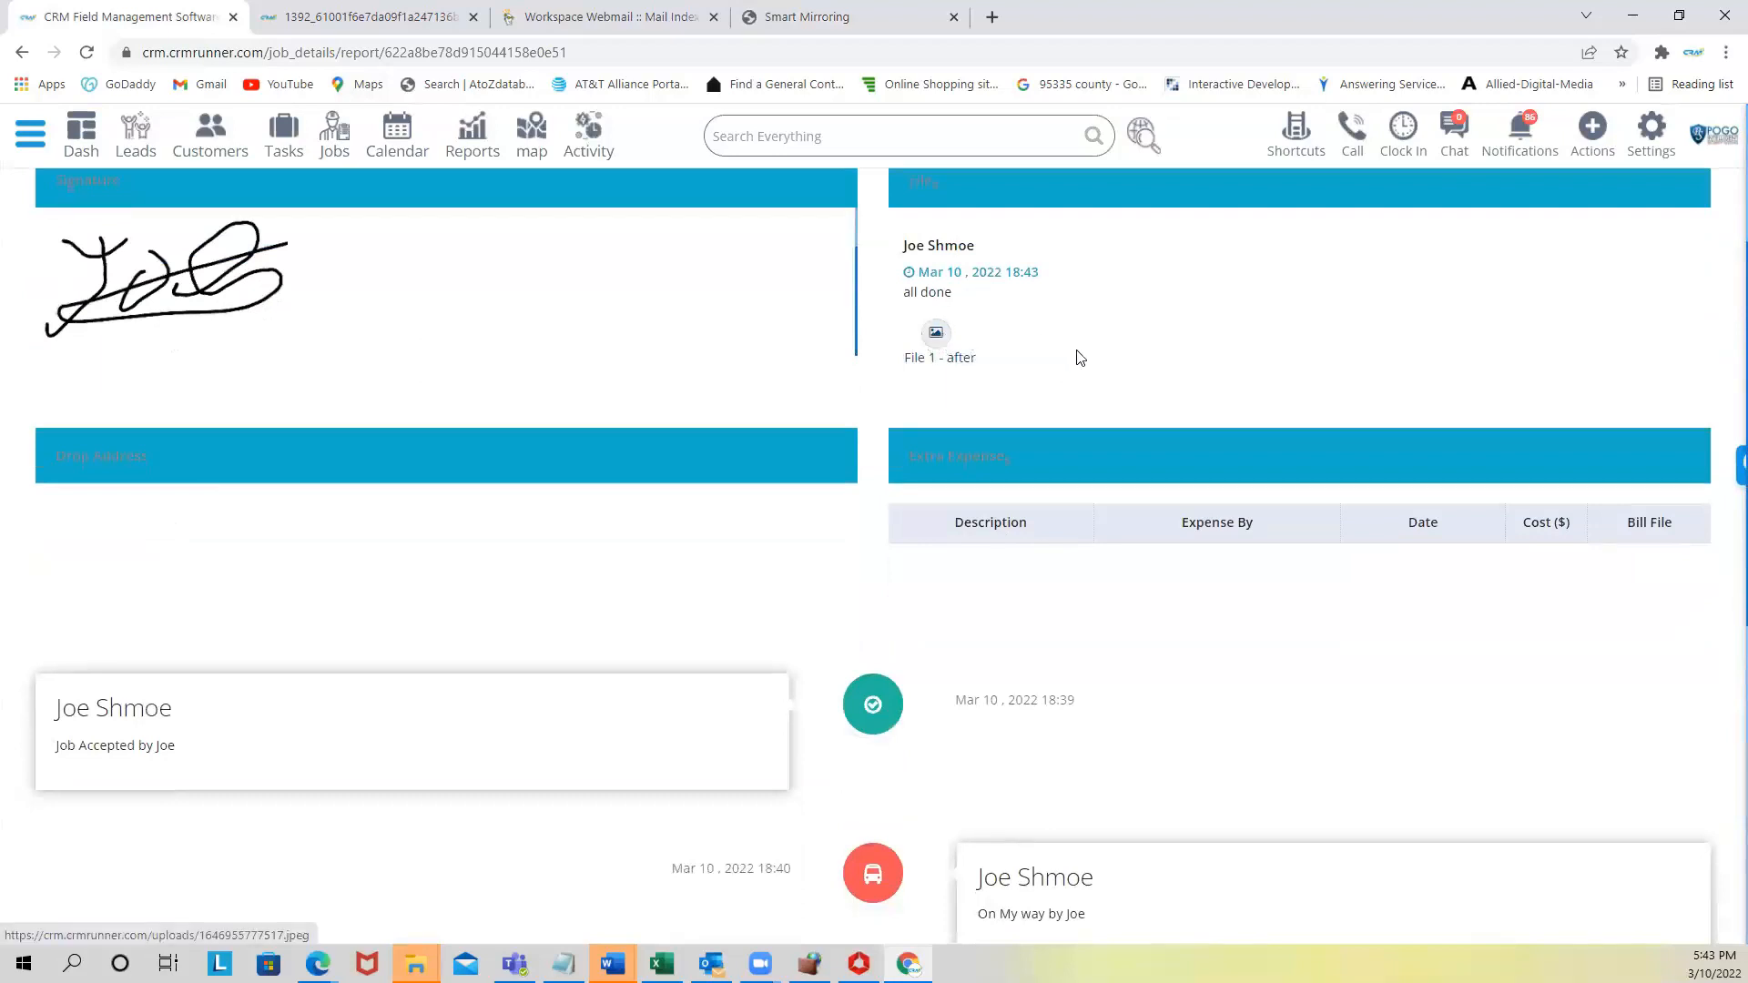
{"action": "left_click", "coordinate": [939, 335]}
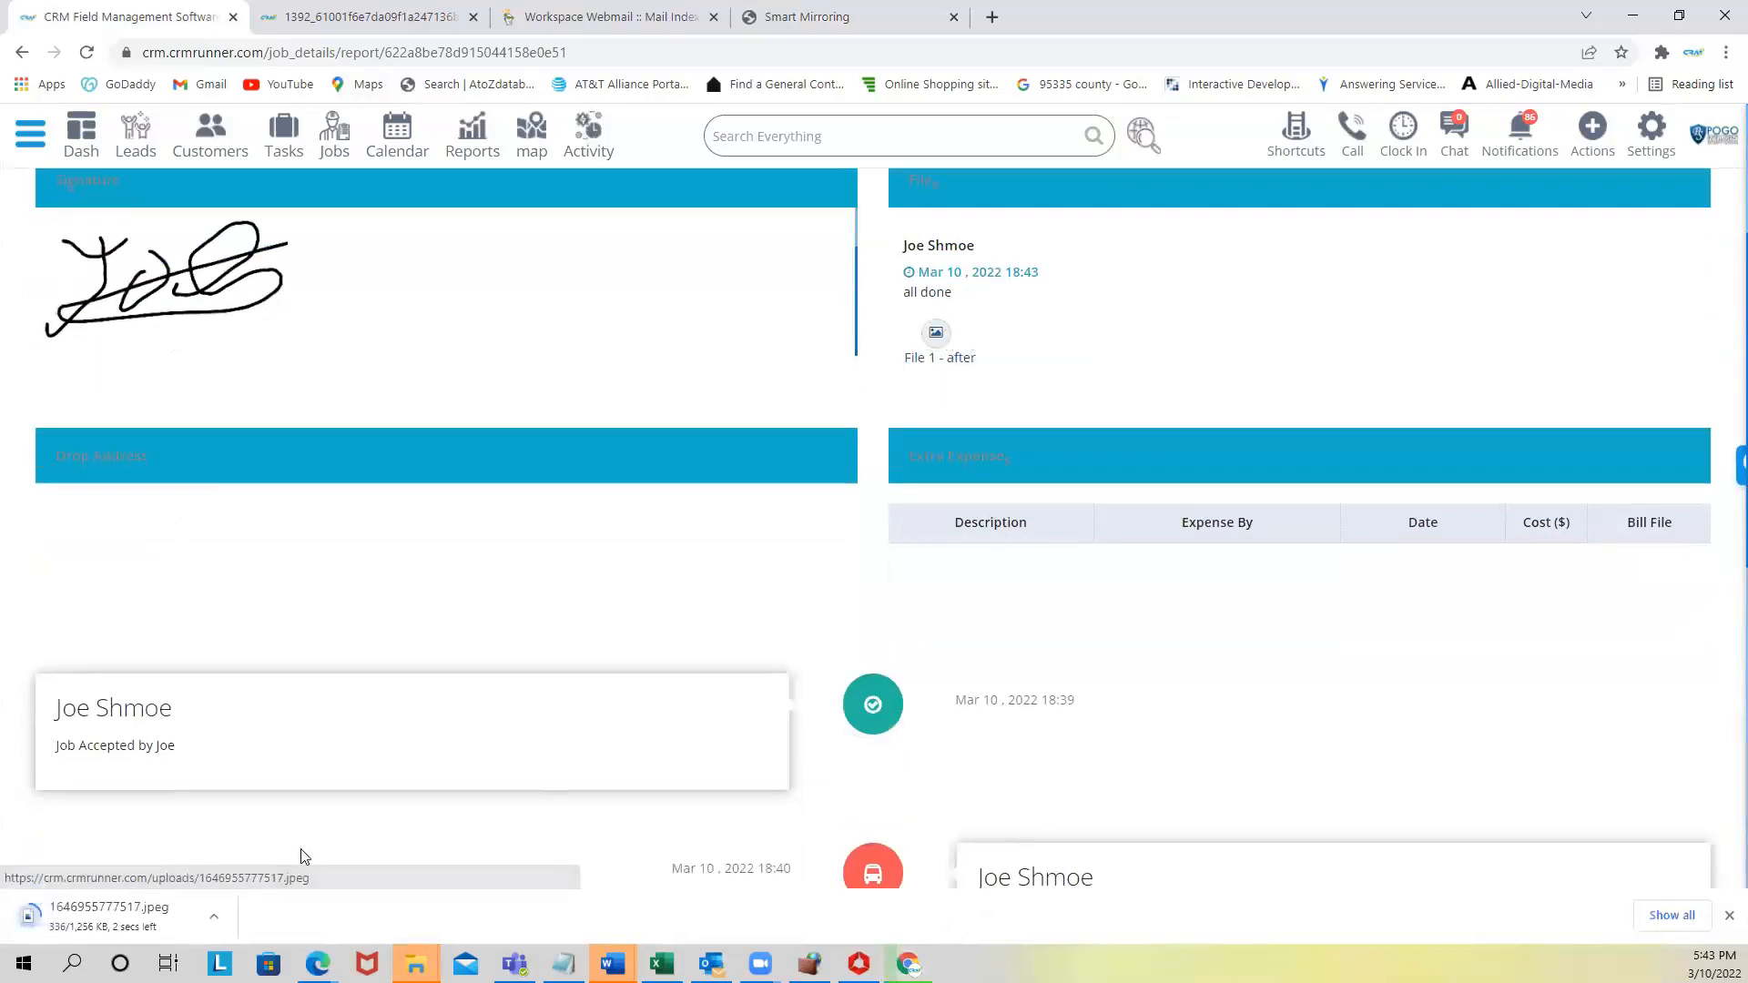
{"action": "left_click", "coordinate": [131, 911]}
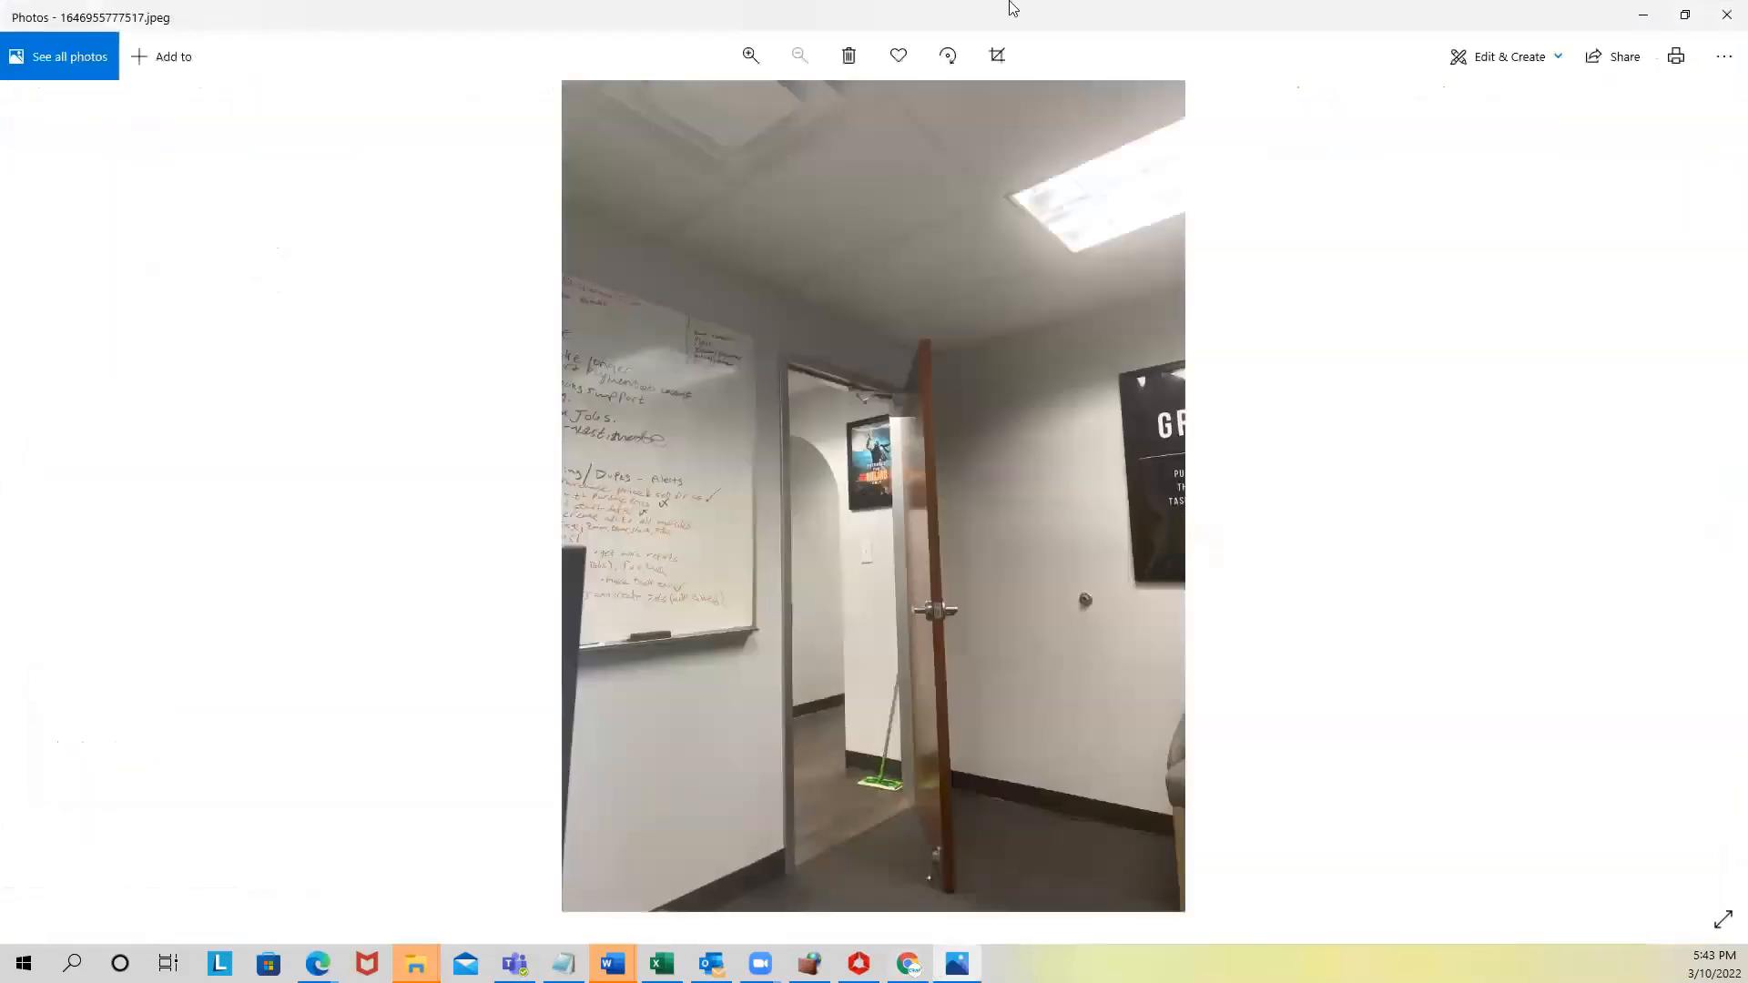
{"action": "left_click", "coordinate": [1725, 16]}
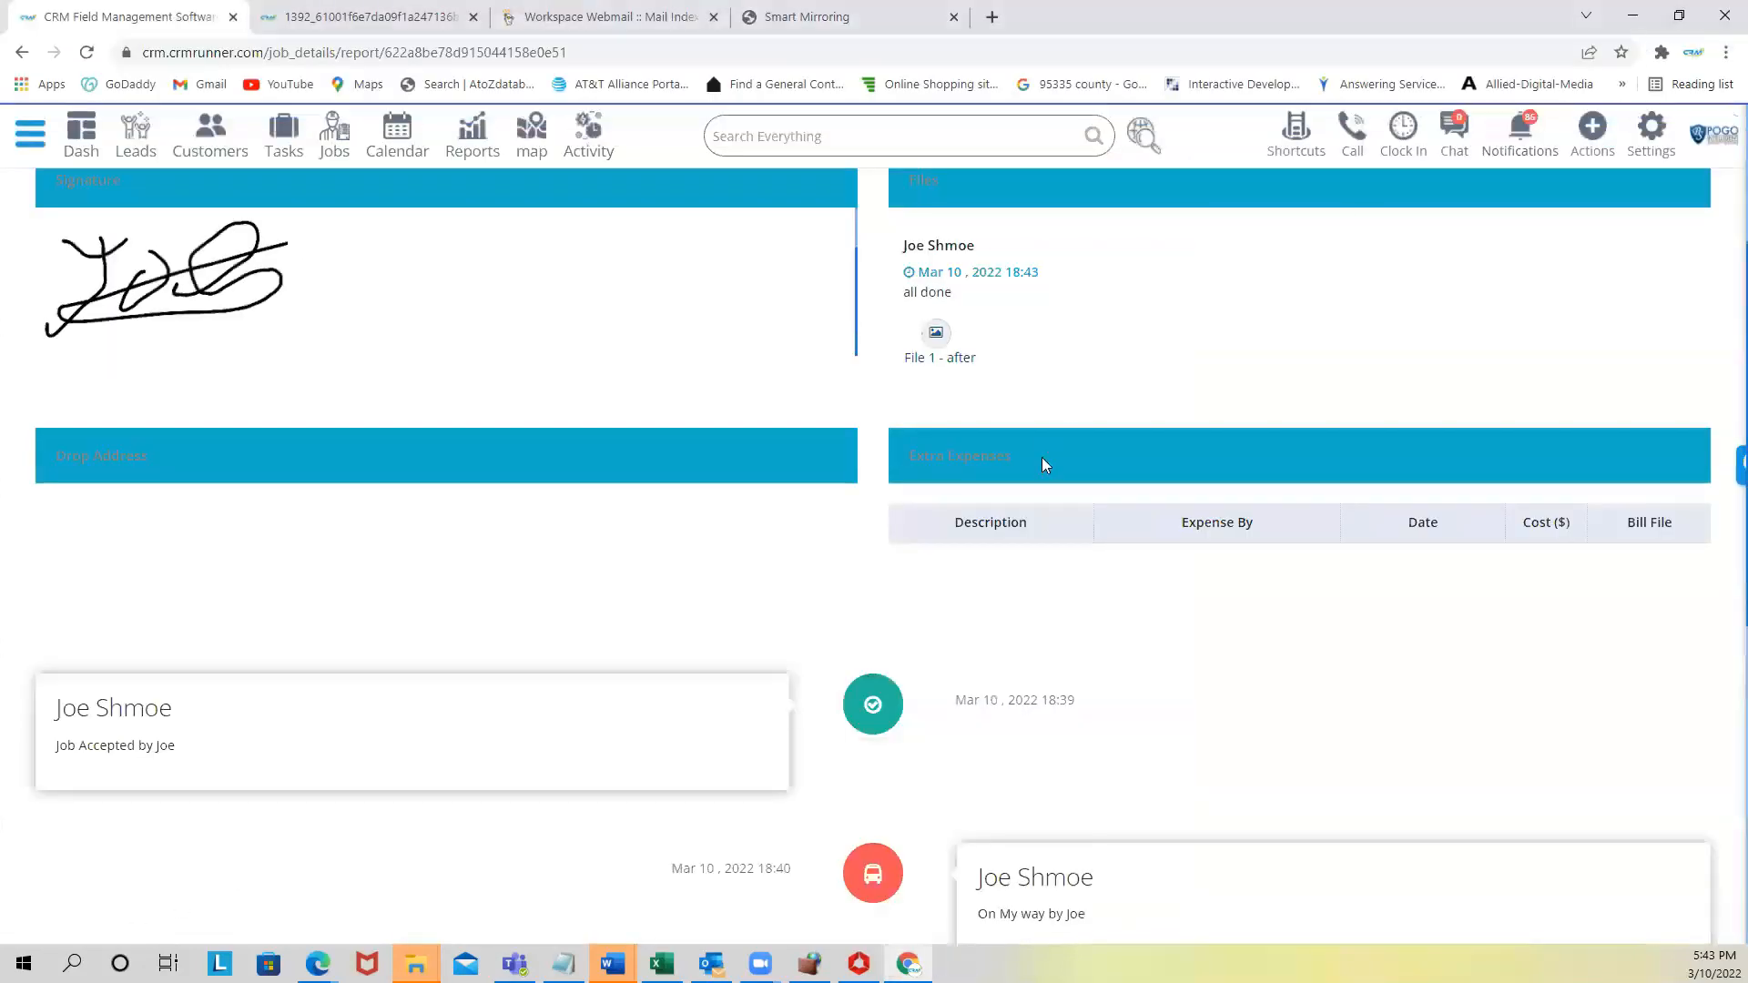
- Check the timeline's On My Way timestamp and download the job 120 report as a PDF
{"action": "scroll", "coordinate": [1029, 510], "scroll_direction": "down", "scroll_amount": 8}
{"action": "scroll", "coordinate": [907, 581], "scroll_direction": "up", "scroll_amount": 3}
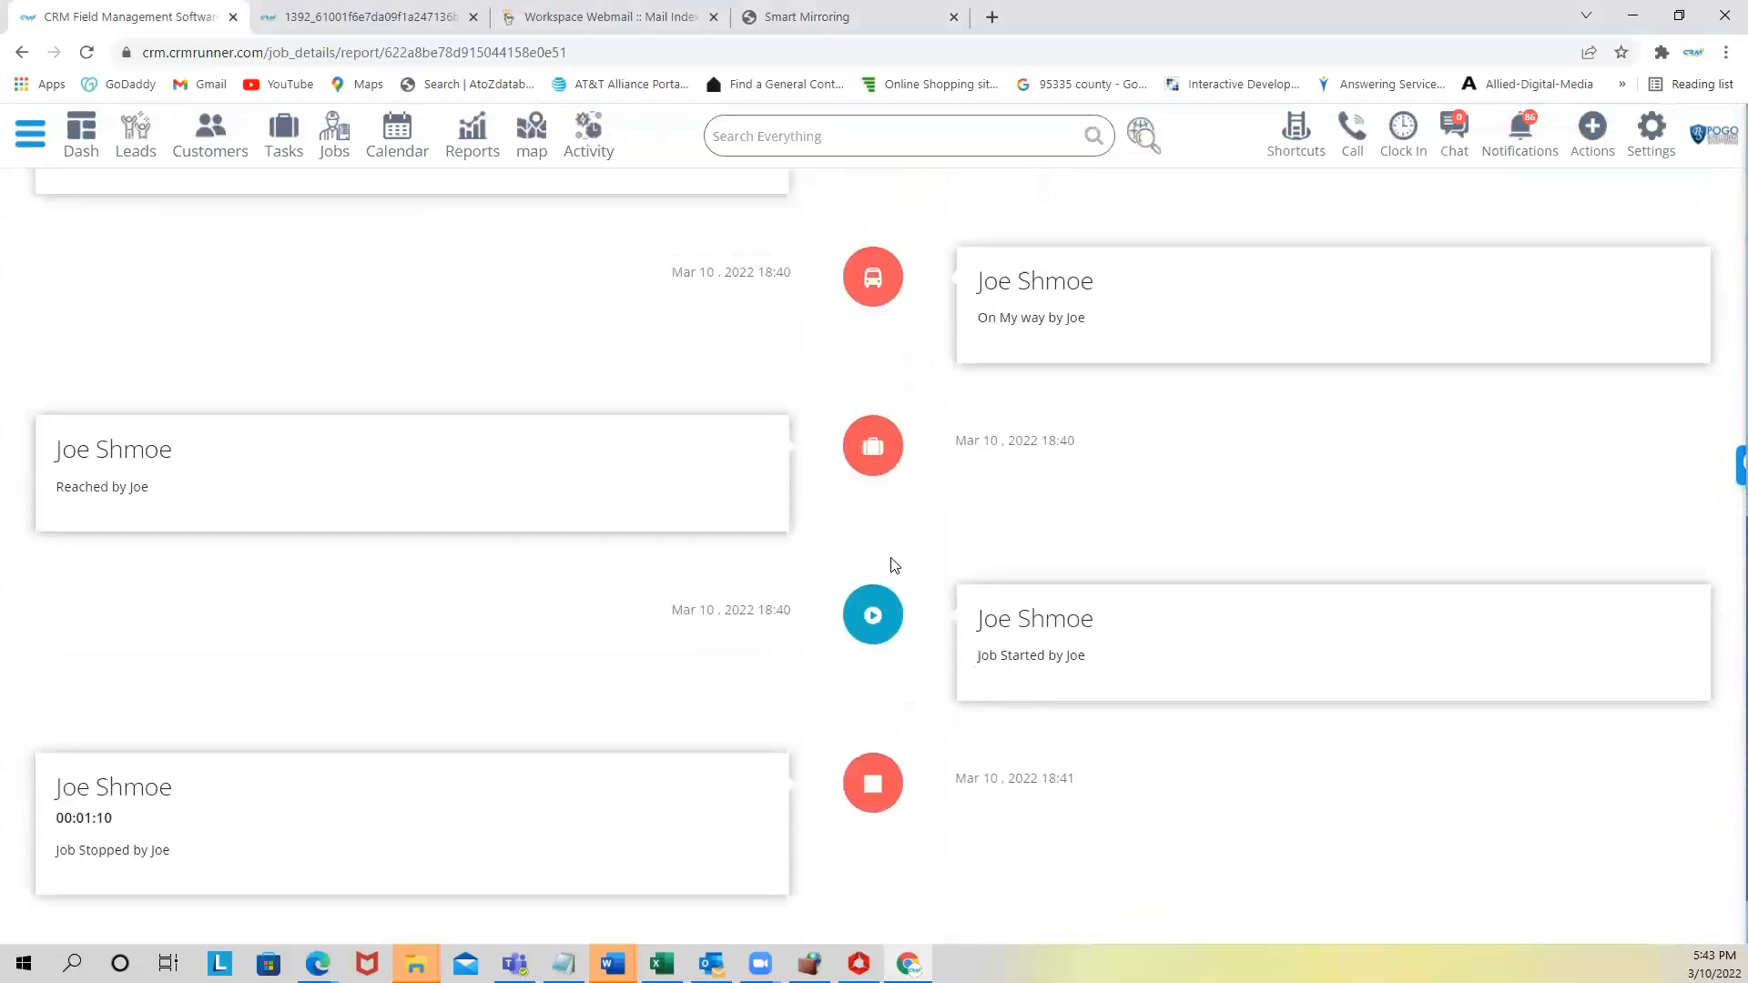
{"action": "left_click_drag", "start_coordinate": [672, 475], "coordinate": [790, 473]}
{"action": "left_click_drag", "start_coordinate": [955, 308], "coordinate": [1075, 308]}
{"action": "scroll", "coordinate": [1026, 379], "scroll_direction": "up", "scroll_amount": 7}
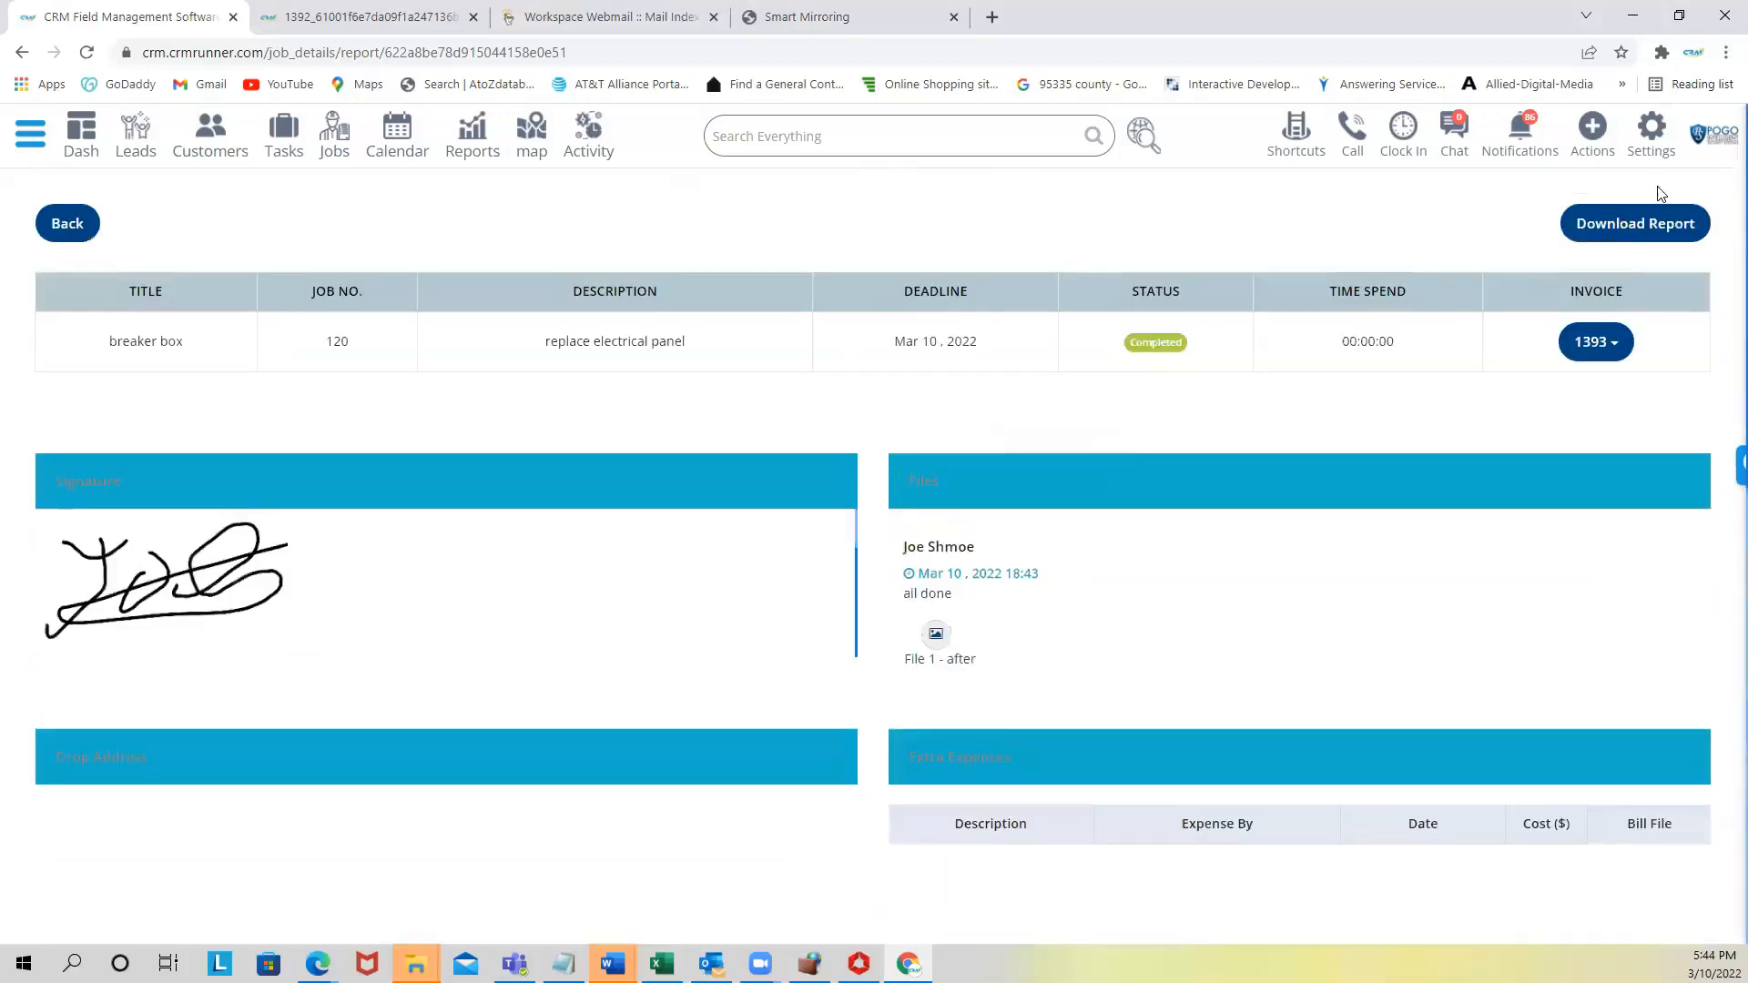
{"action": "left_click", "coordinate": [1627, 226]}
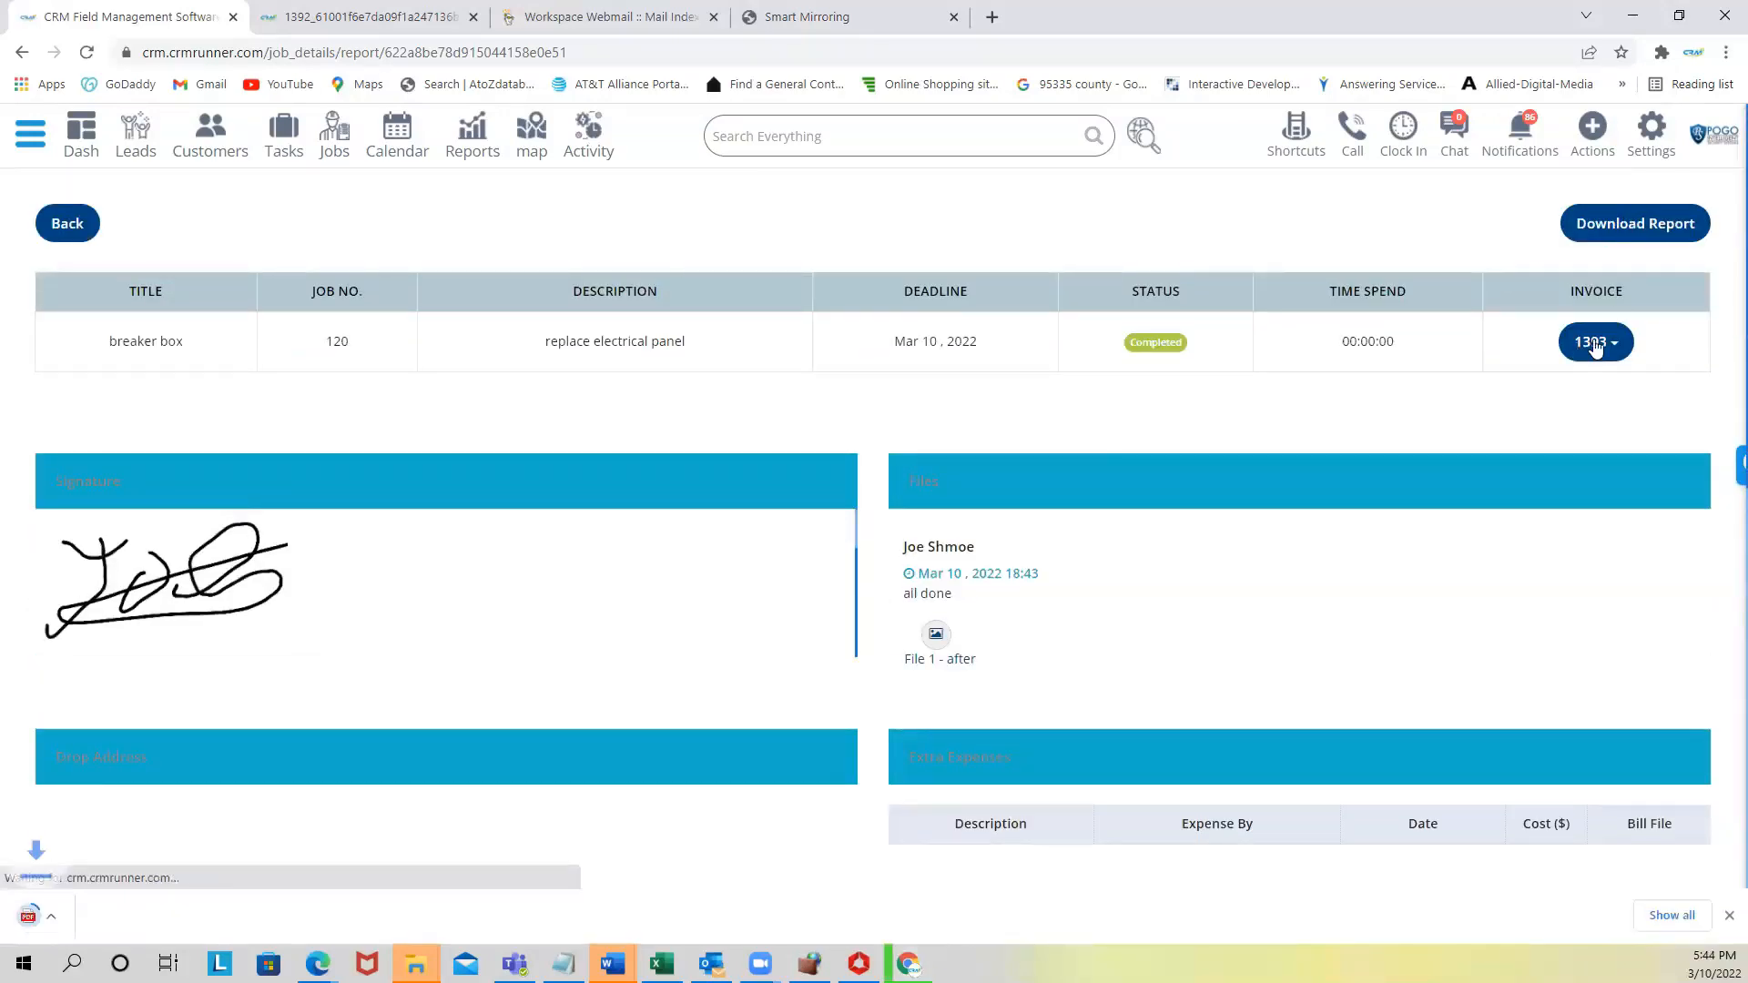
- Read both pages of the job_report PDF, then return to the CRM report tab
{"action": "left_click", "coordinate": [68, 931]}
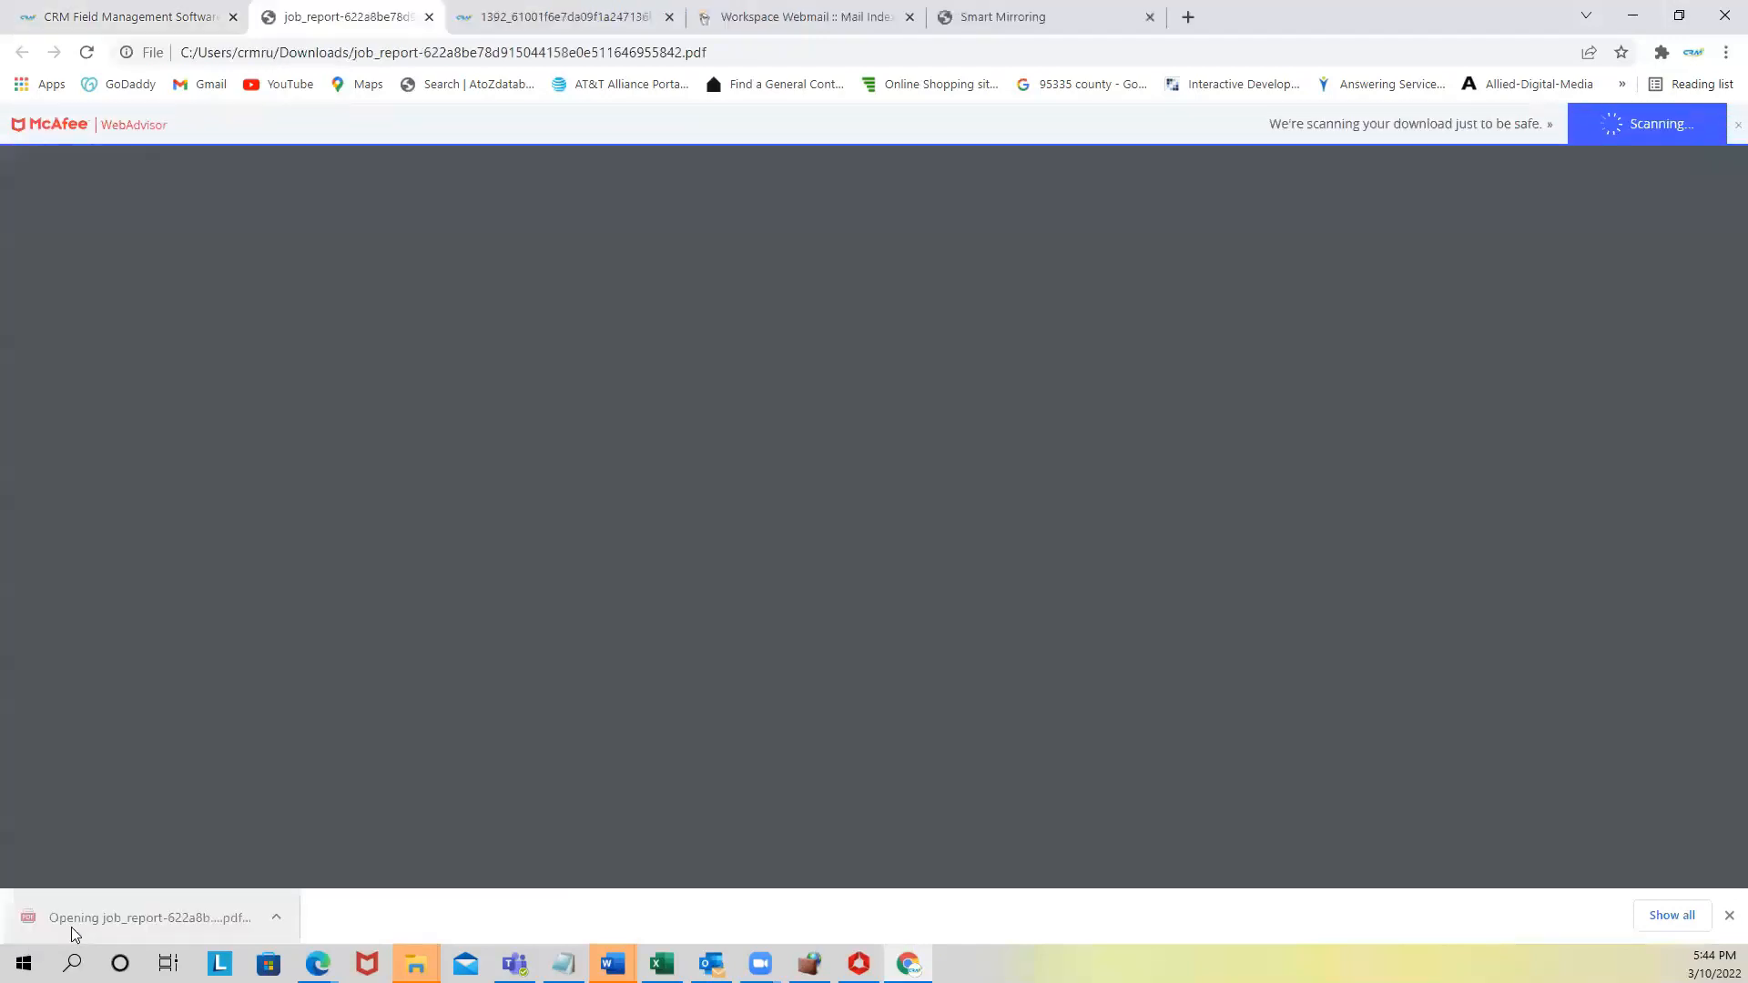
{"action": "scroll", "coordinate": [896, 315], "scroll_direction": "down", "scroll_amount": 10}
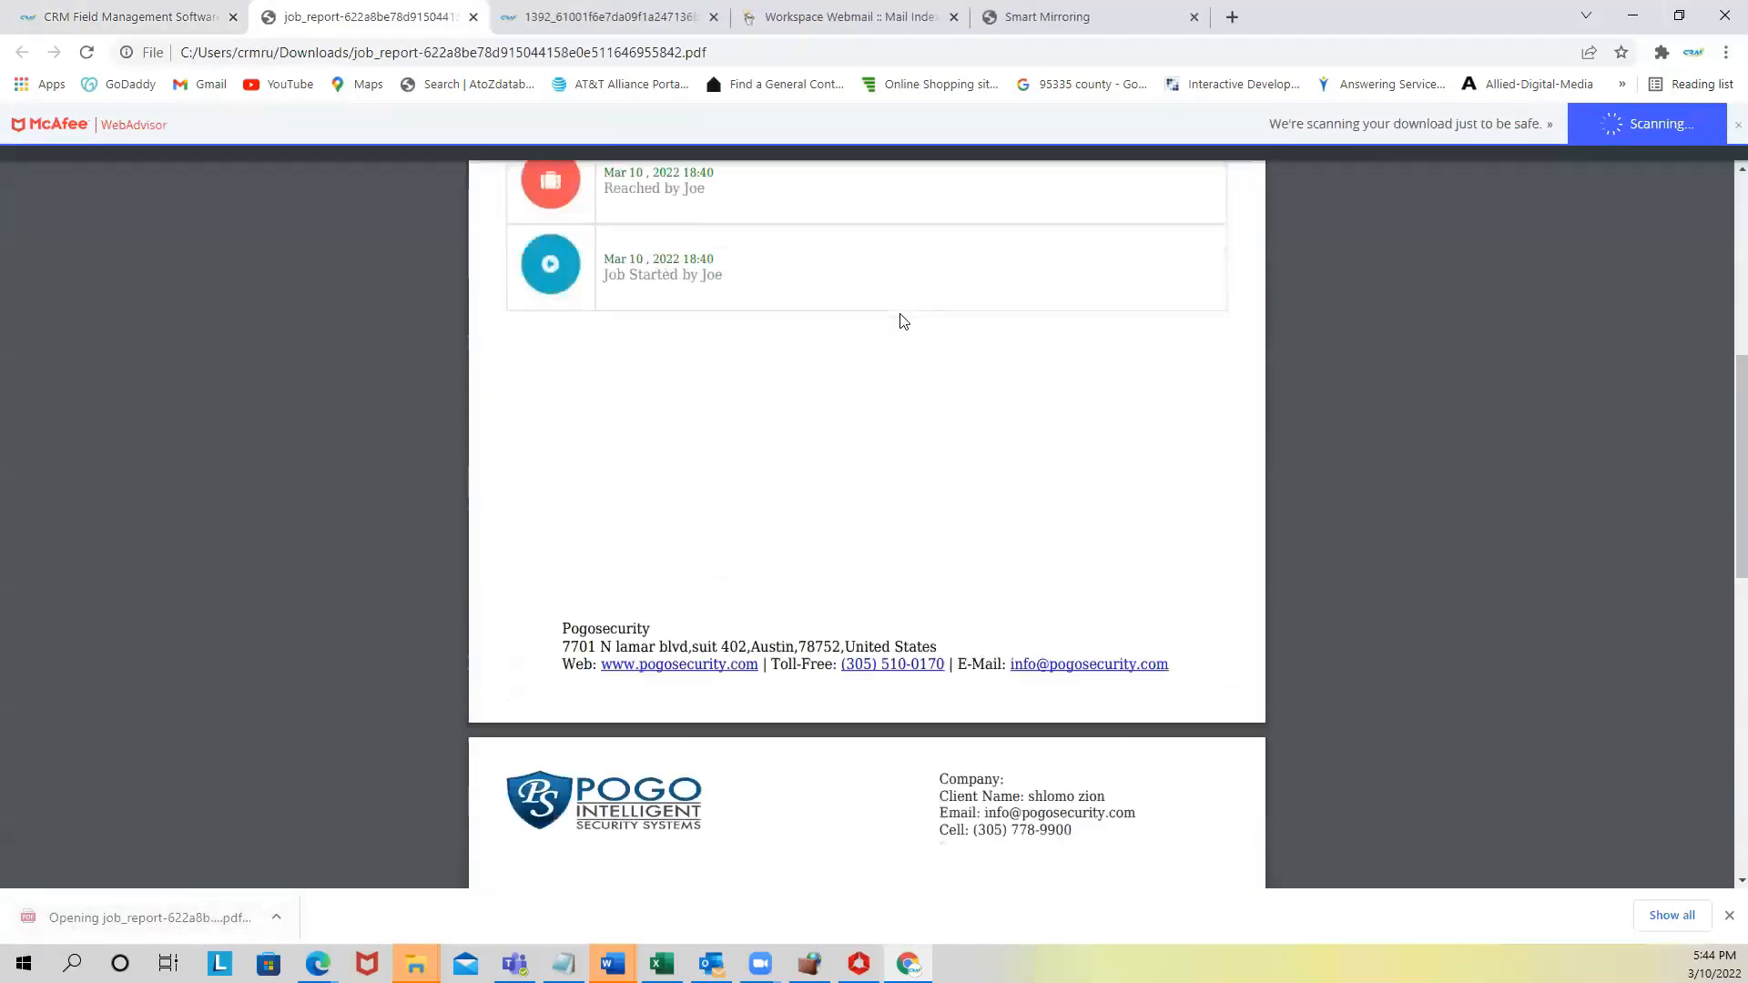
{"action": "scroll", "coordinate": [895, 321], "scroll_direction": "down", "scroll_amount": 6}
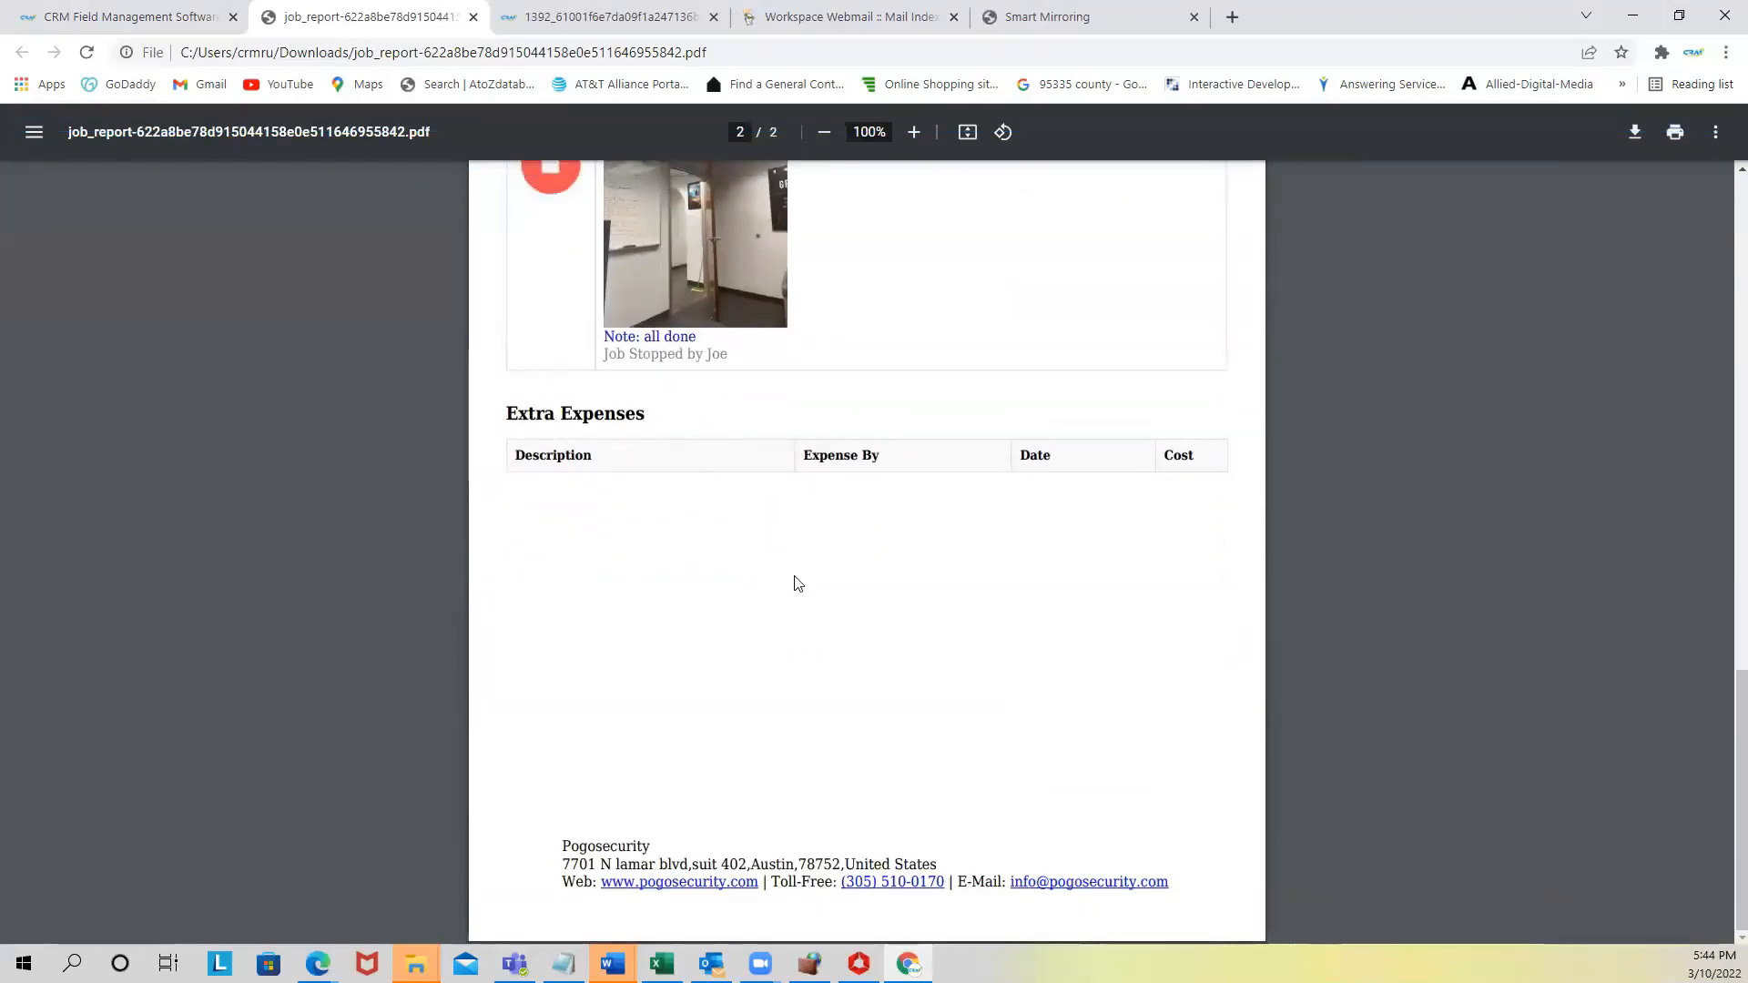
{"action": "scroll", "coordinate": [766, 553], "scroll_direction": "up", "scroll_amount": 4}
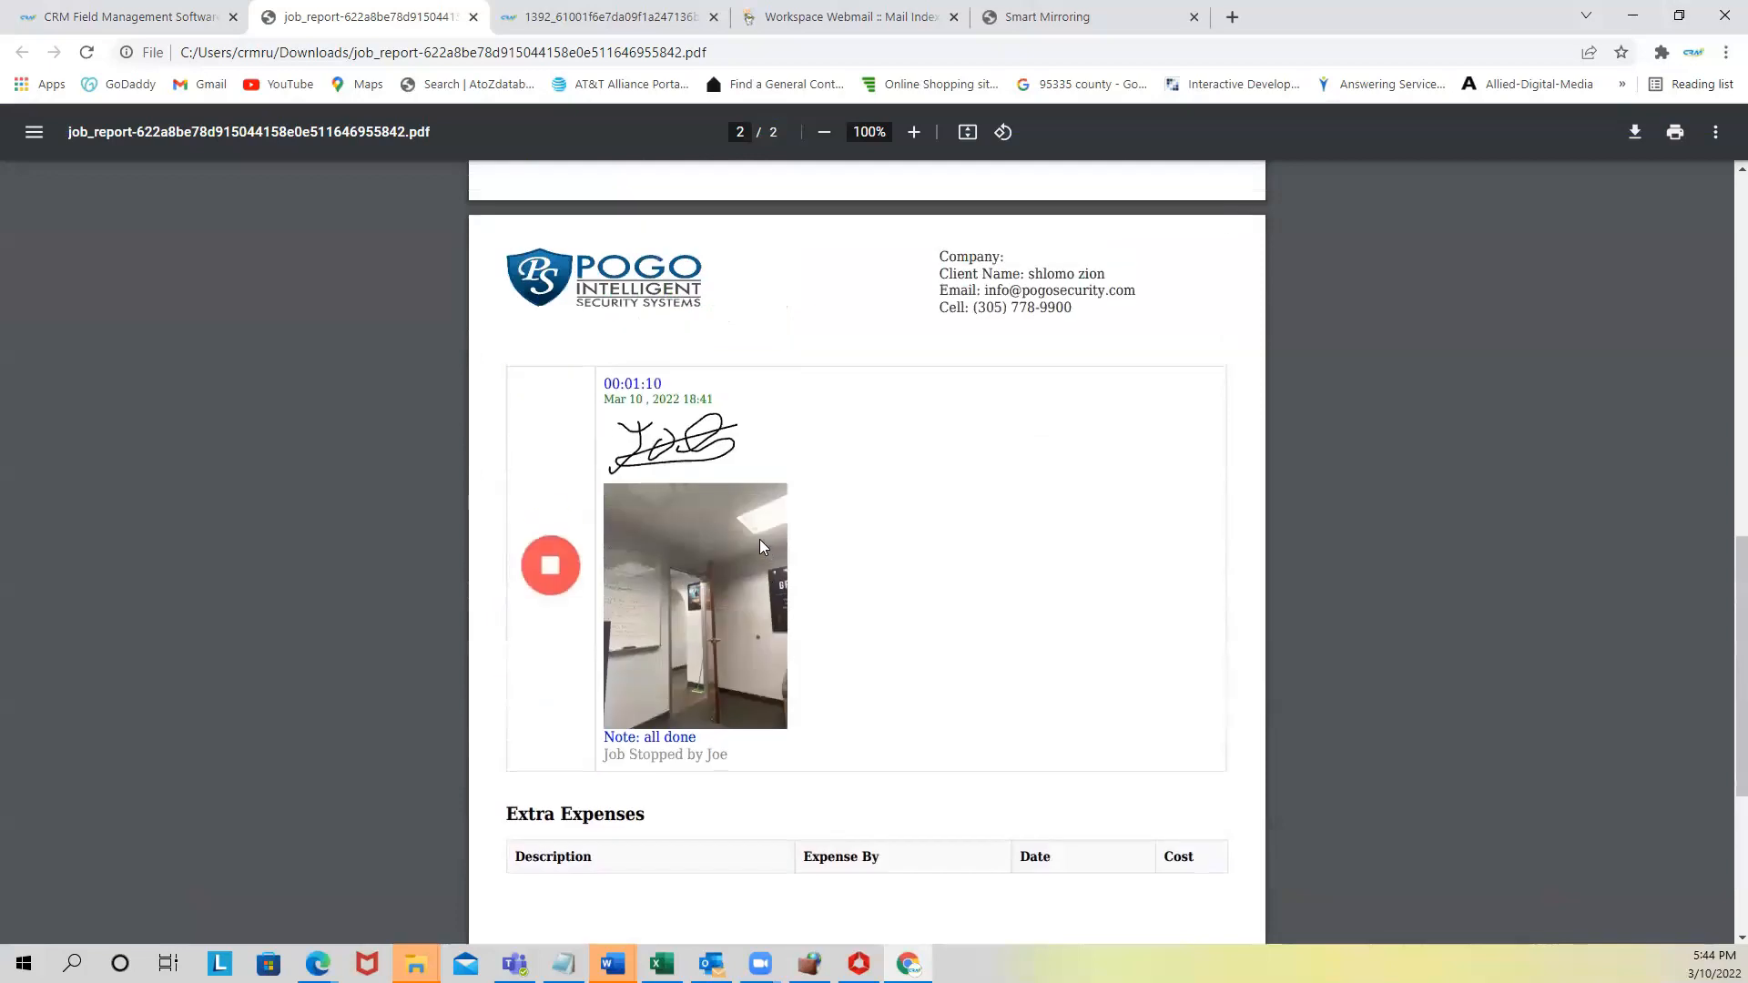
{"action": "scroll", "coordinate": [757, 539], "scroll_direction": "up", "scroll_amount": 3}
{"action": "left_click", "coordinate": [128, 14]}
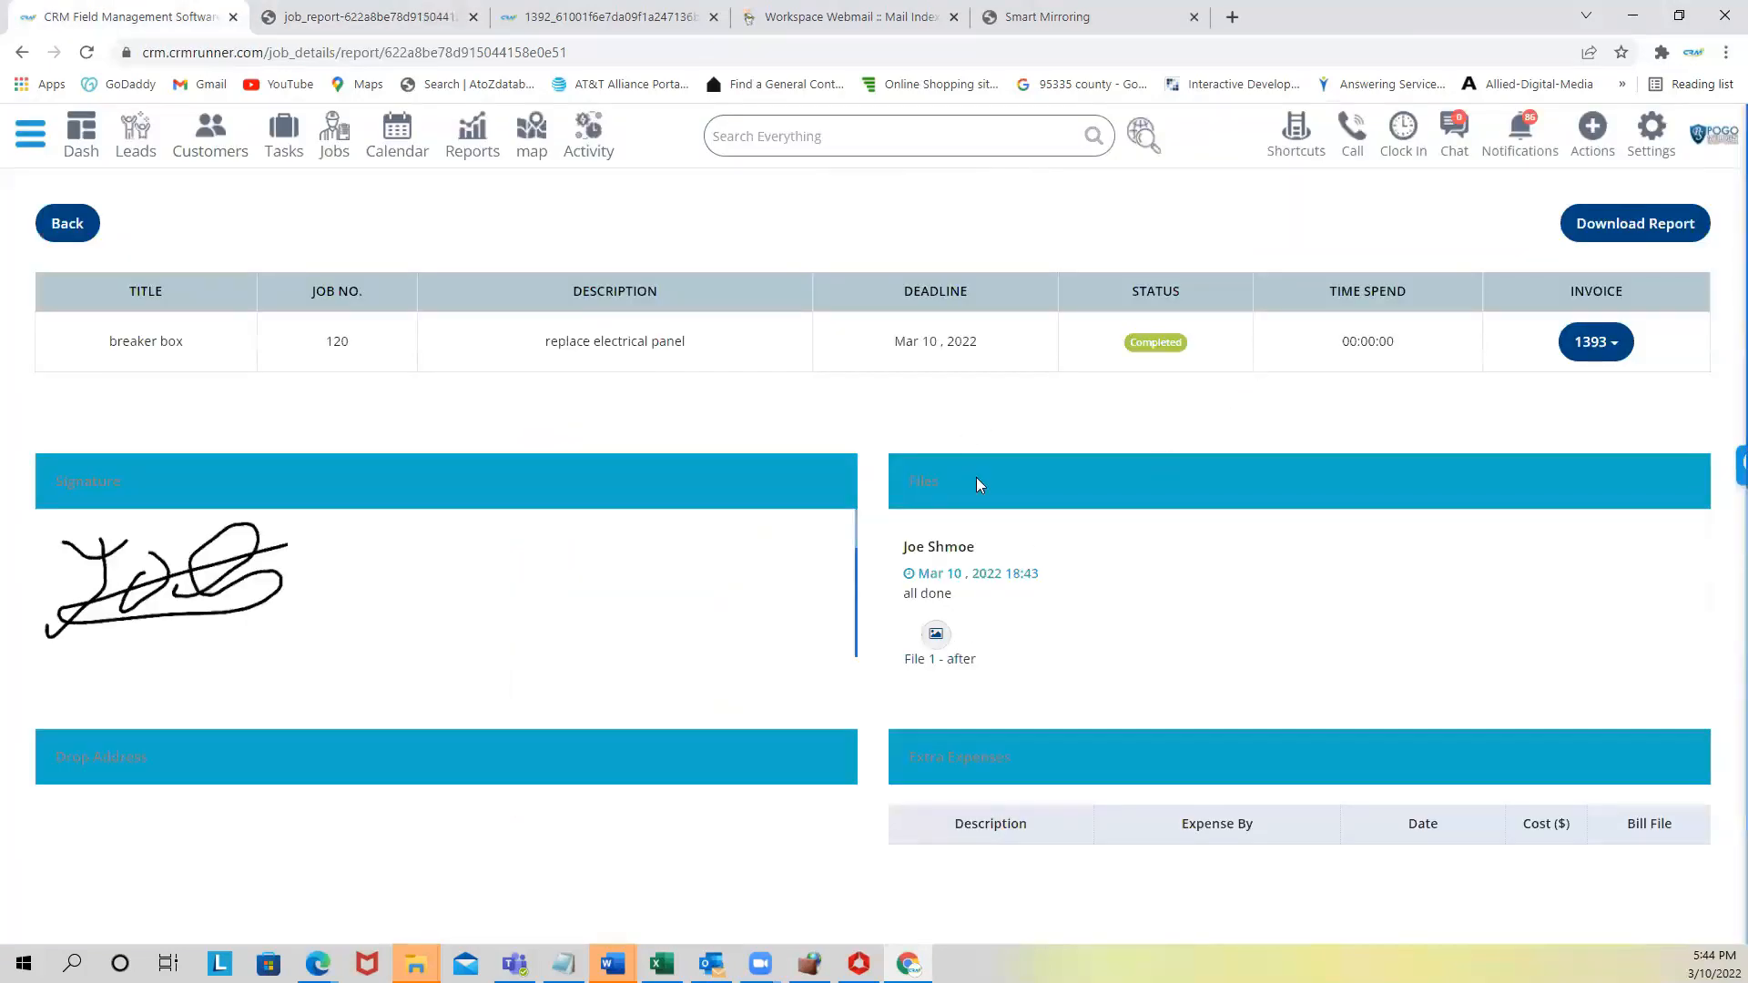
- In the jobs list, confirm job 120 is Completed and send its review request
{"action": "left_click", "coordinate": [332, 137]}
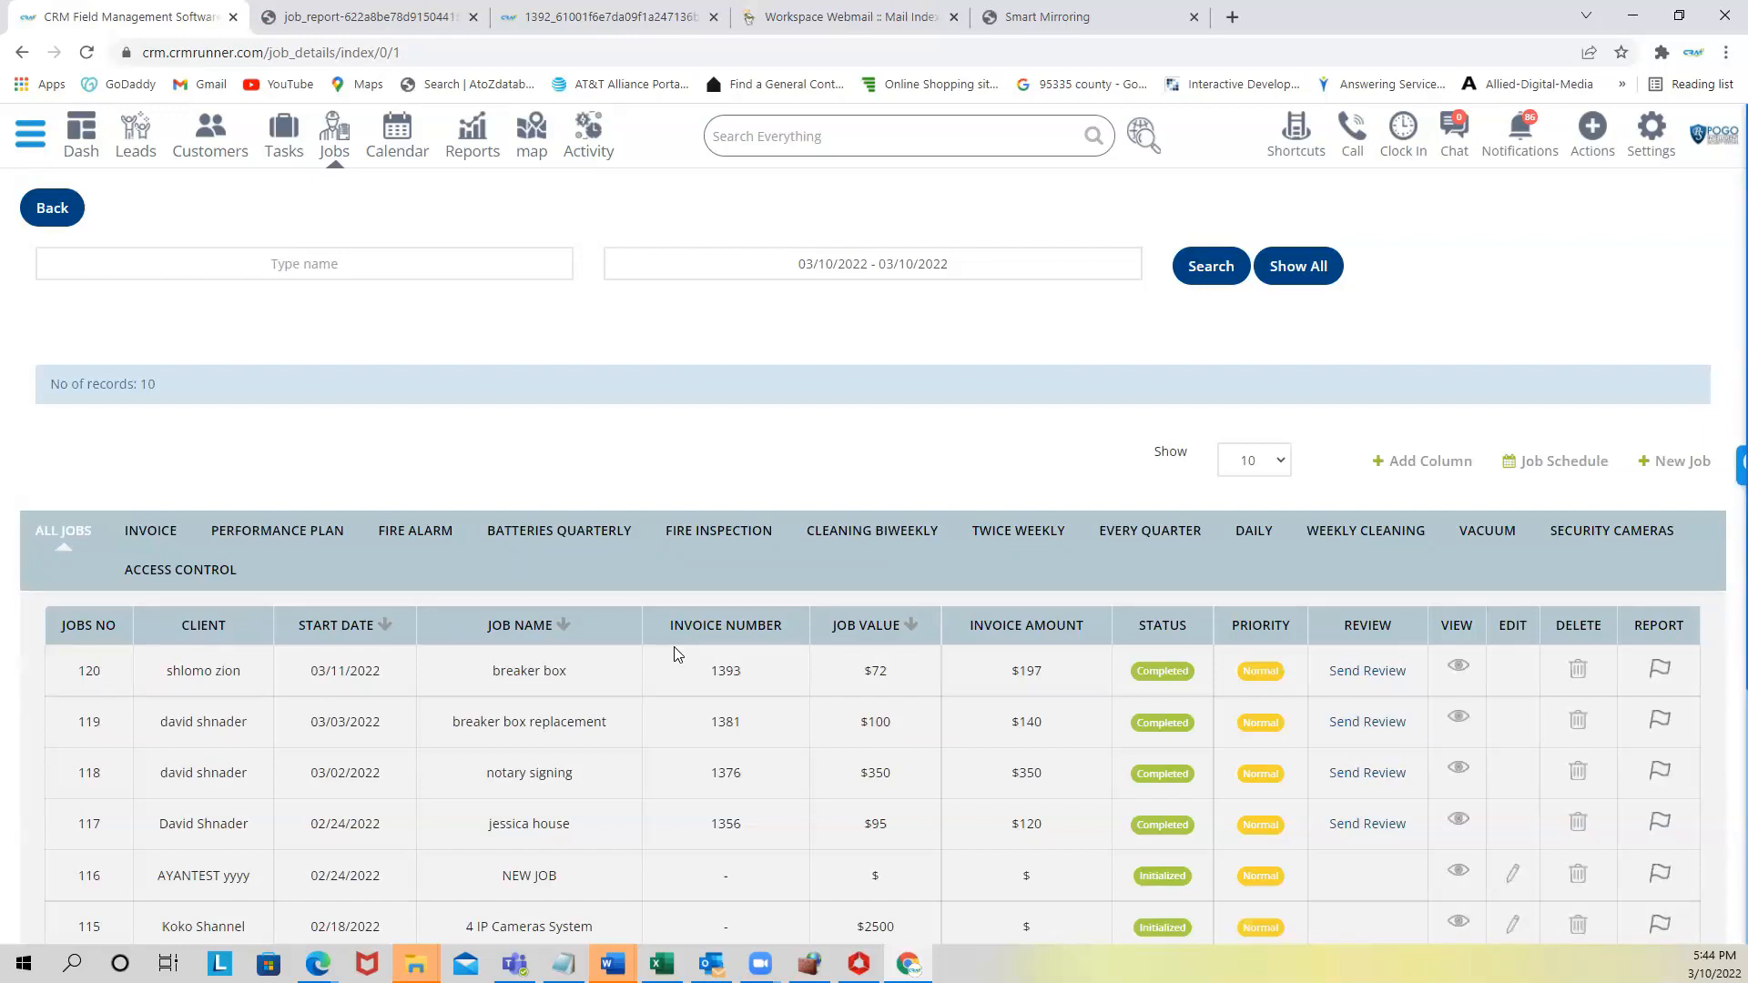
{"action": "double_click", "coordinate": [1172, 665]}
{"action": "left_click_drag", "start_coordinate": [1140, 876], "coordinate": [1187, 877]}
{"action": "left_click_drag", "start_coordinate": [1138, 672], "coordinate": [1182, 681]}
{"action": "left_click", "coordinate": [1370, 672]}
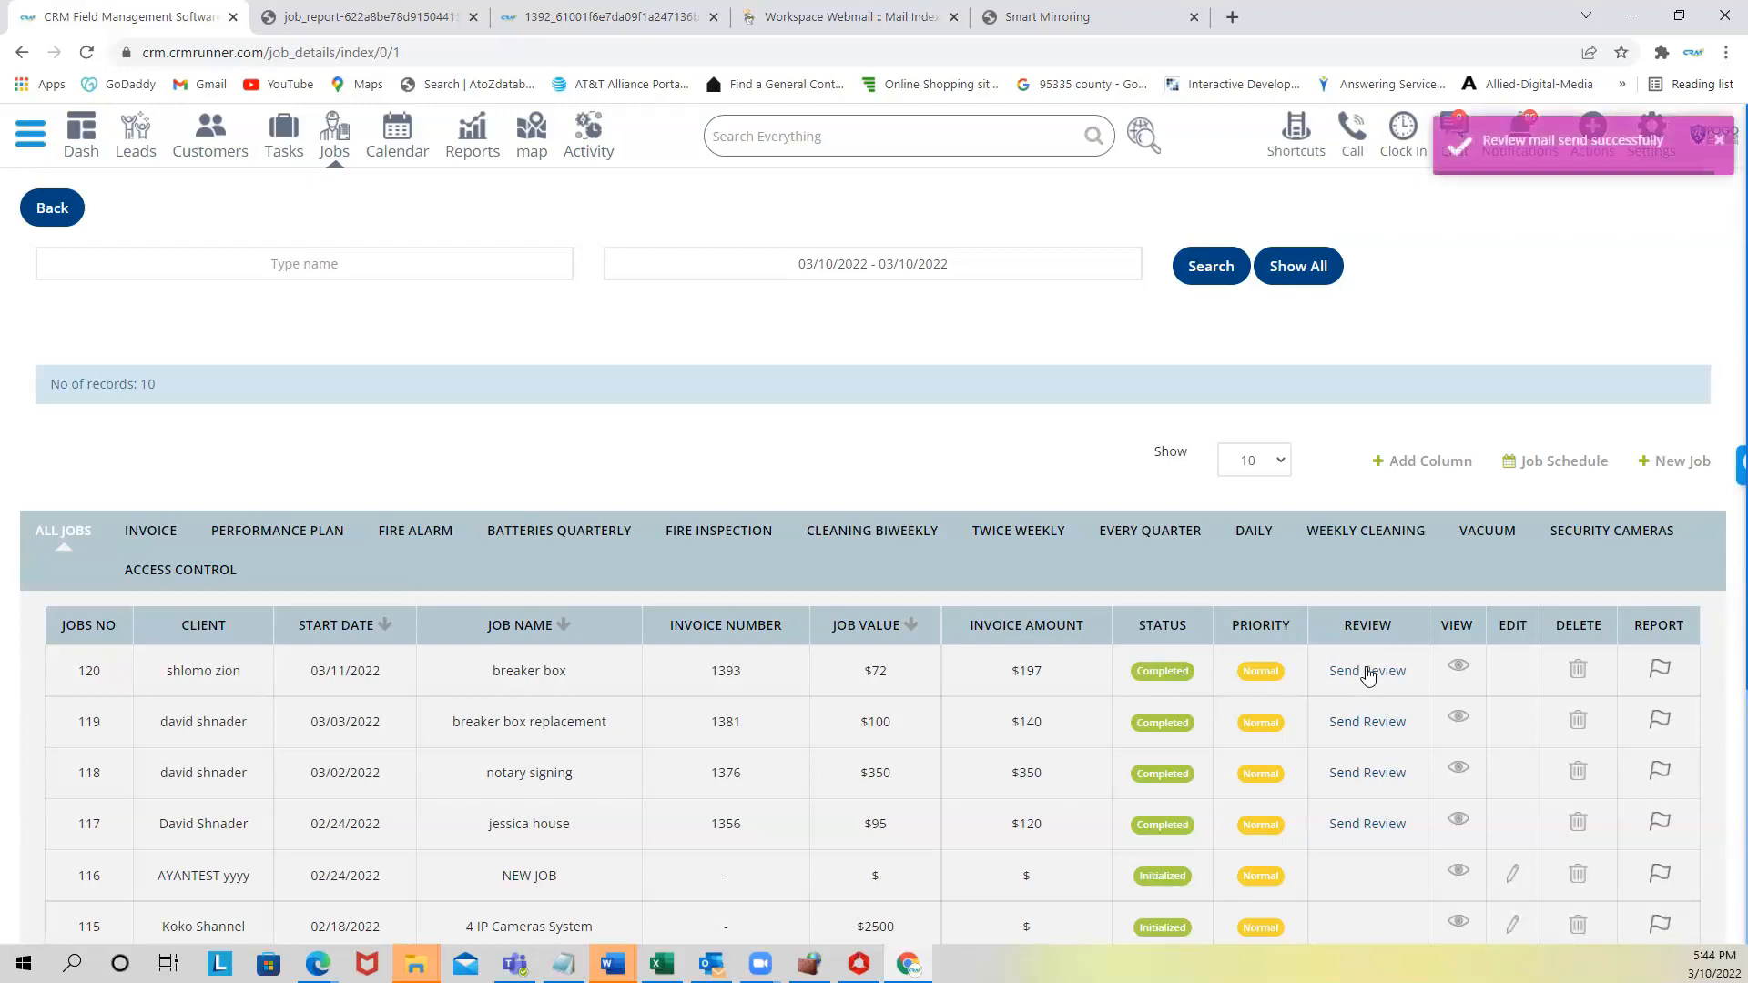
- Refresh the webmail inbox, open the Review Us email, and follow its review link
{"action": "left_click", "coordinate": [845, 17]}
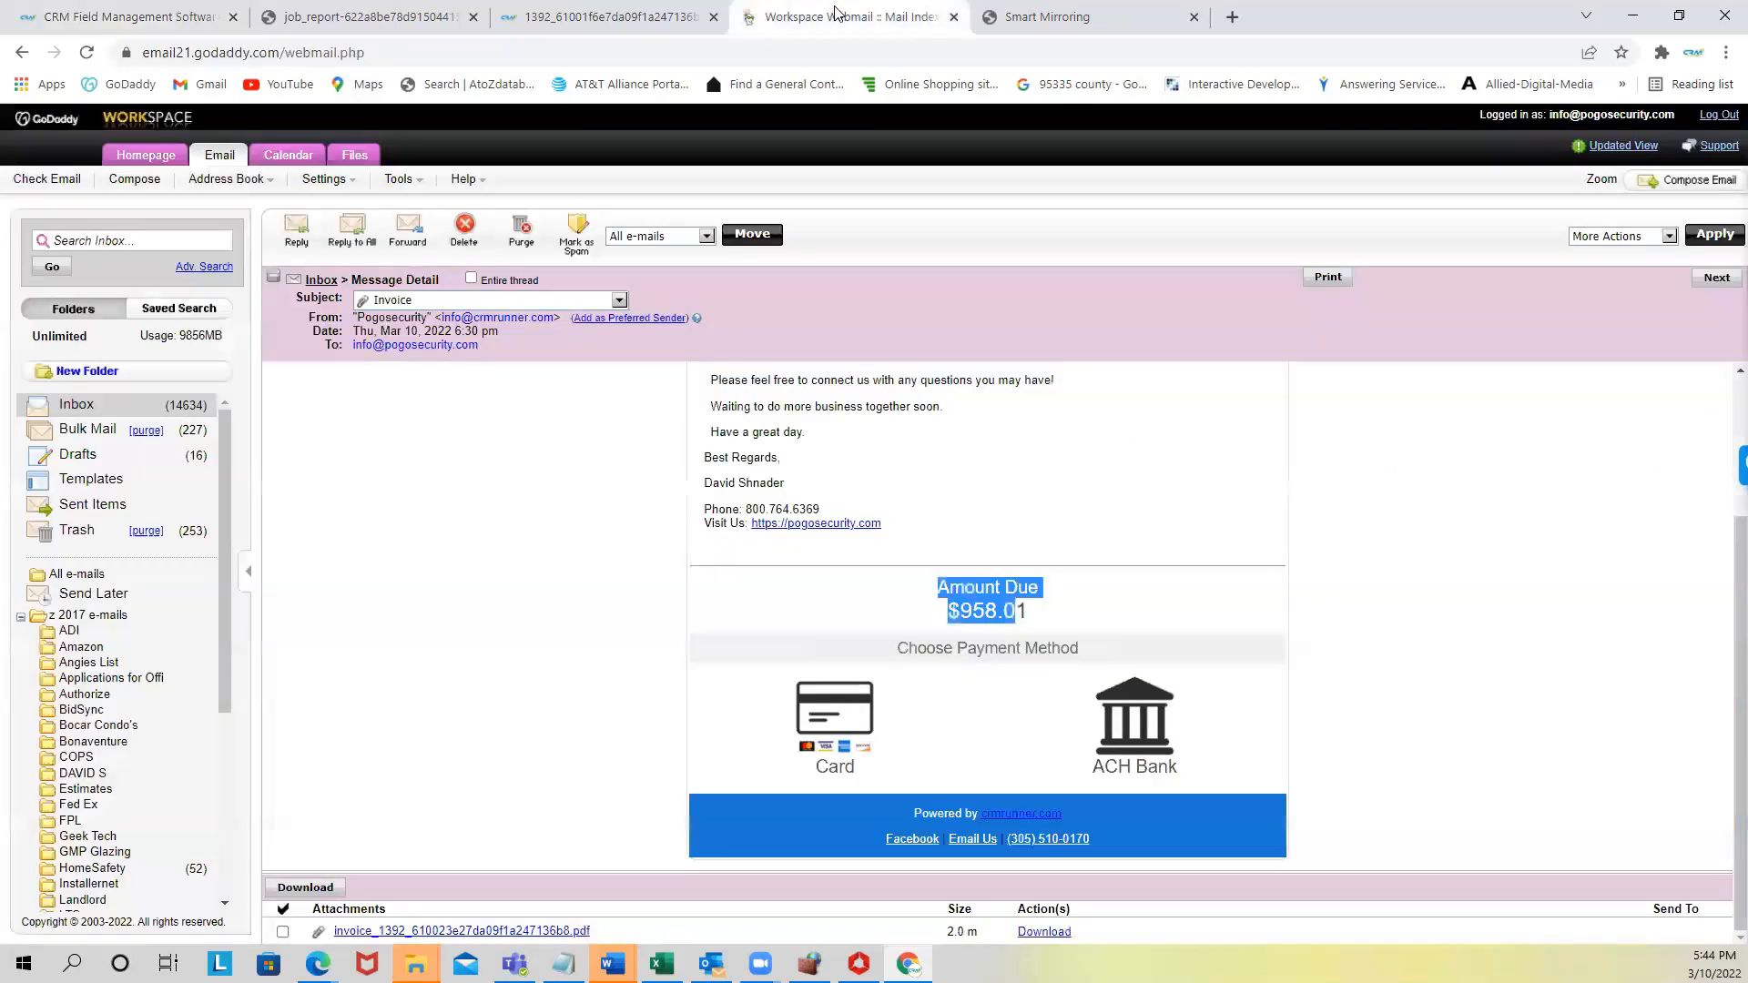
{"action": "left_click", "coordinate": [120, 405]}
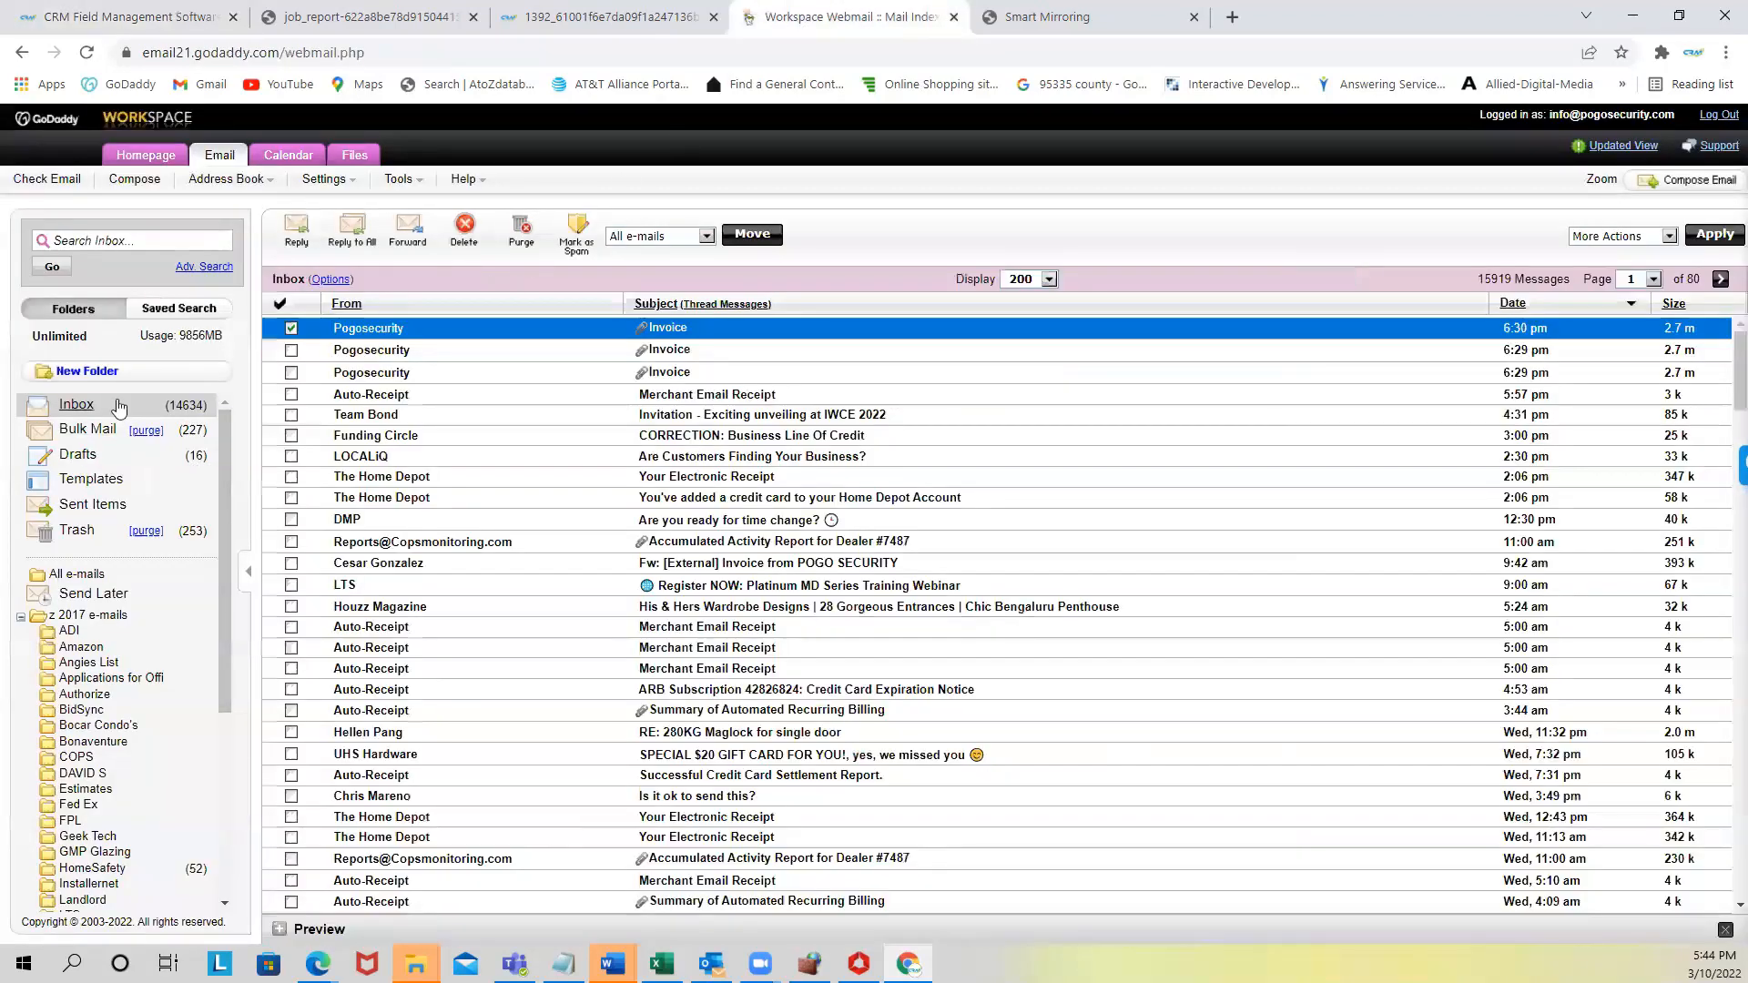
{"action": "left_click", "coordinate": [120, 405]}
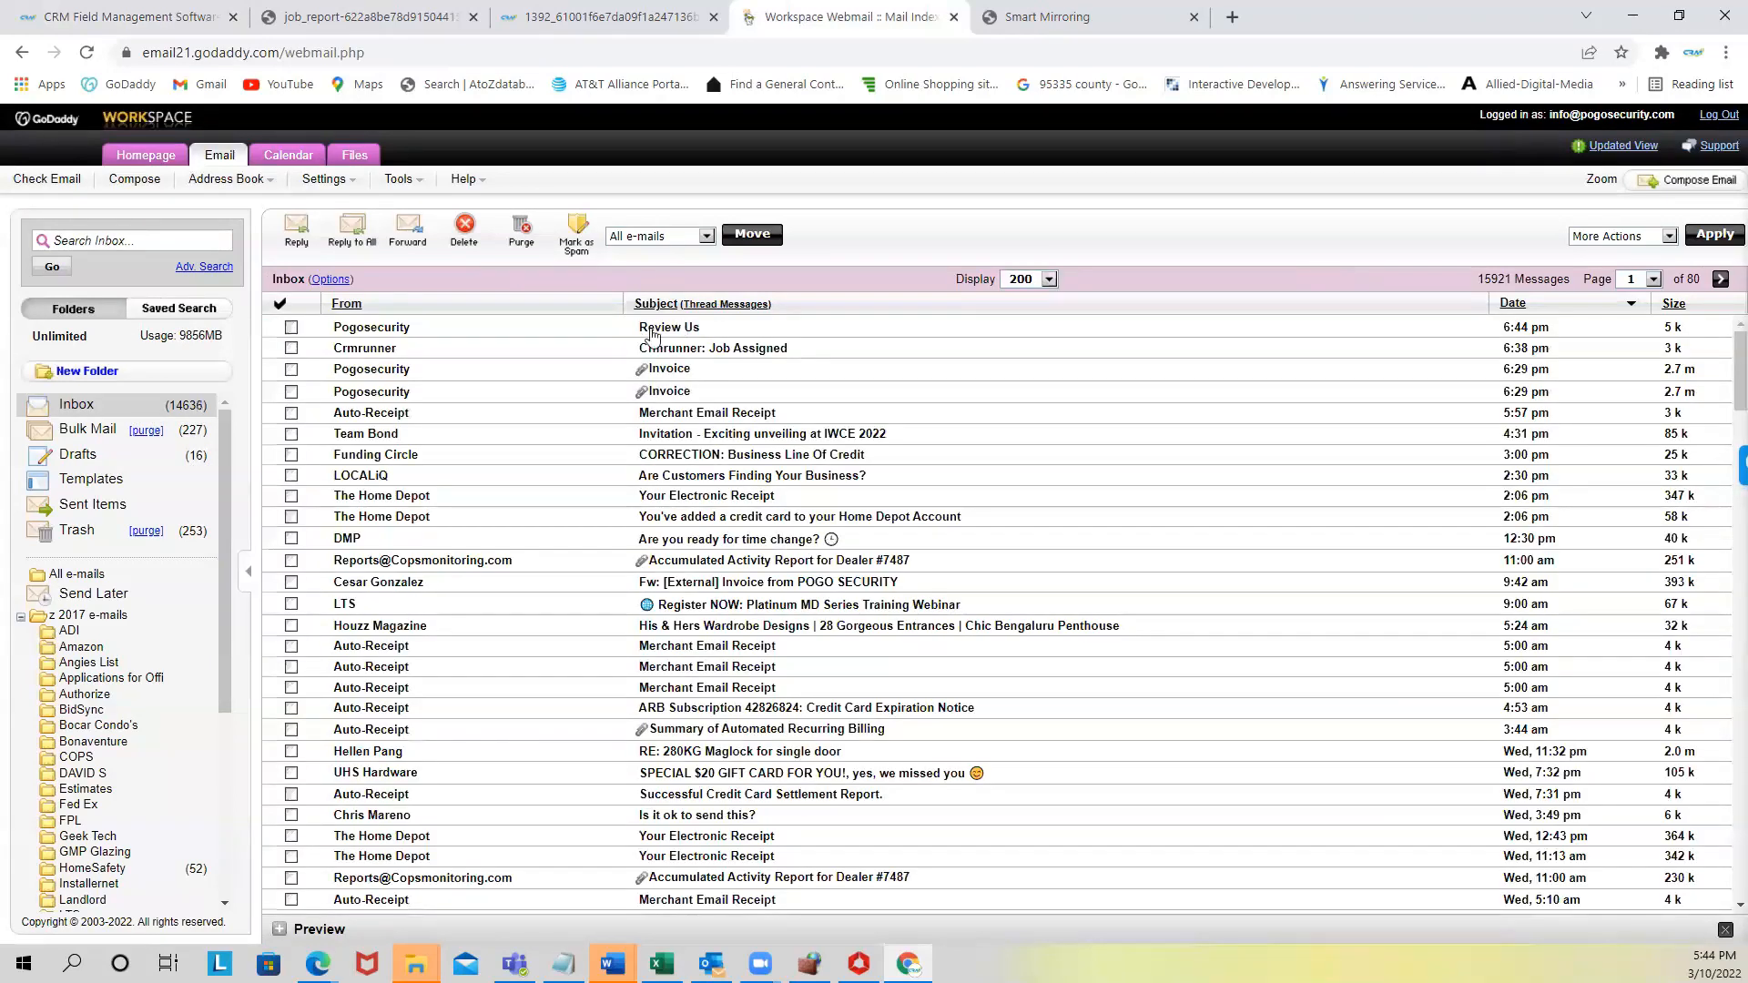
{"action": "left_click", "coordinate": [672, 328]}
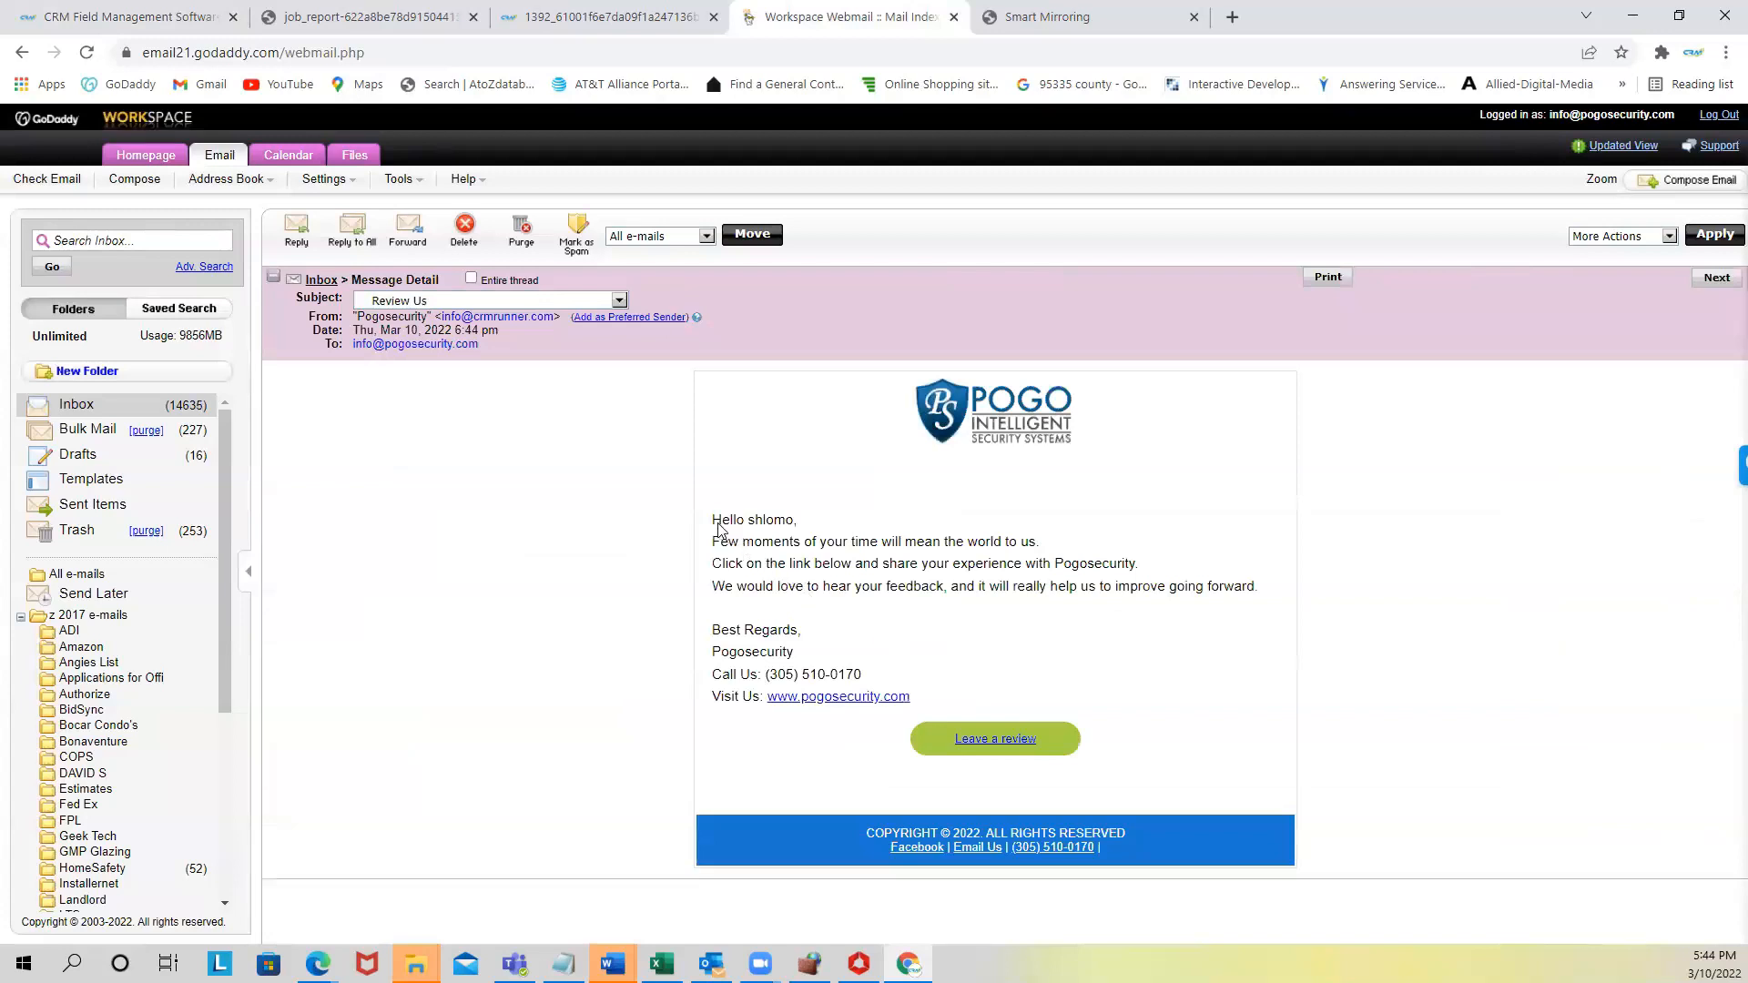
{"action": "left_click_drag", "start_coordinate": [713, 520], "coordinate": [789, 525]}
{"action": "left_click", "coordinate": [992, 758]}
{"action": "left_click", "coordinate": [983, 740]}
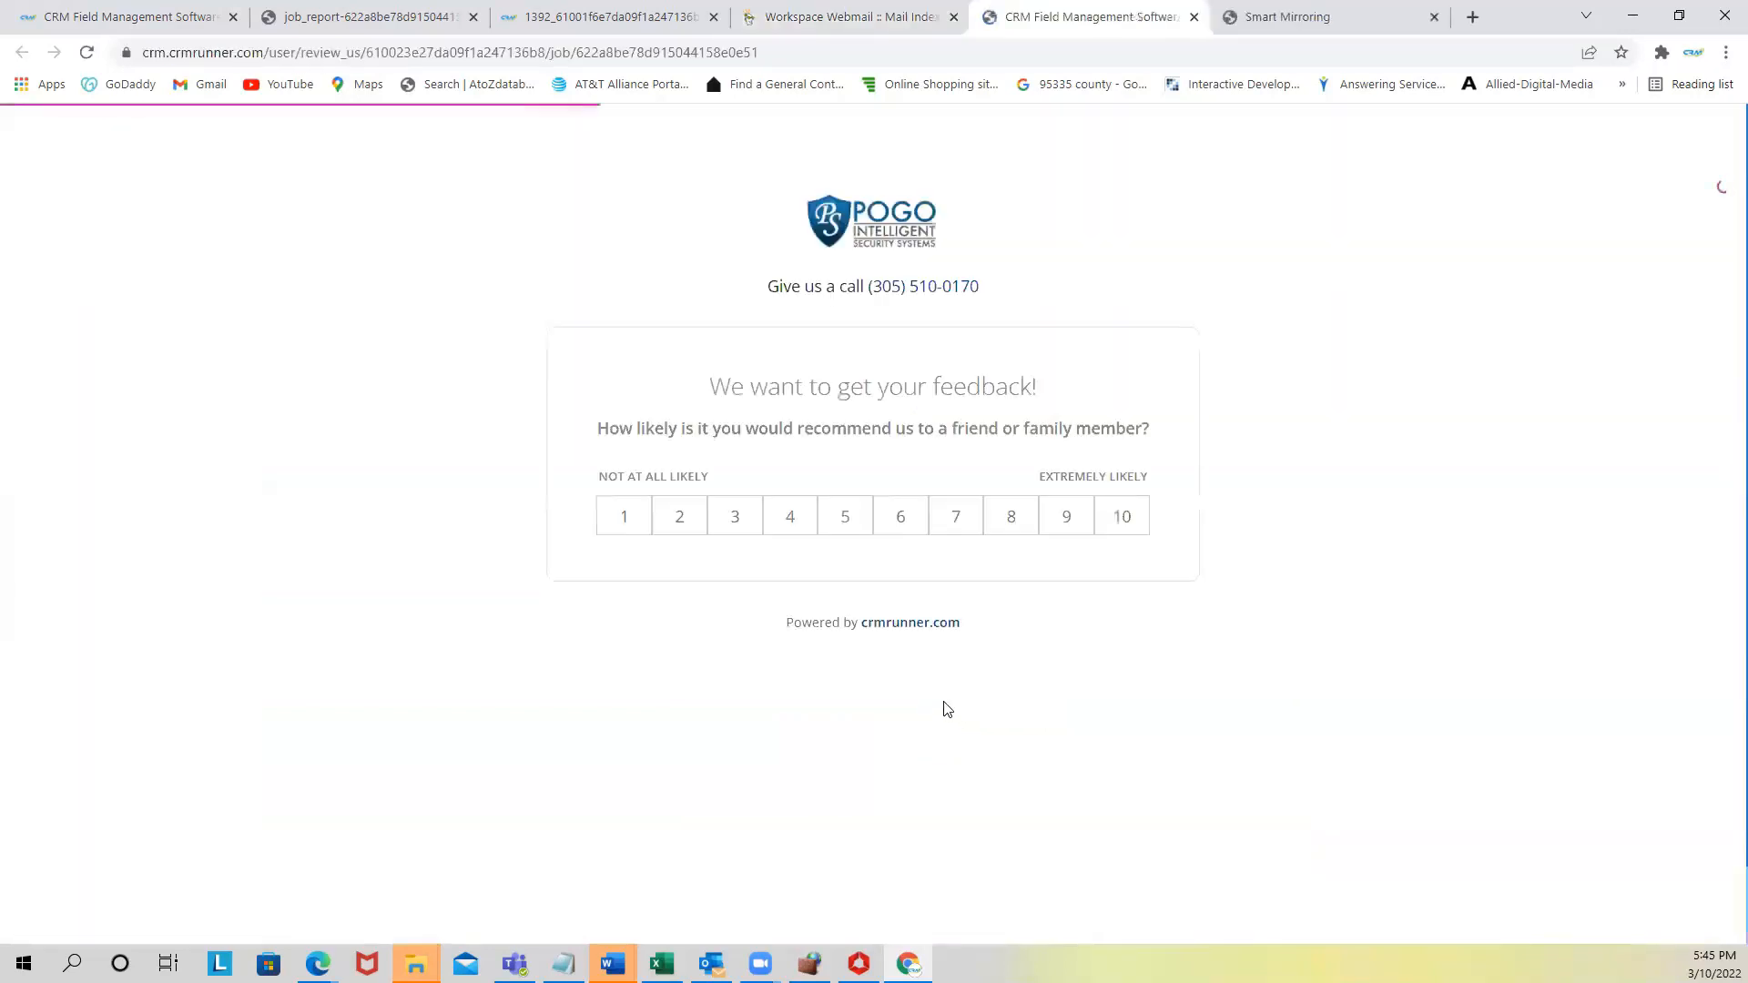
- Try a rating of 1 with the comment box, then rate 10 to reach Google reviews
{"action": "left_click_drag", "start_coordinate": [710, 382], "coordinate": [1036, 388]}
{"action": "left_click_drag", "start_coordinate": [632, 428], "coordinate": [1110, 421]}
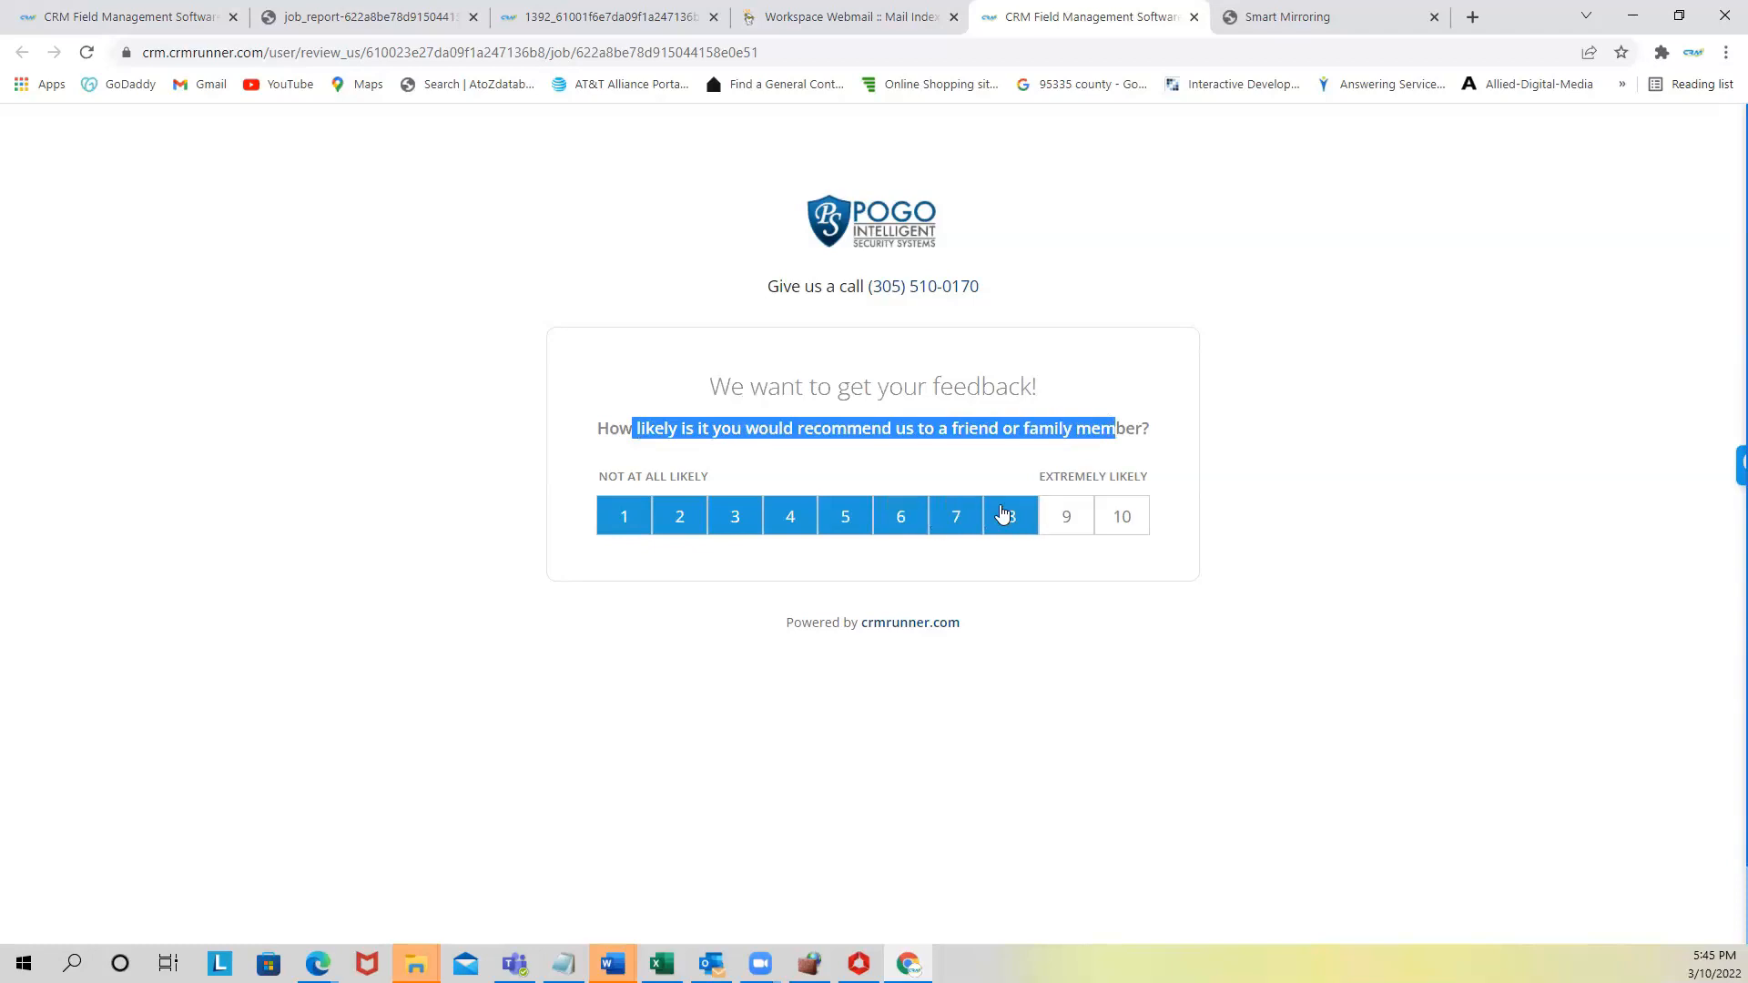
{"action": "left_click", "coordinate": [623, 517]}
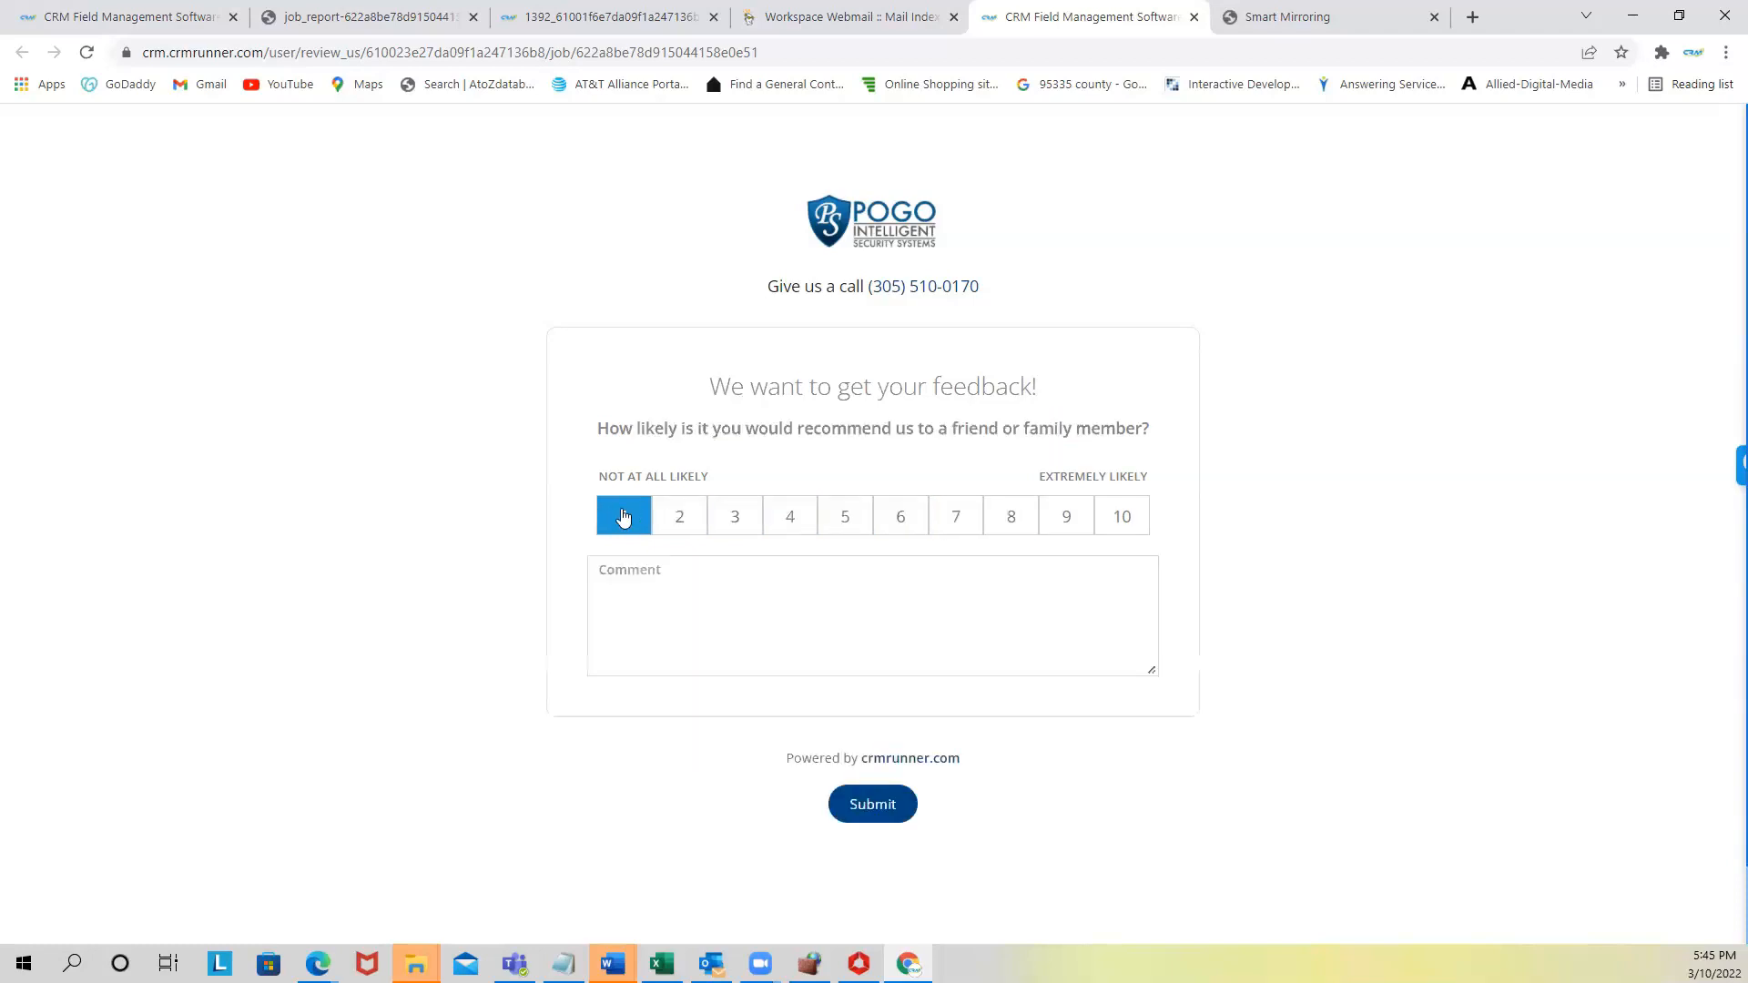
{"action": "left_click", "coordinate": [626, 587]}
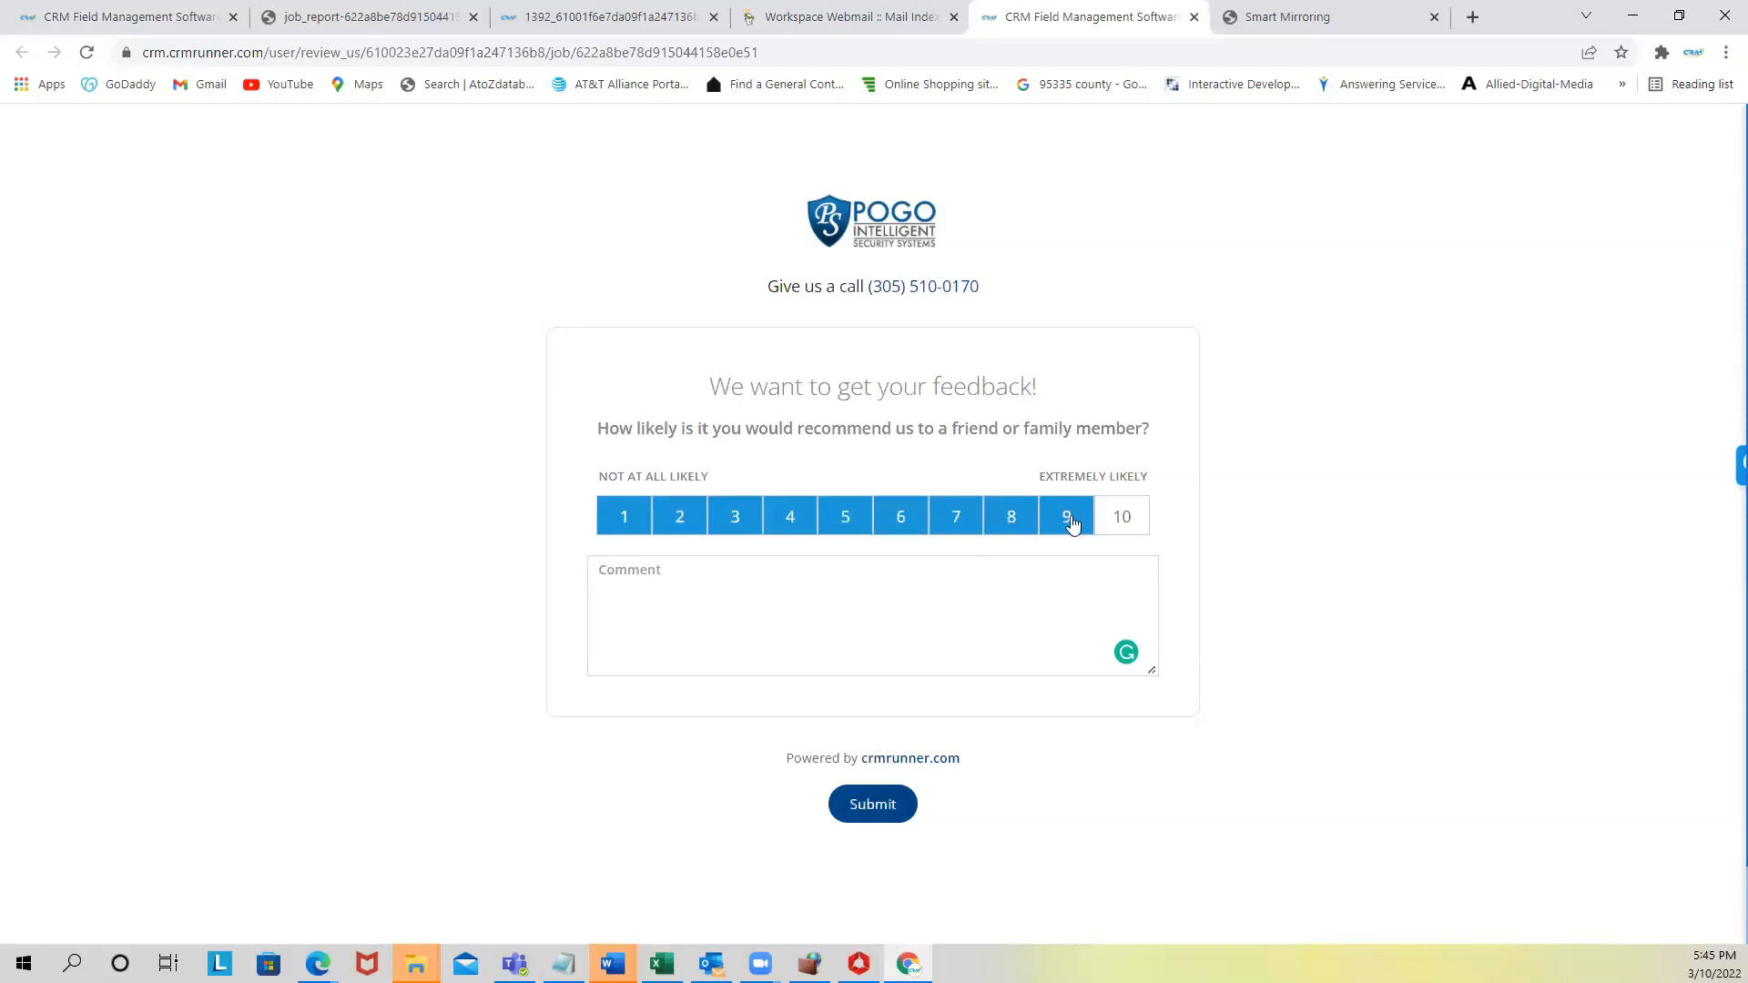
{"action": "left_click", "coordinate": [1122, 519]}
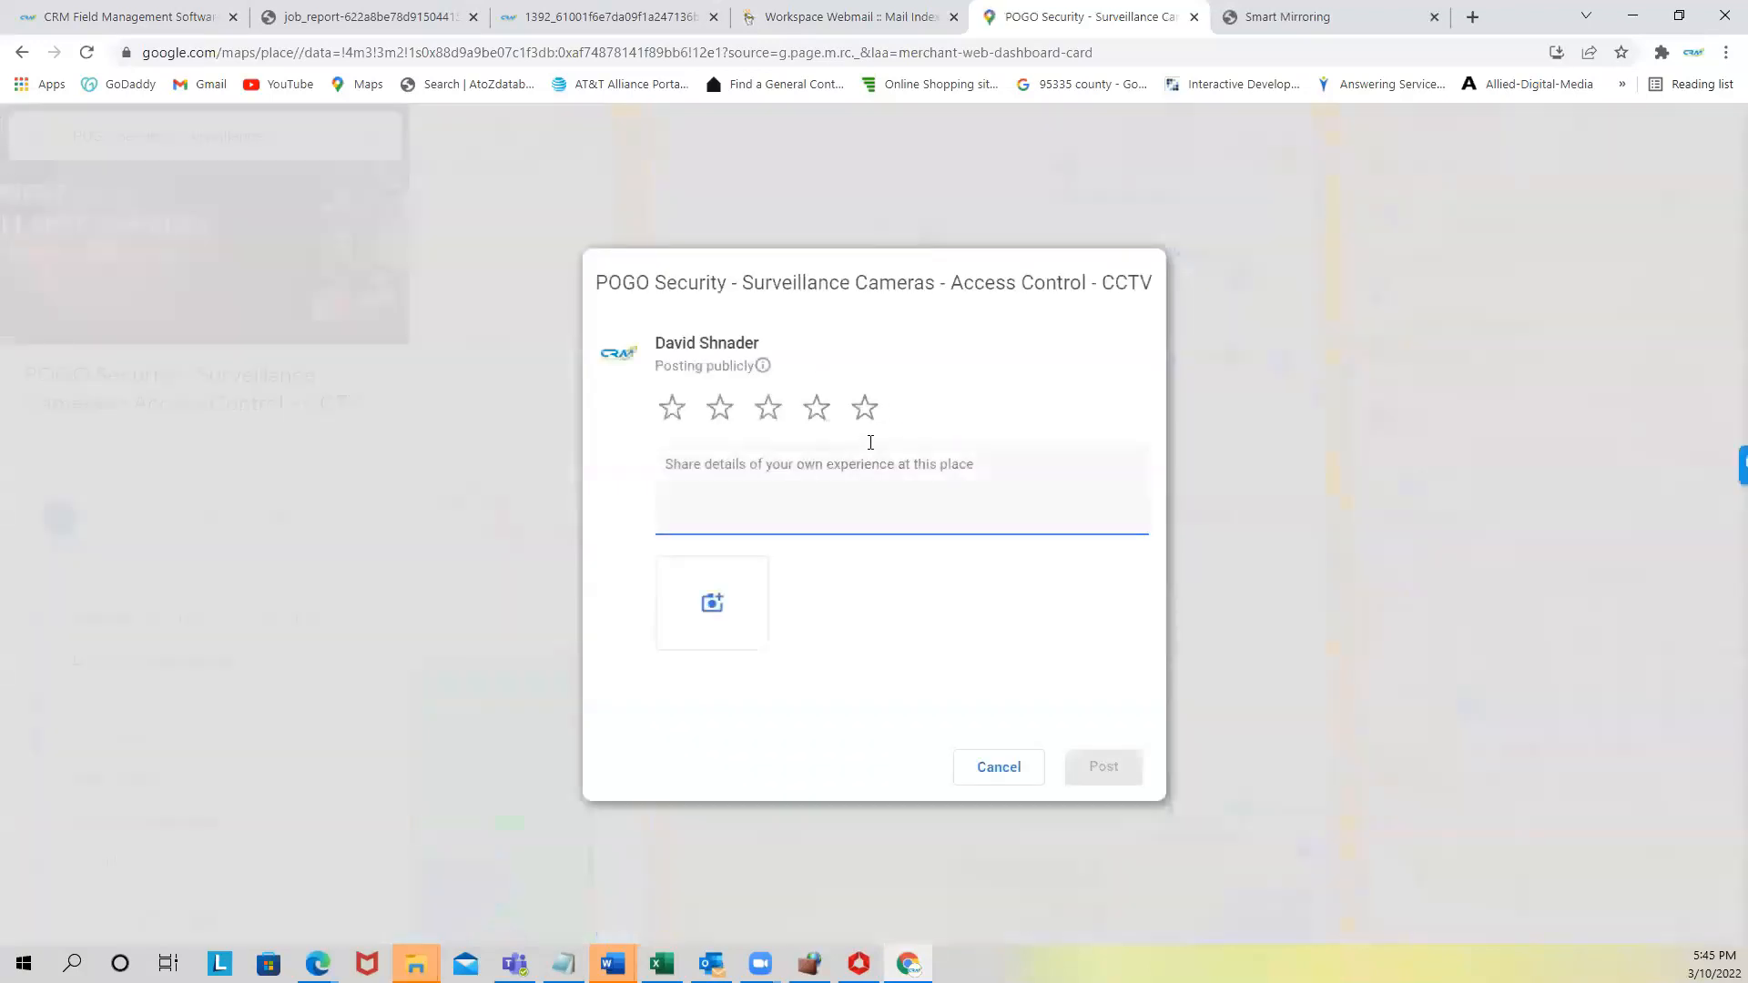
- Give POGO Security five stars in the Google review dialog and return to CRM
{"action": "left_click", "coordinate": [865, 409]}
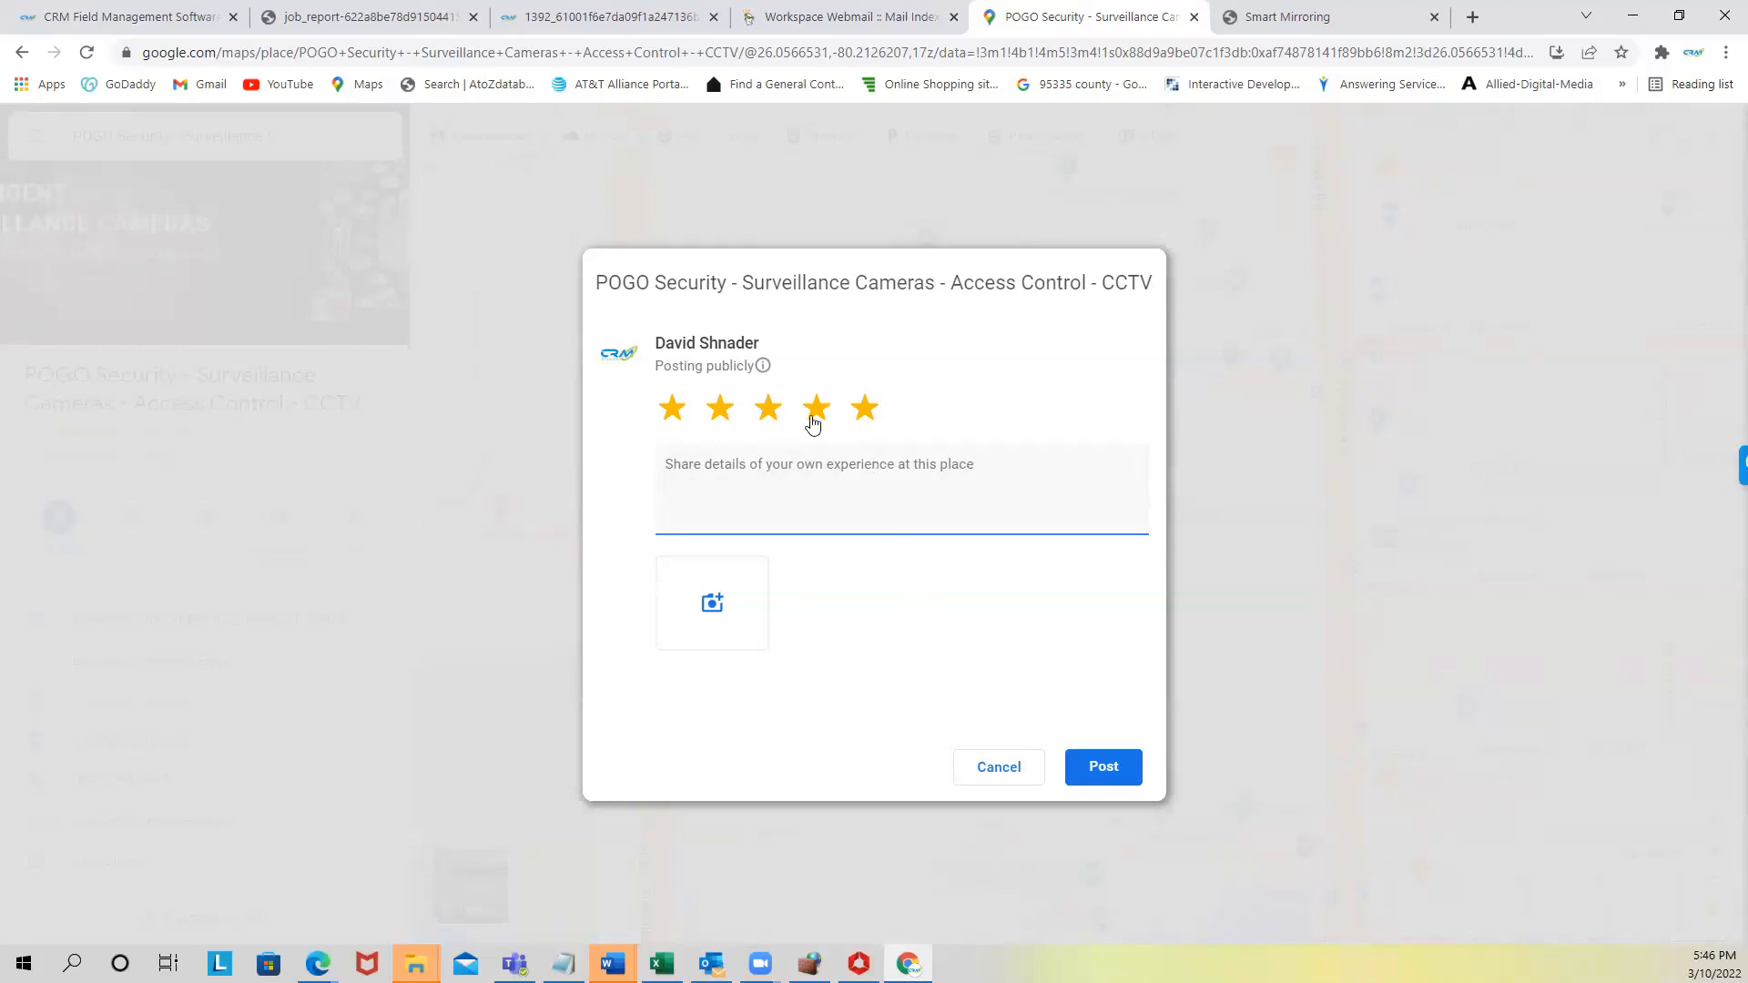
{"action": "left_click", "coordinate": [107, 15]}
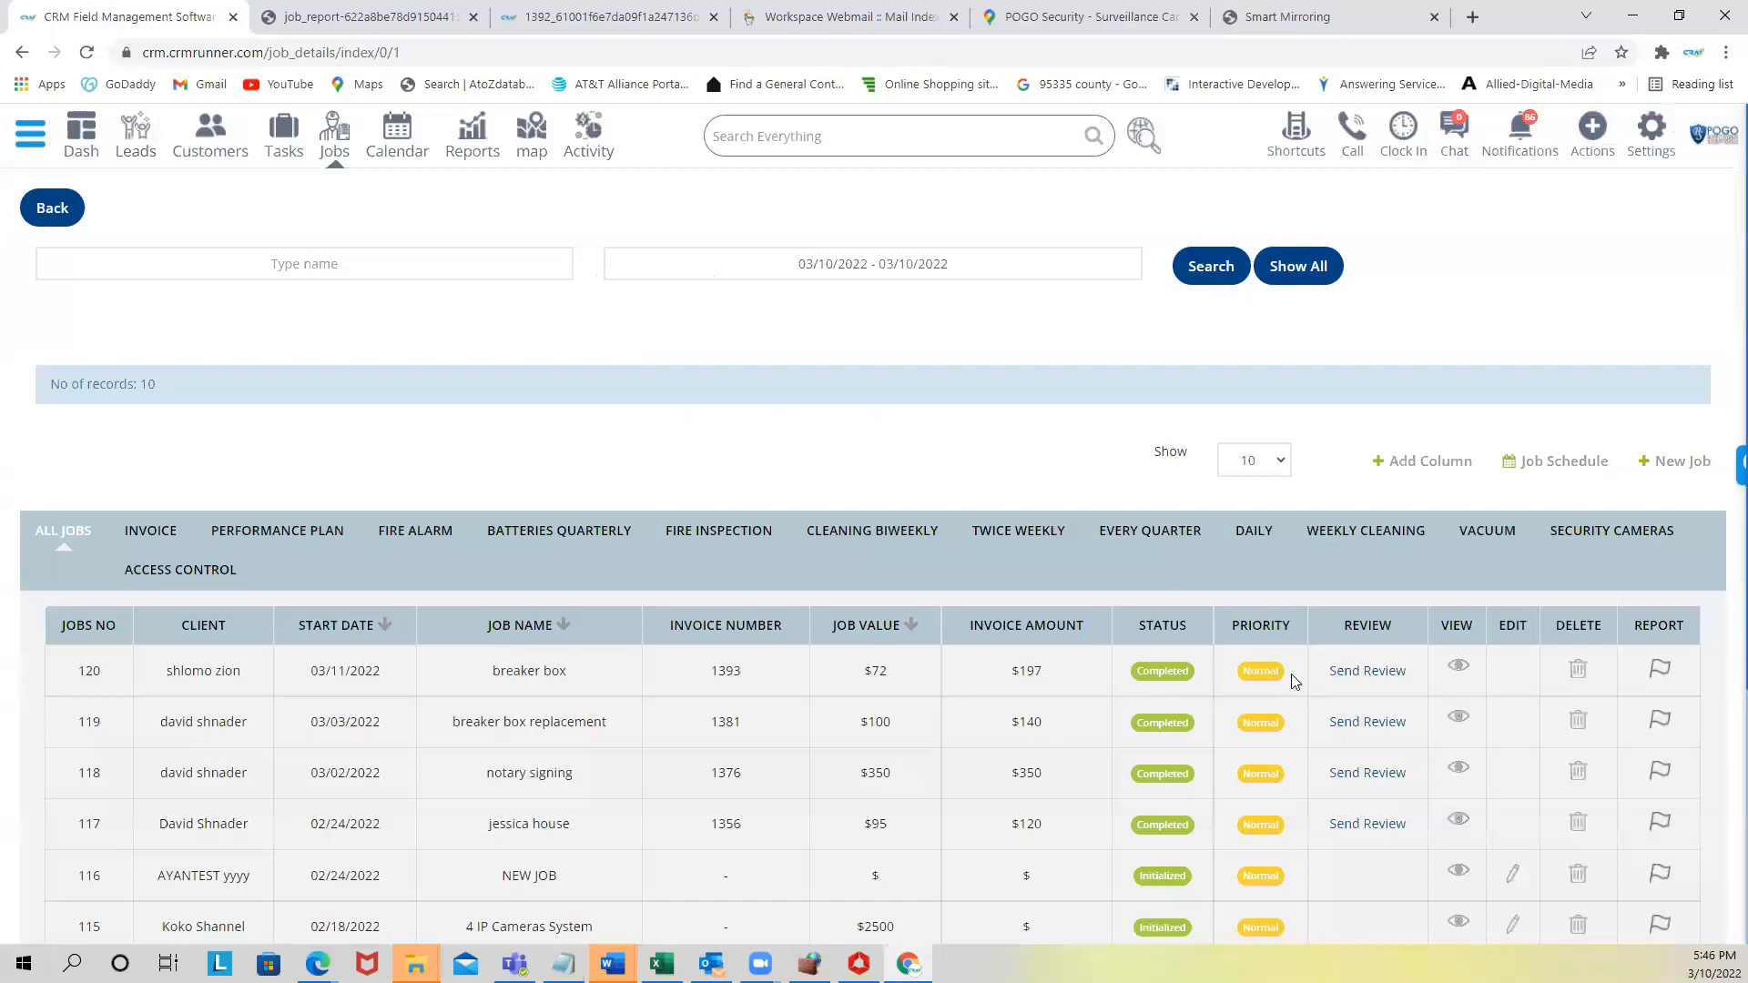
- Open Survey settings and inspect the heading text and the Google review URL
{"action": "left_click", "coordinate": [30, 134]}
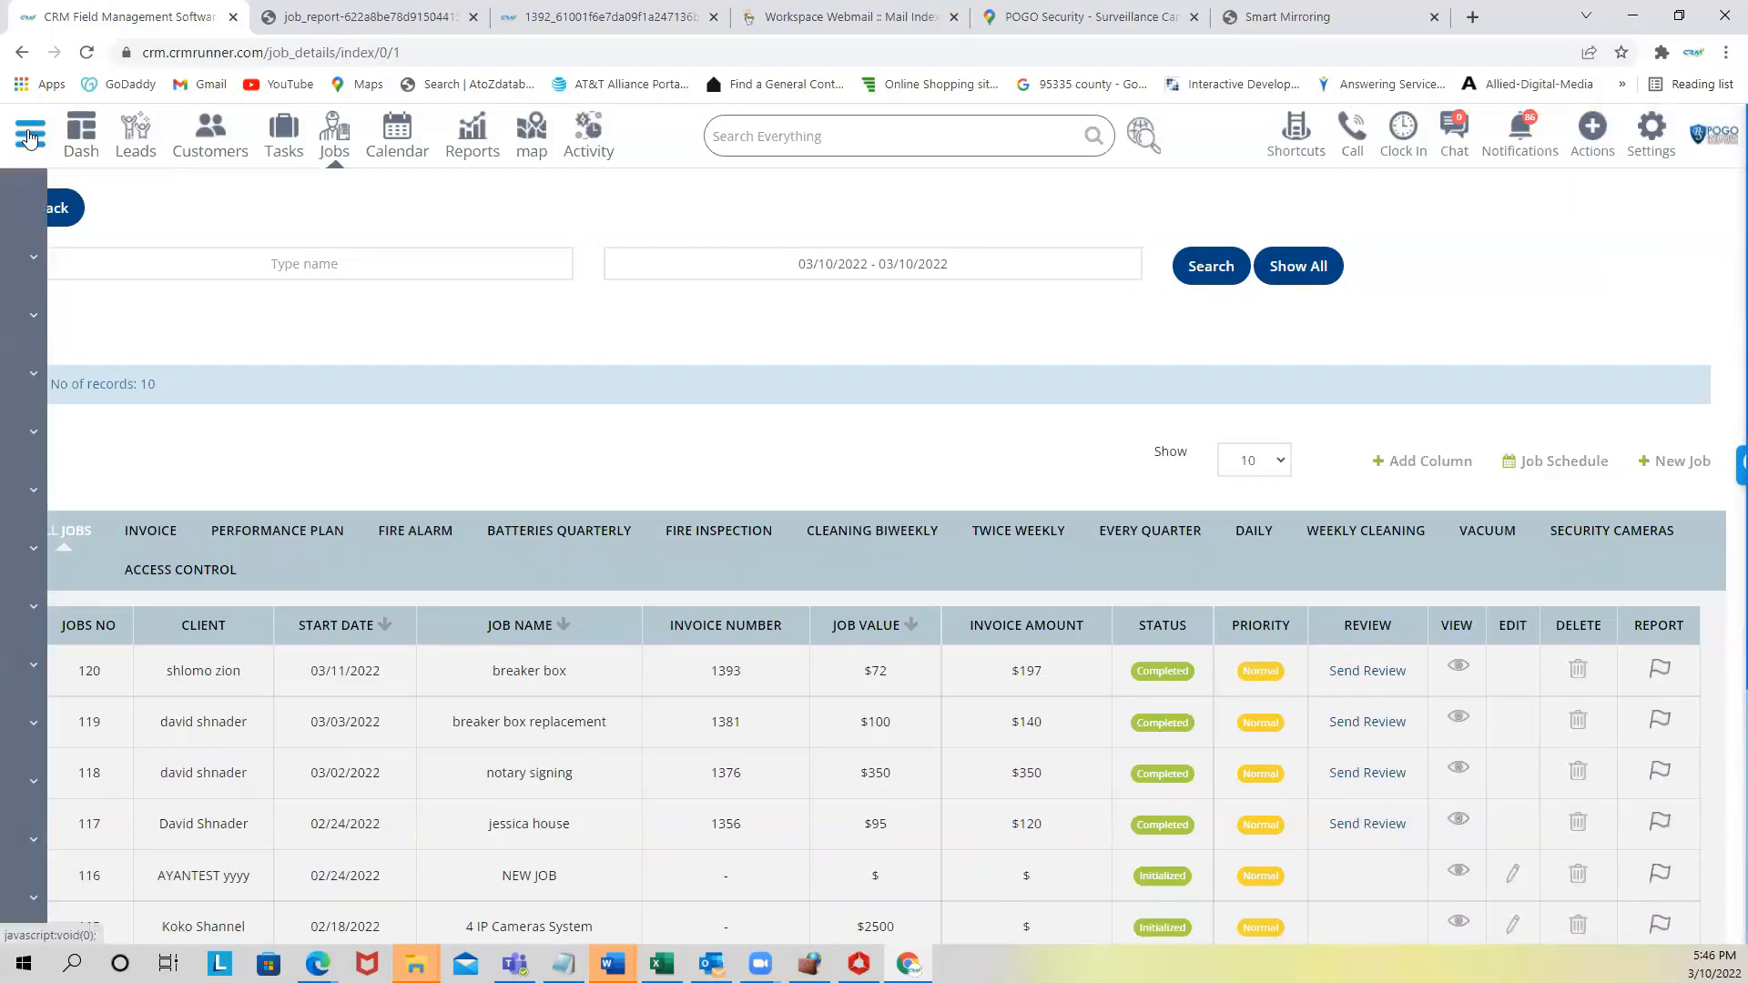
{"action": "left_click", "coordinate": [75, 733]}
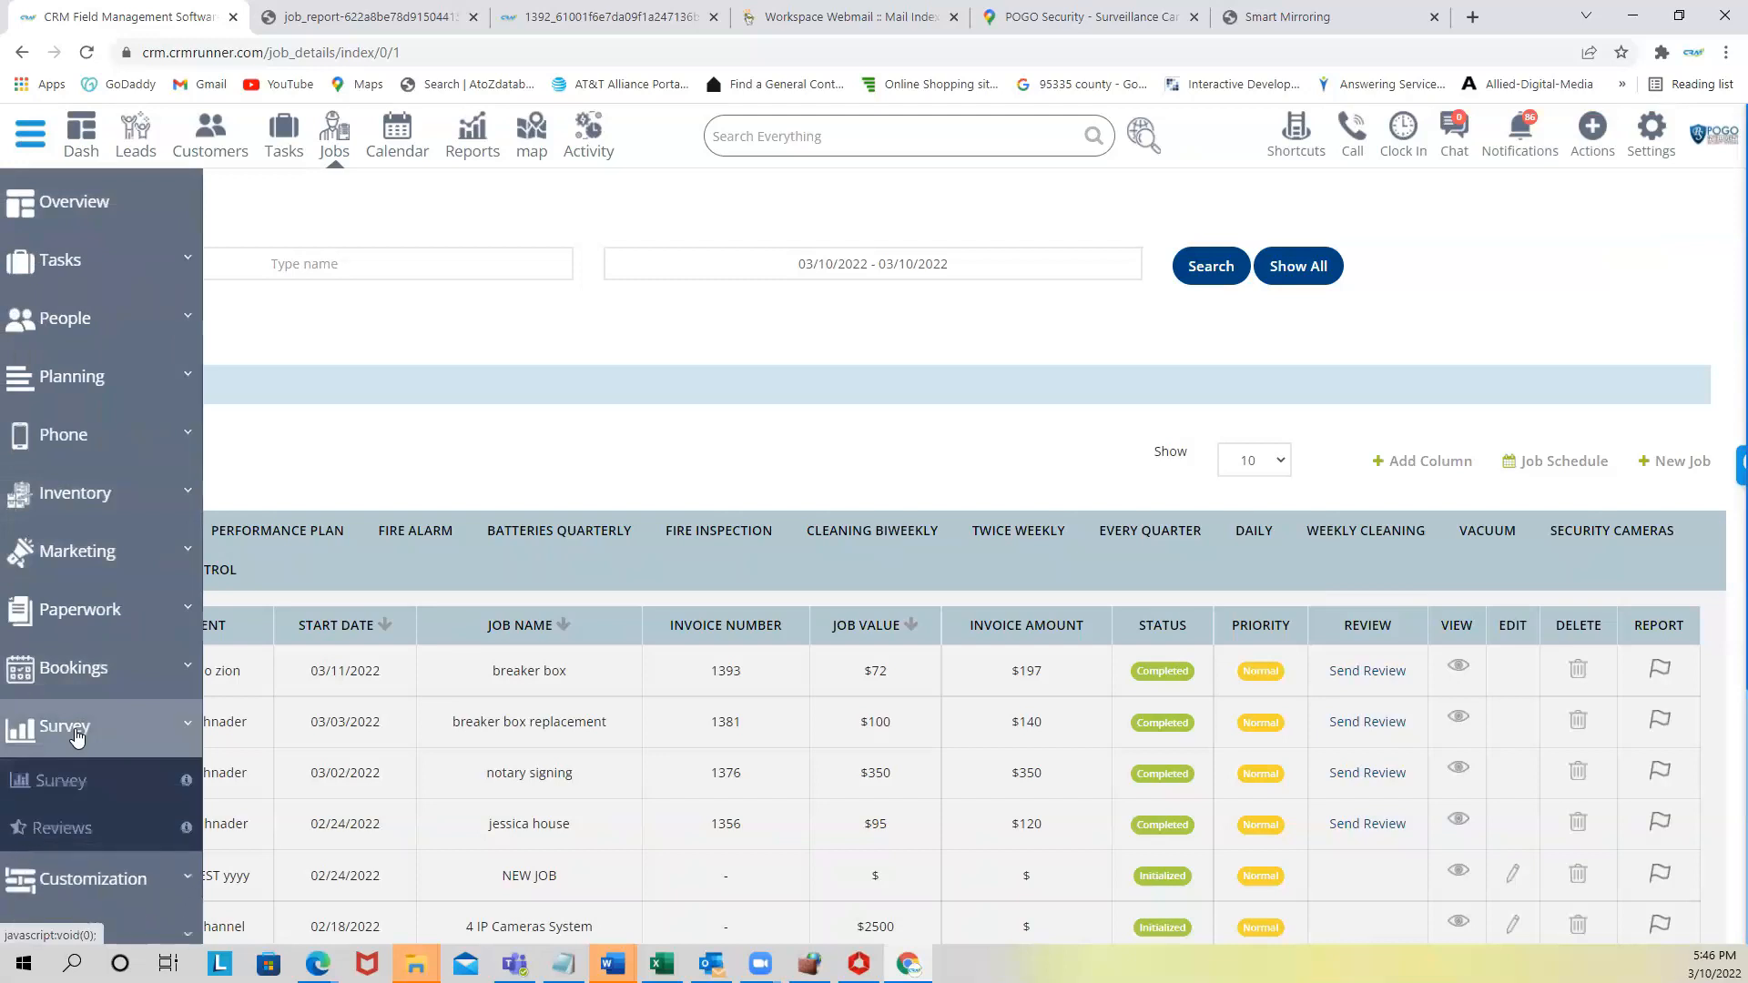
{"action": "left_click", "coordinate": [77, 784]}
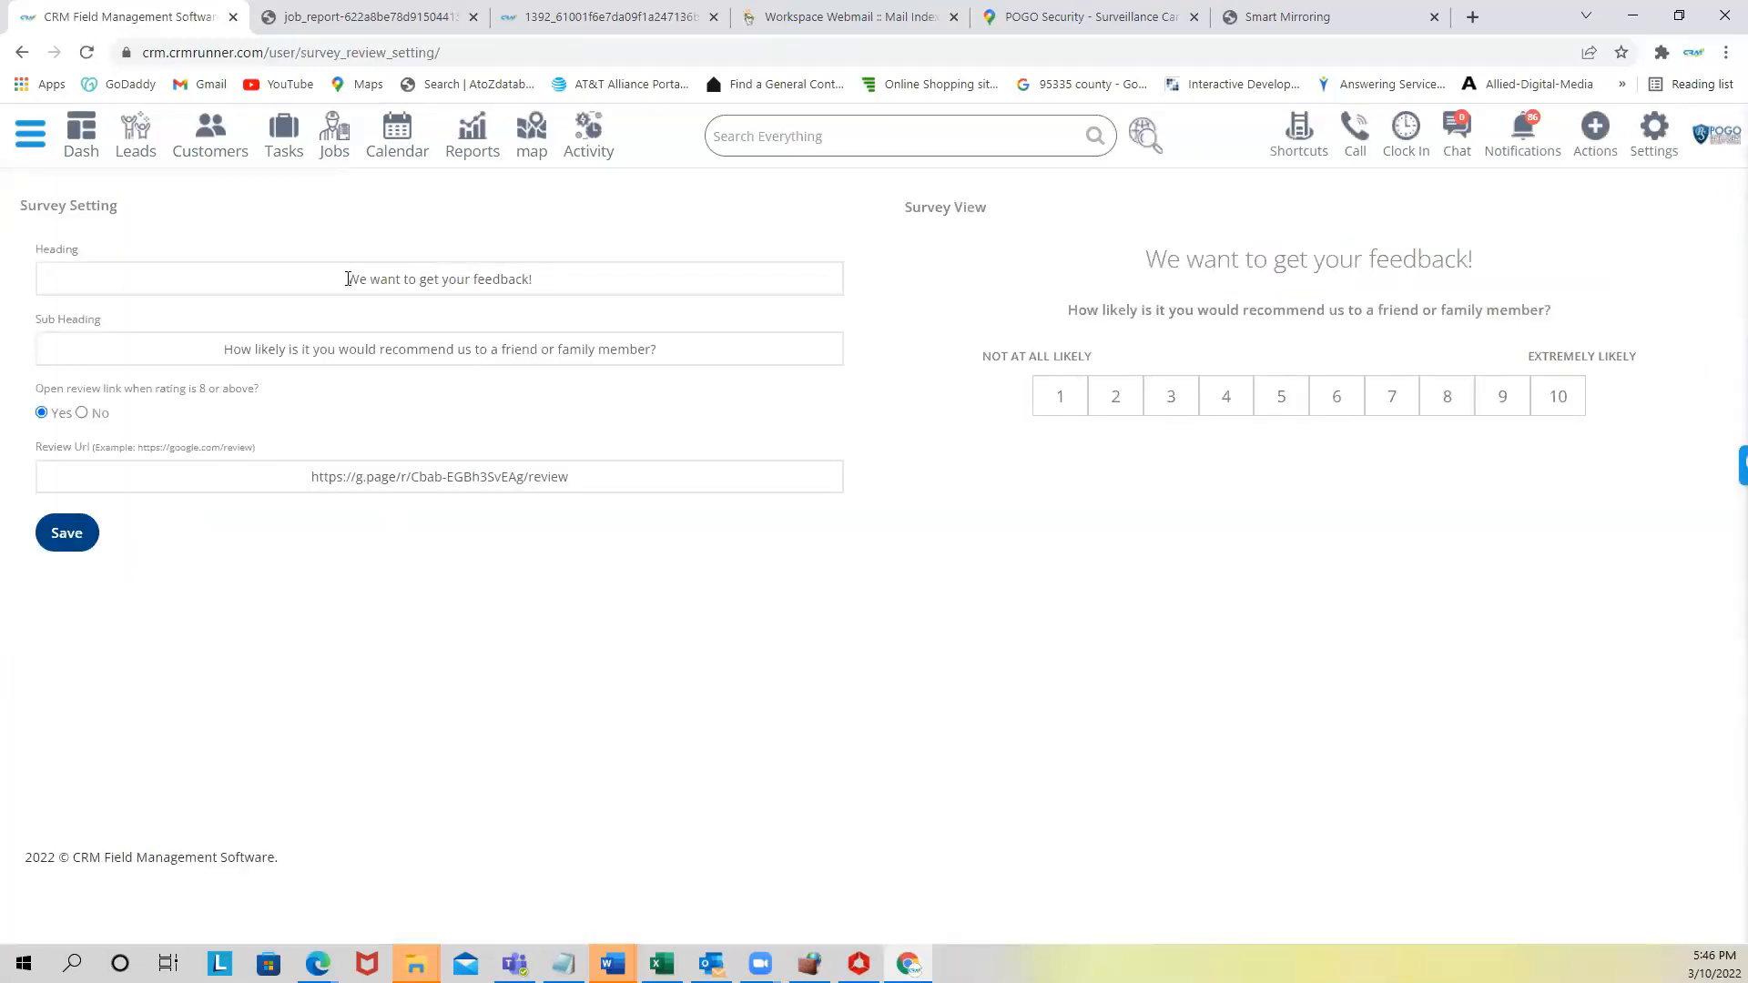
{"action": "left_click_drag", "start_coordinate": [347, 279], "coordinate": [533, 279]}
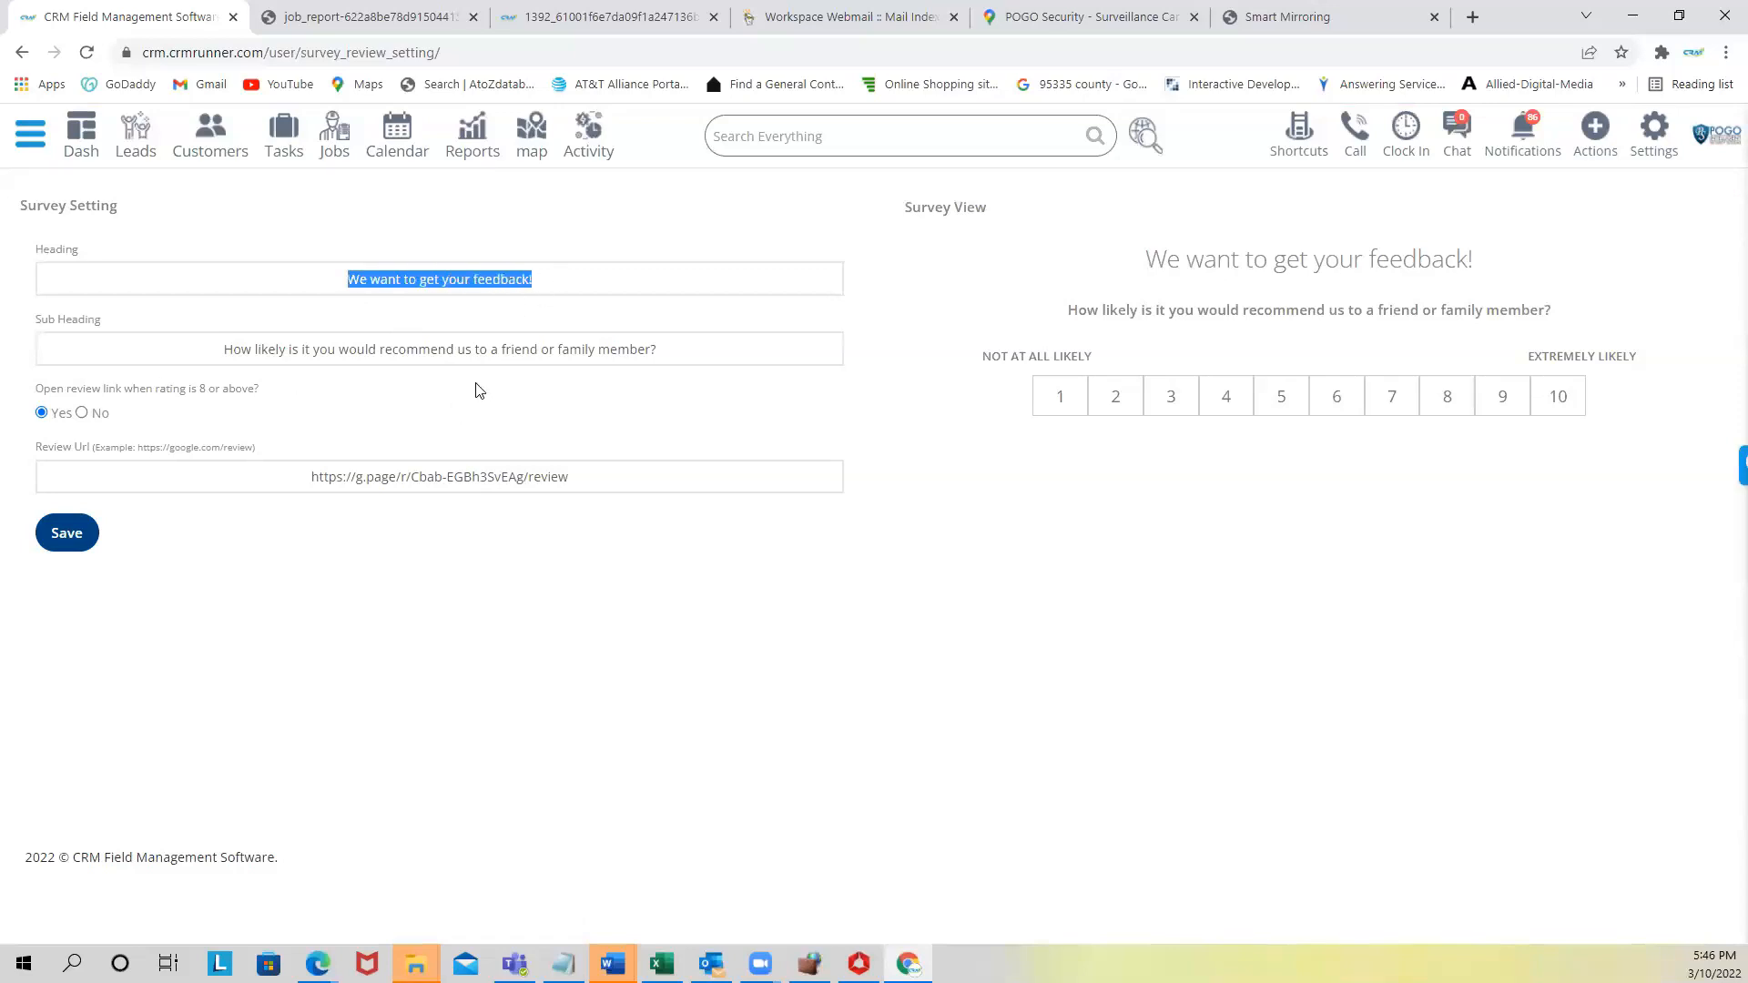
{"action": "left_click_drag", "start_coordinate": [312, 477], "coordinate": [657, 479]}
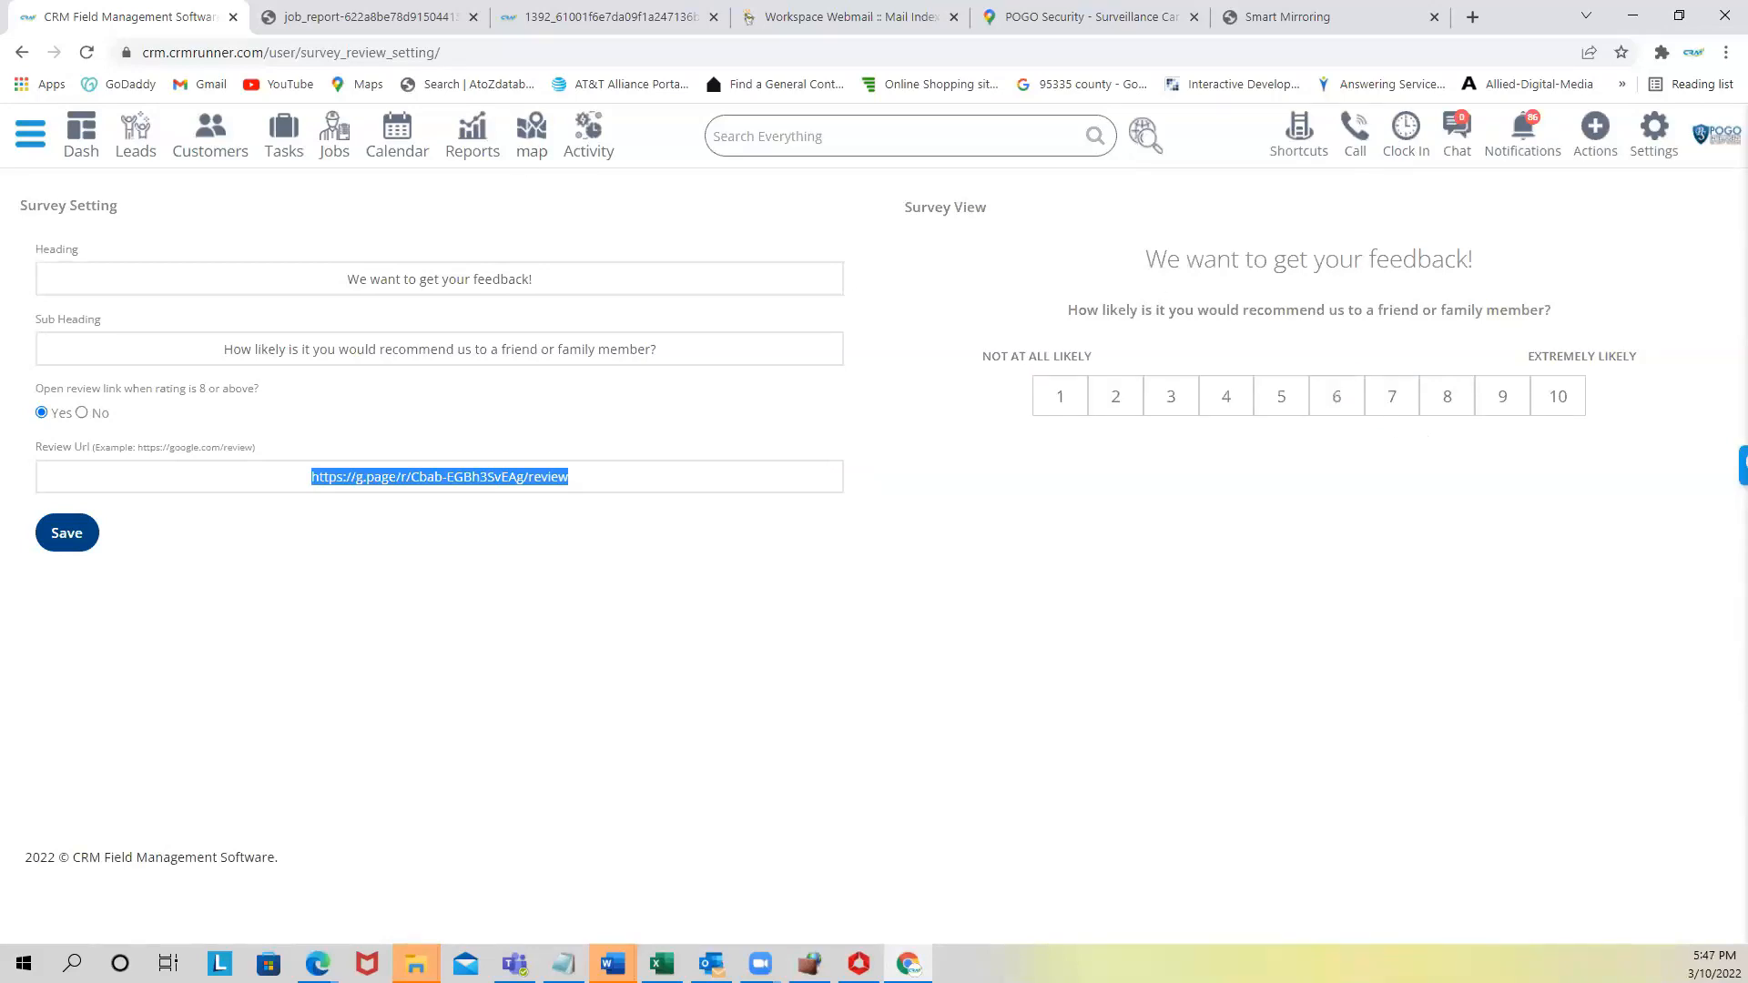
{"action": "left_click", "coordinate": [28, 135]}
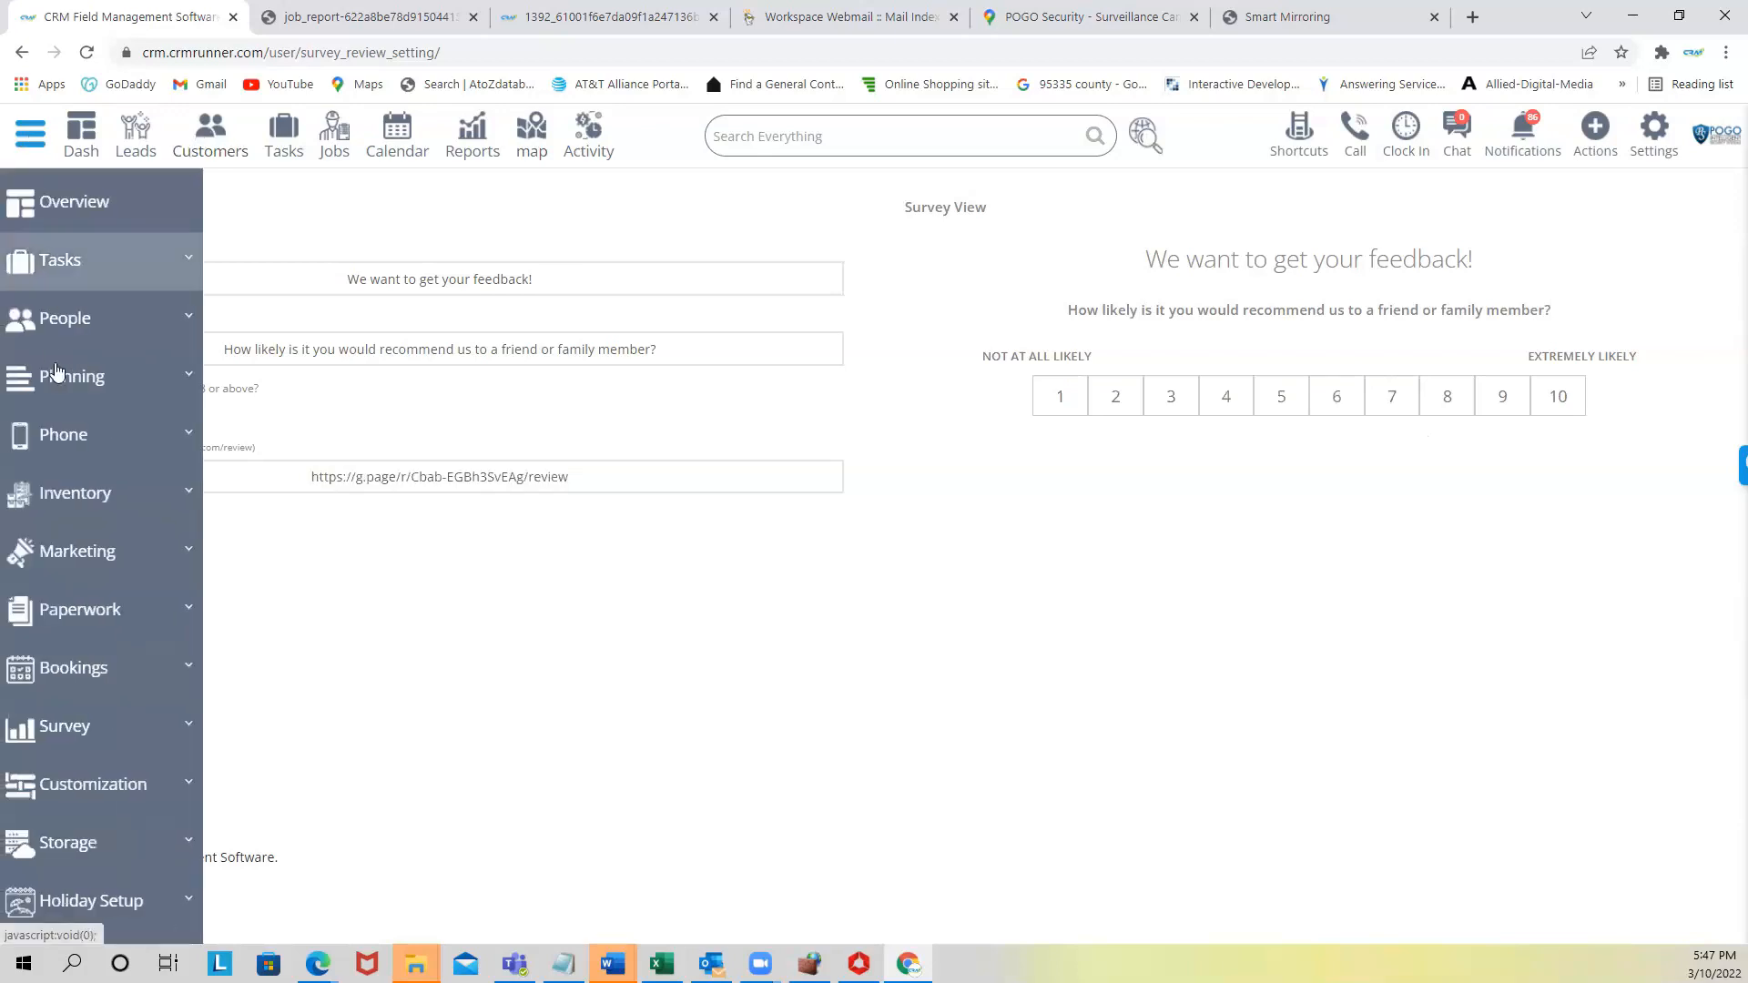
- Inspect the survey reviews, including the rating-1 comment, then show the Customers list
{"action": "left_click", "coordinate": [80, 736]}
{"action": "left_click", "coordinate": [80, 831]}
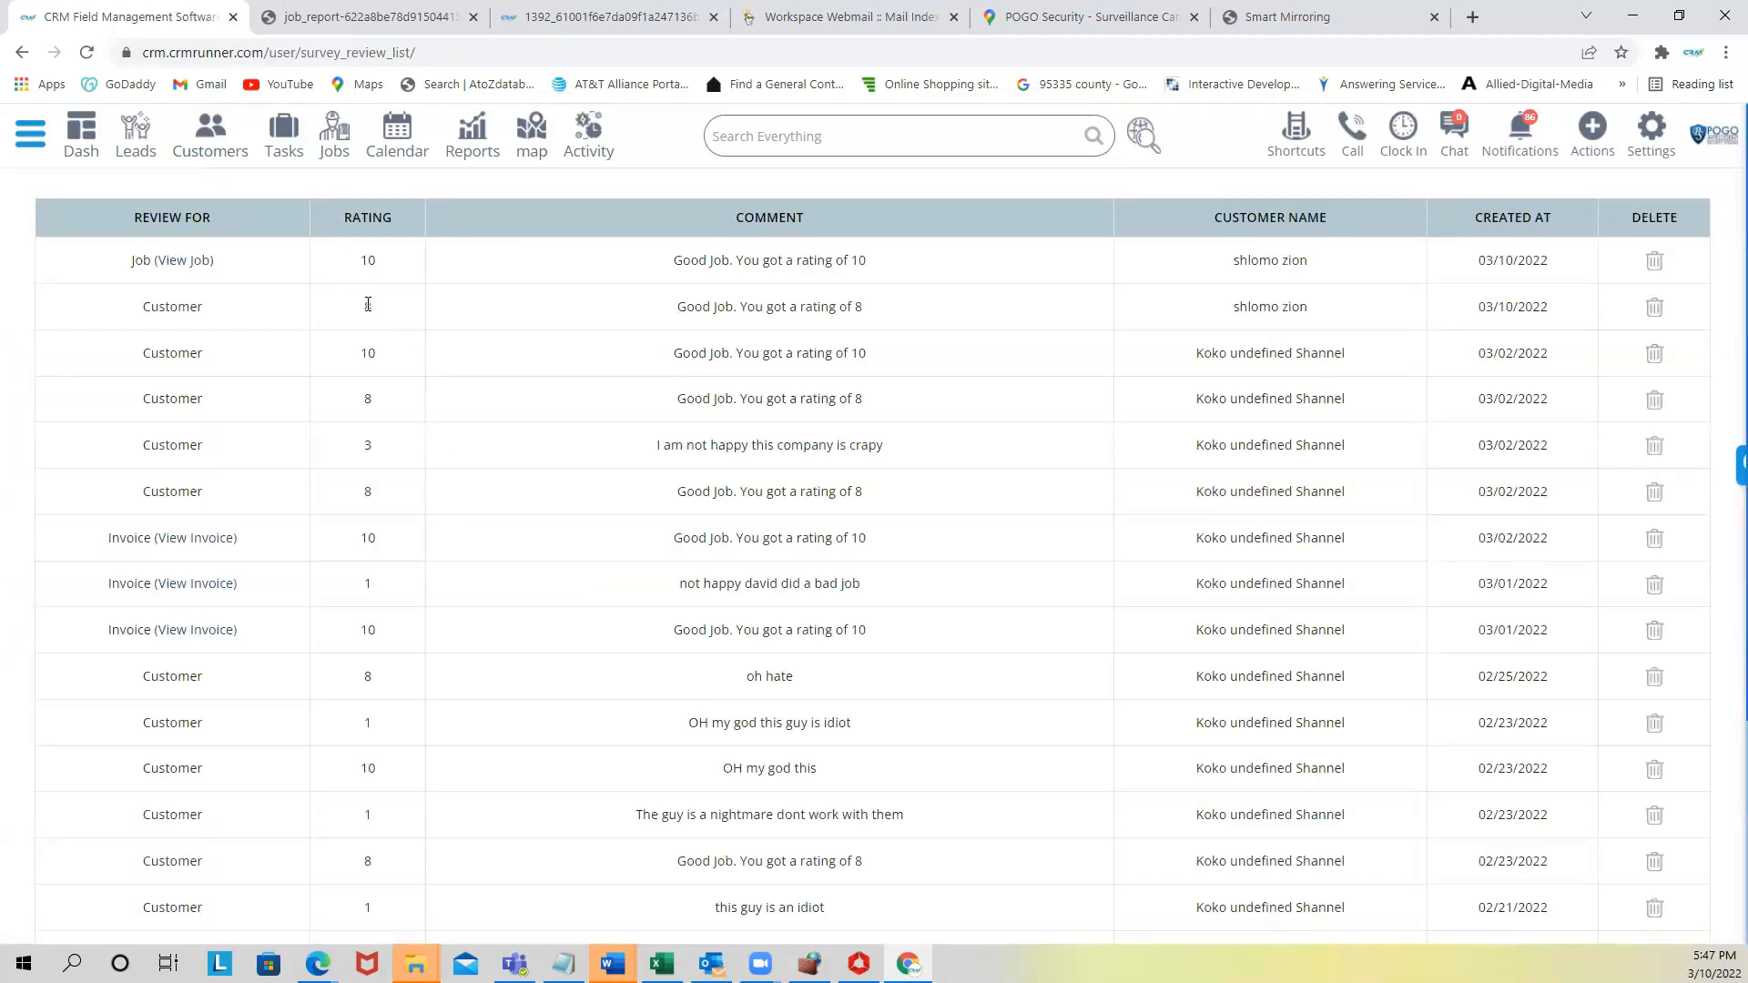
{"action": "left_click_drag", "start_coordinate": [672, 261], "coordinate": [873, 277]}
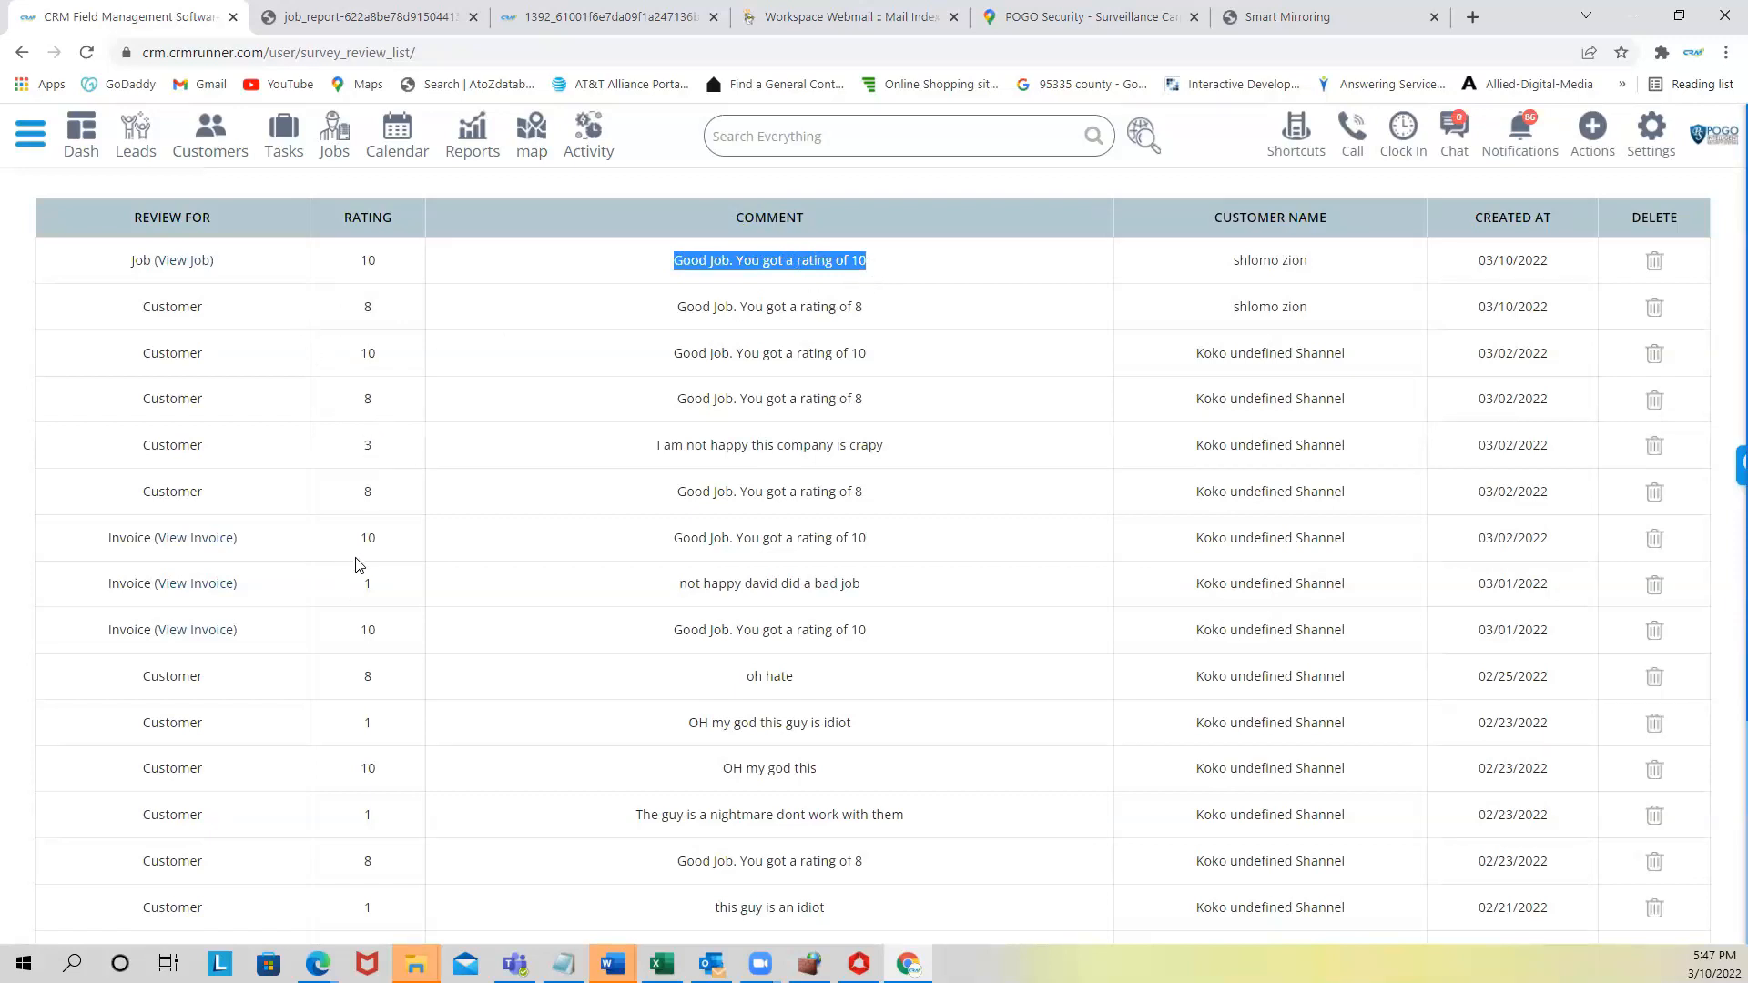
{"action": "left_click_drag", "start_coordinate": [688, 584], "coordinate": [860, 599]}
{"action": "left_click_drag", "start_coordinate": [1198, 585], "coordinate": [1229, 590]}
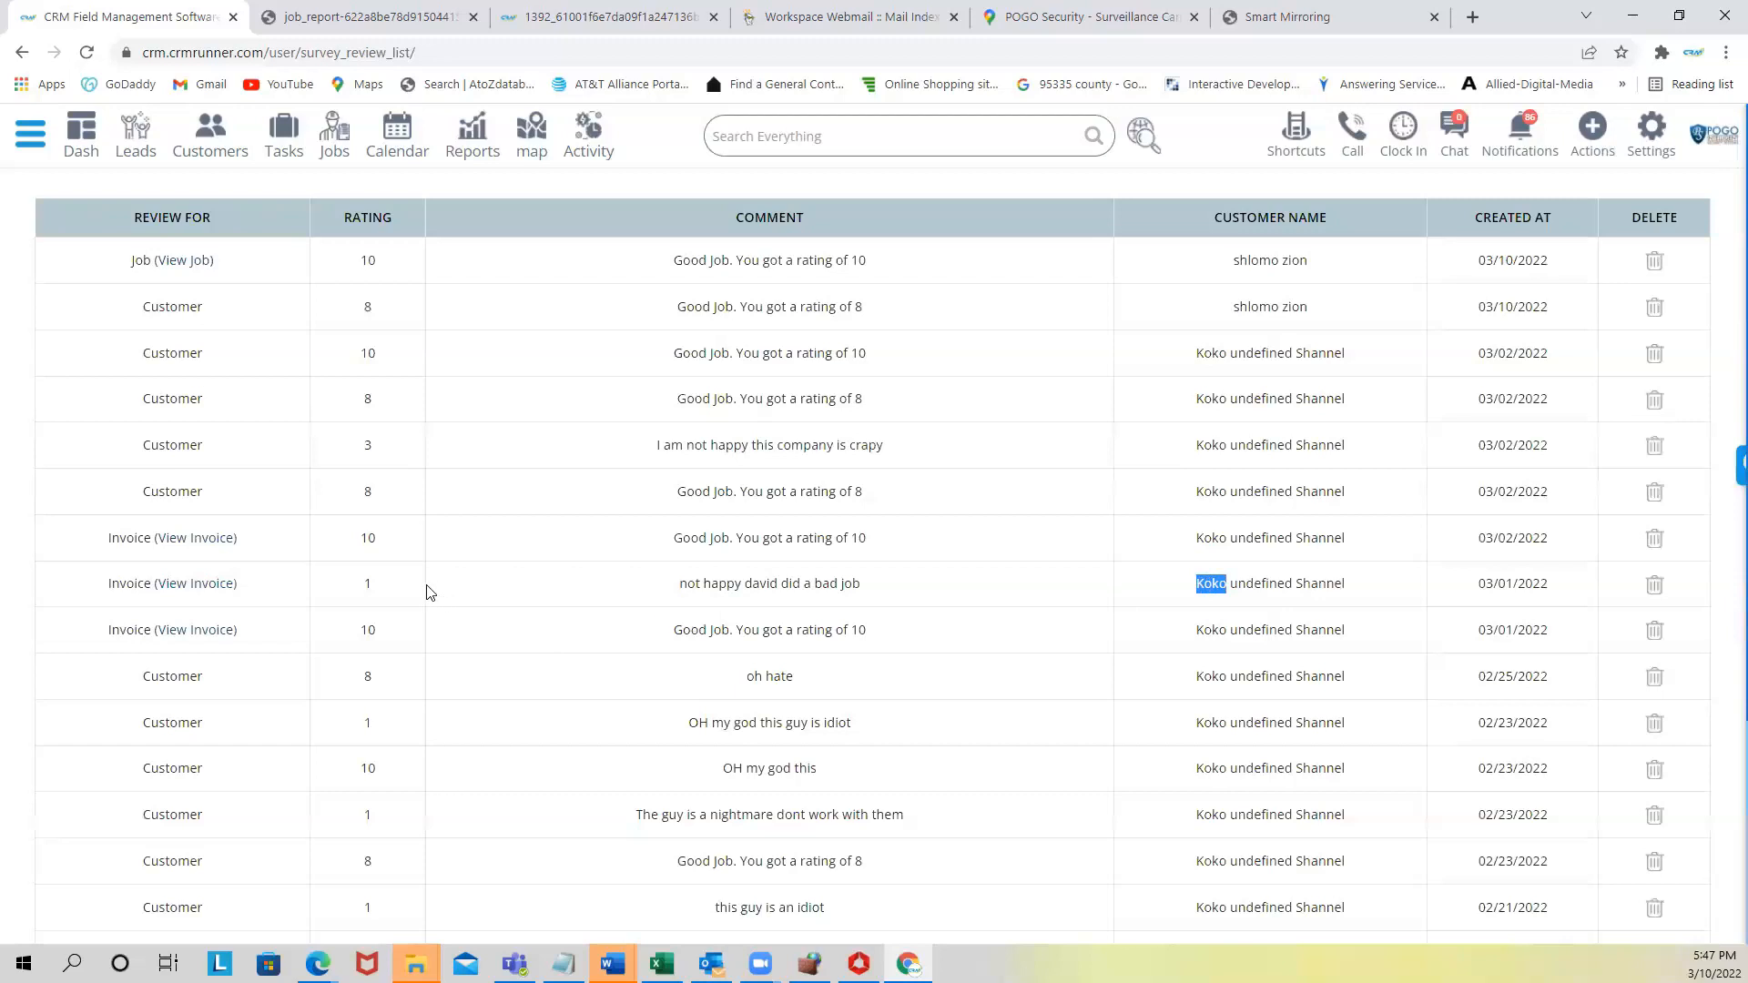
{"action": "double_click", "coordinate": [365, 583]}
{"action": "triple_click", "coordinate": [756, 590]}
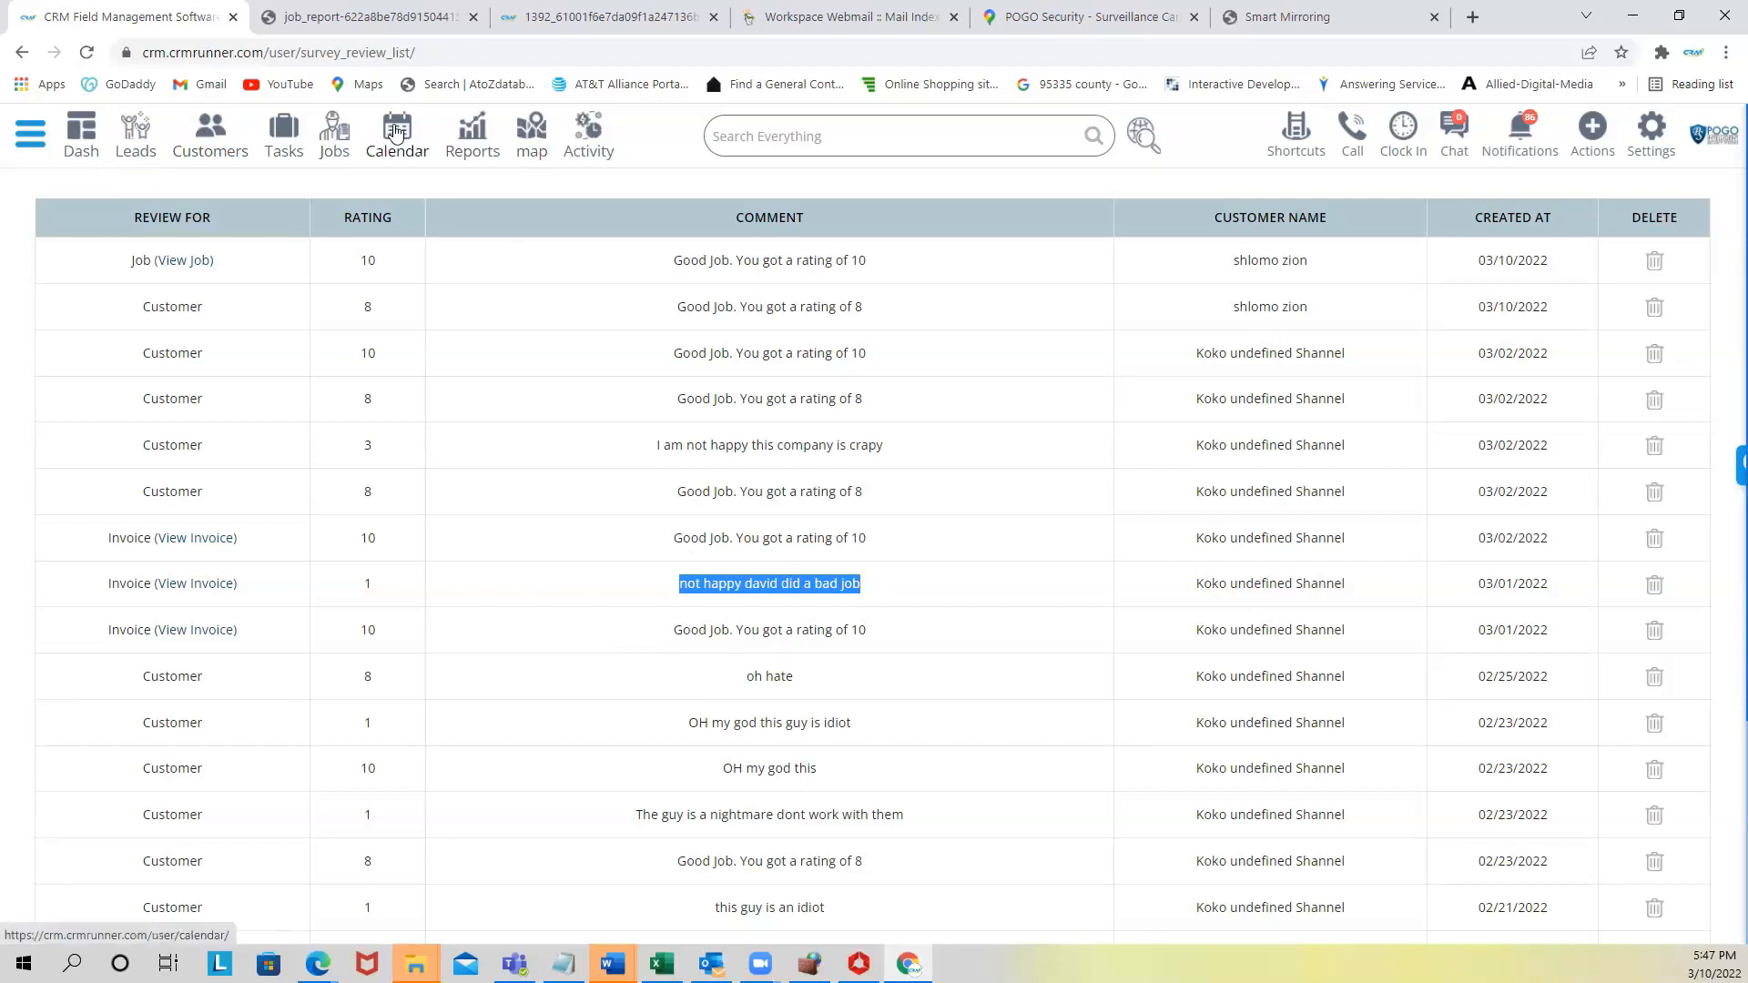
{"action": "left_click", "coordinate": [222, 135]}
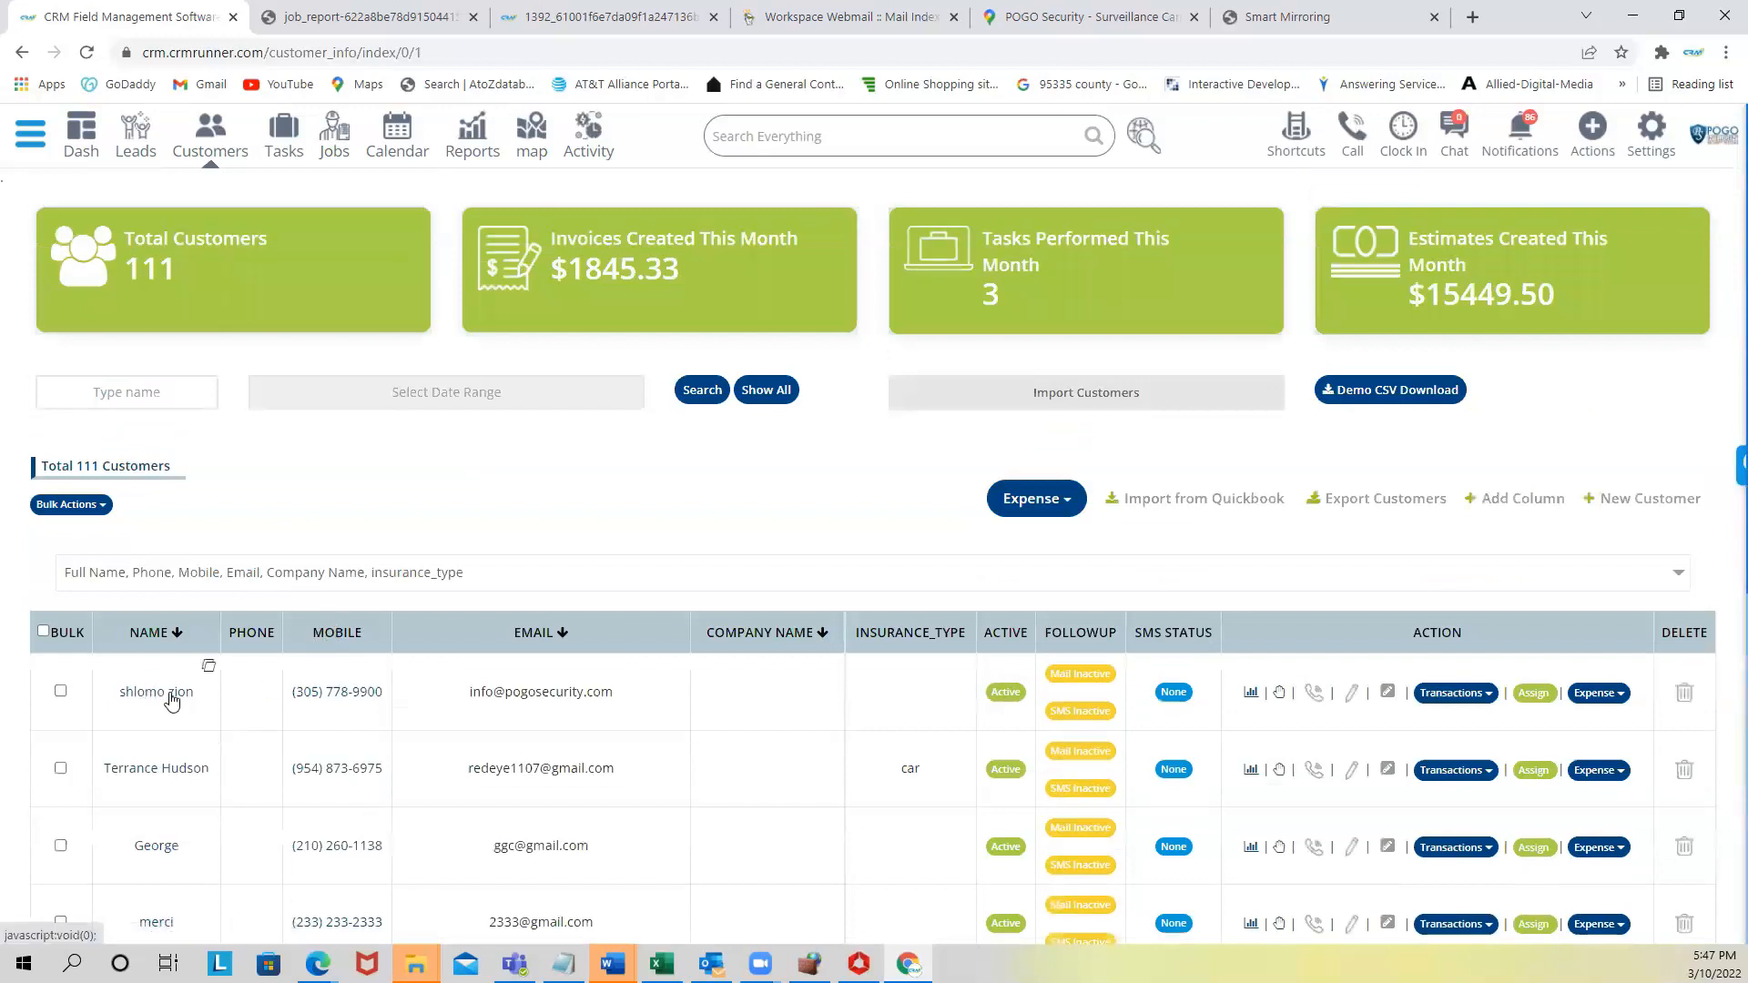
- Try the first customer's call dialer, switch to MESSAGE to see sender numbers, then close it
{"action": "left_click", "coordinate": [346, 694]}
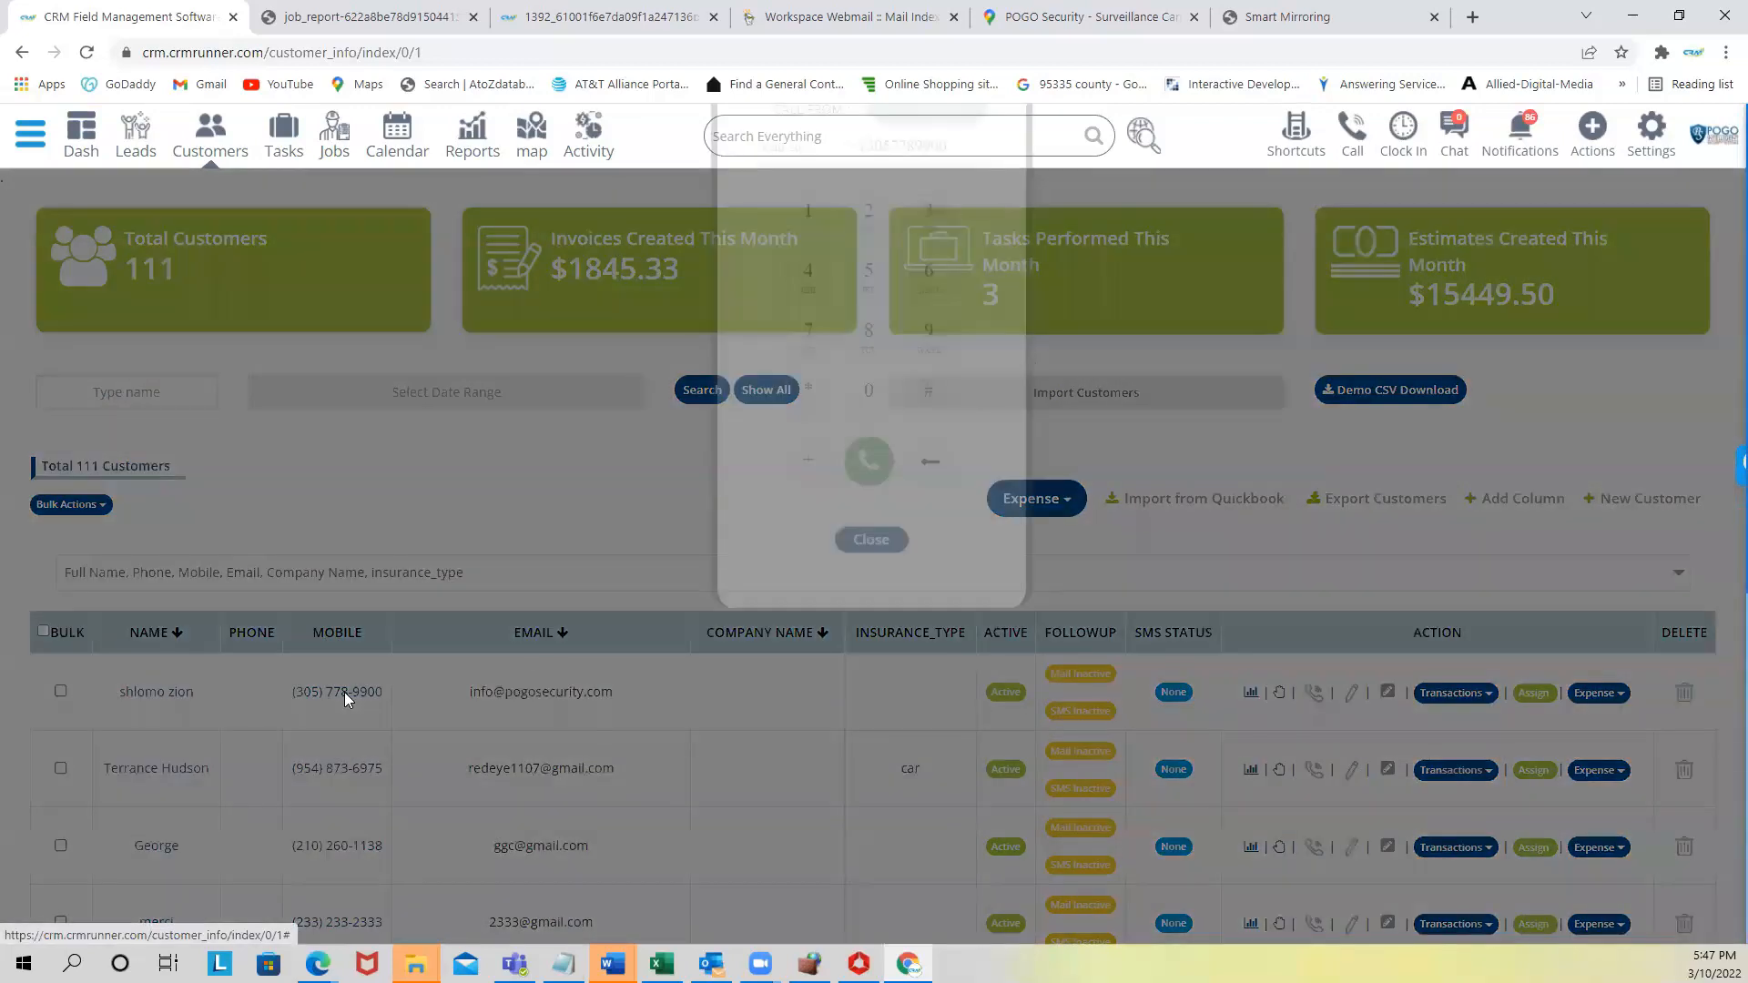
{"action": "left_click", "coordinate": [910, 173]}
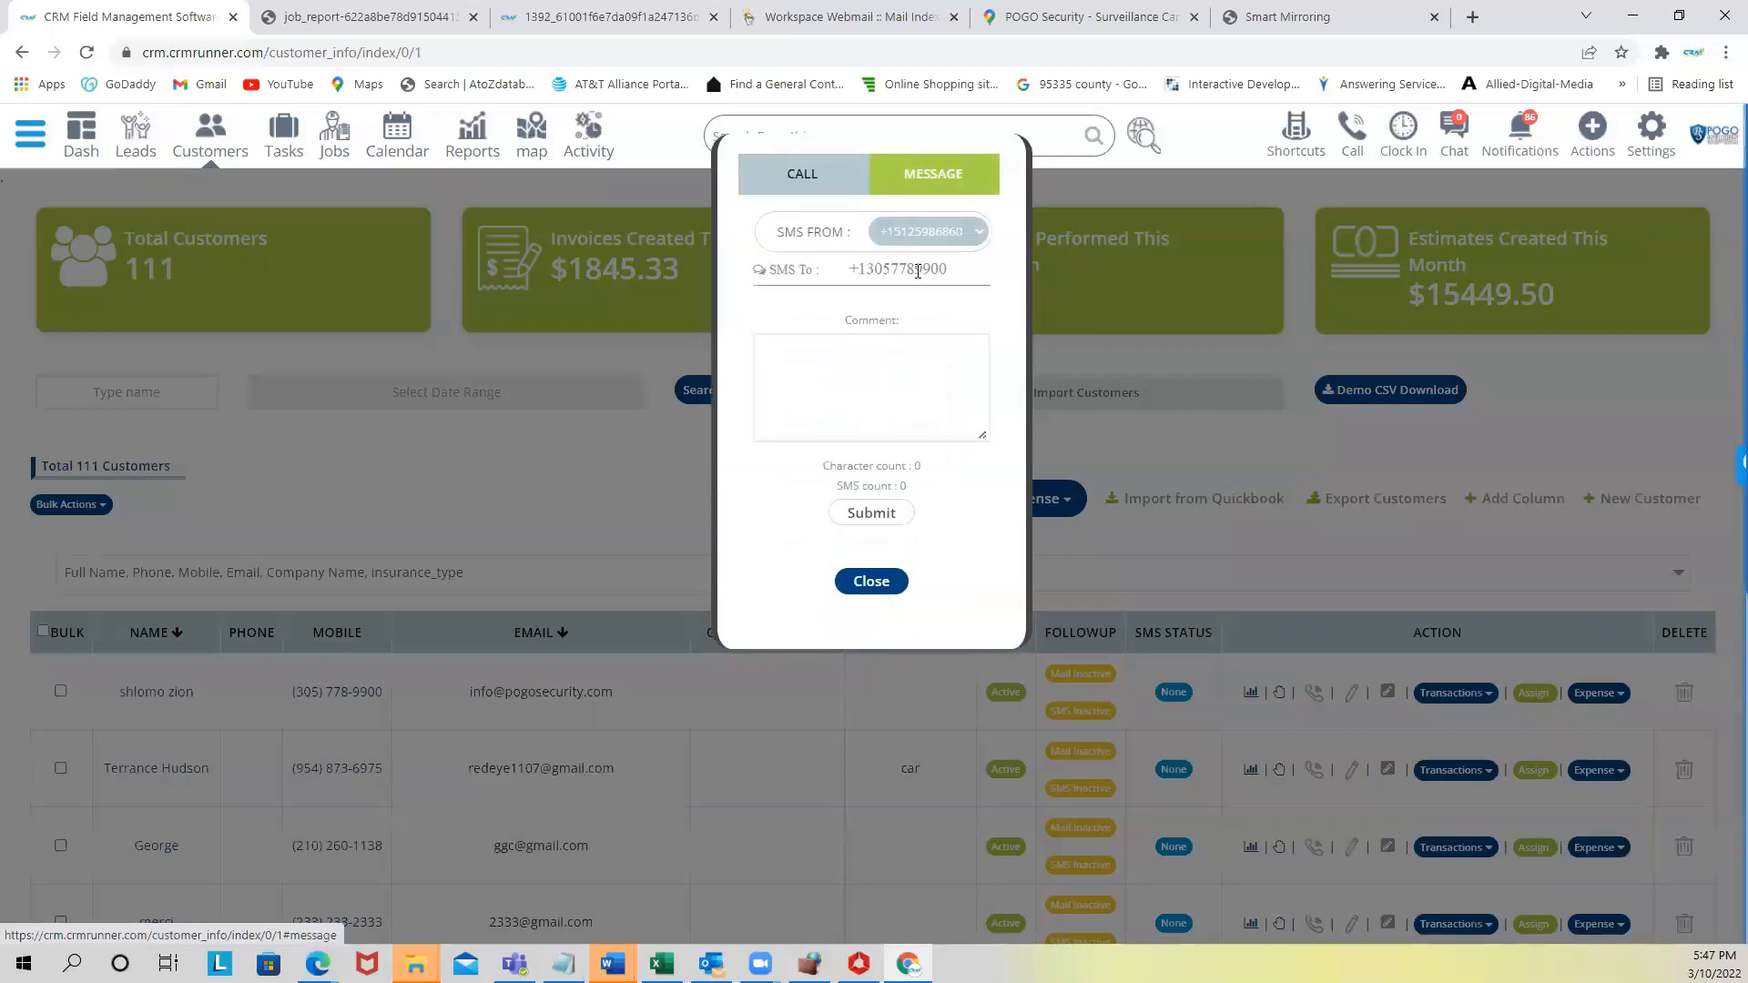
{"action": "left_click", "coordinate": [948, 237]}
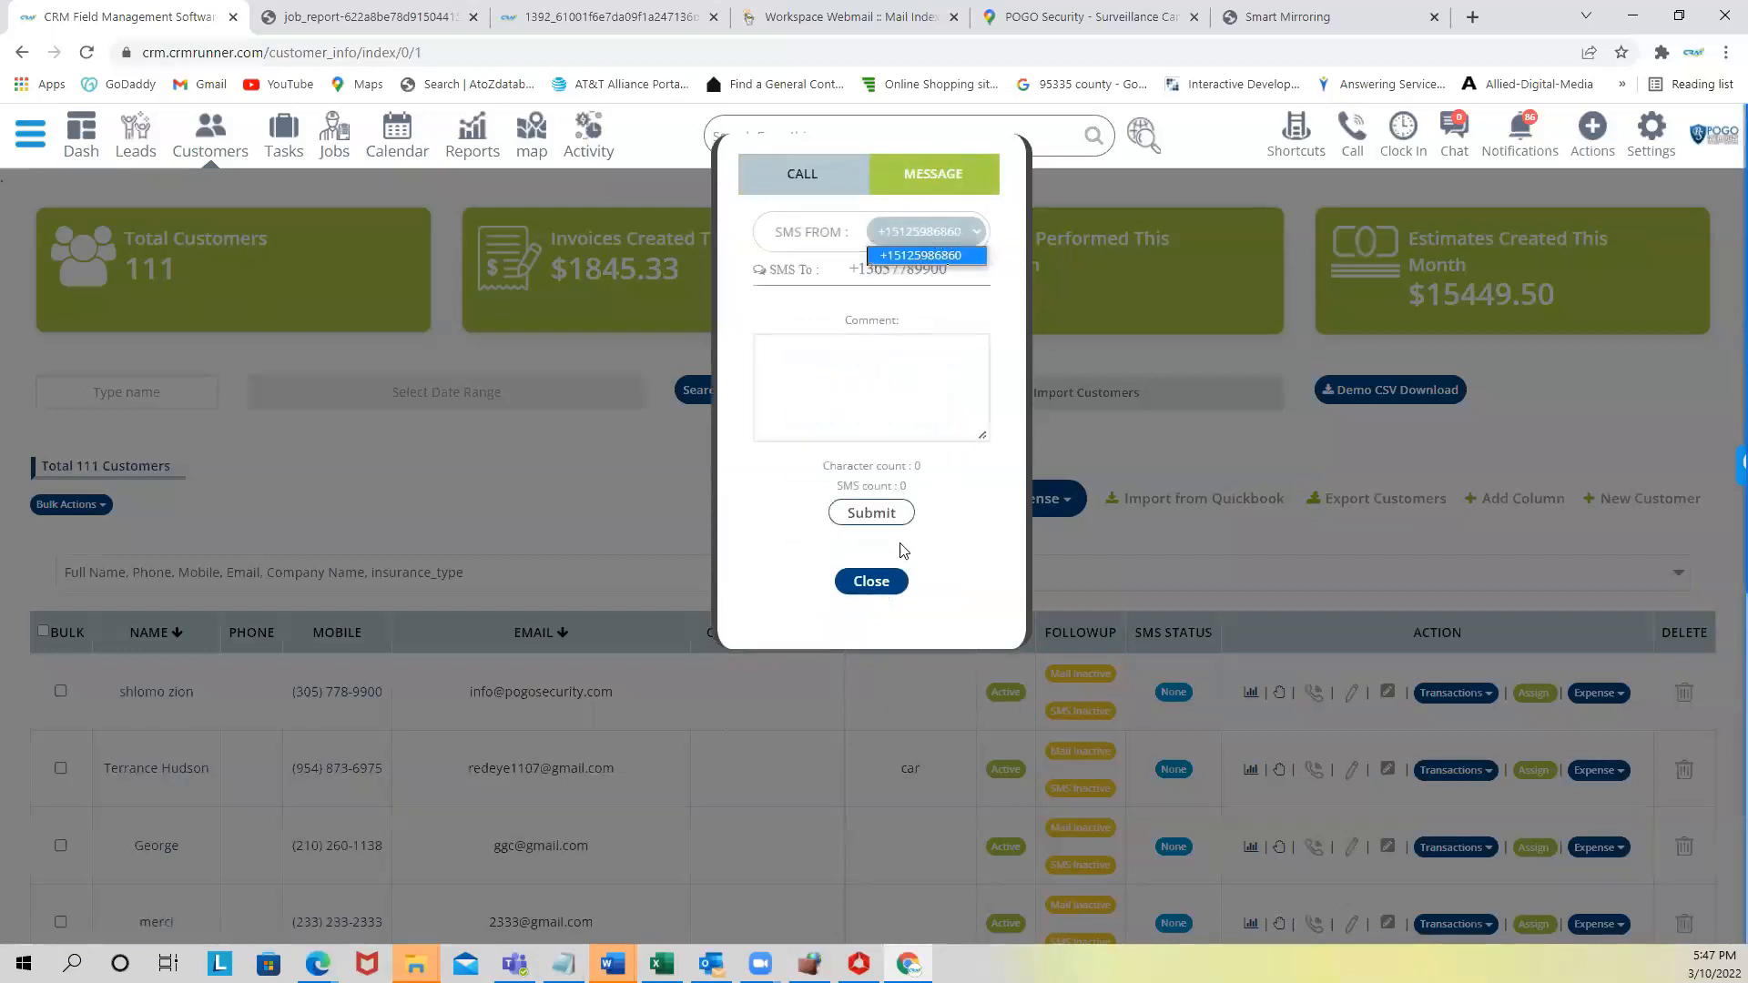
{"action": "left_click", "coordinate": [872, 583]}
- Open the Pogosecurity business Profile Details from Settings
{"action": "scroll", "coordinate": [871, 597], "scroll_direction": "down", "scroll_amount": 2}
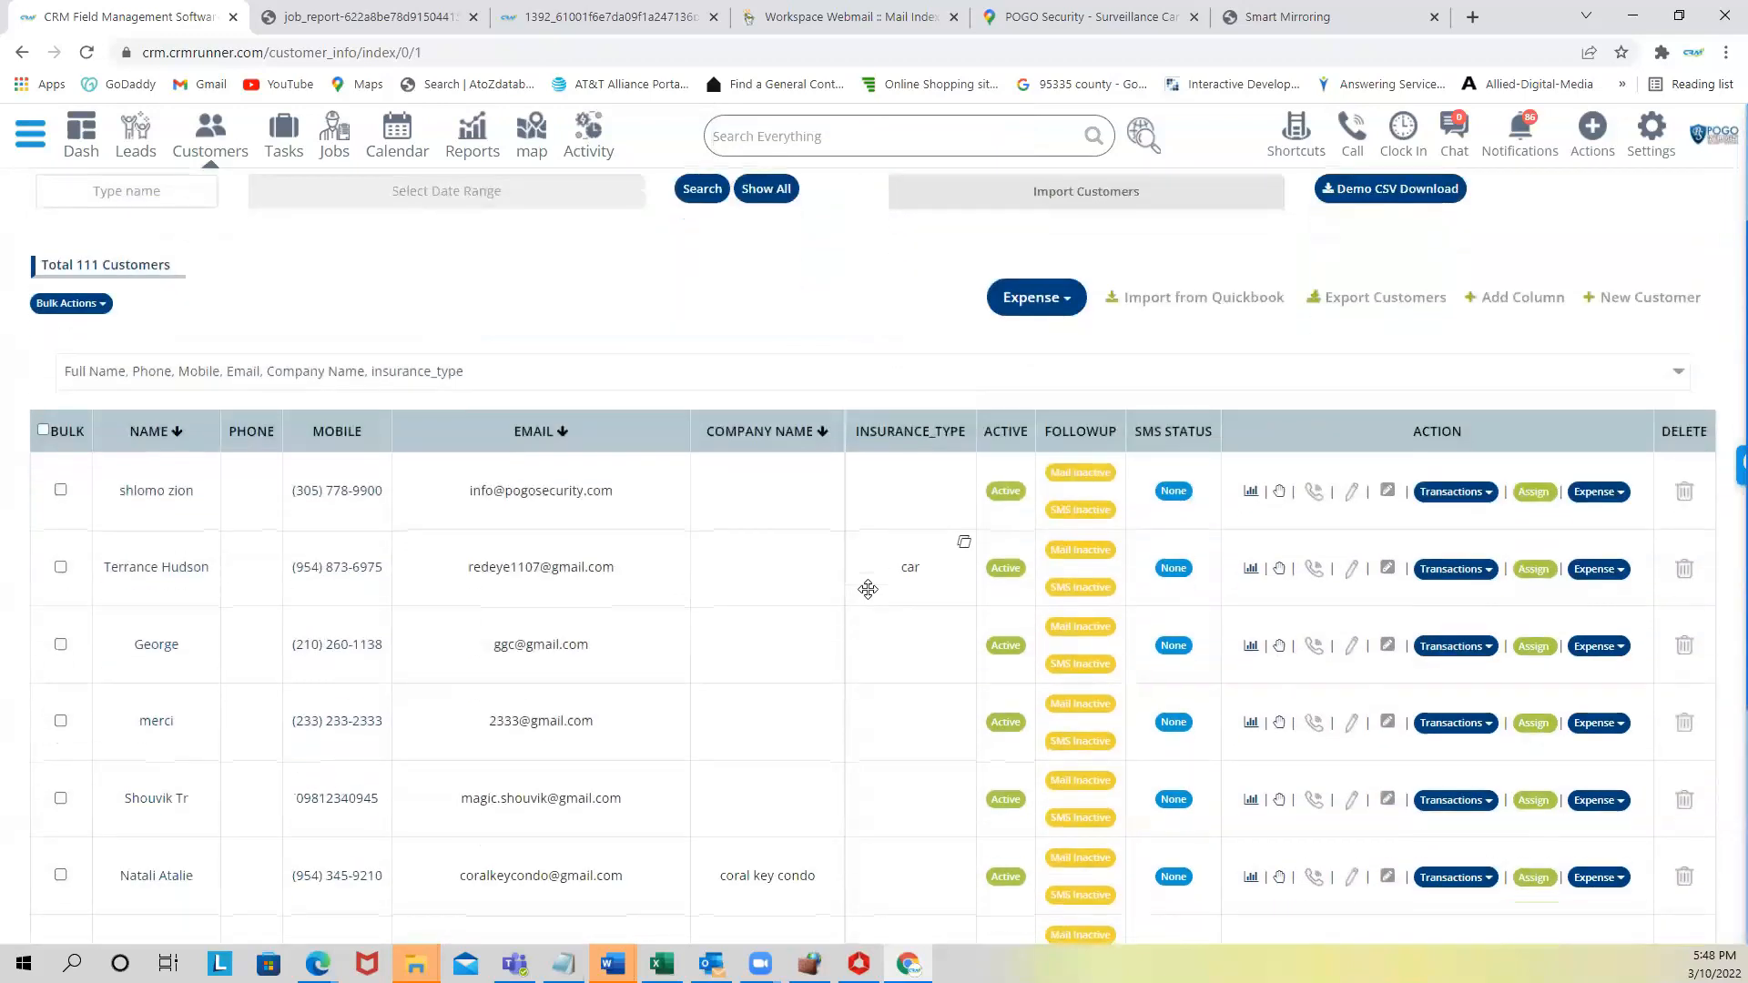
{"action": "scroll", "coordinate": [867, 590], "scroll_direction": "up", "scroll_amount": 2}
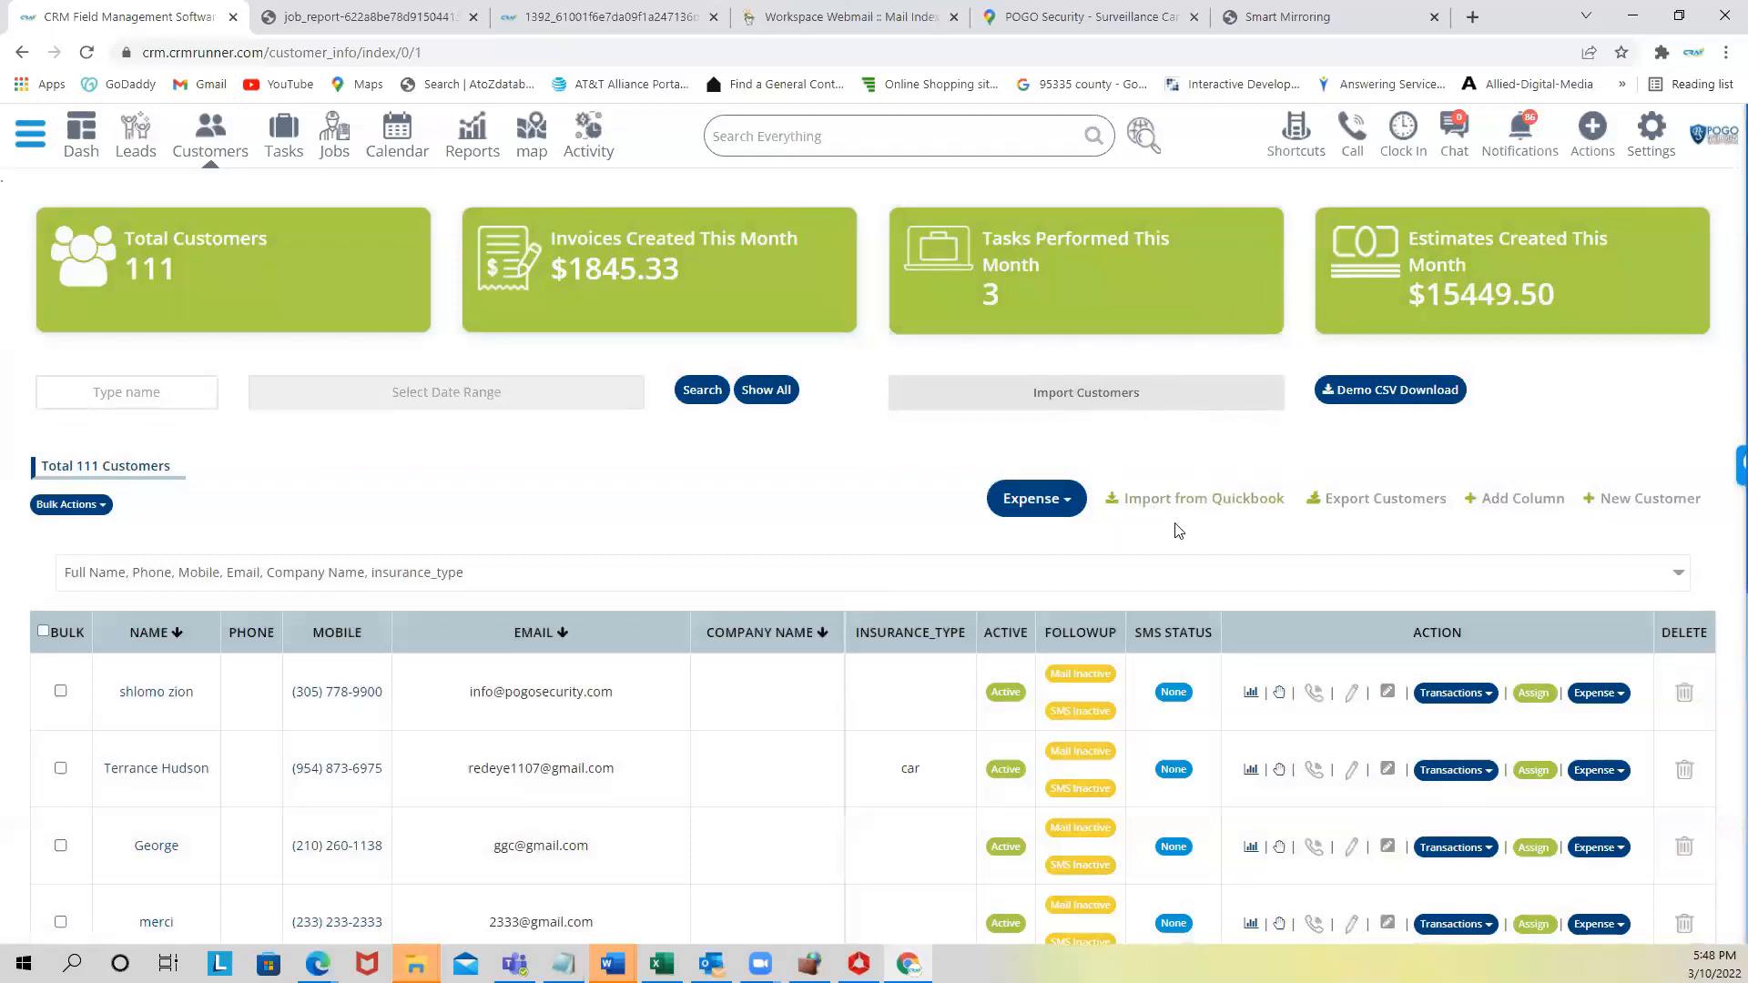
{"action": "left_click", "coordinate": [1670, 144]}
{"action": "left_click", "coordinate": [1586, 191]}
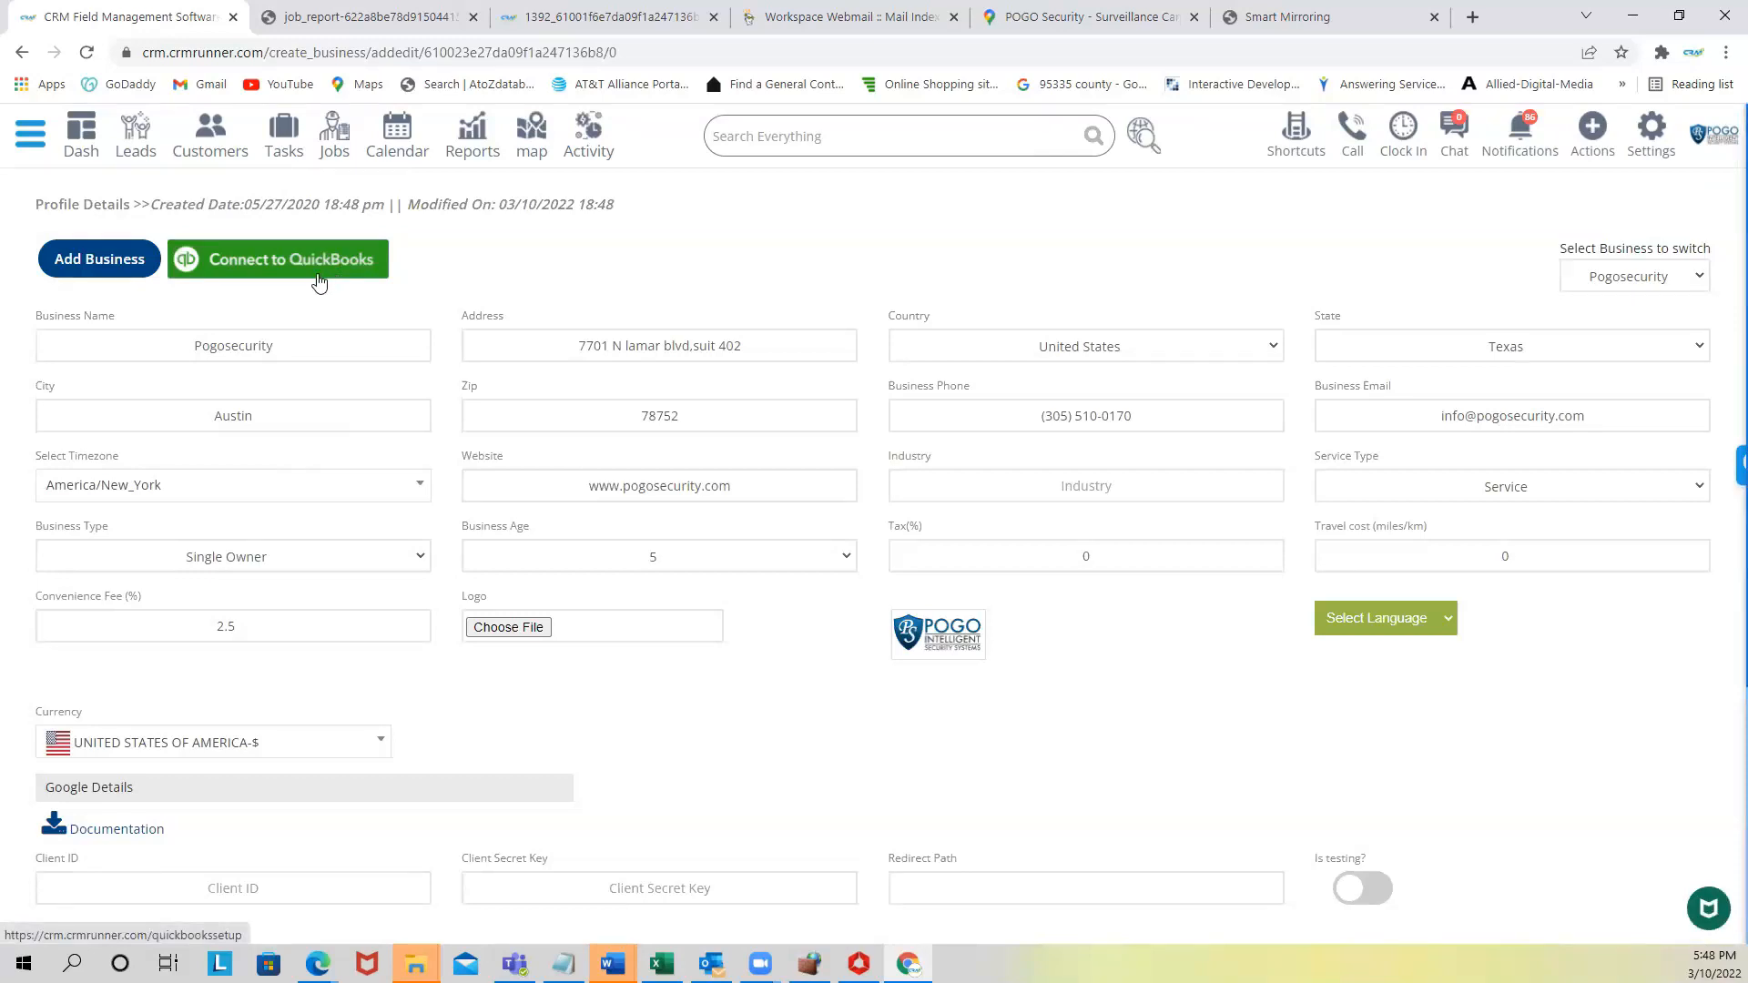
{"action": "scroll", "coordinate": [297, 264], "scroll_direction": "down", "scroll_amount": 4}
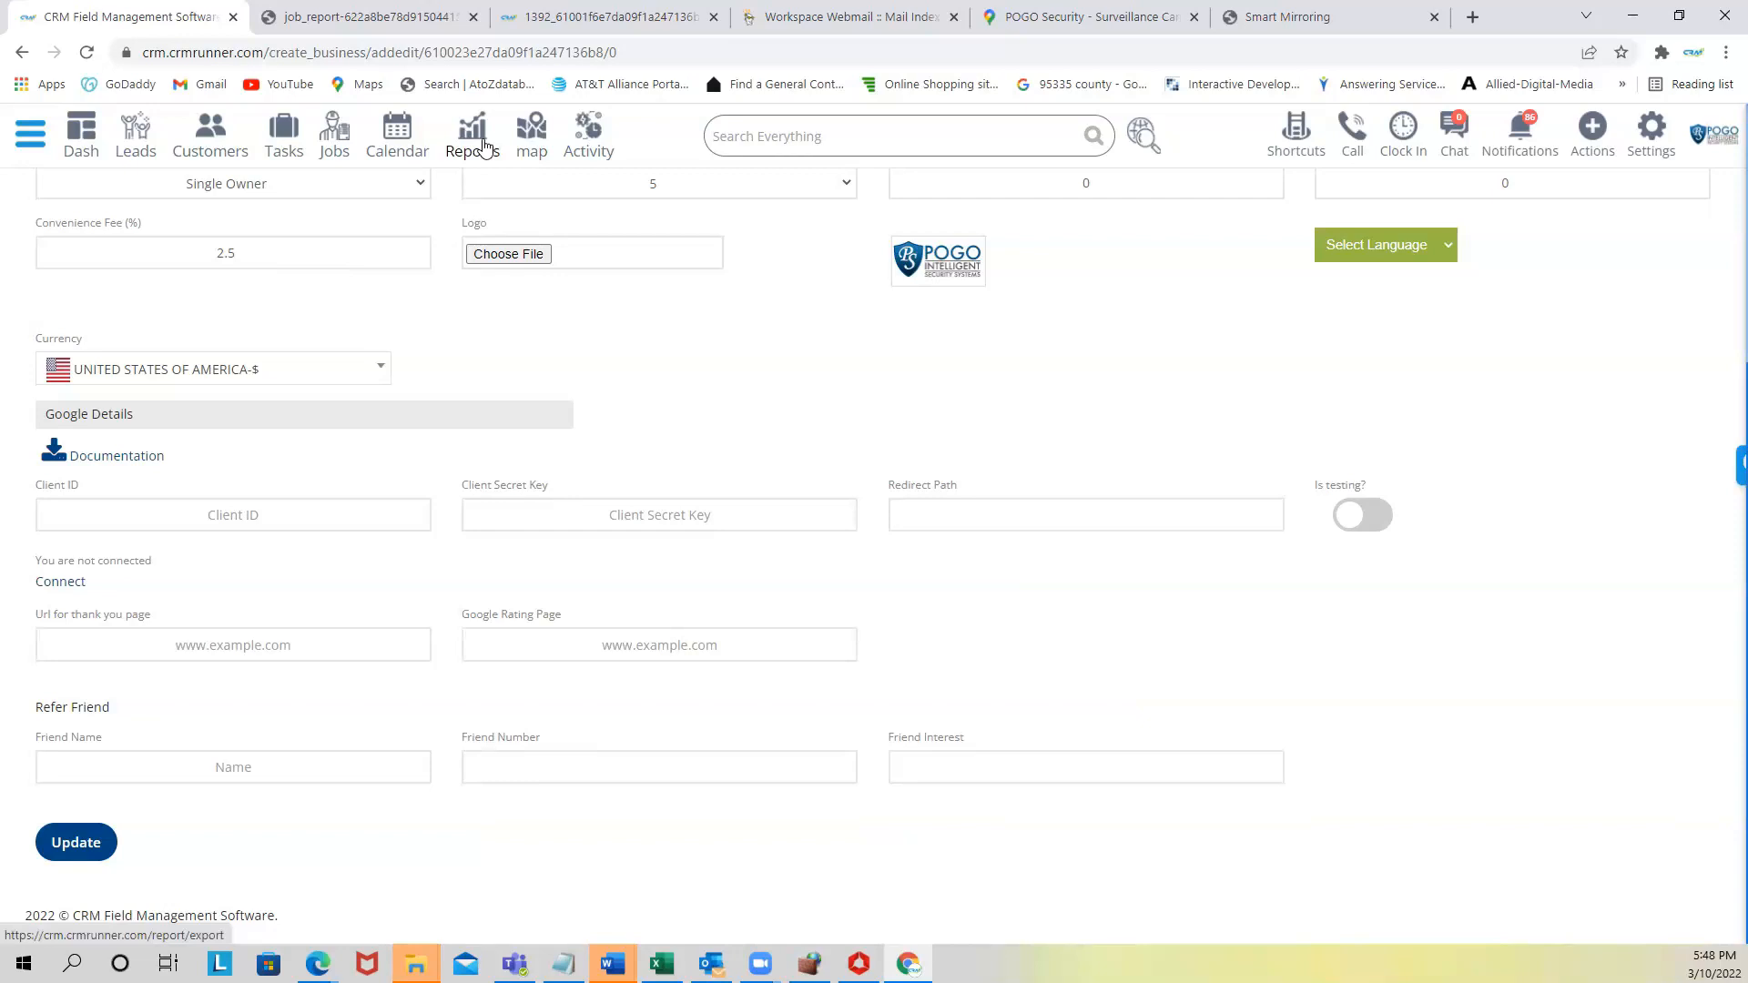
{"action": "scroll", "coordinate": [262, 303], "scroll_direction": "up", "scroll_amount": 4}
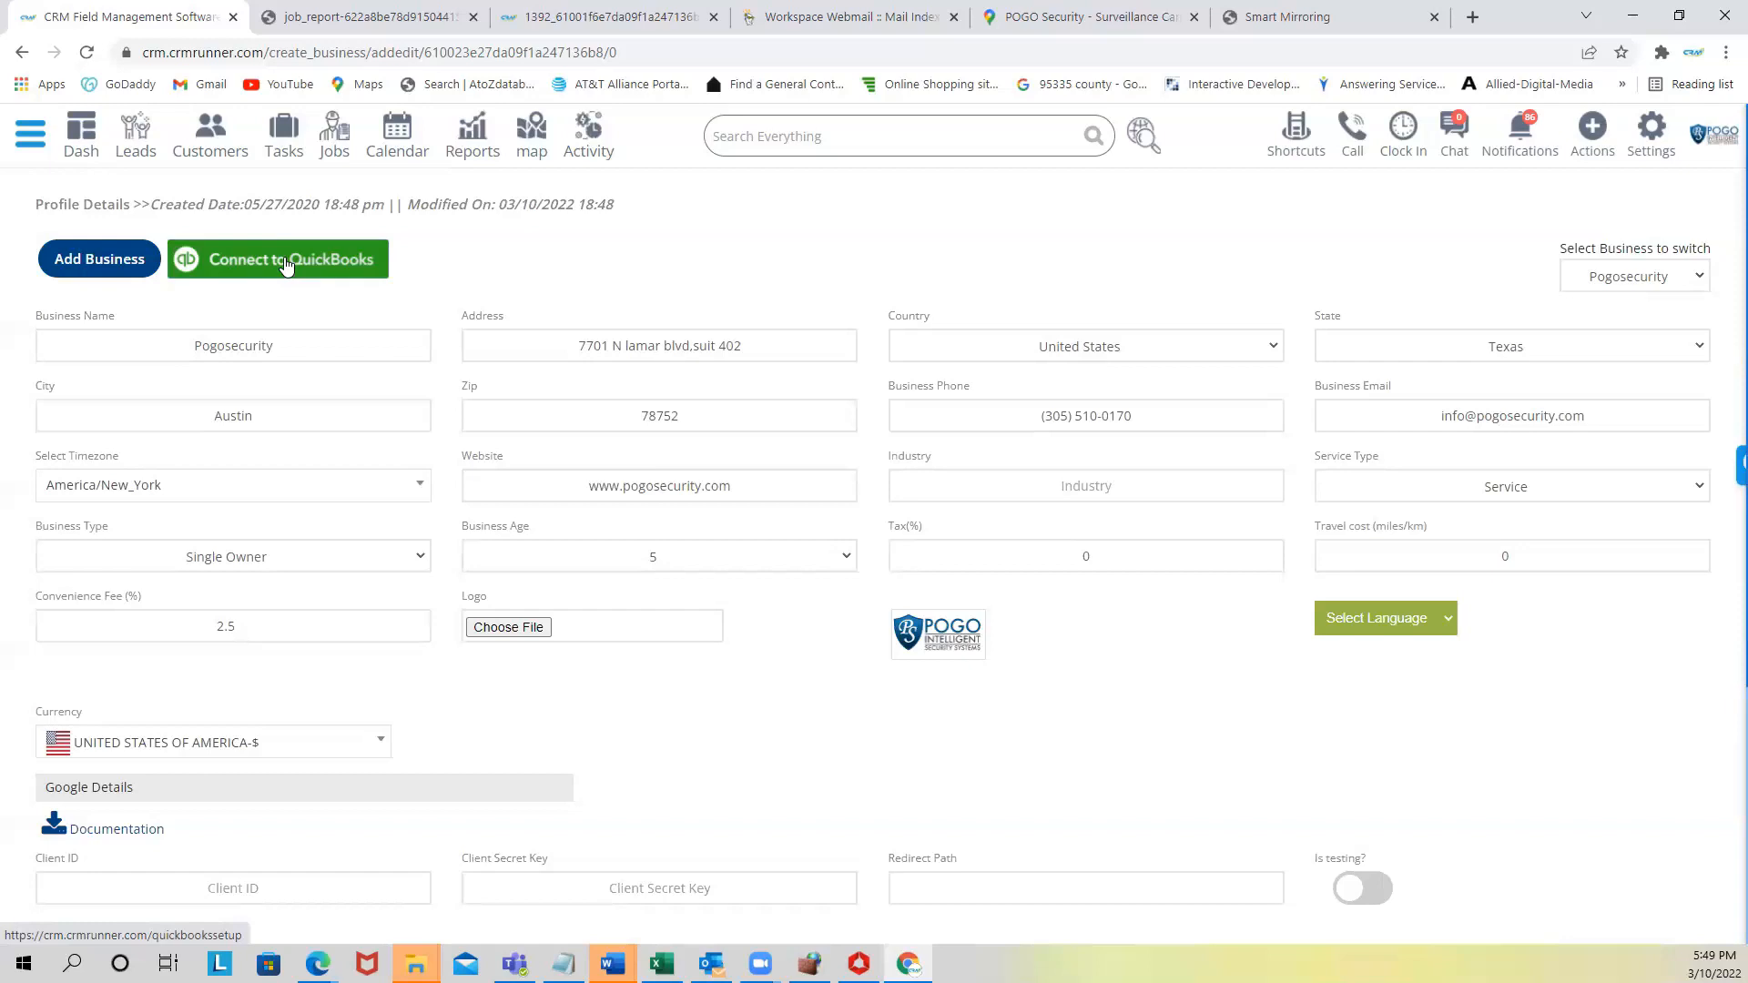
{"action": "scroll", "coordinate": [281, 601], "scroll_direction": "down", "scroll_amount": 1}
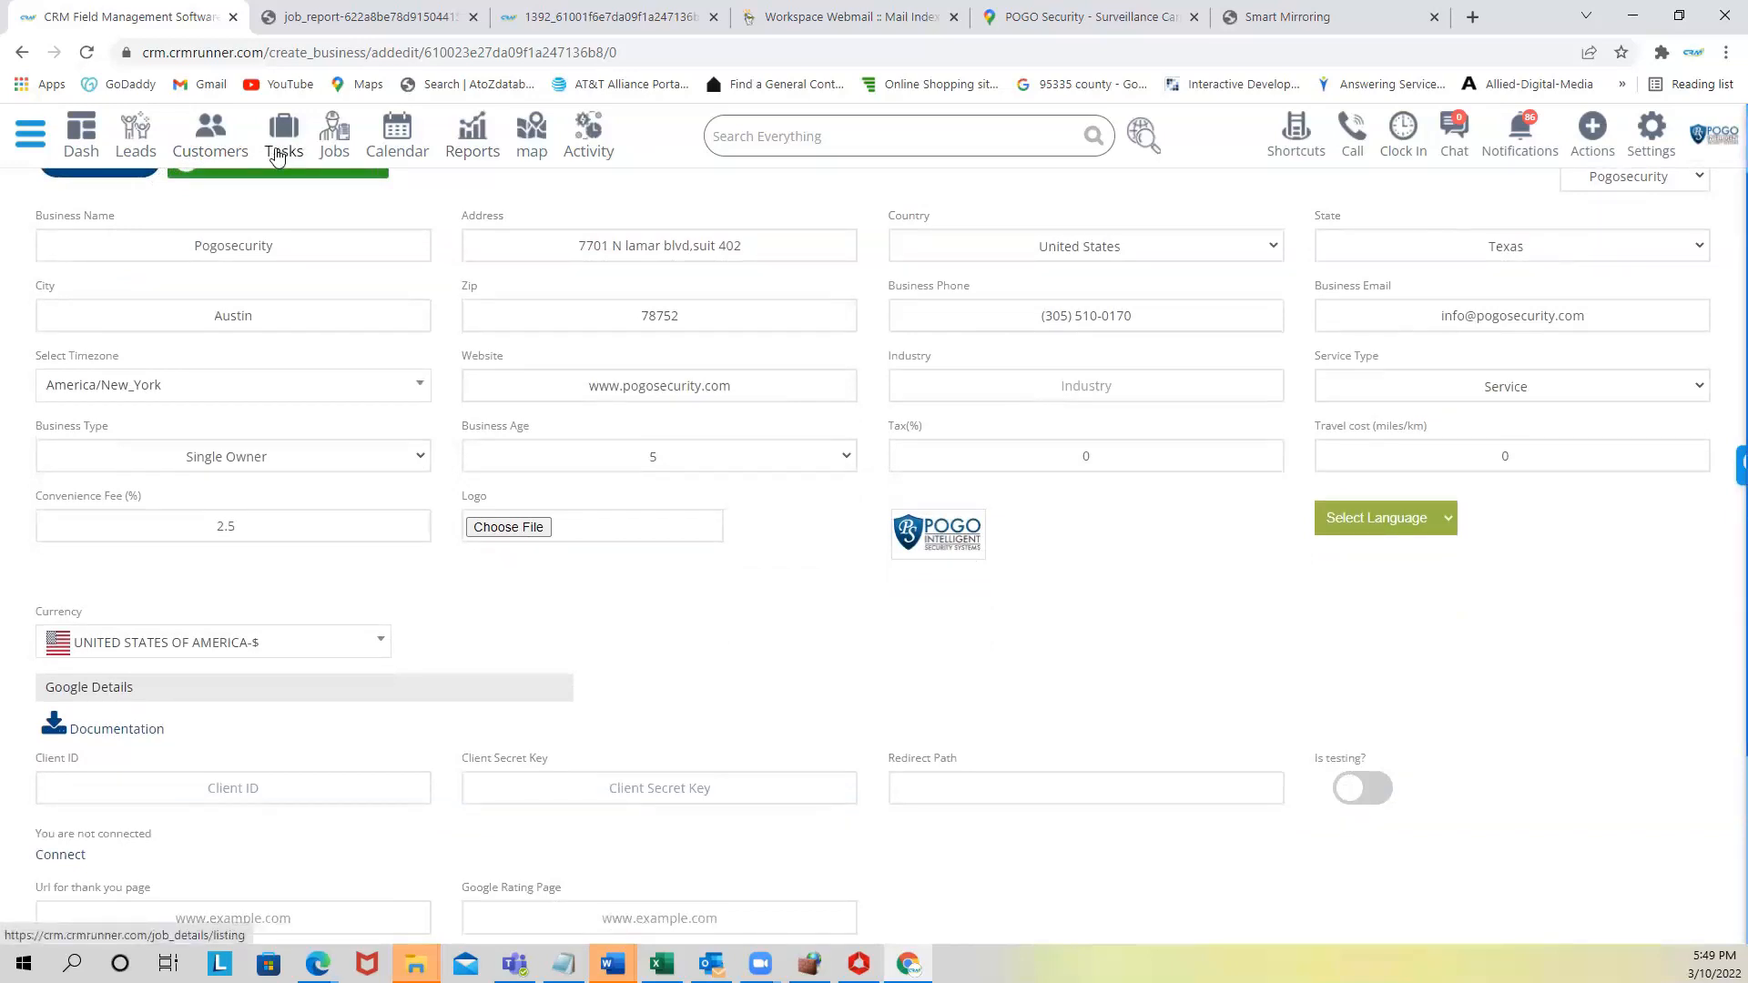
- Search everything for the customer's name and open the matching customer record
{"action": "left_click", "coordinate": [780, 137]}
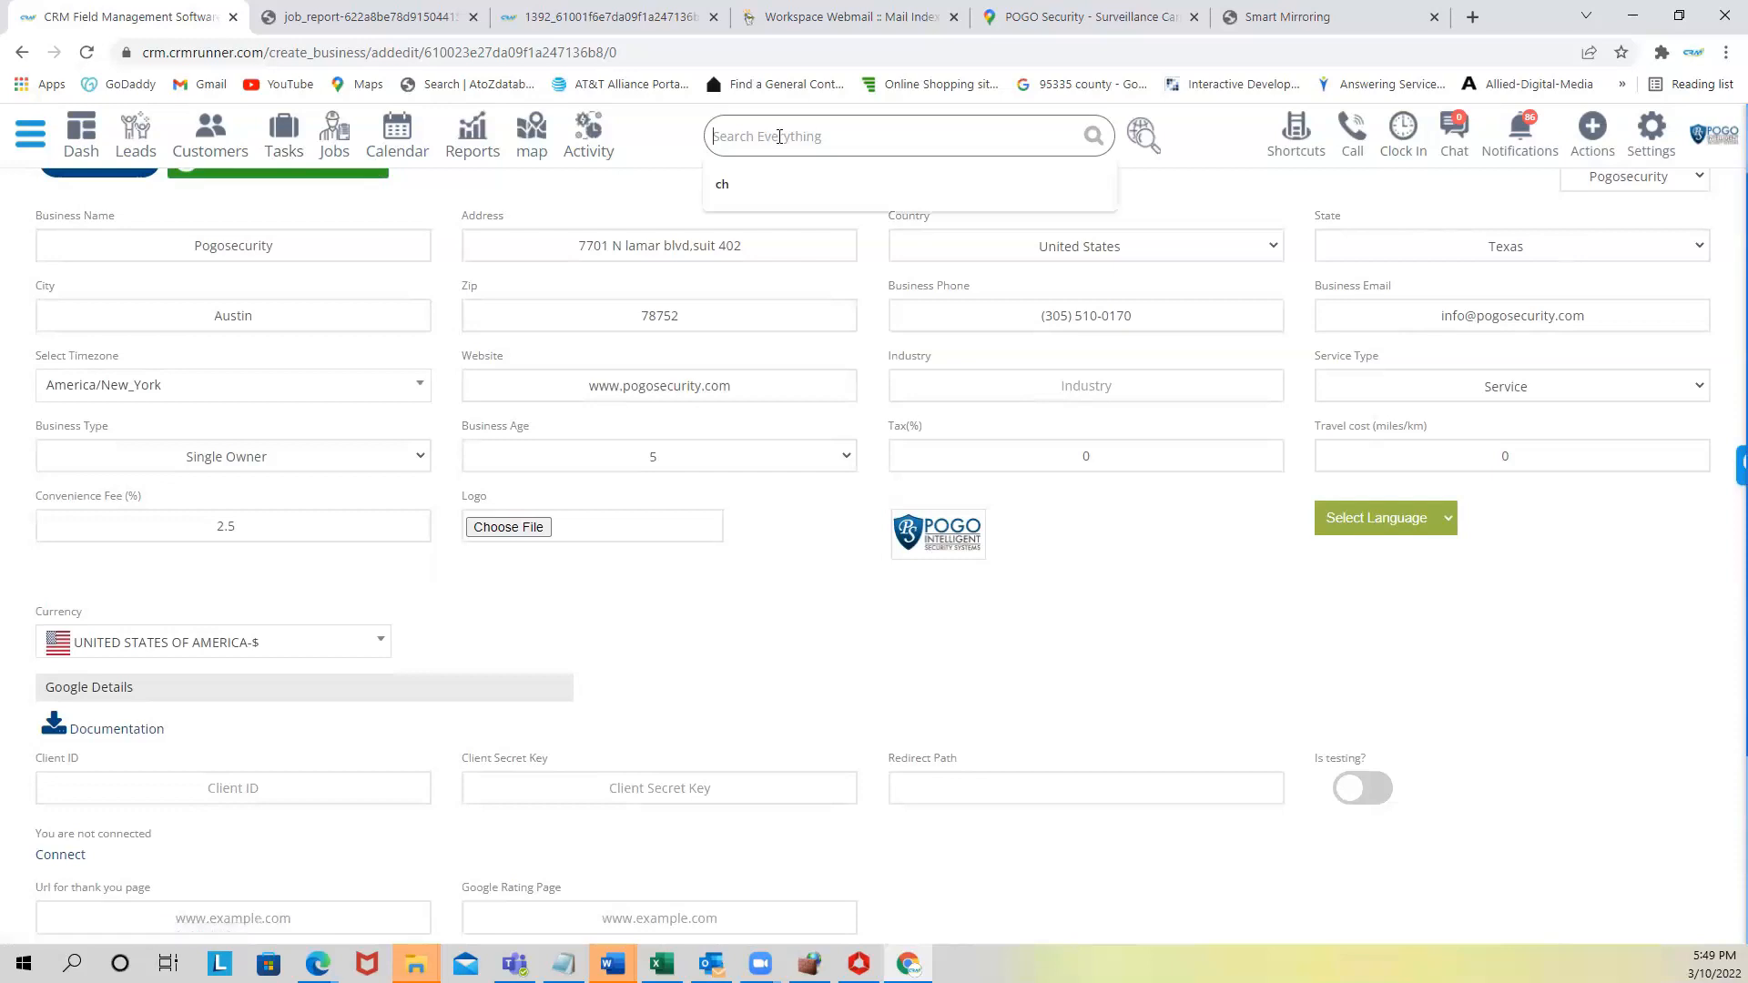
{"action": "type", "text": "david"}
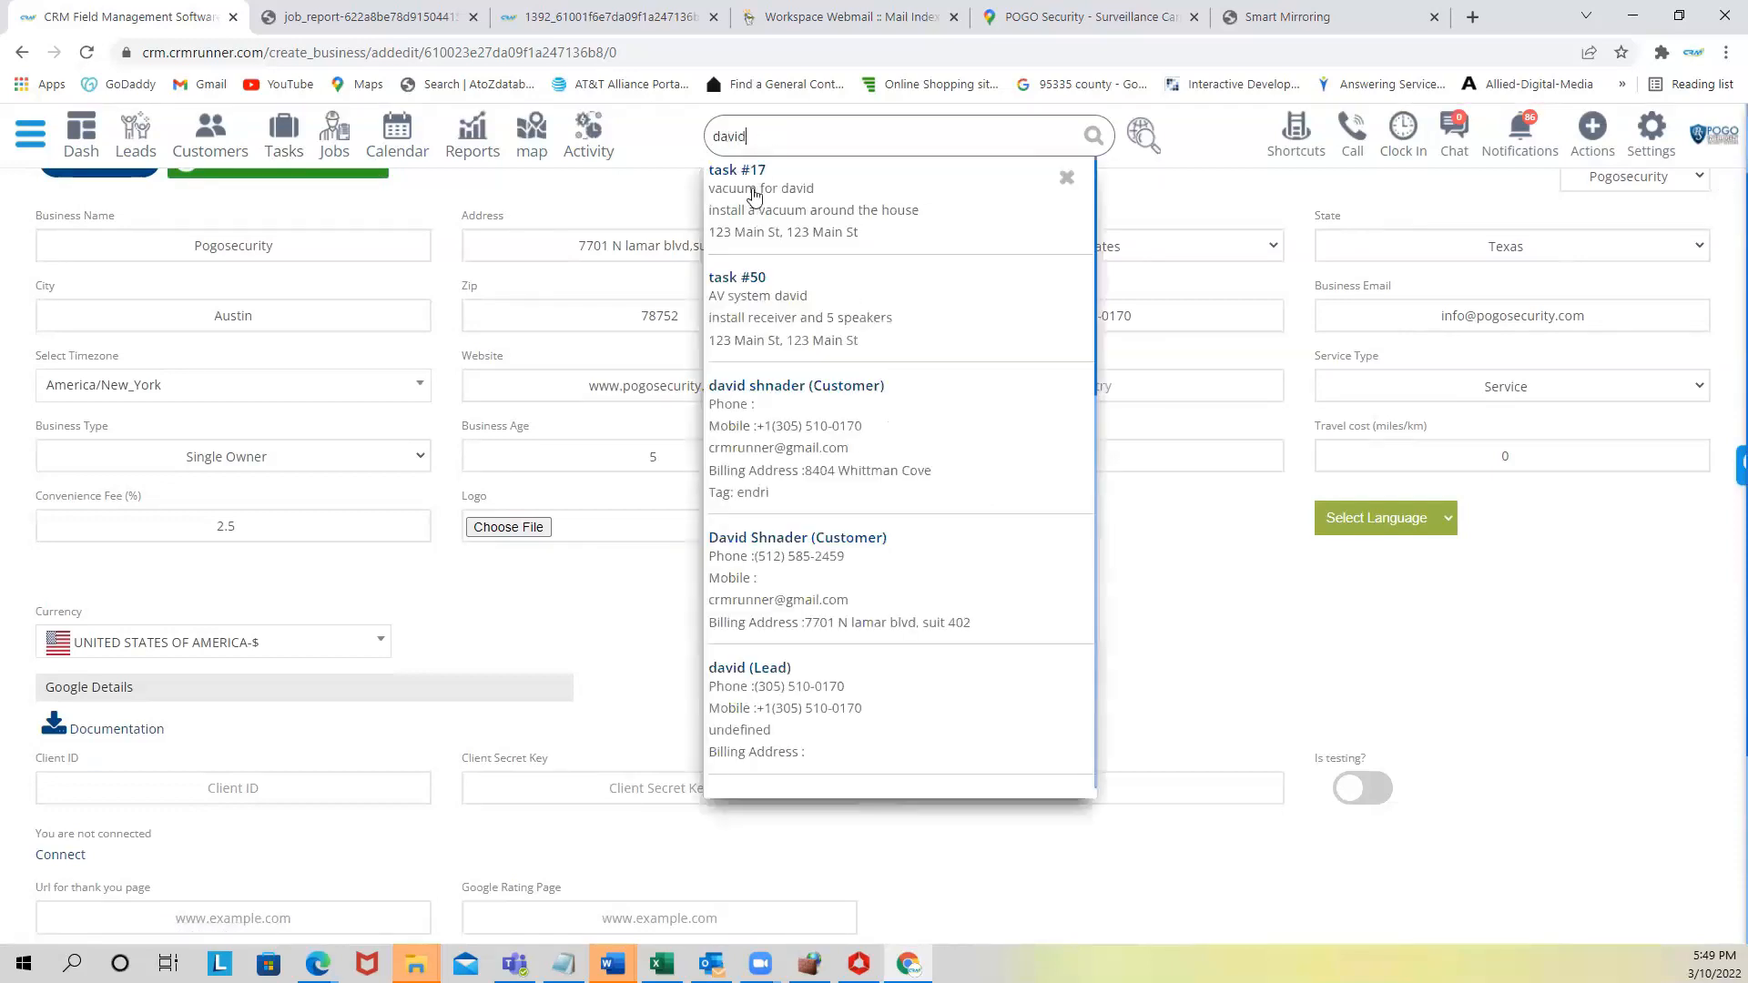
{"action": "left_click", "coordinate": [772, 462]}
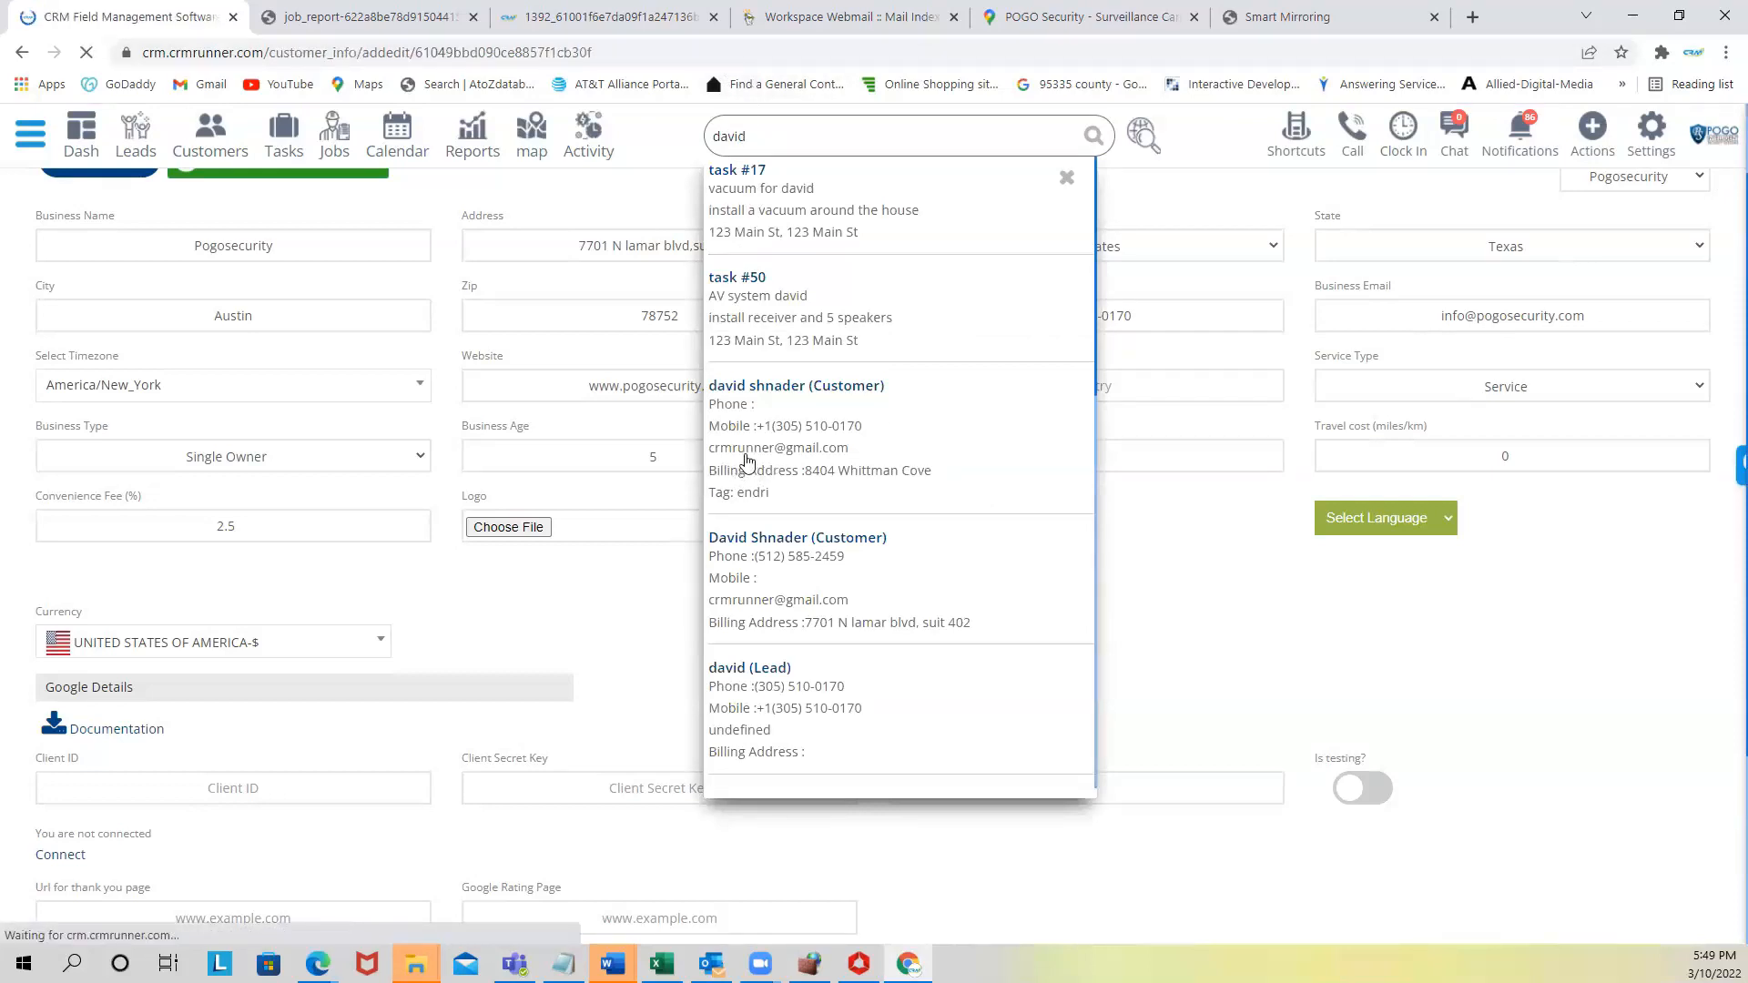
- Review the customer's Attachments and Jobs tabs
{"action": "scroll", "coordinate": [624, 394], "scroll_direction": "down", "scroll_amount": 4}
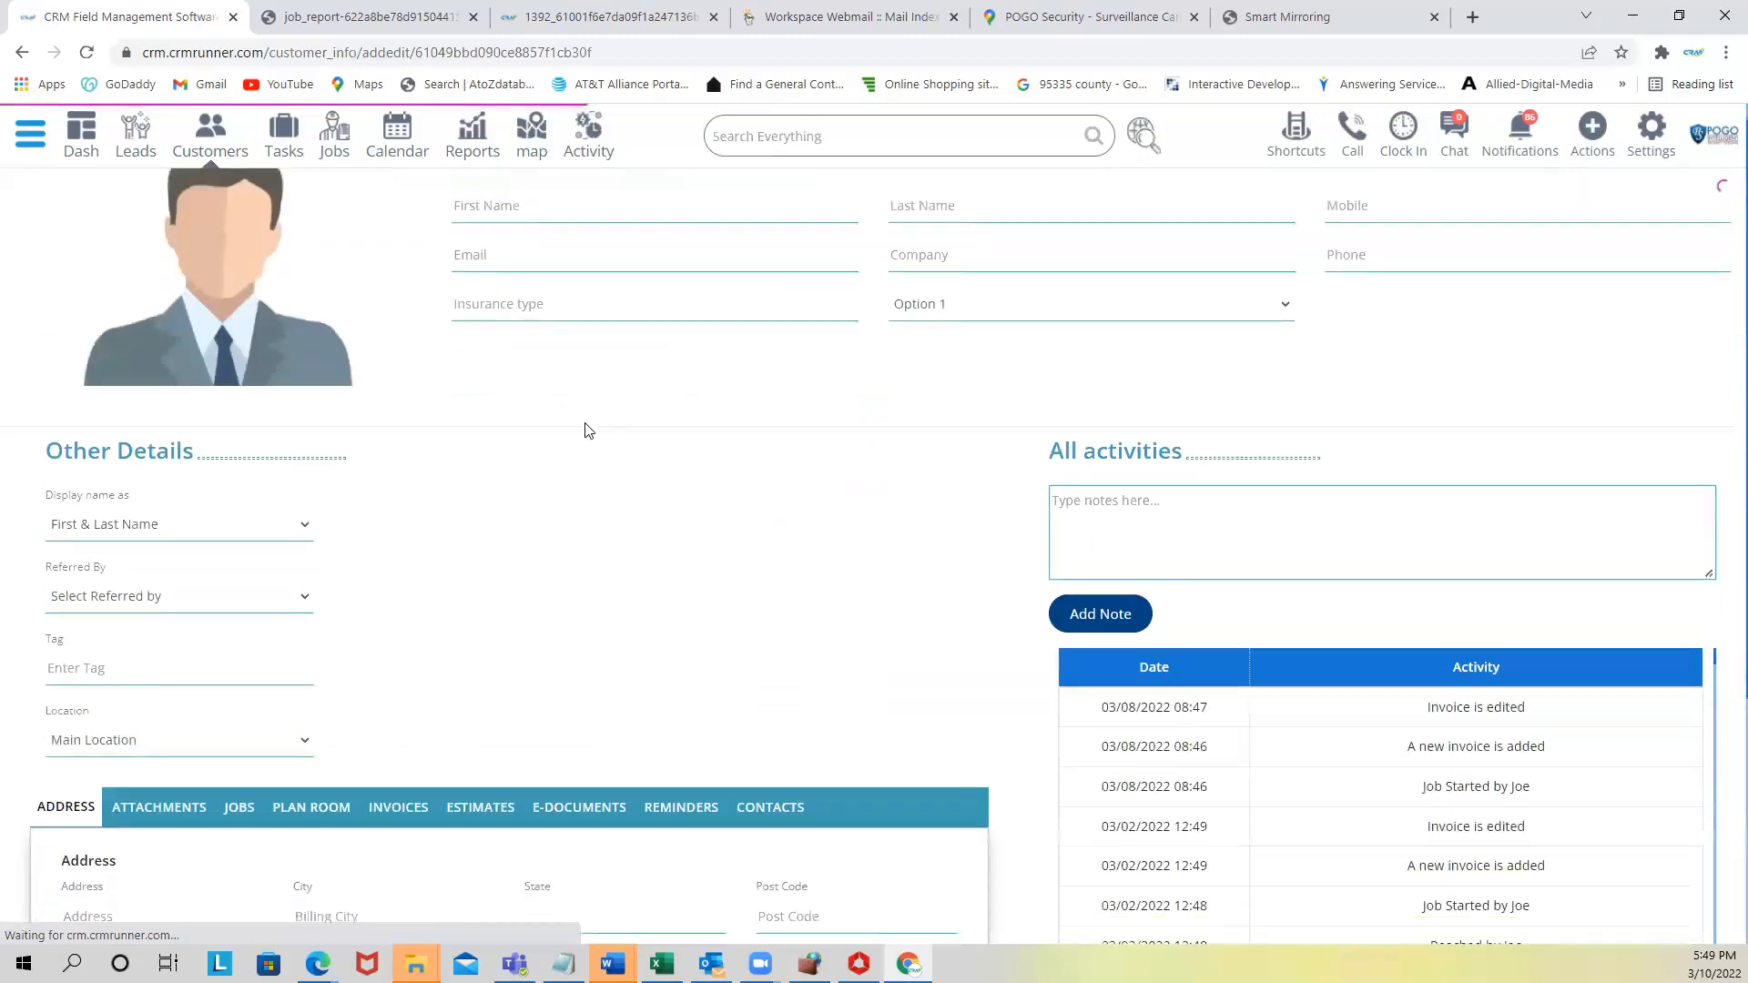
{"action": "scroll", "coordinate": [1306, 495], "scroll_direction": "down", "scroll_amount": 1}
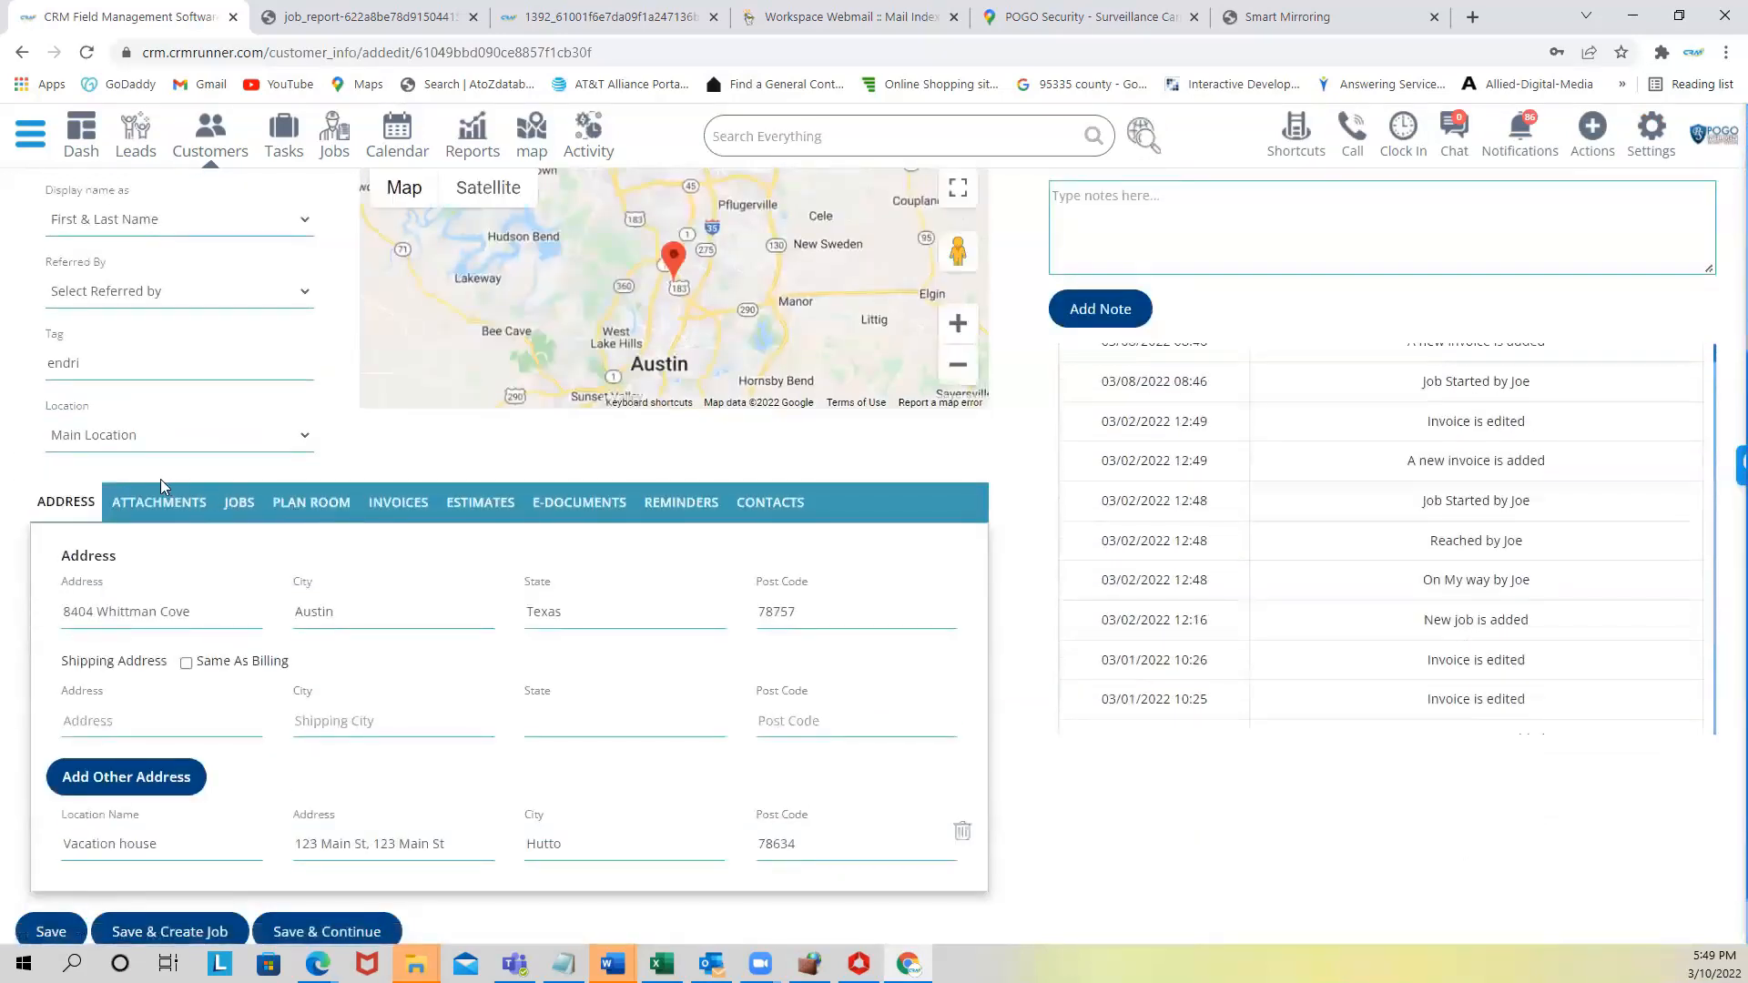
{"action": "left_click", "coordinate": [166, 504]}
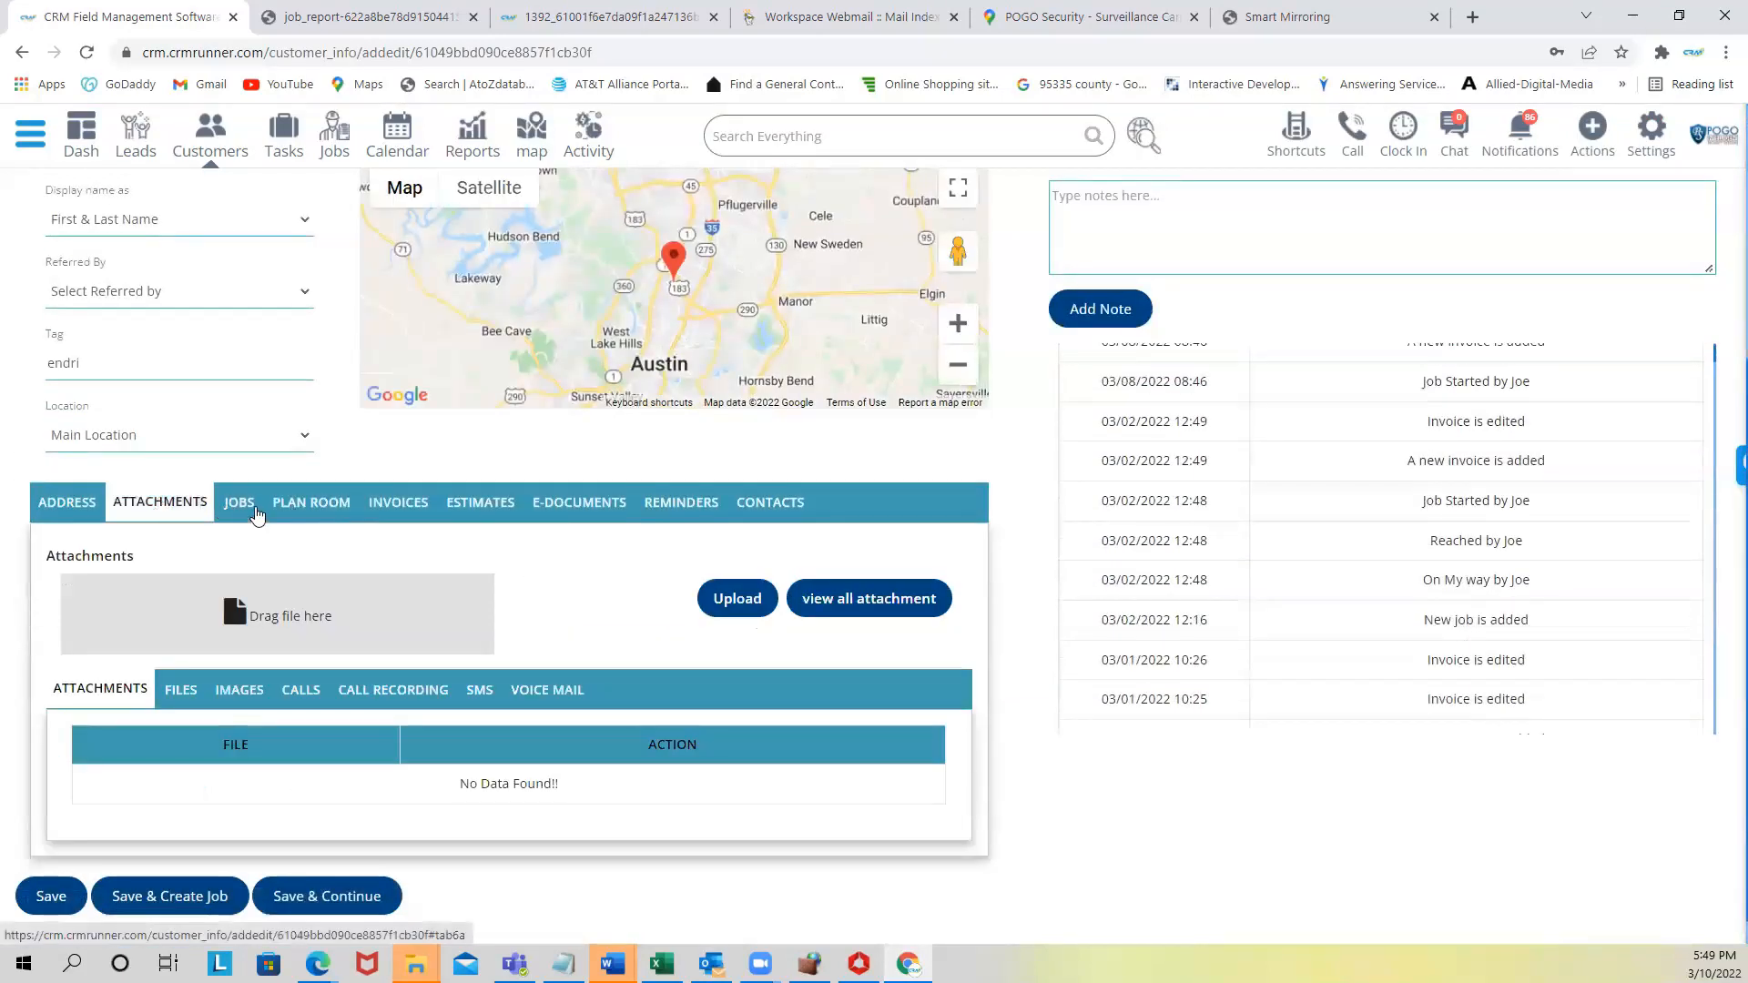
{"action": "left_click", "coordinate": [241, 504]}
{"action": "scroll", "coordinate": [282, 692], "scroll_direction": "down", "scroll_amount": 7}
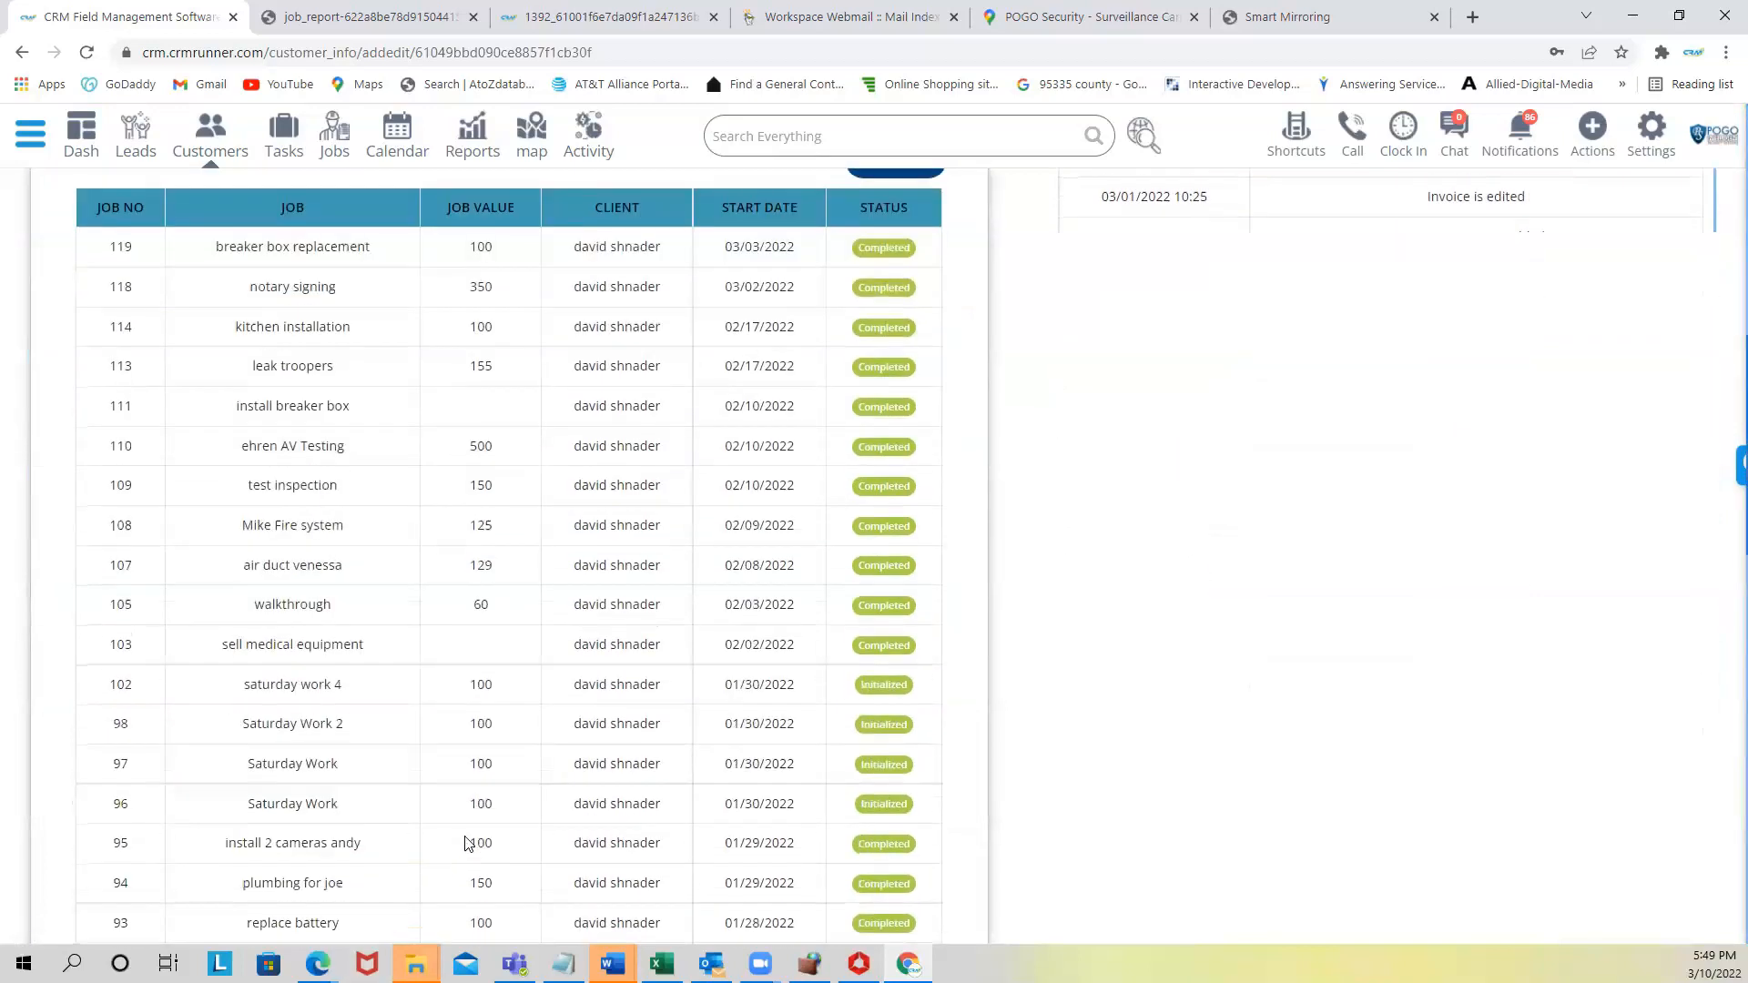
{"action": "scroll", "coordinate": [319, 446], "scroll_direction": "up", "scroll_amount": 7}
- Step through Plan Room, Invoices, Estimates, E-Documents and Reminders, ending on Contacts
{"action": "left_click", "coordinate": [318, 497]}
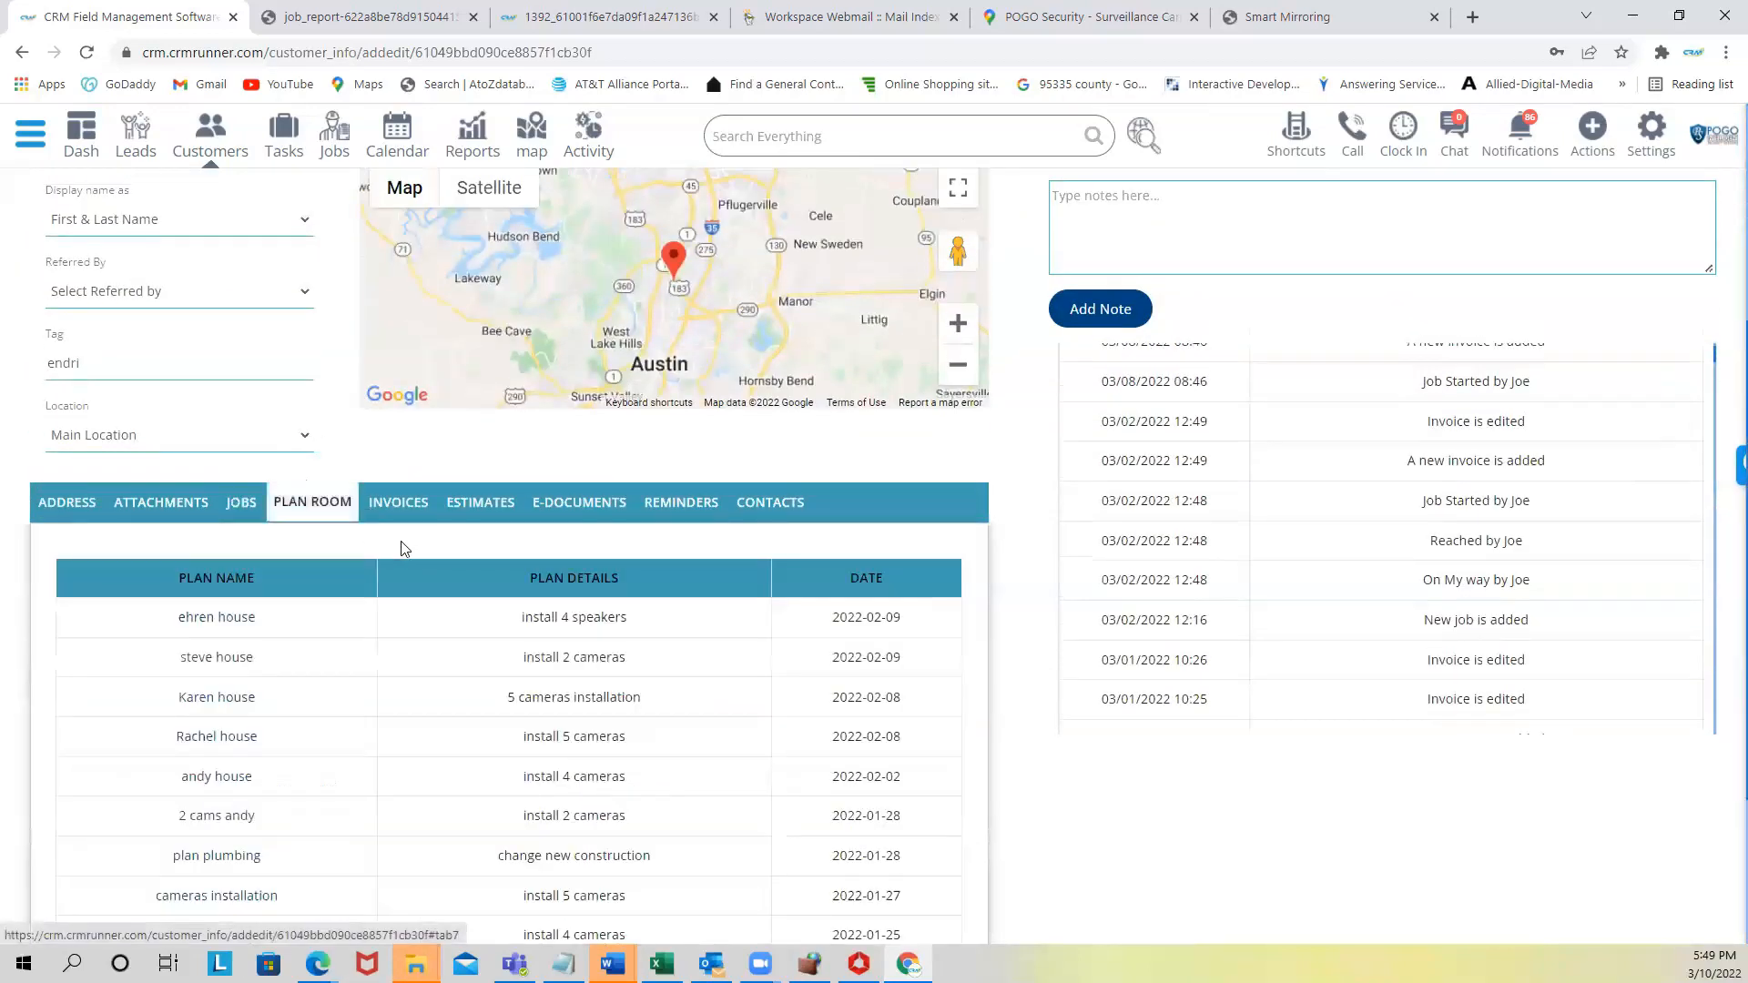
{"action": "left_click", "coordinate": [412, 504]}
{"action": "left_click", "coordinate": [472, 500]}
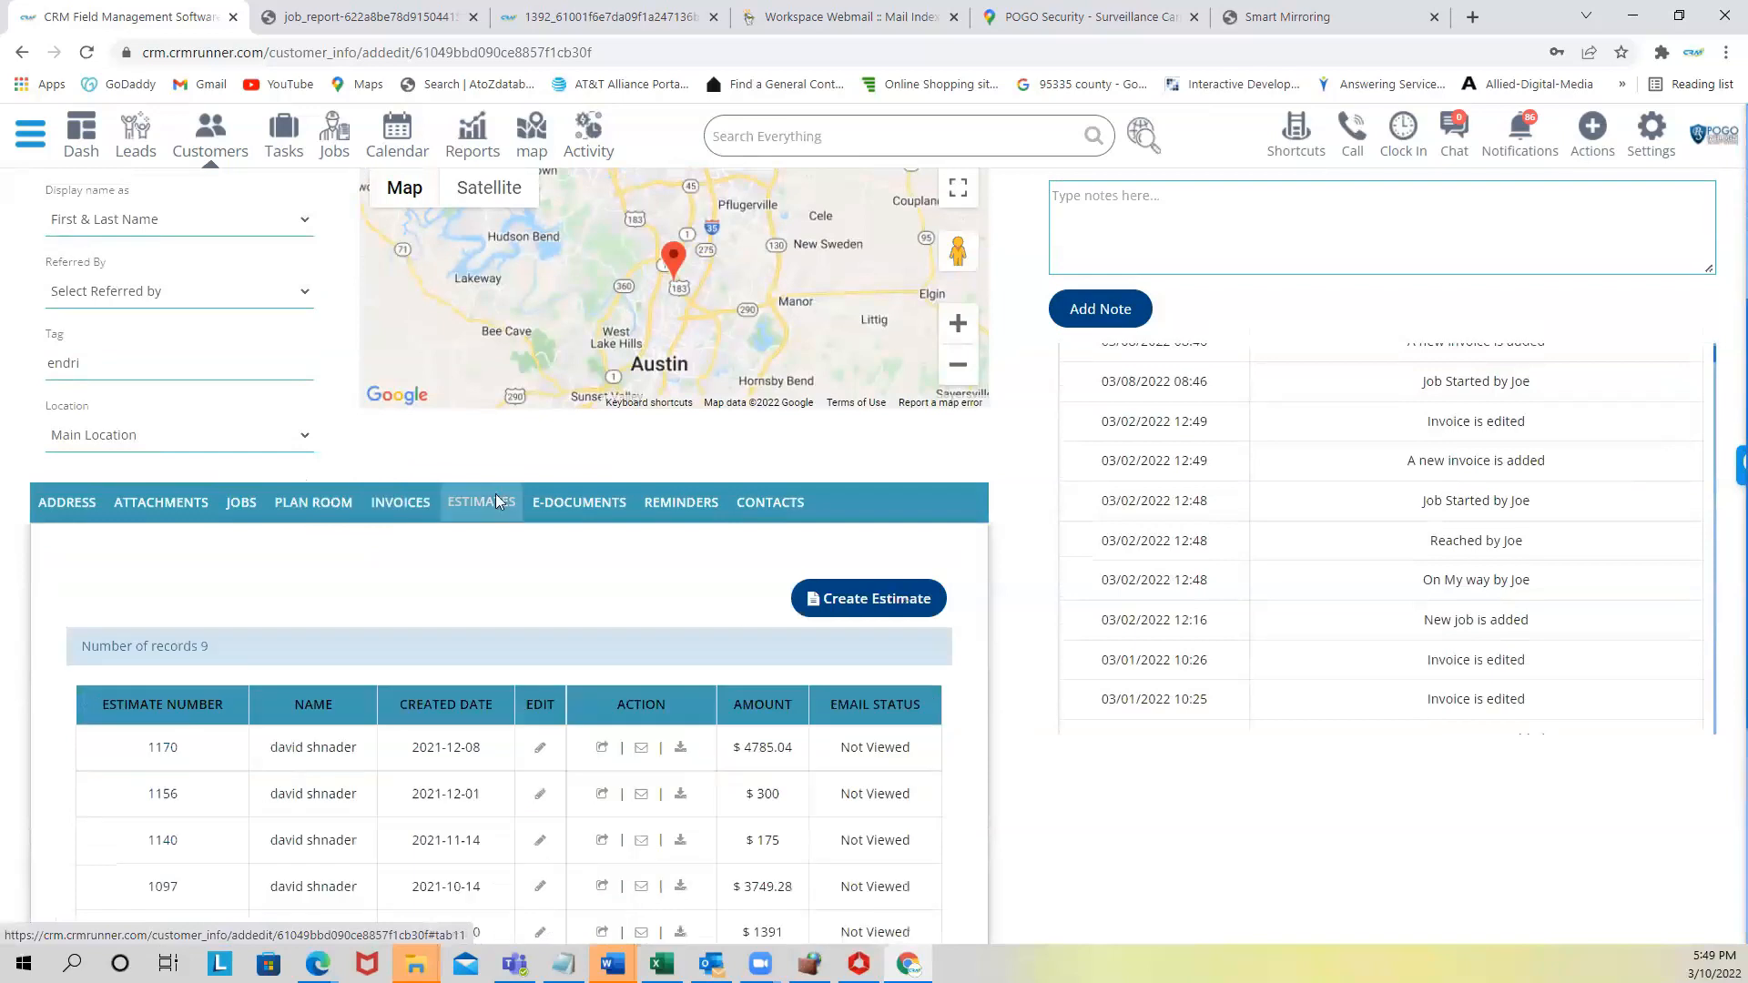
{"action": "left_click", "coordinate": [579, 502]}
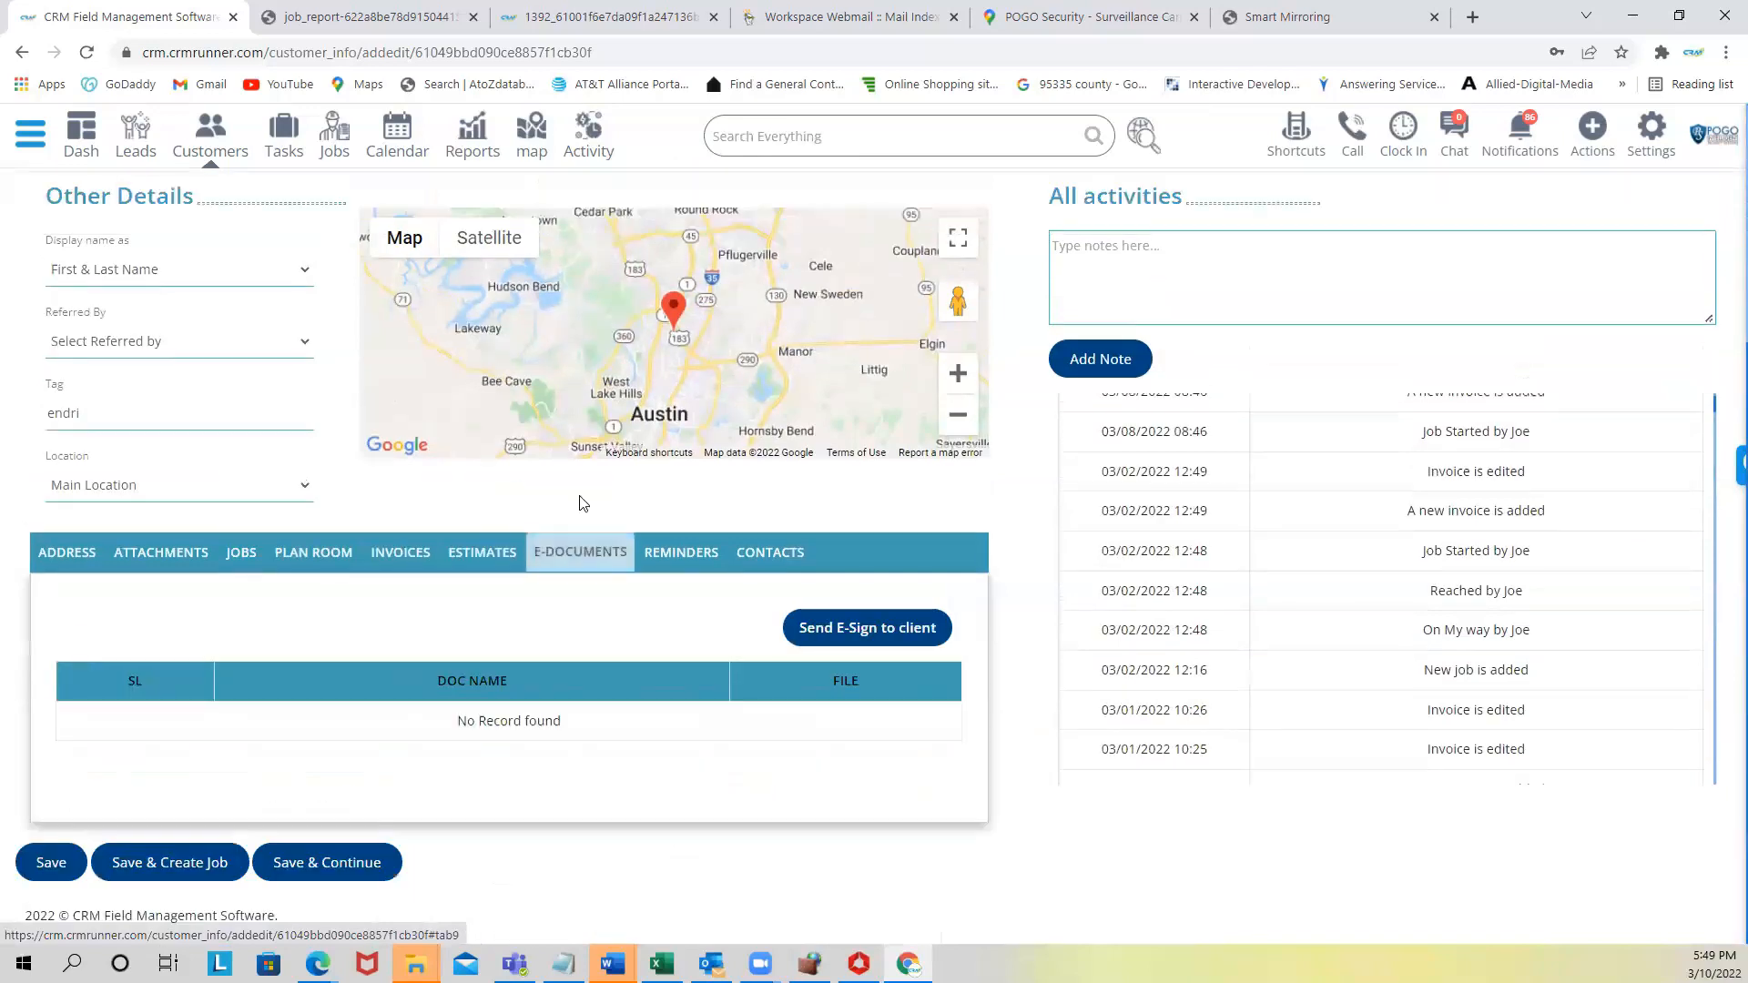
{"action": "left_click", "coordinate": [682, 554]}
{"action": "left_click", "coordinate": [772, 553]}
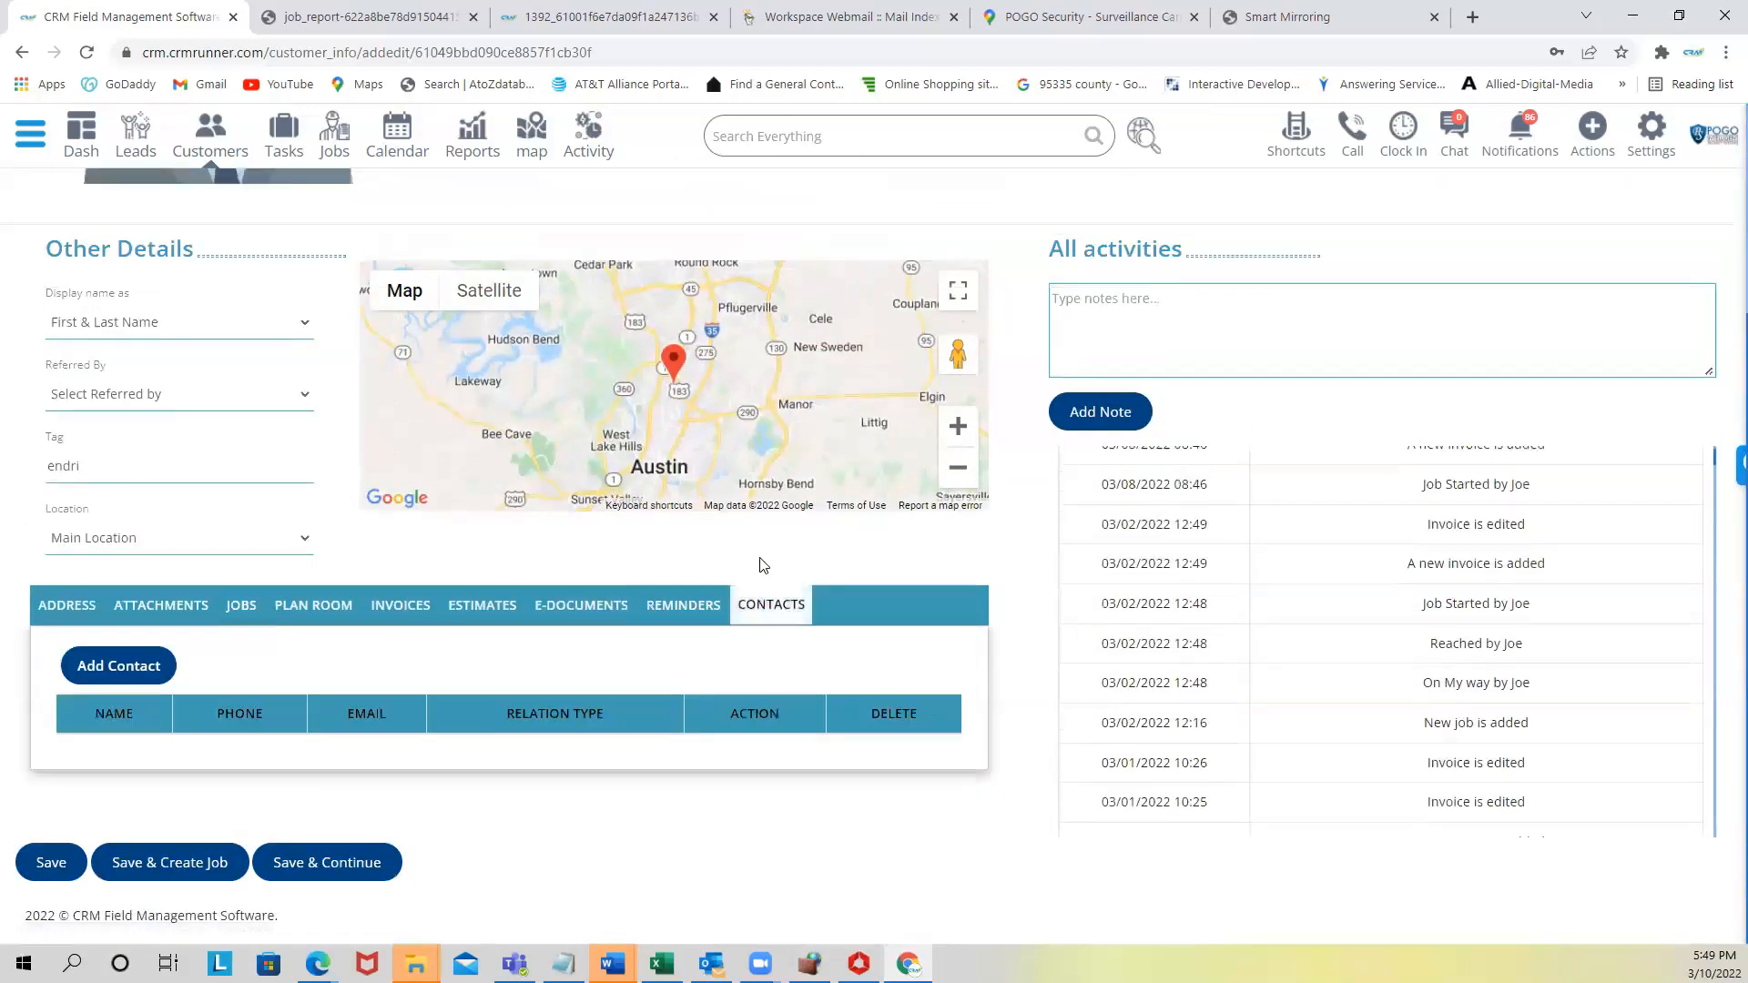
{"action": "scroll", "coordinate": [932, 541], "scroll_direction": "up", "scroll_amount": 3}
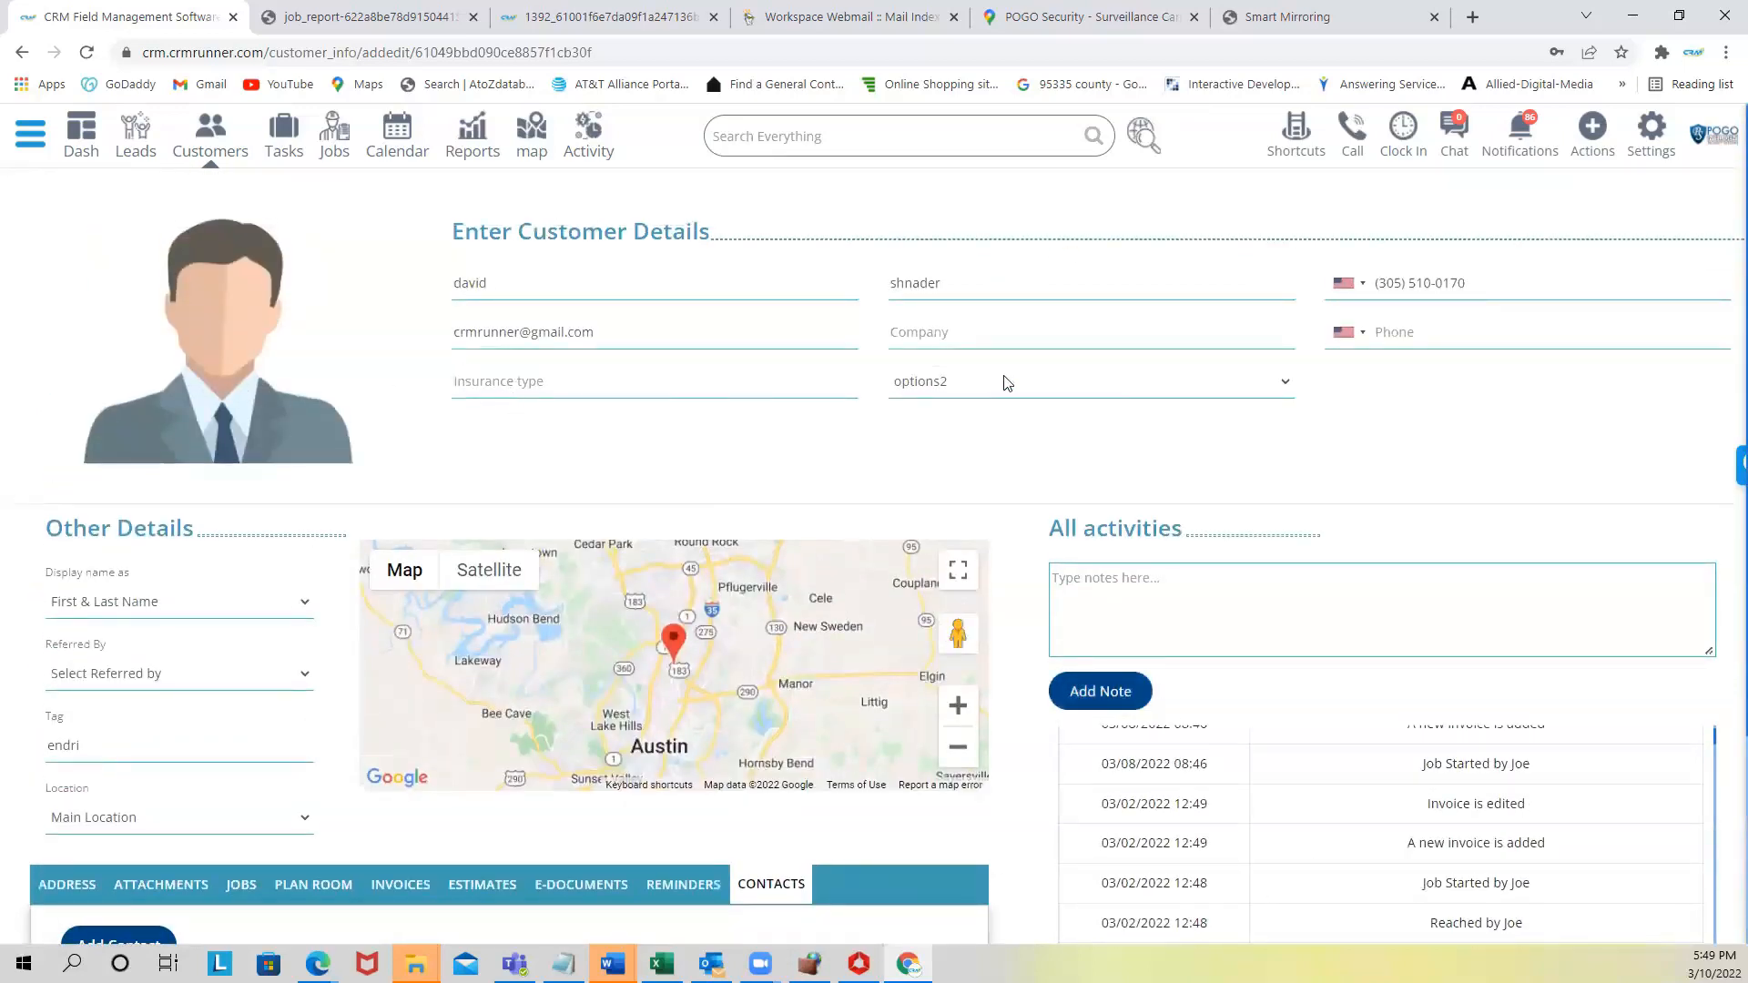
- Check the options2 field's choices without changing its value
{"action": "left_click", "coordinate": [1172, 380]}
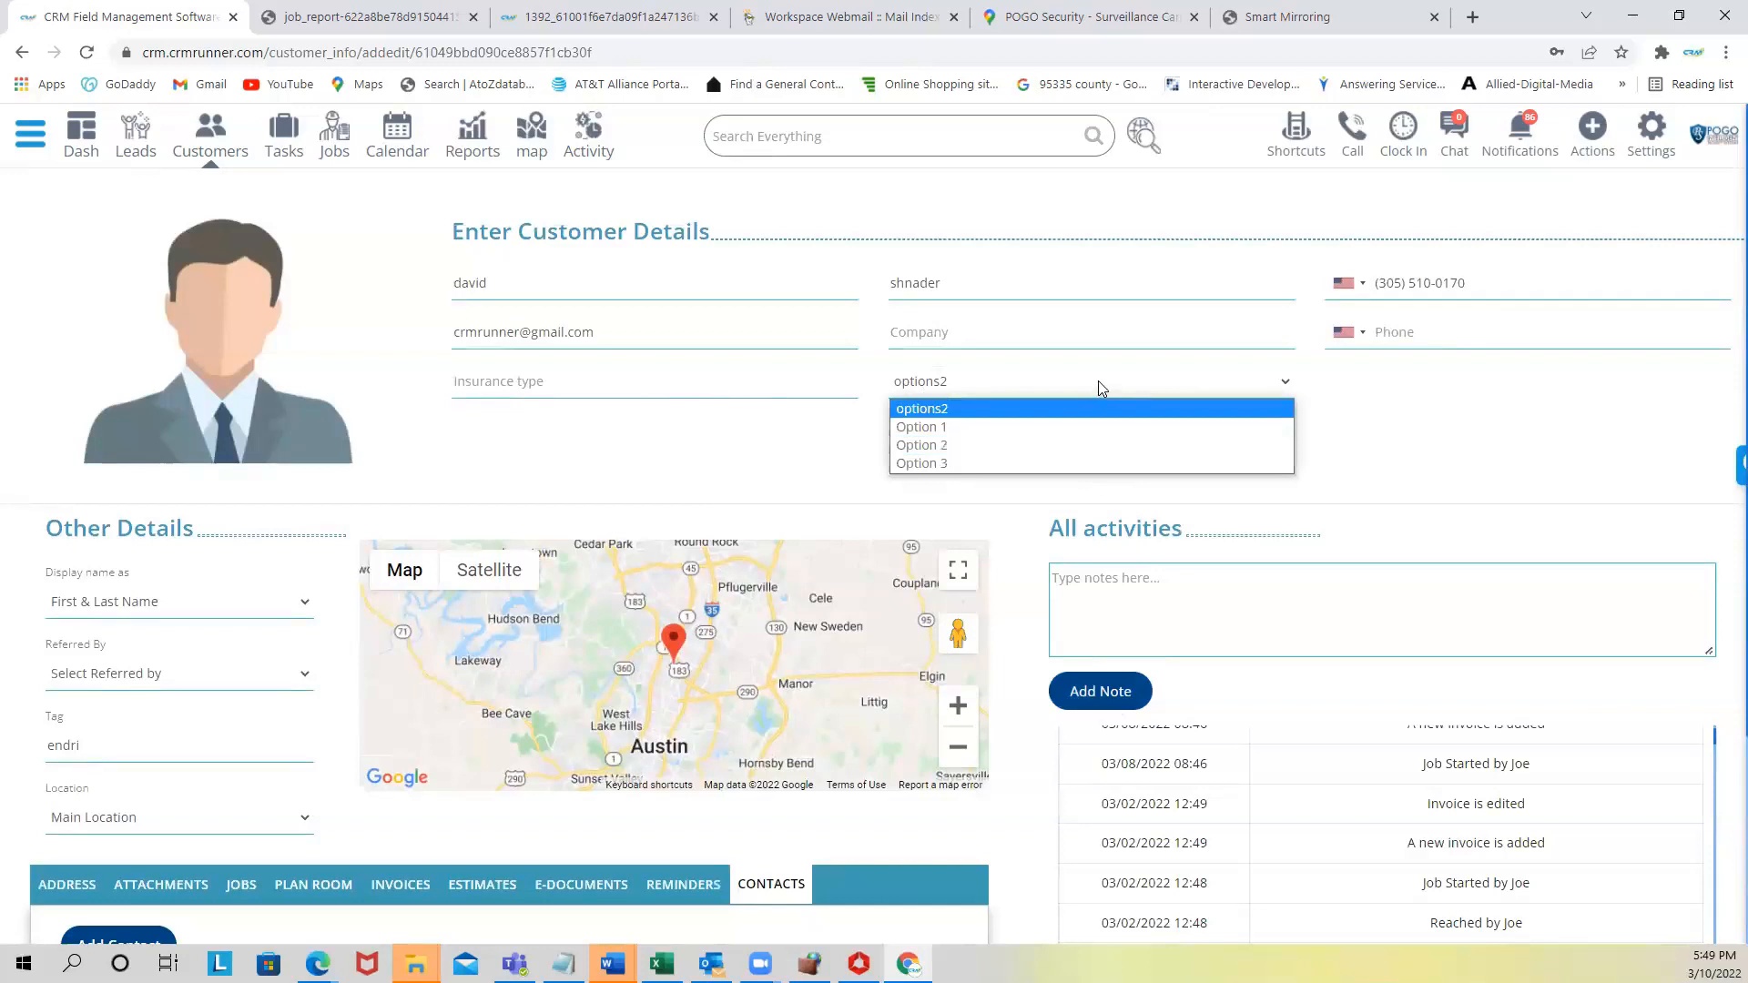
{"action": "left_click", "coordinate": [1425, 424]}
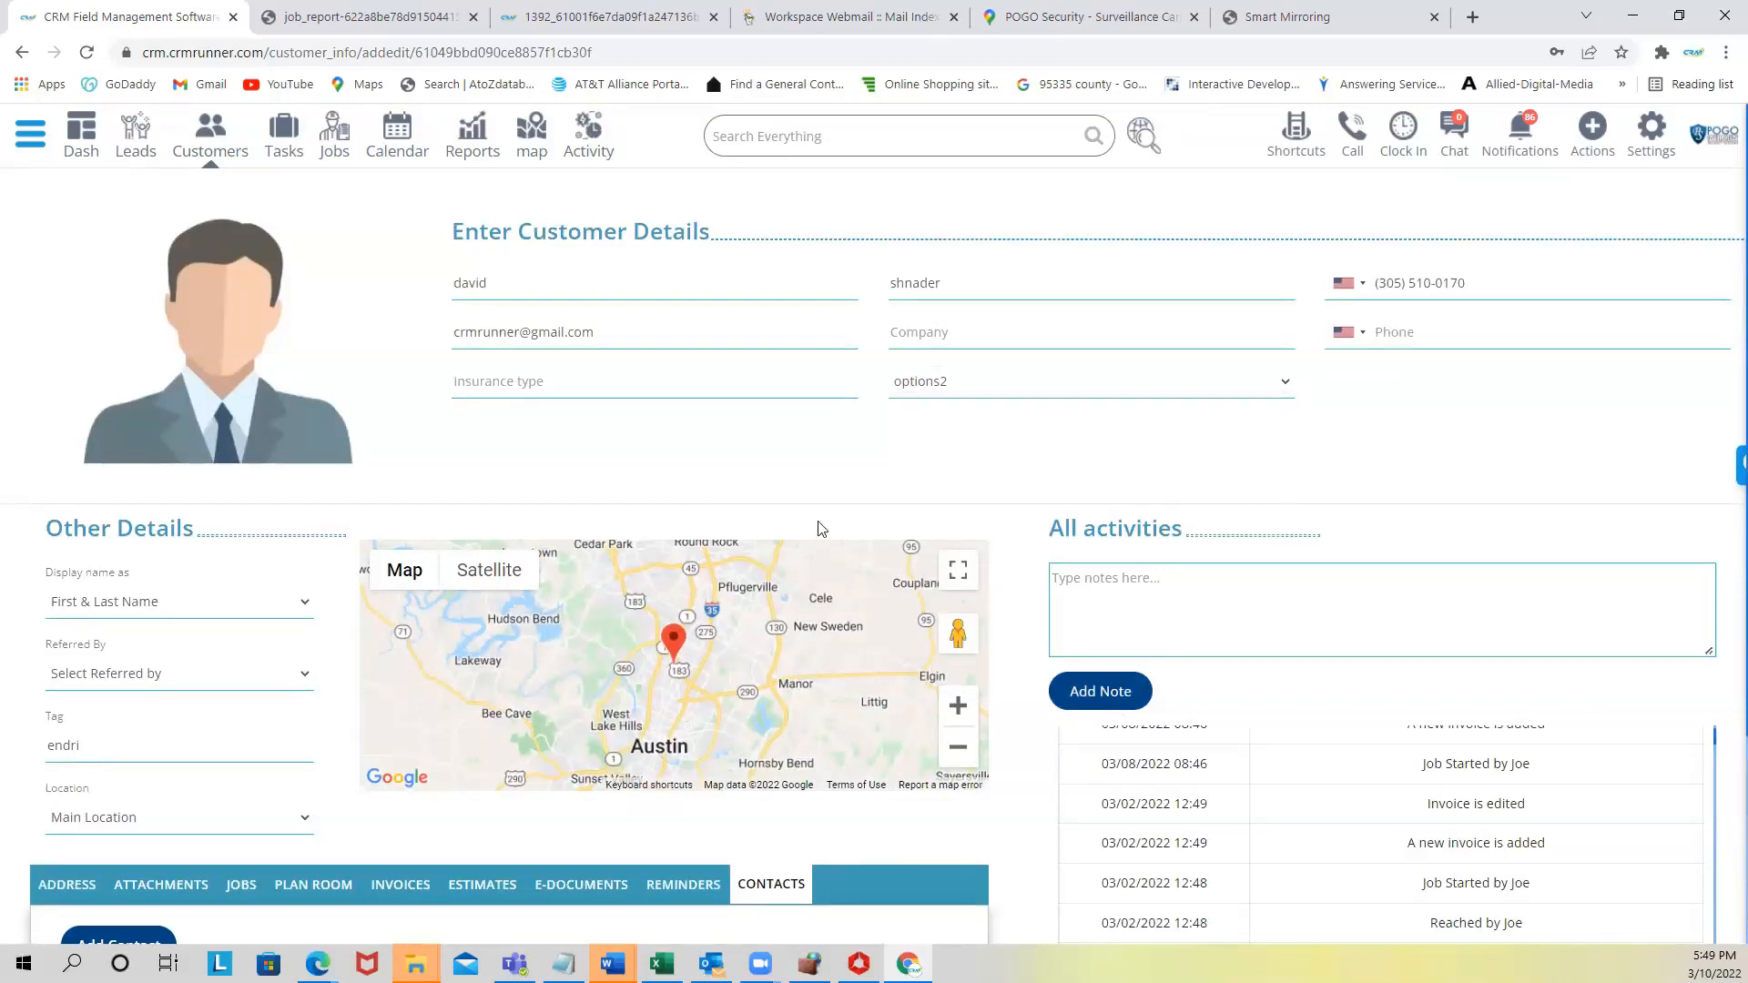
{"action": "scroll", "coordinate": [840, 492], "scroll_direction": "down", "scroll_amount": 2}
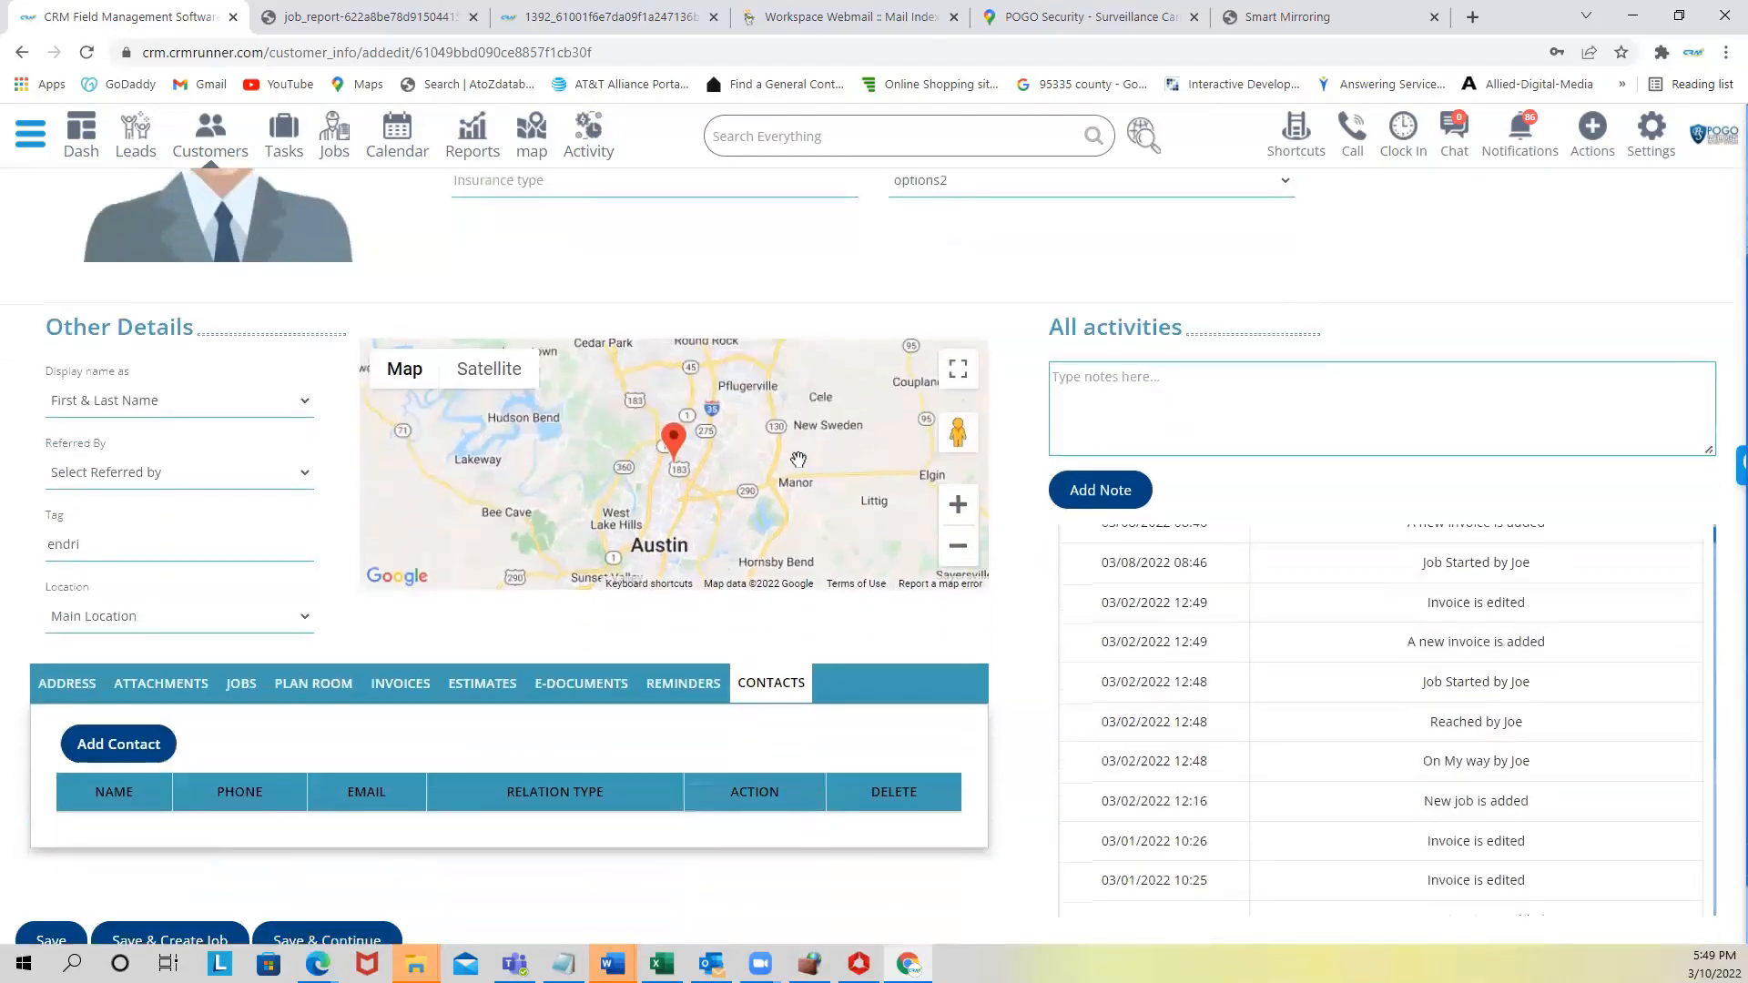
{"action": "scroll", "coordinate": [755, 450], "scroll_direction": "up", "scroll_amount": 2}
- Go through the side menu's Bookings group to the booking page settings
{"action": "left_click", "coordinate": [27, 136]}
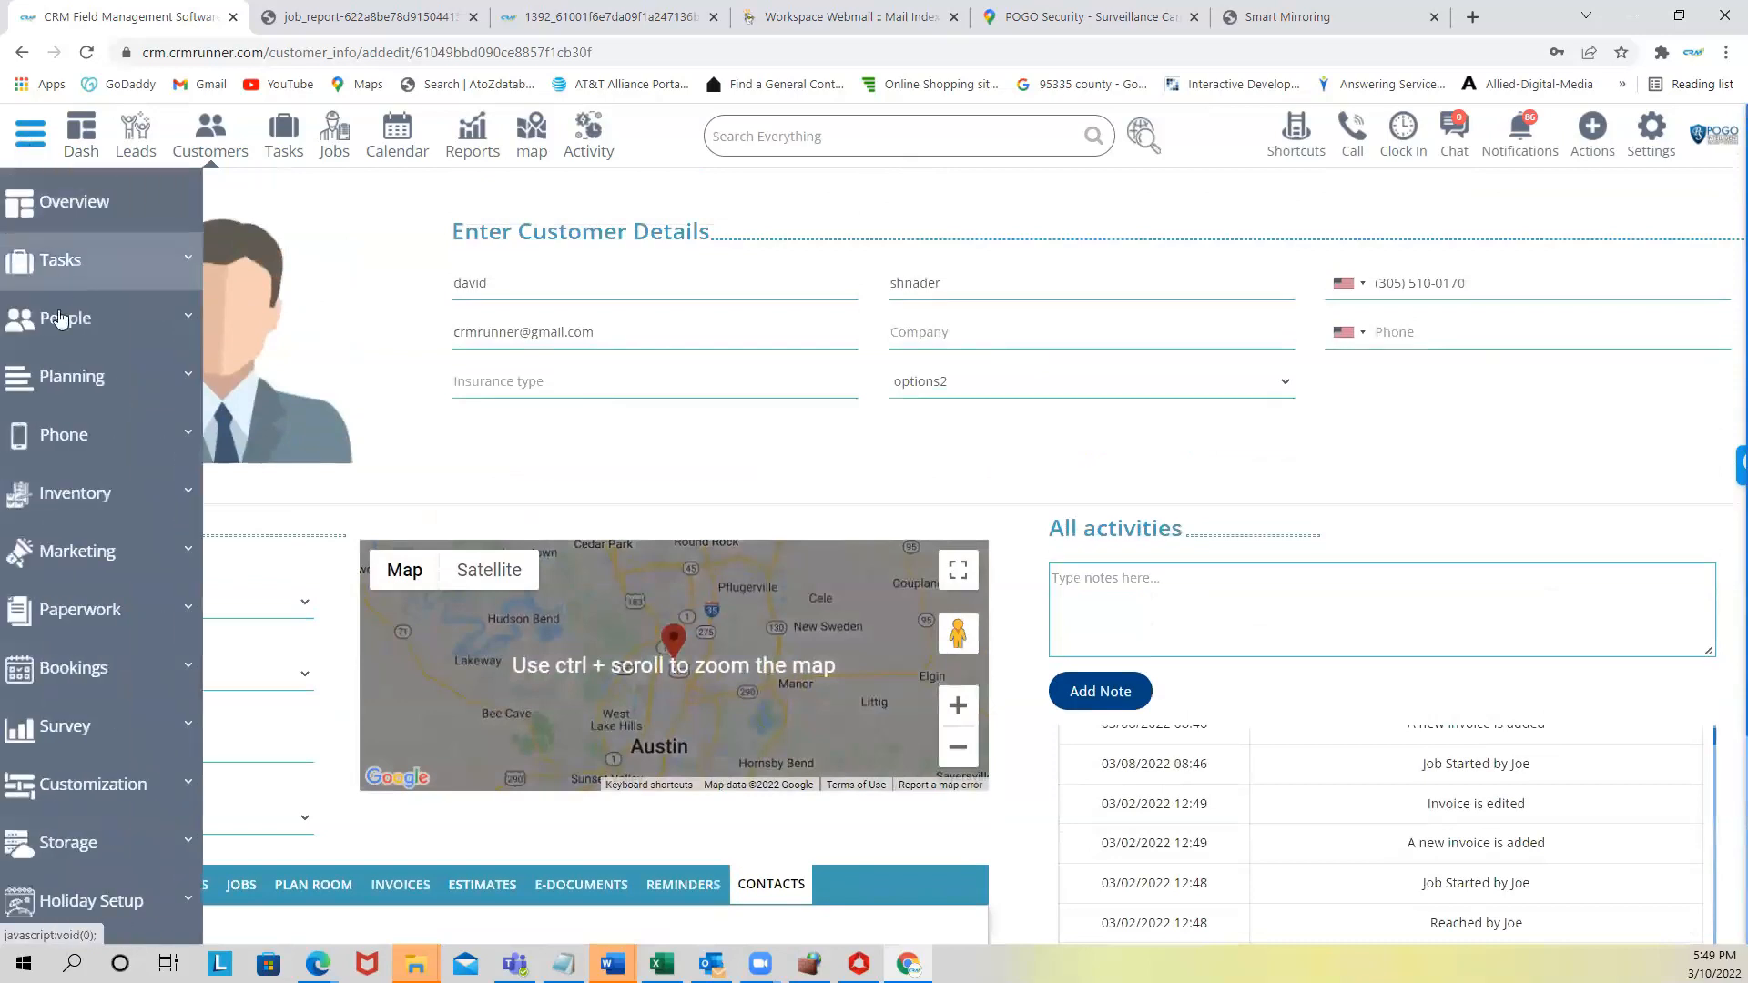
{"action": "left_click", "coordinate": [61, 785]}
{"action": "scroll", "coordinate": [78, 801], "scroll_direction": "down", "scroll_amount": 4}
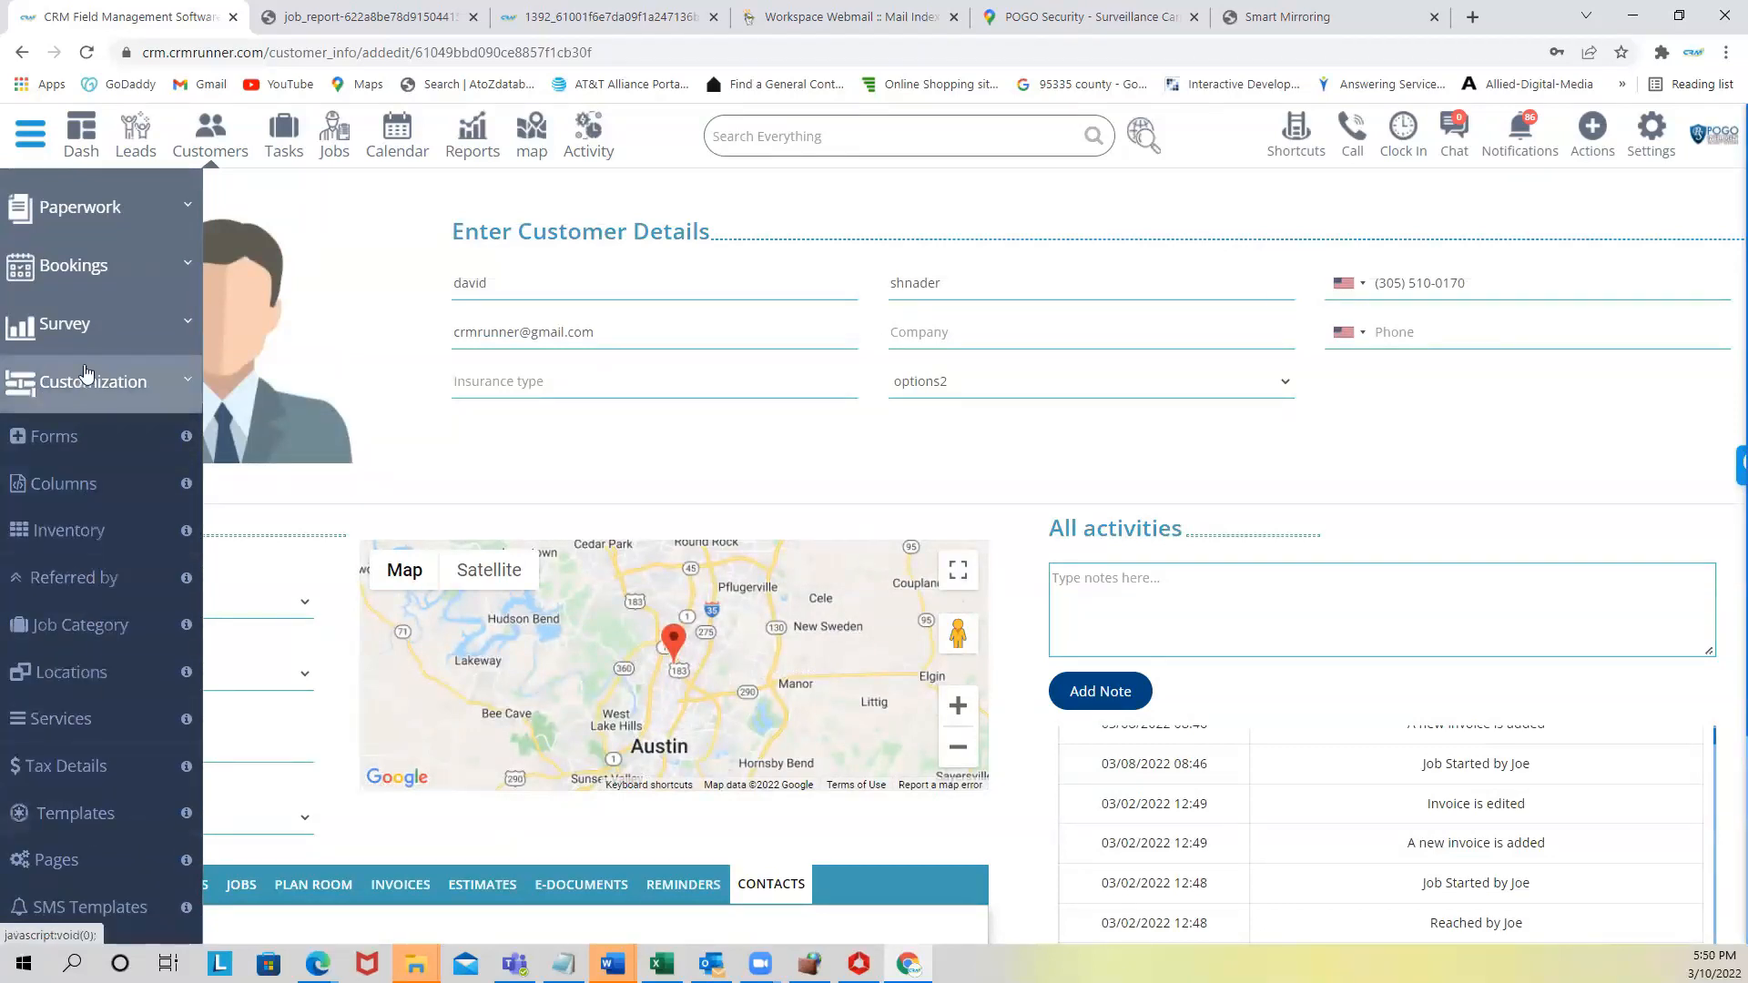
{"action": "left_click", "coordinate": [77, 266]}
{"action": "left_click", "coordinate": [65, 556]}
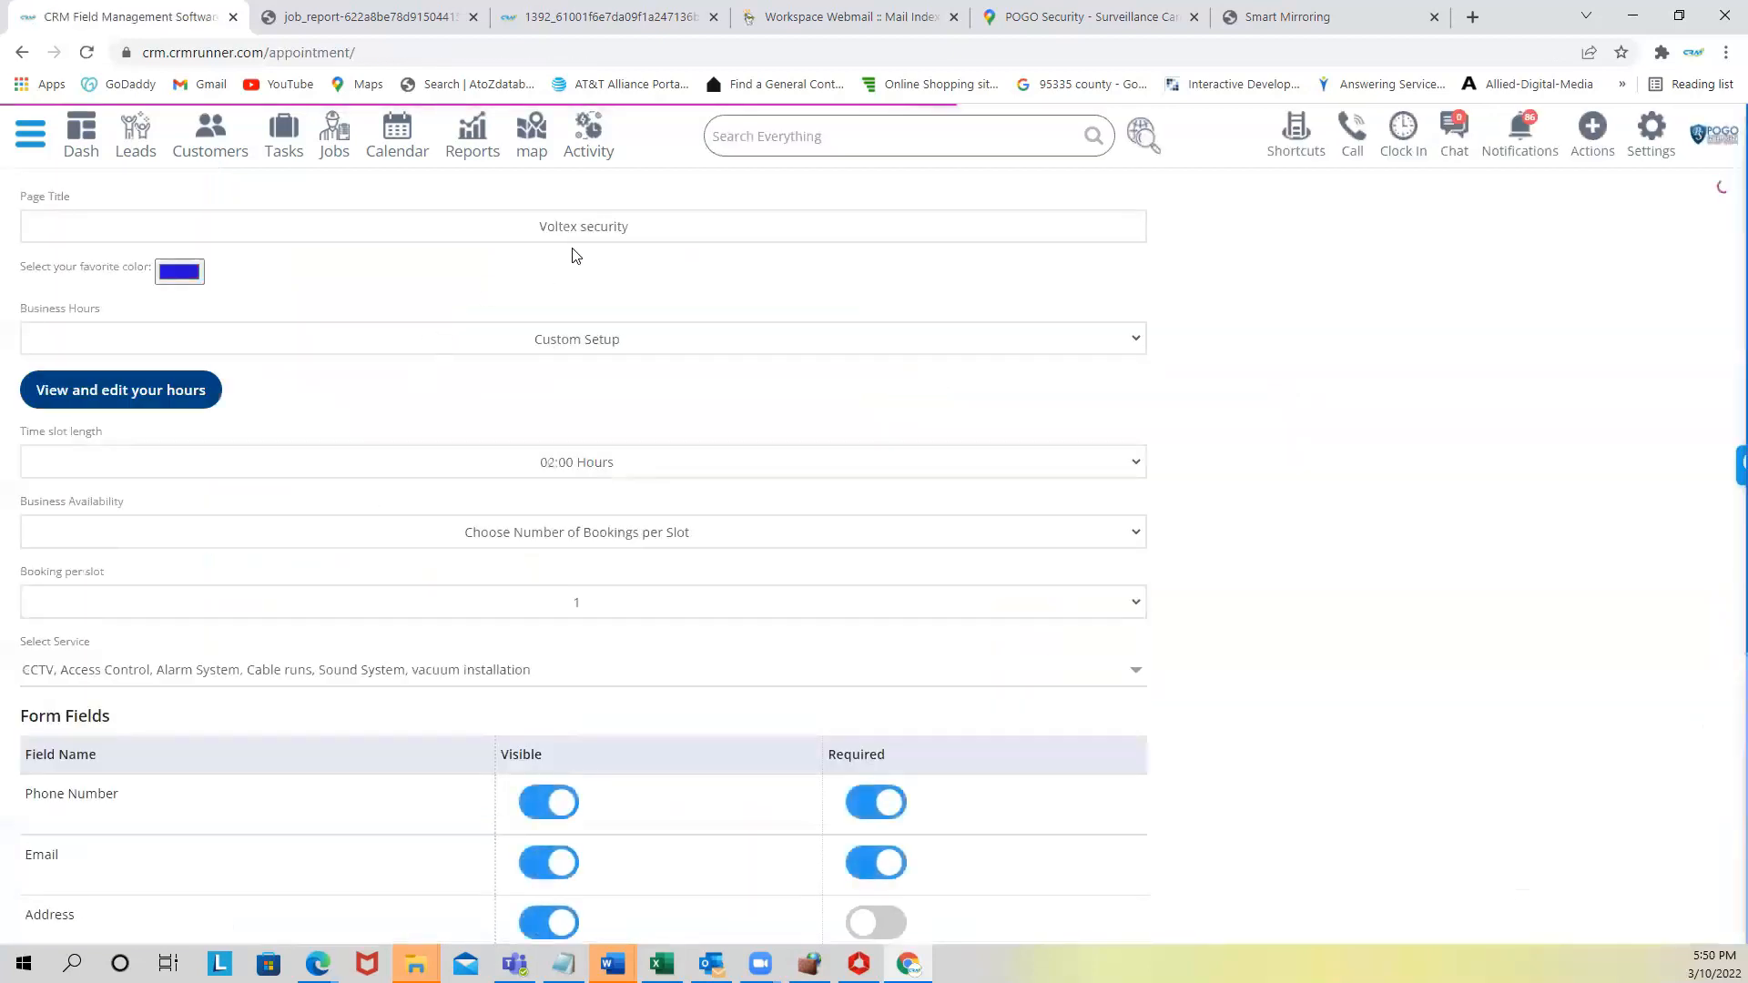
- Retitle the booking page 'west electrical' and change its colour from blue to green
{"action": "left_click_drag", "start_coordinate": [537, 229], "coordinate": [654, 211]}
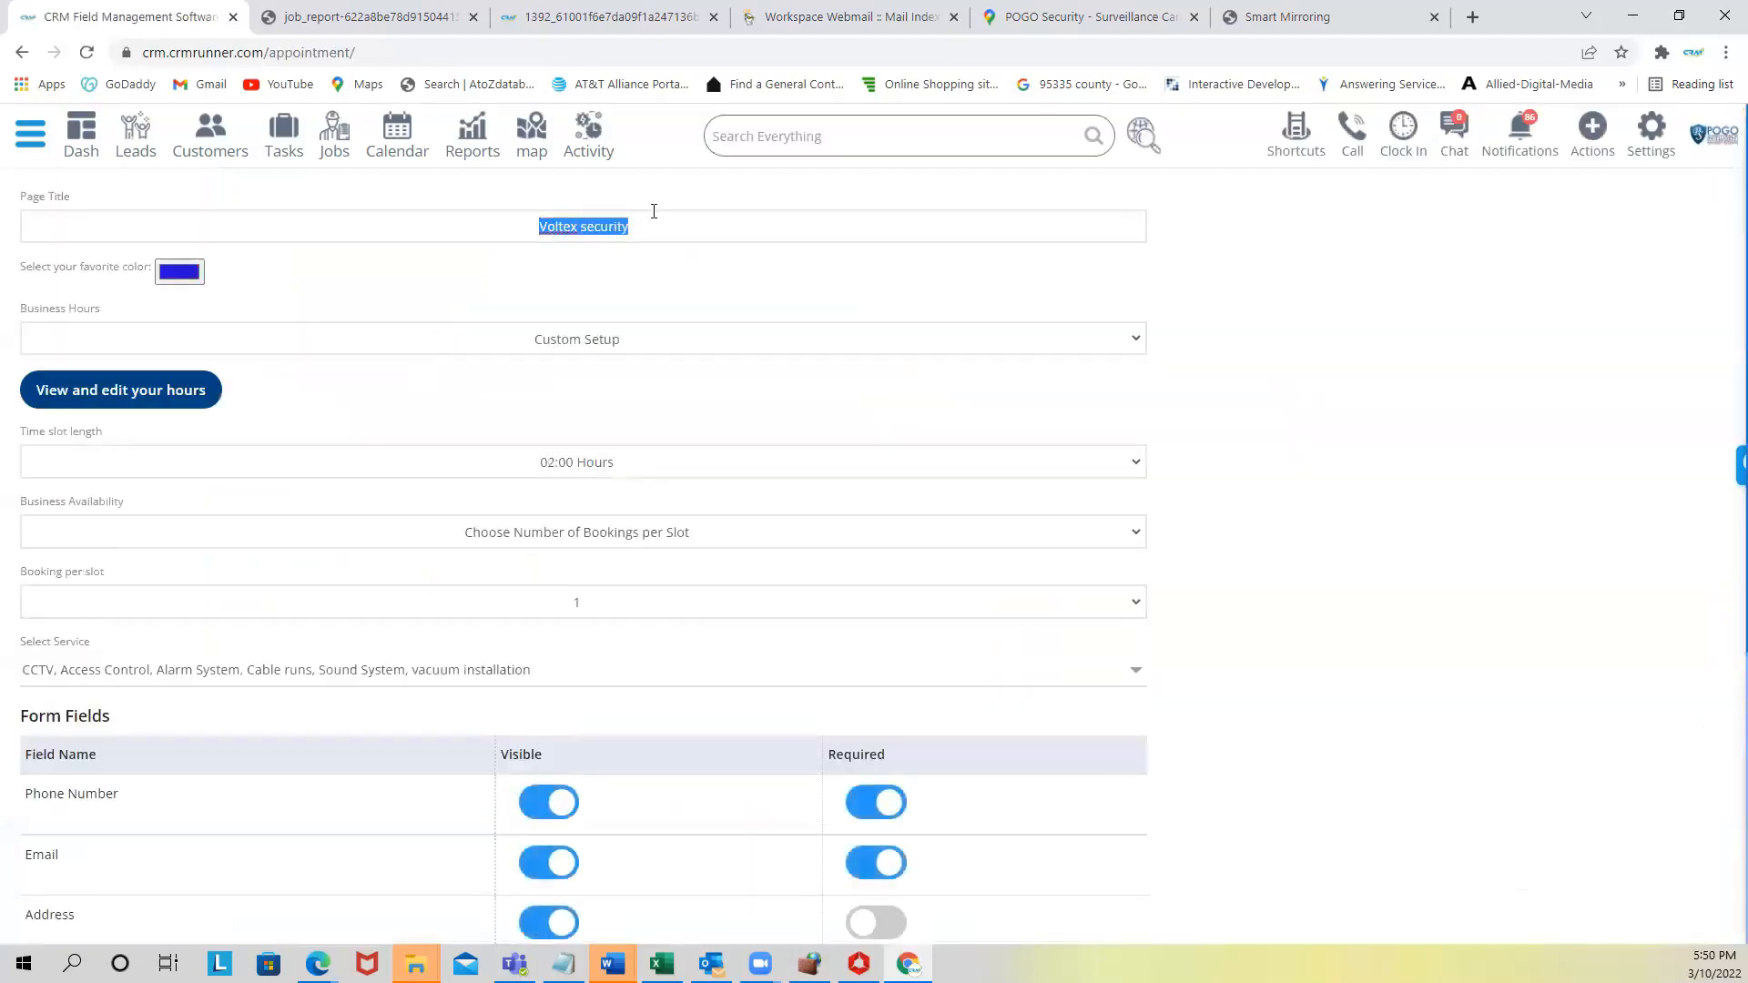
{"action": "type", "text": "west electrical"}
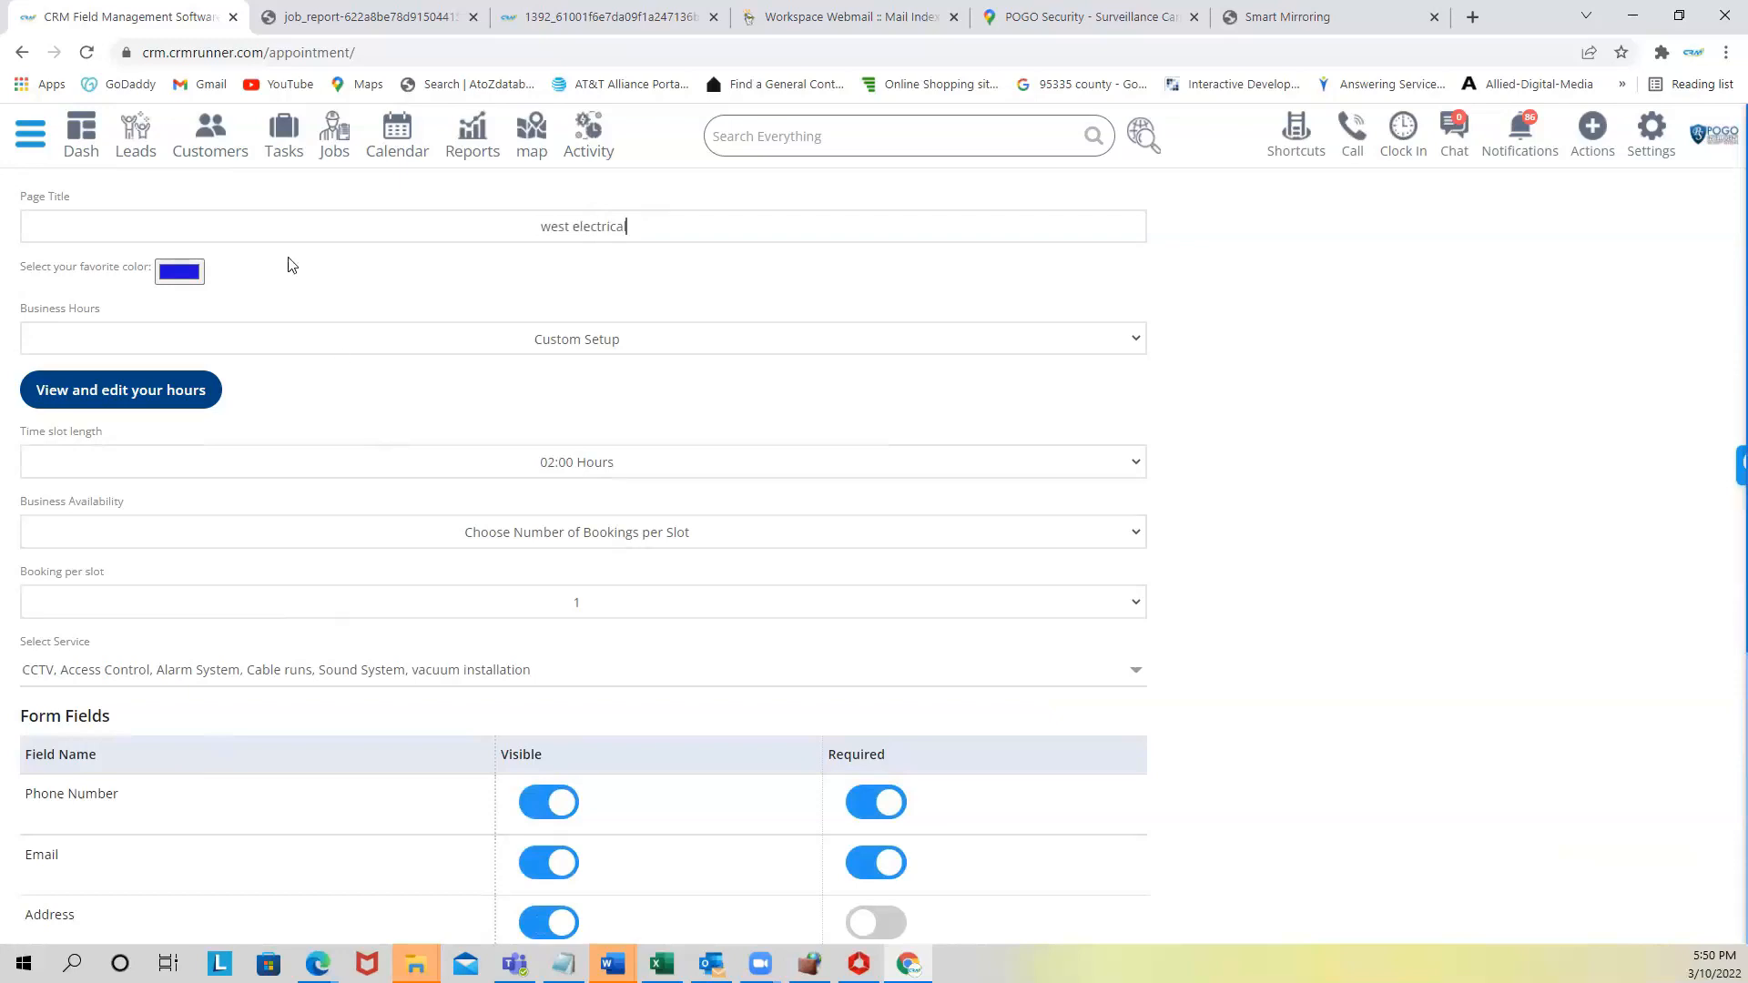
{"action": "left_click", "coordinate": [180, 271]}
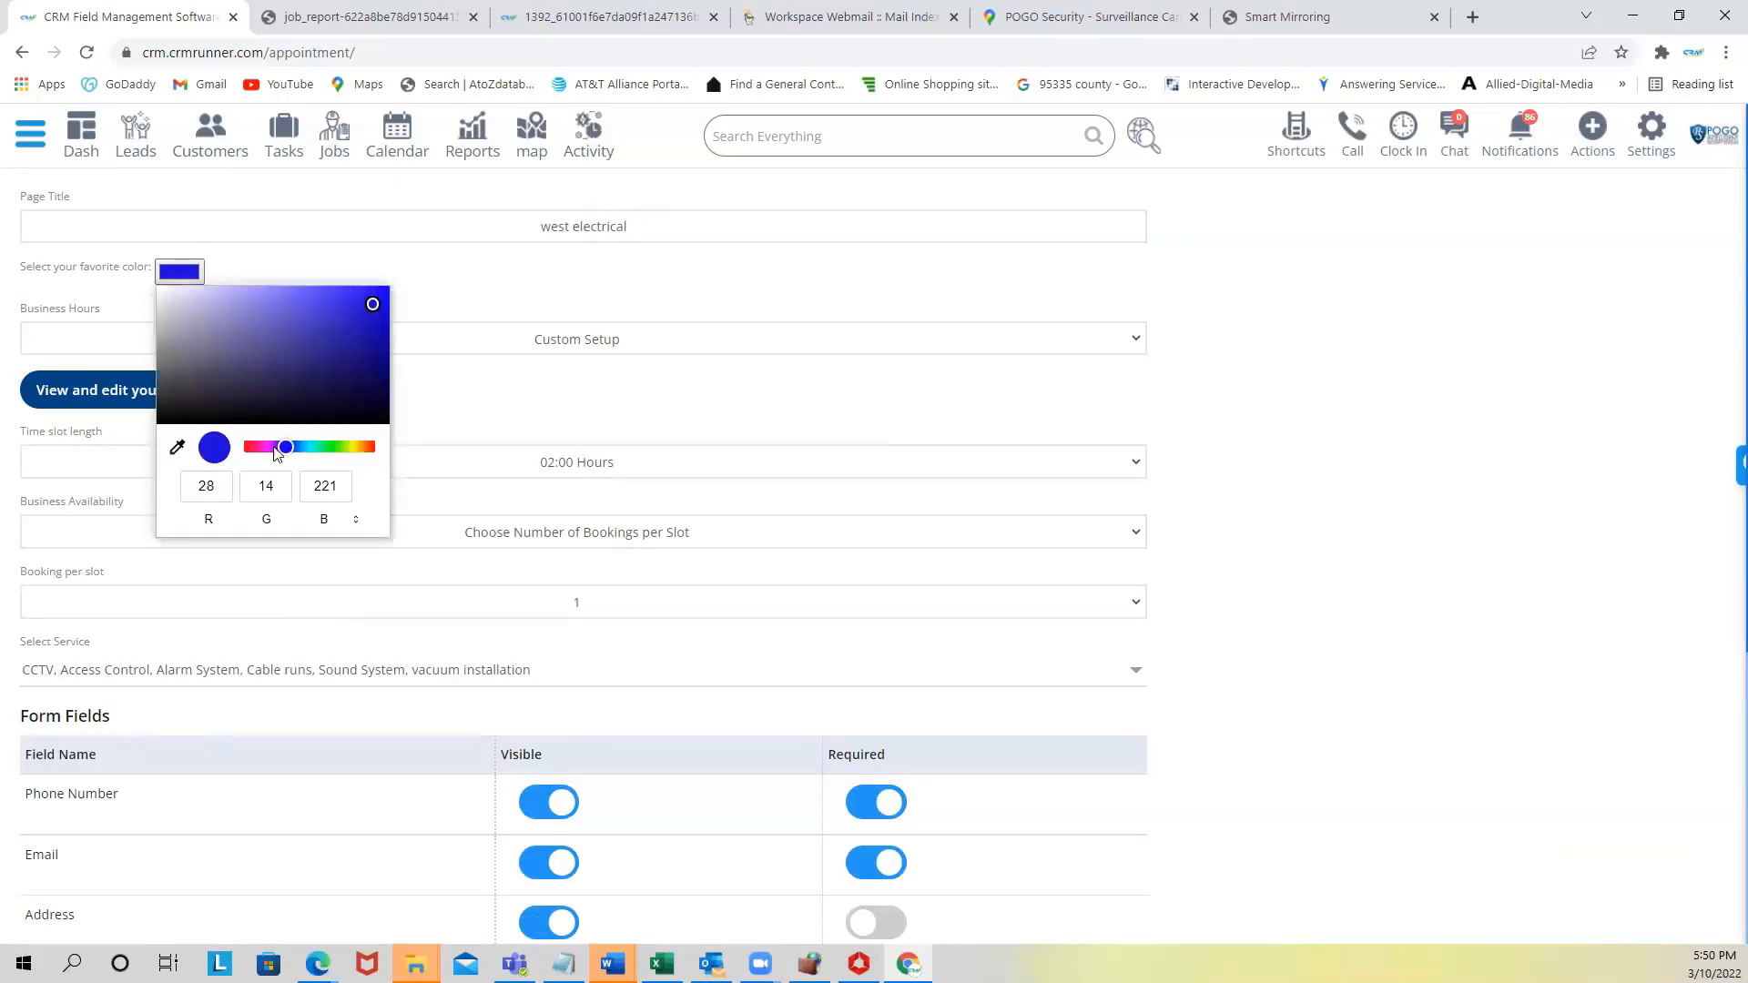
{"action": "left_click", "coordinate": [326, 448]}
{"action": "left_click", "coordinate": [318, 273]}
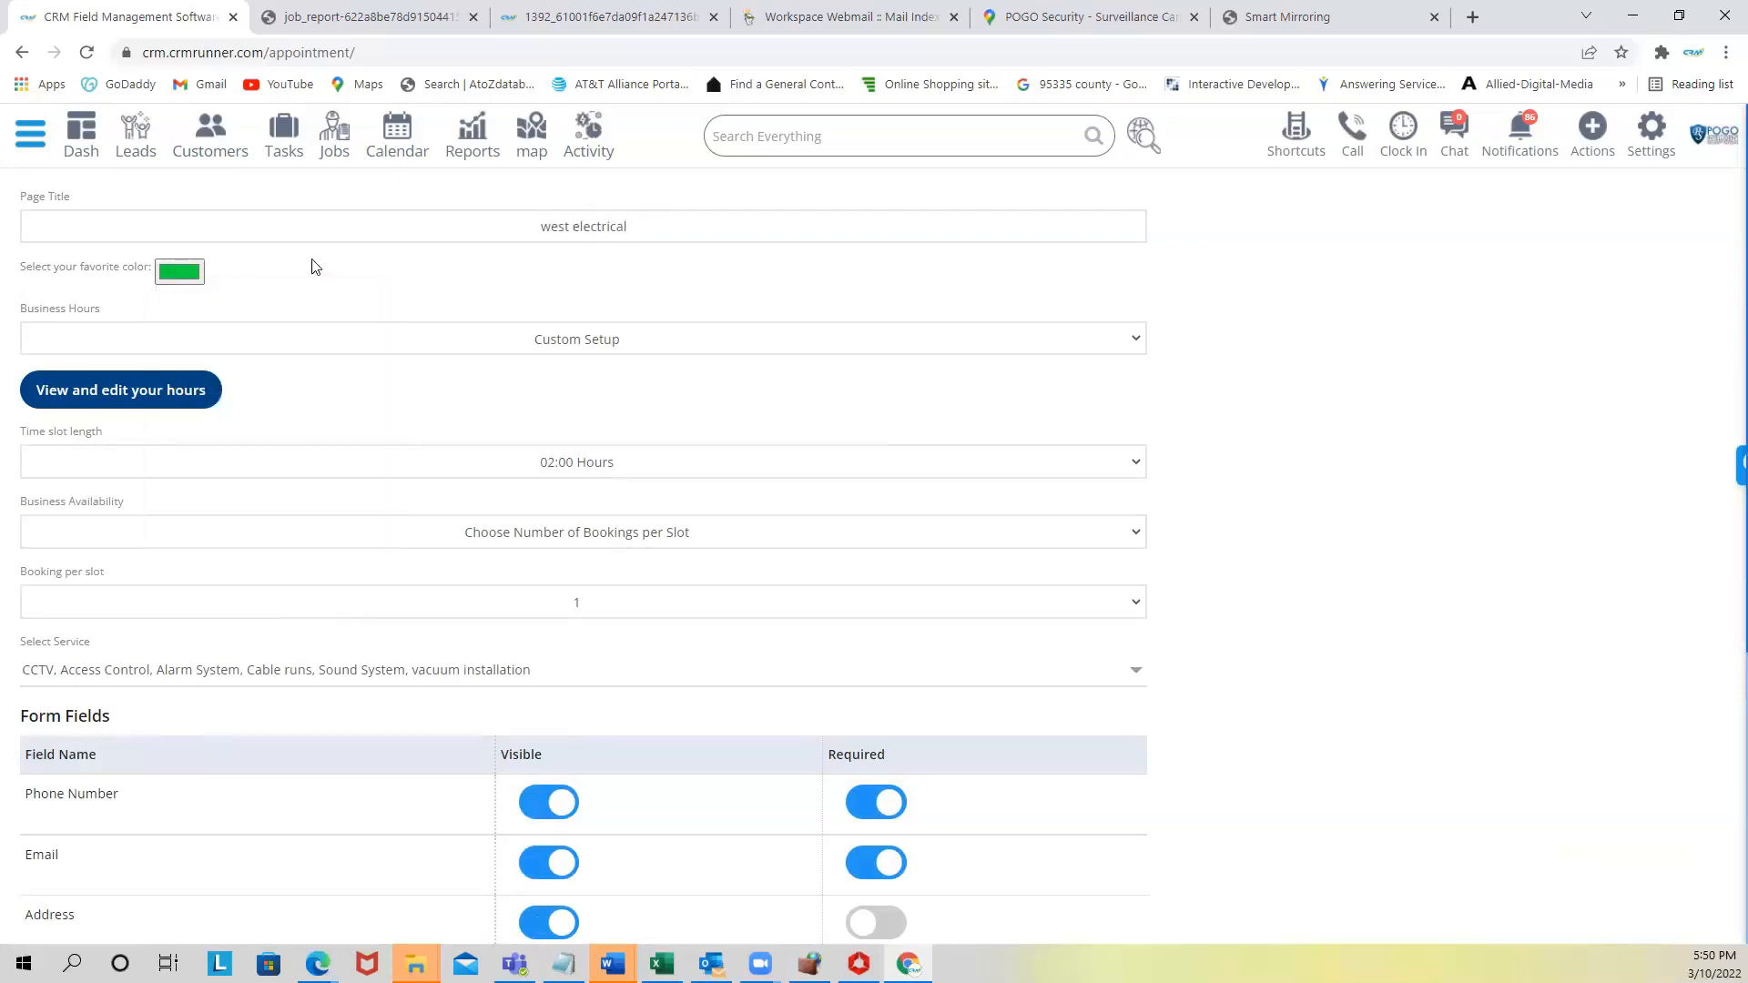
- Review the weekly business hours and services list, then save the booking settings
{"action": "left_click", "coordinate": [195, 398]}
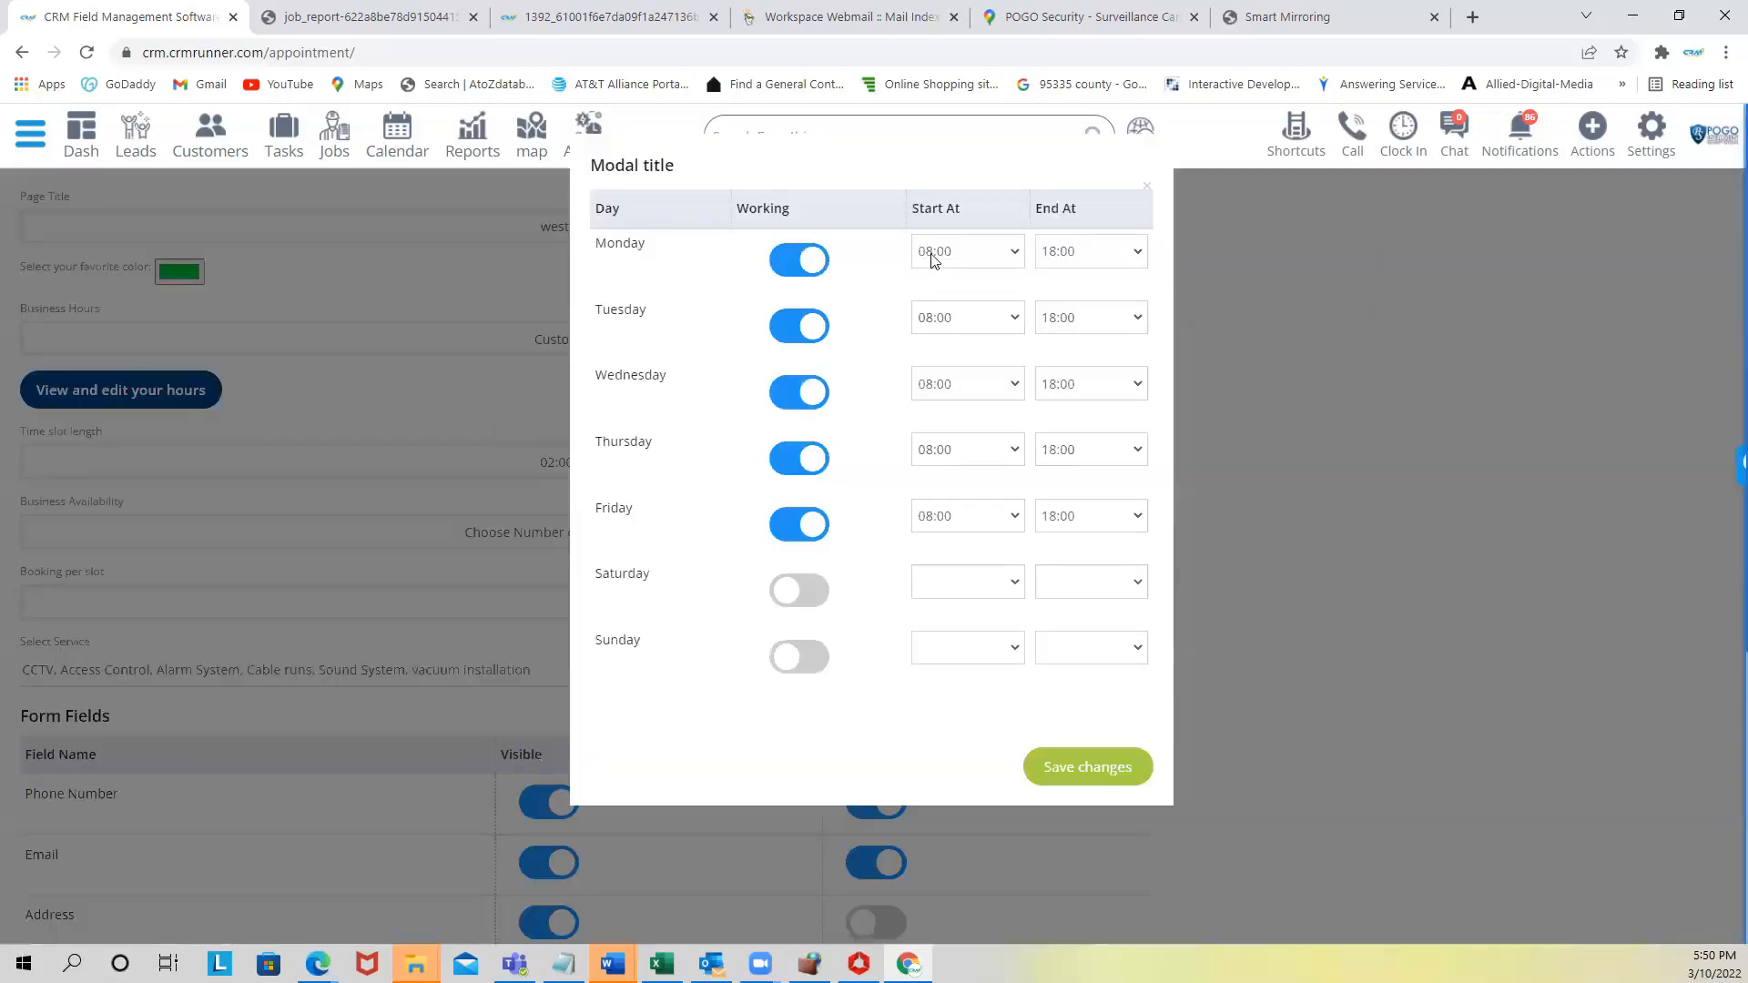
{"action": "left_click", "coordinate": [1149, 186]}
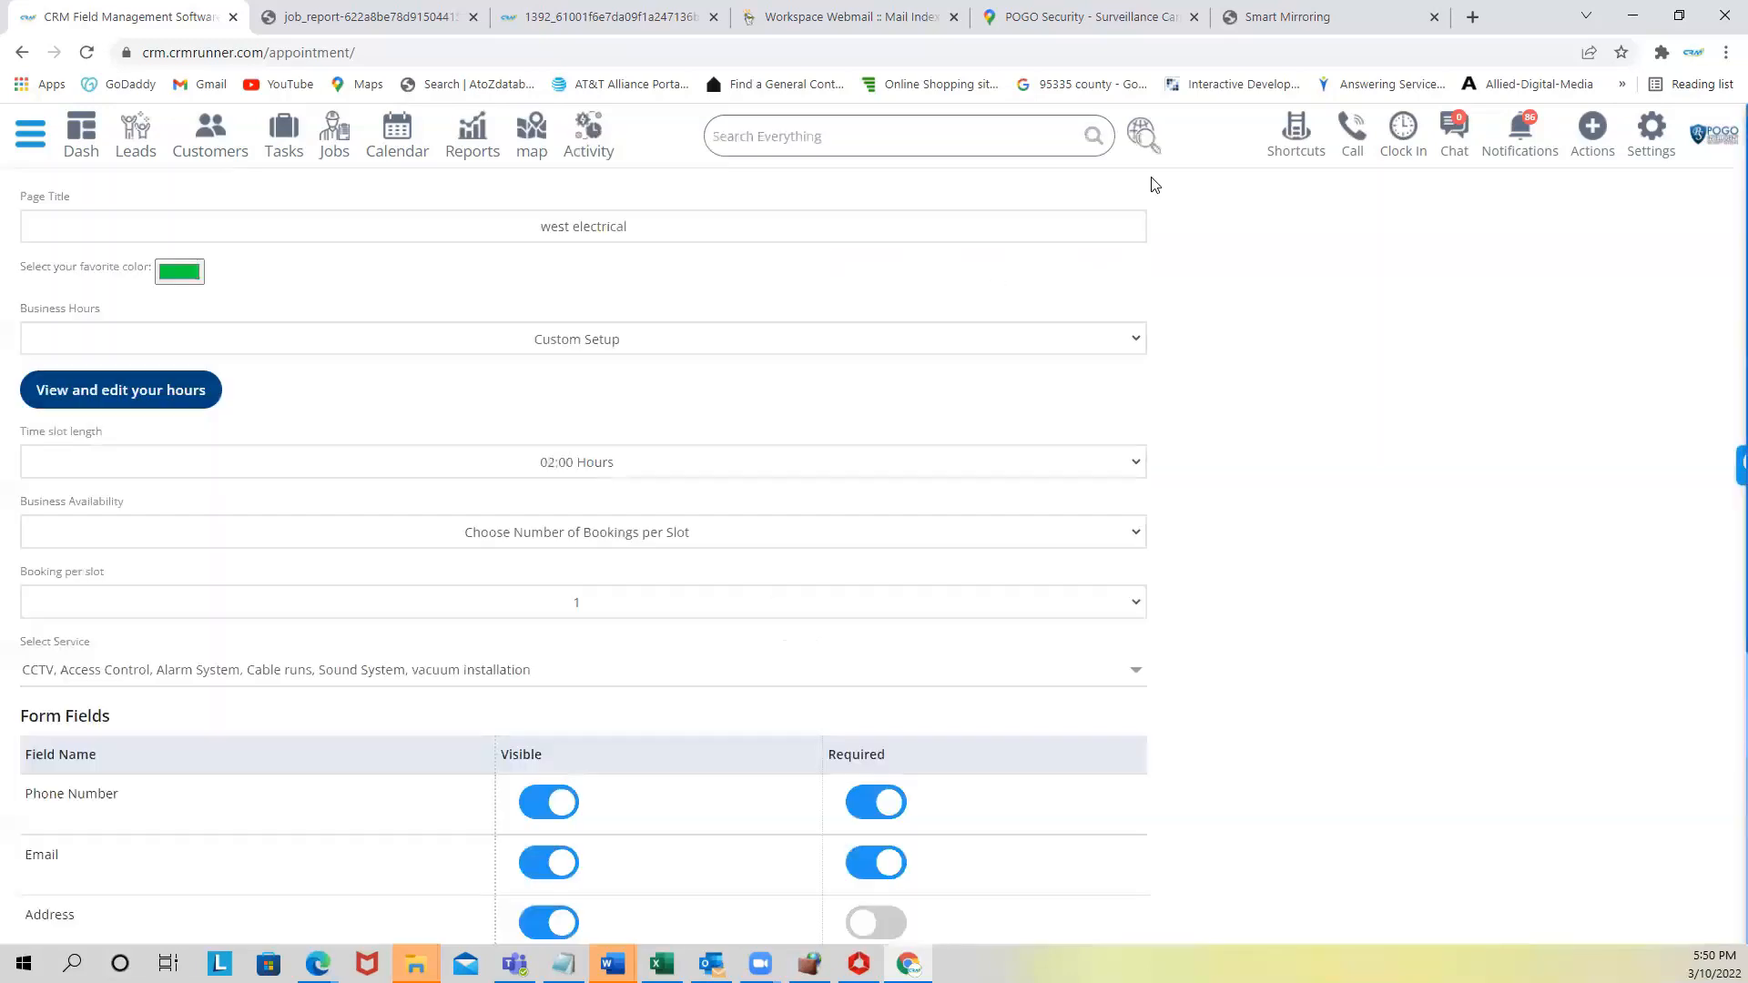
{"action": "scroll", "coordinate": [429, 499], "scroll_direction": "down", "scroll_amount": 4}
{"action": "left_click", "coordinate": [365, 267]}
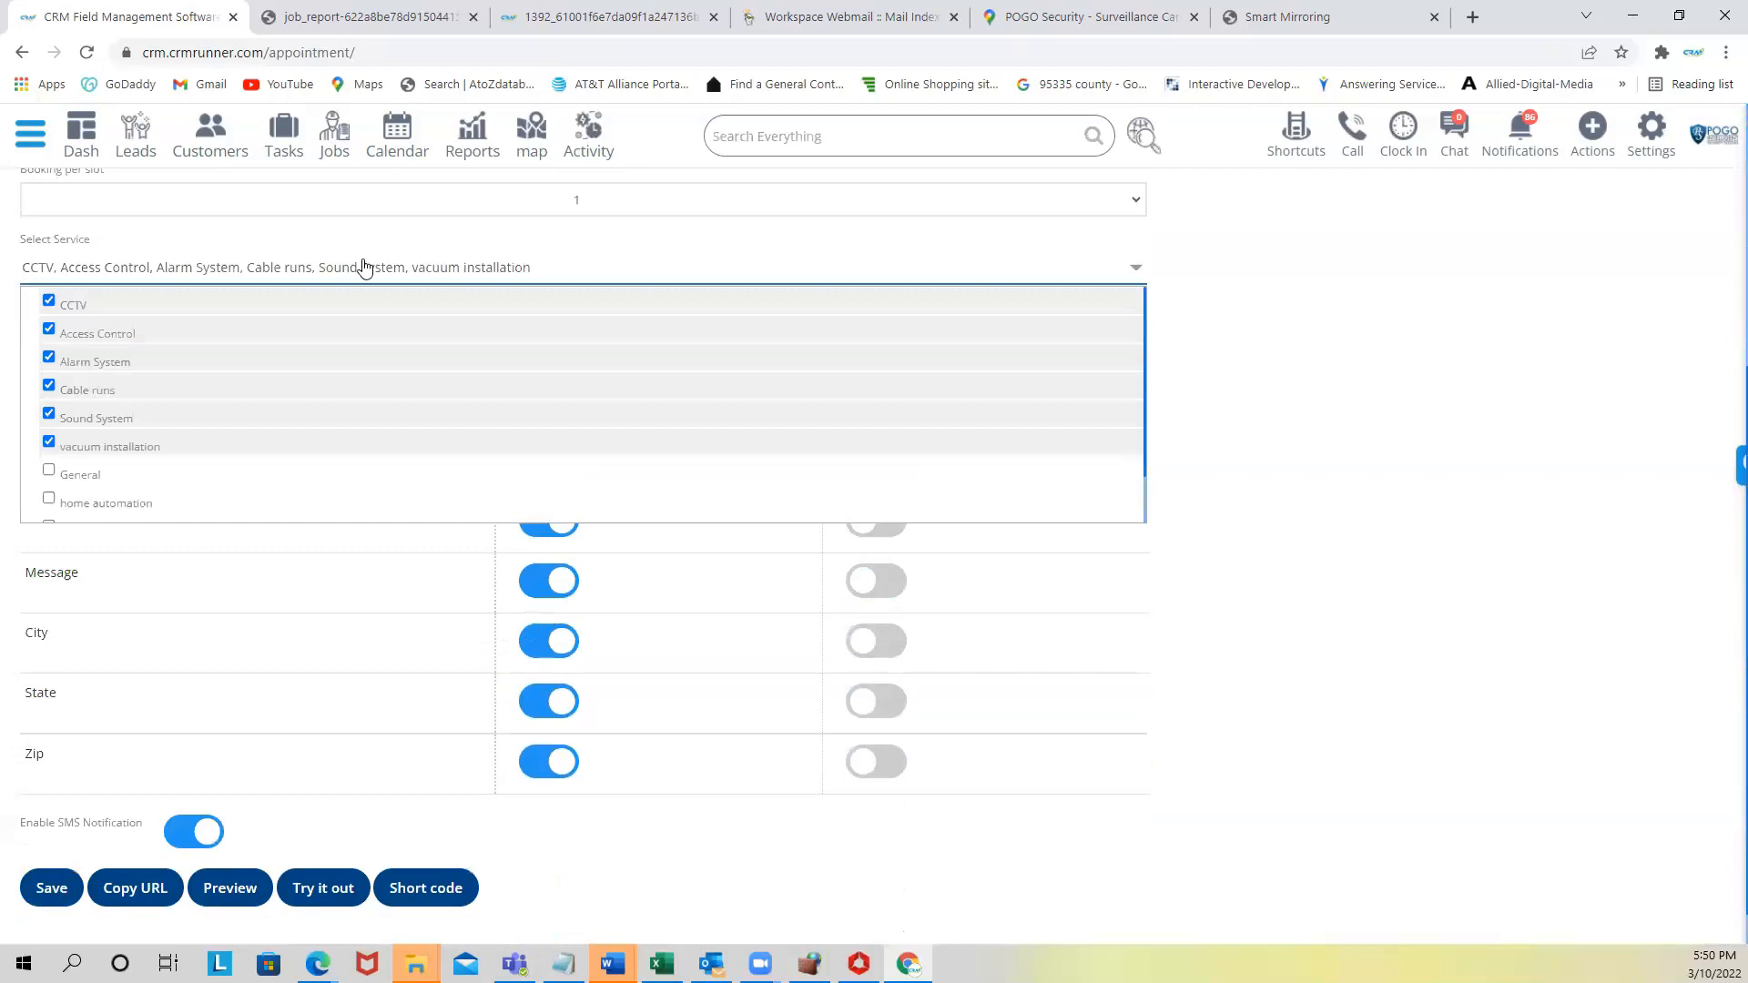
{"action": "left_click", "coordinate": [364, 267]}
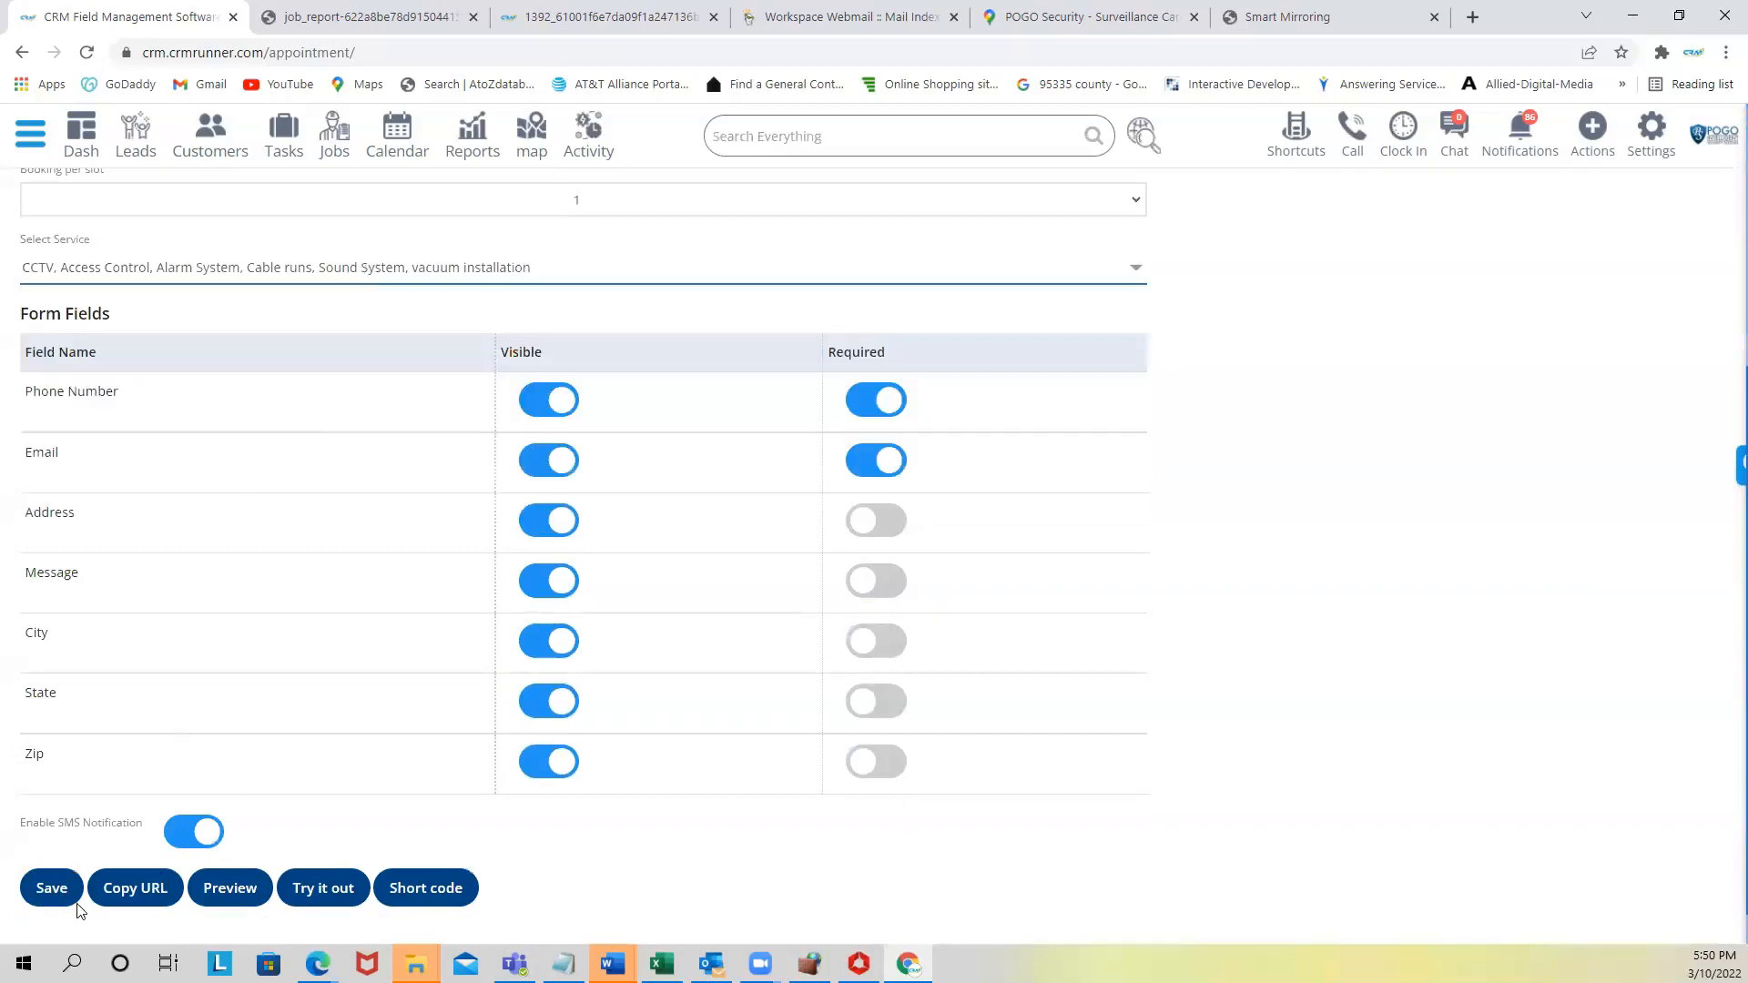
{"action": "left_click", "coordinate": [51, 899]}
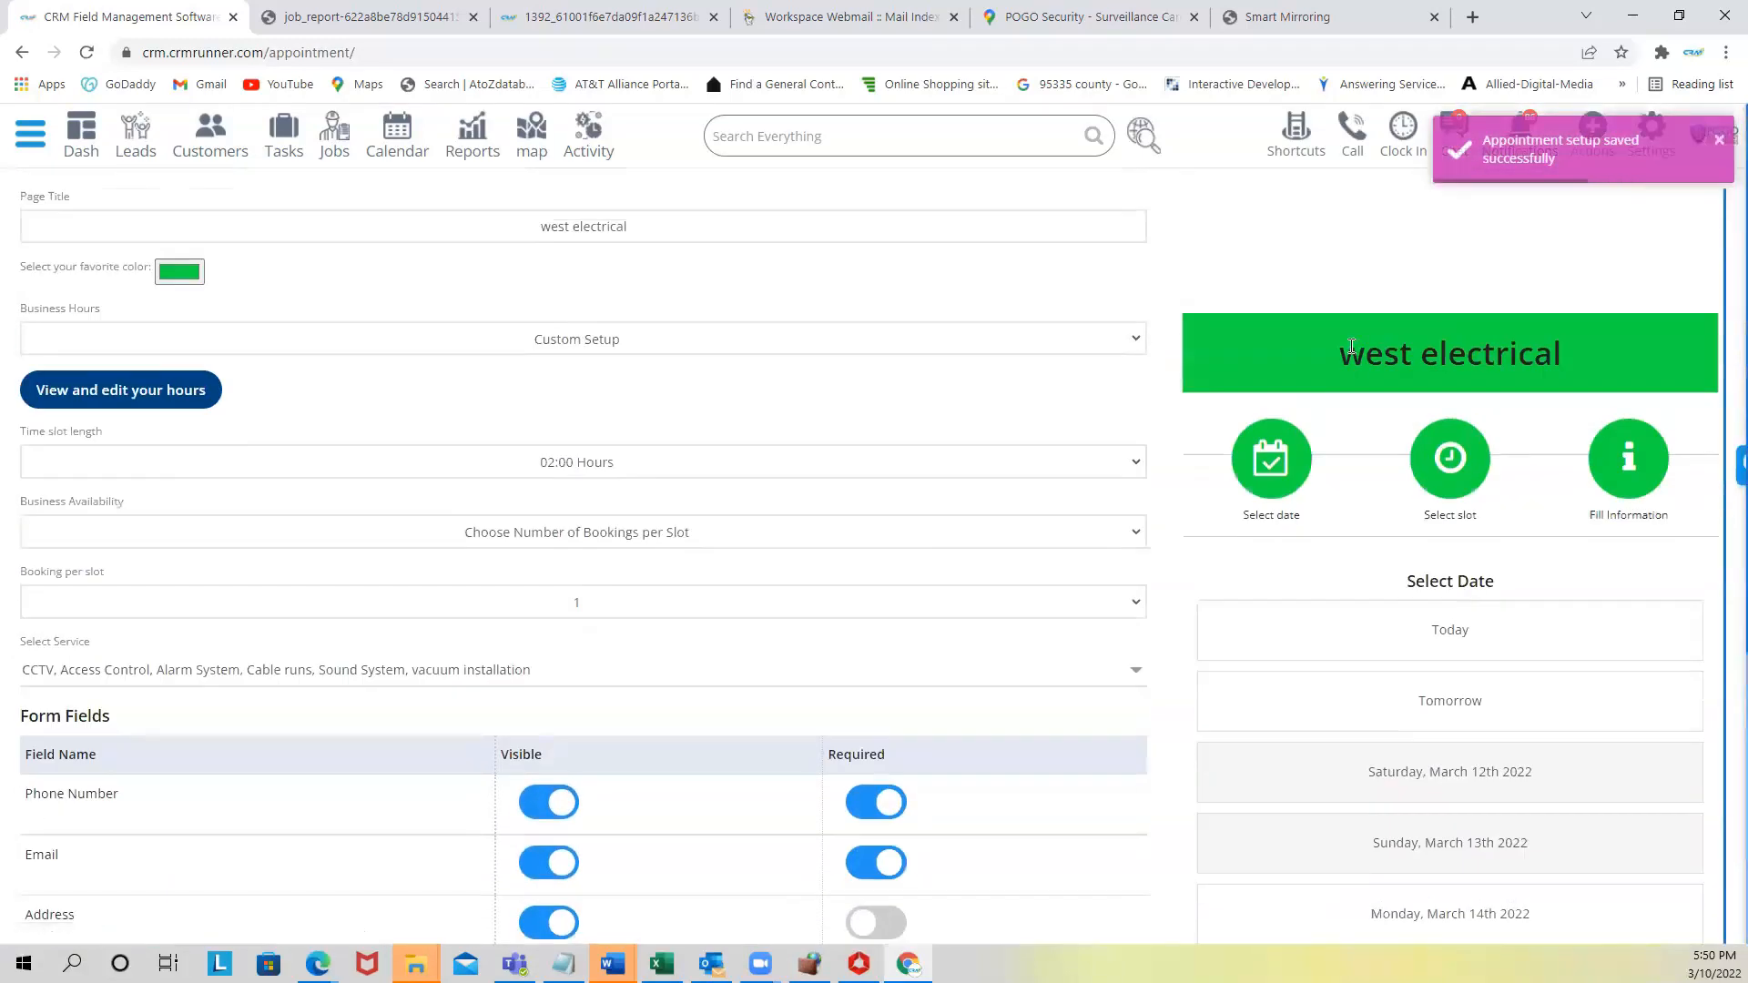
- In the preview, choose tomorrow at 10:00 with CCTV as the service
{"action": "scroll", "coordinate": [1475, 465], "scroll_direction": "down", "scroll_amount": 2}
{"action": "left_click", "coordinate": [1427, 569]}
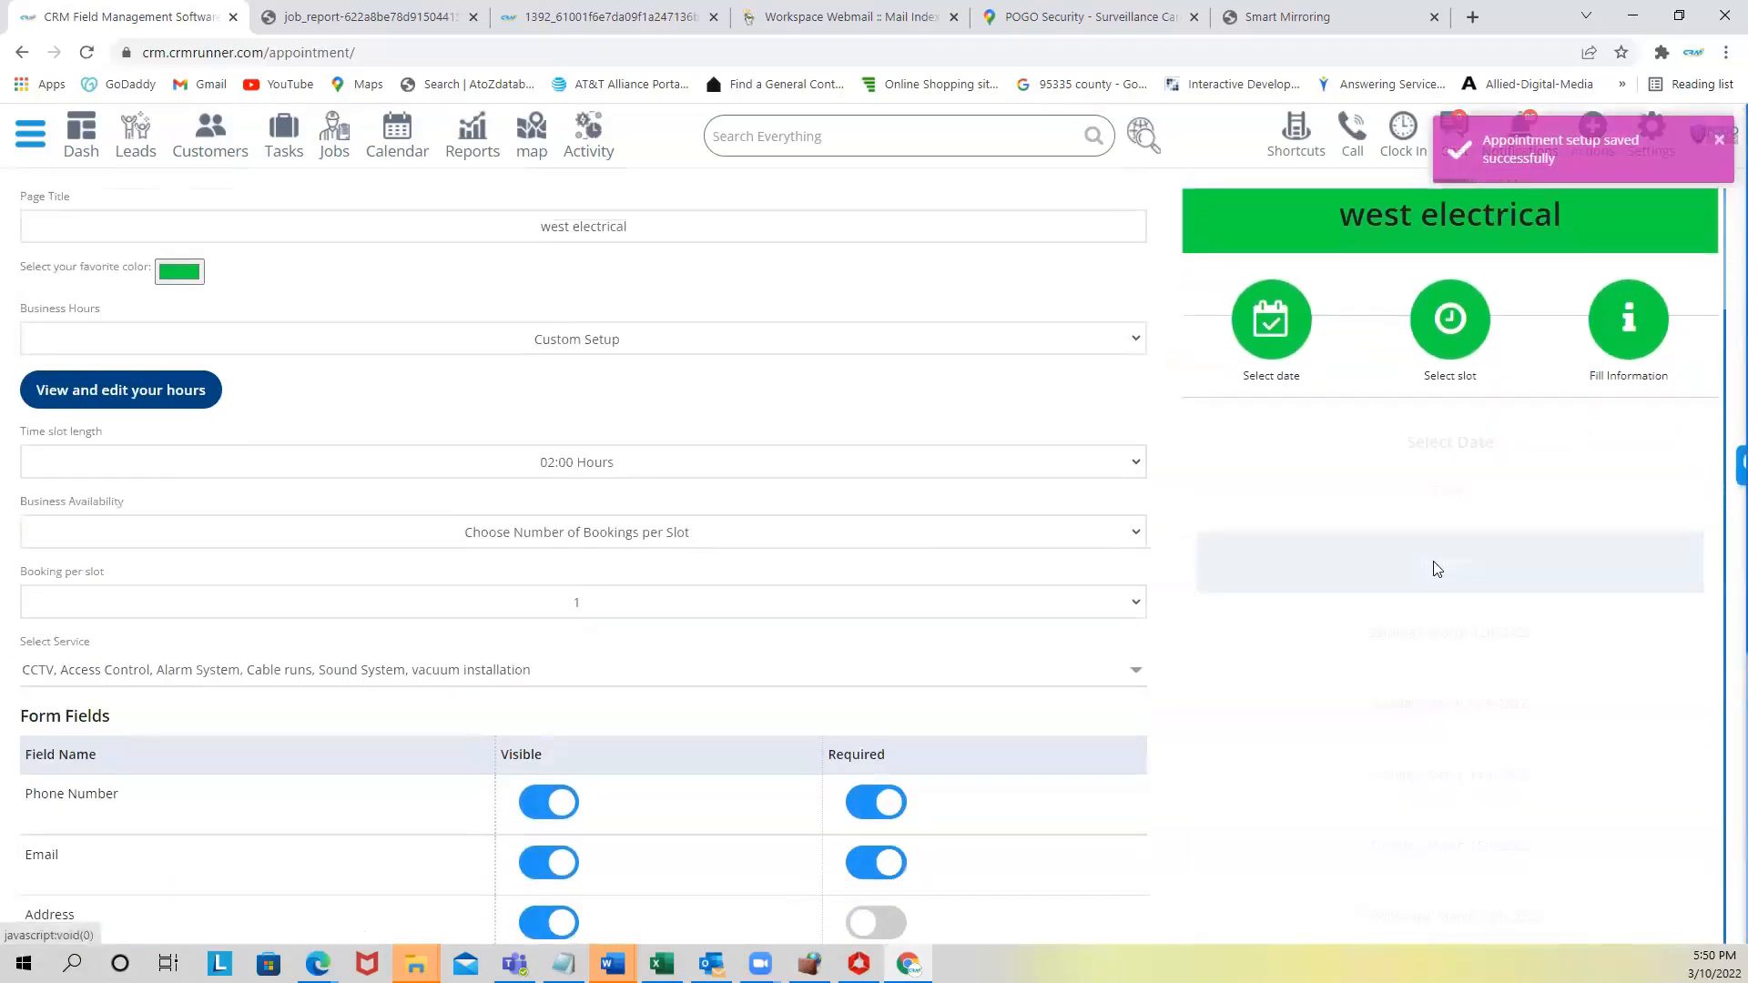
{"action": "left_click", "coordinate": [1438, 728]}
{"action": "left_click", "coordinate": [1435, 674]}
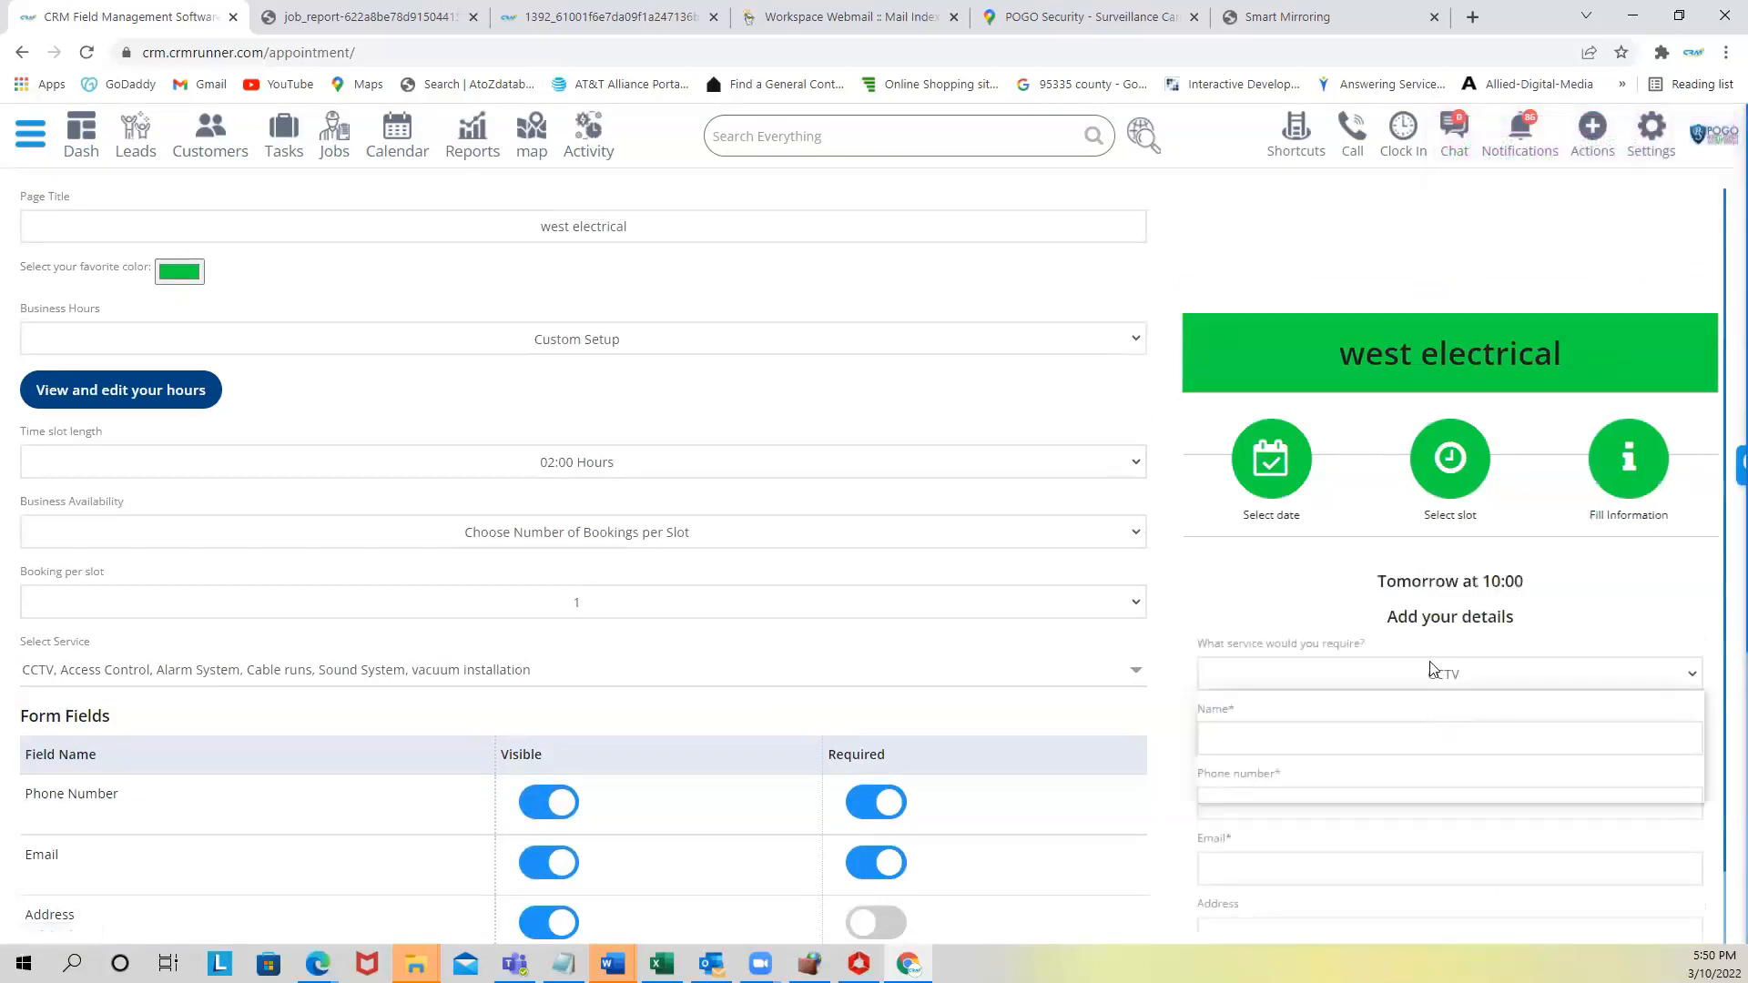
{"action": "left_click", "coordinate": [1365, 613]}
- Bring up the booking page's iframe shortcode
{"action": "scroll", "coordinate": [1338, 637], "scroll_direction": "down", "scroll_amount": 3}
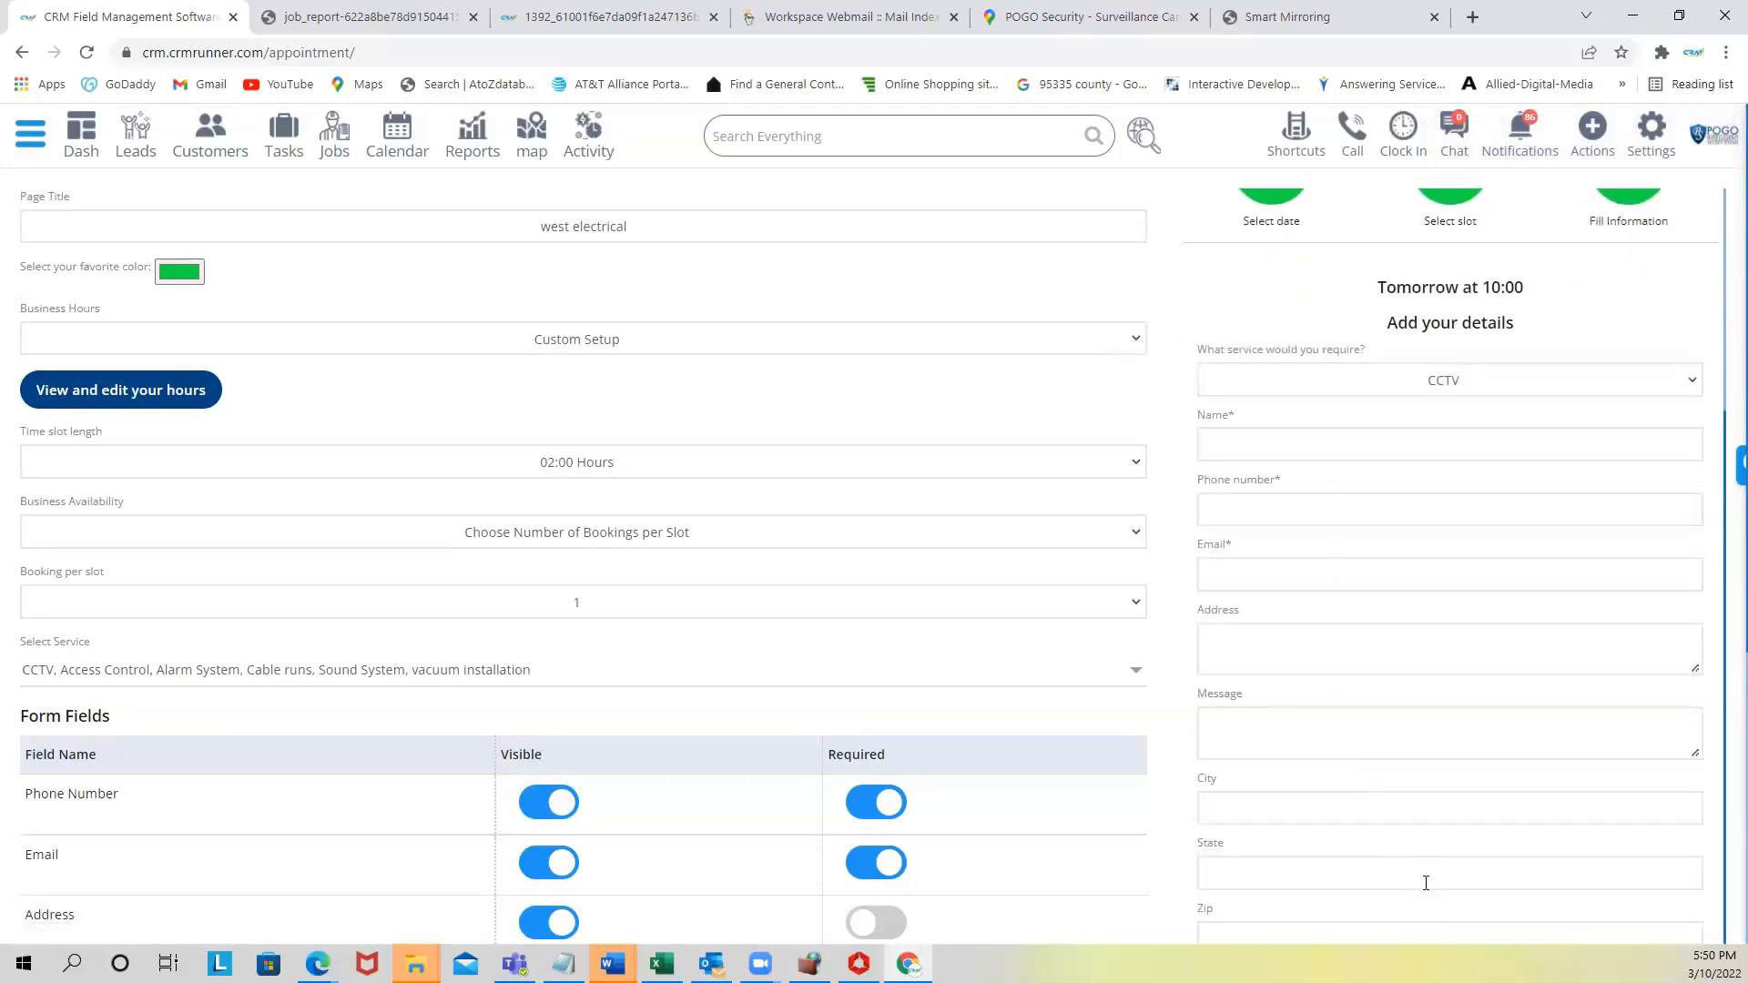
{"action": "scroll", "coordinate": [1405, 783], "scroll_direction": "down", "scroll_amount": 5}
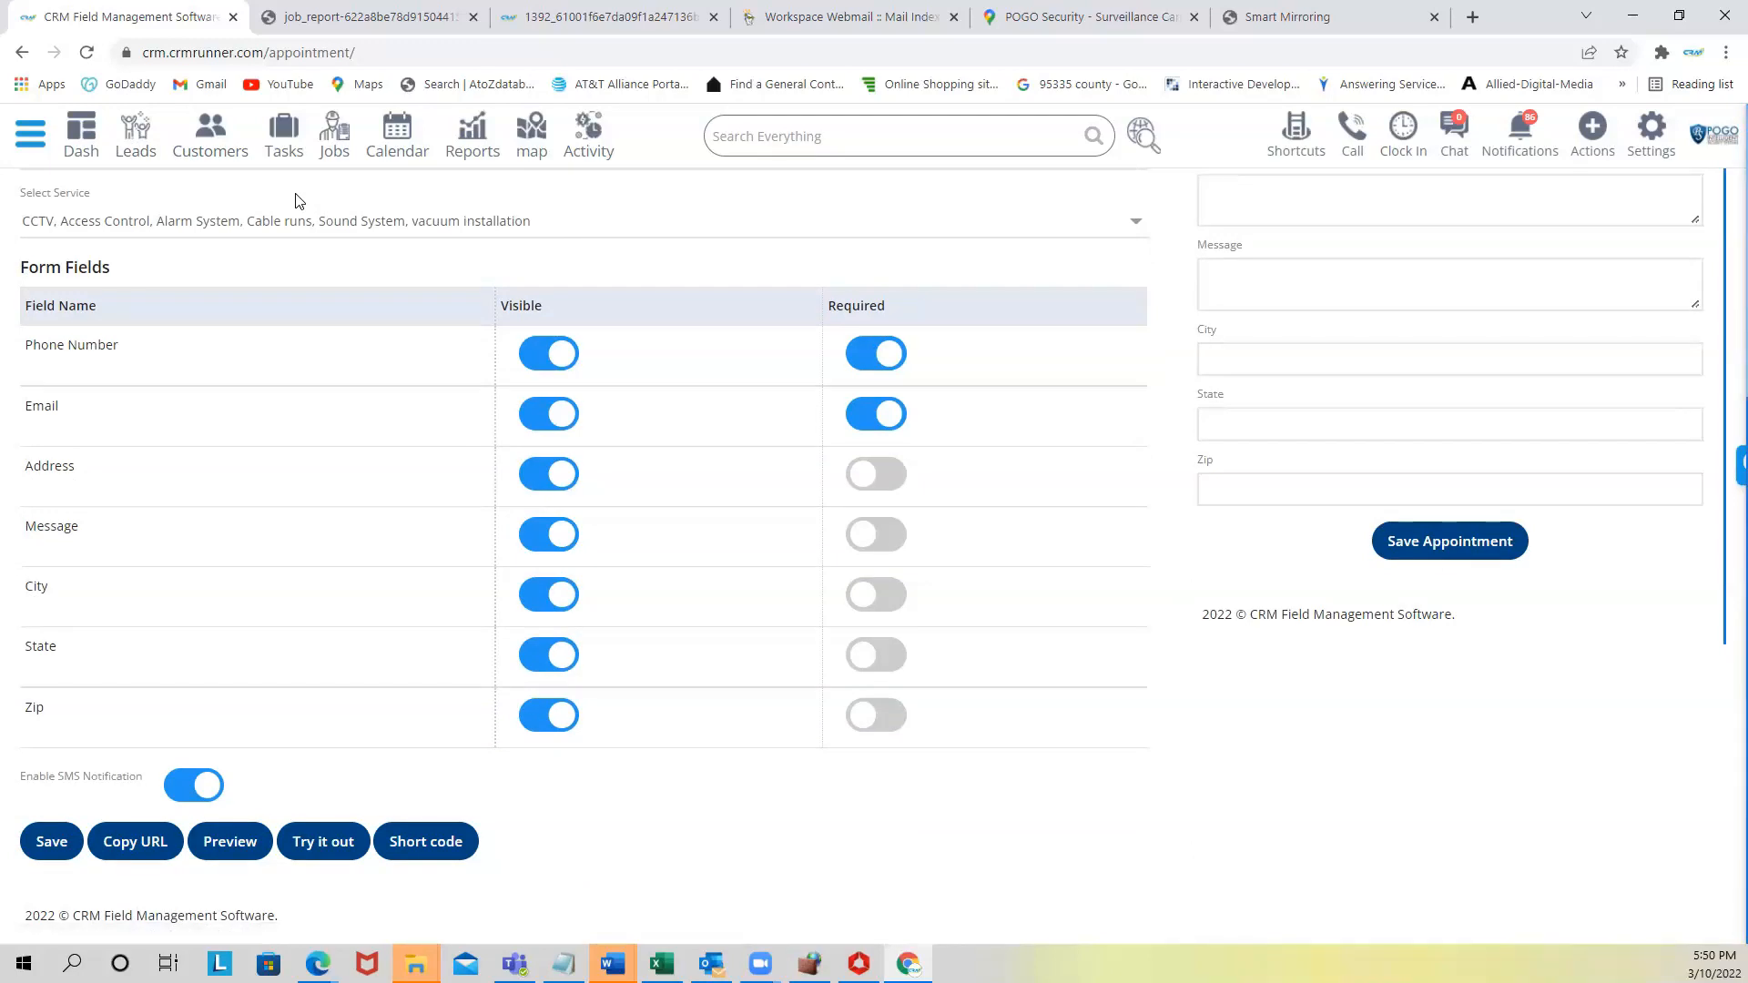
{"action": "scroll", "coordinate": [304, 202], "scroll_direction": "up", "scroll_amount": 1}
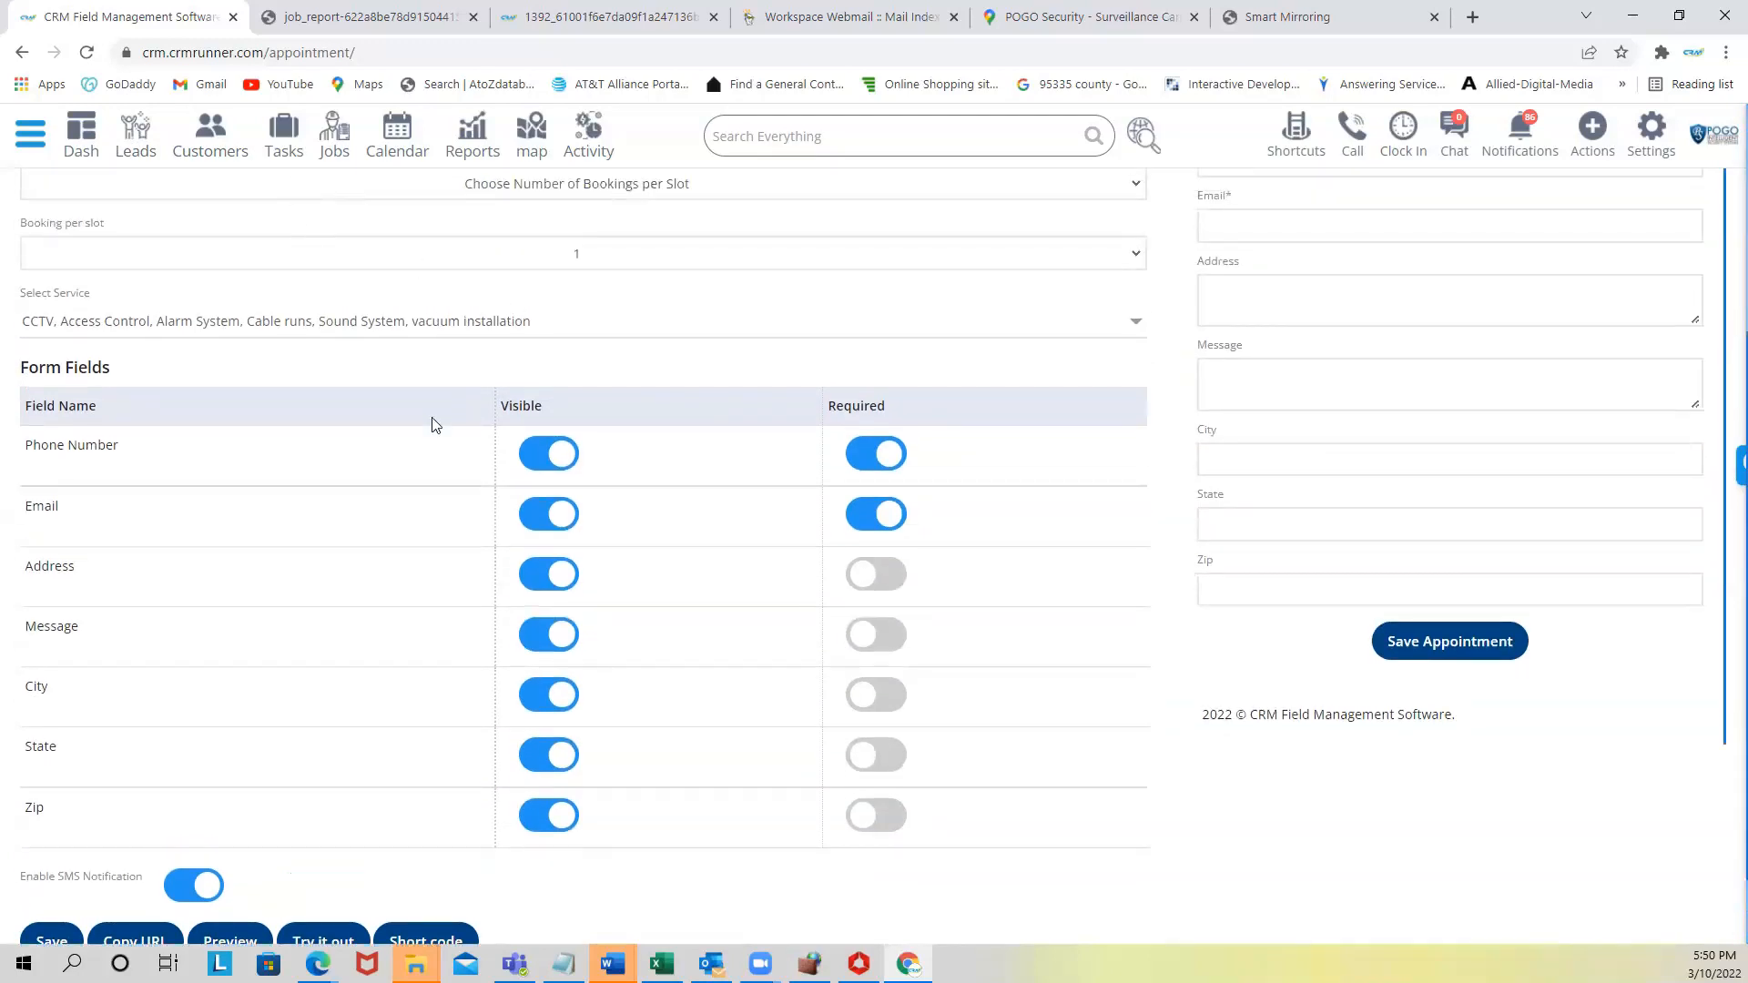
{"action": "scroll", "coordinate": [421, 455], "scroll_direction": "down", "scroll_amount": 1}
{"action": "left_click", "coordinate": [412, 845]}
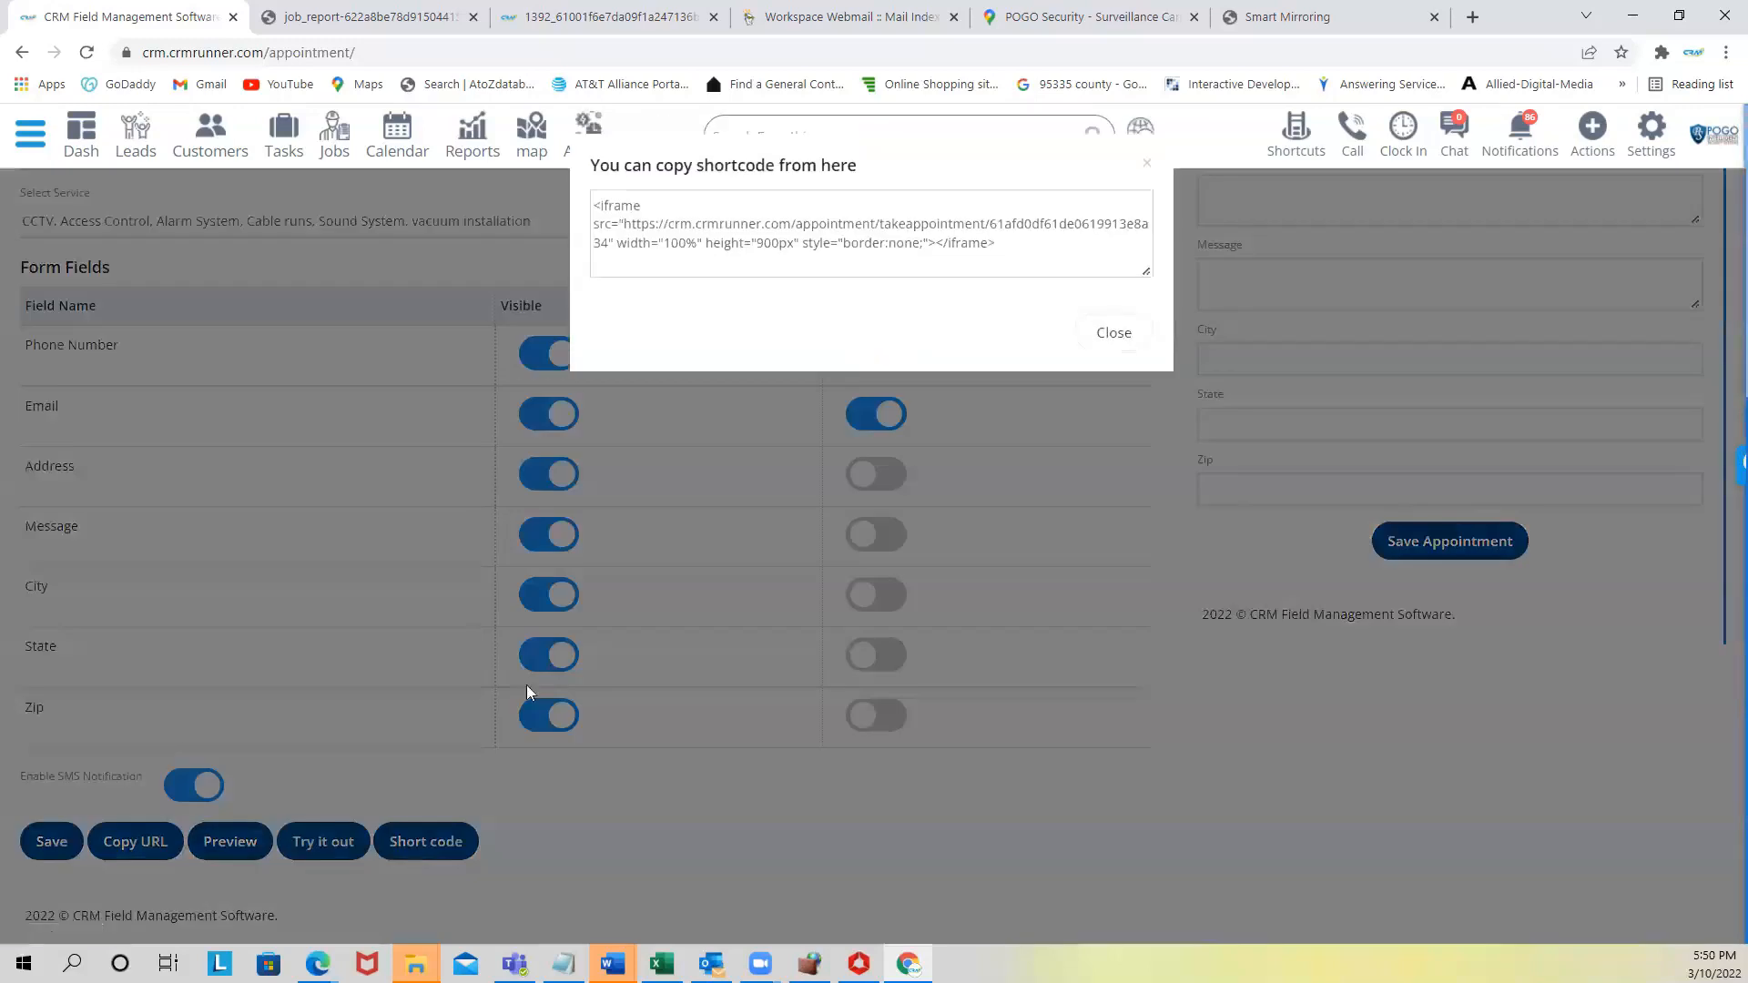
- Select the full iframe embed code, then close the shortcode window
{"action": "left_click", "coordinate": [596, 204]}
{"action": "left_click_drag", "start_coordinate": [593, 204], "coordinate": [1067, 263]}
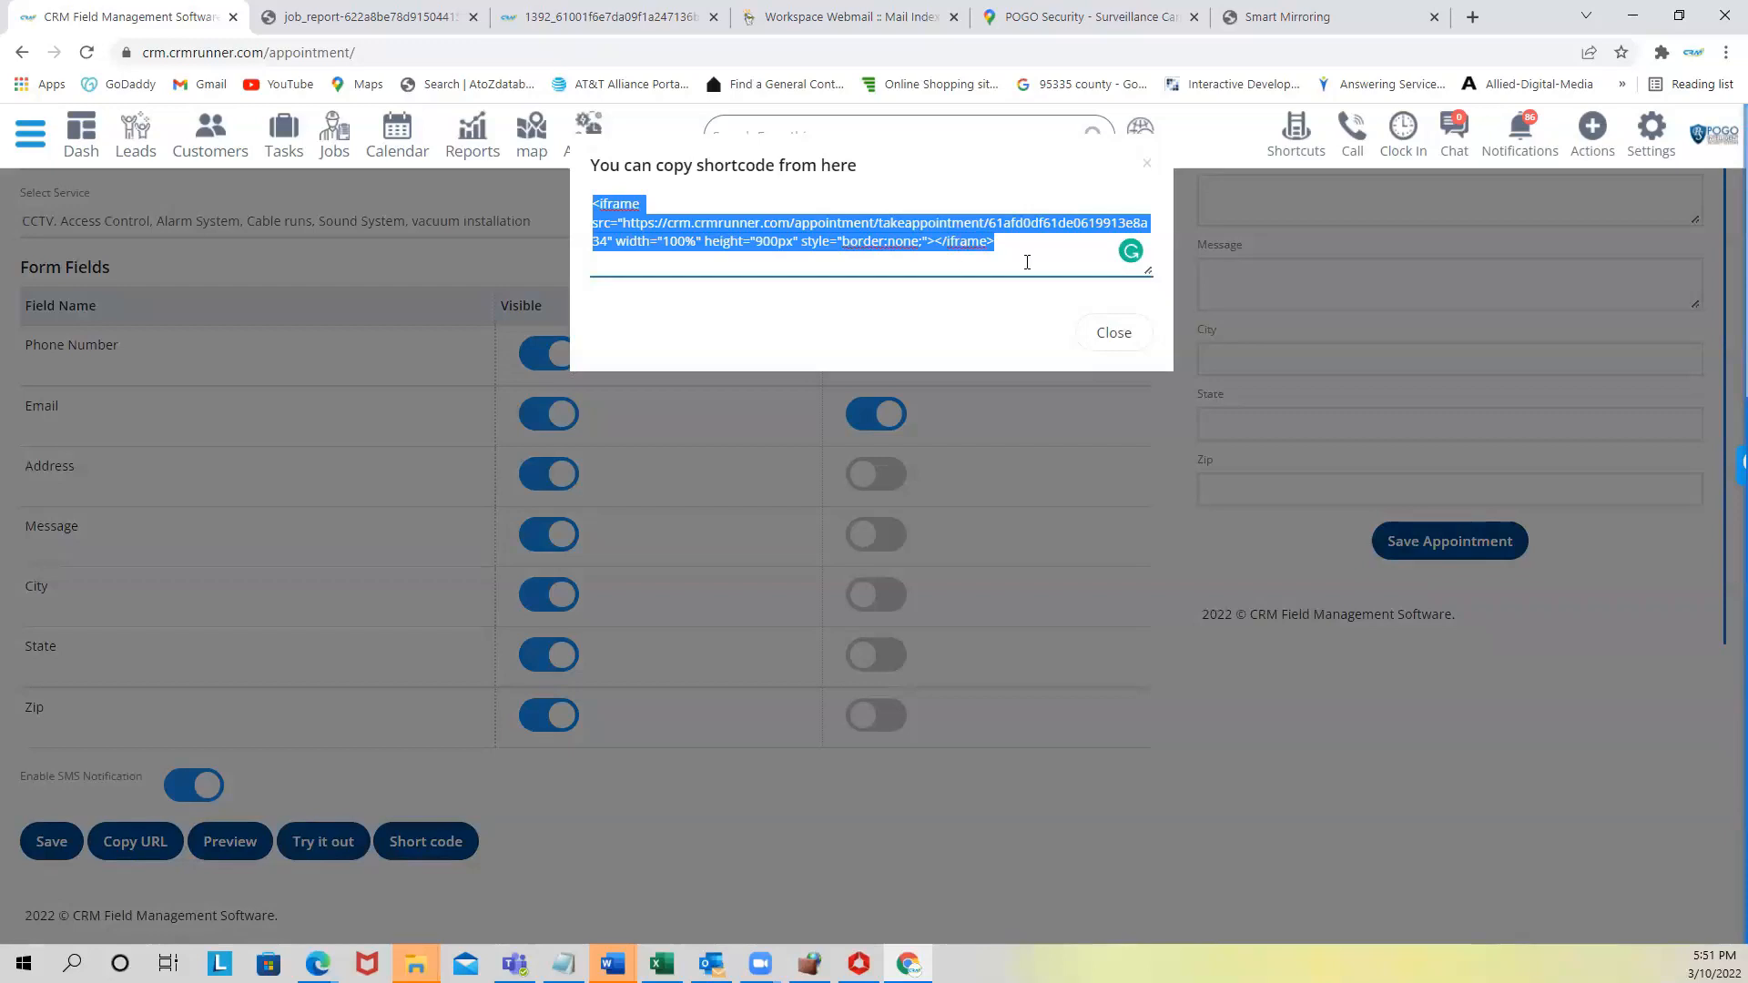
{"action": "left_click", "coordinate": [1109, 334]}
{"action": "scroll", "coordinate": [1243, 459], "scroll_direction": "up", "scroll_amount": 8}
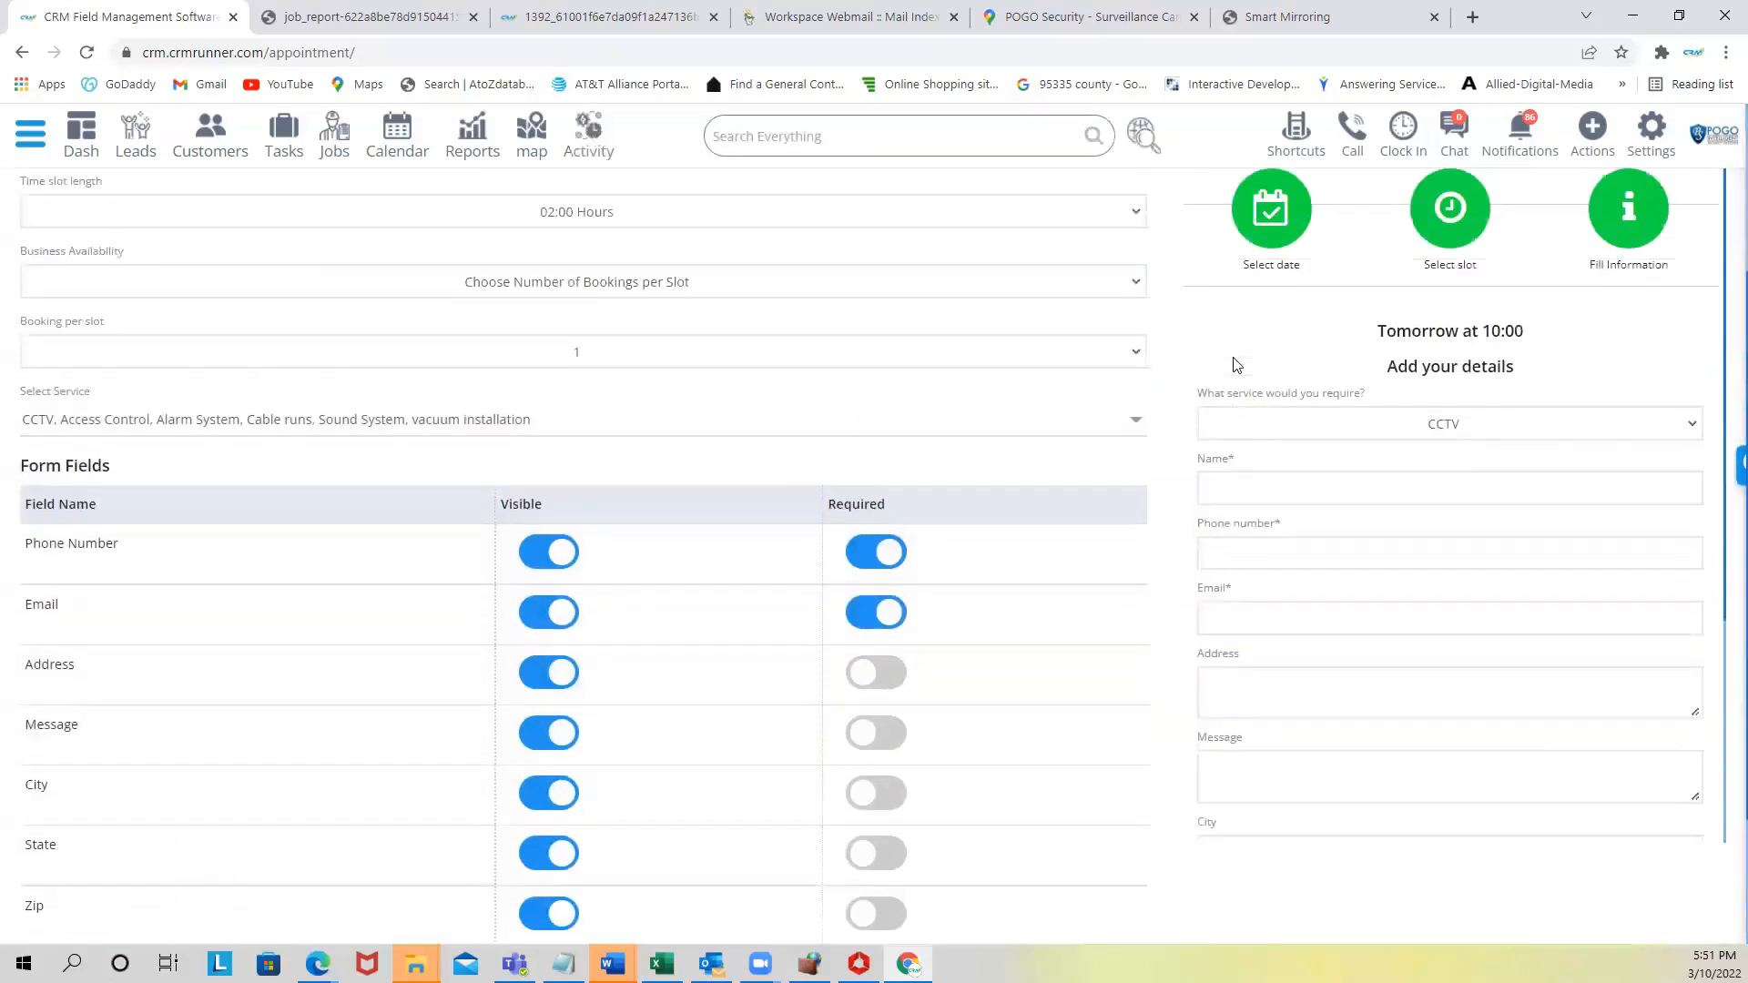
- Sign out using Log Out in the Settings menu
{"action": "scroll", "coordinate": [1236, 364], "scroll_direction": "up", "scroll_amount": 4}
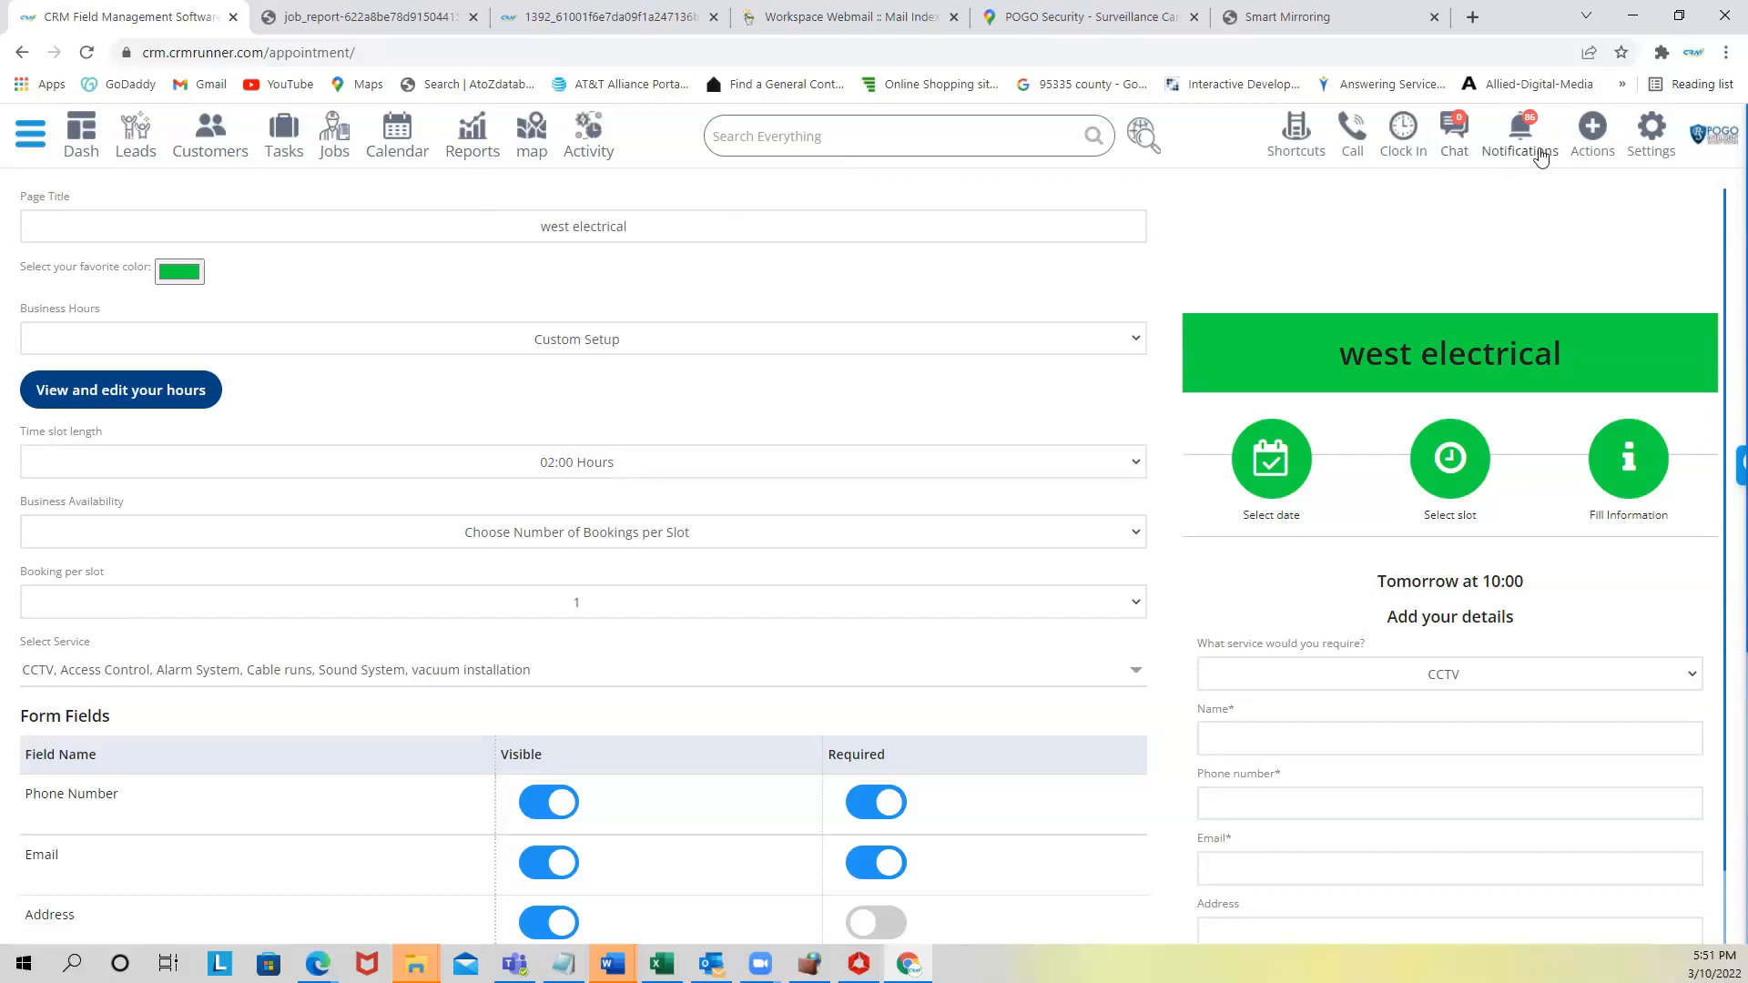
{"action": "left_click", "coordinate": [1655, 137]}
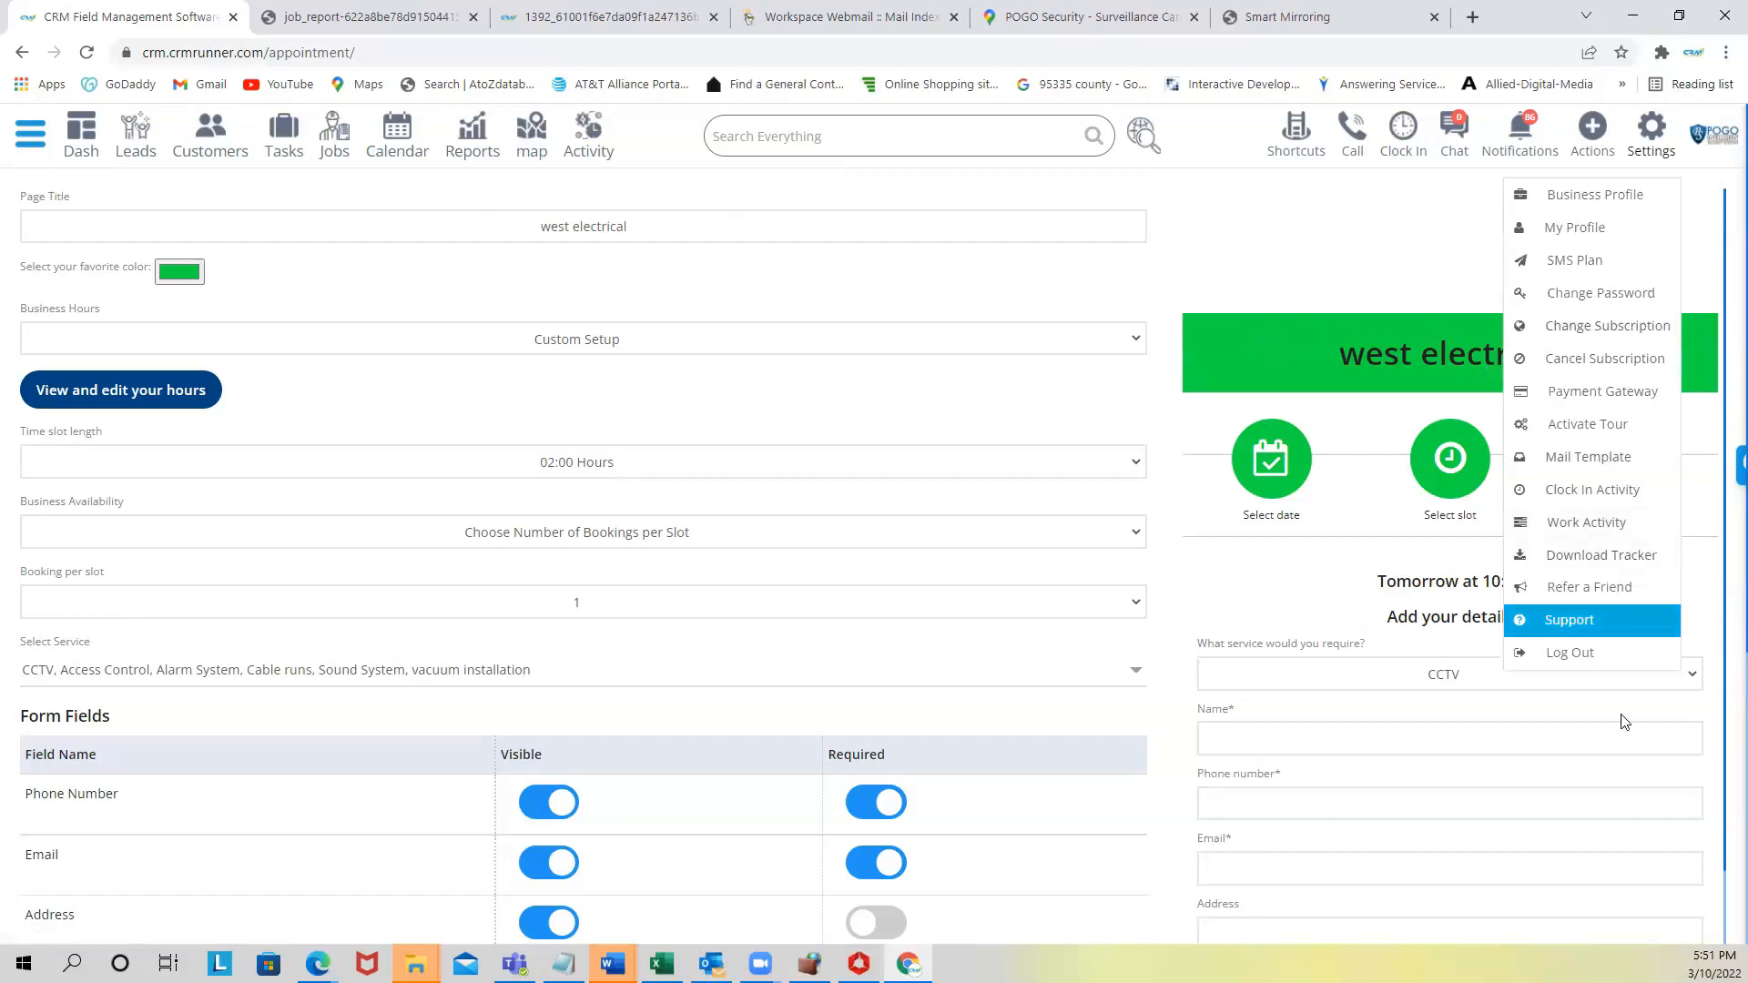
{"action": "left_click", "coordinate": [1600, 655]}
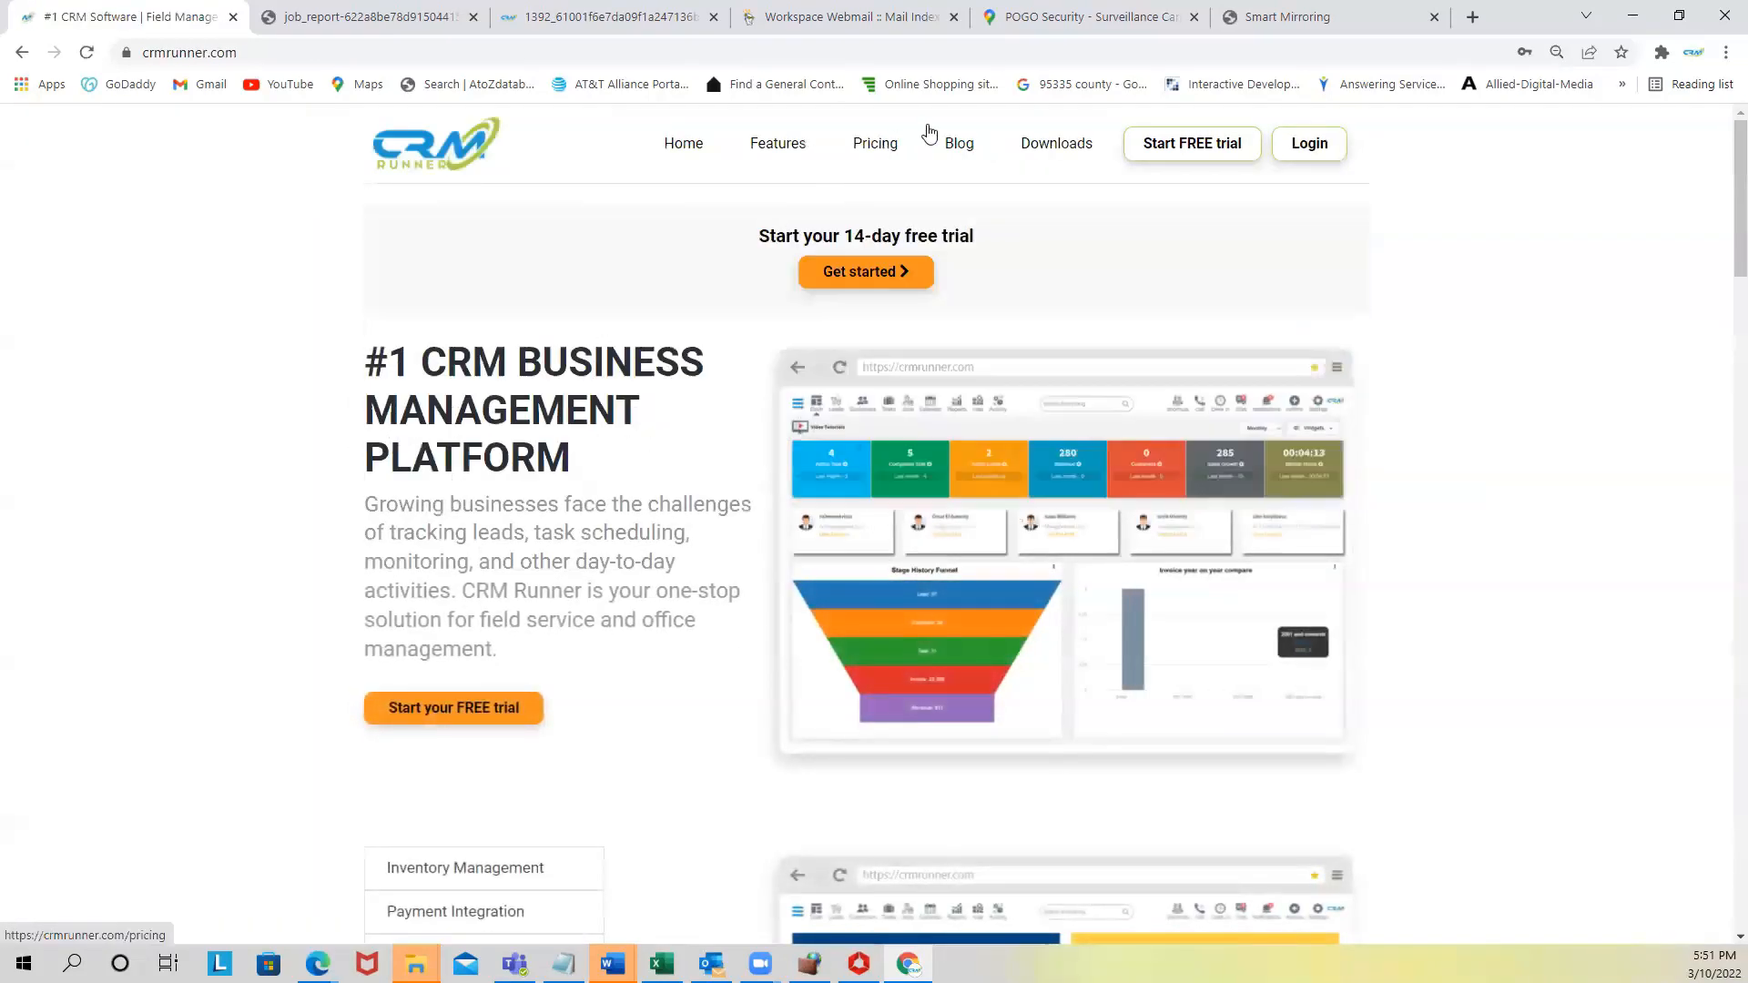
- Open Pricing and highlight the $25 and $35 per month prices and Save 40%
{"action": "left_click", "coordinate": [880, 147]}
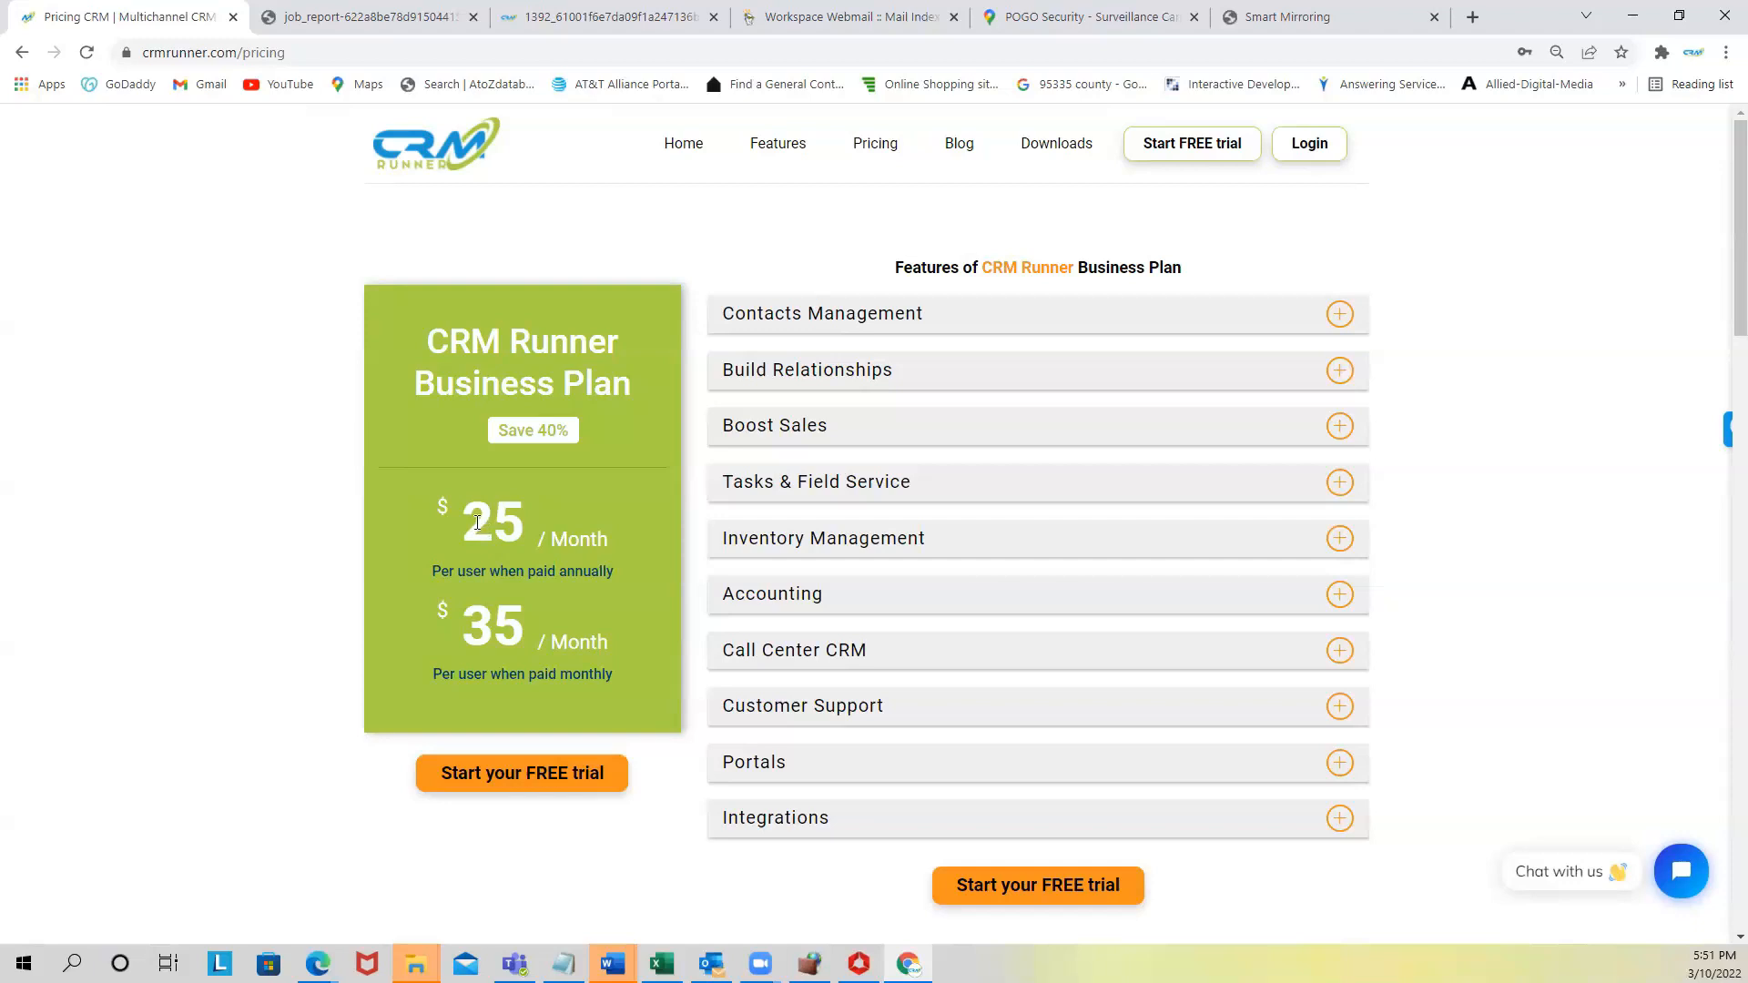
{"action": "left_click_drag", "start_coordinate": [477, 523], "coordinate": [608, 538]}
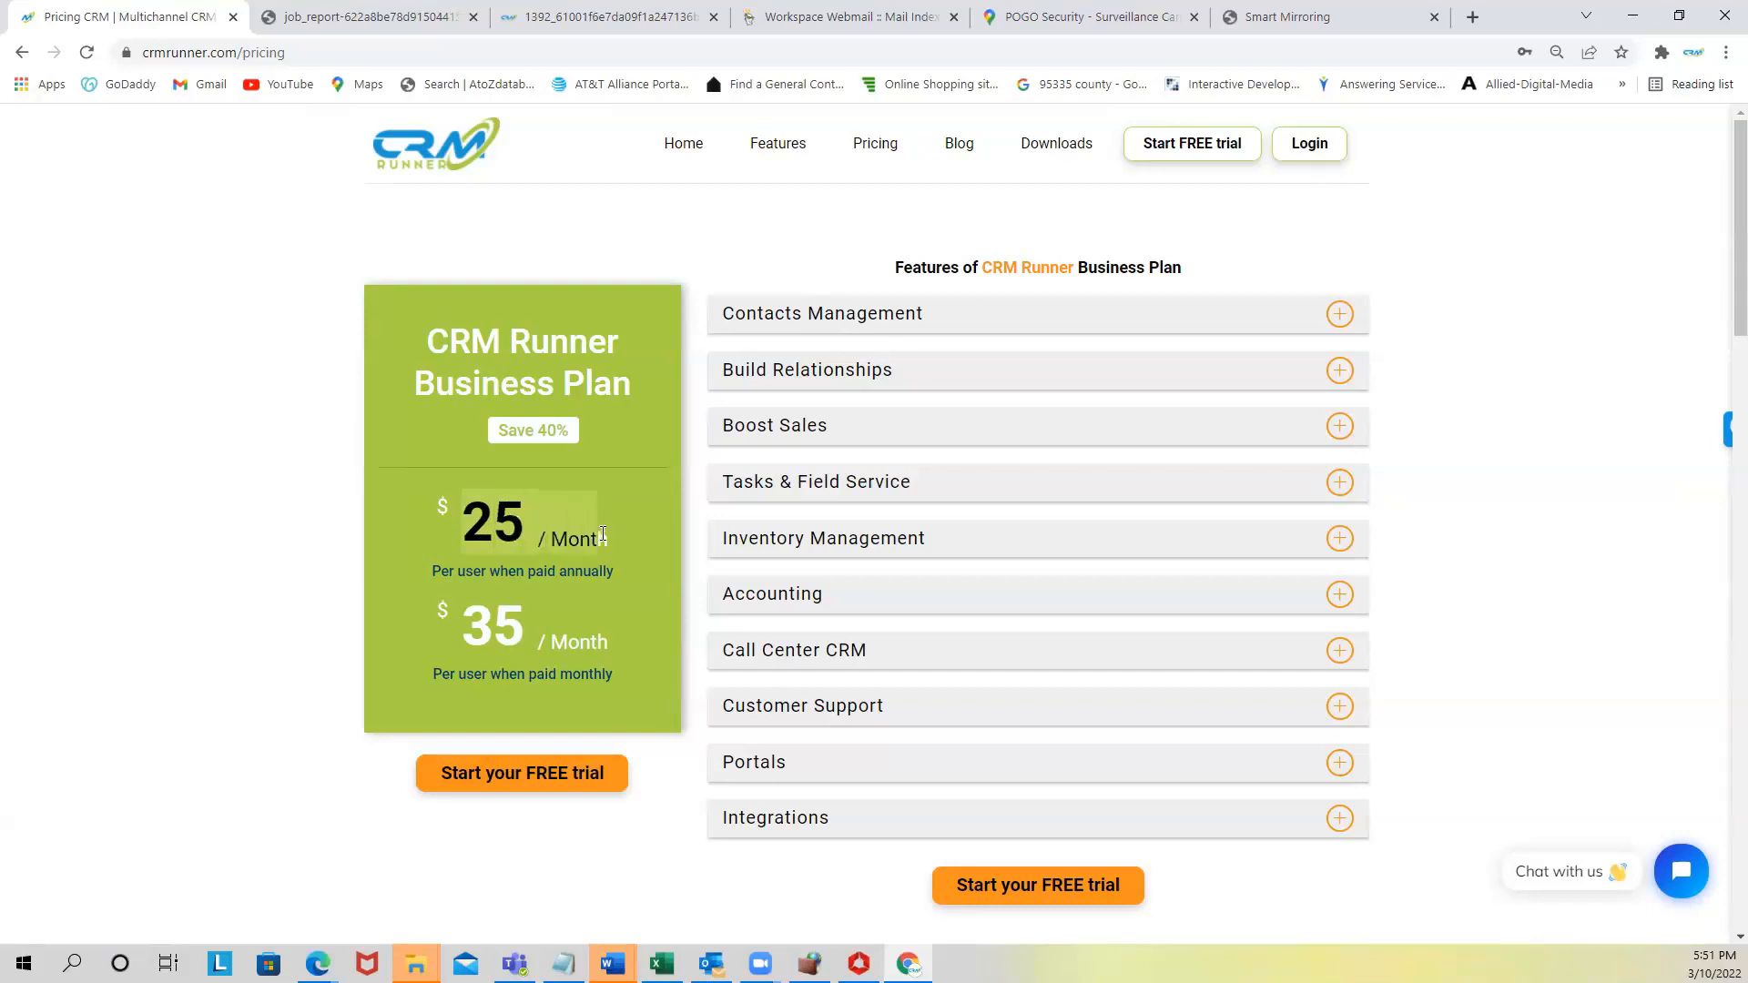
{"action": "left_click", "coordinate": [559, 572]}
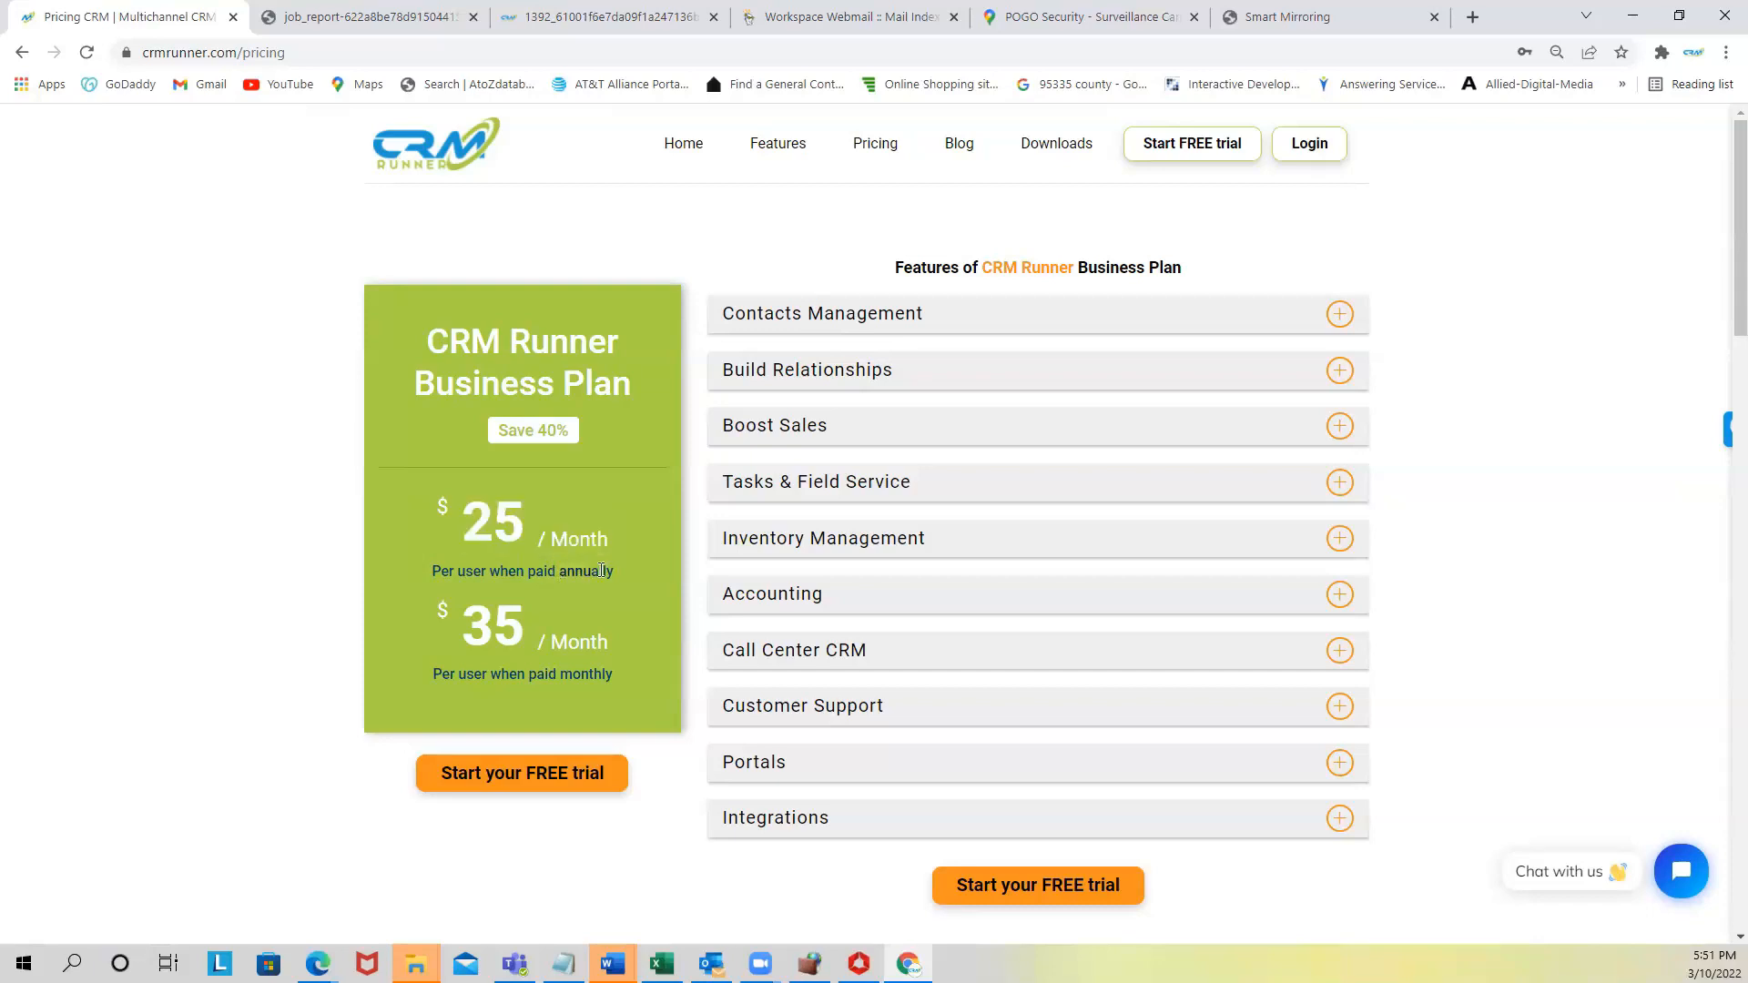
{"action": "left_click_drag", "start_coordinate": [495, 626], "coordinate": [589, 643]}
{"action": "left_click_drag", "start_coordinate": [462, 628], "coordinate": [594, 628]}
{"action": "left_click_drag", "start_coordinate": [464, 525], "coordinate": [612, 540]}
{"action": "left_click_drag", "start_coordinate": [499, 427], "coordinate": [590, 456]}
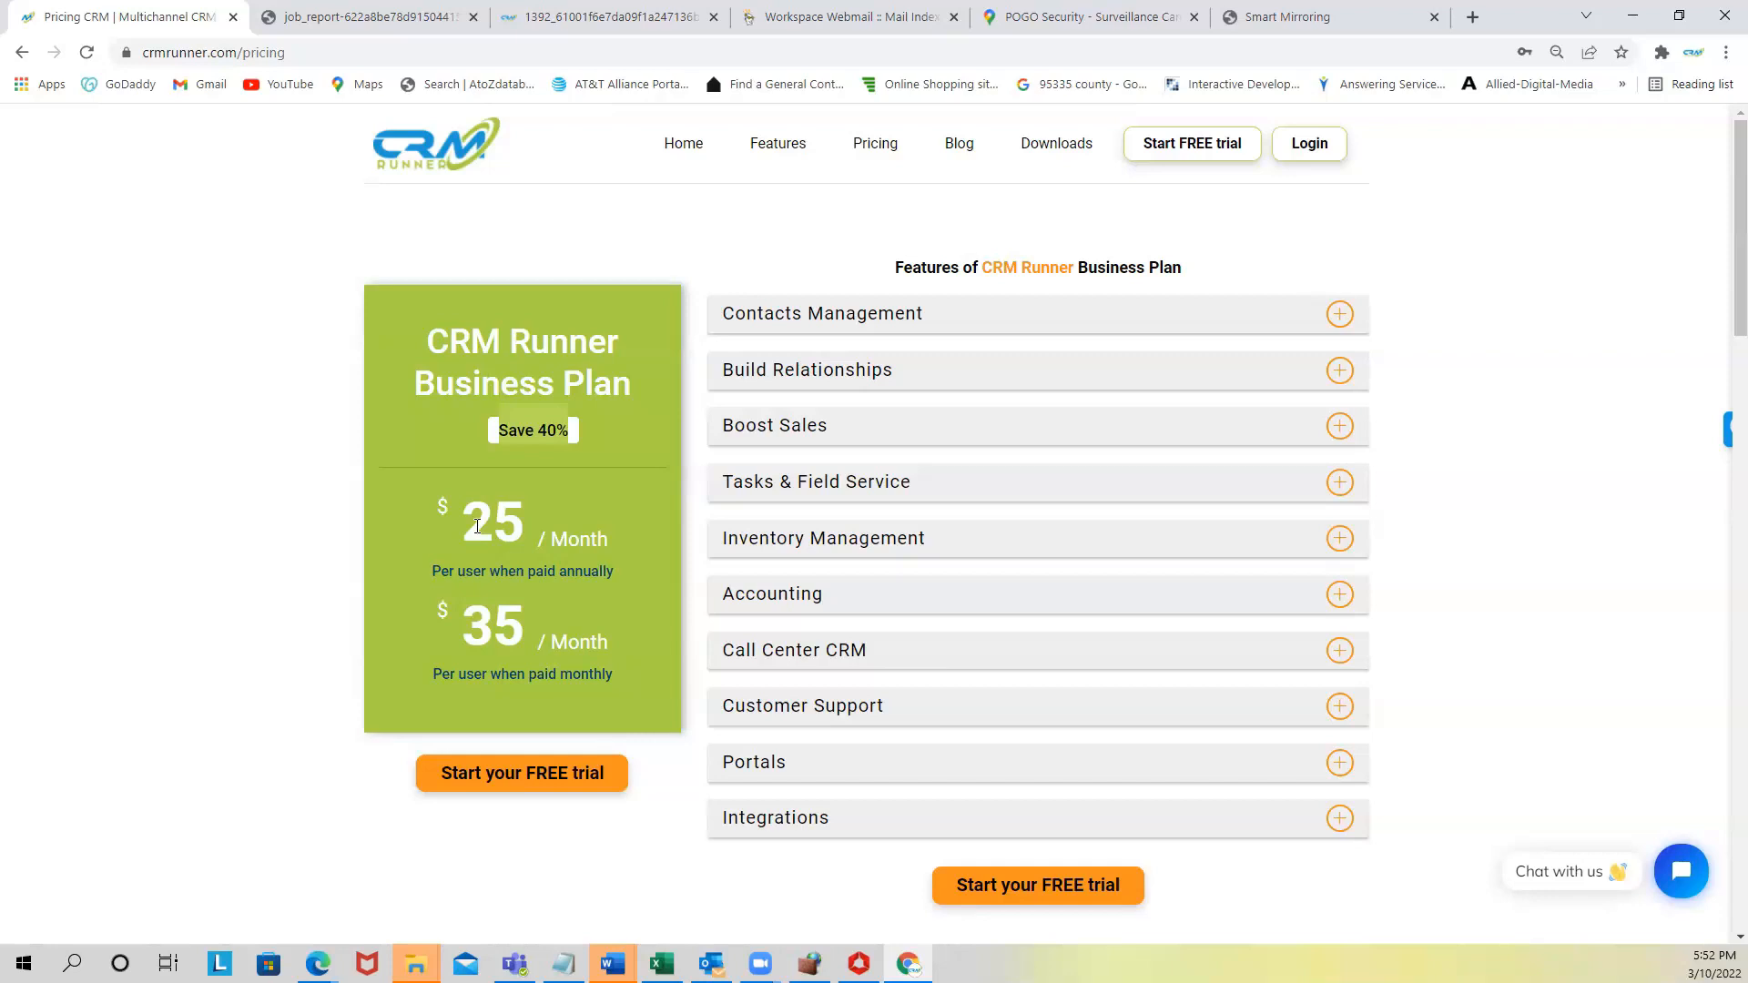
{"action": "mouse_move", "coordinate": [797, 155]}
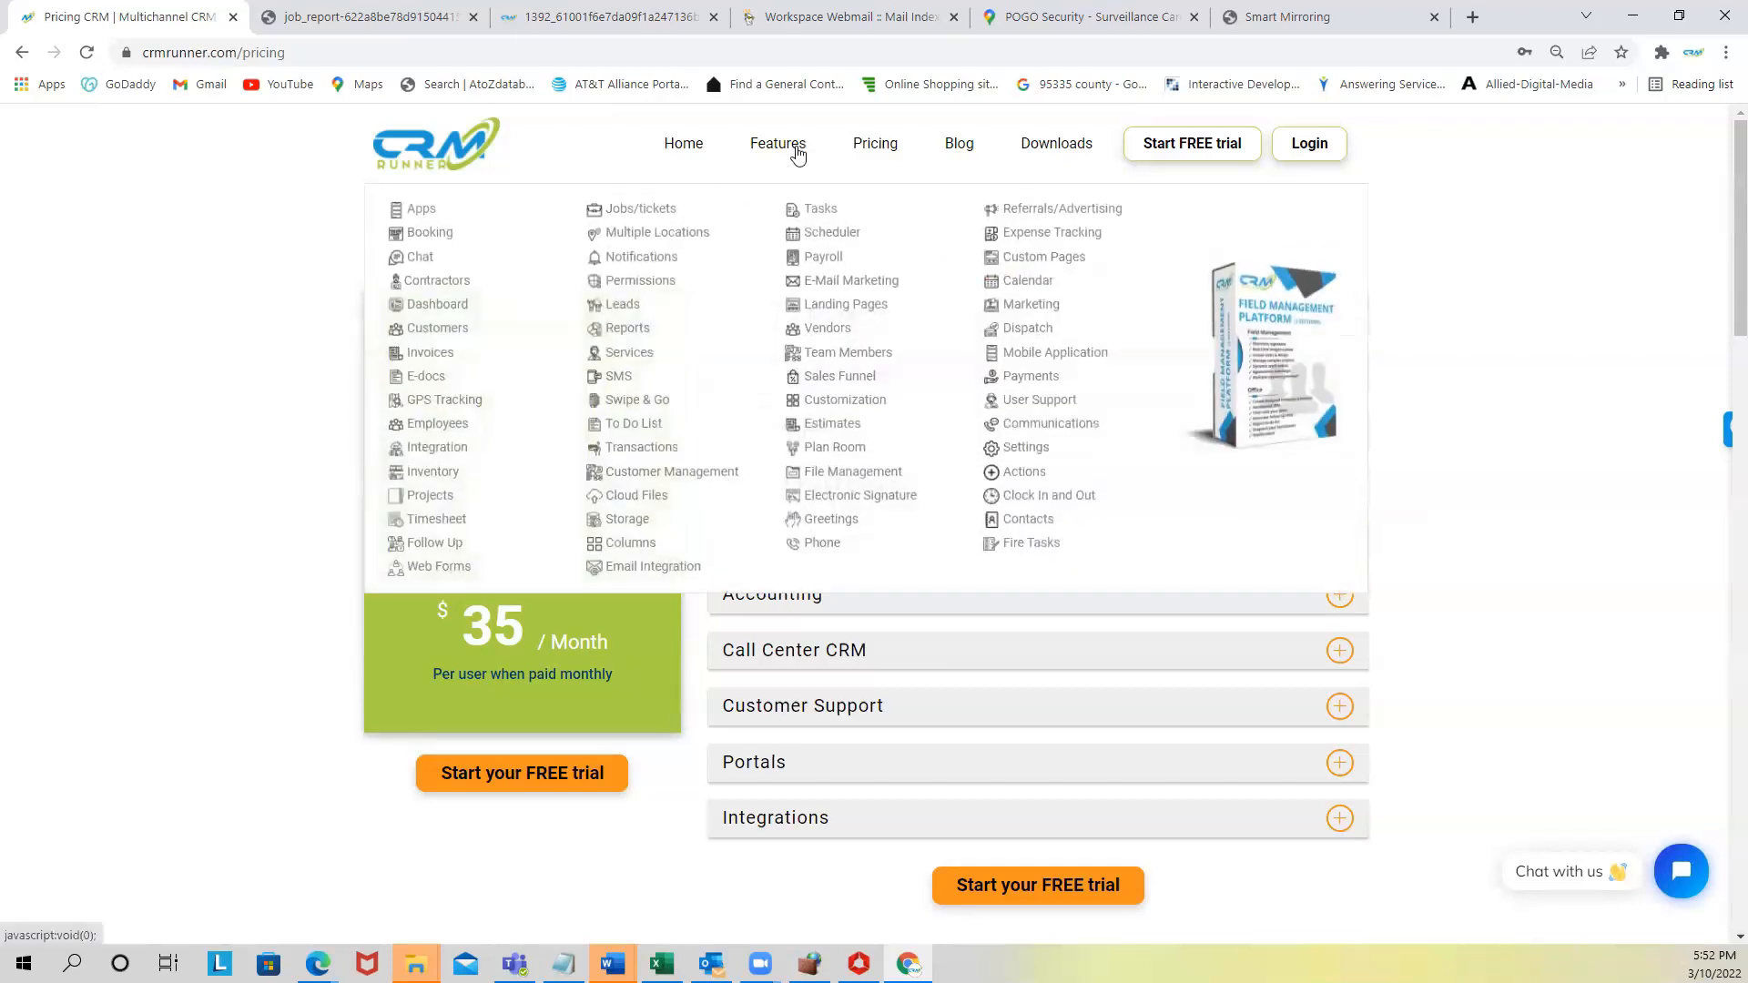
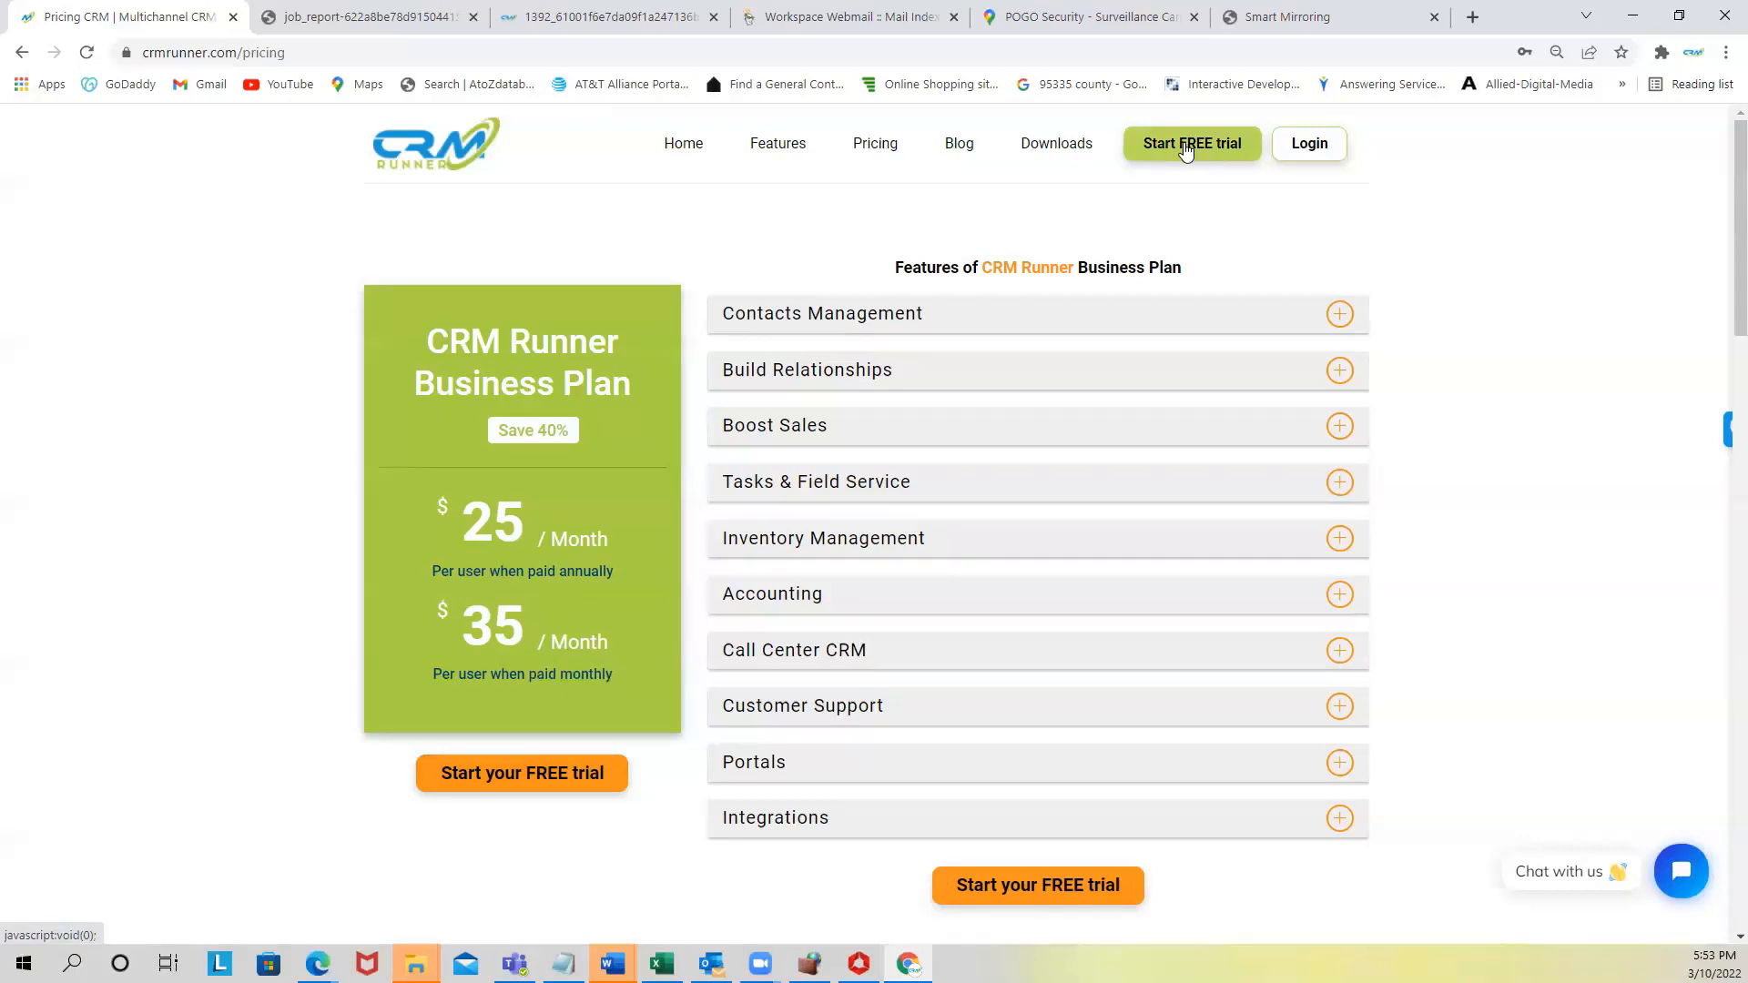
- Go from the pricing page to the CRM web app login page
{"action": "left_click", "coordinate": [1311, 143]}
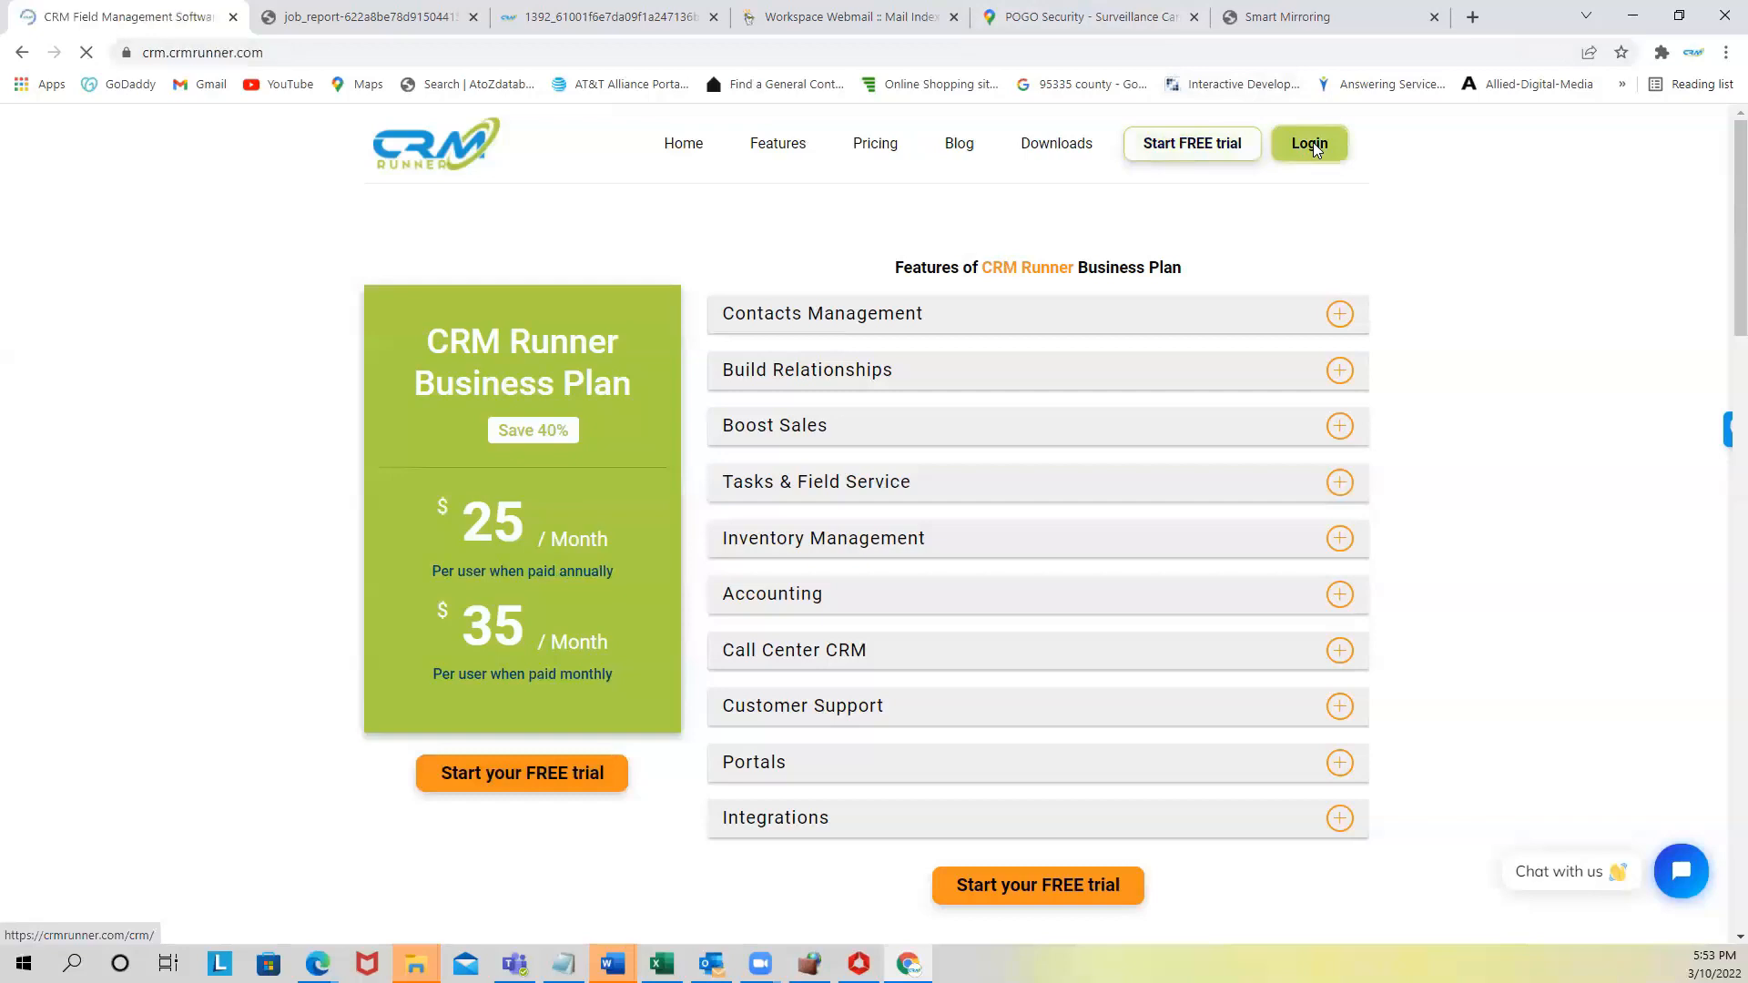
- Log in with the saved credentials and review the 03/07–03/13/2022 clock-in/out timesheet (38:20 hrs, $912.37)
{"action": "left_click", "coordinate": [778, 537]}
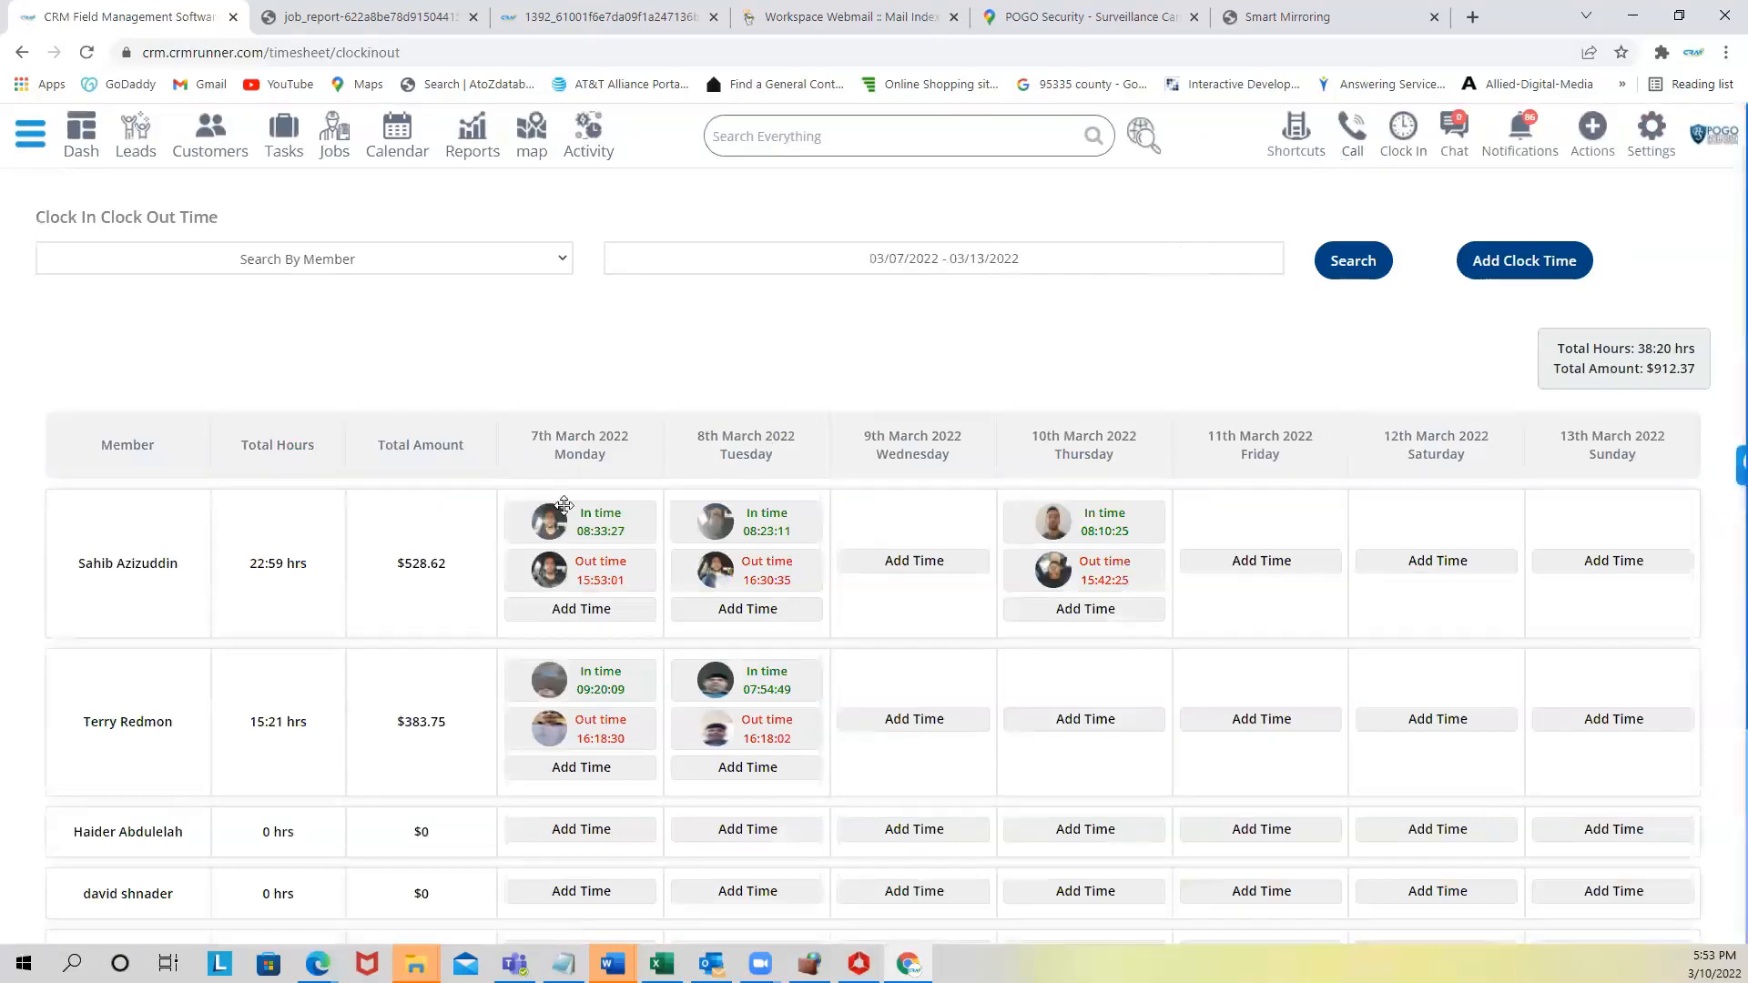
{"action": "mouse_move", "coordinate": [546, 723]}
{"action": "mouse_move", "coordinate": [681, 520]}
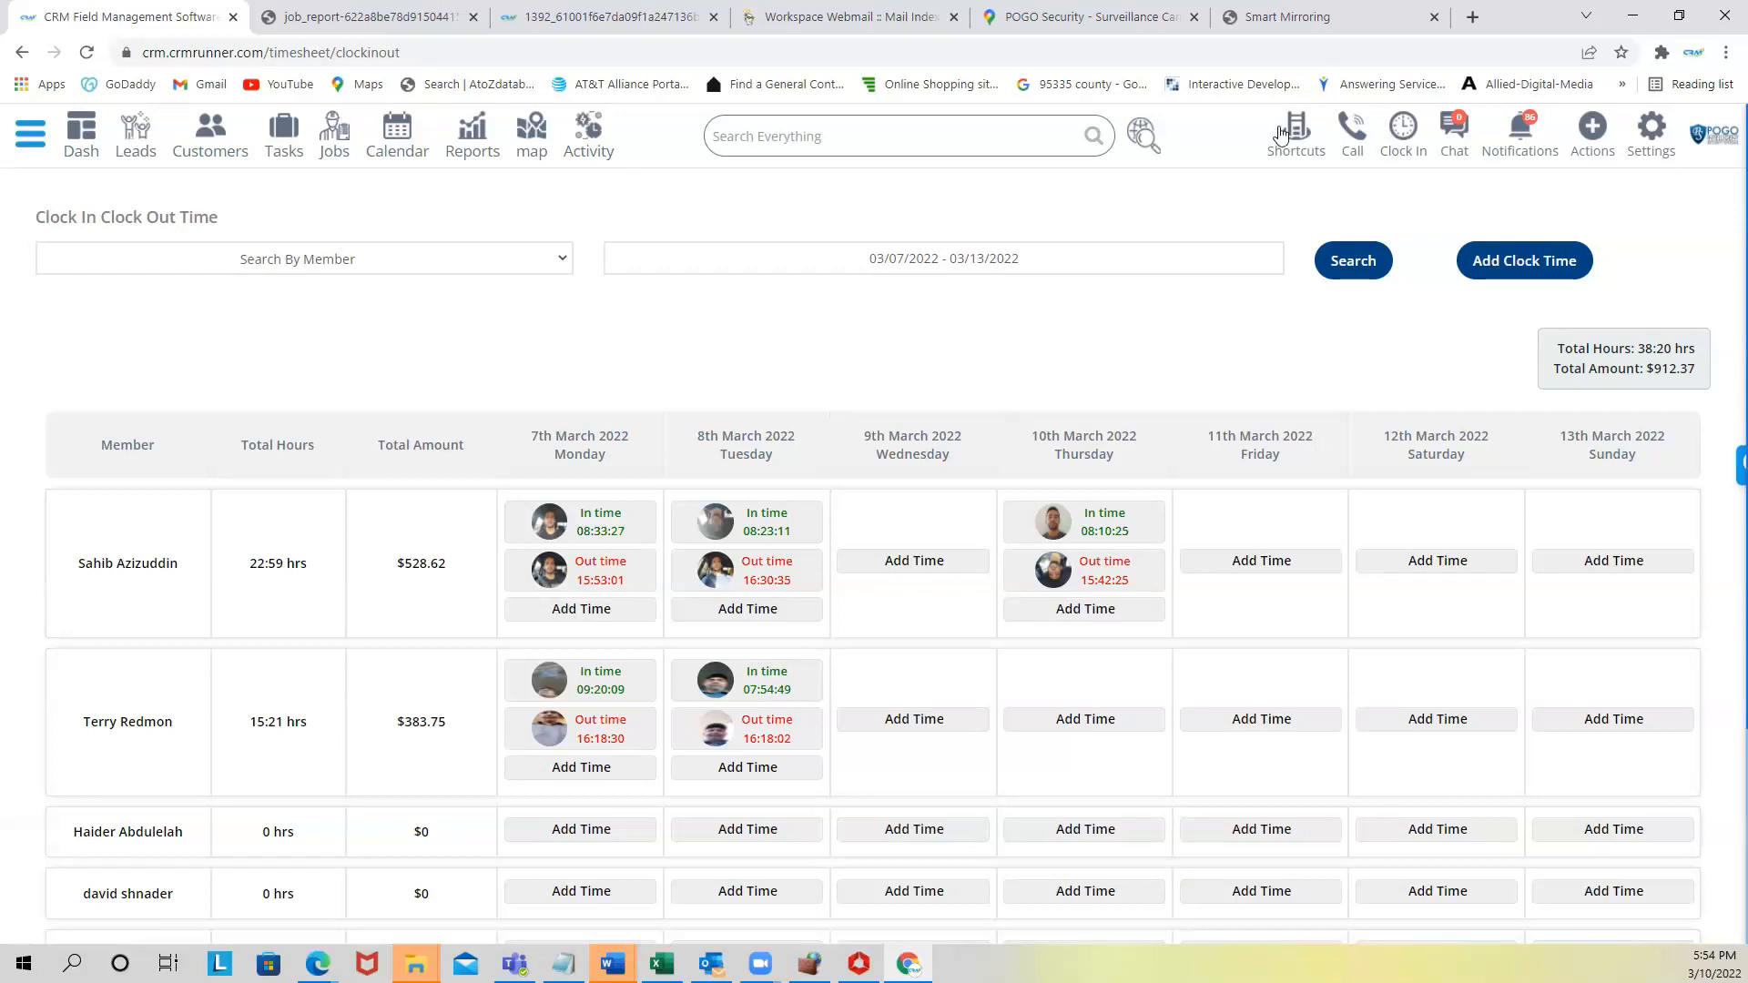
- Open Support from the Settings menu and start a live chat on the help articles page
{"action": "left_click", "coordinate": [1658, 138]}
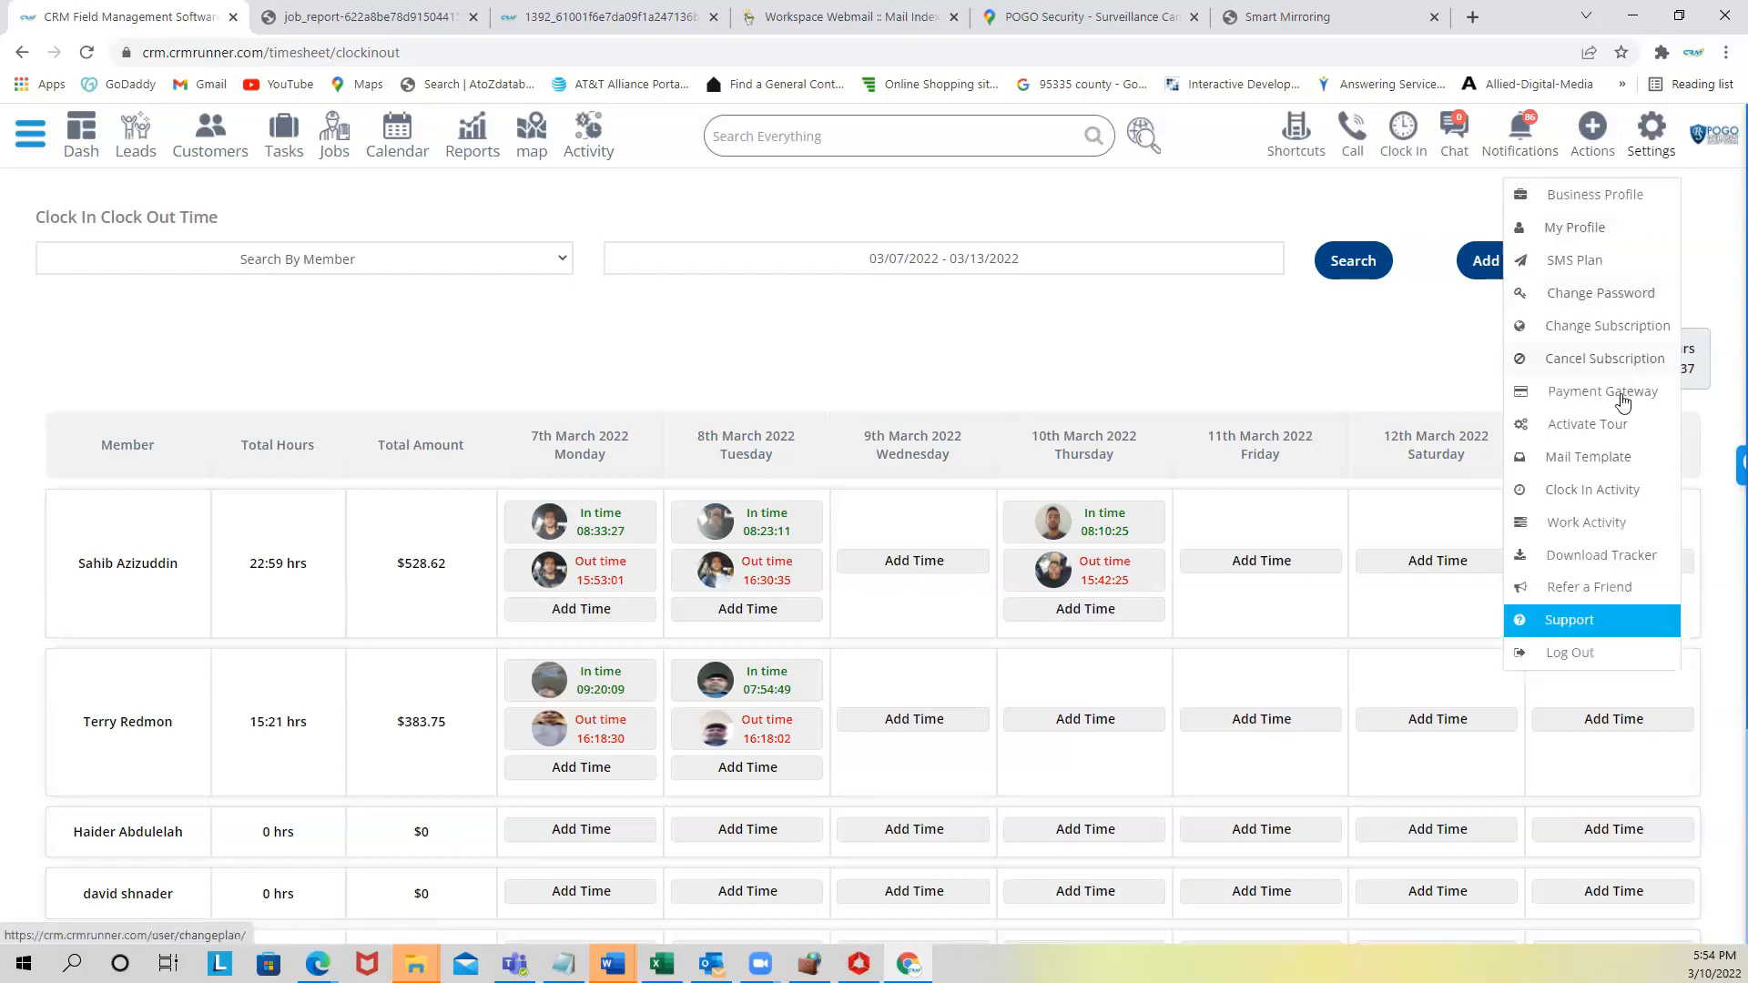
{"action": "left_click", "coordinate": [1588, 618]}
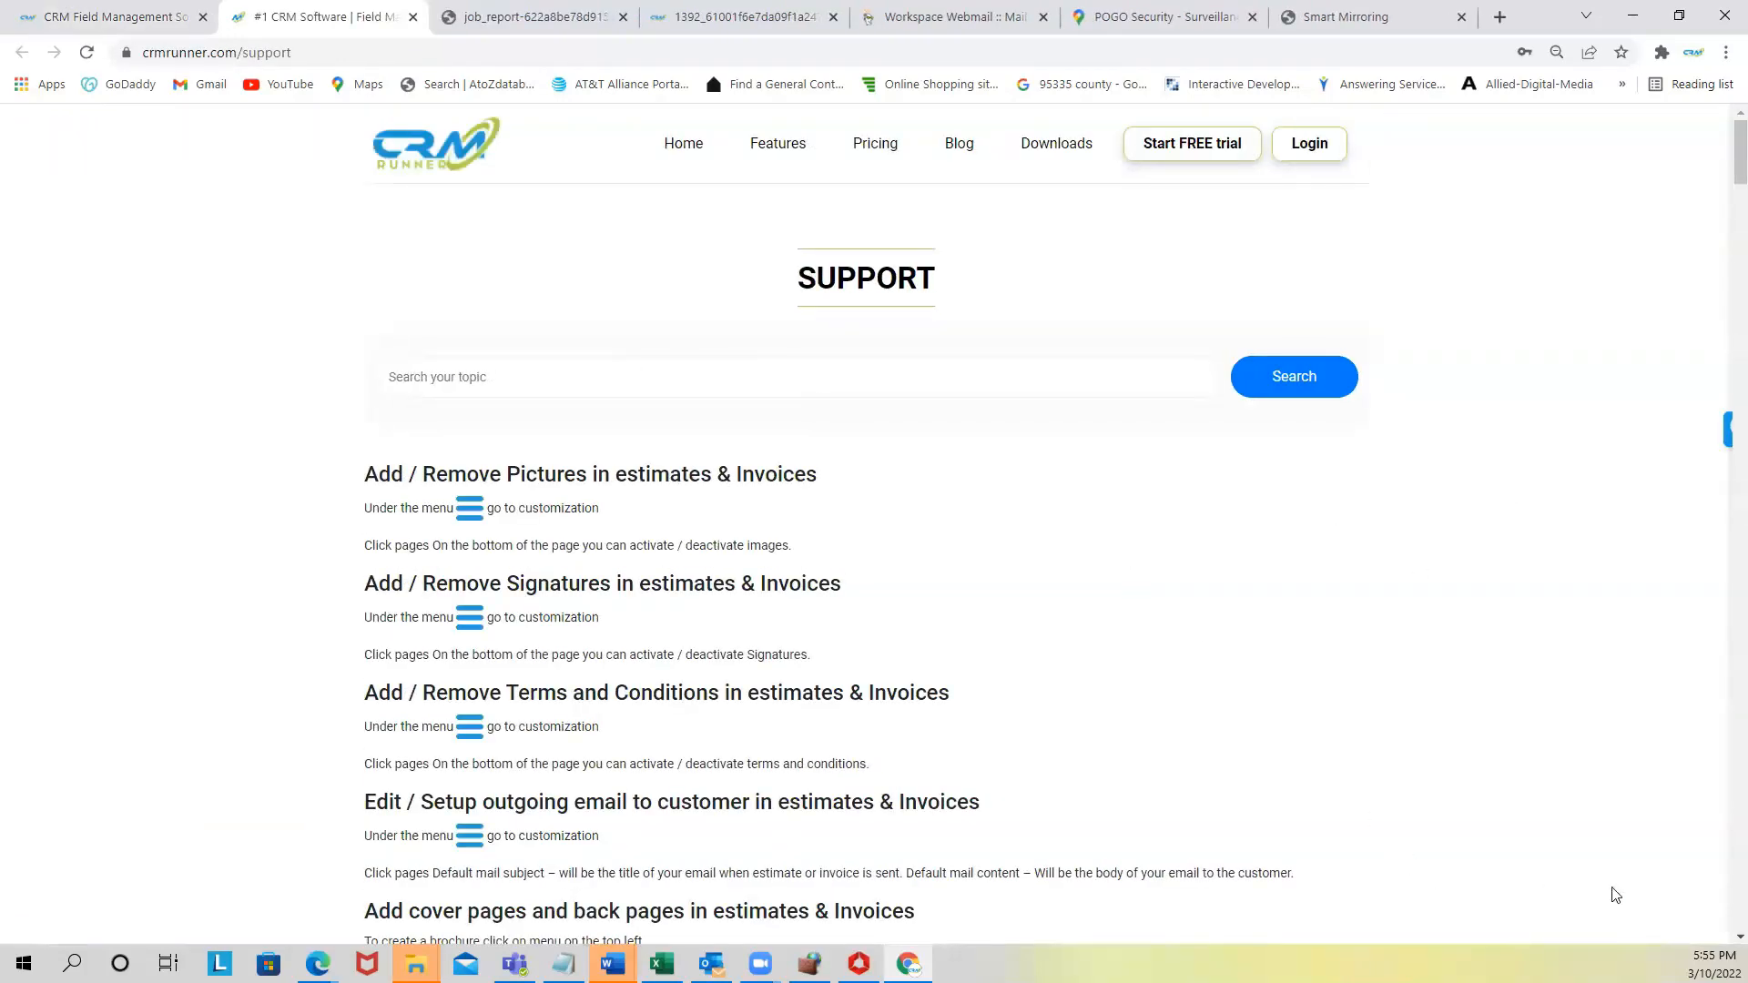
{"action": "left_click", "coordinate": [1673, 874]}
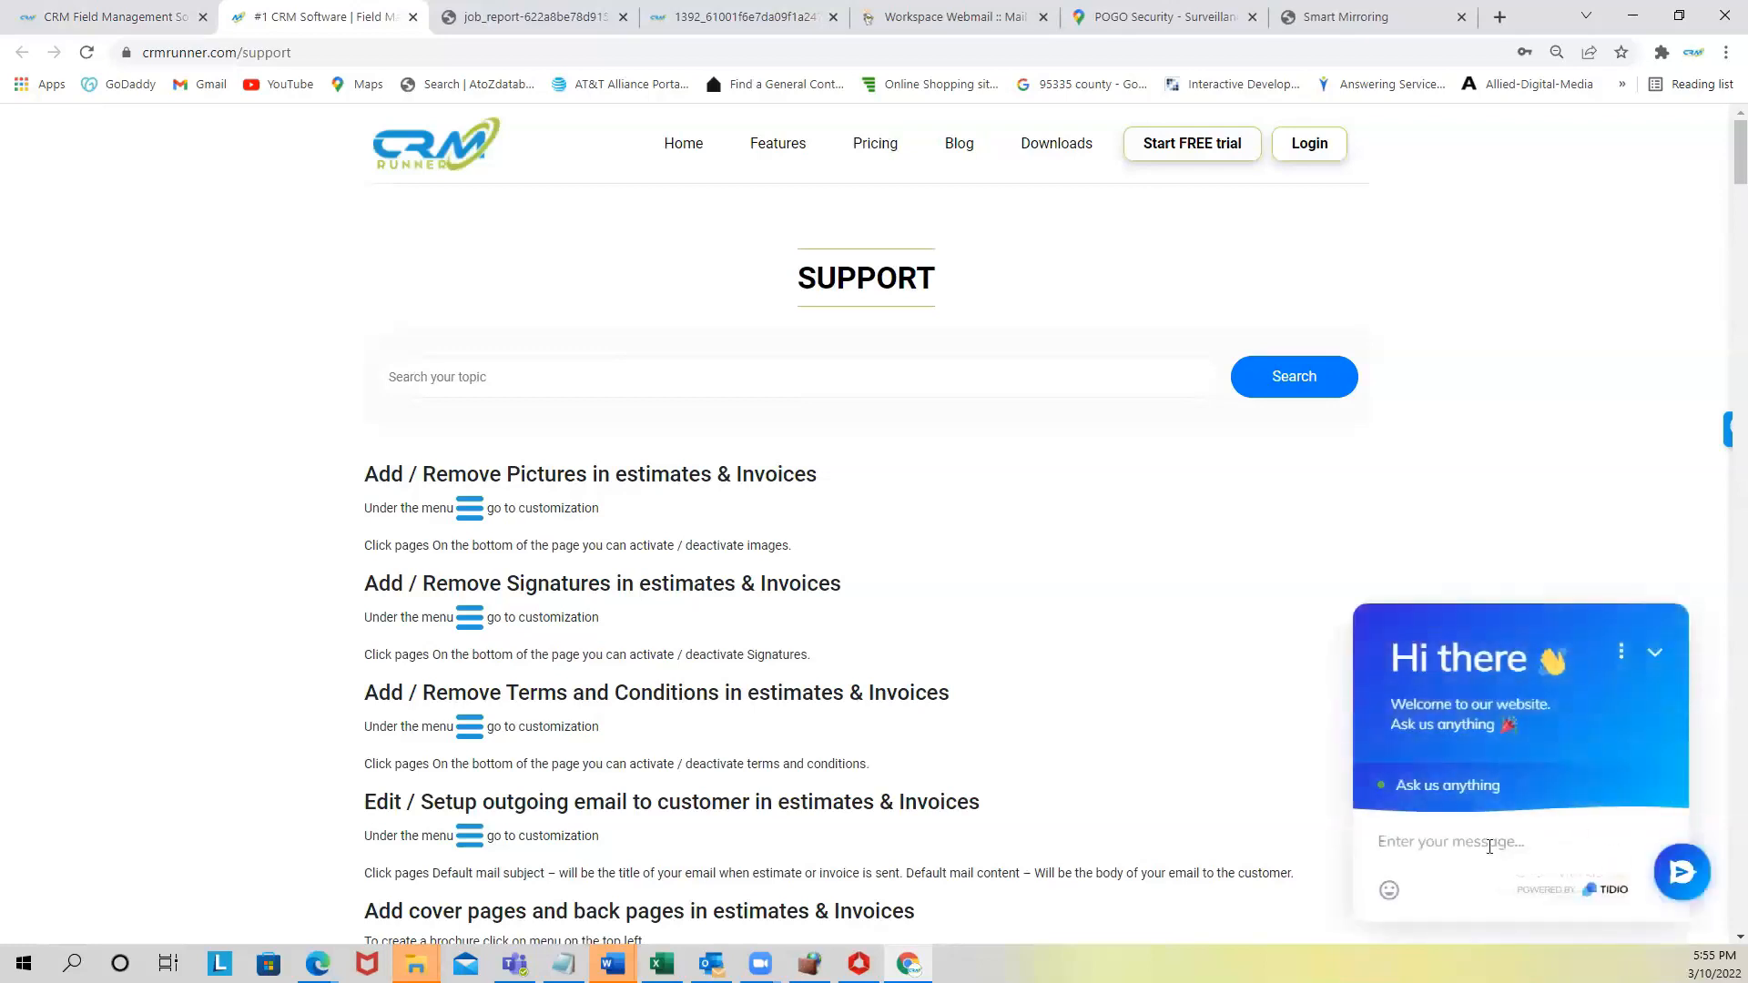